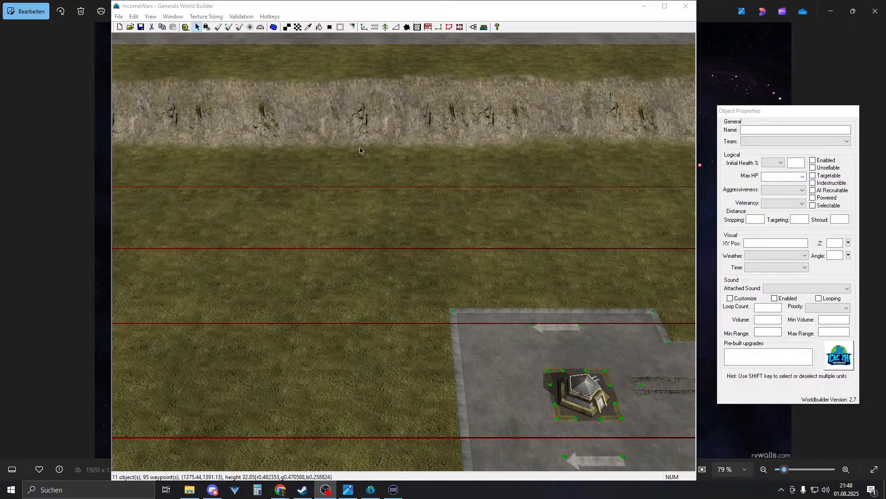
- Delete the tire-track road leading off the first concrete pad
{"action": "right_click_drag", "start_coordinate": [365, 146], "coordinate": [371, 170]}
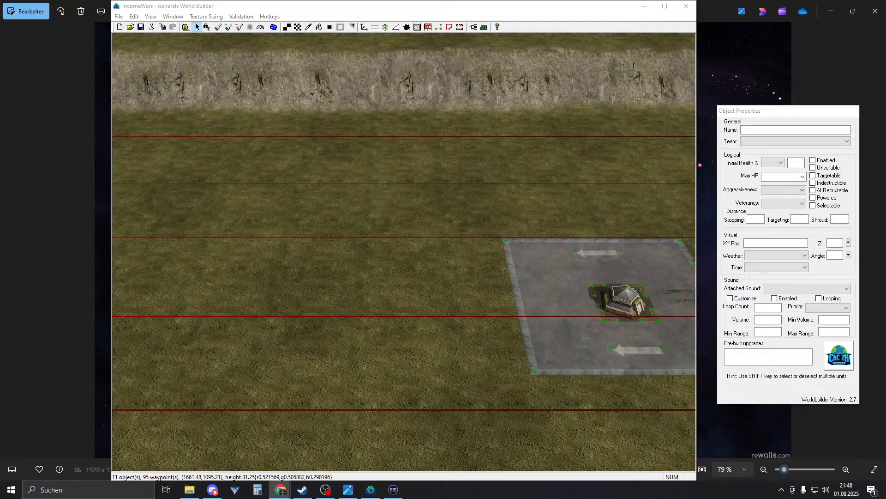
{"action": "left_click", "coordinate": [743, 130]}
{"action": "key", "text": "alt+Tab"}
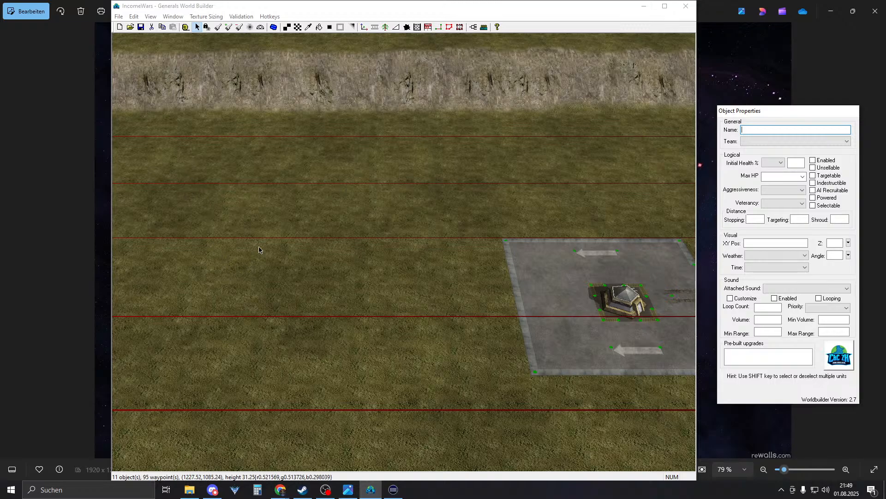
{"action": "scroll", "coordinate": [348, 217], "scroll_direction": "up", "scroll_amount": 1}
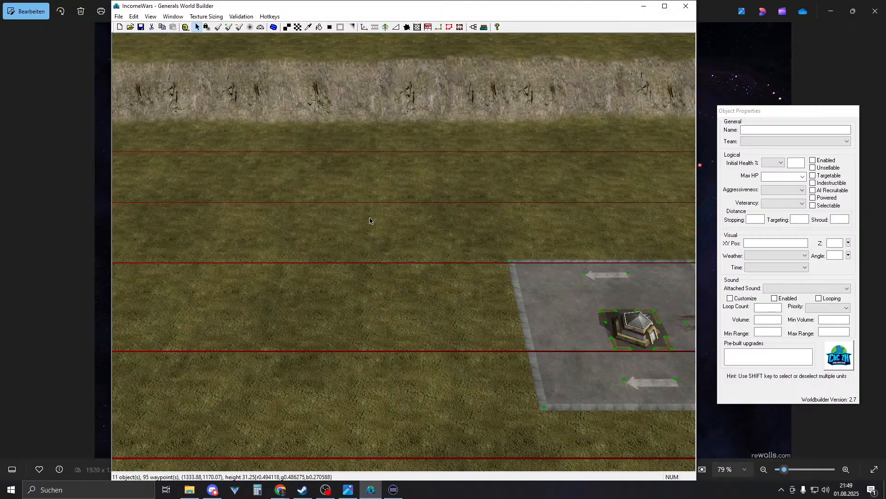
{"action": "scroll", "coordinate": [290, 186], "scroll_direction": "up", "scroll_amount": 1}
{"action": "scroll", "coordinate": [290, 186], "scroll_direction": "down", "scroll_amount": 1}
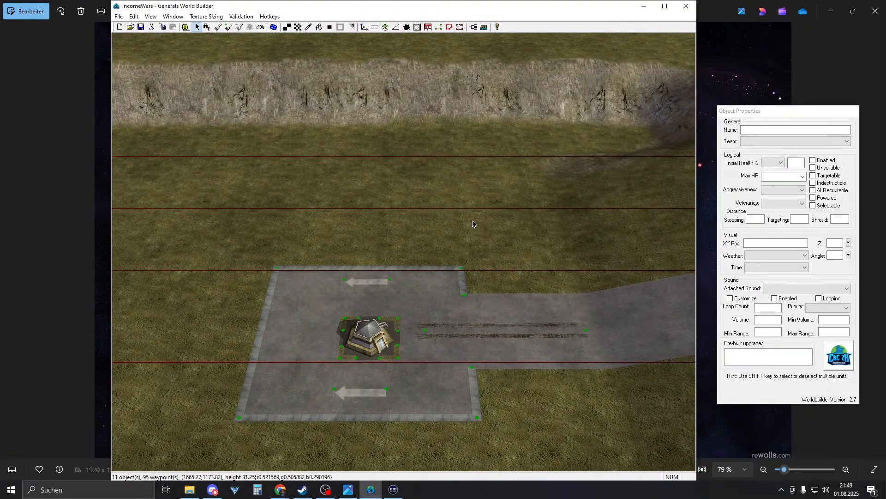
{"action": "right_click_drag", "start_coordinate": [447, 223], "coordinate": [395, 225]}
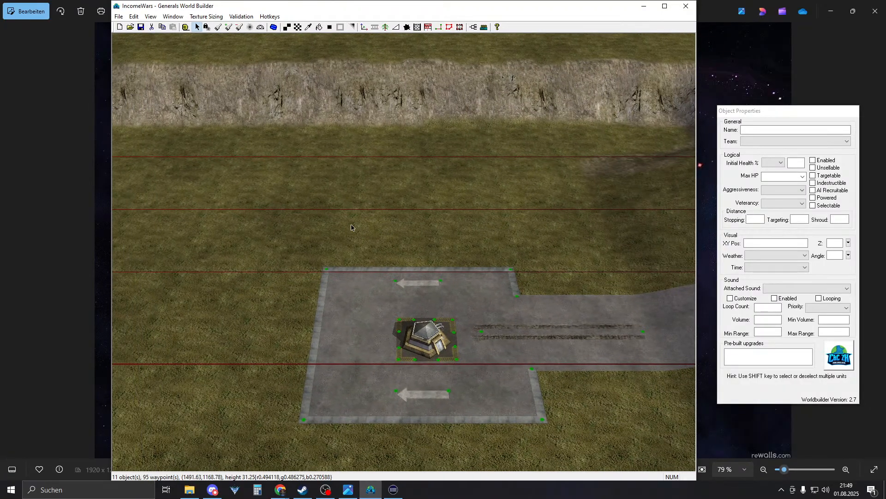
{"action": "right_click_drag", "start_coordinate": [428, 235], "coordinate": [535, 244]}
{"action": "scroll", "coordinate": [434, 300], "scroll_direction": "up", "scroll_amount": 3}
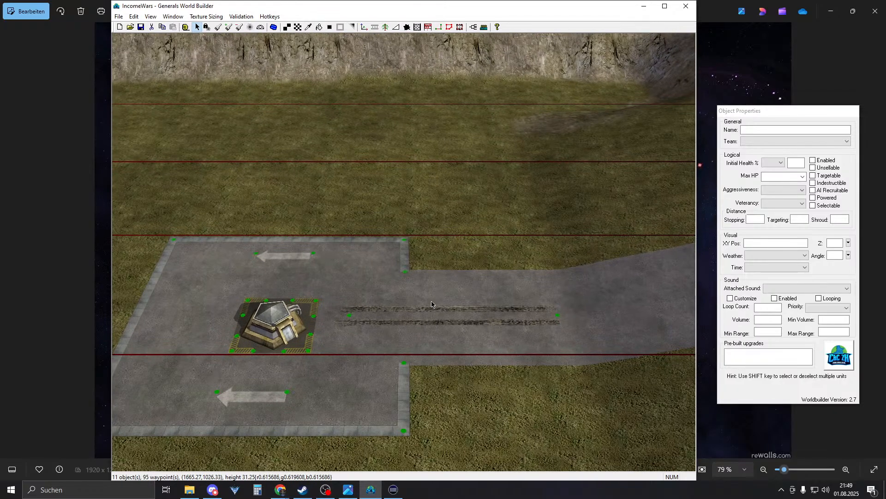
{"action": "scroll", "coordinate": [431, 304], "scroll_direction": "up", "scroll_amount": 2}
{"action": "left_click_drag", "start_coordinate": [321, 362], "coordinate": [625, 303]}
{"action": "key", "text": "Delete"}
- Select the second pad's tire-track road, then bring the barracks area into view
{"action": "scroll", "coordinate": [558, 310], "scroll_direction": "down", "scroll_amount": 5}
{"action": "right_click_drag", "start_coordinate": [555, 311], "coordinate": [1, 311]}
{"action": "scroll", "coordinate": [414, 286], "scroll_direction": "up", "scroll_amount": 1}
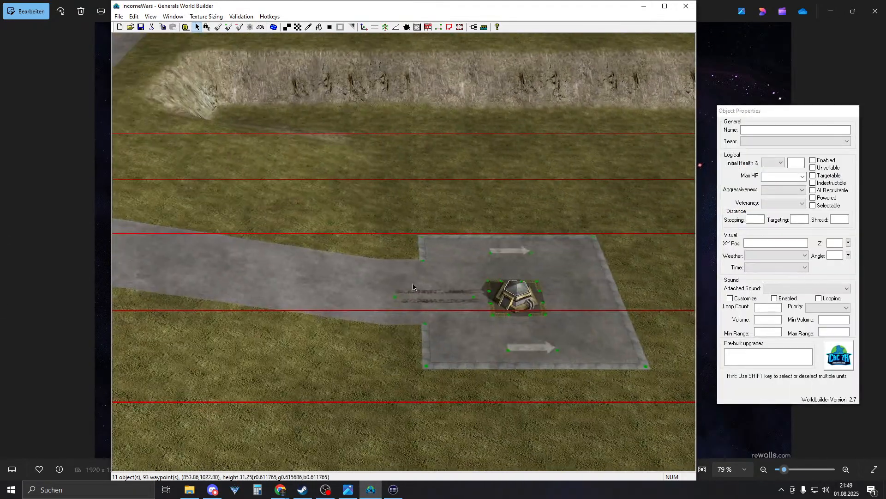
{"action": "left_click_drag", "start_coordinate": [350, 276], "coordinate": [481, 312]}
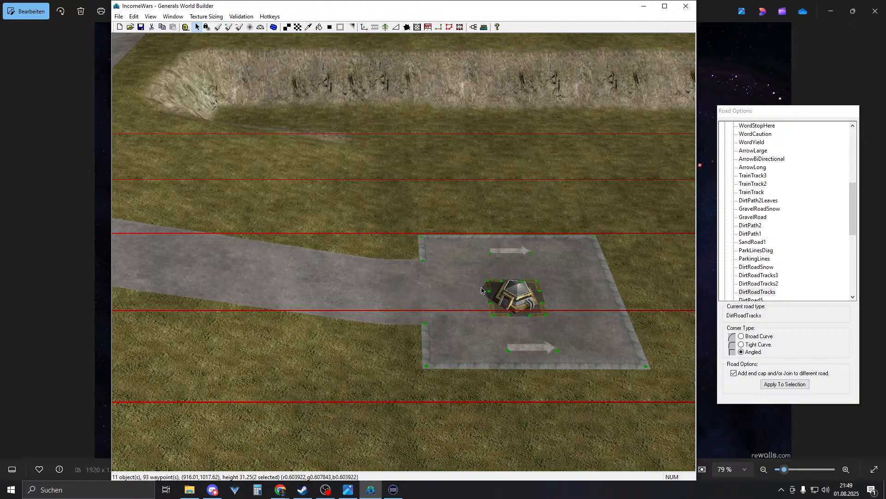
{"action": "right_click_drag", "start_coordinate": [481, 290], "coordinate": [386, 263]}
{"action": "right_click_drag", "start_coordinate": [494, 273], "coordinate": [420, 262]}
{"action": "left_click", "coordinate": [445, 253]}
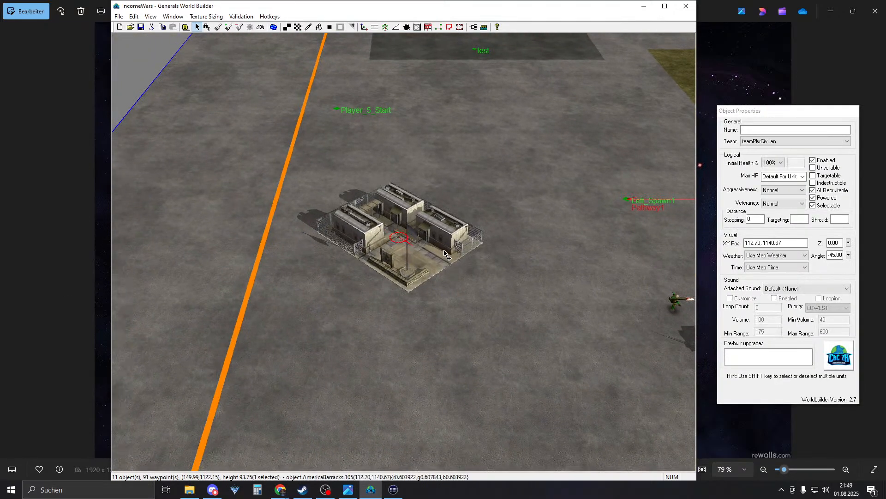
{"action": "right_click_drag", "start_coordinate": [374, 250], "coordinate": [445, 251]}
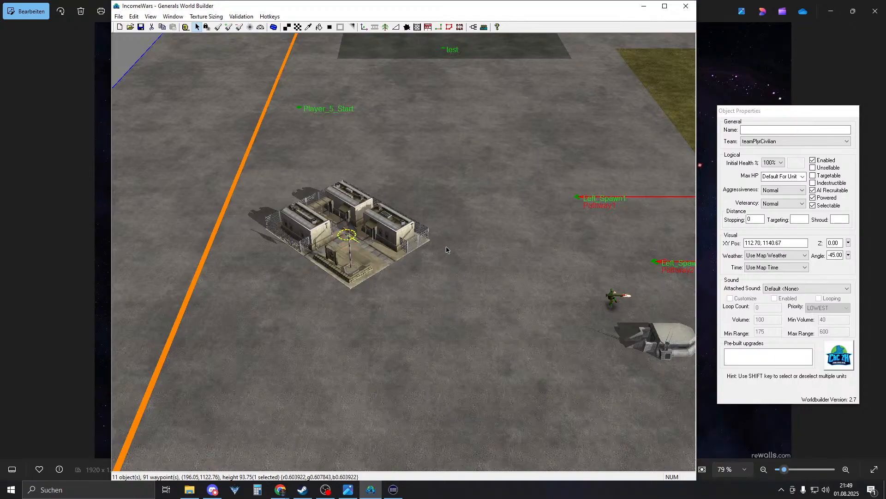
{"action": "right_click_drag", "start_coordinate": [446, 249], "coordinate": [441, 30]}
{"action": "left_click_drag", "start_coordinate": [311, 169], "coordinate": [437, 246]}
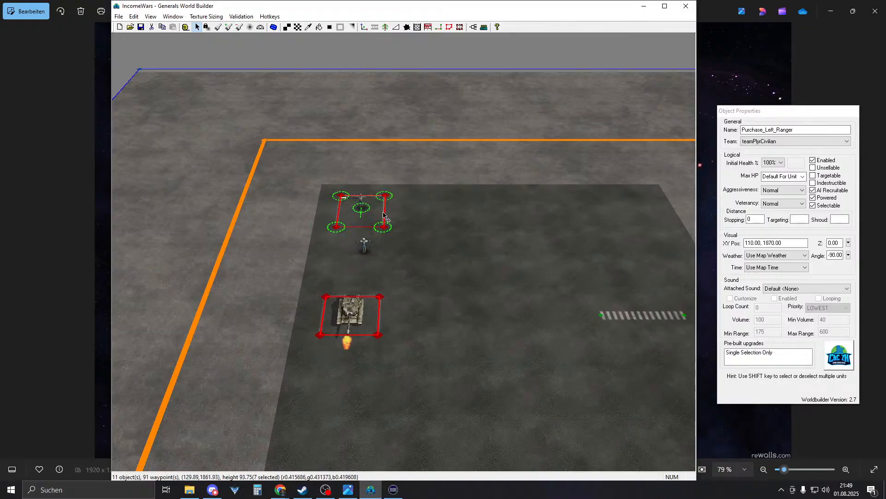
{"action": "right_click_drag", "start_coordinate": [437, 146], "coordinate": [455, 466]}
{"action": "left_click", "coordinate": [388, 249]}
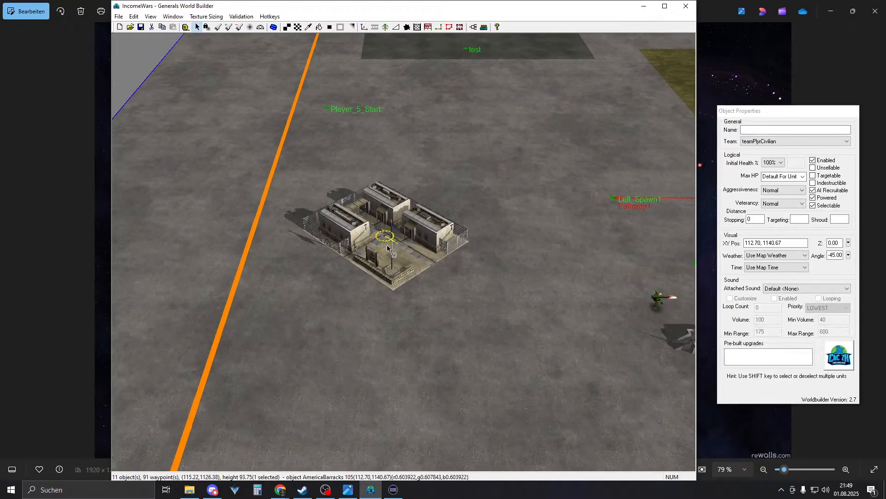
{"action": "right_click", "coordinate": [387, 245]}
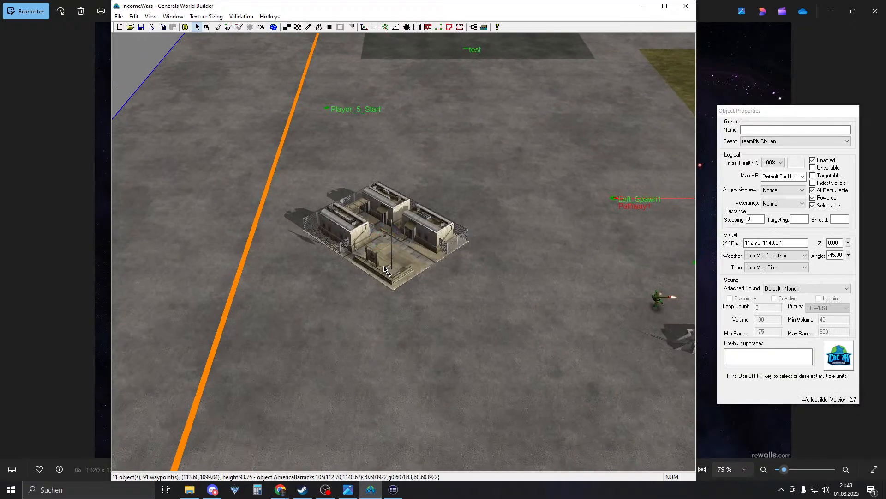
{"action": "right_click_drag", "start_coordinate": [385, 262], "coordinate": [402, 159]}
{"action": "scroll", "coordinate": [450, 245], "scroll_direction": "up", "scroll_amount": 2}
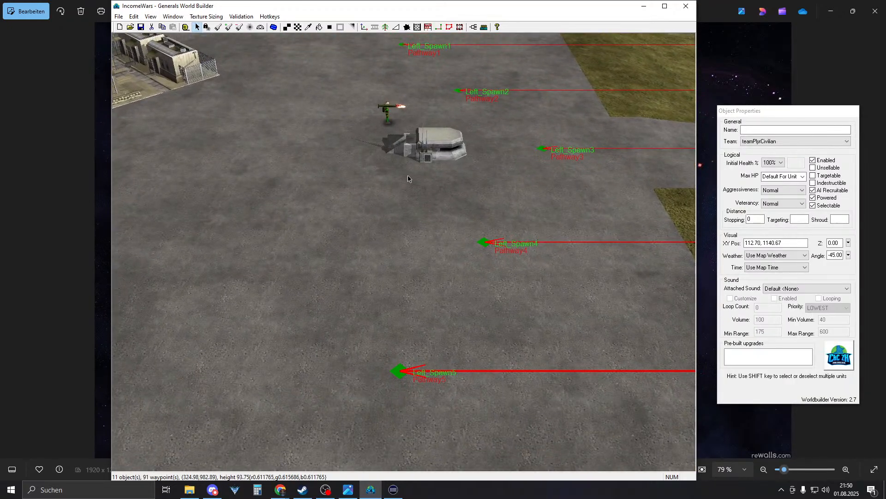
- Switch to Texture Paint, ignore the assertion-failure dialogs, and select ConcreteType3
{"action": "left_click", "coordinate": [298, 28]}
{"action": "left_click", "coordinate": [480, 273]}
{"action": "left_click", "coordinate": [396, 261]}
{"action": "left_click", "coordinate": [472, 275]}
{"action": "left_click", "coordinate": [383, 260]}
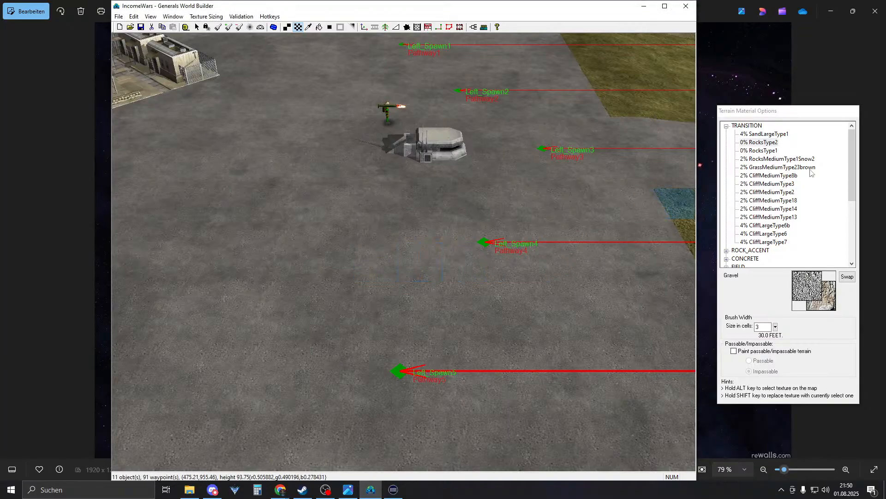
{"action": "double_click", "coordinate": [739, 126]}
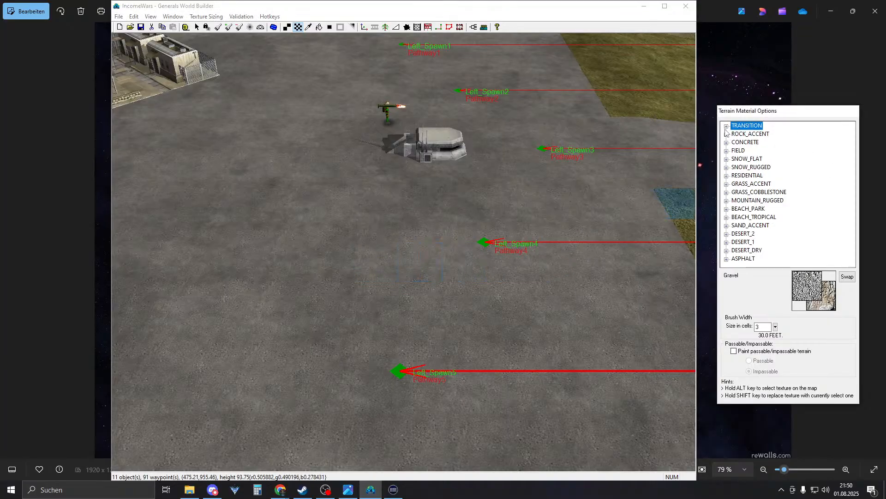
{"action": "left_click", "coordinate": [726, 126]}
{"action": "right_click_drag", "start_coordinate": [561, 302], "coordinate": [492, 324]}
{"action": "left_click", "coordinate": [488, 333], "text": "alt"}
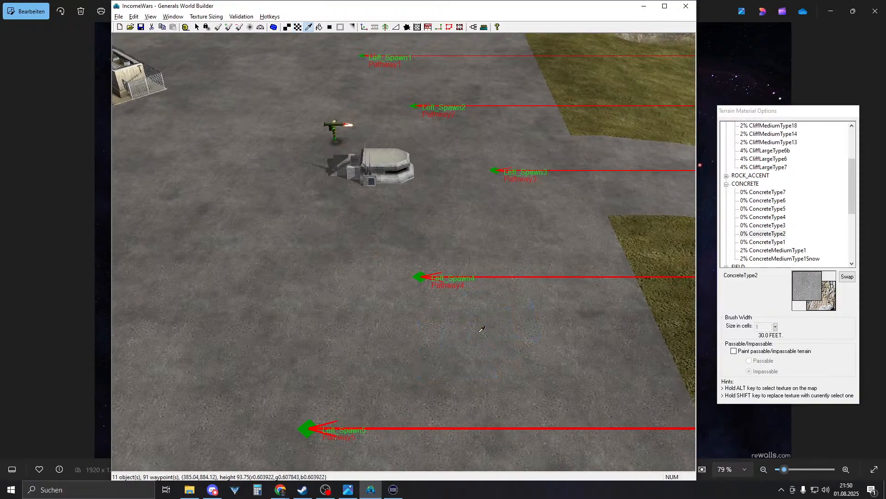
{"action": "left_click", "coordinate": [769, 225]}
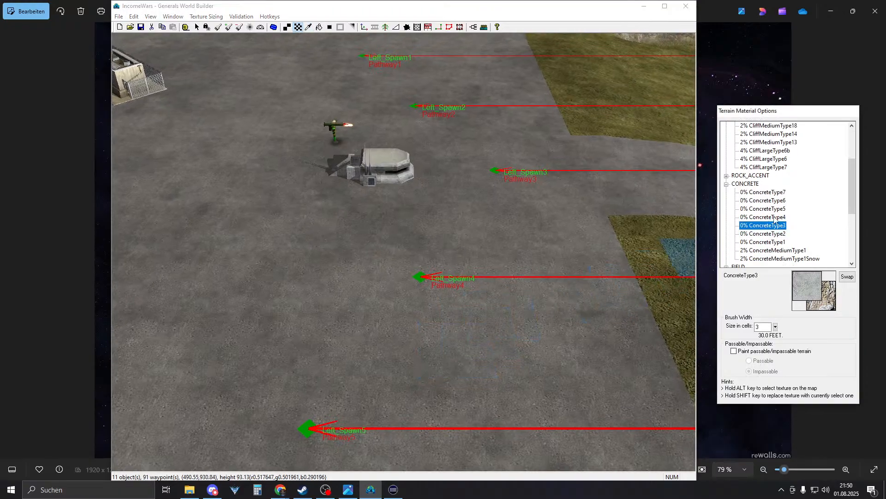
- Paint a stepped trail of ConcreteType3 squares from Left_Spawn5 up to Left_Spawn4
{"action": "mouse_move", "coordinate": [449, 295]}
{"action": "right_mouse_down"}
{"action": "mouse_move", "coordinate": [360, 346]}
{"action": "mouse_move", "coordinate": [424, 325]}
{"action": "right_mouse_up"}
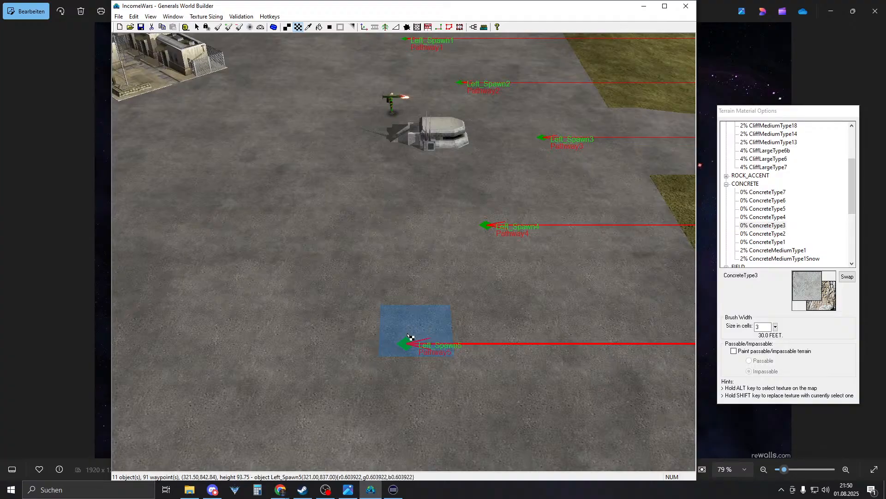
{"action": "right_click_drag", "start_coordinate": [398, 353], "coordinate": [378, 364]}
{"action": "left_click", "coordinate": [380, 365]}
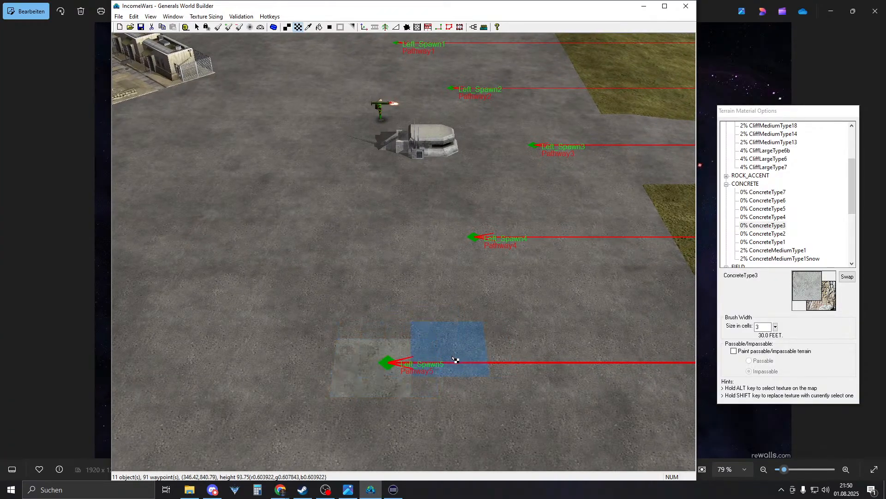
{"action": "left_click", "coordinate": [450, 368]}
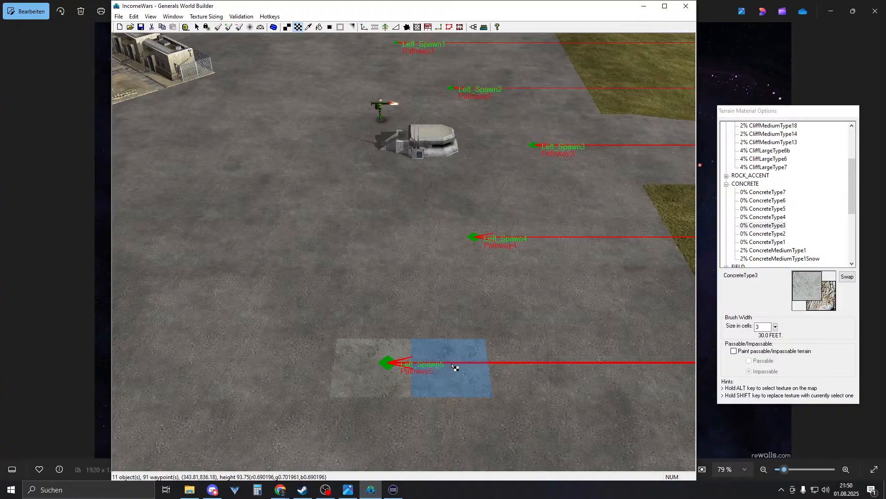
{"action": "right_click_drag", "start_coordinate": [451, 368], "coordinate": [505, 358]}
{"action": "mouse_move", "coordinate": [419, 372]}
{"action": "right_mouse_down"}
{"action": "mouse_move", "coordinate": [406, 343]}
{"action": "mouse_move", "coordinate": [427, 362]}
{"action": "mouse_move", "coordinate": [416, 347]}
{"action": "right_mouse_up"}
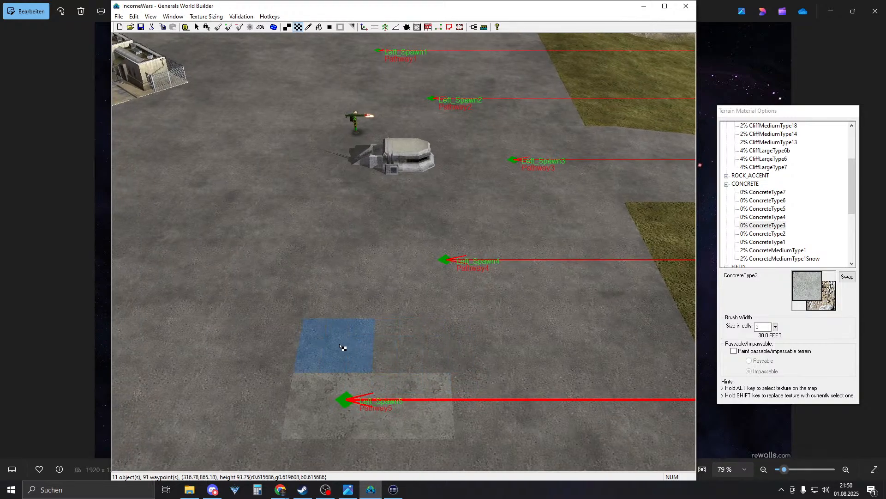
{"action": "left_click", "coordinate": [406, 346]}
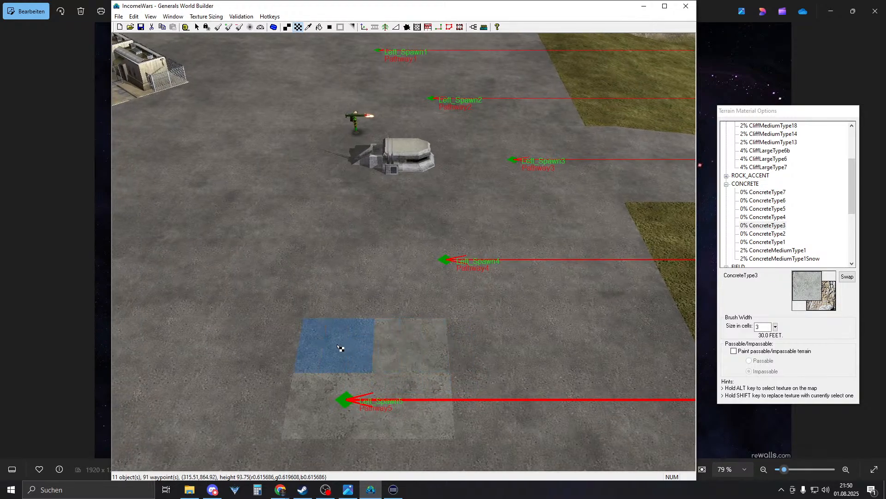
{"action": "right_click_drag", "start_coordinate": [509, 351], "coordinate": [483, 356]}
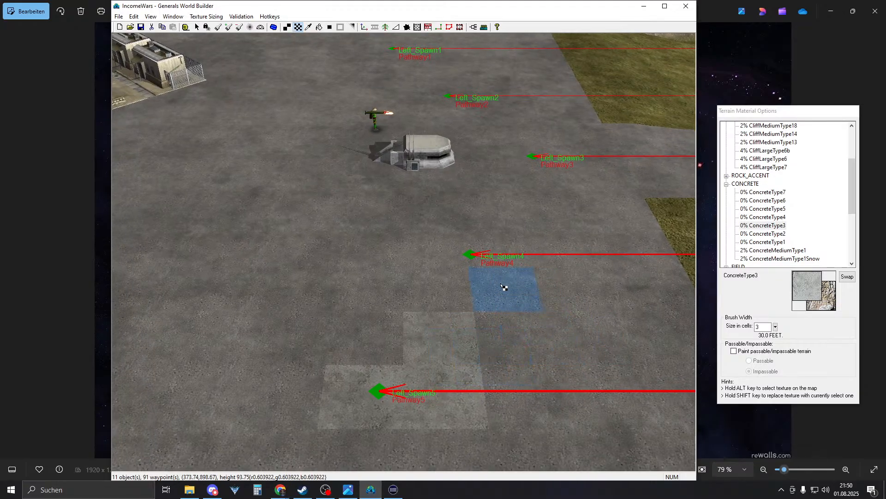
{"action": "left_click", "coordinate": [502, 289]}
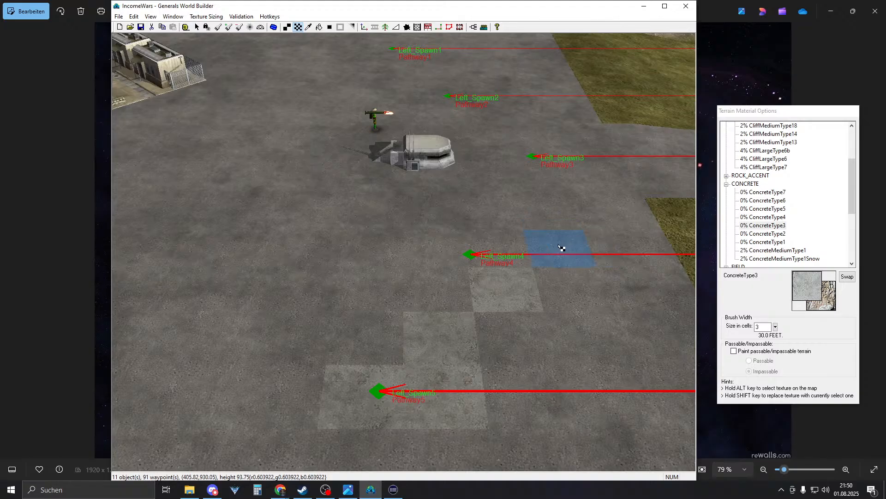
{"action": "left_click", "coordinate": [561, 248]}
{"action": "key", "text": "Right"}
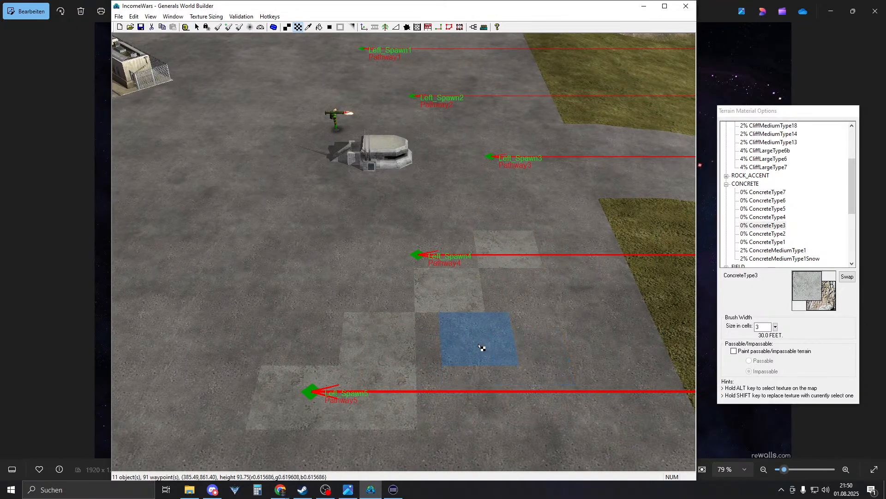
- Fill checkerboard gaps beside Left_Spawn5 with darker ConcreteType4 squares
{"action": "left_click", "coordinate": [762, 217]}
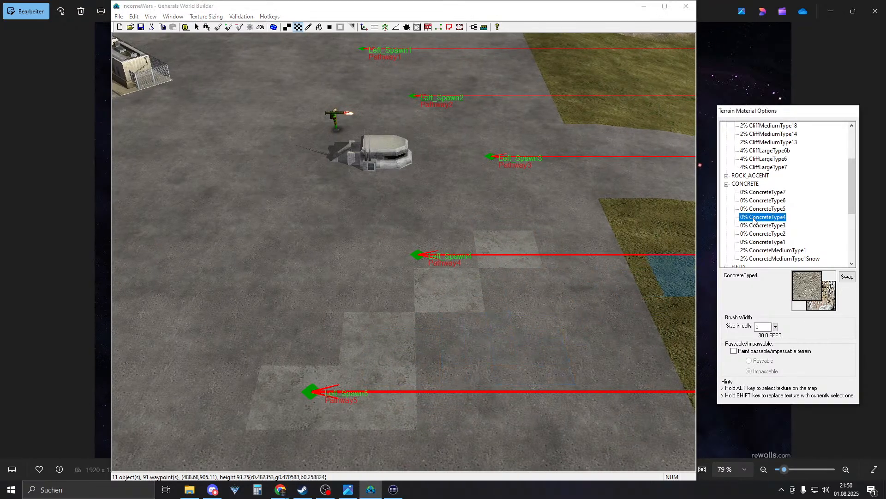
{"action": "left_click", "coordinate": [387, 397]}
{"action": "key", "text": "Left"}
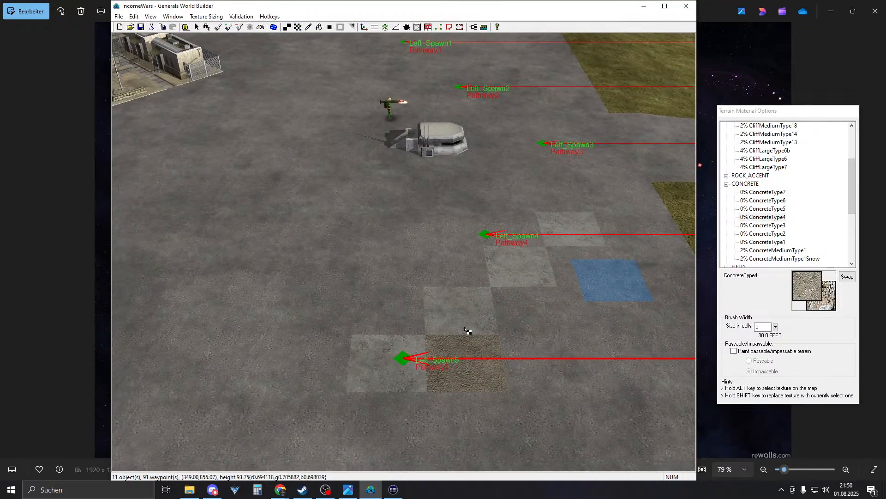
{"action": "left_click", "coordinate": [390, 308]}
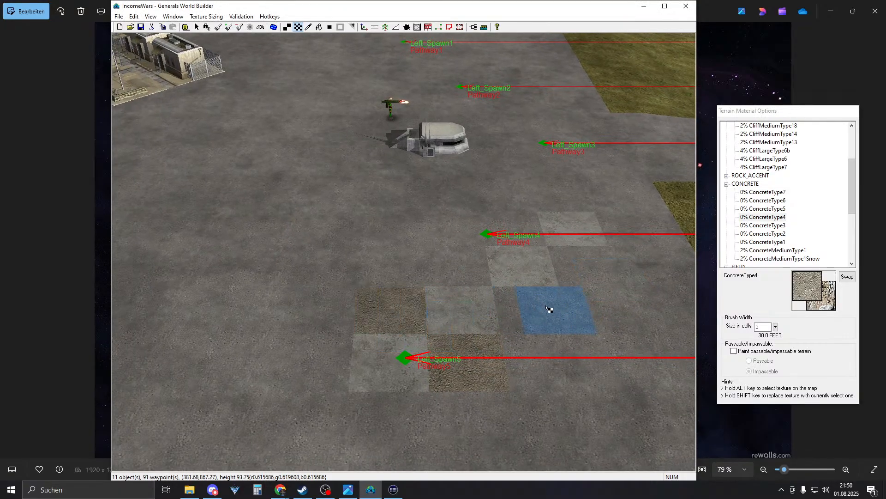
{"action": "left_click", "coordinate": [465, 266]}
{"action": "right_click_drag", "start_coordinate": [467, 302], "coordinate": [572, 239]}
{"action": "left_click", "coordinate": [473, 335]}
{"action": "left_click", "coordinate": [409, 296]}
{"action": "mouse_move", "coordinate": [476, 258]}
{"action": "right_mouse_down"}
{"action": "mouse_move", "coordinate": [405, 340]}
{"action": "mouse_move", "coordinate": [563, 207]}
{"action": "mouse_move", "coordinate": [414, 340]}
{"action": "mouse_move", "coordinate": [580, 271]}
{"action": "right_mouse_up"}
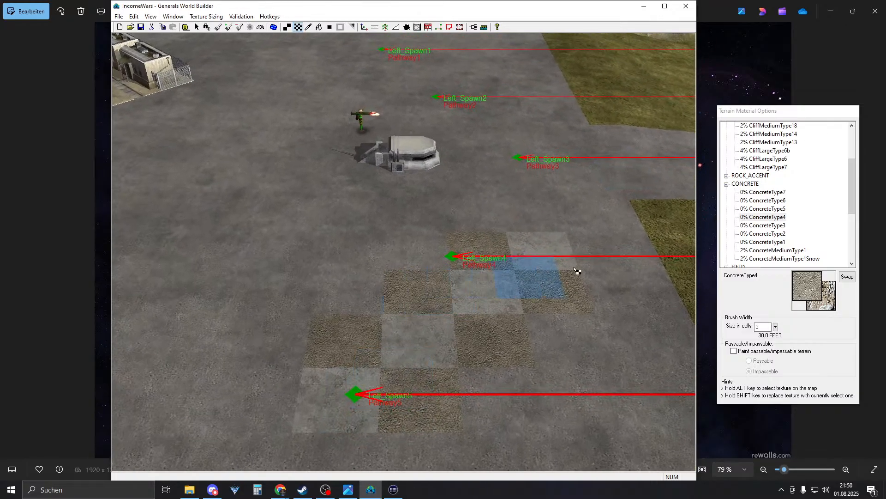
- Paint ConcreteType5 tiles along the diagonal near Left_Spawn4
{"action": "left_click", "coordinate": [763, 209]}
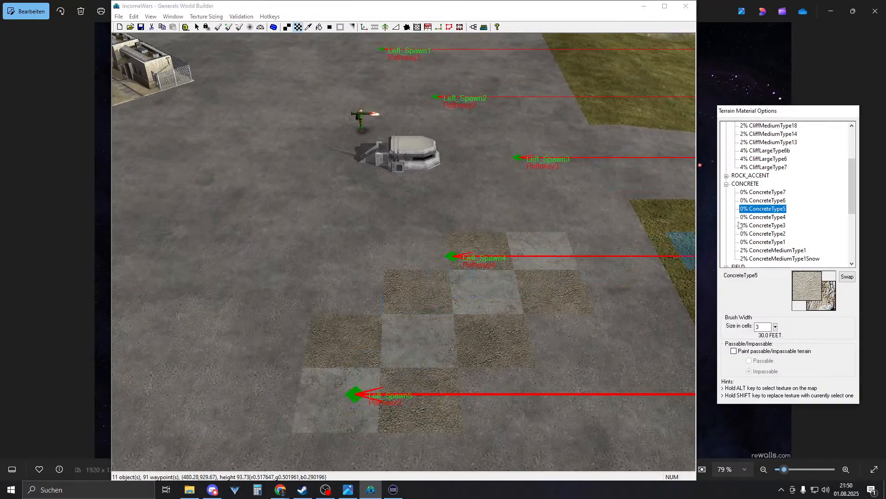
{"action": "left_click", "coordinate": [334, 405]}
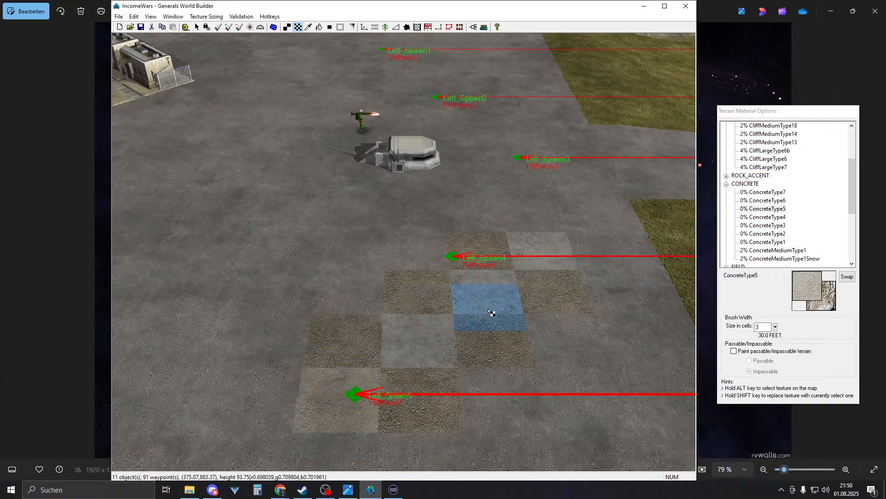
{"action": "left_click", "coordinate": [491, 290]}
{"action": "left_click", "coordinate": [537, 249]}
{"action": "right_click_drag", "start_coordinate": [545, 273], "coordinate": [654, 231]}
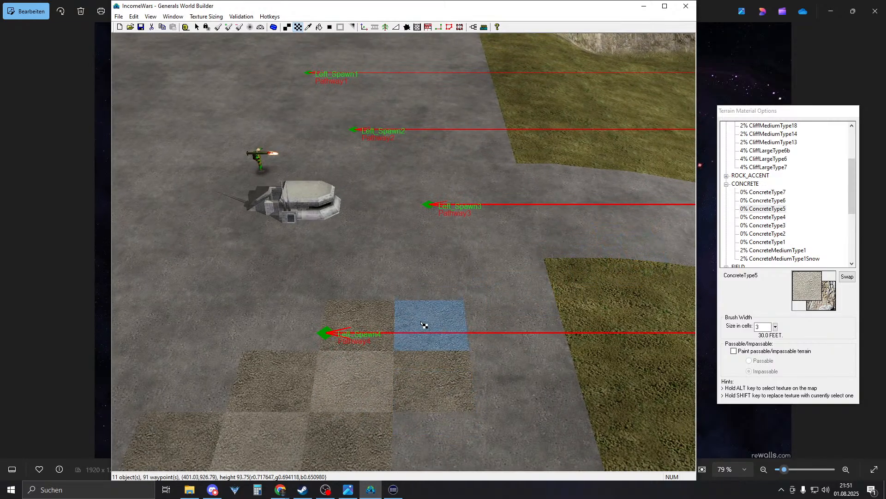
{"action": "right_click_drag", "start_coordinate": [506, 336], "coordinate": [480, 357]}
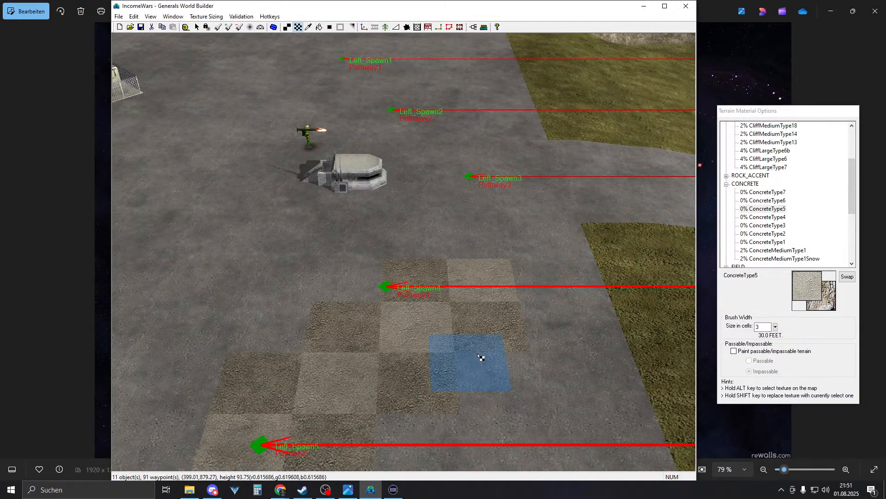
- Select the lighter ConcreteType7 texture after trying ConcreteType6
{"action": "left_click", "coordinate": [424, 377], "text": "alt"}
{"action": "left_click", "coordinate": [774, 194]}
{"action": "left_click", "coordinate": [773, 202]}
{"action": "left_click", "coordinate": [774, 194]}
- Repaint the cells around Left_Spawn5 and Left_Spawn4 with light ConcreteType7
{"action": "right_click_drag", "start_coordinate": [617, 270], "coordinate": [473, 333]}
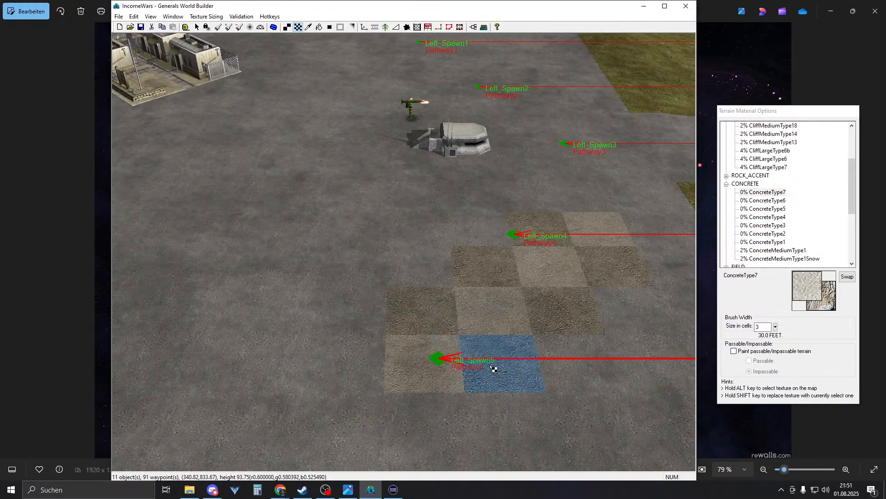
{"action": "left_click", "coordinate": [494, 367]}
{"action": "right_click_drag", "start_coordinate": [408, 252], "coordinate": [360, 335]}
{"action": "left_click", "coordinate": [356, 350]}
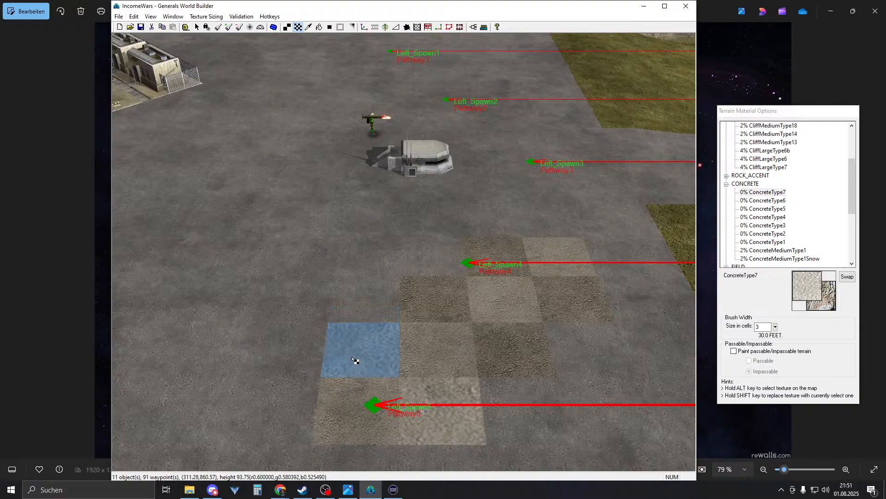
{"action": "left_click", "coordinate": [509, 346]}
{"action": "left_click", "coordinate": [434, 300]}
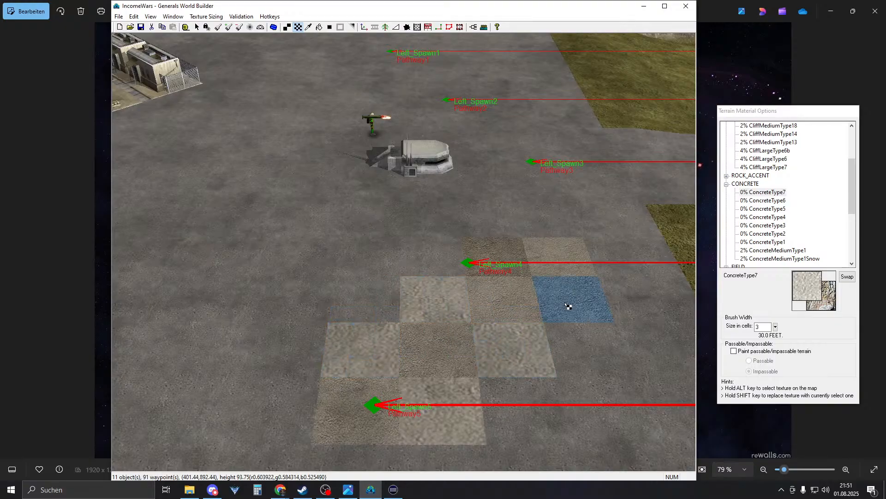
{"action": "left_click", "coordinate": [568, 302]}
{"action": "left_click", "coordinate": [509, 264]}
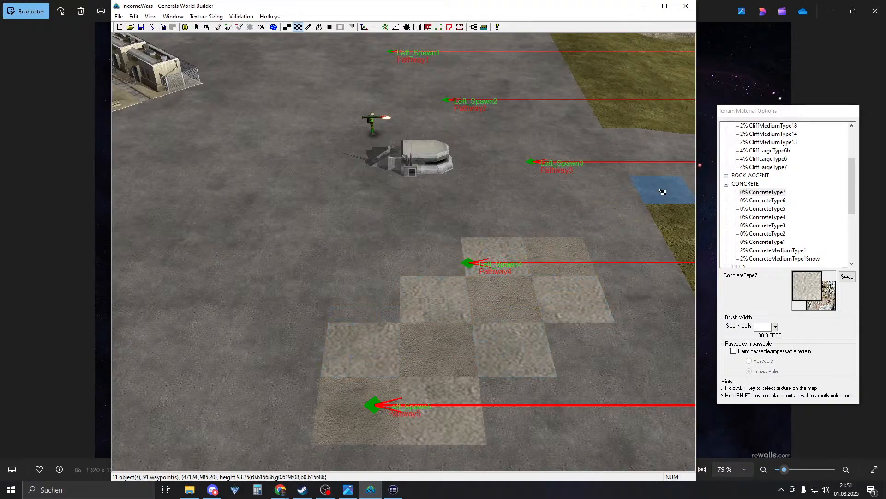
{"action": "mouse_move", "coordinate": [538, 199]}
{"action": "right_mouse_down"}
{"action": "mouse_move", "coordinate": [556, 244]}
{"action": "mouse_move", "coordinate": [553, 187]}
{"action": "right_mouse_up"}
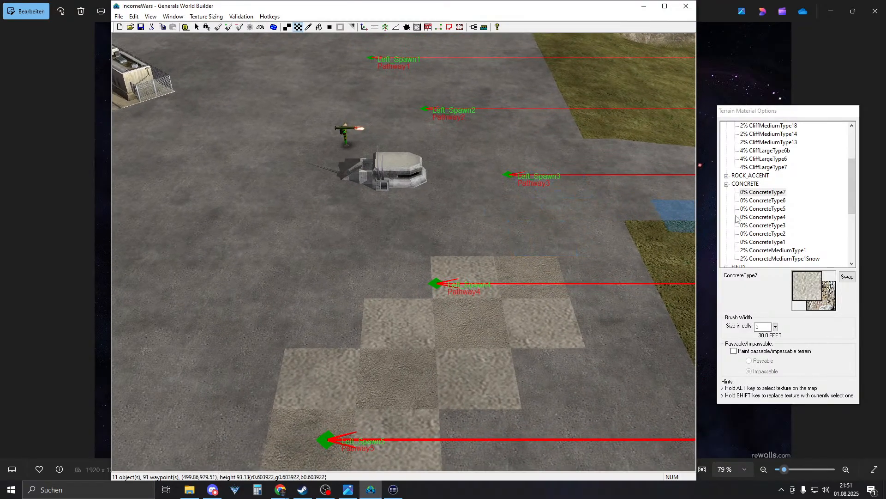
- Select ConcreteType6 and paint a tile between Left_Spawn4 and Left_Spawn5
{"action": "left_click", "coordinate": [774, 202]}
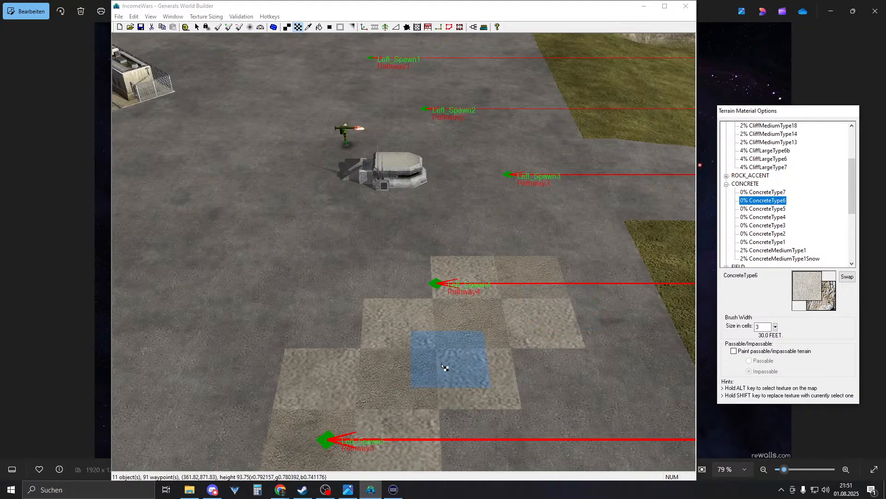
{"action": "left_click", "coordinate": [395, 381]}
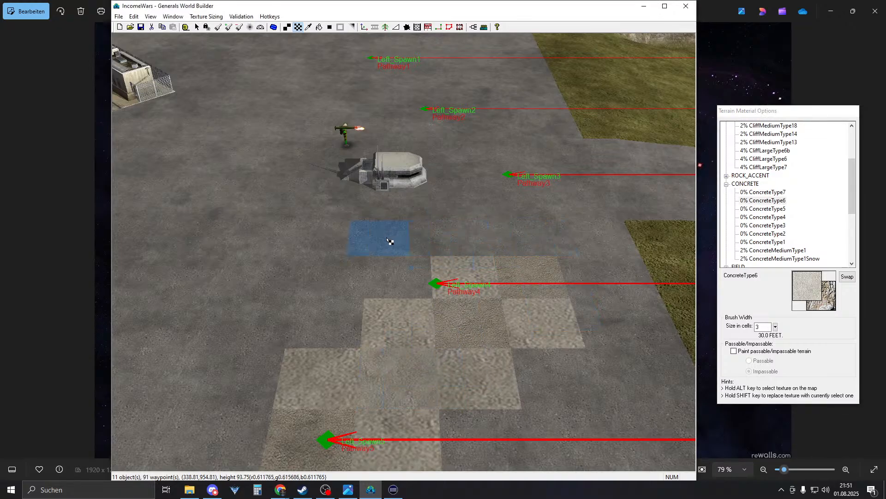
{"action": "right_click_drag", "start_coordinate": [387, 239], "coordinate": [342, 288]}
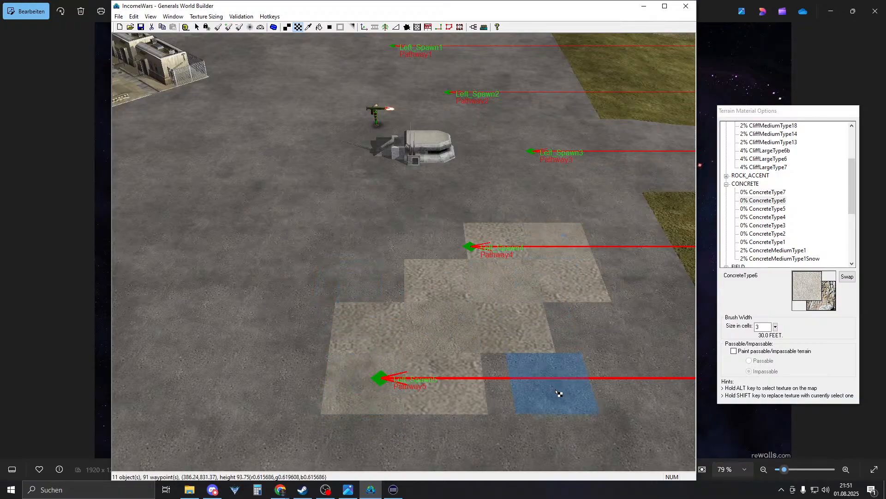
{"action": "right_click_drag", "start_coordinate": [559, 393], "coordinate": [437, 324]}
{"action": "mouse_move", "coordinate": [545, 451]}
{"action": "right_mouse_down"}
{"action": "mouse_move", "coordinate": [463, 432]}
{"action": "mouse_move", "coordinate": [448, 410]}
{"action": "right_mouse_up"}
- Paint ConcreteType6 patches left of Left_Spawn4, beside the lower block, and around the bunker
{"action": "left_click", "coordinate": [361, 345]}
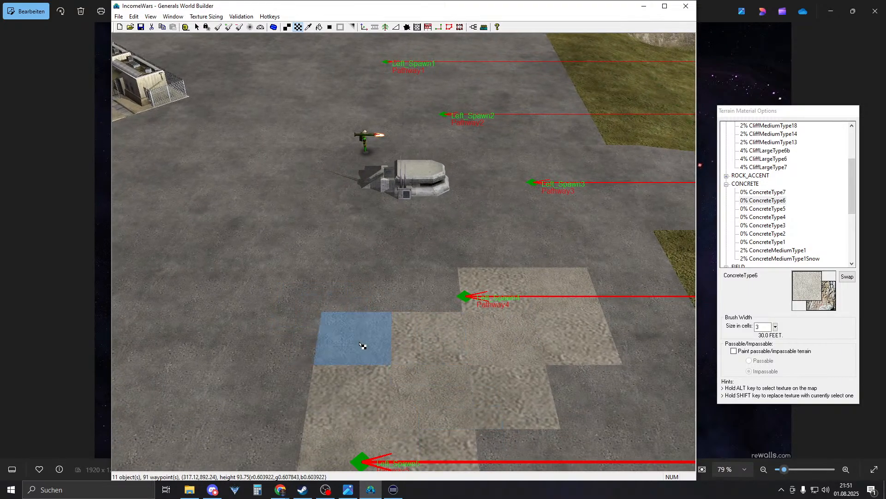
{"action": "left_click", "coordinate": [362, 250]}
{"action": "left_click", "coordinate": [487, 249]}
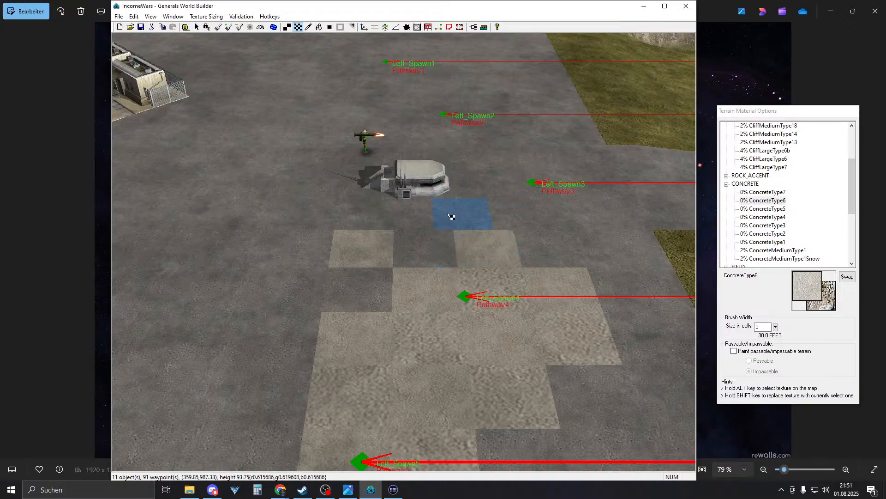
{"action": "left_click", "coordinate": [425, 219]}
{"action": "right_click_drag", "start_coordinate": [426, 219], "coordinate": [394, 205]}
{"action": "left_click", "coordinate": [405, 271]}
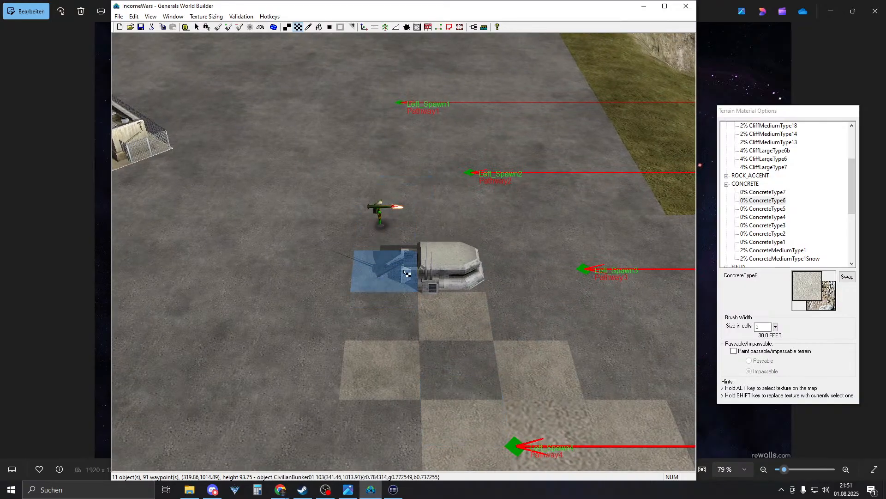
{"action": "left_click", "coordinate": [526, 271]}
{"action": "key", "text": "Up"}
- Continue the ConcreteType6 checkerboard above the bunker and around Left_Spawn2
{"action": "left_click", "coordinate": [454, 327]}
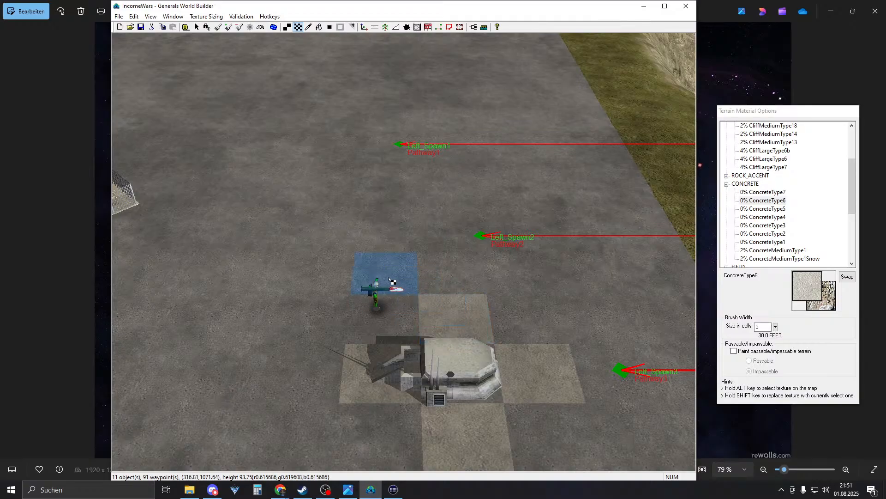
{"action": "left_click", "coordinate": [396, 280]}
{"action": "left_click", "coordinate": [452, 233]}
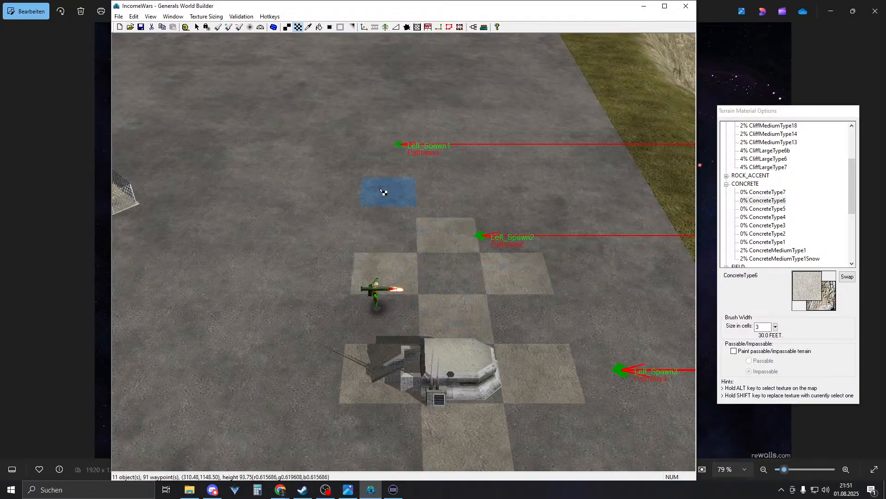
{"action": "left_click", "coordinate": [386, 198]}
{"action": "left_click", "coordinate": [502, 202]}
{"action": "key", "text": "Up"}
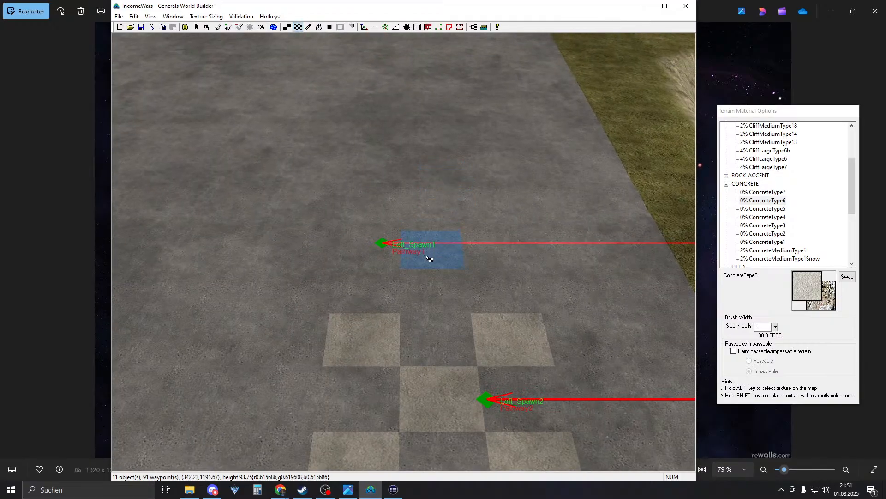
- Add checker tiles below, at and right of Left_Spawn1
{"action": "left_click", "coordinate": [442, 298]}
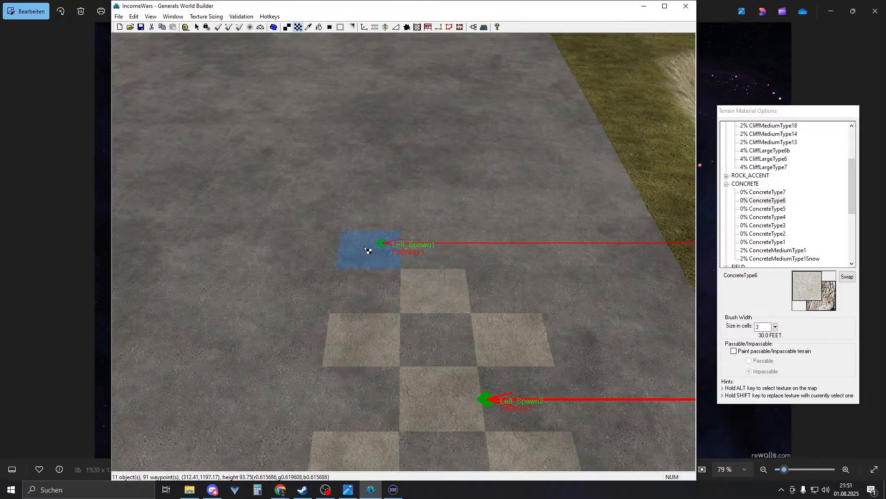
{"action": "left_click", "coordinate": [368, 250]}
{"action": "left_click", "coordinate": [488, 253]}
{"action": "key", "text": "Down"}
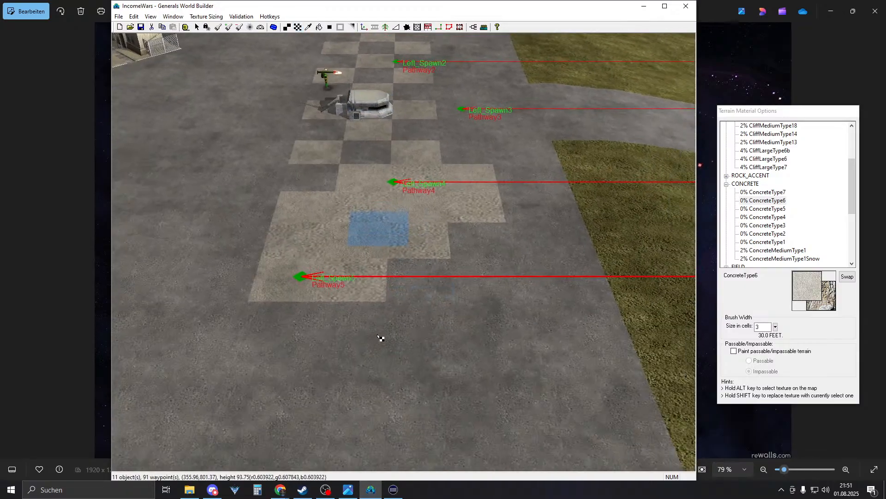
{"action": "key", "text": "Up"}
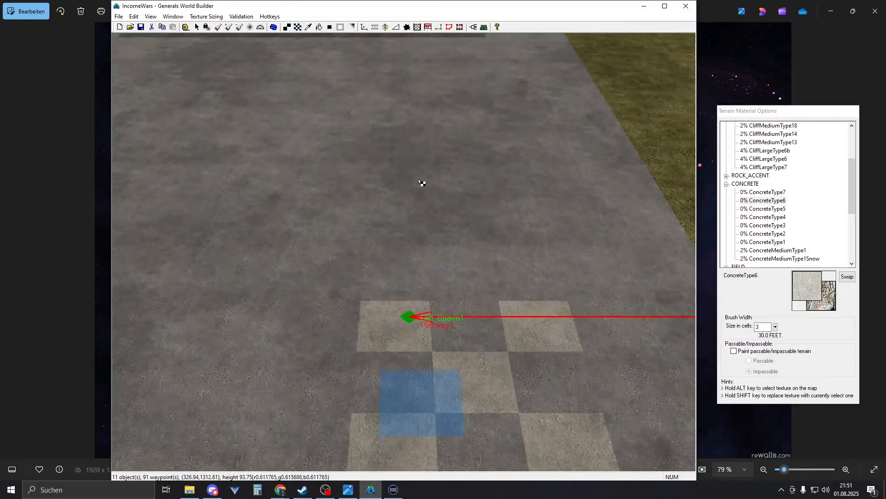
{"action": "key", "text": "Right"}
{"action": "key", "text": "Down"}
{"action": "key", "text": "Right"}
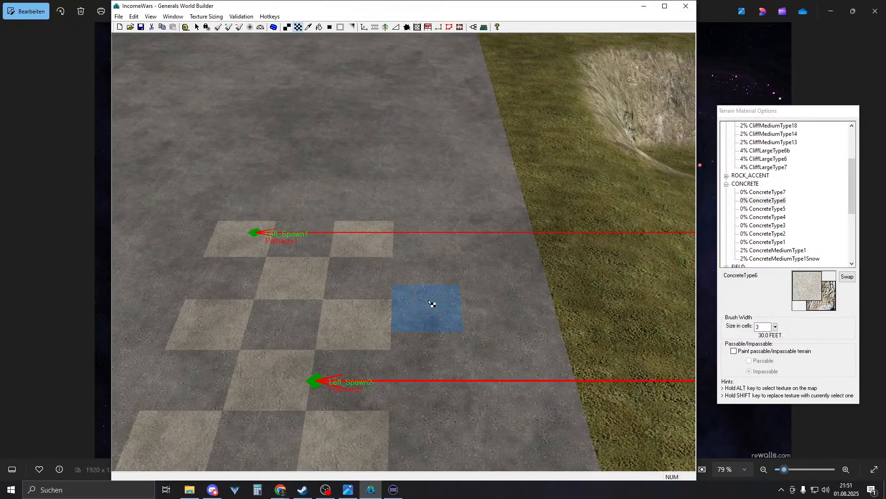
- Extend checker tiles beside Left_Spawn2 and below Left_Spawn3, then sample the lighter concrete
{"action": "left_click", "coordinate": [420, 274]}
{"action": "right_click_drag", "start_coordinate": [420, 275], "coordinate": [414, 423]}
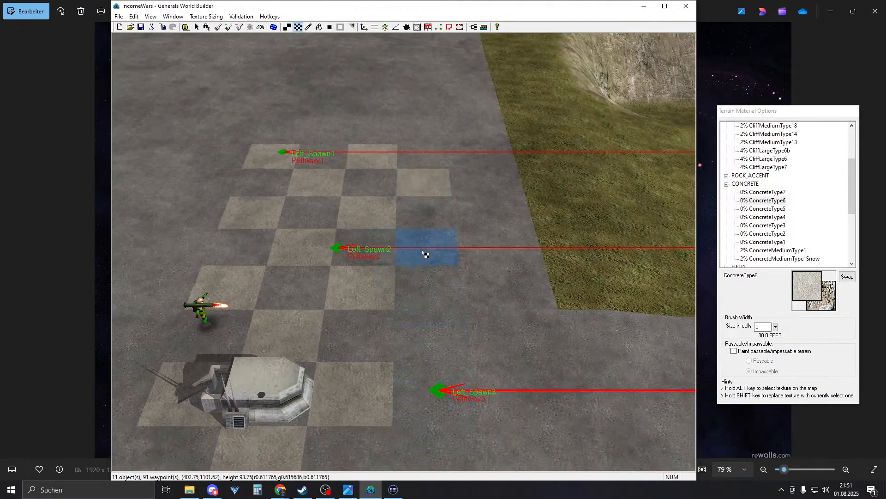
{"action": "right_click_drag", "start_coordinate": [425, 254], "coordinate": [420, 283]}
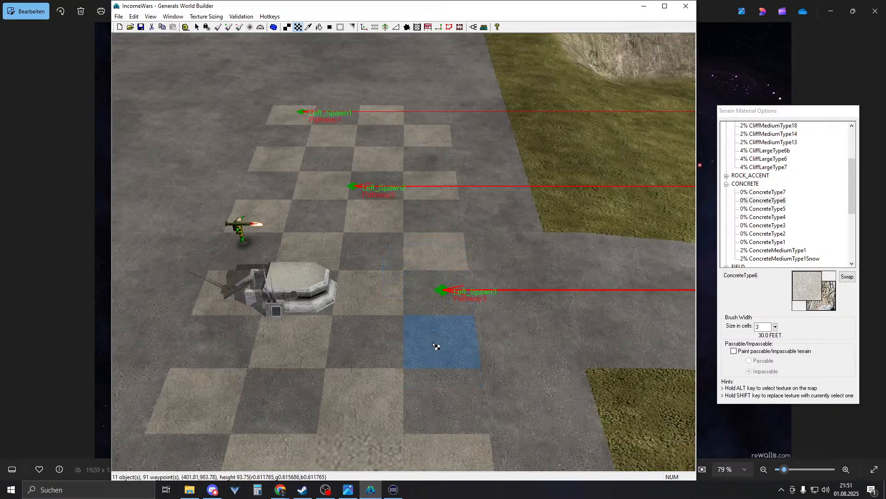
{"action": "left_click", "coordinate": [433, 344]}
{"action": "right_click_drag", "start_coordinate": [435, 346], "coordinate": [453, 403]}
{"action": "right_click_drag", "start_coordinate": [480, 337], "coordinate": [467, 363]}
{"action": "left_click", "coordinate": [448, 326]}
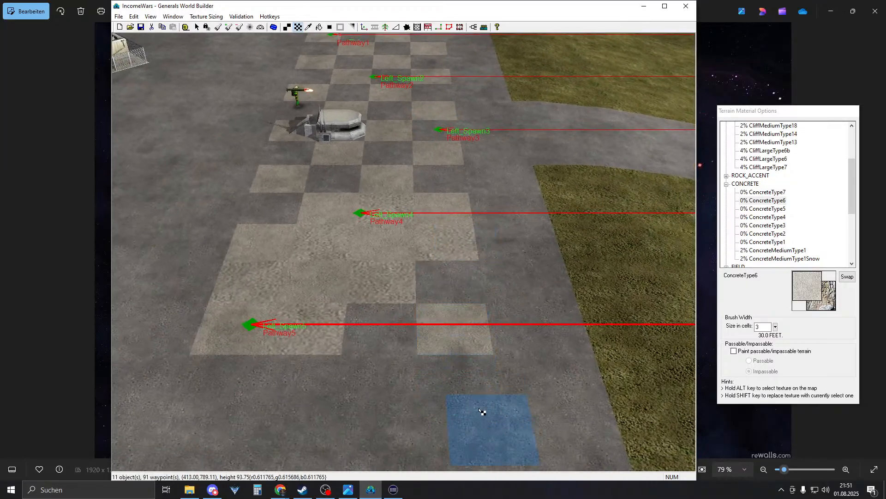
{"action": "right_click_drag", "start_coordinate": [488, 423], "coordinate": [442, 365]}
{"action": "left_click", "coordinate": [442, 364], "text": "alt"}
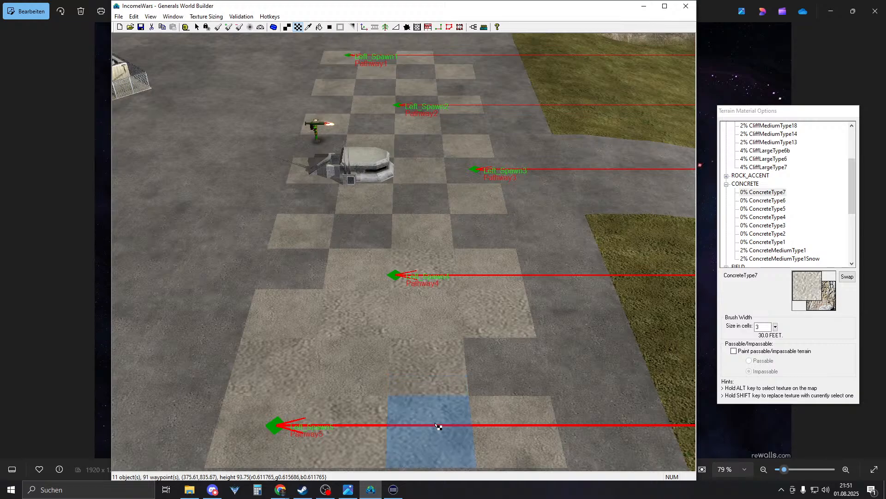
- Fill the dark cell near Left_Spawn5 and re-sample ConcreteType7 from the map
{"action": "left_click", "coordinate": [498, 371]}
{"action": "right_click_drag", "start_coordinate": [498, 371], "coordinate": [481, 398]}
{"action": "left_click", "coordinate": [488, 333], "text": "alt"}
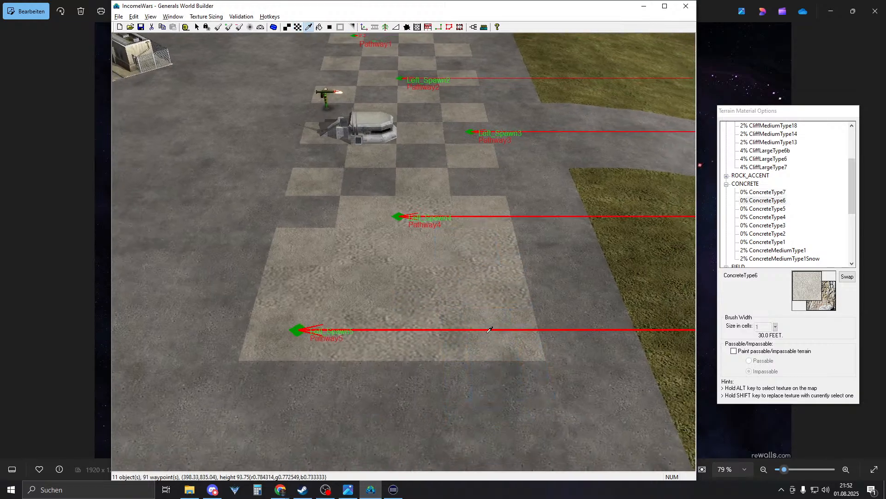
{"action": "left_click", "coordinate": [498, 285], "text": "alt"}
{"action": "left_click", "coordinate": [499, 326], "text": "alt"}
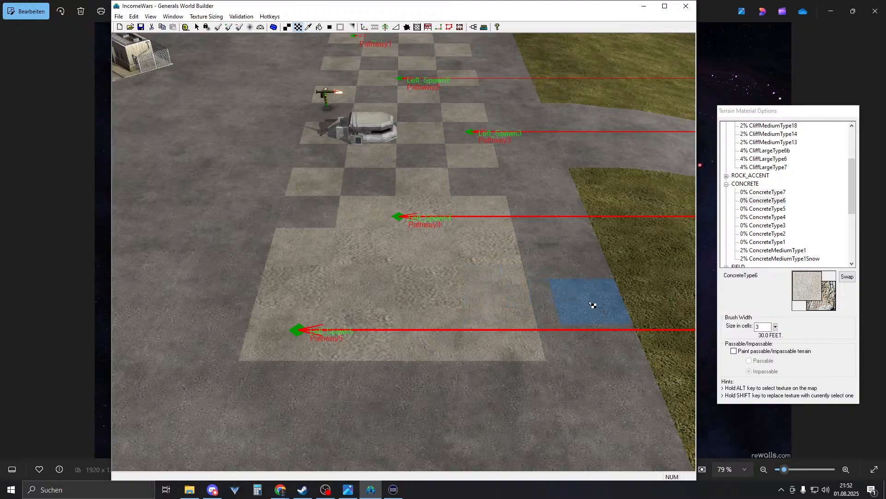
{"action": "left_click", "coordinate": [498, 318], "text": "alt"}
{"action": "mouse_move", "coordinate": [516, 355]}
{"action": "right_mouse_down"}
{"action": "mouse_move", "coordinate": [492, 298]}
{"action": "mouse_move", "coordinate": [478, 298]}
{"action": "mouse_move", "coordinate": [506, 322]}
{"action": "mouse_move", "coordinate": [504, 223]}
{"action": "right_mouse_up"}
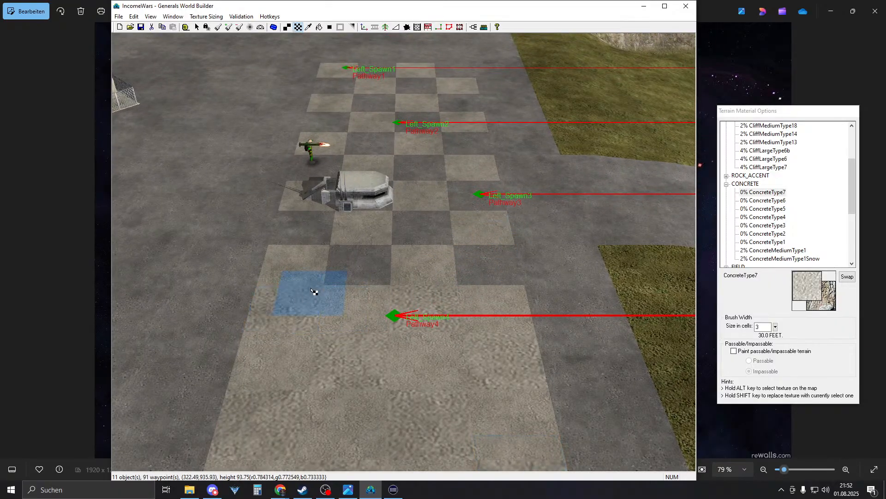
- Undo an accidental paint stroke over the checker tiles near the bunker
{"action": "mouse_move", "coordinate": [485, 264]}
{"action": "left_mouse_down"}
{"action": "mouse_move", "coordinate": [392, 230]}
{"action": "mouse_move", "coordinate": [438, 236]}
{"action": "mouse_move", "coordinate": [405, 237]}
{"action": "left_mouse_up"}
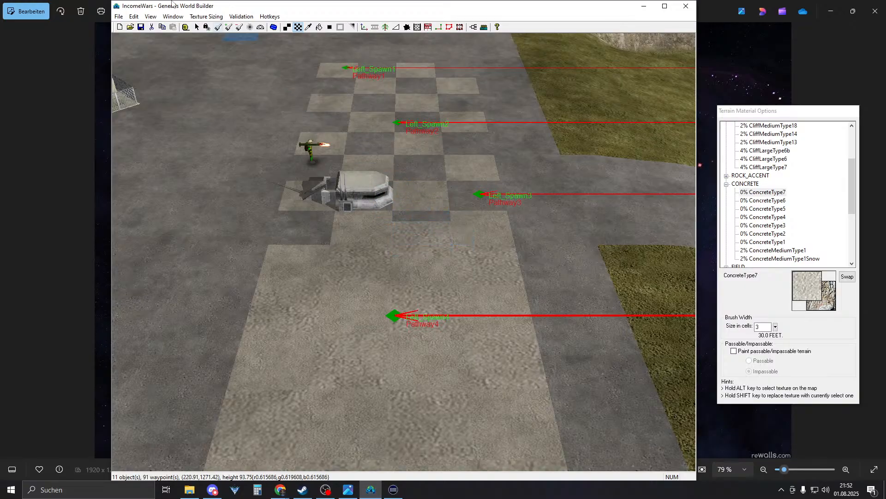
{"action": "left_click", "coordinate": [133, 16]}
{"action": "left_click", "coordinate": [147, 27]}
{"action": "scroll", "coordinate": [461, 325], "scroll_direction": "up", "scroll_amount": 3}
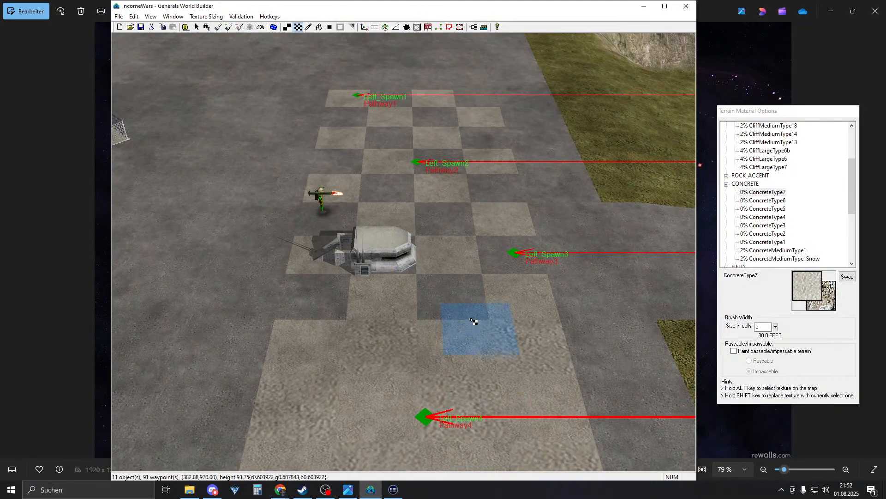
- Repaint the dark checker tiles near the bunker with light ConcreteType7
{"action": "left_click", "coordinate": [436, 307]}
{"action": "left_click", "coordinate": [310, 304]}
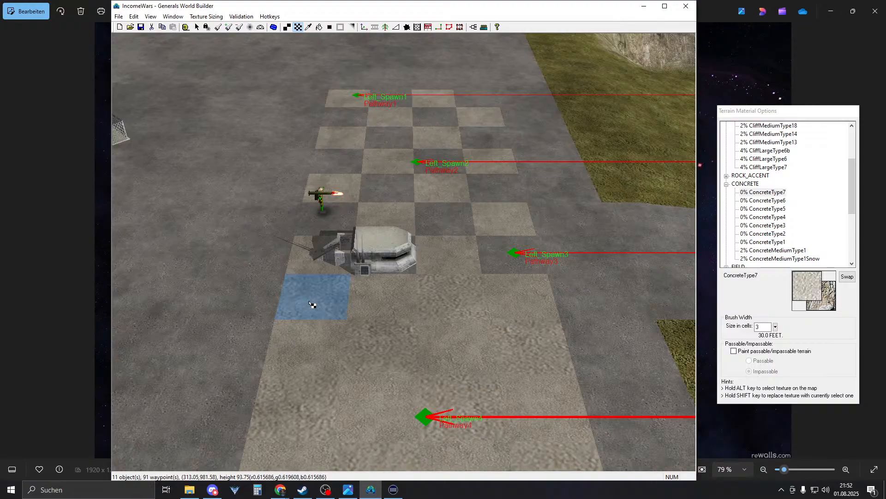
{"action": "left_click", "coordinate": [501, 252]}
{"action": "left_click", "coordinate": [444, 219]}
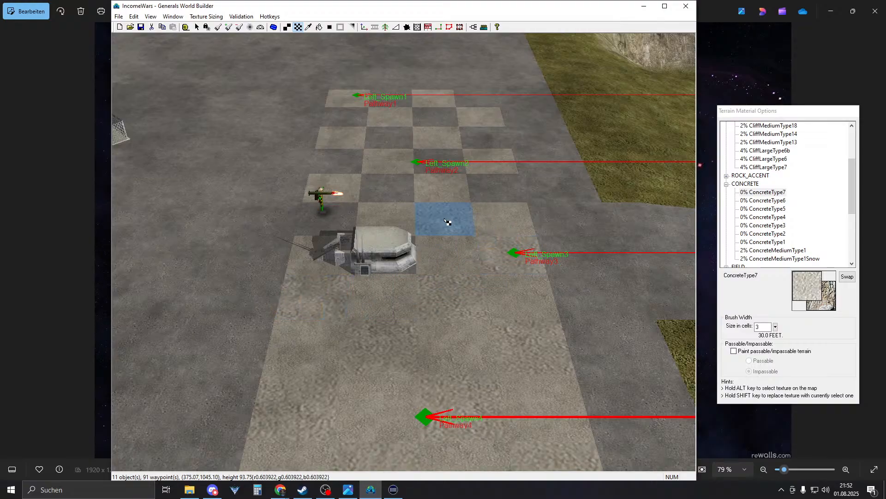
{"action": "right_click_drag", "start_coordinate": [444, 221], "coordinate": [452, 279]}
{"action": "left_click", "coordinate": [335, 331]}
{"action": "left_click", "coordinate": [412, 284]}
{"action": "right_click_drag", "start_coordinate": [558, 249], "coordinate": [505, 279]}
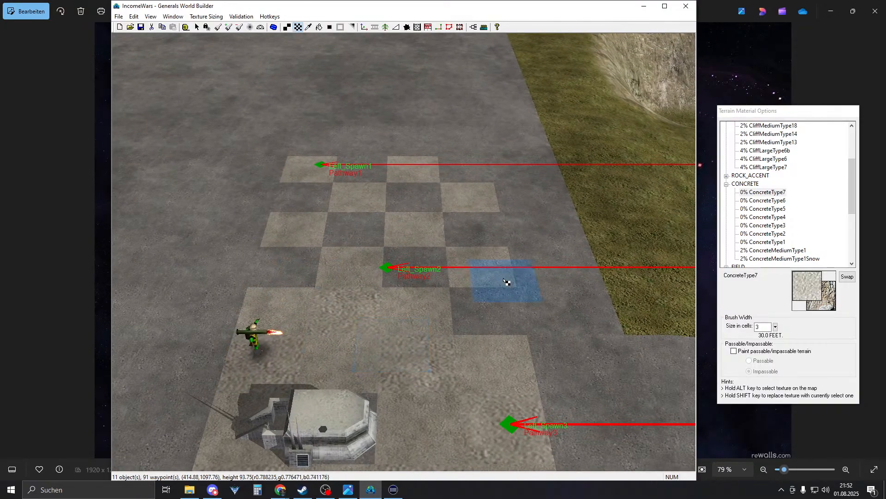
- Repaint the remaining dark tiles around Left_Spawn2 and Left_Spawn1 with ConcreteType7
{"action": "left_click", "coordinate": [491, 318]}
{"action": "left_click", "coordinate": [426, 274]}
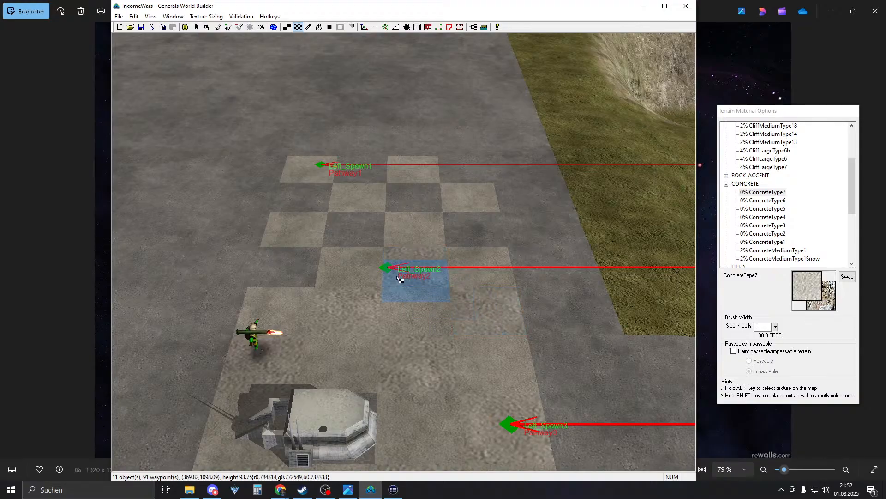
{"action": "left_click", "coordinate": [300, 270]}
{"action": "left_click", "coordinate": [358, 231]}
{"action": "left_click", "coordinate": [447, 220]}
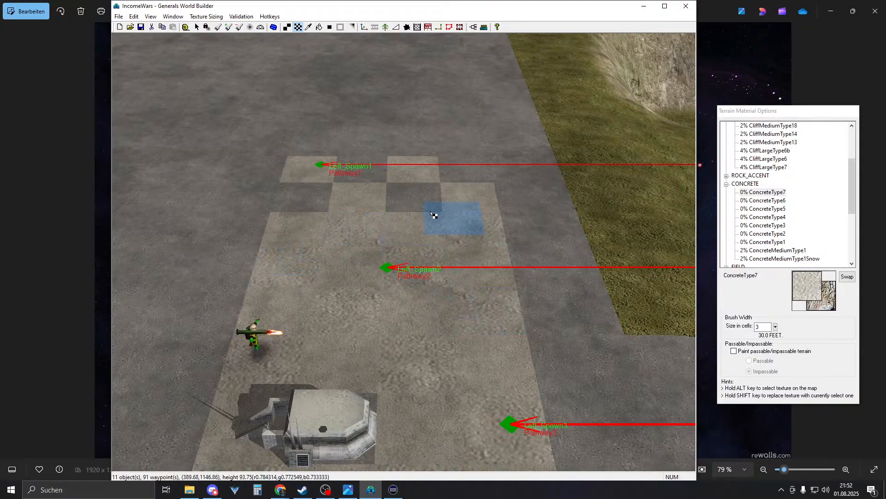
{"action": "left_click", "coordinate": [411, 198]}
{"action": "left_click", "coordinate": [301, 203]}
{"action": "left_click", "coordinate": [365, 170]}
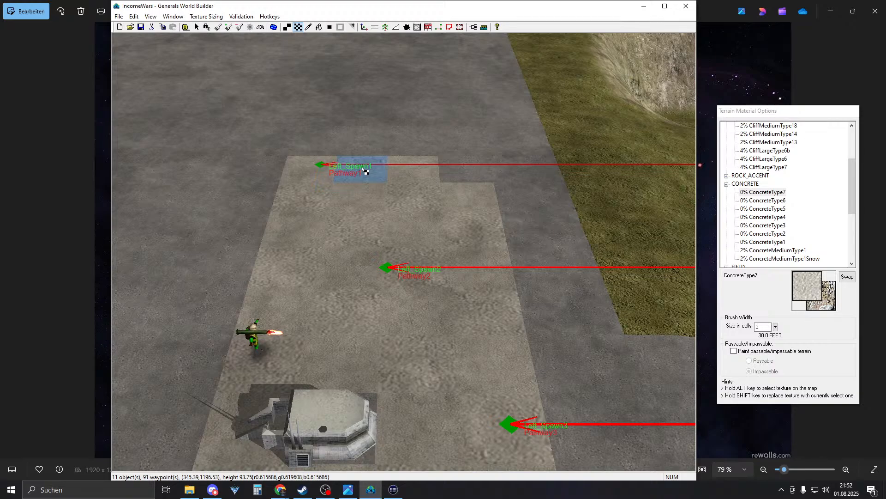
{"action": "mouse_move", "coordinate": [391, 217]}
{"action": "right_mouse_down"}
{"action": "mouse_move", "coordinate": [396, 358]}
{"action": "mouse_move", "coordinate": [407, 388]}
{"action": "mouse_move", "coordinate": [369, 245]}
{"action": "mouse_move", "coordinate": [414, 283]}
{"action": "mouse_move", "coordinate": [418, 320]}
{"action": "mouse_move", "coordinate": [368, 316]}
{"action": "mouse_move", "coordinate": [388, 234]}
{"action": "mouse_move", "coordinate": [382, 362]}
{"action": "mouse_move", "coordinate": [373, 205]}
{"action": "mouse_move", "coordinate": [549, 305]}
{"action": "right_mouse_up"}
- Look over the finished left pad down to Left_Spawn5, then pan to Waypoints 25–33
{"action": "right_click_drag", "start_coordinate": [499, 285], "coordinate": [281, 285]}
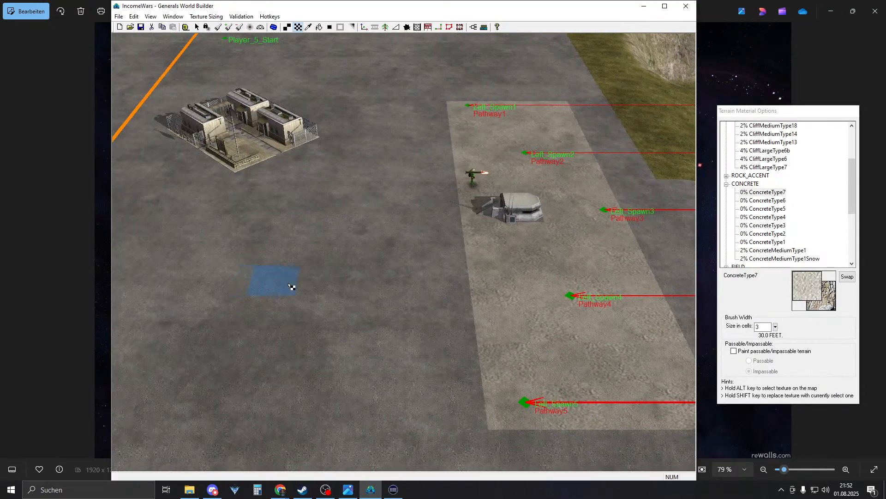
{"action": "right_click_drag", "start_coordinate": [372, 286], "coordinate": [383, 306]}
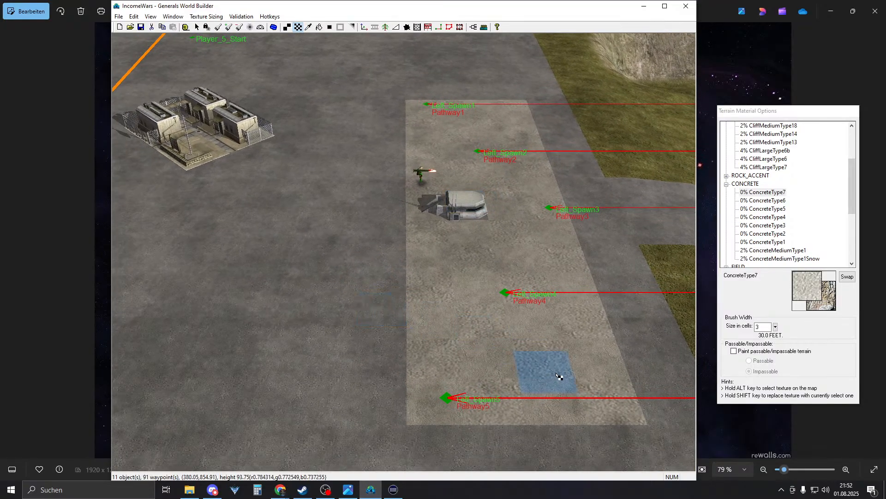
{"action": "right_click_drag", "start_coordinate": [398, 260], "coordinate": [516, 319]}
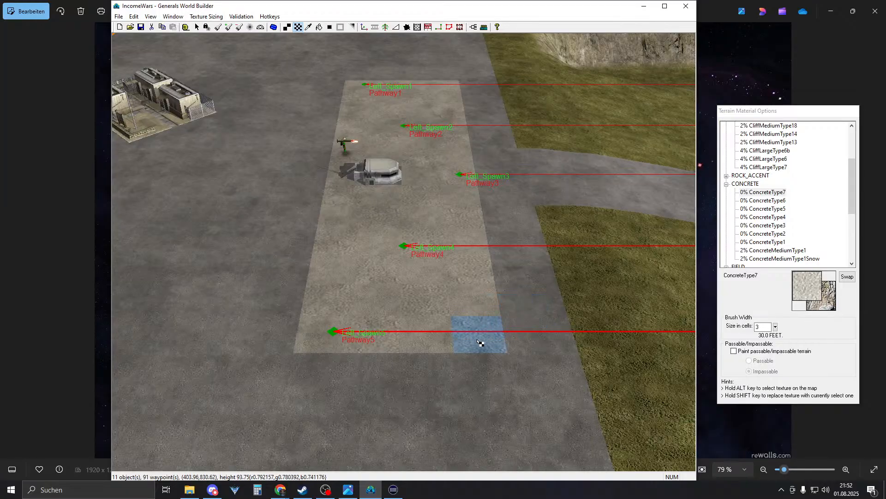
{"action": "scroll", "coordinate": [478, 323], "scroll_direction": "up", "scroll_amount": 1}
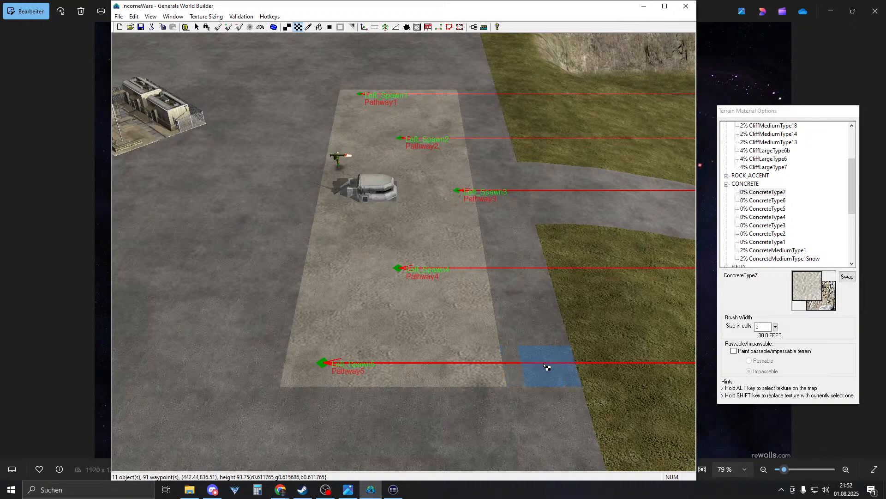
{"action": "mouse_move", "coordinate": [537, 365]}
{"action": "right_mouse_down"}
{"action": "mouse_move", "coordinate": [552, 252]}
{"action": "mouse_move", "coordinate": [610, 220]}
{"action": "mouse_move", "coordinate": [683, 205]}
{"action": "right_mouse_up"}
{"action": "right_click_drag", "start_coordinate": [547, 280], "coordinate": [539, 295]}
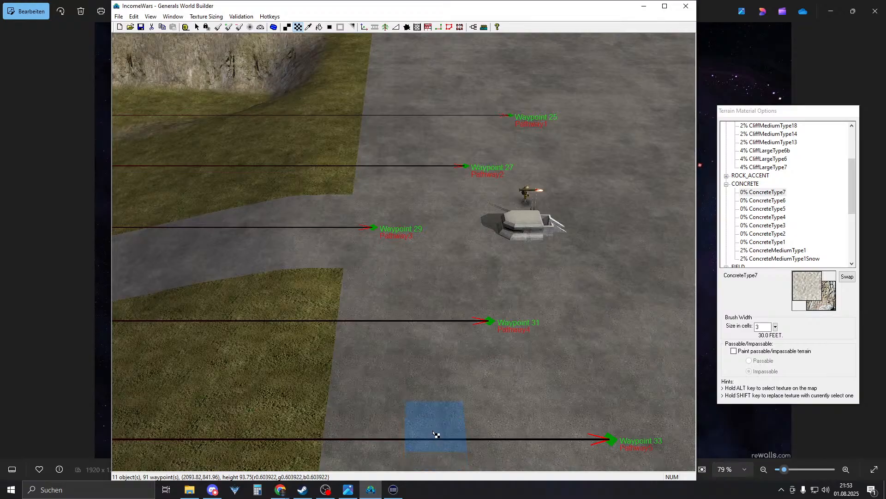
- Paint a light concrete tile near Waypoint 33, then pan across to the left base
{"action": "left_click", "coordinate": [434, 433]}
{"action": "right_click_drag", "start_coordinate": [405, 244], "coordinate": [478, 331]}
{"action": "mouse_move", "coordinate": [481, 299]}
{"action": "right_mouse_down"}
{"action": "mouse_move", "coordinate": [356, 287]}
{"action": "mouse_move", "coordinate": [199, 314]}
{"action": "right_mouse_up"}
{"action": "right_click_drag", "start_coordinate": [440, 216], "coordinate": [295, 235]}
{"action": "right_click_drag", "start_coordinate": [476, 247], "coordinate": [301, 274]}
{"action": "right_click_drag", "start_coordinate": [485, 282], "coordinate": [418, 289]}
- Sample ConcreteType6 from the left base and return to the right base's road
{"action": "left_click", "coordinate": [373, 348], "text": "alt"}
{"action": "right_click_drag", "start_coordinate": [333, 237], "coordinate": [549, 240]}
{"action": "right_click_drag", "start_coordinate": [416, 264], "coordinate": [572, 262]}
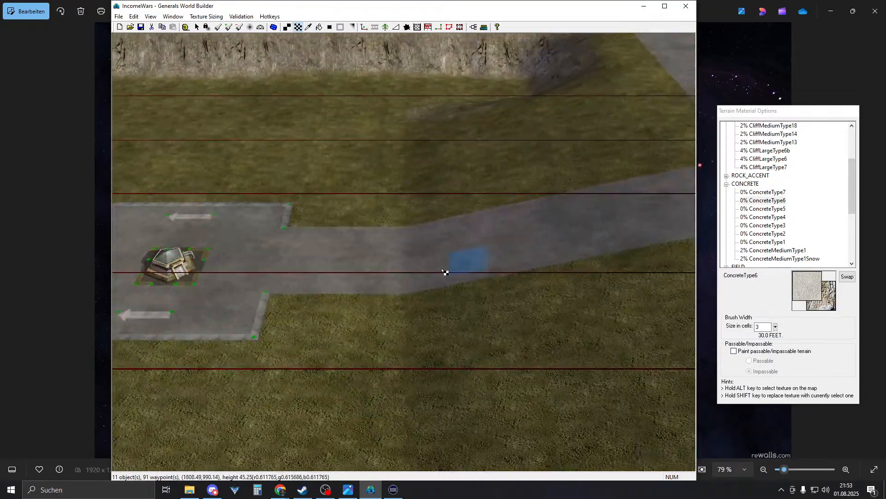
{"action": "right_click_drag", "start_coordinate": [462, 266], "coordinate": [577, 275]}
{"action": "right_click_drag", "start_coordinate": [488, 391], "coordinate": [526, 394]}
- Paint ConcreteType6 tiles around the first tile, spreading toward Waypoint 31
{"action": "left_click", "coordinate": [354, 353]}
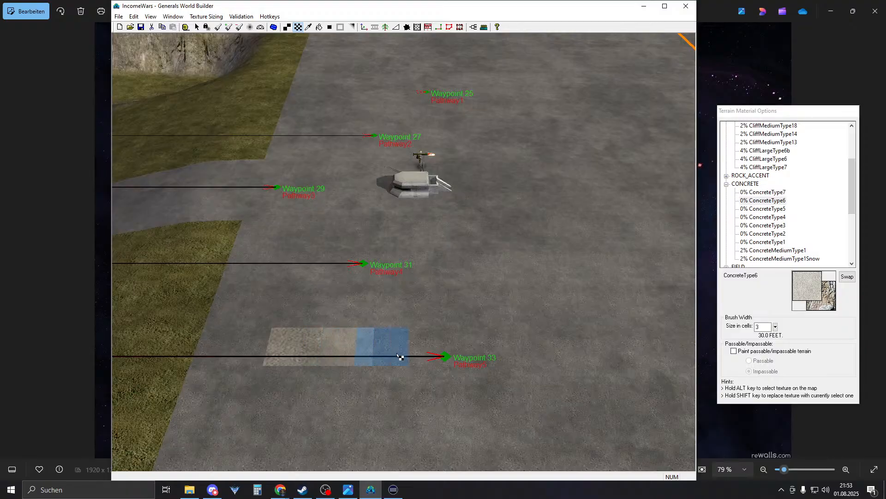
{"action": "left_click", "coordinate": [298, 313]}
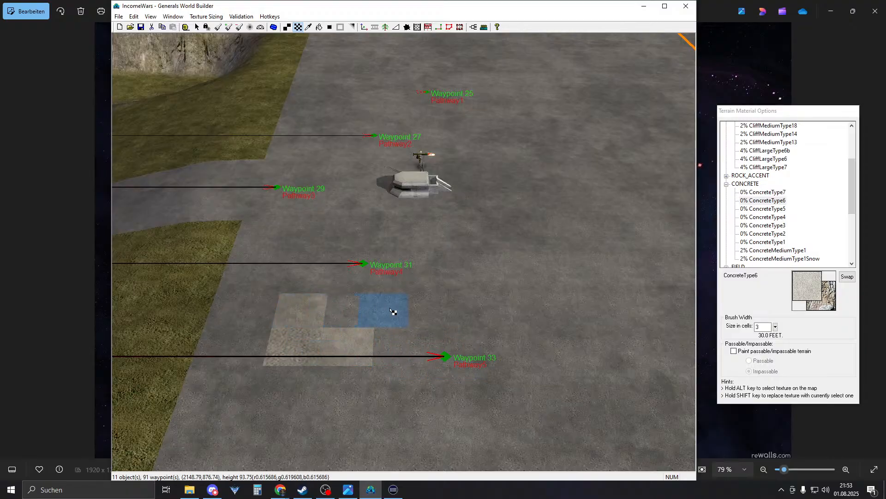
{"action": "left_click", "coordinate": [402, 313]}
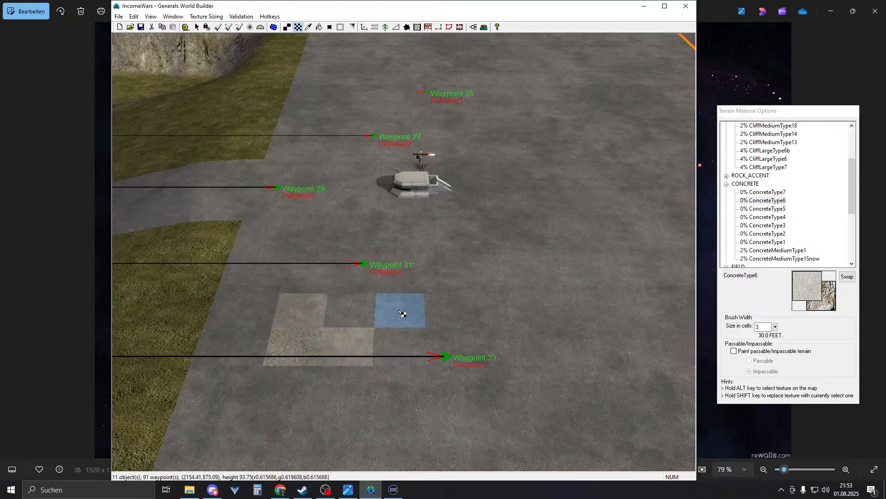
{"action": "left_click", "coordinate": [360, 283]}
{"action": "left_click", "coordinate": [311, 250]}
{"action": "left_click", "coordinate": [400, 249]}
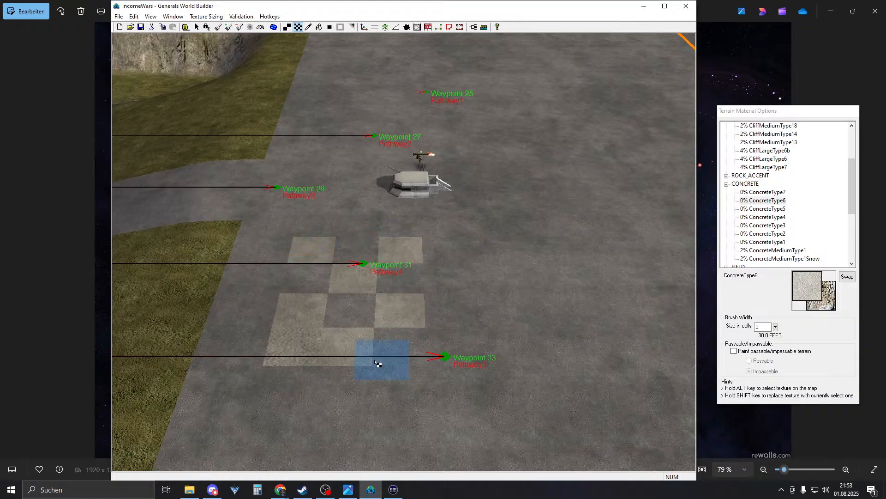
- Sample ConcreteType7 and extend the checkered patch rightward past Waypoint 31
{"action": "left_click", "coordinate": [306, 340], "text": "alt"}
{"action": "left_click", "coordinate": [404, 350]}
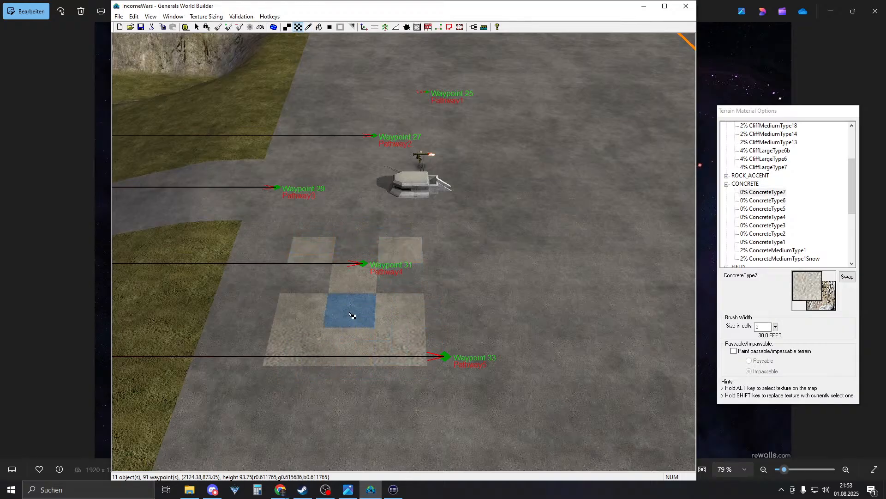
{"action": "left_click", "coordinate": [352, 313]}
{"action": "left_click", "coordinate": [401, 280]}
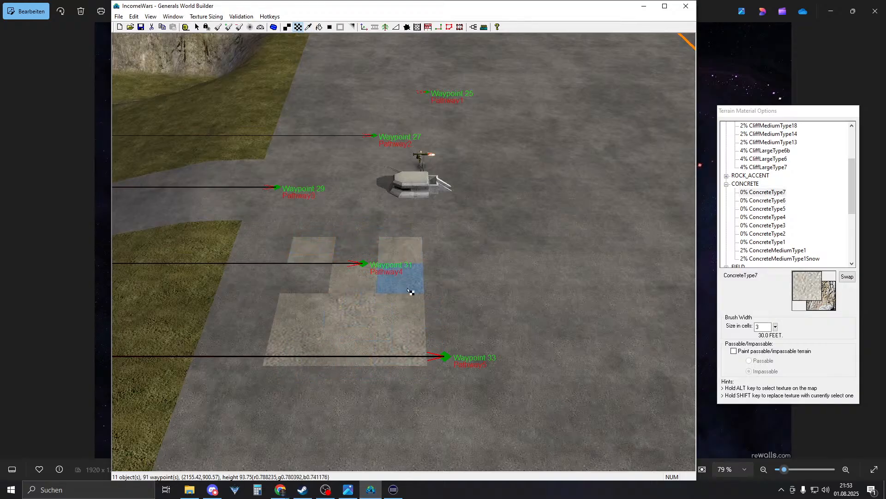
{"action": "left_click", "coordinate": [450, 318]}
{"action": "left_click", "coordinate": [511, 355]}
{"action": "scroll", "coordinate": [513, 337], "scroll_direction": "up", "scroll_amount": 2}
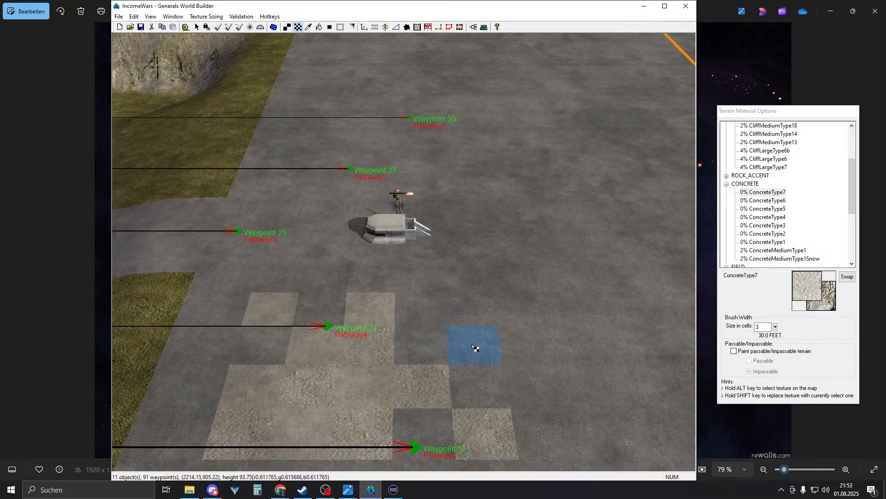
- Paint more light concrete cells near Waypoint 31 and below the bunker
{"action": "left_click", "coordinate": [475, 347]}
{"action": "left_click", "coordinate": [419, 314]}
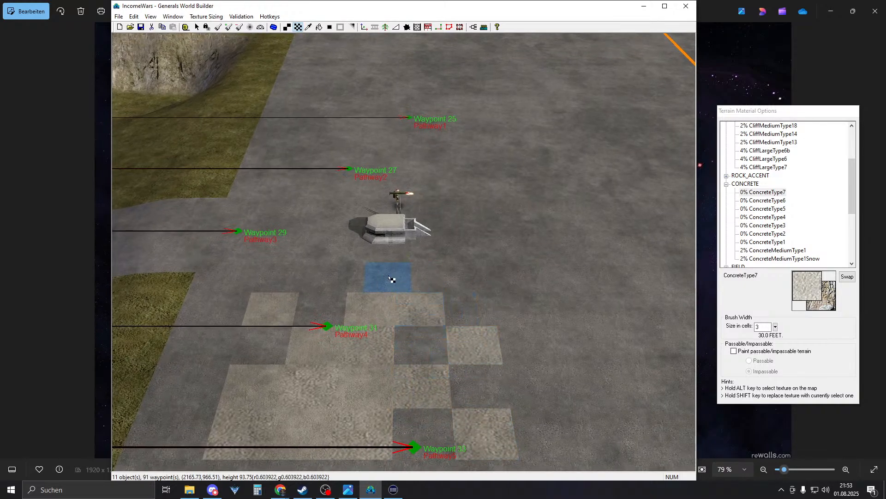
{"action": "left_click", "coordinate": [327, 309]}
{"action": "left_click", "coordinate": [271, 346]}
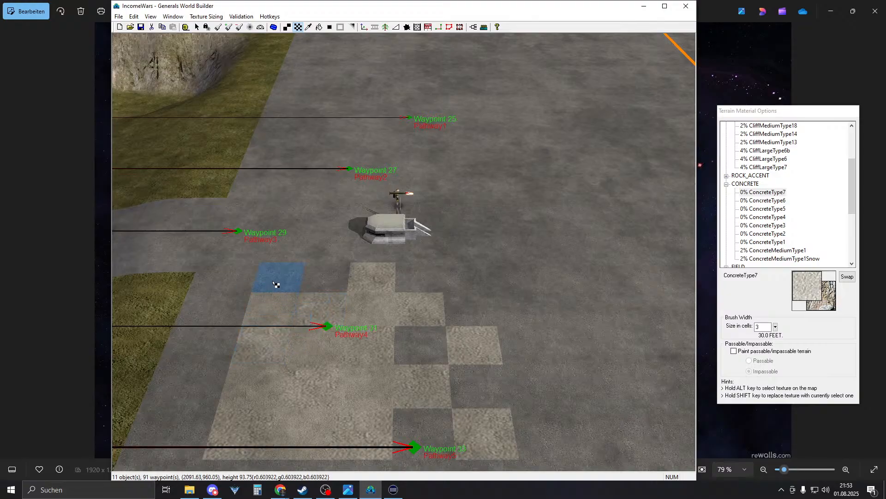
{"action": "left_click", "coordinate": [275, 285]}
{"action": "left_click", "coordinate": [333, 253]}
{"action": "left_click", "coordinate": [423, 251]}
{"action": "mouse_move", "coordinate": [423, 250]}
{"action": "right_mouse_down"}
{"action": "mouse_move", "coordinate": [522, 414]}
{"action": "mouse_move", "coordinate": [420, 360]}
{"action": "mouse_move", "coordinate": [404, 305]}
{"action": "right_mouse_up"}
- Sample ConcreteType6 and repaint the first dark grey cells light
{"action": "scroll", "coordinate": [444, 293], "scroll_direction": "up", "scroll_amount": 3}
{"action": "left_click", "coordinate": [420, 313], "text": "alt"}
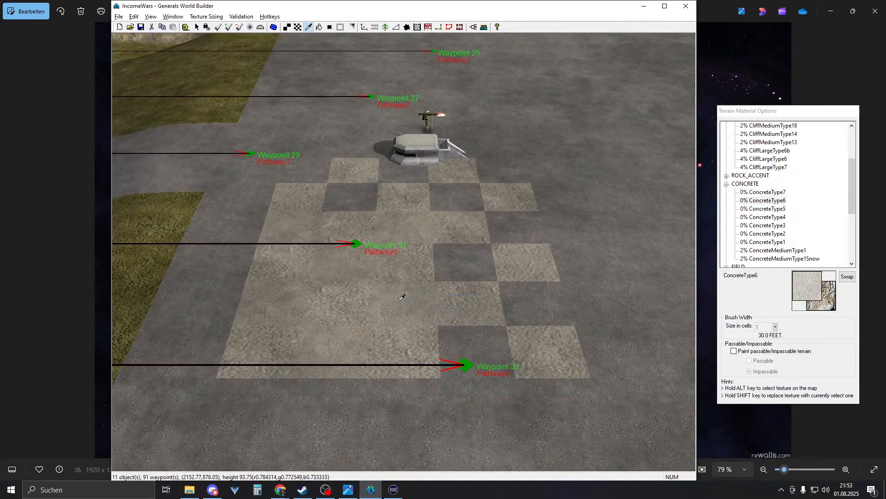
{"action": "left_click", "coordinate": [477, 356]}
{"action": "left_click", "coordinate": [535, 305]}
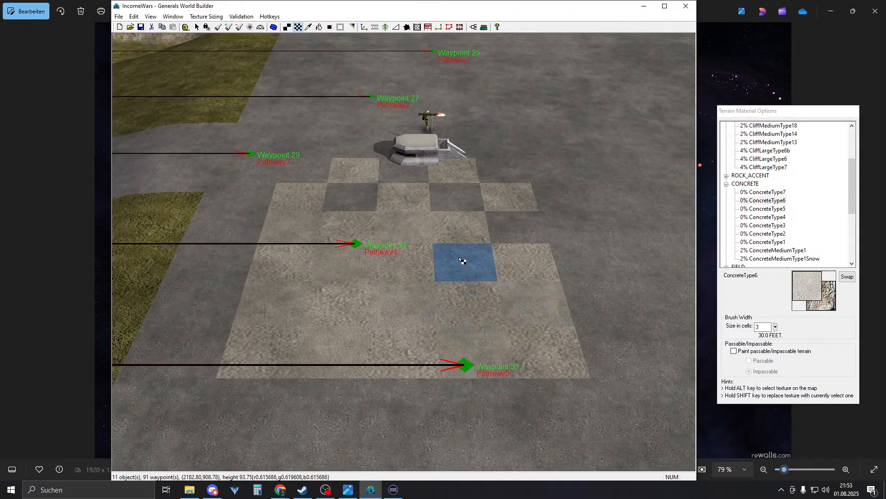
{"action": "left_click", "coordinate": [463, 261]}
{"action": "scroll", "coordinate": [507, 277], "scroll_direction": "up", "scroll_amount": 2}
- Repaint dark checker cells below and right of the bunker
{"action": "left_click", "coordinate": [422, 284]}
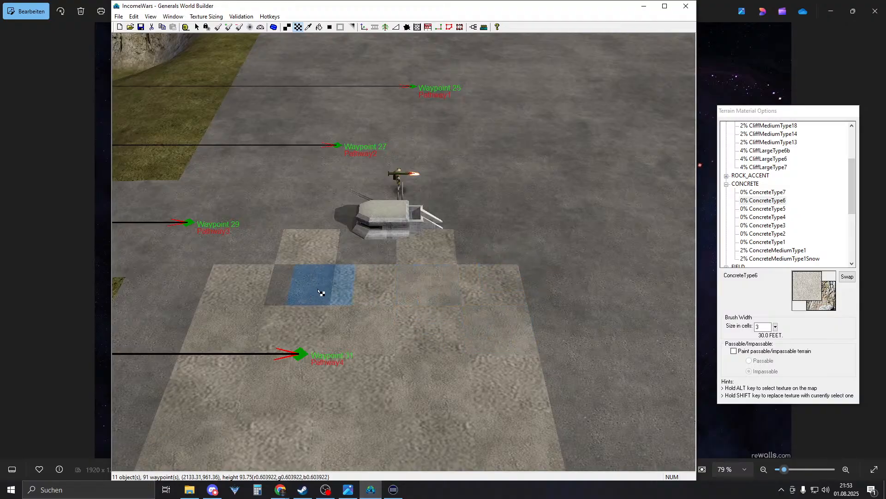
{"action": "left_click", "coordinate": [299, 283]}
{"action": "left_click", "coordinate": [384, 246]}
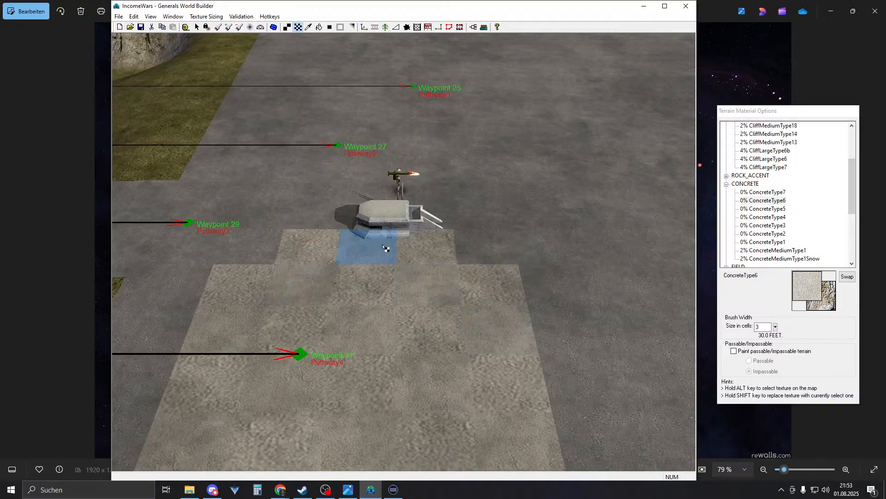
{"action": "left_click", "coordinate": [478, 249]}
{"action": "right_click_drag", "start_coordinate": [263, 259], "coordinate": [360, 271]}
- Undo a misplaced cell near Waypoint 29 and repaint the dark corner cell instead
{"action": "left_click", "coordinate": [337, 261]}
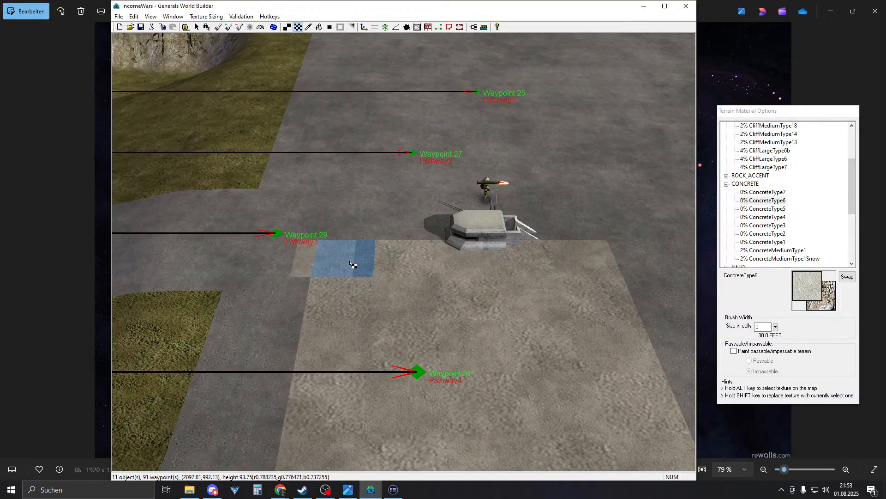
{"action": "left_click", "coordinate": [137, 18]}
{"action": "left_click", "coordinate": [144, 27]}
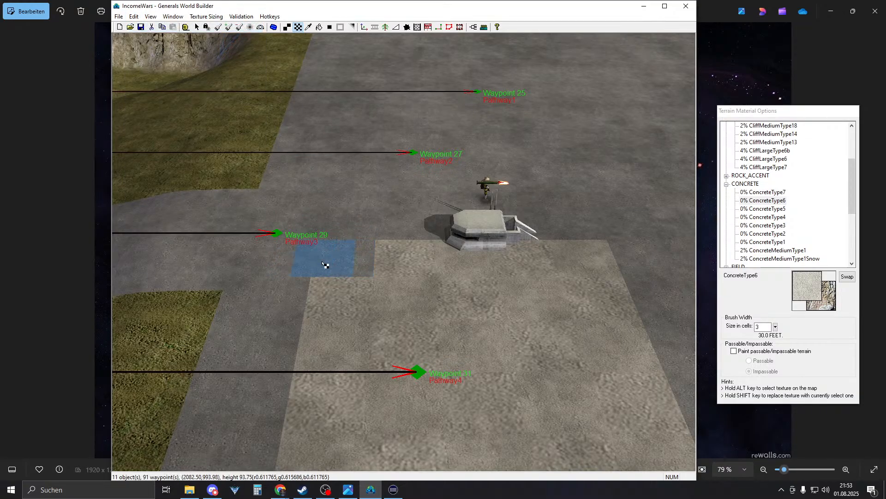
{"action": "left_click", "coordinate": [339, 259]}
- Sample ConcreteType7 and paint cells near Waypoint 29 and beside the bunker
{"action": "left_click", "coordinate": [401, 251], "text": "alt"}
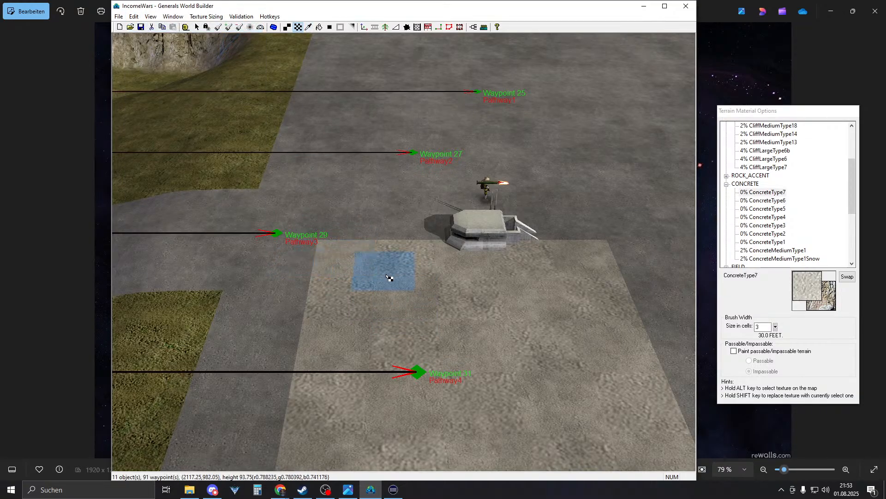
{"action": "left_click", "coordinate": [348, 230]}
{"action": "left_click", "coordinate": [462, 223]}
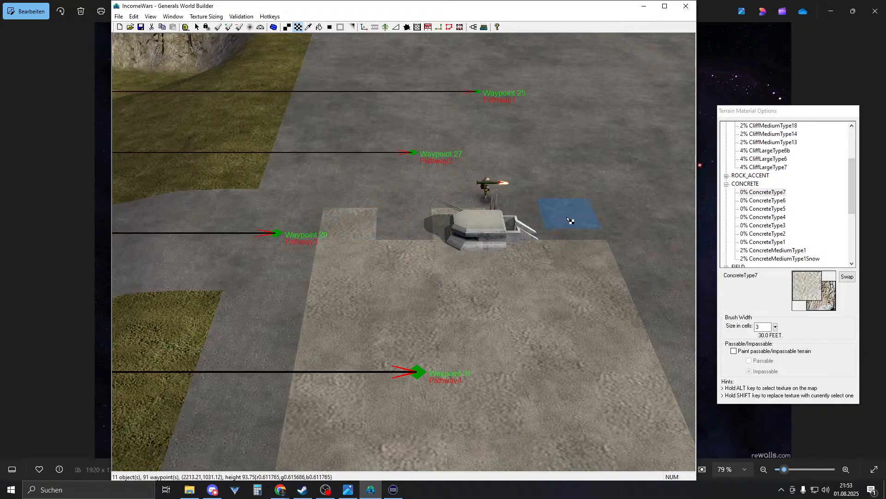
{"action": "left_click", "coordinate": [572, 223]}
{"action": "right_click_drag", "start_coordinate": [507, 99], "coordinate": [481, 179]}
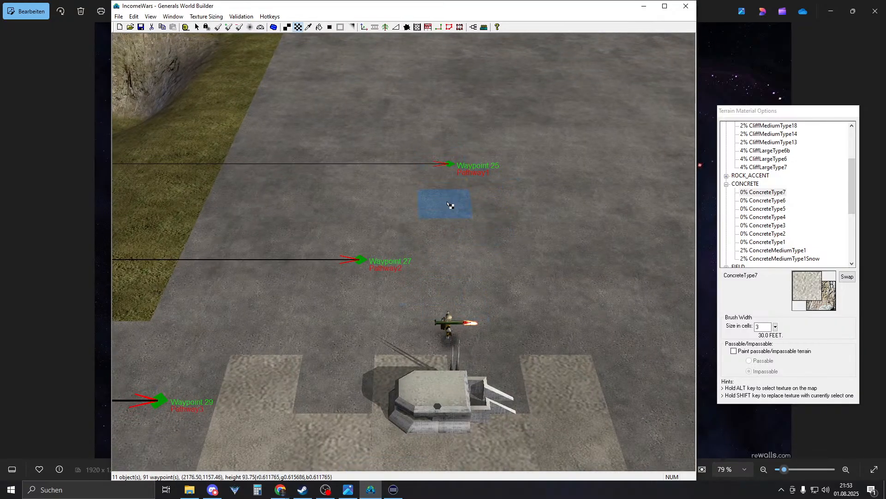
- Fill the dark checker cells around the soldier and beside the patch
{"action": "left_click", "coordinate": [482, 329]}
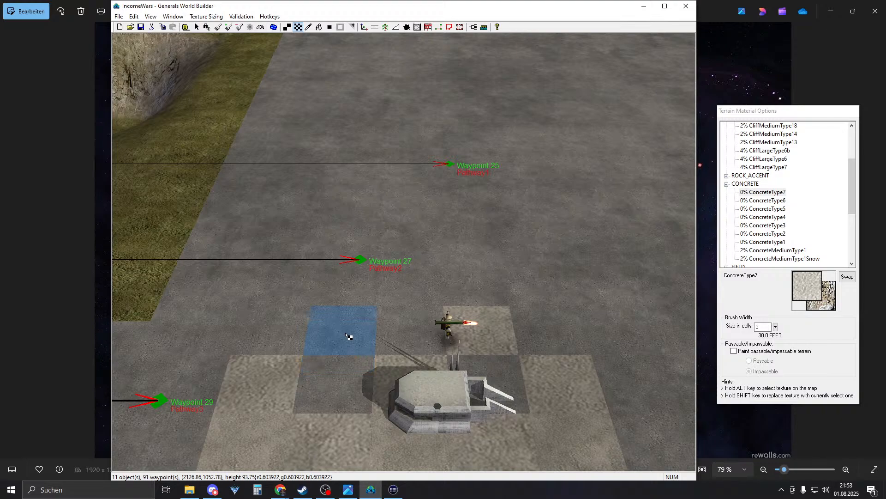
{"action": "left_click", "coordinate": [347, 336]}
{"action": "left_click", "coordinate": [283, 293]}
{"action": "left_click", "coordinate": [418, 292]}
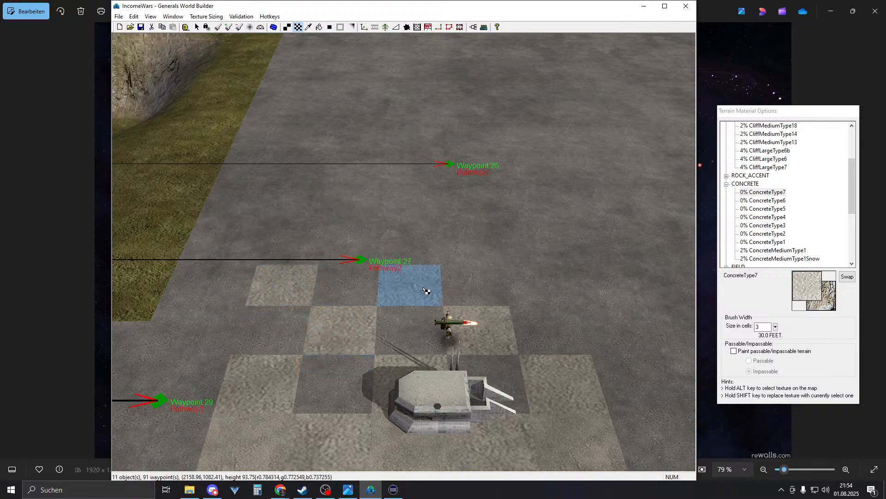
{"action": "left_click", "coordinate": [538, 288]}
{"action": "left_click", "coordinate": [467, 246]}
{"action": "left_click", "coordinate": [353, 247]}
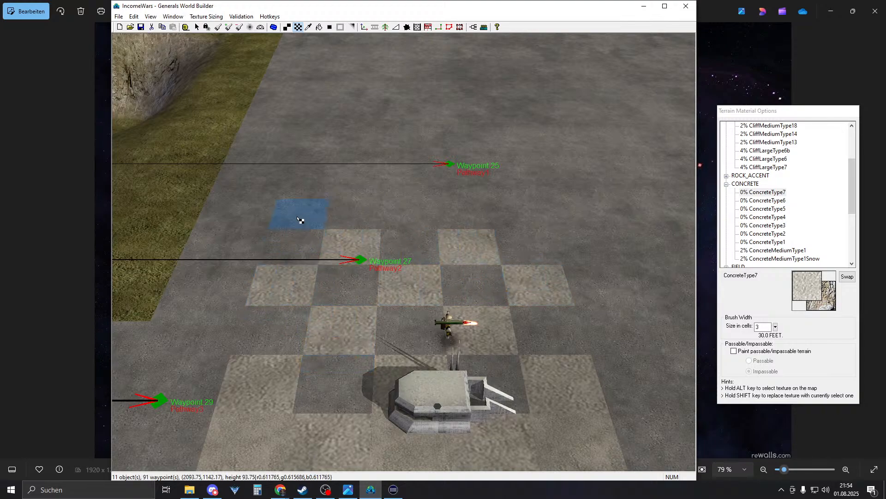
- Fill the upper-row dark cells, including the one beside Waypoint 25
{"action": "left_click", "coordinate": [300, 219]}
{"action": "left_click", "coordinate": [412, 213]}
{"action": "left_click", "coordinate": [522, 215]}
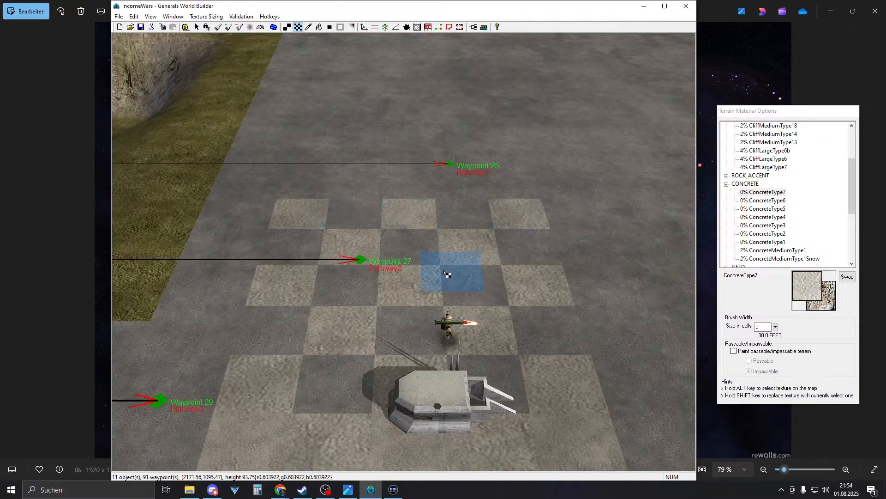
{"action": "right_click_drag", "start_coordinate": [447, 274], "coordinate": [465, 378]}
{"action": "left_click", "coordinate": [476, 254]}
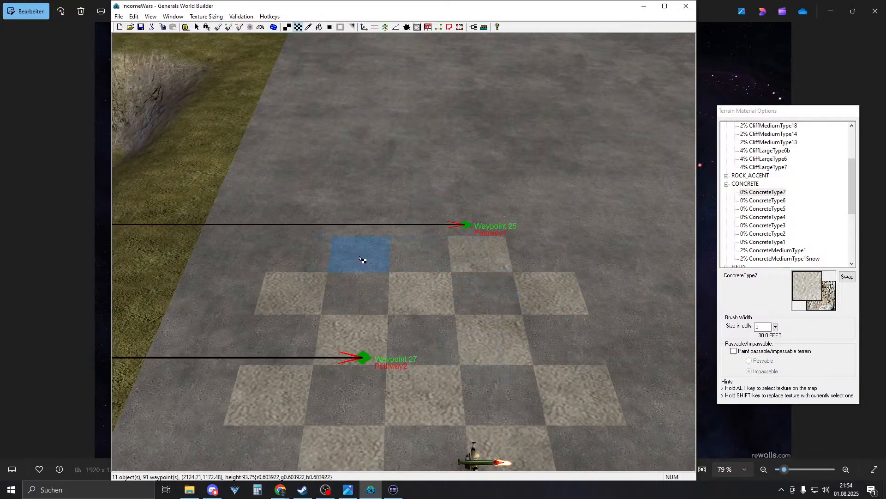
{"action": "left_click", "coordinate": [362, 259]}
{"action": "left_click", "coordinate": [414, 218]}
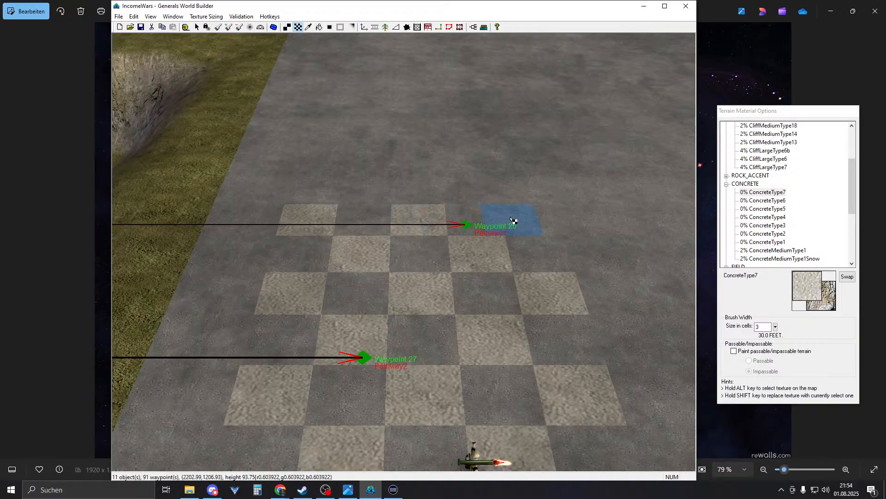
{"action": "left_click", "coordinate": [529, 219]}
- Pick the pad's concrete texture from the map again
{"action": "scroll", "coordinate": [529, 219], "scroll_direction": "down", "scroll_amount": 5}
{"action": "mouse_move", "coordinate": [530, 219]}
{"action": "right_mouse_down"}
{"action": "mouse_move", "coordinate": [438, 352]}
{"action": "mouse_move", "coordinate": [530, 294]}
{"action": "right_mouse_up"}
{"action": "left_click", "coordinate": [447, 278], "text": "alt"}
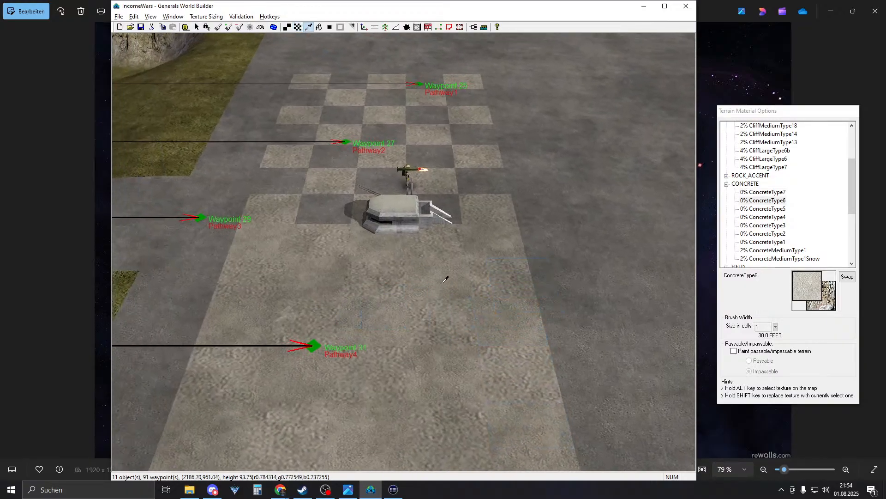
{"action": "scroll", "coordinate": [447, 278], "scroll_direction": "up", "scroll_amount": 3}
{"action": "right_click_drag", "start_coordinate": [447, 277], "coordinate": [501, 292]}
- Repaint the dark cells around the turret and left of Waypoint 27
{"action": "left_click", "coordinate": [350, 309]}
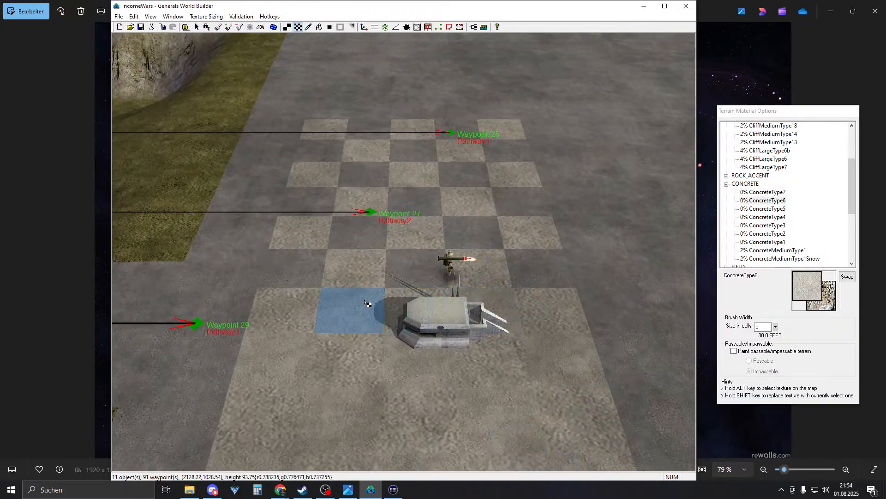
{"action": "left_click", "coordinate": [409, 276]}
{"action": "left_click", "coordinate": [292, 274]}
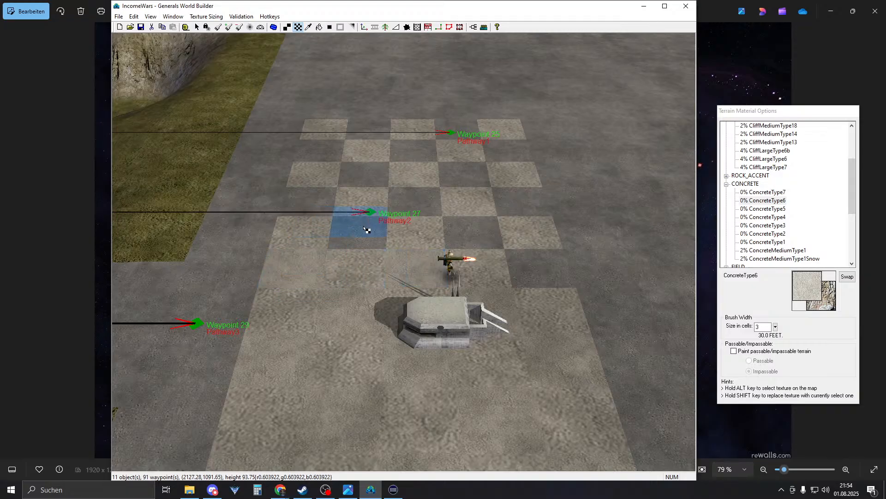
{"action": "left_click", "coordinate": [366, 229]}
{"action": "left_click", "coordinate": [376, 177]}
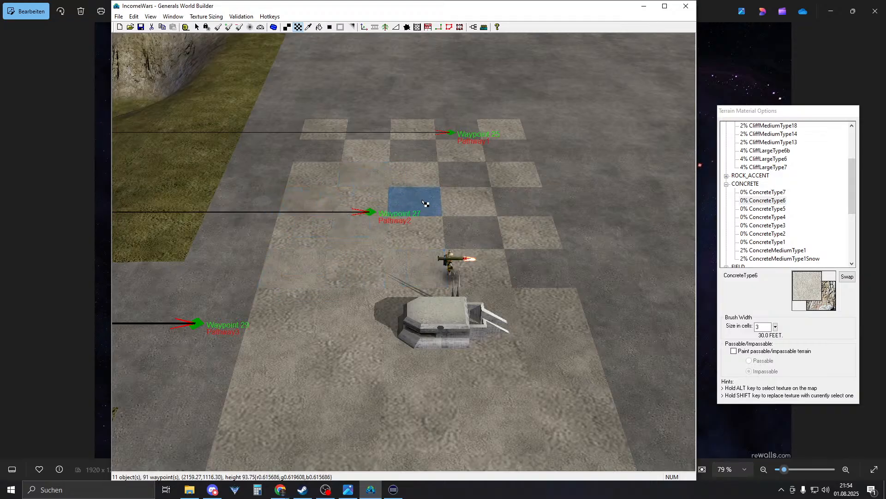
- Repaint the dark cells right of Waypoint 27 and down the right column
{"action": "left_click", "coordinate": [422, 203]}
{"action": "left_click", "coordinate": [466, 183]}
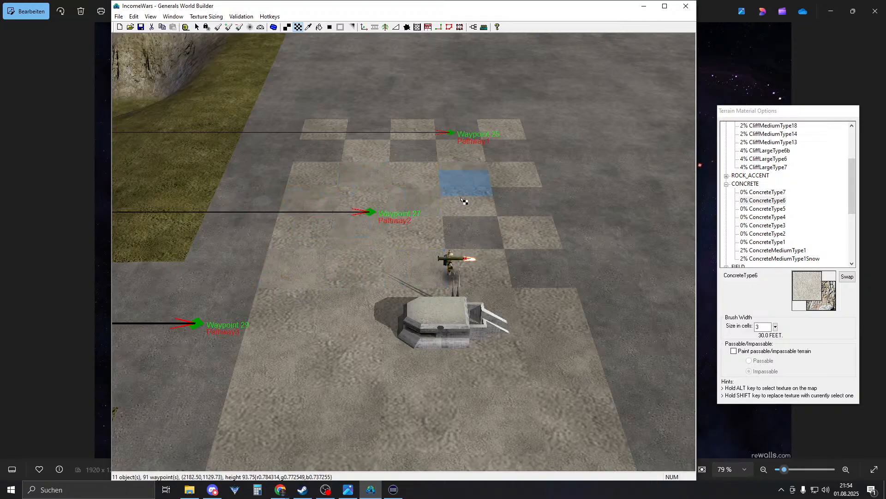
{"action": "left_click", "coordinate": [479, 240]}
{"action": "left_click", "coordinate": [520, 202]}
{"action": "left_click", "coordinate": [512, 154]}
{"action": "right_click_drag", "start_coordinate": [427, 134], "coordinate": [455, 277]}
- Paint the last dark cells near Waypoint 25, then select the Road tool
{"action": "left_click", "coordinate": [448, 317]}
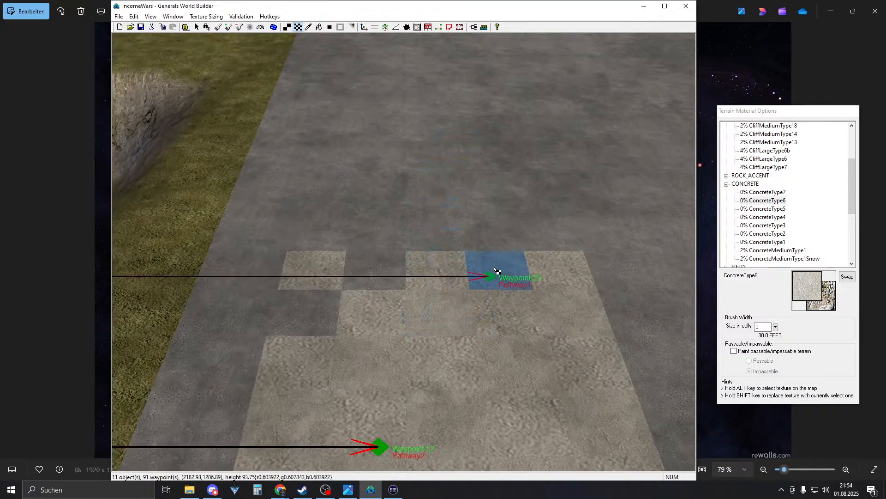
{"action": "left_click", "coordinate": [499, 271]}
{"action": "left_click", "coordinate": [370, 280]}
{"action": "left_click", "coordinate": [313, 319]}
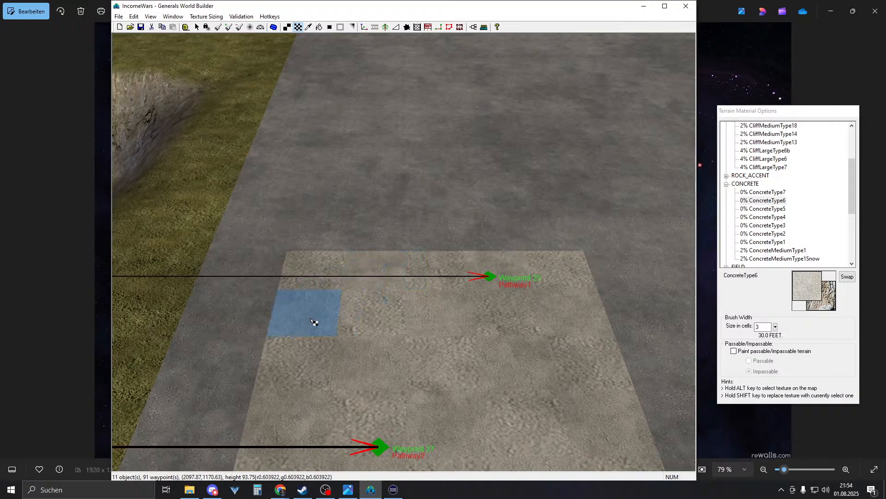
{"action": "right_click_drag", "start_coordinate": [494, 330], "coordinate": [437, 190]}
{"action": "mouse_move", "coordinate": [425, 423]}
{"action": "right_mouse_down"}
{"action": "mouse_move", "coordinate": [412, 294]}
{"action": "mouse_move", "coordinate": [368, 376]}
{"action": "right_mouse_up"}
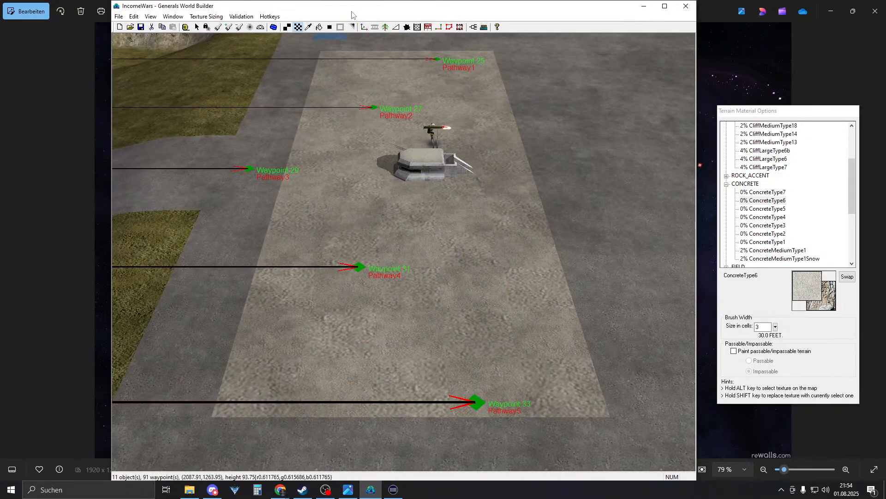
{"action": "left_click", "coordinate": [375, 27]}
- With Sidewalk chosen and Lock Angle on, draw a sidewalk up the pad's left edge
{"action": "scroll", "coordinate": [808, 236], "scroll_direction": "down", "scroll_amount": 2}
{"action": "scroll", "coordinate": [809, 239], "scroll_direction": "down", "scroll_amount": 2}
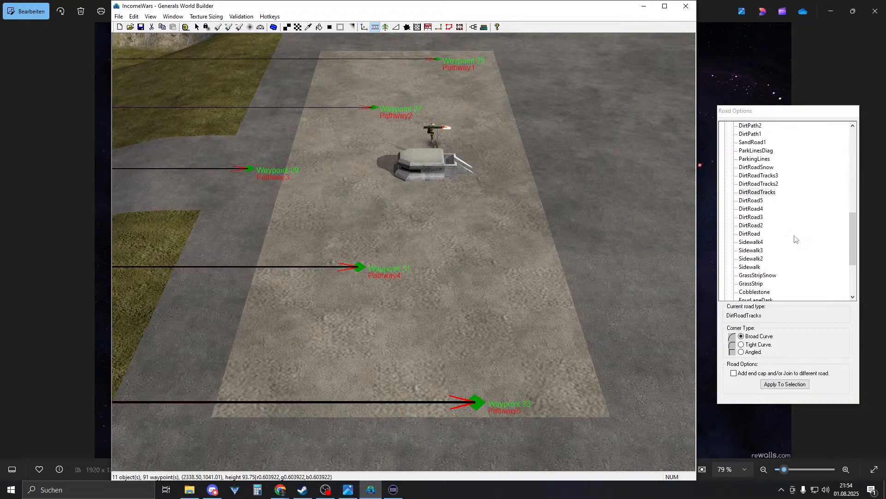
{"action": "left_click", "coordinate": [758, 266]}
{"action": "right_click_drag", "start_coordinate": [541, 218], "coordinate": [392, 216]}
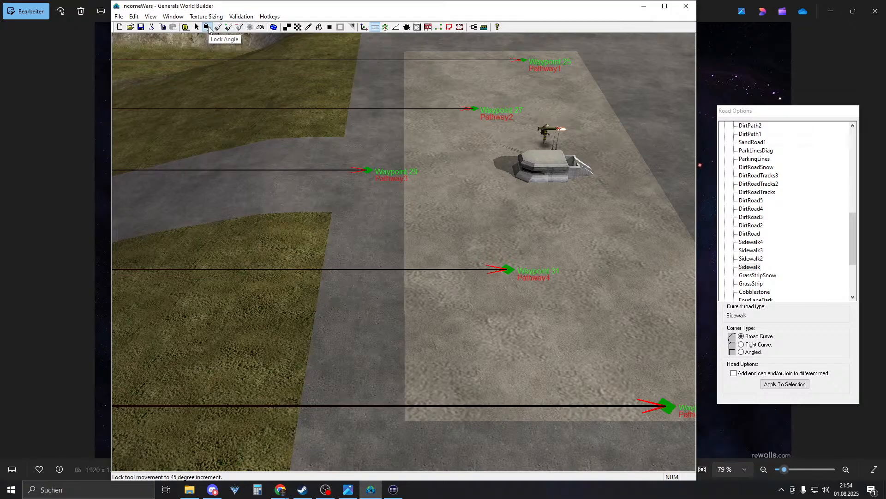
{"action": "left_click", "coordinate": [208, 27]}
{"action": "left_click_drag", "start_coordinate": [405, 421], "coordinate": [411, 211]}
- Draw a sidewalk along the bottom edge, joining it to the left one at the corner
{"action": "right_click_drag", "start_coordinate": [410, 212], "coordinate": [264, 143]}
{"action": "left_click_drag", "start_coordinate": [516, 283], "coordinate": [203, 287]}
{"action": "mouse_move", "coordinate": [203, 286]}
{"action": "right_mouse_down"}
{"action": "mouse_move", "coordinate": [339, 342]}
{"action": "mouse_move", "coordinate": [390, 384]}
{"action": "right_mouse_up"}
{"action": "right_click", "coordinate": [340, 347]}
- Set the sidewalk corner node's Corner Type to Angled
{"action": "scroll", "coordinate": [381, 407], "scroll_direction": "up", "scroll_amount": 4}
{"action": "right_click_drag", "start_coordinate": [392, 338], "coordinate": [392, 300]}
{"action": "scroll", "coordinate": [393, 314], "scroll_direction": "up", "scroll_amount": 3}
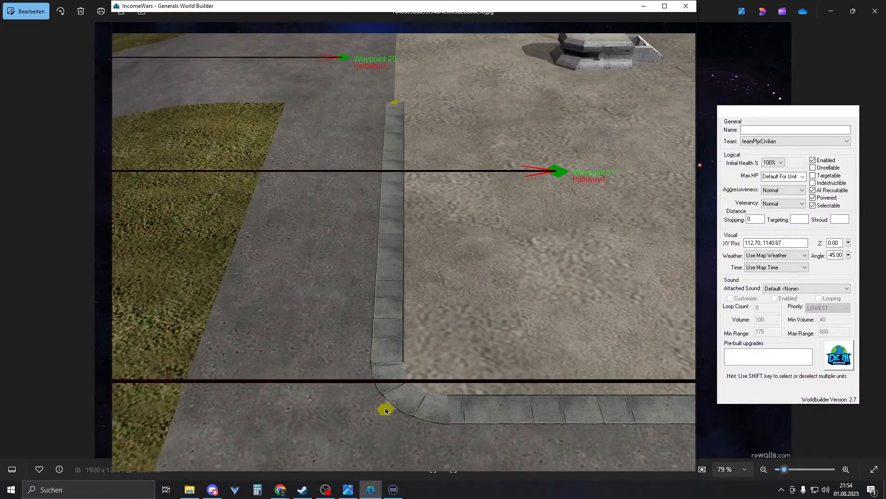
{"action": "right_click_drag", "start_coordinate": [394, 381], "coordinate": [373, 333]}
{"action": "left_click", "coordinate": [372, 358]}
{"action": "left_click", "coordinate": [748, 352]}
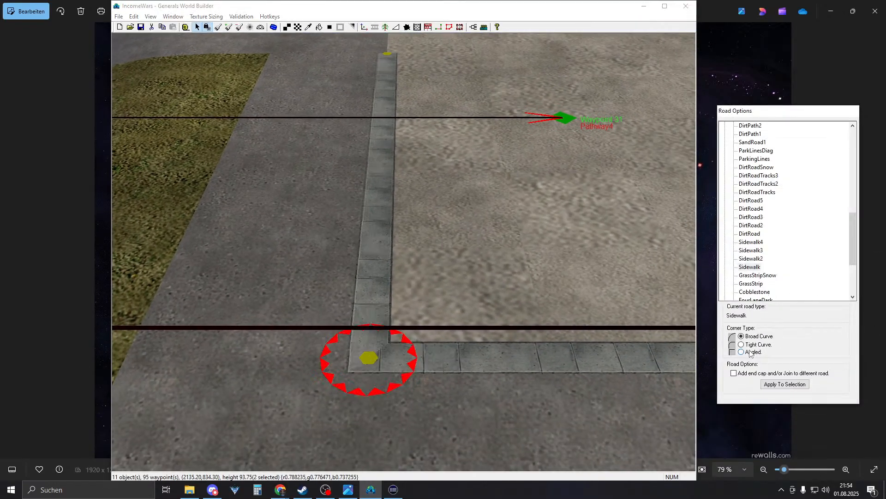
{"action": "scroll", "coordinate": [498, 272], "scroll_direction": "down", "scroll_amount": 3}
{"action": "scroll", "coordinate": [510, 283], "scroll_direction": "down", "scroll_amount": 3}
{"action": "right_click_drag", "start_coordinate": [508, 269], "coordinate": [421, 294]}
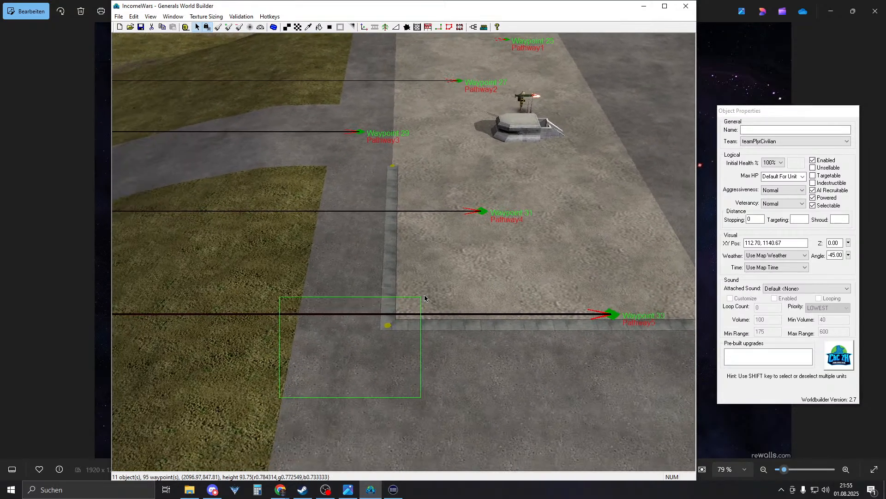
- Try Tight Curve on the sidewalk corner, then set it back to Angled
{"action": "left_click", "coordinate": [388, 325]}
{"action": "left_click", "coordinate": [759, 345]}
{"action": "right_click_drag", "start_coordinate": [419, 229], "coordinate": [476, 212]}
{"action": "key", "text": "Escape"}
{"action": "left_click", "coordinate": [282, 369]}
{"action": "left_click", "coordinate": [757, 353]}
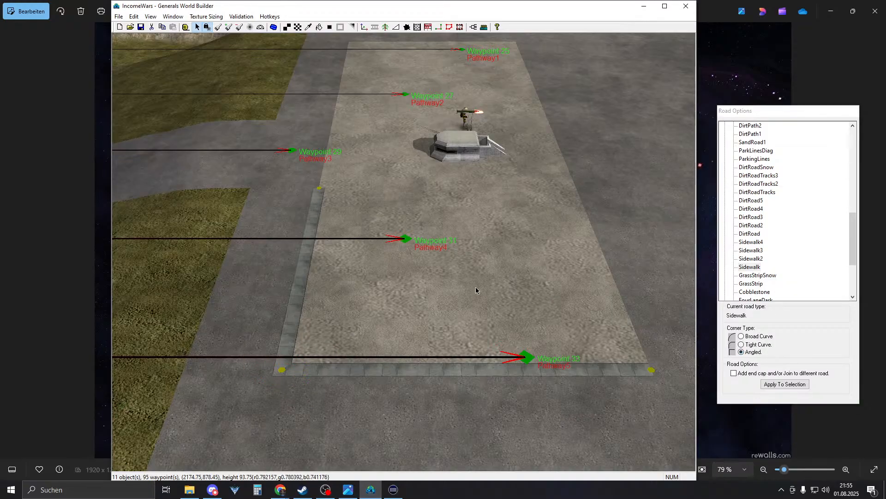
{"action": "right_click_drag", "start_coordinate": [504, 56], "coordinate": [457, 58]}
{"action": "left_click_drag", "start_coordinate": [595, 385], "coordinate": [608, 363]}
{"action": "left_click", "coordinate": [763, 353]}
{"action": "right_click_drag", "start_coordinate": [471, 383], "coordinate": [444, 364]}
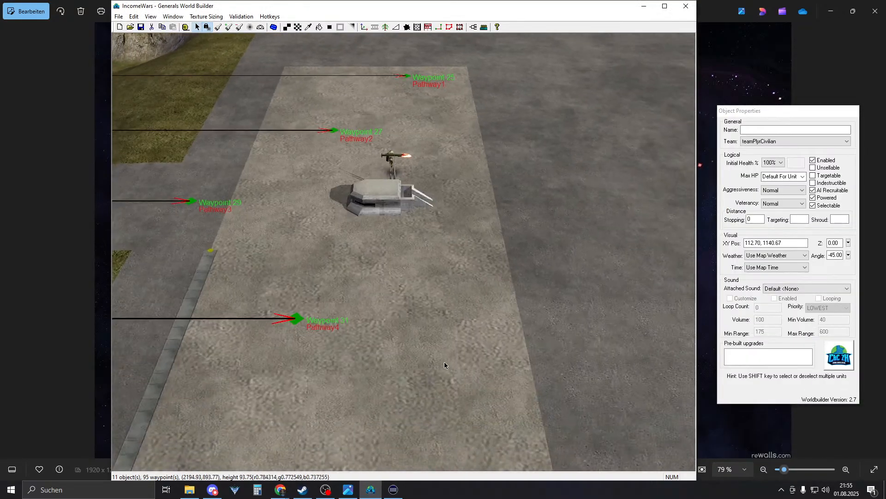
- Draw Sidewalk down the right edge, along the top, and up the left edge to the corner
{"action": "left_click", "coordinate": [375, 26]}
{"action": "mouse_move", "coordinate": [459, 55]}
{"action": "right_mouse_down"}
{"action": "mouse_move", "coordinate": [459, 152]}
{"action": "mouse_move", "coordinate": [459, 63]}
{"action": "right_mouse_up"}
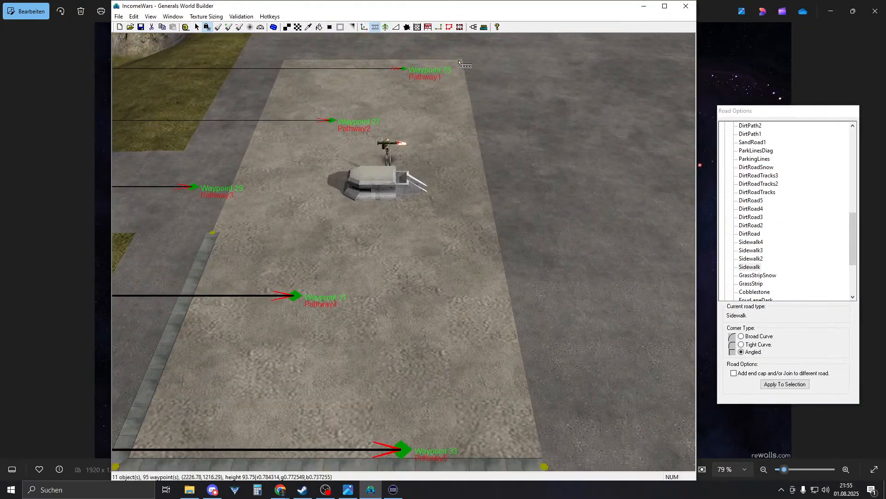
{"action": "left_click_drag", "start_coordinate": [463, 57], "coordinate": [544, 465]}
{"action": "right_click_drag", "start_coordinate": [544, 465], "coordinate": [358, 221]}
{"action": "left_click_drag", "start_coordinate": [311, 226], "coordinate": [583, 223]}
{"action": "right_click_drag", "start_coordinate": [584, 223], "coordinate": [449, 293]}
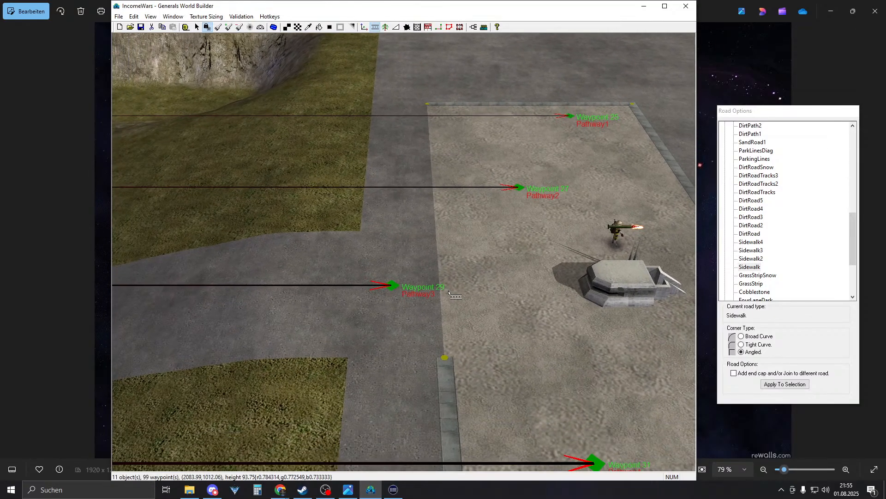
{"action": "left_click_drag", "start_coordinate": [444, 357], "coordinate": [425, 100]}
{"action": "right_click_drag", "start_coordinate": [426, 100], "coordinate": [539, 185]}
{"action": "right_click", "coordinate": [529, 264]}
- Check the Left_Spawn pad, then return to the Waypoint 25–33 pad with the Road tool active
{"action": "scroll", "coordinate": [542, 226], "scroll_direction": "down", "scroll_amount": 4}
{"action": "scroll", "coordinate": [536, 229], "scroll_direction": "up", "scroll_amount": 1}
{"action": "scroll", "coordinate": [535, 228], "scroll_direction": "down", "scroll_amount": 3}
{"action": "right_click_drag", "start_coordinate": [469, 195], "coordinate": [369, 267]}
{"action": "scroll", "coordinate": [489, 294], "scroll_direction": "up", "scroll_amount": 2}
{"action": "scroll", "coordinate": [370, 71], "scroll_direction": "up", "scroll_amount": 2}
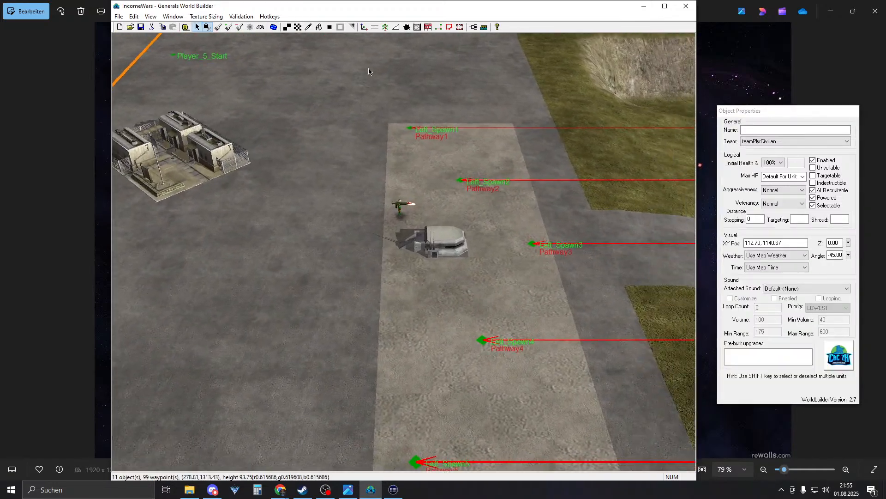
{"action": "left_click", "coordinate": [375, 27]}
{"action": "scroll", "coordinate": [360, 226], "scroll_direction": "down", "scroll_amount": 2}
{"action": "right_click_drag", "start_coordinate": [353, 328], "coordinate": [703, 215]}
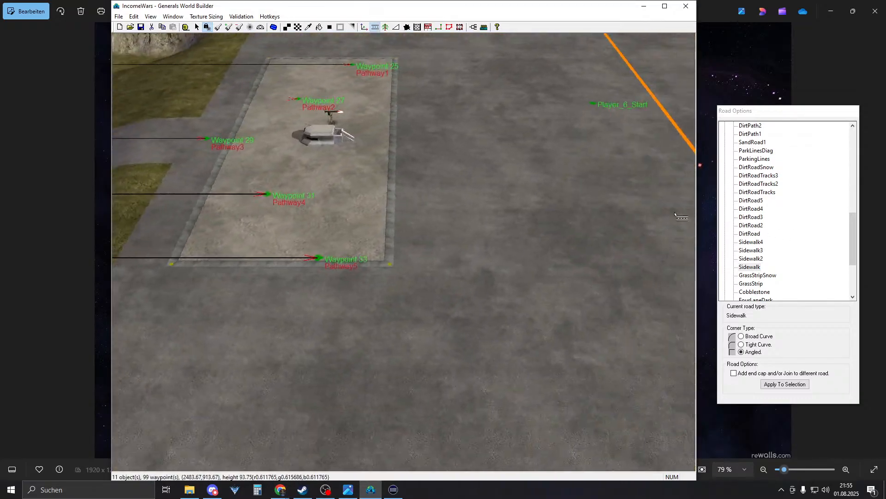
{"action": "scroll", "coordinate": [517, 389], "scroll_direction": "up", "scroll_amount": 3}
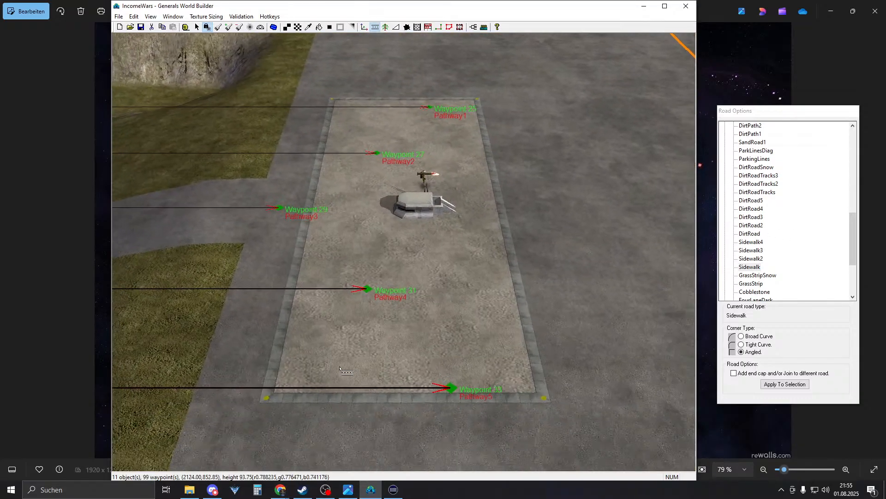
- Sample the spawn pad's concrete texture and paint concrete patches left of and beside the pad
{"action": "key", "text": "alt"}
{"action": "right_click_drag", "start_coordinate": [417, 372], "coordinate": [49, 340]}
{"action": "left_click", "coordinate": [451, 382], "text": "alt"}
{"action": "right_click_drag", "start_coordinate": [554, 375], "coordinate": [572, 360]}
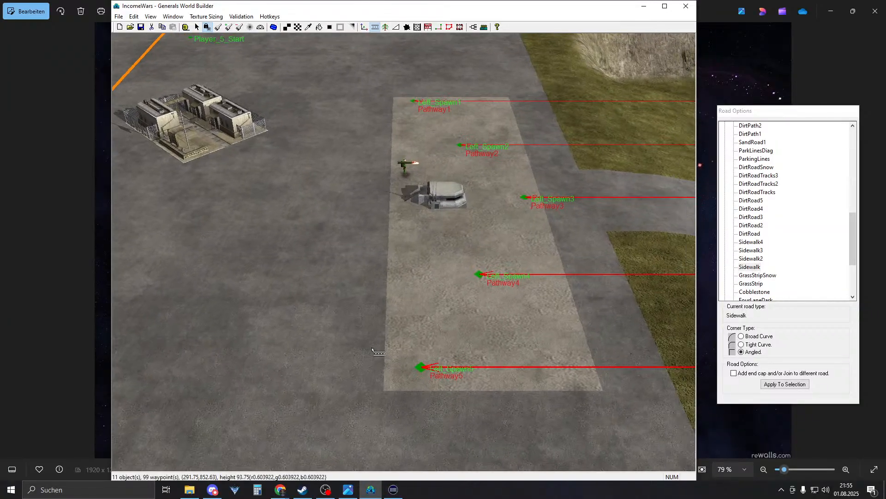
{"action": "key", "text": "t"}
{"action": "left_click", "coordinate": [353, 375]}
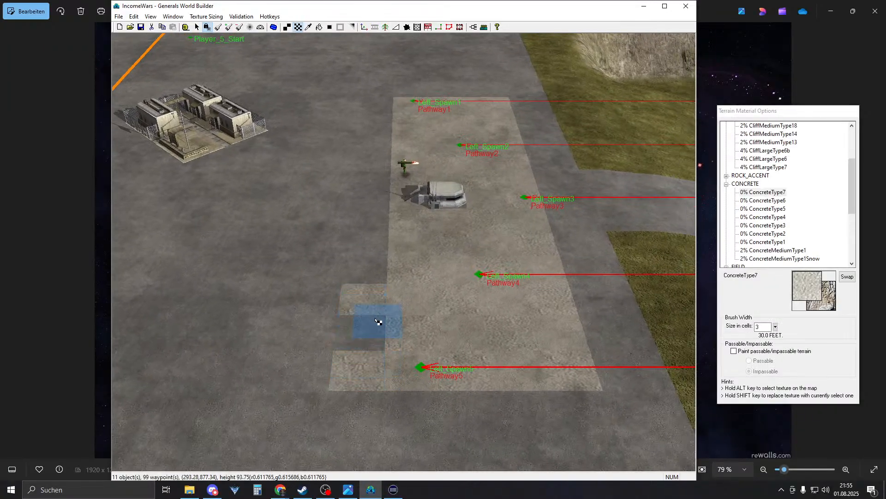
{"action": "scroll", "coordinate": [376, 319], "scroll_direction": "up", "scroll_amount": 2}
{"action": "left_click", "coordinate": [425, 354]}
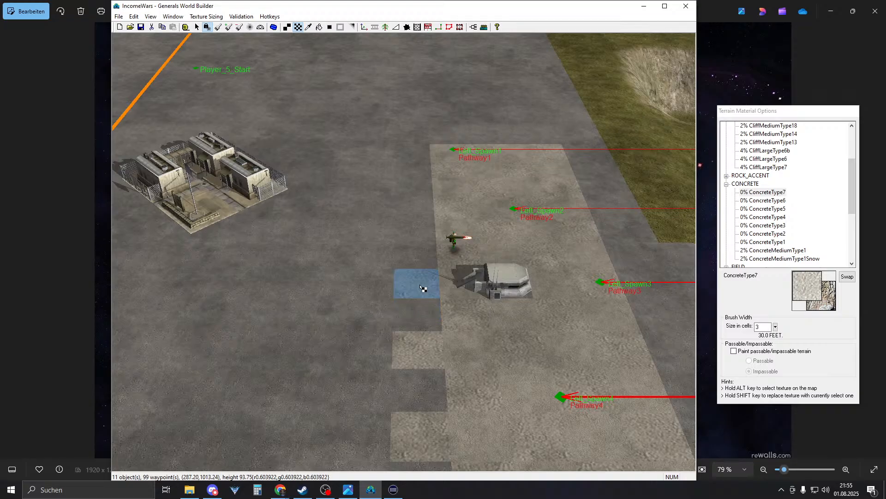
- Paint another patch, then fill the dark gap cells with ConcreteType6 sampled from the pad
{"action": "scroll", "coordinate": [466, 363], "scroll_direction": "up", "scroll_amount": 1}
{"action": "scroll", "coordinate": [429, 360], "scroll_direction": "up", "scroll_amount": 1}
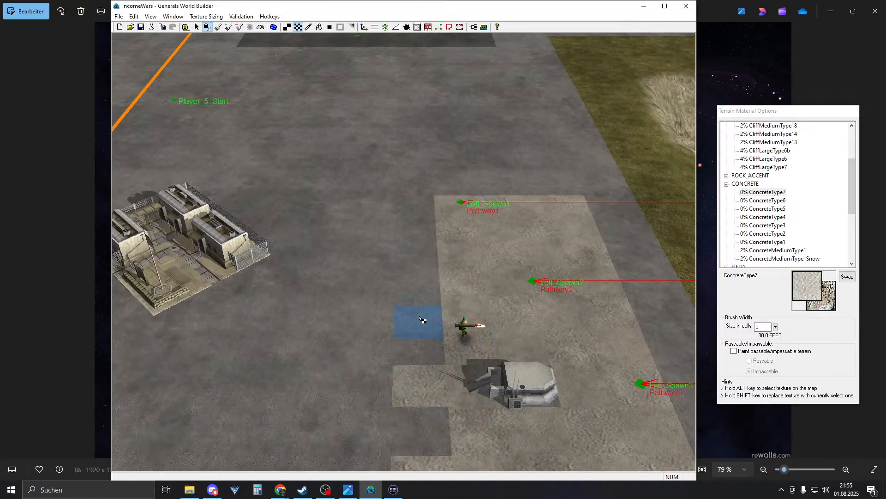
{"action": "left_click", "coordinate": [419, 254]}
{"action": "right_click_drag", "start_coordinate": [463, 317], "coordinate": [439, 246]}
{"action": "left_click", "coordinate": [434, 267]}
{"action": "left_click", "coordinate": [470, 261], "text": "alt"}
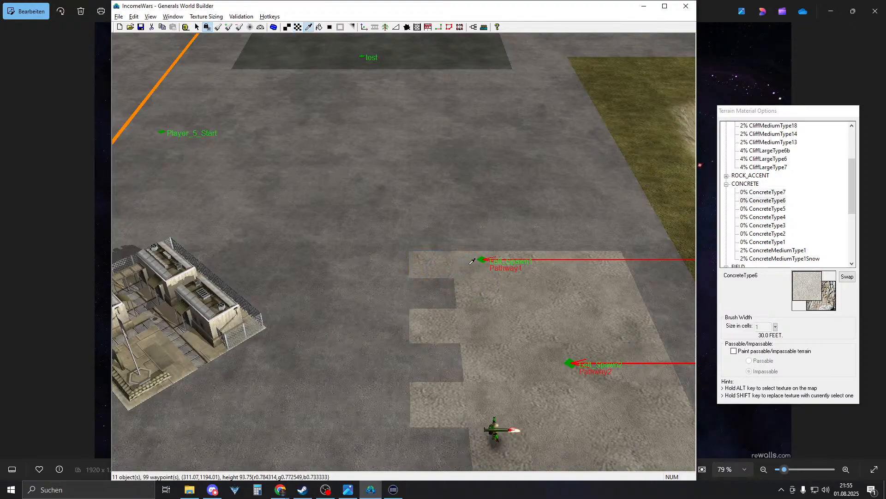
{"action": "left_click", "coordinate": [428, 295]}
{"action": "scroll", "coordinate": [431, 363], "scroll_direction": "down", "scroll_amount": 1}
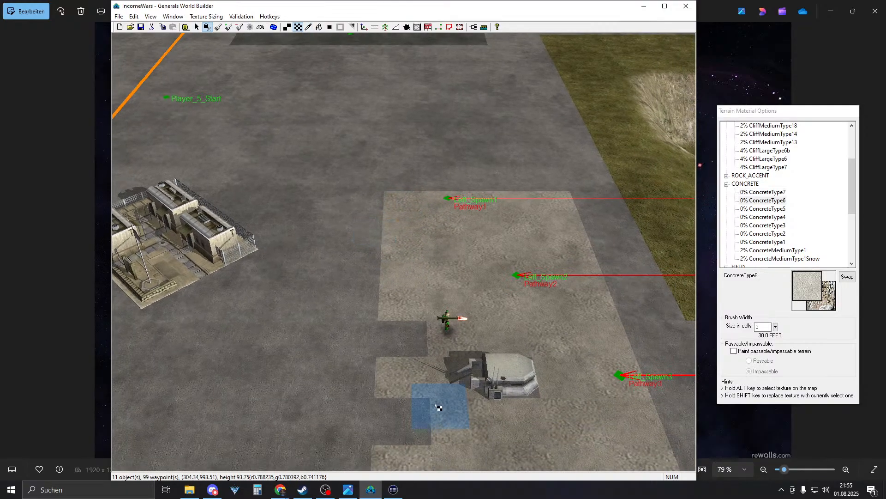
{"action": "left_click", "coordinate": [402, 331]}
- Undo the last painted concrete patch and move the view down over the lower spawn lanes
{"action": "left_click", "coordinate": [134, 16]}
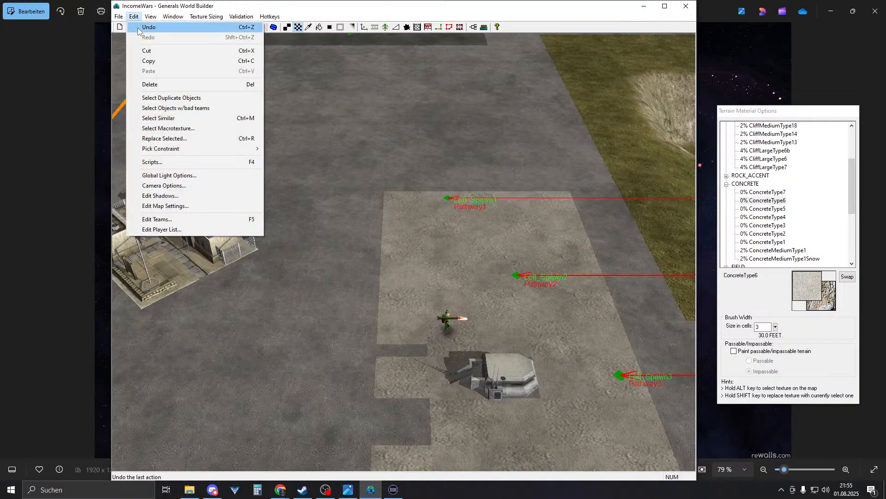
{"action": "left_click", "coordinate": [143, 27]}
{"action": "key", "text": "Down"}
{"action": "key", "text": "Down"}
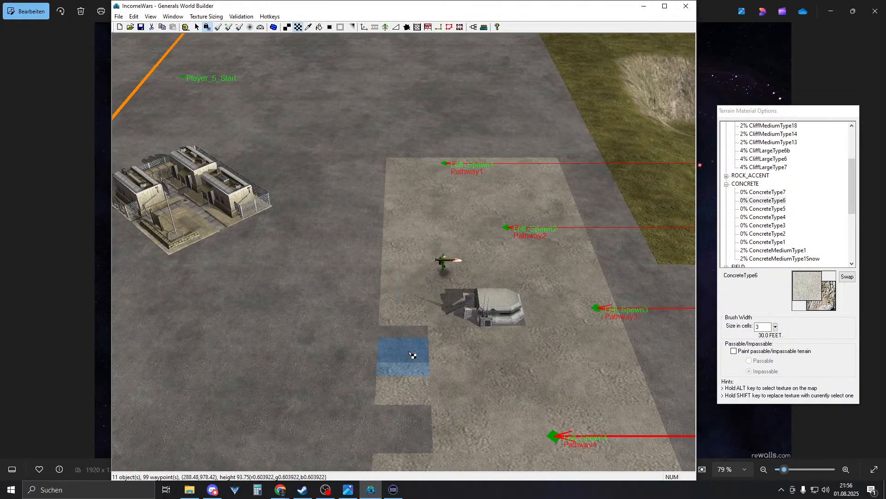
{"action": "key", "text": "Down"}
{"action": "key", "text": "Down"}
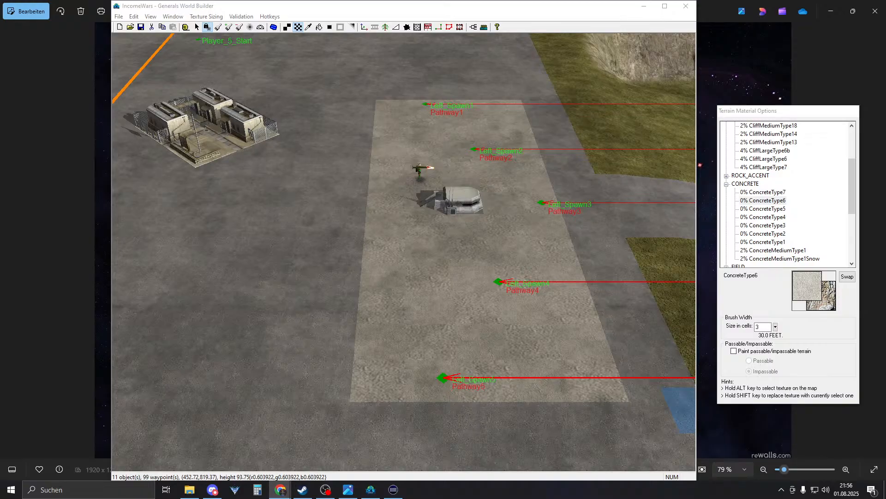
{"action": "key", "text": "alt+Tab"}
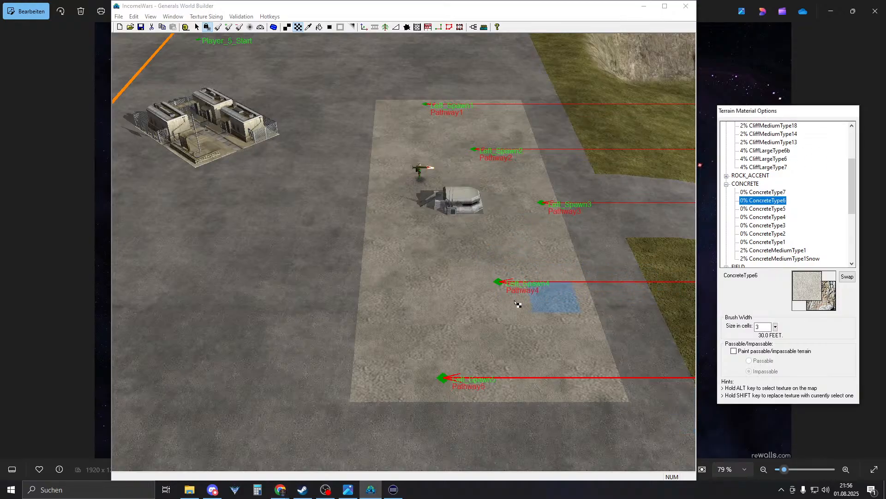
- Draw a Sidewalk road down the concrete's left edge and snap its bottom endpoint to the corner
{"action": "right_click_drag", "start_coordinate": [603, 255], "coordinate": [483, 273]}
{"action": "mouse_move", "coordinate": [313, 196]}
{"action": "right_mouse_down"}
{"action": "mouse_move", "coordinate": [399, 257]}
{"action": "mouse_move", "coordinate": [471, 168]}
{"action": "right_mouse_up"}
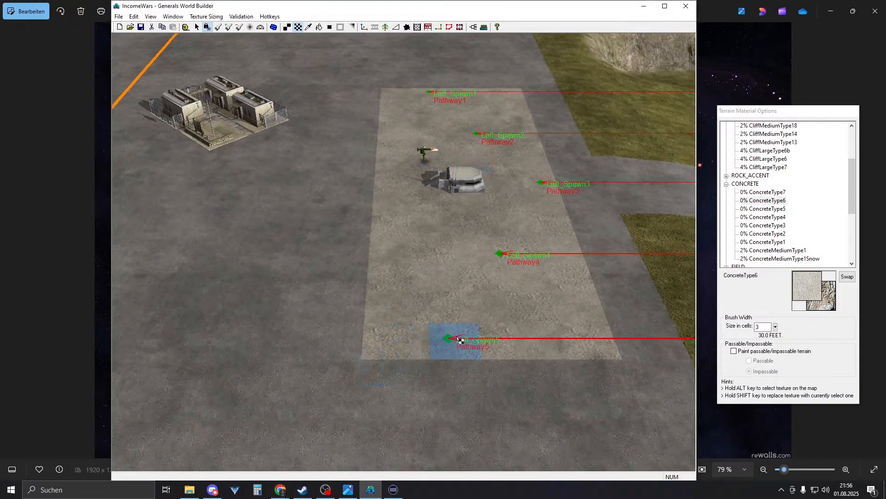
{"action": "right_click_drag", "start_coordinate": [425, 142], "coordinate": [584, 270]}
{"action": "left_click", "coordinate": [303, 221]}
{"action": "right_click_drag", "start_coordinate": [303, 222], "coordinate": [115, 181]}
{"action": "right_click_drag", "start_coordinate": [462, 284], "coordinate": [492, 276]}
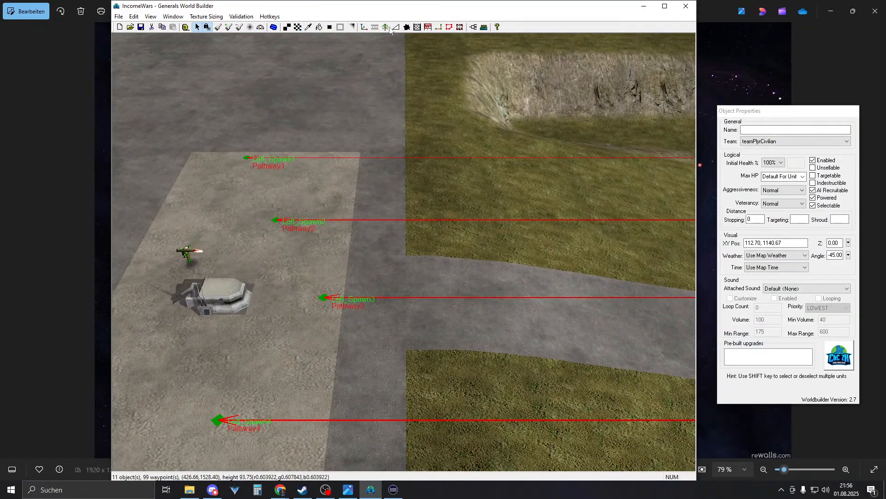
{"action": "left_click", "coordinate": [373, 29]}
{"action": "right_click_drag", "start_coordinate": [401, 104], "coordinate": [337, 122]}
{"action": "left_click_drag", "start_coordinate": [408, 116], "coordinate": [411, 470]}
{"action": "right_click_drag", "start_coordinate": [410, 467], "coordinate": [330, 390]}
{"action": "right_click", "coordinate": [331, 390]}
{"action": "left_click_drag", "start_coordinate": [332, 391], "coordinate": [331, 363]}
- Draw Sidewalk along the concrete's bottom, right and top edges, closing the top at both corners
{"action": "left_click", "coordinate": [374, 28]}
{"action": "right_click_drag", "start_coordinate": [605, 335], "coordinate": [582, 401]}
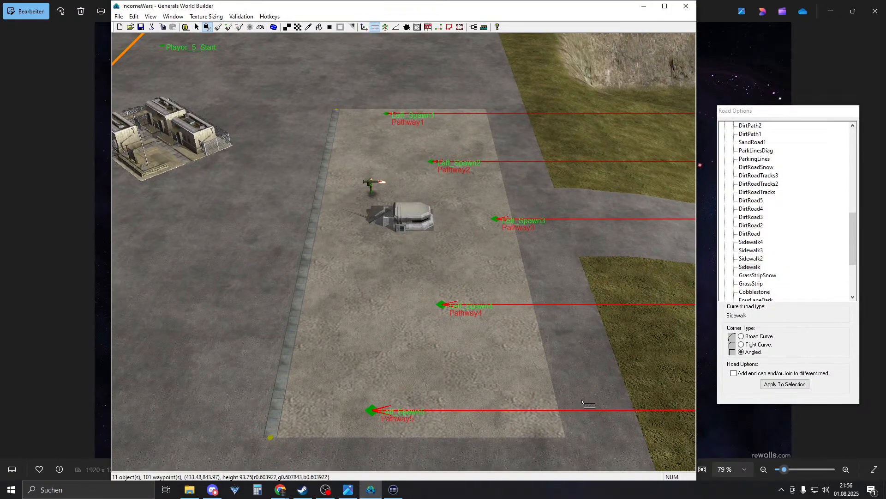
{"action": "left_click_drag", "start_coordinate": [568, 438], "coordinate": [273, 437]}
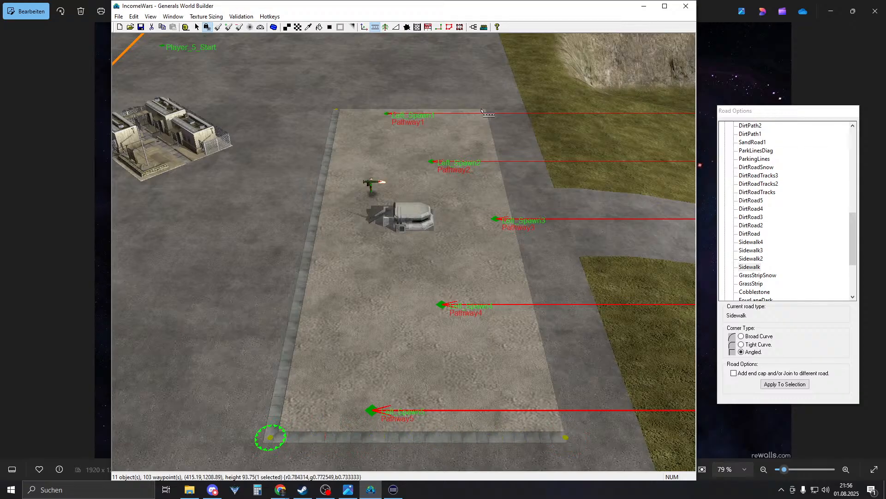
{"action": "left_click_drag", "start_coordinate": [485, 125], "coordinate": [565, 436]}
{"action": "right_click_drag", "start_coordinate": [415, 139], "coordinate": [411, 317]}
{"action": "left_click_drag", "start_coordinate": [436, 311], "coordinate": [294, 310]}
{"action": "left_click_drag", "start_coordinate": [438, 310], "coordinate": [521, 304], "text": "ctrl"}
- Deselect the road endpoint and zoom out to frame the whole Sidewalk-bordered concrete area
{"action": "left_click", "coordinate": [480, 265]}
{"action": "scroll", "coordinate": [478, 277], "scroll_direction": "down", "scroll_amount": 3}
{"action": "right_click_drag", "start_coordinate": [462, 399], "coordinate": [387, 205]}
{"action": "scroll", "coordinate": [388, 205], "scroll_direction": "down", "scroll_amount": 3}
{"action": "right_click_drag", "start_coordinate": [387, 307], "coordinate": [451, 336]}
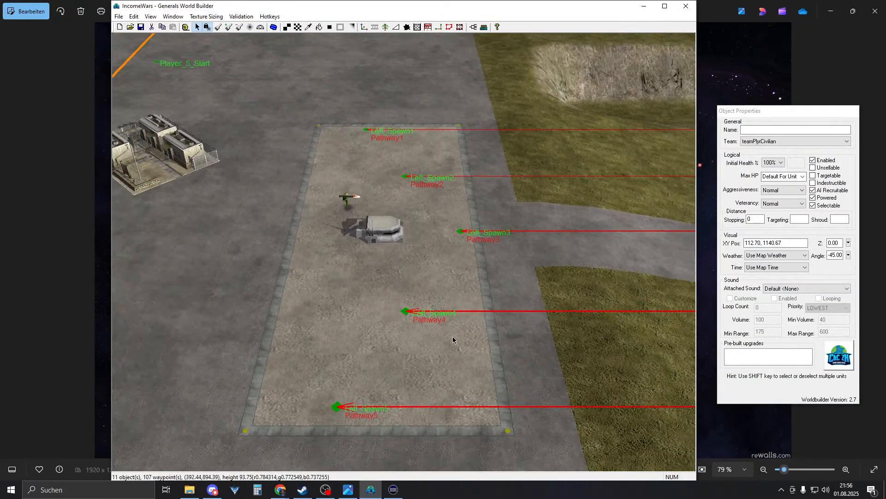
{"action": "scroll", "coordinate": [451, 336], "scroll_direction": "down", "scroll_amount": 3}
{"action": "scroll", "coordinate": [399, 250], "scroll_direction": "down", "scroll_amount": 3}
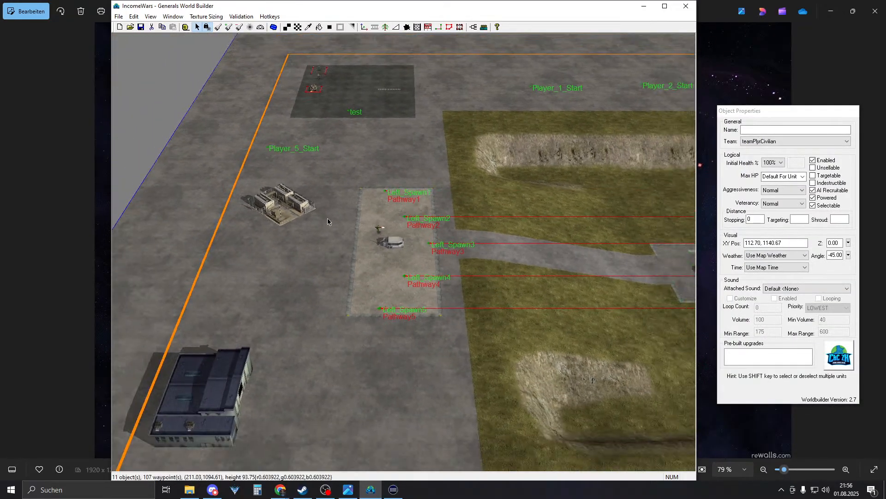
- Pan and zoom to the test area and select the Purchase_Left_Ranger unit
{"action": "right_click_drag", "start_coordinate": [335, 223], "coordinate": [184, 46]}
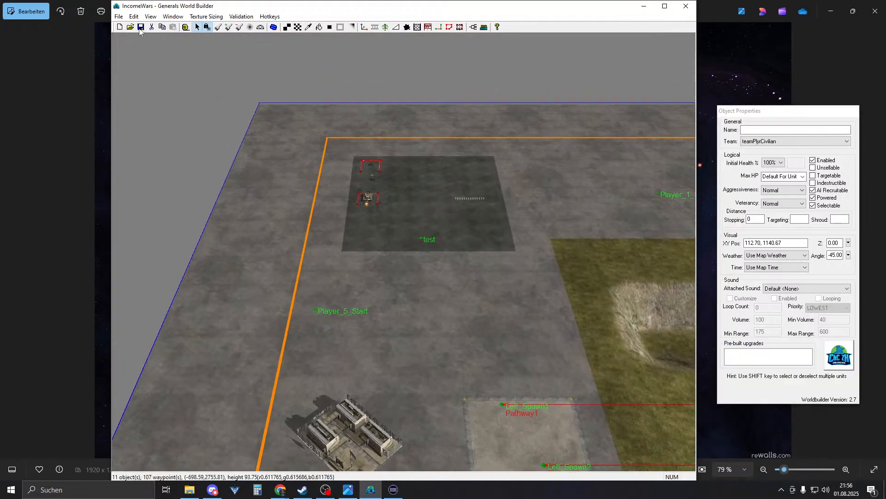
{"action": "scroll", "coordinate": [463, 307], "scroll_direction": "up", "scroll_amount": 5}
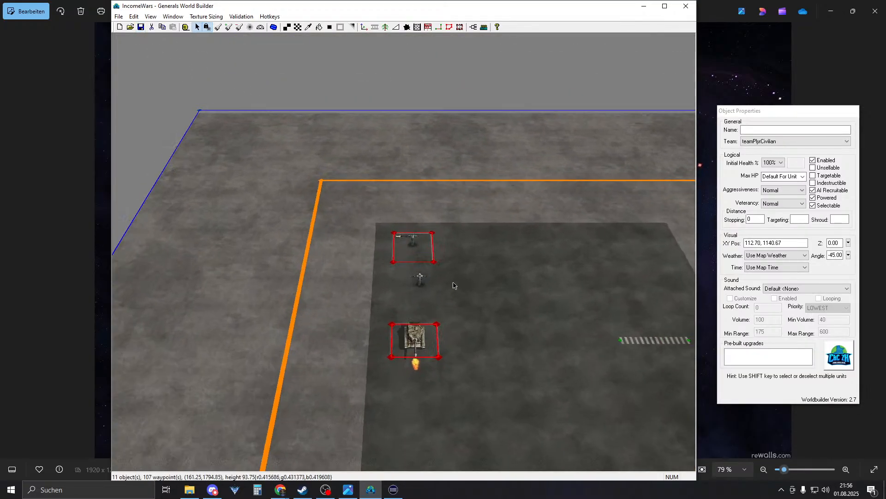
{"action": "scroll", "coordinate": [452, 282], "scroll_direction": "up", "scroll_amount": 4}
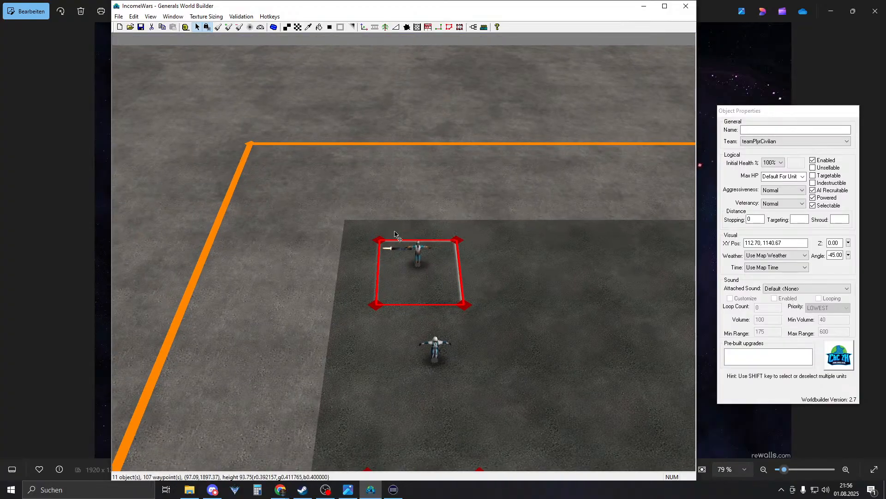
{"action": "left_click", "coordinate": [396, 290]}
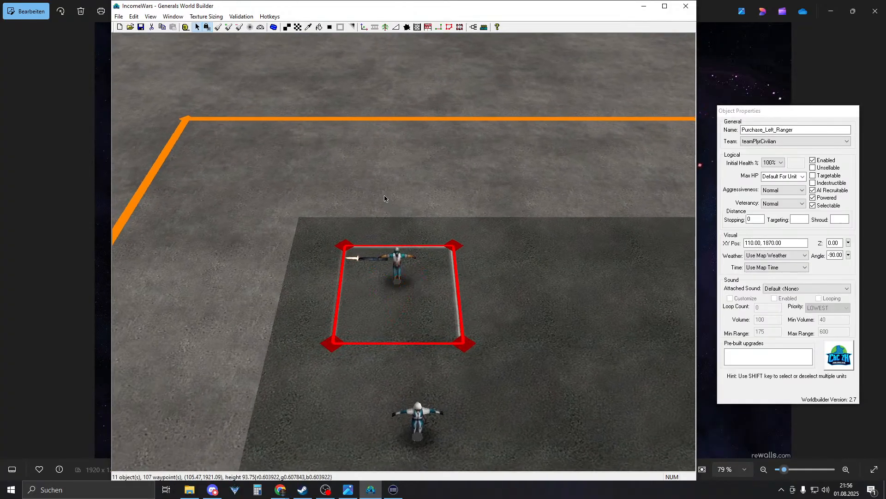
- Switch to the Road tool and collapse then re-expand the Roads group of road types
{"action": "left_click", "coordinate": [375, 27]}
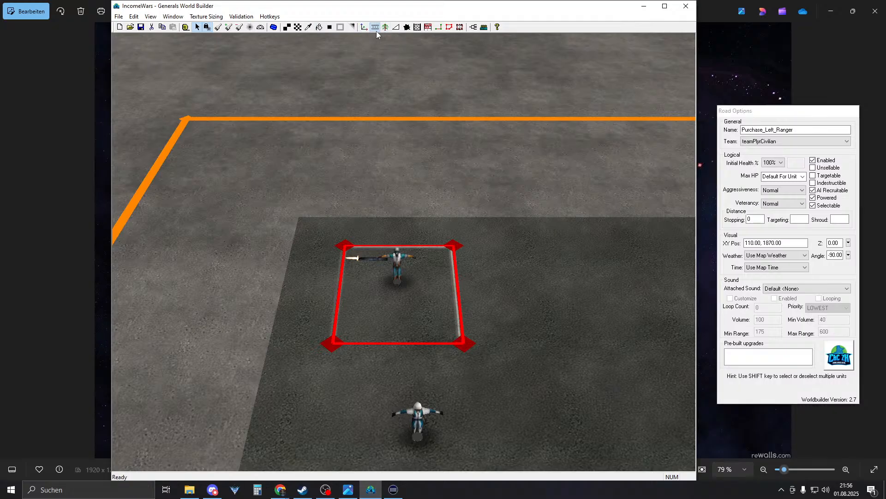
{"action": "scroll", "coordinate": [762, 247], "scroll_direction": "up", "scroll_amount": 10}
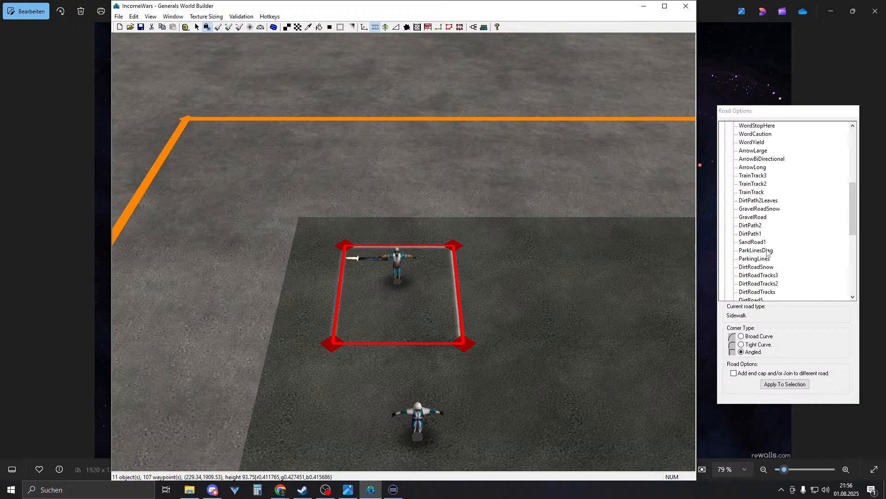
{"action": "scroll", "coordinate": [766, 251], "scroll_direction": "down", "scroll_amount": 7}
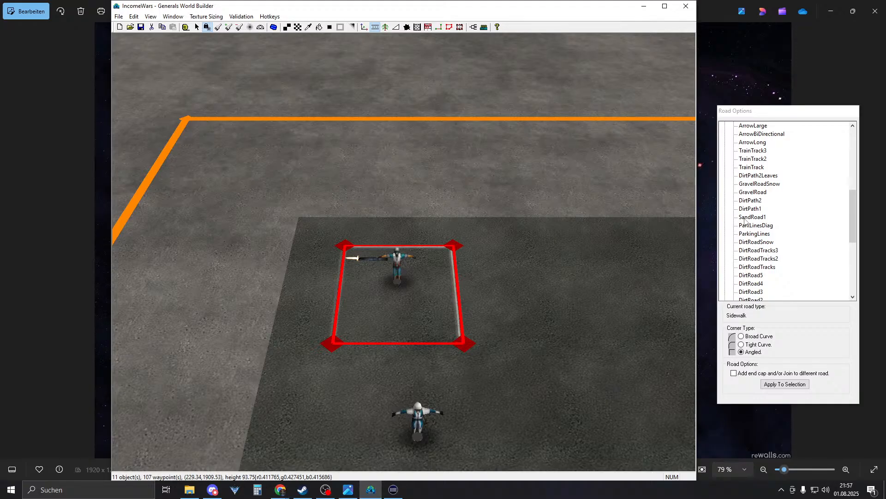
{"action": "scroll", "coordinate": [749, 223], "scroll_direction": "up", "scroll_amount": 8}
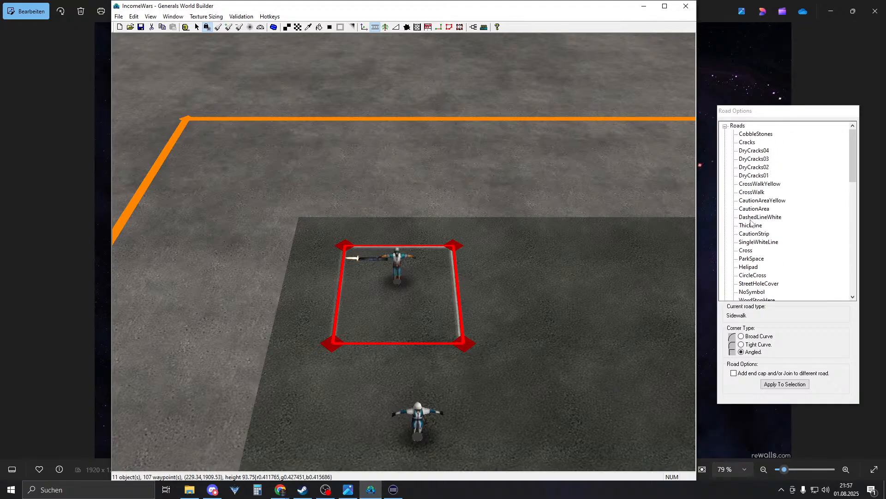
{"action": "left_click", "coordinate": [726, 126]}
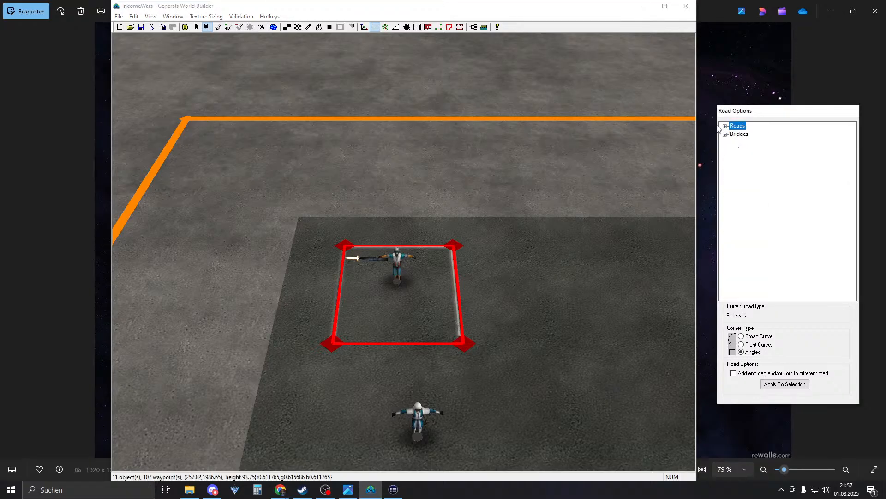
{"action": "left_click", "coordinate": [726, 126]}
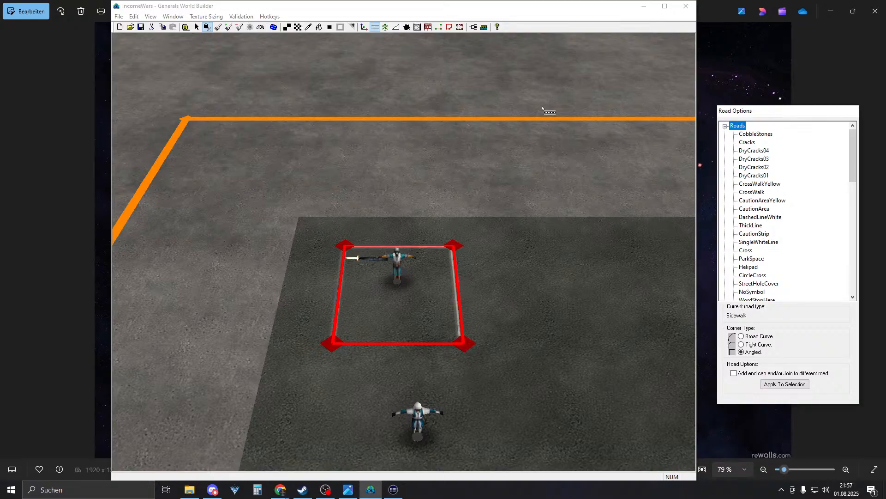
- Place a BrickWall04 piece from the Civilian man-made fences beside the red area
{"action": "left_click", "coordinate": [421, 29]}
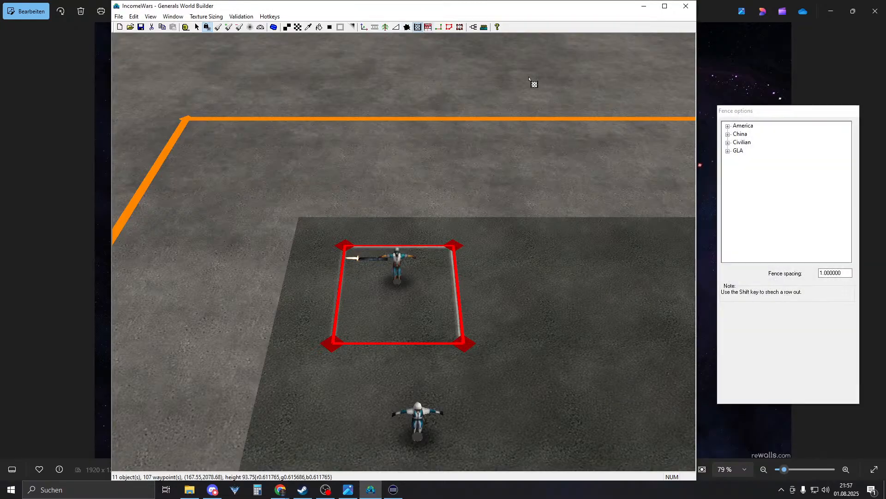
{"action": "left_click", "coordinate": [728, 143]}
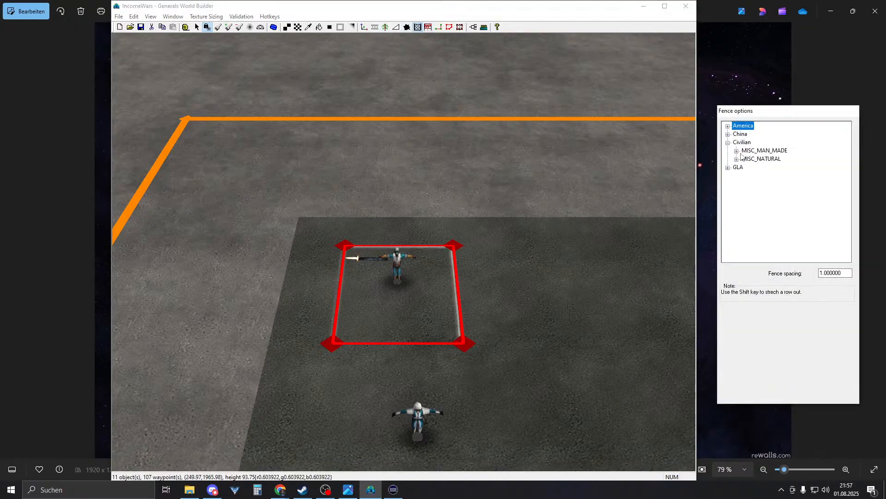
{"action": "left_click", "coordinate": [740, 154]}
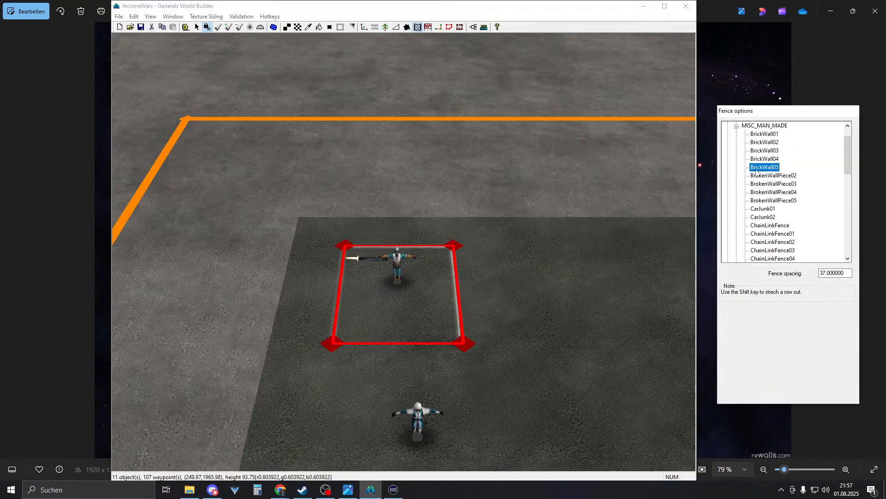
{"action": "right_click_drag", "start_coordinate": [536, 308], "coordinate": [653, 313]}
{"action": "left_click", "coordinate": [759, 152]}
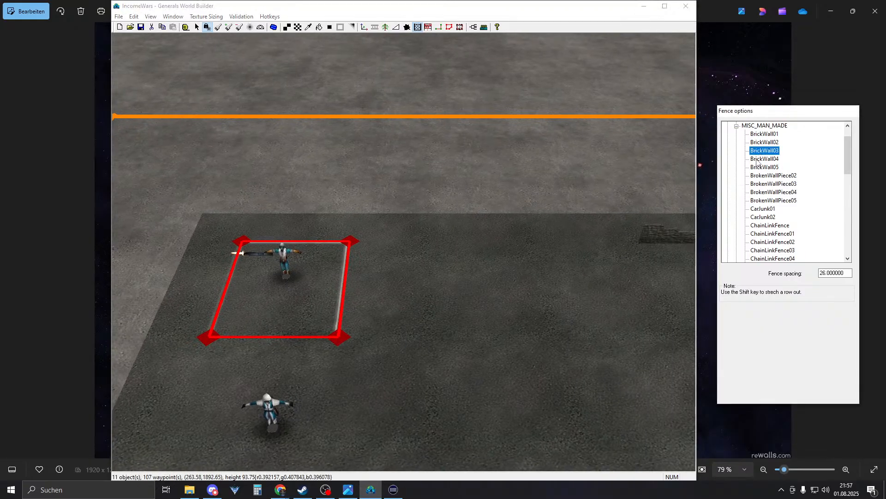
{"action": "left_click", "coordinate": [761, 159]}
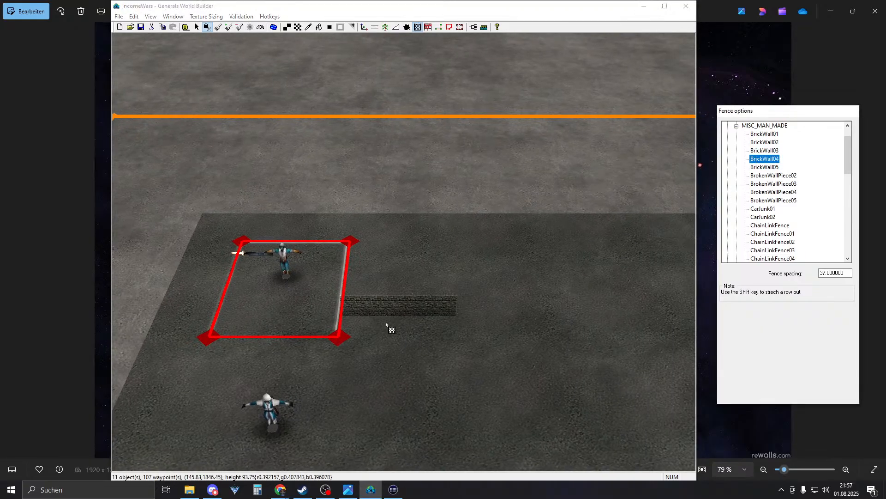
{"action": "left_click", "coordinate": [420, 318]}
- Nudge the new brick wall slightly to the left
{"action": "right_click", "coordinate": [534, 258]}
{"action": "right_click_drag", "start_coordinate": [534, 257], "coordinate": [459, 272]}
{"action": "scroll", "coordinate": [546, 337], "scroll_direction": "up", "scroll_amount": 5}
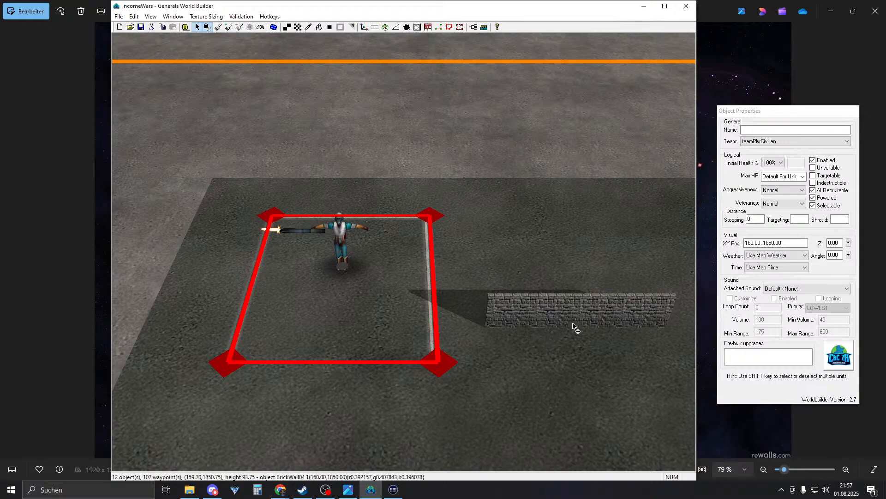
{"action": "left_click_drag", "start_coordinate": [574, 326], "coordinate": [530, 327]}
{"action": "right_click_drag", "start_coordinate": [451, 256], "coordinate": [358, 284]}
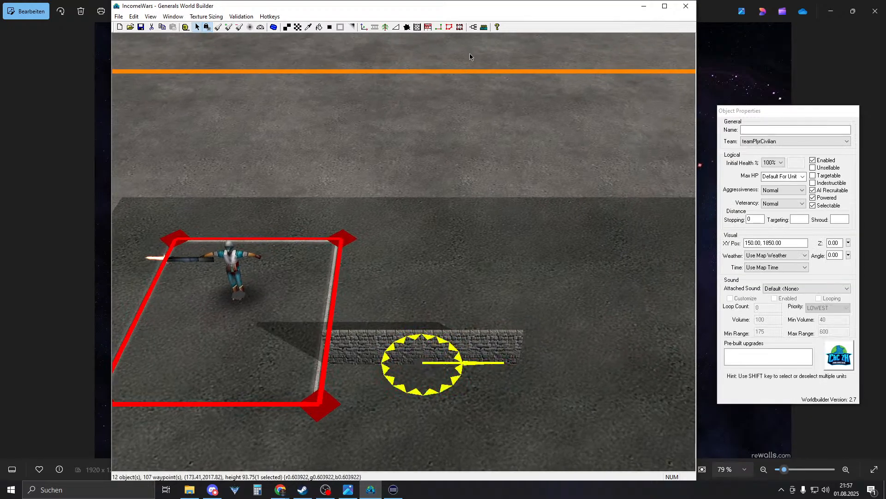
- Place BrickWall03, BrickWall02 and BrickWall01 pieces stacked around the first wall
{"action": "left_click", "coordinate": [365, 27]}
{"action": "left_click", "coordinate": [760, 273]}
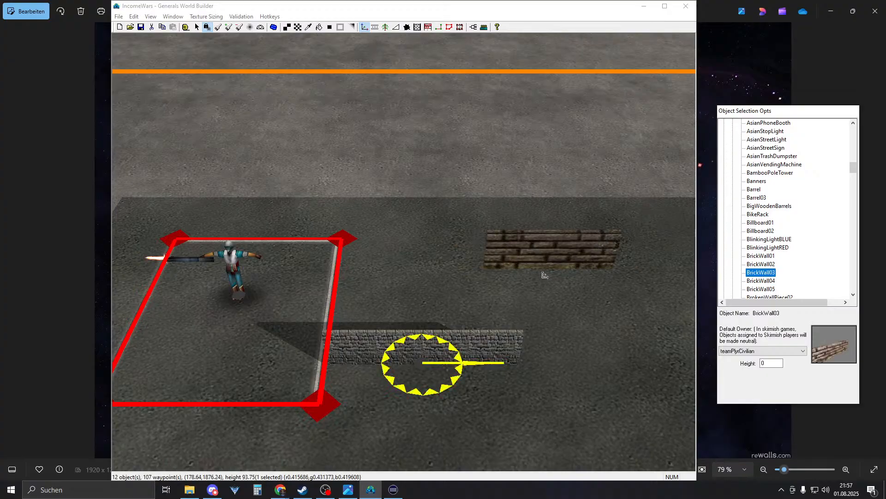
{"action": "left_click", "coordinate": [420, 296]}
{"action": "right_click_drag", "start_coordinate": [571, 275], "coordinate": [568, 309]}
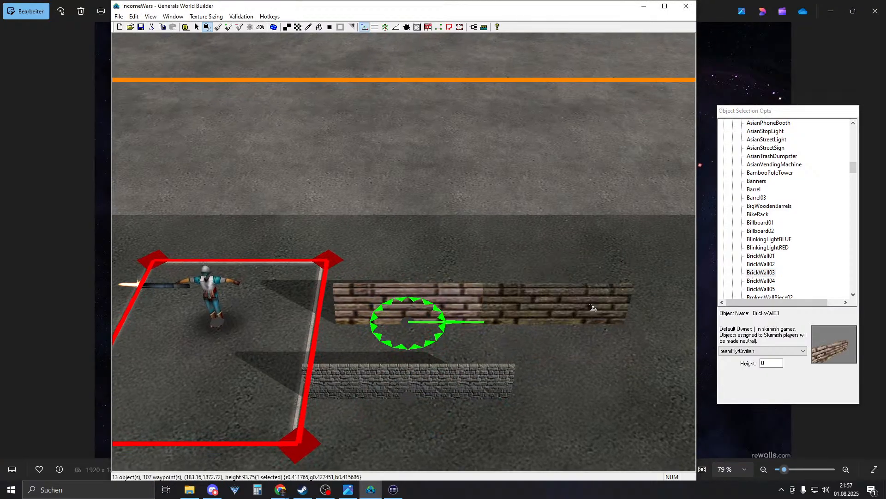
{"action": "left_click", "coordinate": [761, 264]}
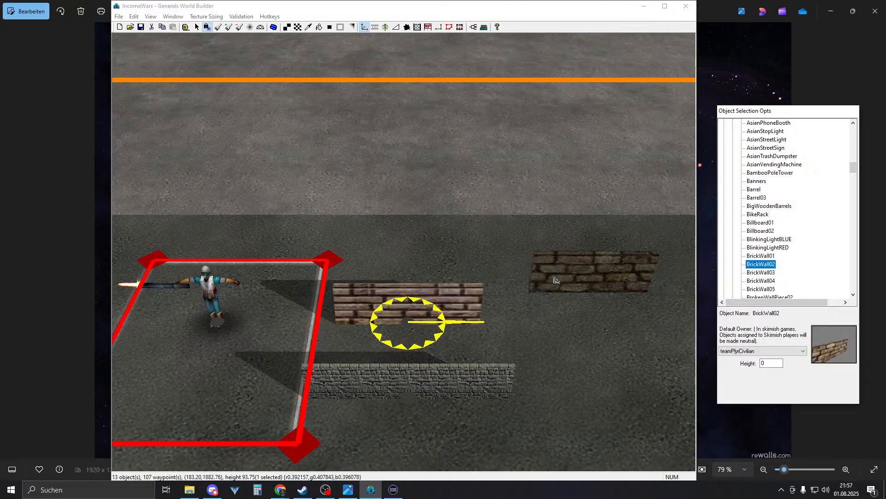
{"action": "left_click", "coordinate": [406, 289]}
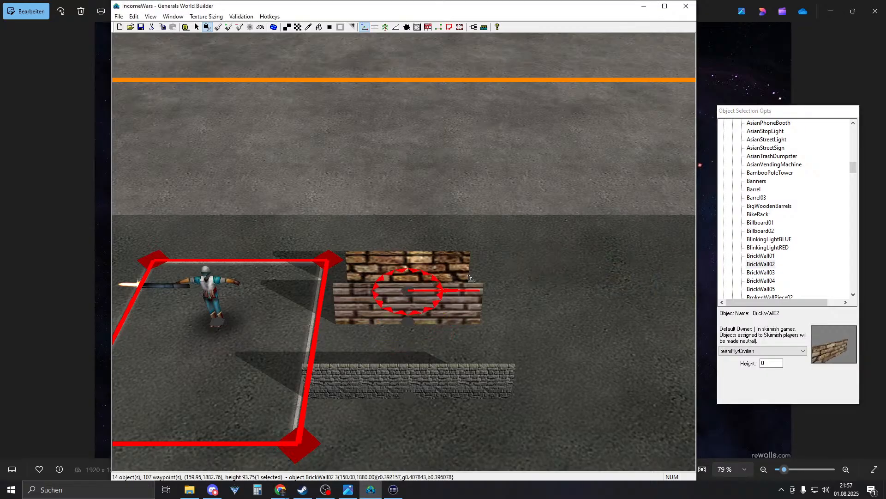
{"action": "left_click", "coordinate": [768, 258]}
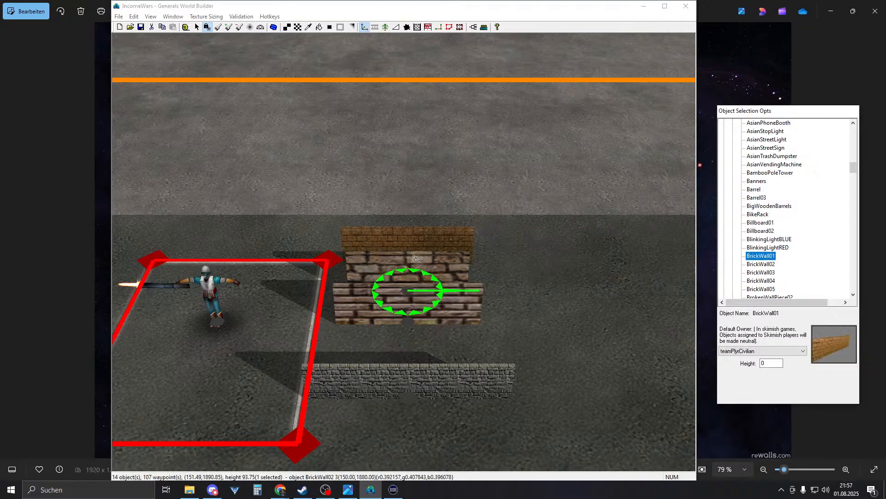
{"action": "left_click", "coordinate": [423, 249]}
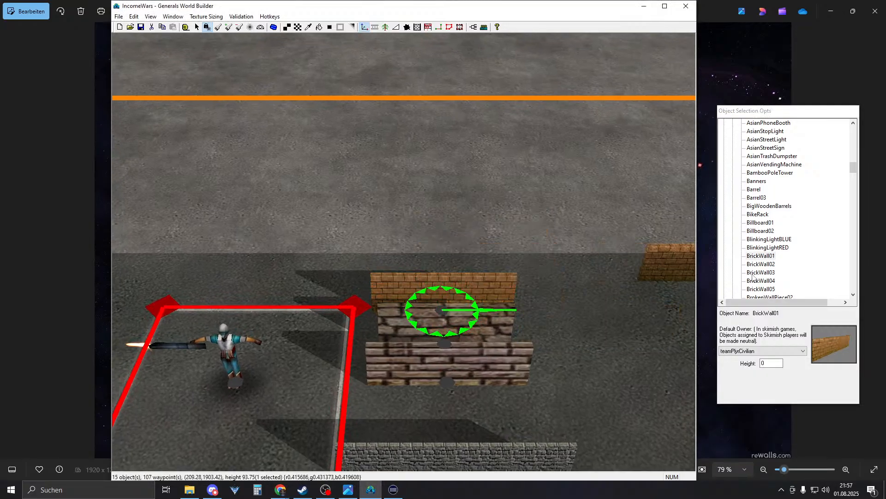
- Preview BrokenWallPiece, BurningTrashPile, BurntCarHulk and BurntTruckHulk objects, then open the Build List unit picker
{"action": "left_click", "coordinate": [762, 272]}
{"action": "scroll", "coordinate": [766, 284], "scroll_direction": "down", "scroll_amount": 1}
{"action": "left_click", "coordinate": [779, 280]}
{"action": "left_click", "coordinate": [780, 273]}
{"action": "scroll", "coordinate": [781, 277], "scroll_direction": "down", "scroll_amount": 1}
{"action": "left_click", "coordinate": [783, 281]}
{"action": "left_click", "coordinate": [776, 288]}
{"action": "scroll", "coordinate": [774, 283], "scroll_direction": "down", "scroll_amount": 2}
{"action": "left_click", "coordinate": [759, 256]}
{"action": "left_click", "coordinate": [758, 265]}
{"action": "scroll", "coordinate": [758, 265], "scroll_direction": "up", "scroll_amount": 2}
{"action": "scroll", "coordinate": [761, 188], "scroll_direction": "up", "scroll_amount": 2}
{"action": "scroll", "coordinate": [765, 231], "scroll_direction": "down", "scroll_amount": 7}
{"action": "scroll", "coordinate": [772, 251], "scroll_direction": "down", "scroll_amount": 15}
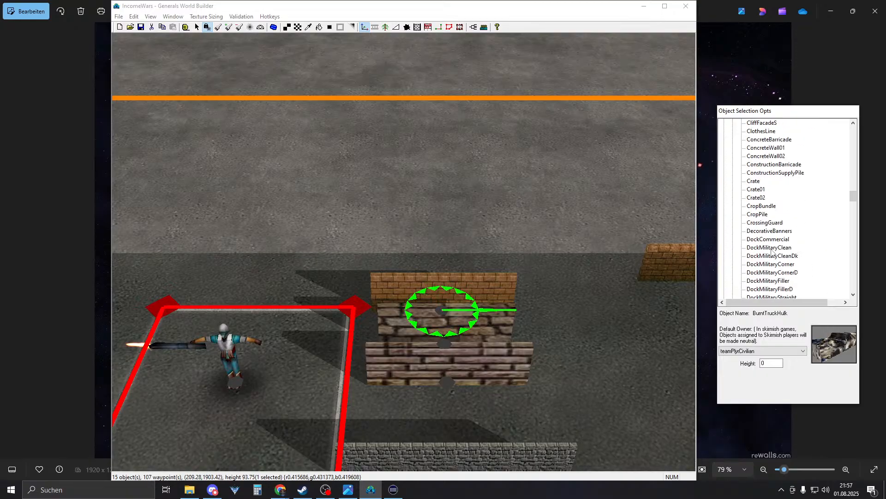
{"action": "scroll", "coordinate": [759, 251], "scroll_direction": "down", "scroll_amount": 3}
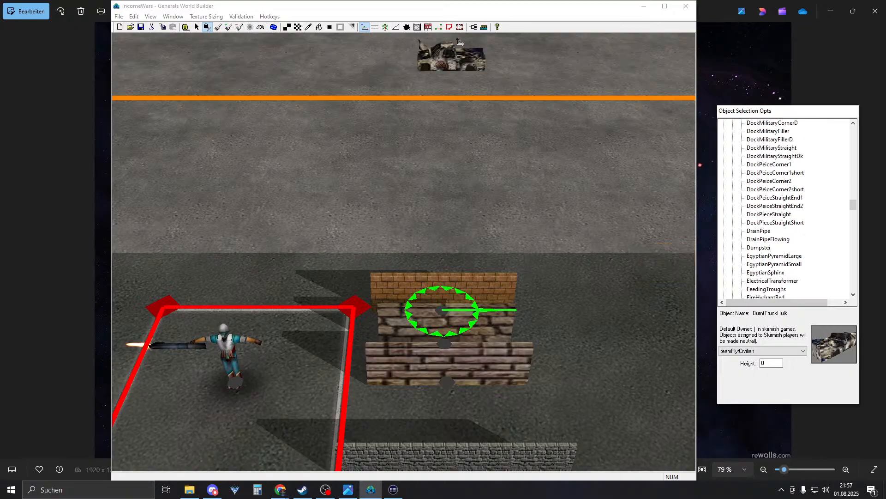
{"action": "left_click", "coordinate": [428, 27]}
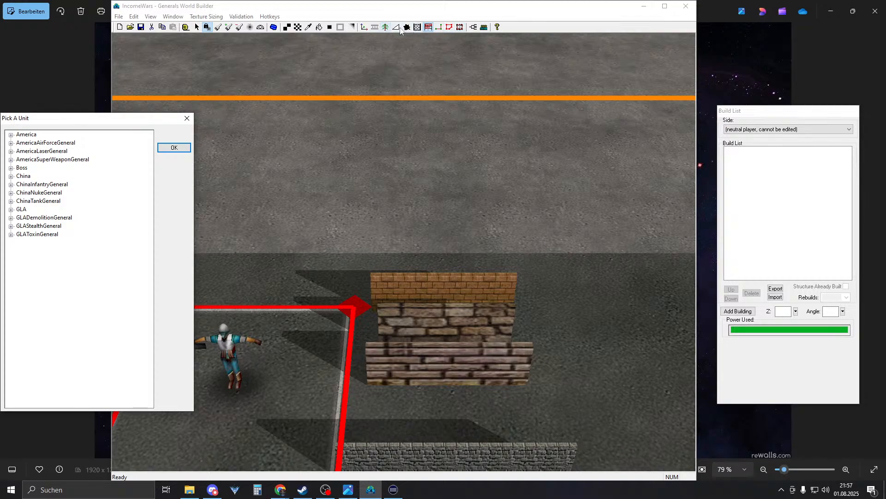
- Close the unit picker and switch to the Fence tool, trying PicketFence02 and StatueAngel
{"action": "left_click", "coordinate": [418, 27]}
{"action": "left_click", "coordinate": [751, 232]}
{"action": "scroll", "coordinate": [783, 243], "scroll_direction": "down", "scroll_amount": 10}
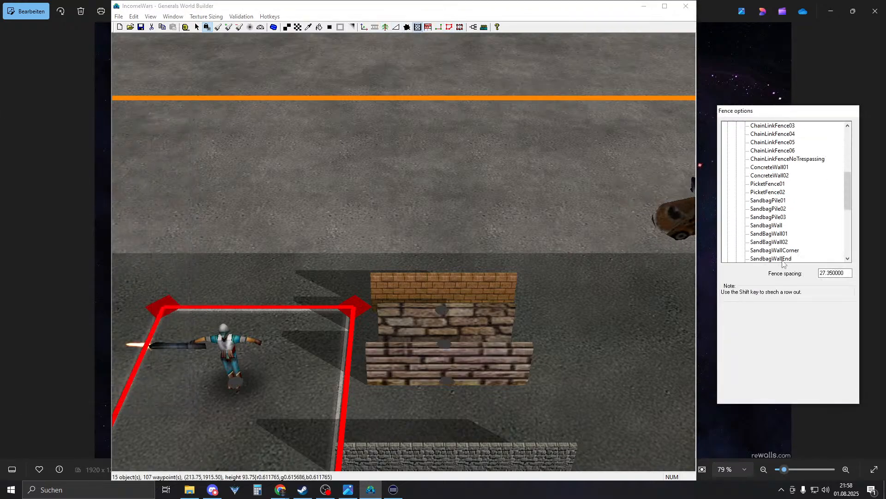
{"action": "scroll", "coordinate": [770, 214], "scroll_direction": "up", "scroll_amount": 1}
{"action": "left_click", "coordinate": [768, 159]}
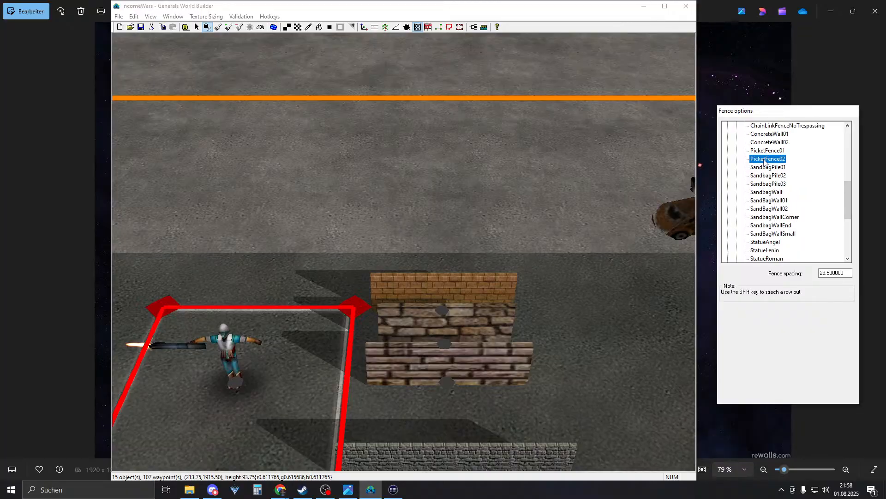
{"action": "left_click", "coordinate": [781, 242]}
{"action": "scroll", "coordinate": [775, 246], "scroll_direction": "down", "scroll_amount": 3}
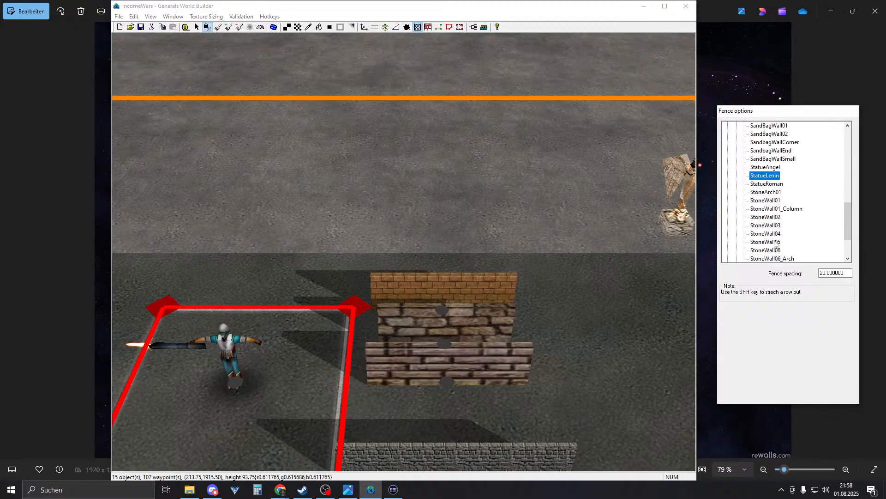
{"action": "right_click_drag", "start_coordinate": [532, 238], "coordinate": [482, 247]}
- Place a StoneWall02 beside the brick walls and a StoneWall01 nearby
{"action": "left_click", "coordinate": [767, 217]}
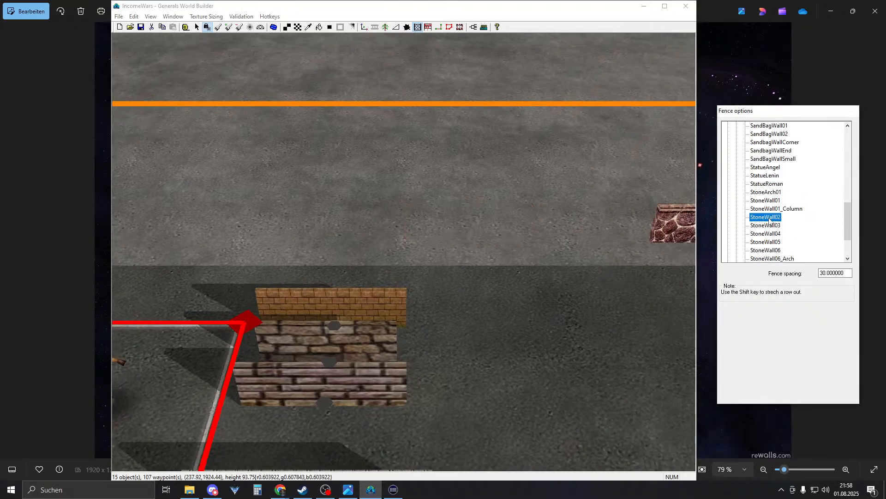
{"action": "left_click", "coordinate": [531, 329]}
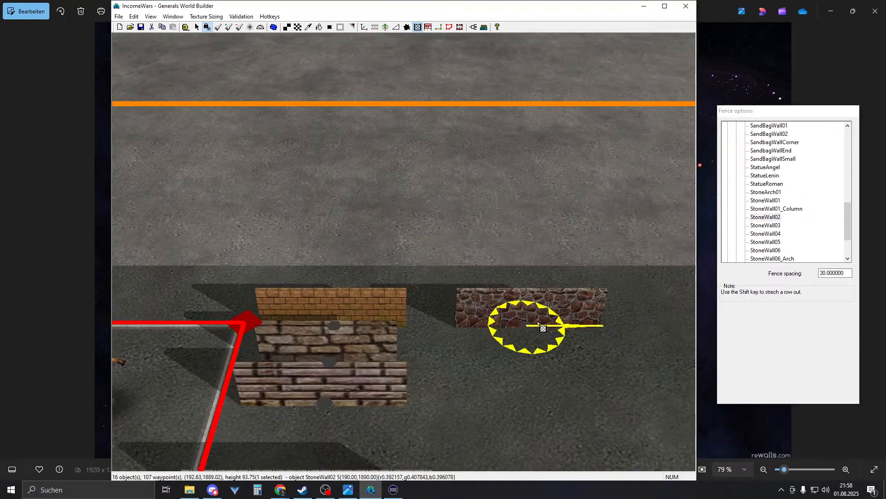
{"action": "right_click_drag", "start_coordinate": [470, 225], "coordinate": [415, 221]}
{"action": "left_click", "coordinate": [766, 201]}
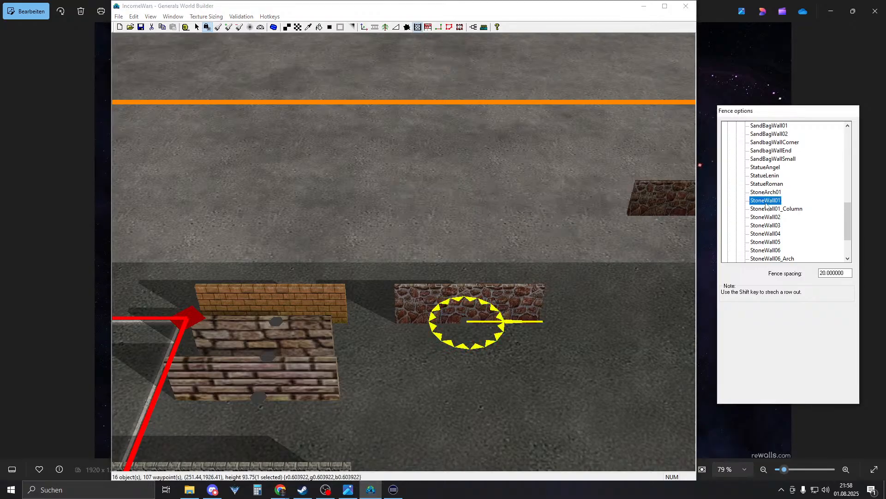
{"action": "left_click", "coordinate": [460, 262]}
{"action": "right_click_drag", "start_coordinate": [500, 297], "coordinate": [514, 259]}
- Preview the StoneWall02 through StoneWall06_Arch and WoodWall01 styles
{"action": "scroll", "coordinate": [586, 266], "scroll_direction": "up", "scroll_amount": 5}
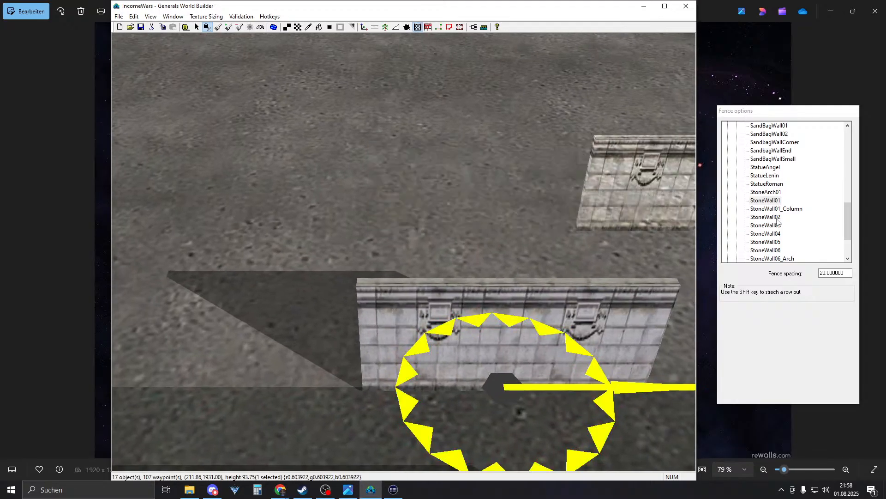
{"action": "left_click", "coordinate": [776, 219]}
{"action": "left_click", "coordinate": [772, 227]}
{"action": "left_click", "coordinate": [755, 234]}
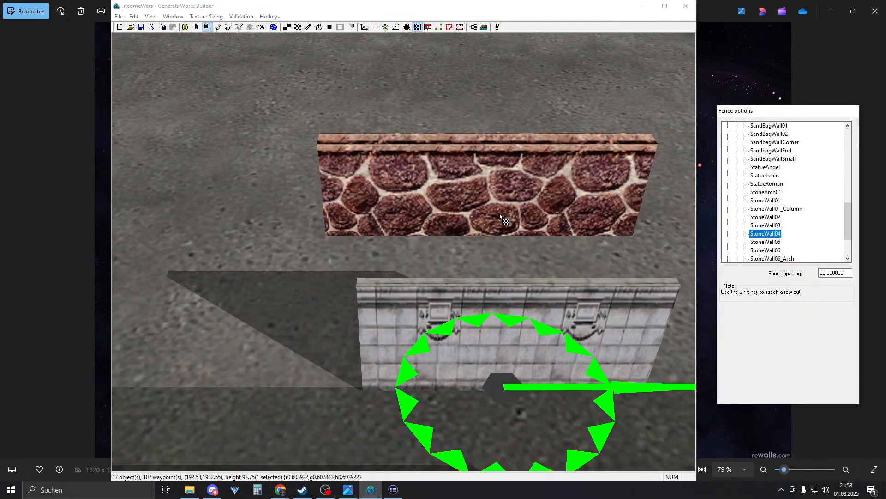
{"action": "left_click", "coordinate": [762, 242]}
{"action": "left_click", "coordinate": [766, 259]}
{"action": "scroll", "coordinate": [757, 249], "scroll_direction": "down", "scroll_amount": 2}
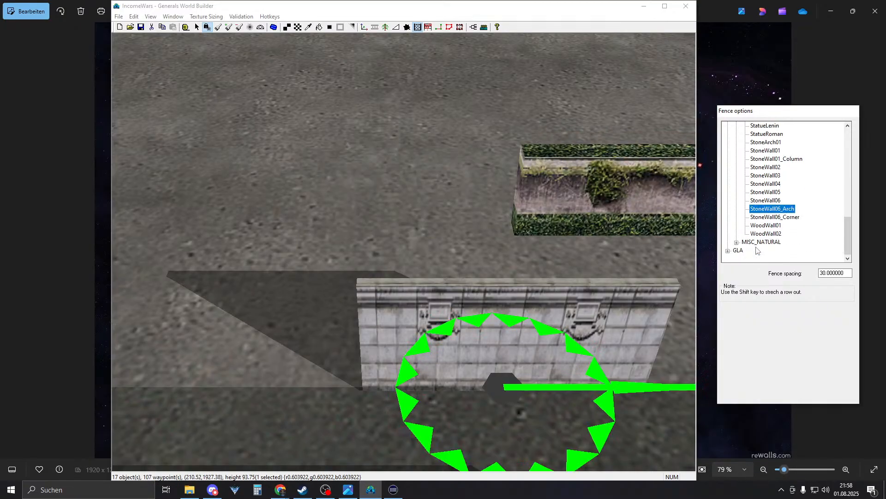
{"action": "left_click", "coordinate": [777, 227]}
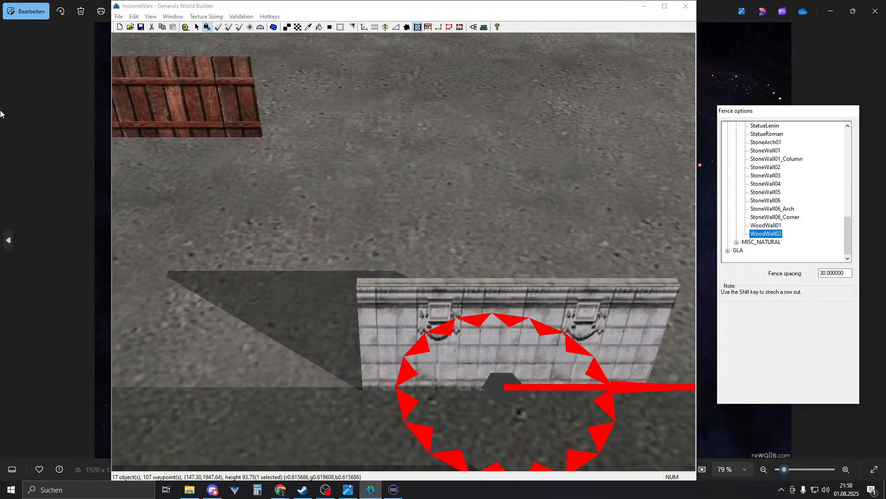
- Delete the four test walls and the remaining brick wall
{"action": "right_click", "coordinate": [399, 230]}
{"action": "scroll", "coordinate": [415, 245], "scroll_direction": "down", "scroll_amount": 6}
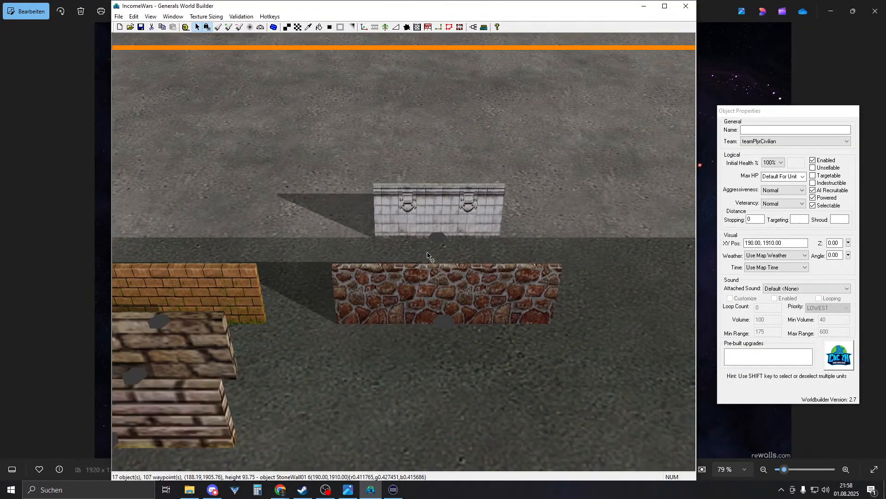
{"action": "right_click_drag", "start_coordinate": [353, 237], "coordinate": [439, 227]}
{"action": "left_click_drag", "start_coordinate": [308, 400], "coordinate": [553, 281]}
{"action": "key", "text": "Delete"}
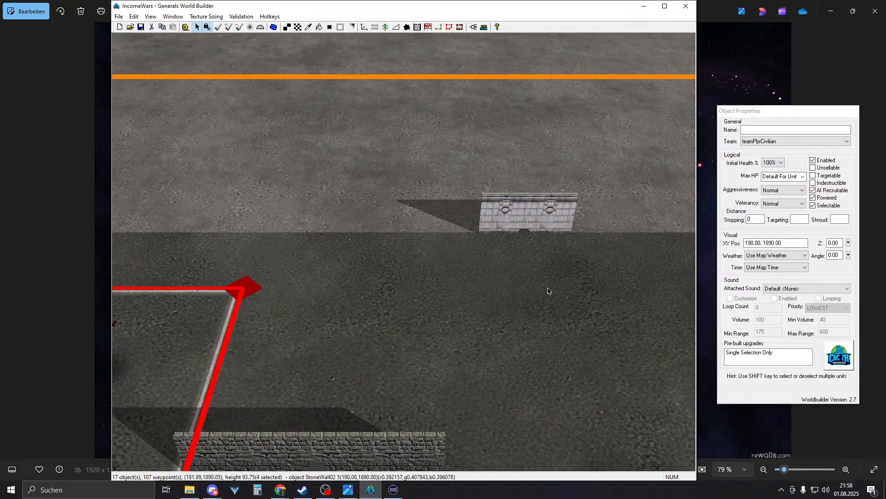
{"action": "right_click_drag", "start_coordinate": [325, 441], "coordinate": [357, 360]}
{"action": "left_click_drag", "start_coordinate": [357, 358], "coordinate": [432, 293]}
{"action": "key", "text": "Delete"}
- Move the remaining StoneWall01 onto the spawn area's corner
{"action": "right_click_drag", "start_coordinate": [479, 340], "coordinate": [326, 183]}
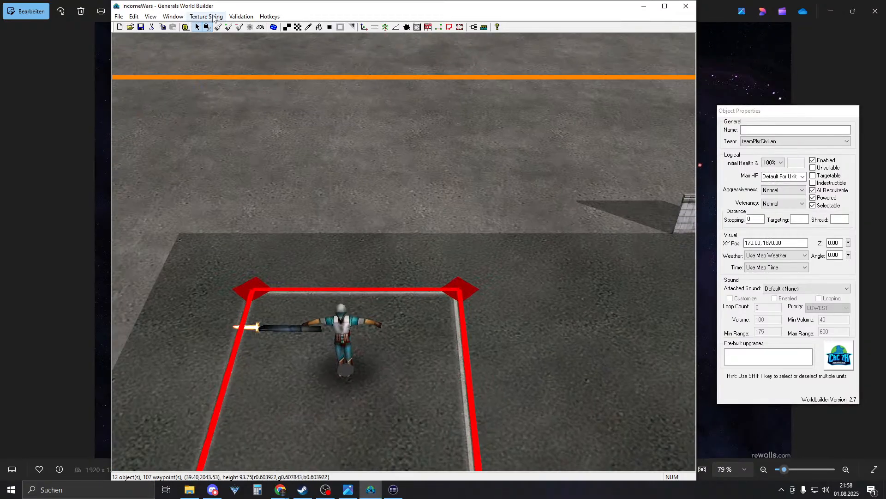
{"action": "right_click_drag", "start_coordinate": [393, 227], "coordinate": [507, 214]}
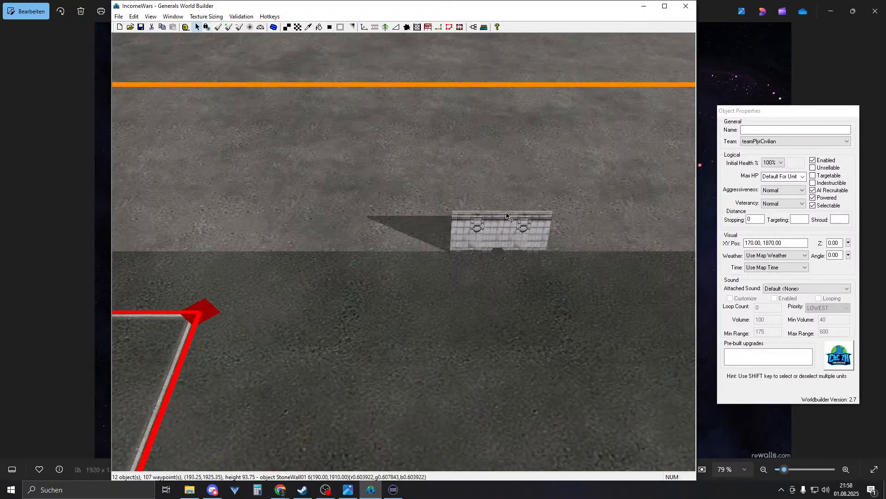
{"action": "left_click_drag", "start_coordinate": [500, 237], "coordinate": [183, 300]}
{"action": "right_click_drag", "start_coordinate": [450, 242], "coordinate": [317, 302]}
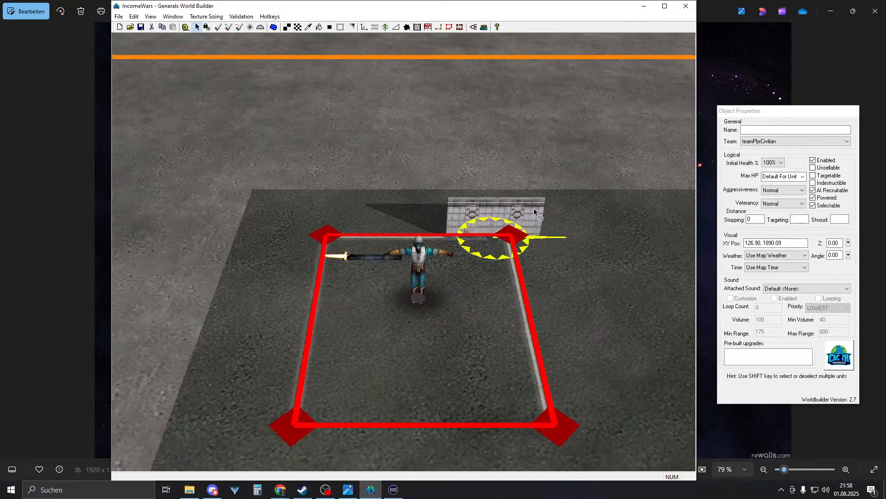
- Turn off Show Trigger Areas to hide the trigger area outlines
{"action": "left_click", "coordinate": [150, 17]}
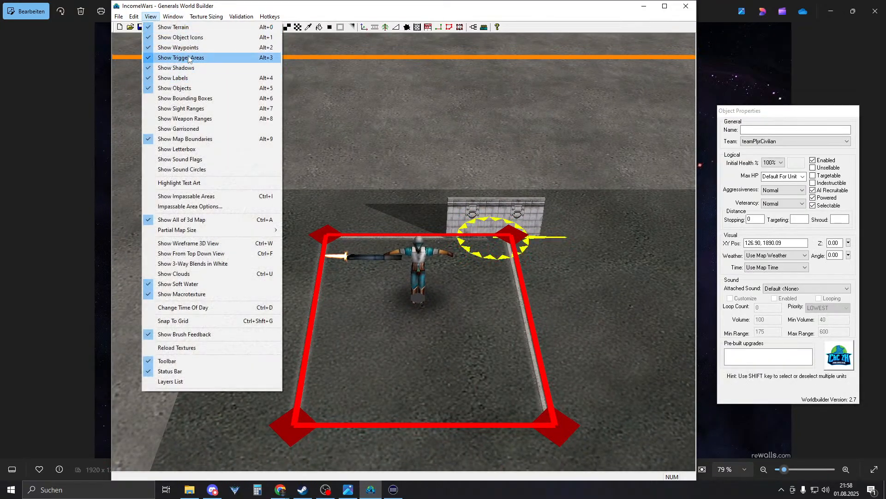
{"action": "left_click", "coordinate": [182, 58]}
{"action": "right_click_drag", "start_coordinate": [346, 200], "coordinate": [220, 223]}
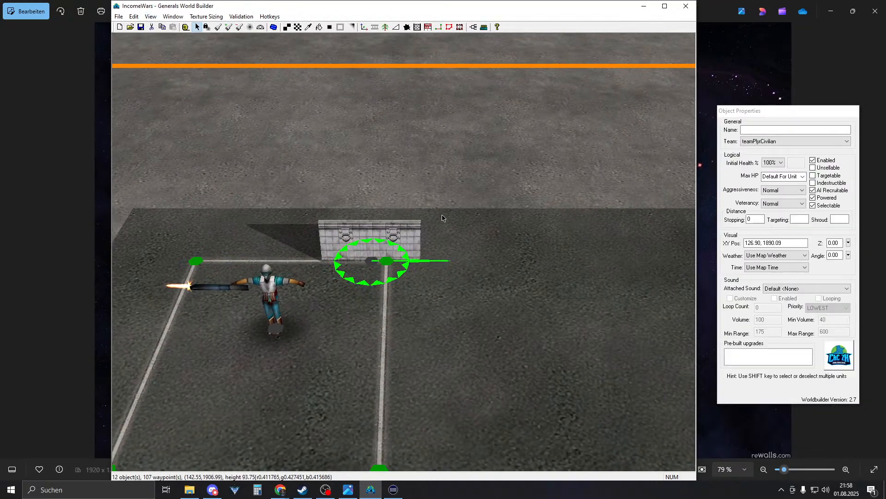
- Move a stone wall up beside the waypoint and sink it to height -9
{"action": "left_click_drag", "start_coordinate": [363, 236], "coordinate": [457, 294]}
{"action": "right_click_drag", "start_coordinate": [457, 295], "coordinate": [439, 277]}
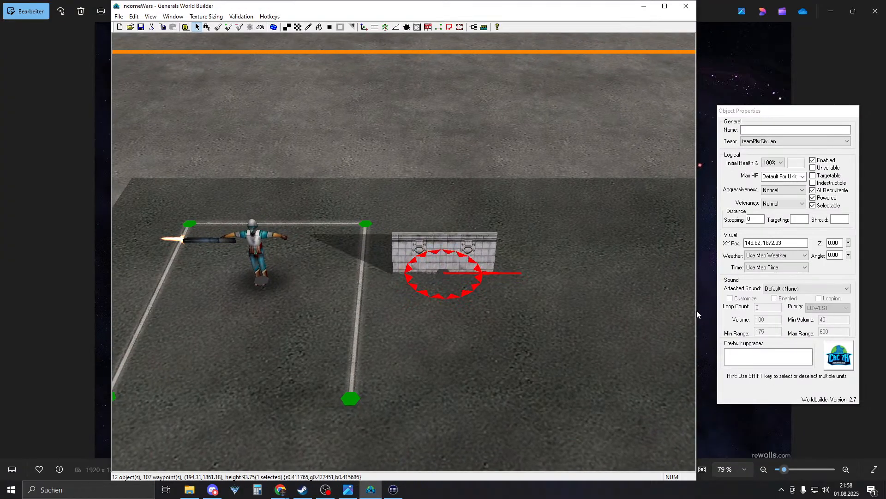
{"action": "left_click", "coordinate": [848, 244]}
{"action": "left_click_drag", "start_coordinate": [848, 244], "coordinate": [848, 250]}
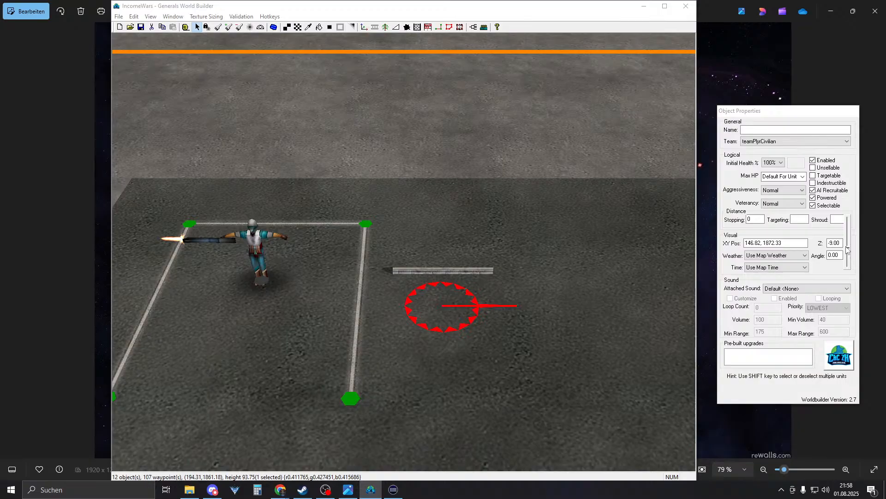
{"action": "right_click_drag", "start_coordinate": [572, 287], "coordinate": [610, 268]}
{"action": "left_click", "coordinate": [610, 269]}
{"action": "right_click_drag", "start_coordinate": [481, 270], "coordinate": [453, 341]}
{"action": "left_click_drag", "start_coordinate": [425, 333], "coordinate": [437, 304]}
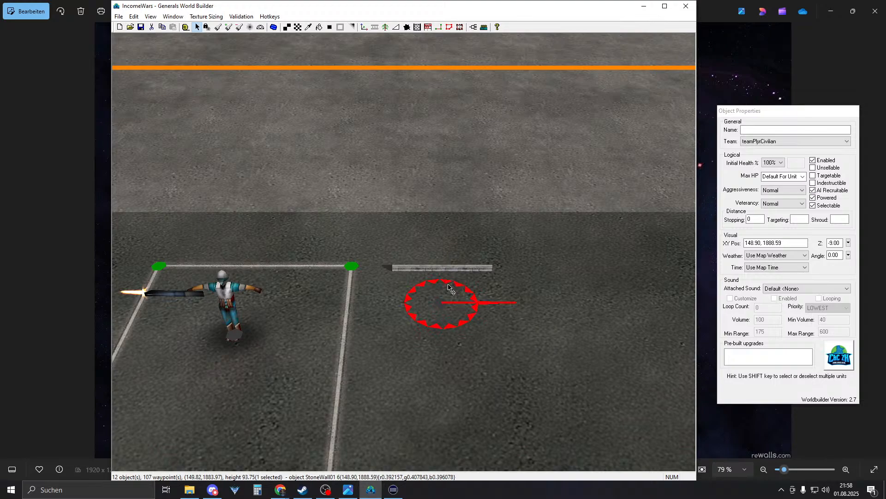
- Pull the top stacked wall copy down, rotate it to 90 degrees and move it left
{"action": "right_click", "coordinate": [445, 291]}
{"action": "left_click_drag", "start_coordinate": [441, 304], "coordinate": [441, 324]}
{"action": "left_click_drag", "start_coordinate": [442, 290], "coordinate": [447, 338]}
{"action": "left_click", "coordinate": [831, 255]}
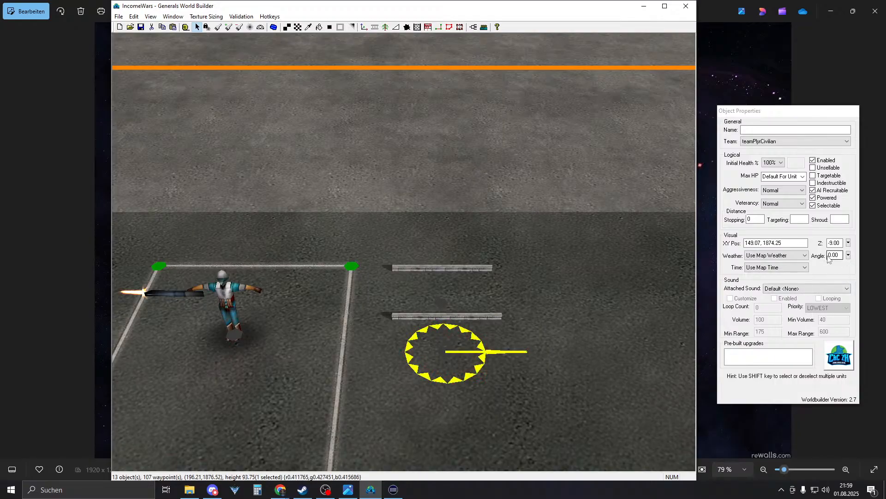
{"action": "type", "text": "9"}
{"action": "key", "text": "Return"}
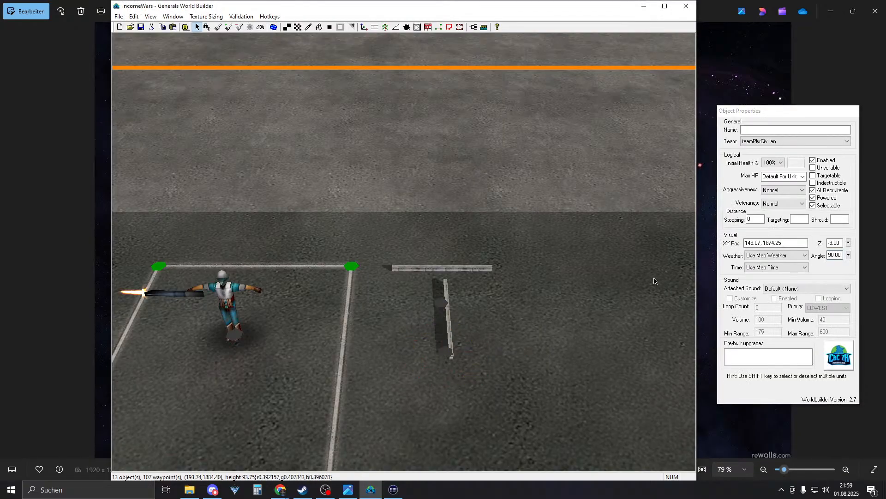
{"action": "left_click_drag", "start_coordinate": [448, 355], "coordinate": [396, 334]}
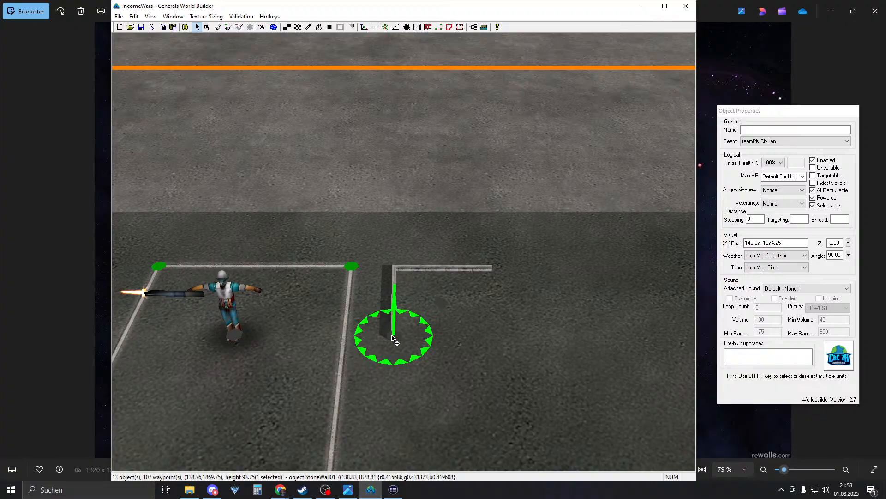
- Move a flat wall down as the middle bar and paste a left-wall copy as the lower stroke
{"action": "left_click", "coordinate": [444, 308]}
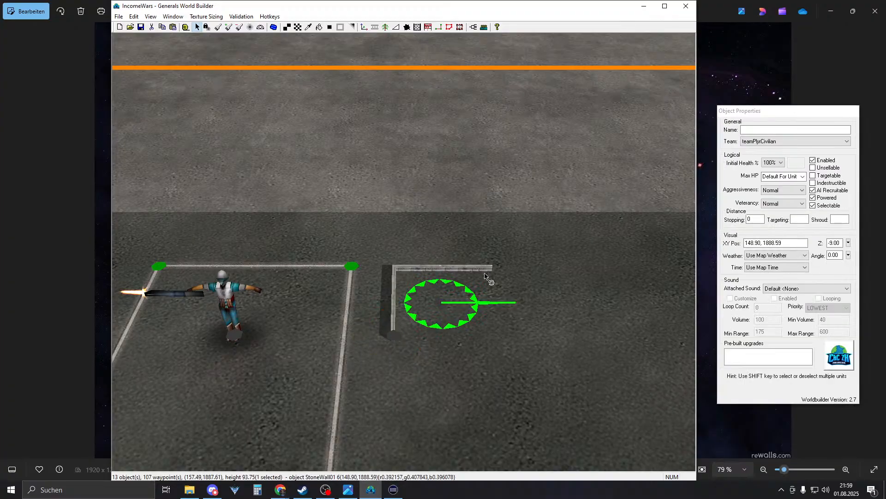
{"action": "left_click_drag", "start_coordinate": [442, 302], "coordinate": [451, 349]}
{"action": "right_click_drag", "start_coordinate": [451, 349], "coordinate": [387, 307]}
{"action": "left_click", "coordinate": [338, 259]}
{"action": "key", "text": "ctrl+c"}
{"action": "key", "text": "ctrl+v"}
{"action": "left_click_drag", "start_coordinate": [333, 272], "coordinate": [429, 337]}
{"action": "right_click", "coordinate": [429, 337]}
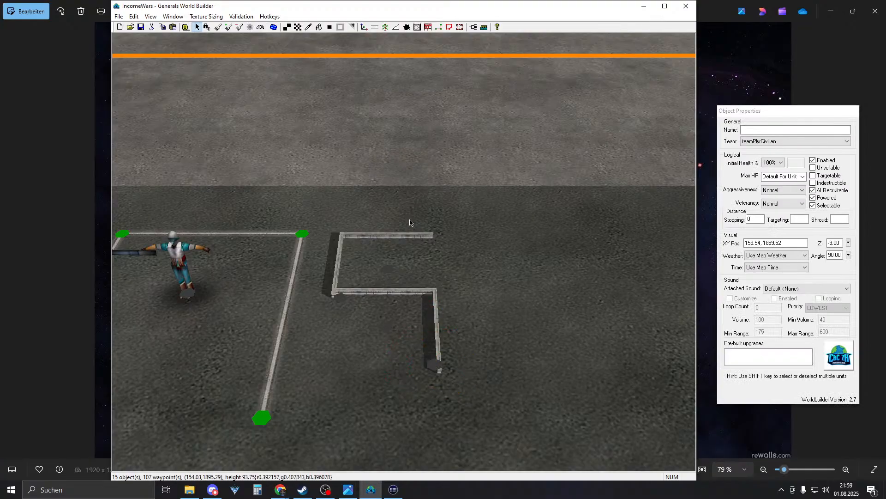
- Duplicate the middle wall piece and set the copy further down
{"action": "left_click", "coordinate": [275, 27]}
{"action": "left_click", "coordinate": [286, 27]}
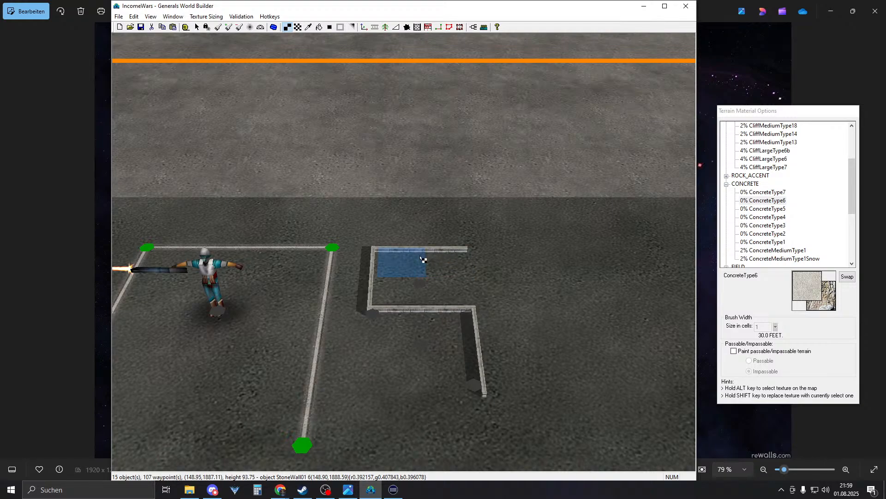
{"action": "right_click", "coordinate": [458, 302]}
{"action": "left_click", "coordinate": [483, 364]}
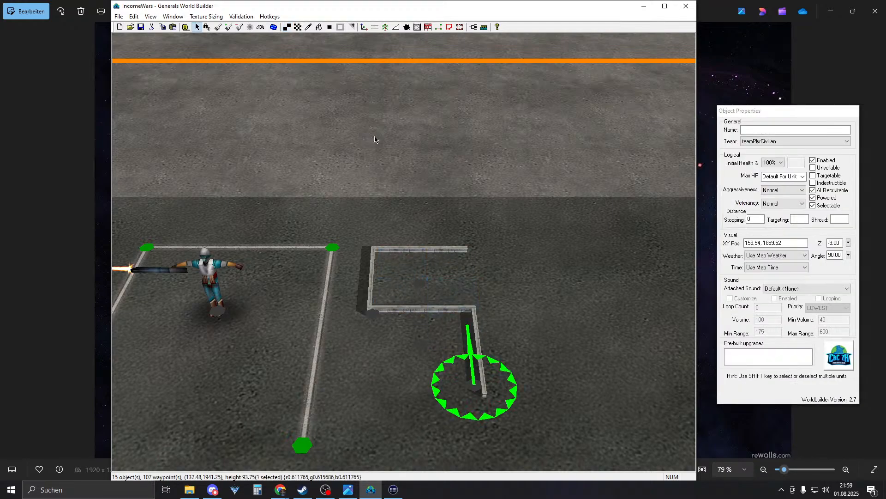
{"action": "left_click", "coordinate": [429, 308]}
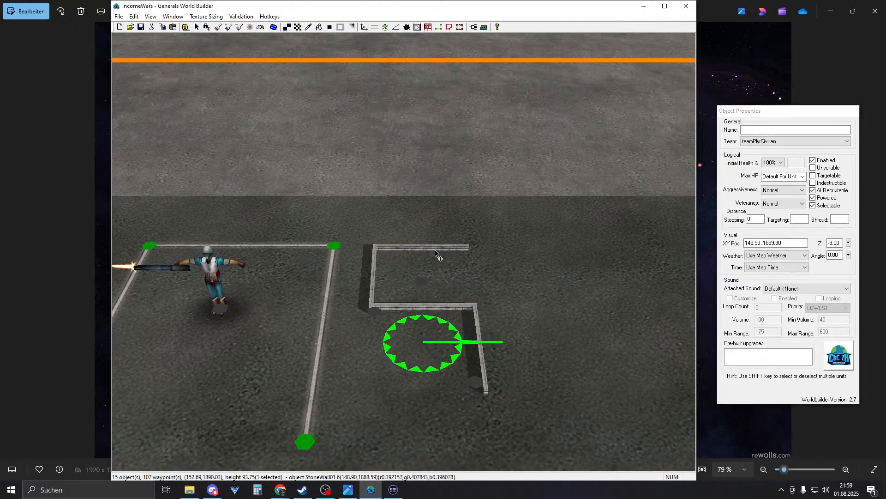
{"action": "right_click_drag", "start_coordinate": [439, 249], "coordinate": [437, 292]}
{"action": "key", "text": "ctrl+v"}
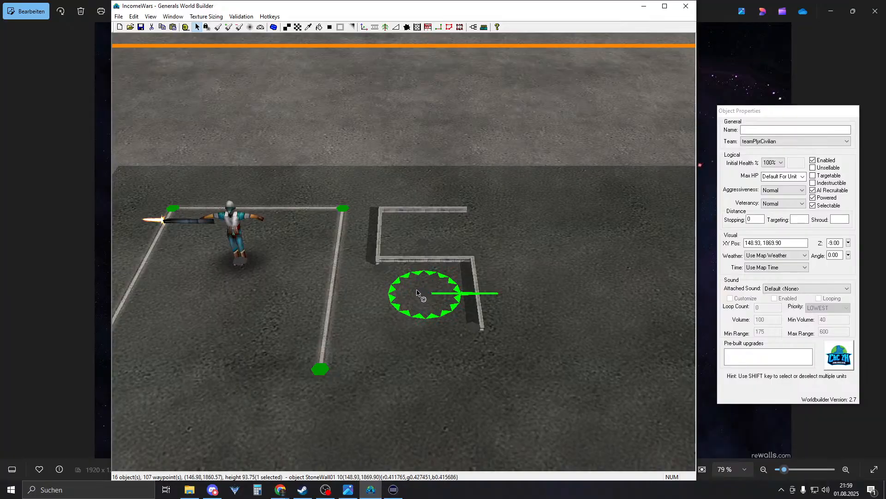
{"action": "left_click_drag", "start_coordinate": [420, 262], "coordinate": [422, 329]}
{"action": "left_click", "coordinate": [500, 303]}
- Move the vertical wall piece off to the right and slot the slanted piece into the gap
{"action": "scroll", "coordinate": [502, 304], "scroll_direction": "down", "scroll_amount": 5}
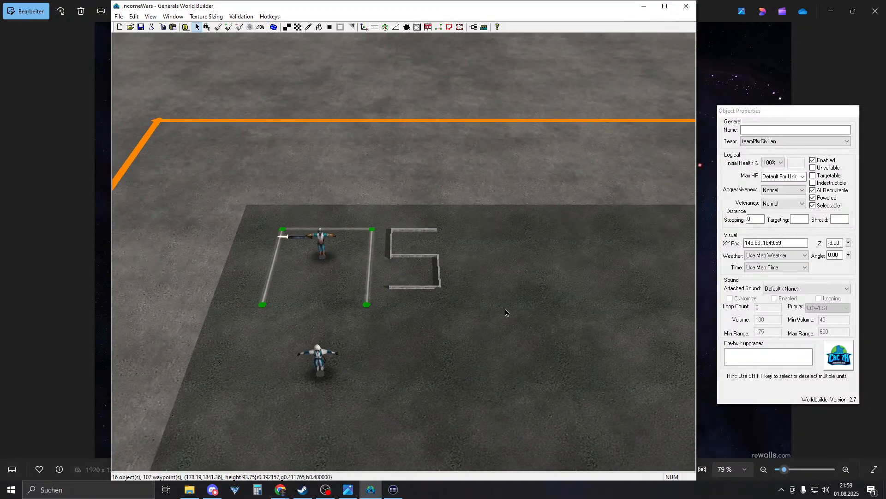
{"action": "scroll", "coordinate": [505, 312], "scroll_direction": "up", "scroll_amount": 2}
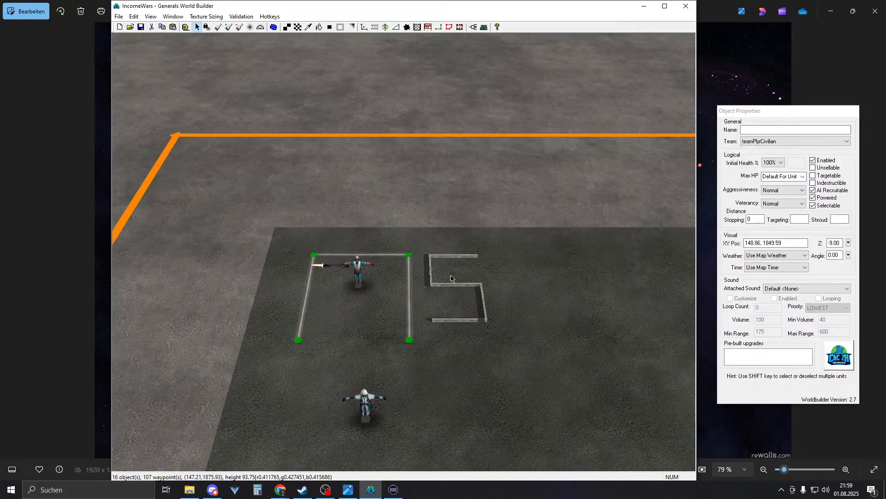
{"action": "scroll", "coordinate": [451, 279], "scroll_direction": "up", "scroll_amount": 1}
{"action": "scroll", "coordinate": [457, 276], "scroll_direction": "up", "scroll_amount": 1}
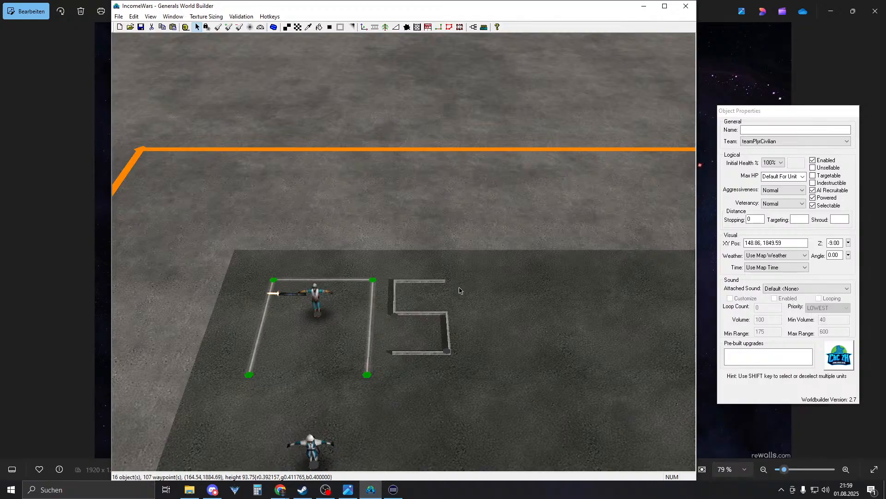
{"action": "left_click_drag", "start_coordinate": [395, 305], "coordinate": [530, 368]}
{"action": "left_click_drag", "start_coordinate": [482, 292], "coordinate": [448, 300]}
{"action": "key", "text": "Escape"}
{"action": "right_click_drag", "start_coordinate": [452, 304], "coordinate": [517, 341]}
{"action": "right_click_drag", "start_coordinate": [403, 271], "coordinate": [496, 365]}
{"action": "scroll", "coordinate": [495, 364], "scroll_direction": "down", "scroll_amount": 1}
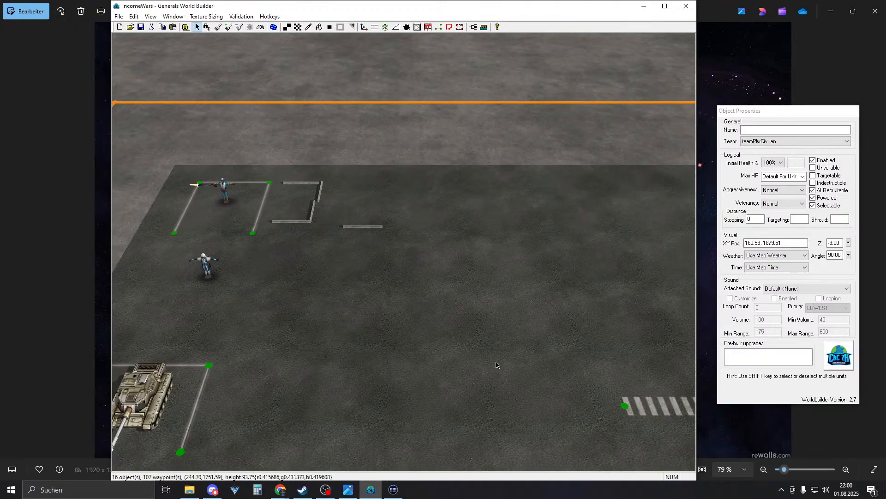
{"action": "scroll", "coordinate": [499, 364], "scroll_direction": "down", "scroll_amount": 3}
{"action": "right_click_drag", "start_coordinate": [380, 241], "coordinate": [281, 289]}
- Open a new untitled Notepad note from Start search 'ed', then minimize it
{"action": "left_click", "coordinate": [10, 492]}
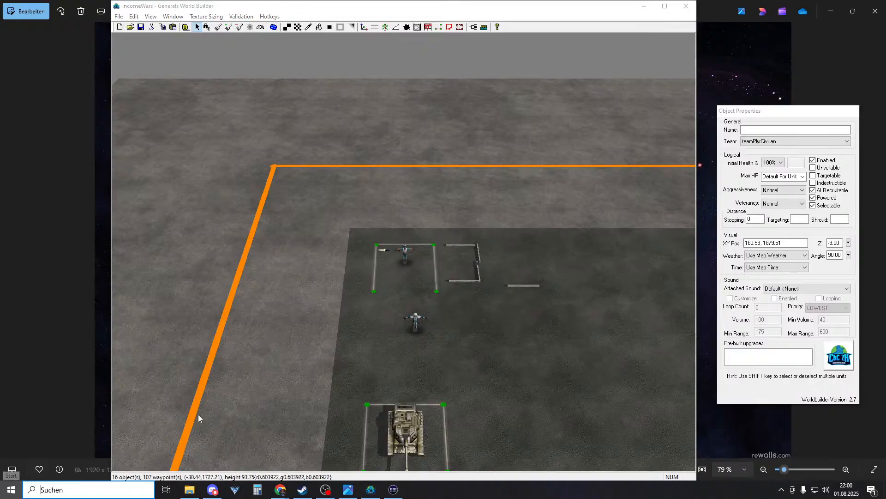
{"action": "type", "text": "ed"}
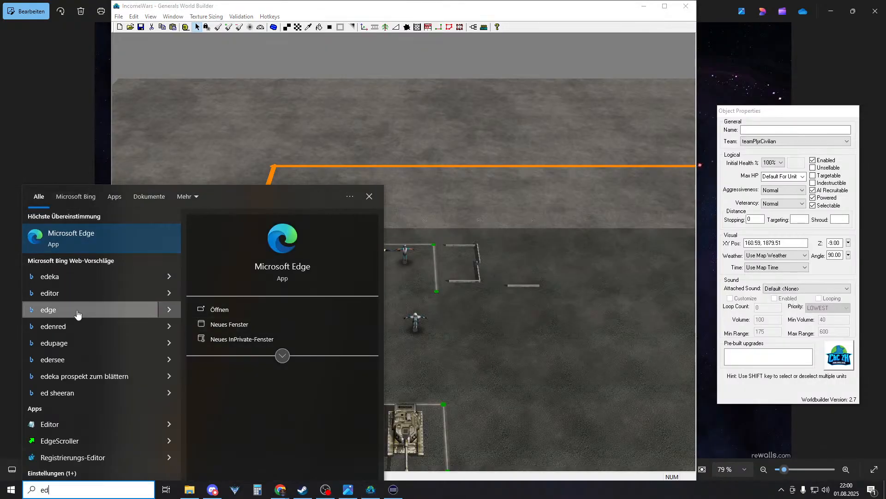
{"action": "left_click", "coordinate": [50, 423]}
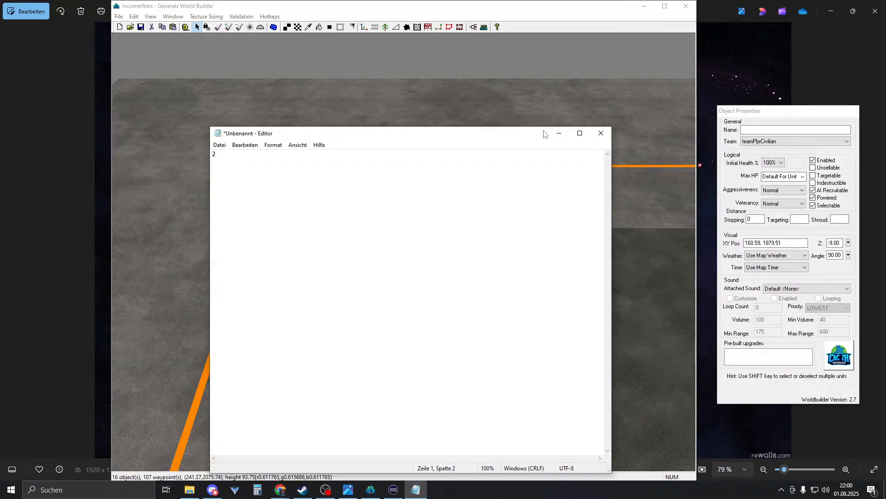
{"action": "left_click", "coordinate": [558, 133]}
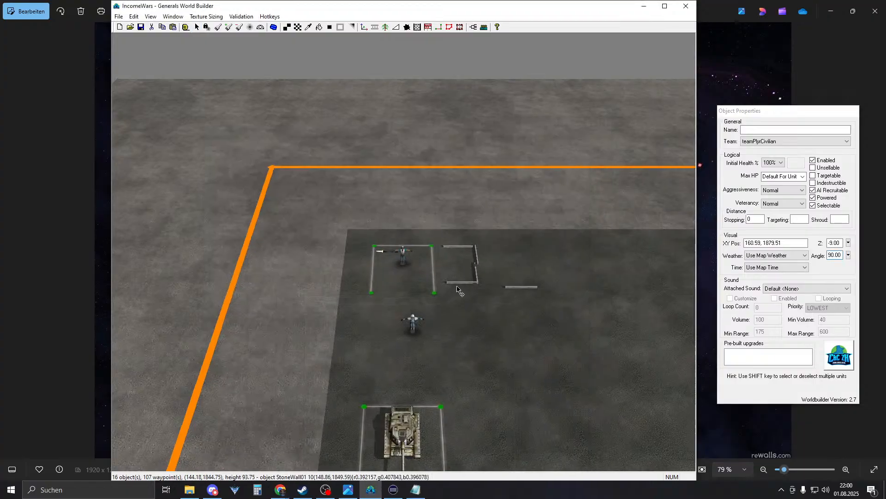
- Set a stone-wall piece's angle to 45 degrees
{"action": "left_click", "coordinate": [463, 300]}
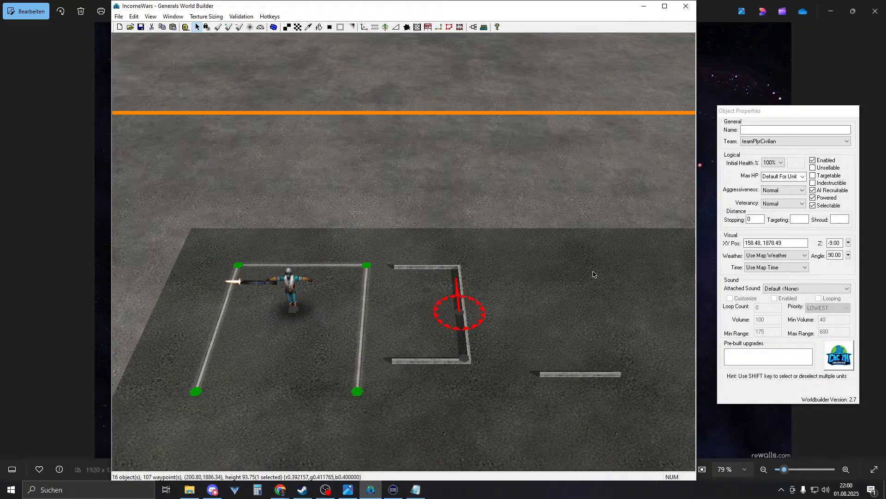
{"action": "left_click", "coordinate": [829, 255]}
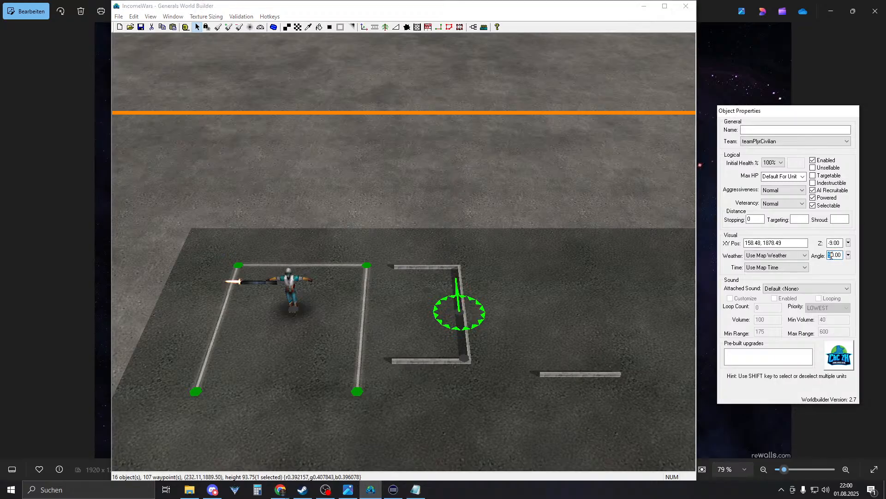
{"action": "type", "text": "45"}
{"action": "key", "text": "Return"}
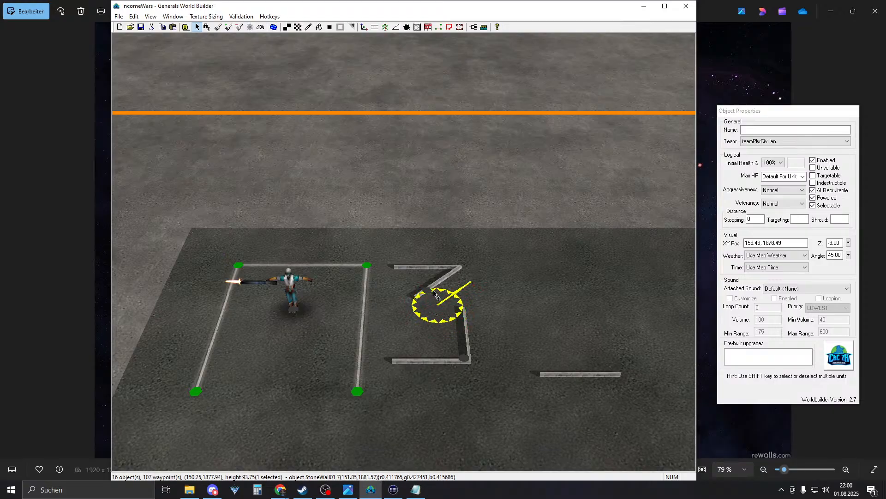
{"action": "left_click", "coordinate": [450, 308]}
- Rotate another wall more steeply and move the diagonal right and down
{"action": "left_click", "coordinate": [438, 301]}
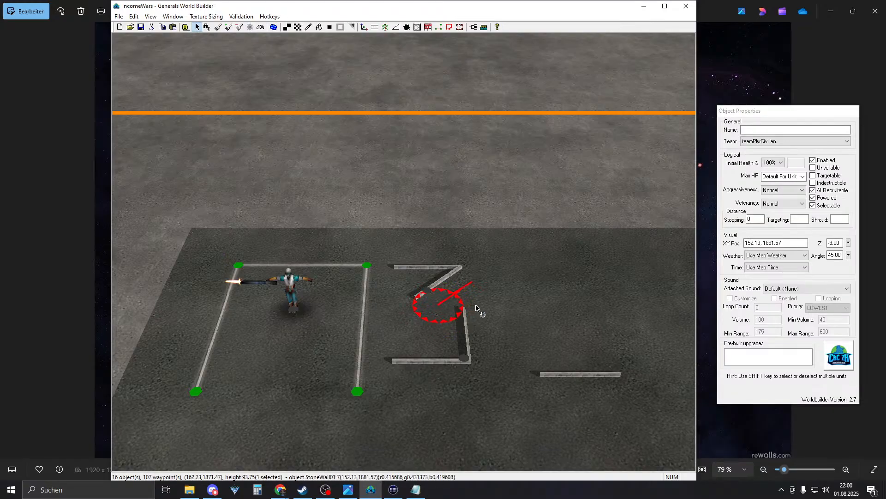
{"action": "left_click", "coordinate": [465, 310]}
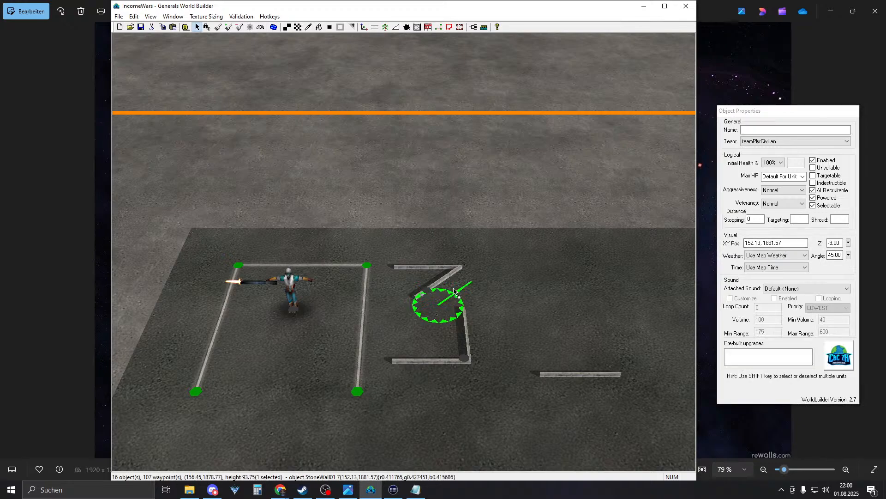
{"action": "left_click_drag", "start_coordinate": [479, 270], "coordinate": [487, 224]}
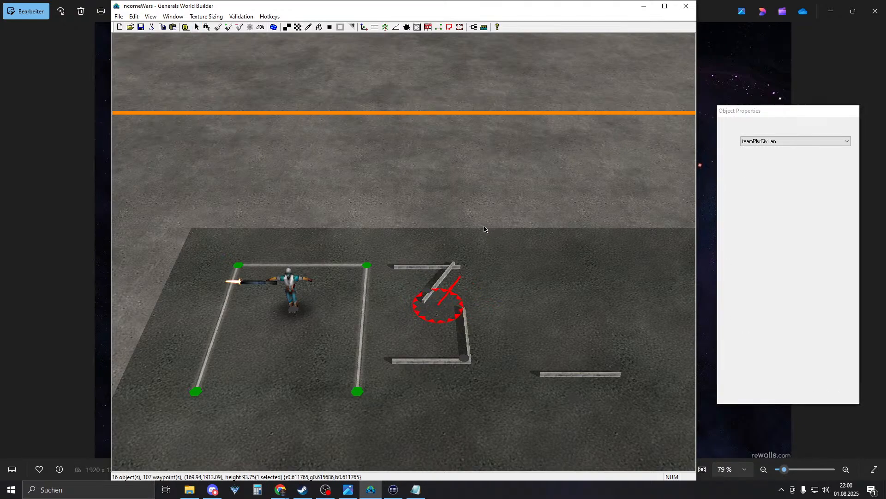
{"action": "left_click_drag", "start_coordinate": [428, 302], "coordinate": [446, 307]}
{"action": "left_click", "coordinate": [482, 318]}
- Box-select the lower wall pieces and delete them
{"action": "right_click_drag", "start_coordinate": [454, 331], "coordinate": [462, 311]}
{"action": "left_click_drag", "start_coordinate": [423, 372], "coordinate": [479, 314]}
{"action": "key", "text": "Delete"}
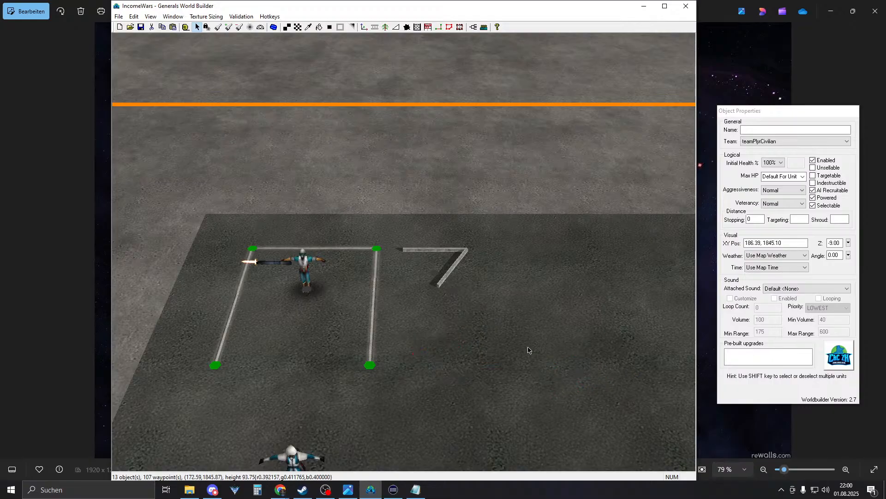
- Extend the diagonal with a wall copy placed down-left
{"action": "left_click", "coordinate": [466, 295]}
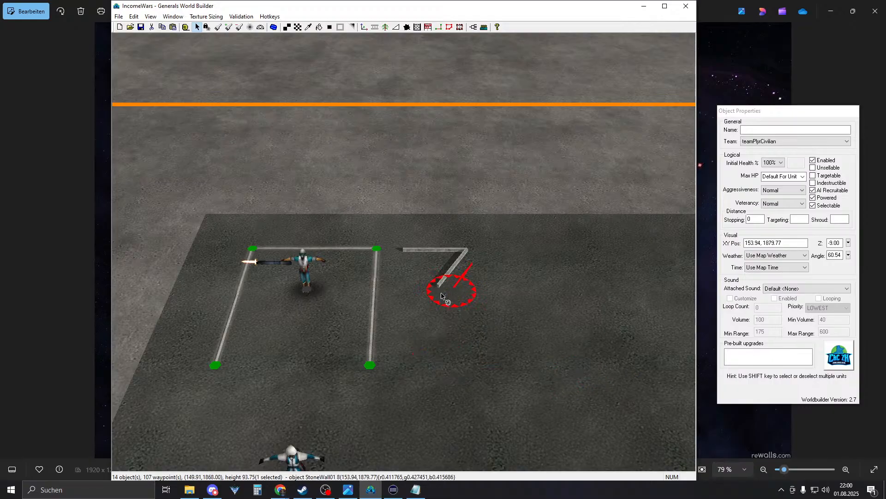
{"action": "right_click_drag", "start_coordinate": [463, 243], "coordinate": [461, 285]}
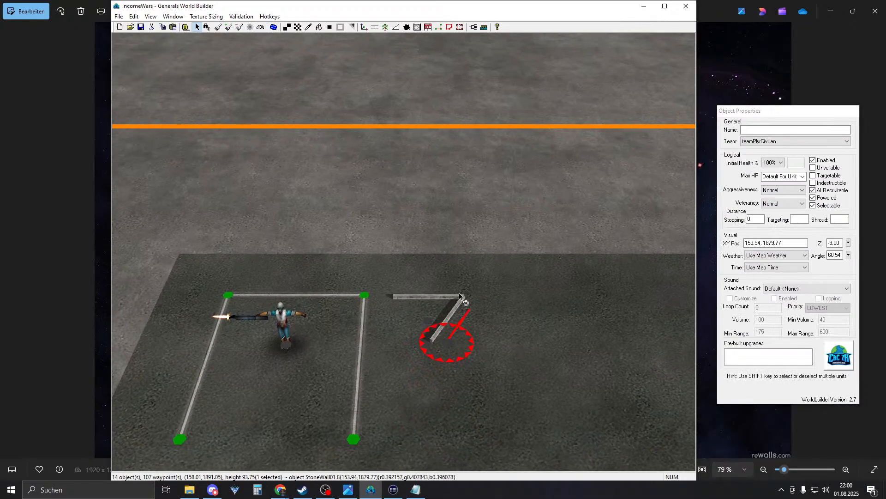
{"action": "left_click_drag", "start_coordinate": [449, 327], "coordinate": [416, 374]}
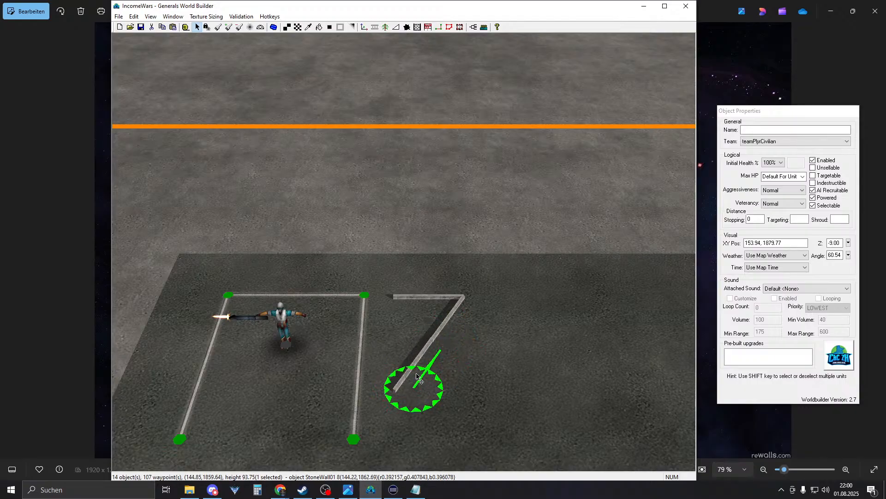
{"action": "right_click", "coordinate": [418, 374]}
{"action": "left_click", "coordinate": [436, 296]}
{"action": "right_click", "coordinate": [426, 326]}
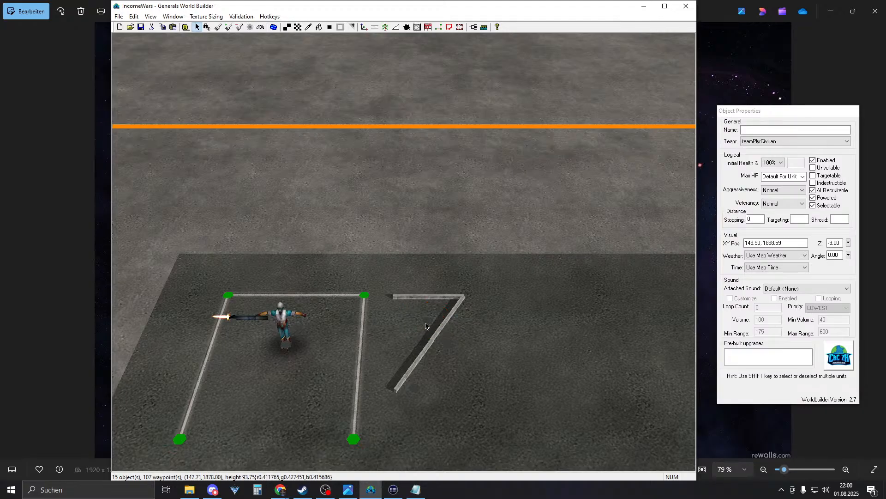
- Move a spare wall down as the Z's bottom stroke and restore the Notepad note
{"action": "left_click", "coordinate": [430, 316]}
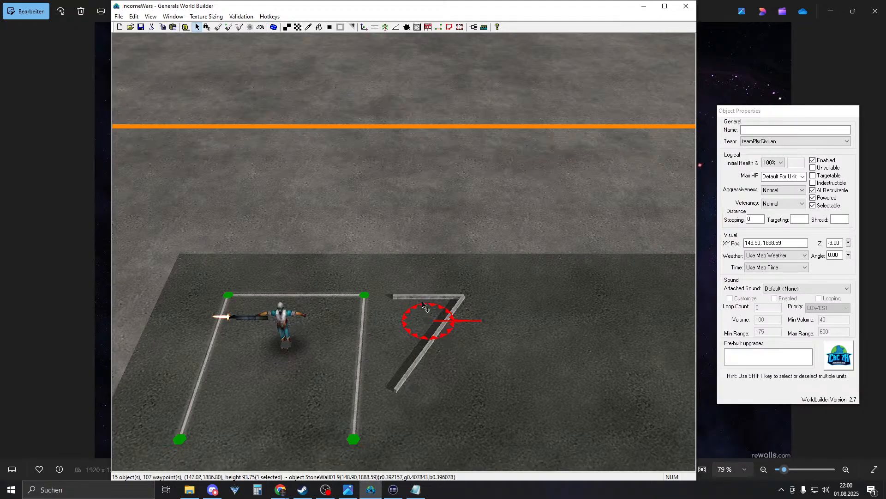
{"action": "left_click_drag", "start_coordinate": [422, 305], "coordinate": [430, 398]}
{"action": "right_click", "coordinate": [451, 391]}
{"action": "right_click_drag", "start_coordinate": [496, 413], "coordinate": [508, 364]}
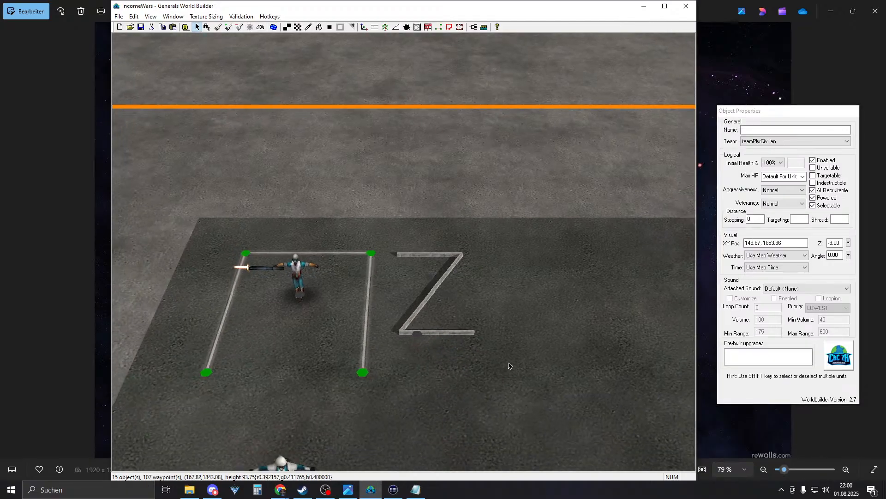
{"action": "right_click_drag", "start_coordinate": [434, 379], "coordinate": [428, 406]}
{"action": "left_click", "coordinate": [424, 493]}
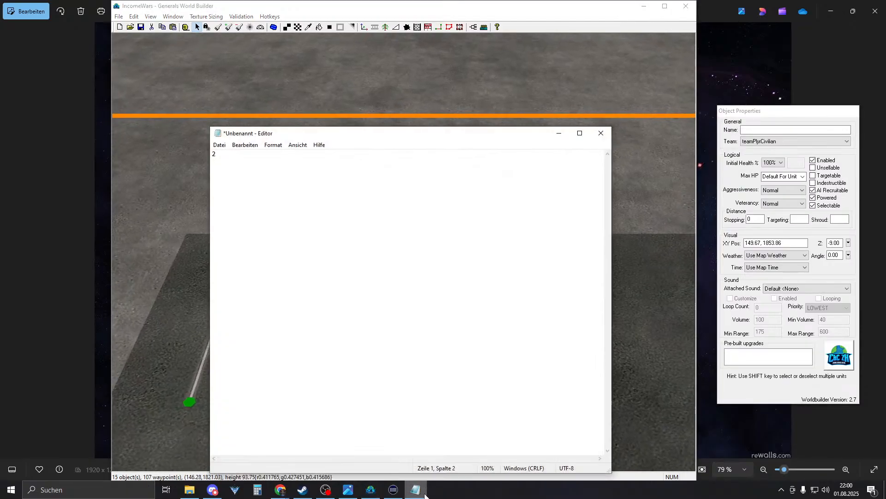
- Lower the Z's top wall, turn it parallel to the diagonal and reposition the short wall
{"action": "left_click", "coordinate": [424, 494]}
{"action": "right_click_drag", "start_coordinate": [425, 283], "coordinate": [407, 317]}
{"action": "left_click_drag", "start_coordinate": [403, 312], "coordinate": [401, 322]}
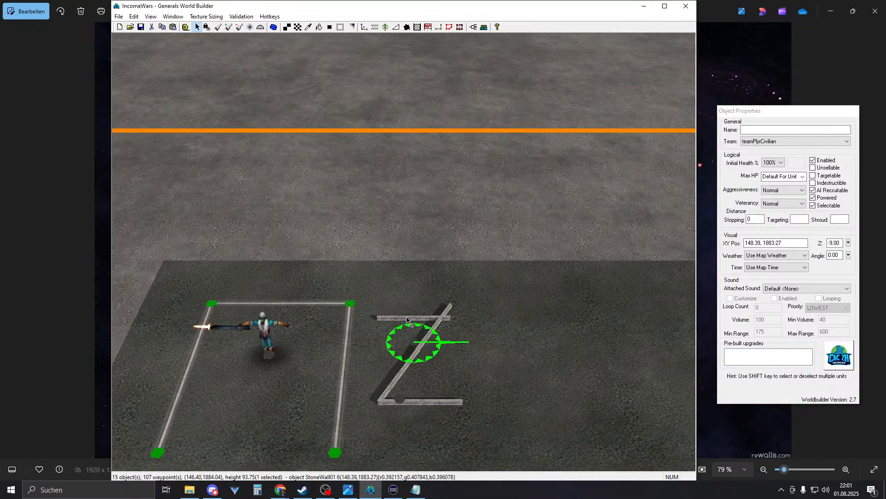
{"action": "left_click_drag", "start_coordinate": [462, 331], "coordinate": [443, 270]}
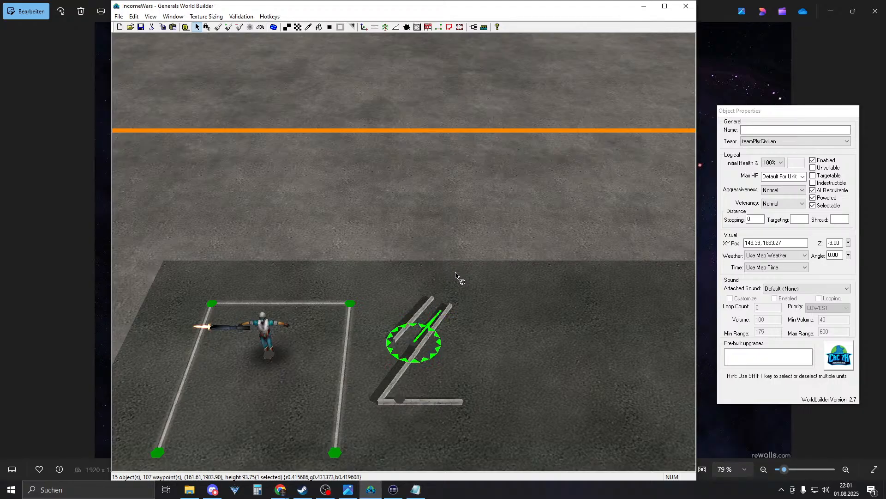
{"action": "left_click", "coordinate": [398, 333]}
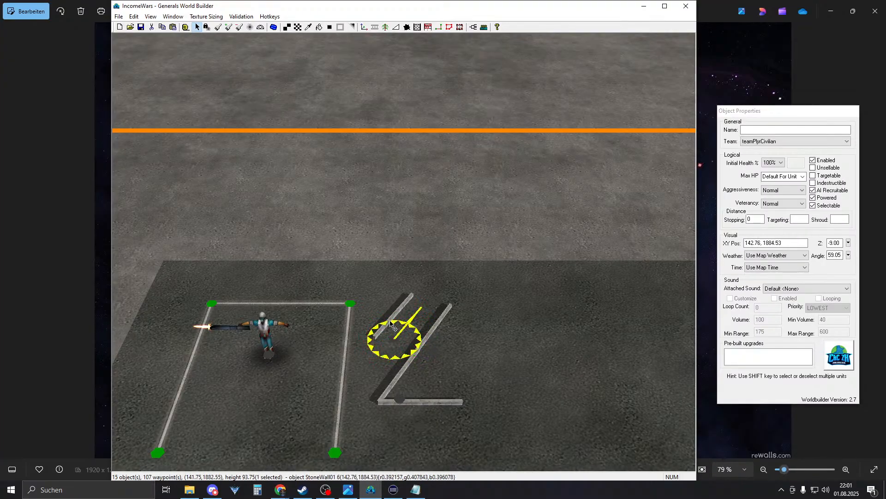
{"action": "left_click_drag", "start_coordinate": [395, 321], "coordinate": [396, 322]}
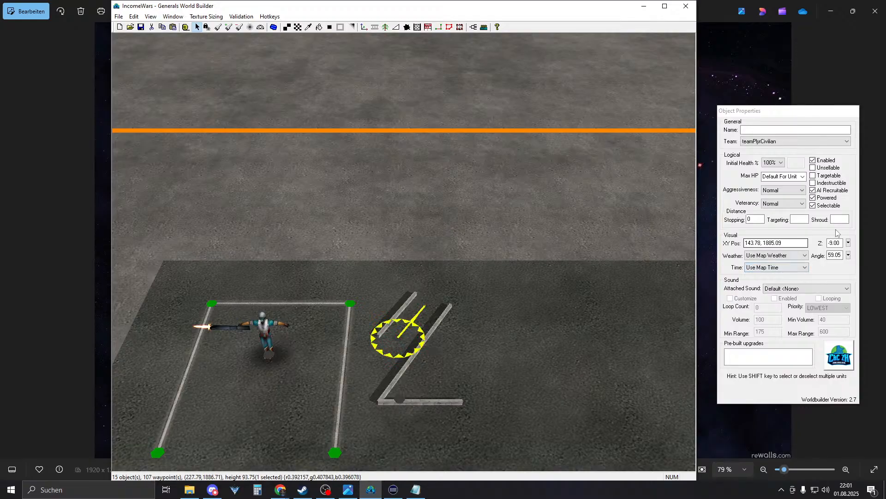
{"action": "left_click_drag", "start_coordinate": [830, 256], "coordinate": [858, 258]}
{"action": "left_click", "coordinate": [588, 301]}
- Move the bottom wall to the top, then angle the top wall to -32.22 and pull it down
{"action": "right_click_drag", "start_coordinate": [450, 279], "coordinate": [470, 300]}
{"action": "left_click", "coordinate": [451, 372]}
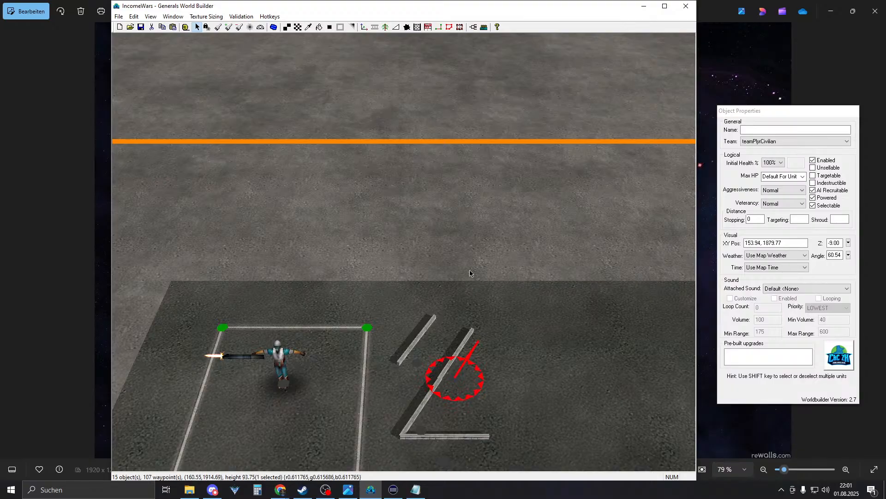
{"action": "left_click", "coordinate": [459, 446]}
{"action": "left_click_drag", "start_coordinate": [448, 457], "coordinate": [464, 347]}
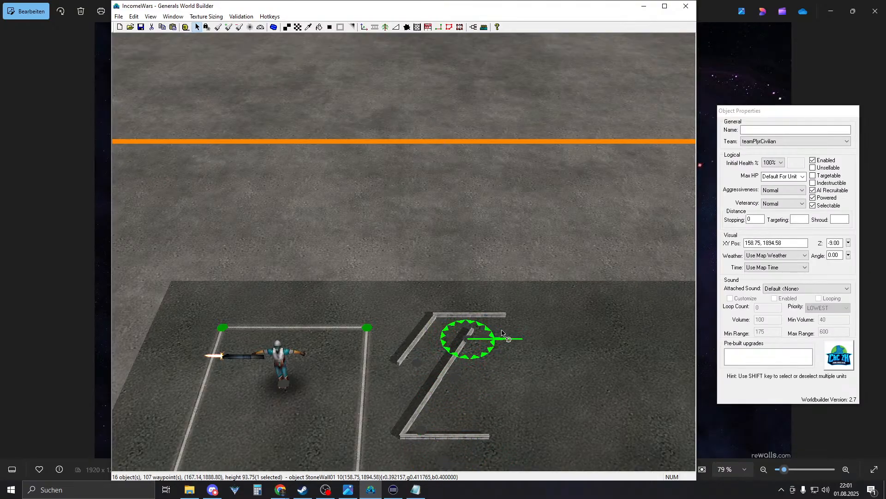
{"action": "left_click", "coordinate": [481, 341]}
{"action": "left_click", "coordinate": [468, 343]}
{"action": "left_click", "coordinate": [468, 322]}
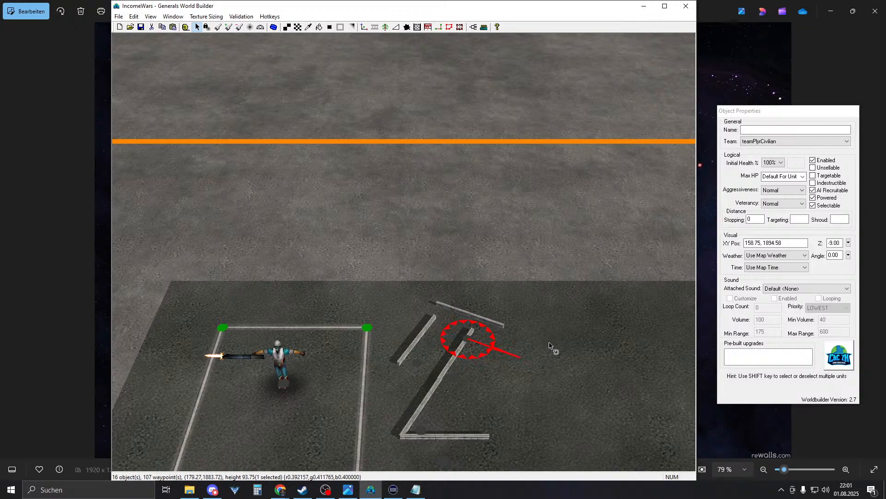
{"action": "left_click_drag", "start_coordinate": [554, 353], "coordinate": [555, 352]}
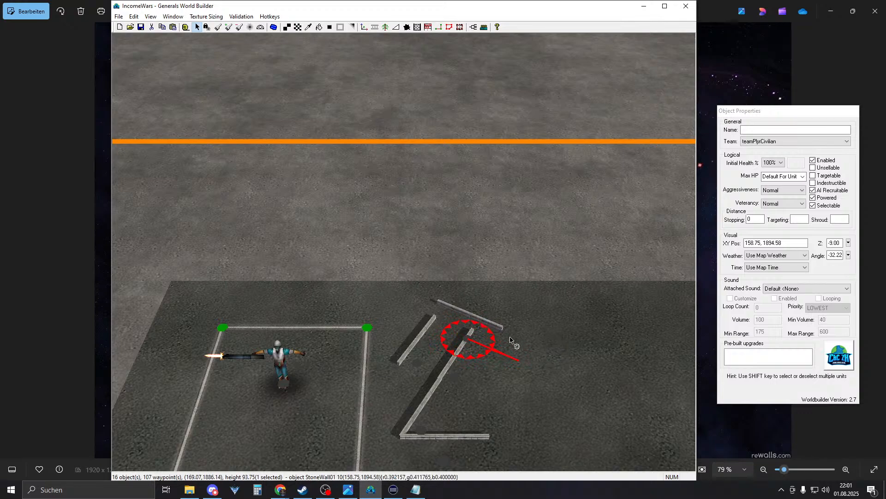
{"action": "left_click_drag", "start_coordinate": [473, 342], "coordinate": [475, 364]}
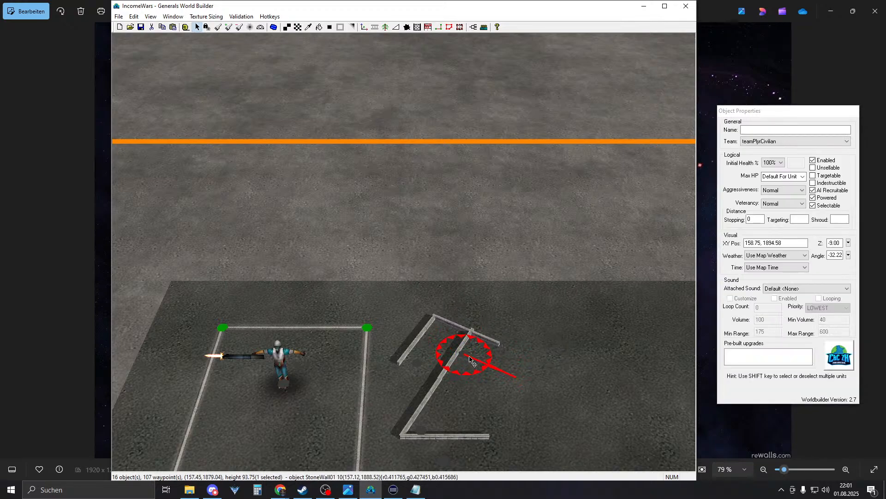
- Box-select three wall segments of the 2 and shift them right and down
{"action": "right_click_drag", "start_coordinate": [521, 412], "coordinate": [475, 346]}
{"action": "left_click_drag", "start_coordinate": [374, 405], "coordinate": [438, 310]}
{"action": "left_click_drag", "start_coordinate": [371, 425], "coordinate": [411, 336]}
{"action": "left_click", "coordinate": [411, 336]}
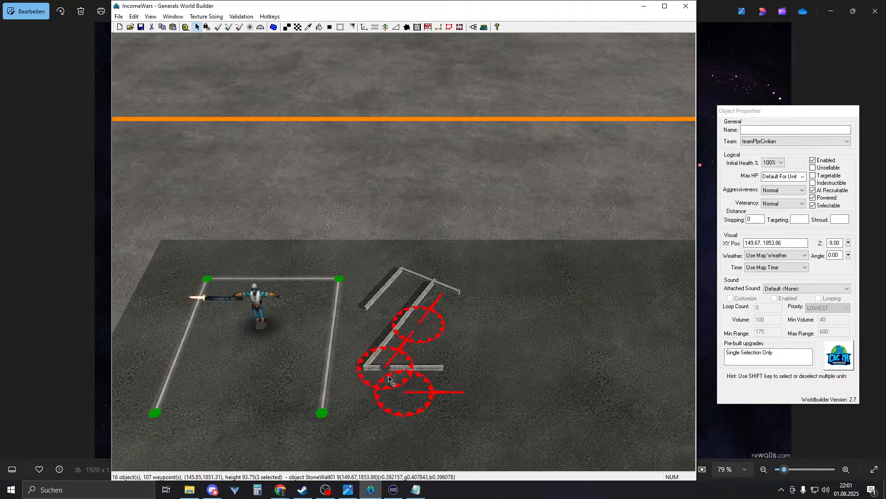
{"action": "left_click_drag", "start_coordinate": [390, 381], "coordinate": [418, 393]}
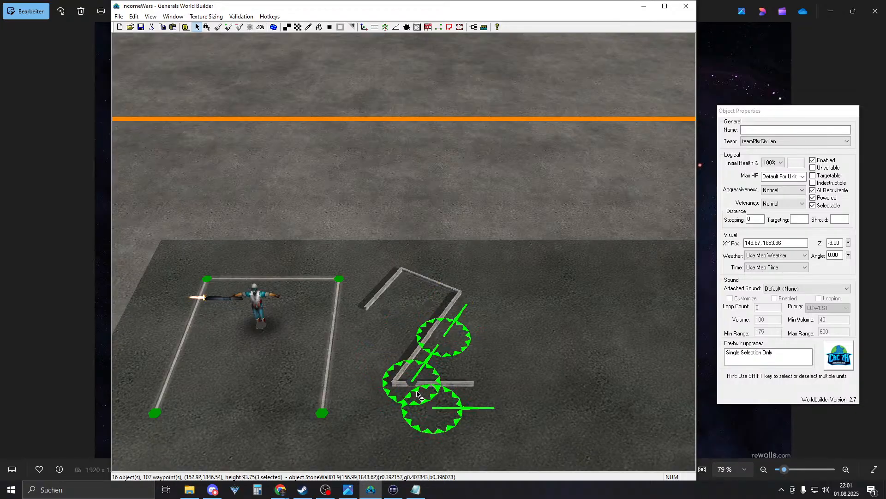
{"action": "right_click", "coordinate": [454, 316]}
{"action": "right_click_drag", "start_coordinate": [455, 316], "coordinate": [454, 362]}
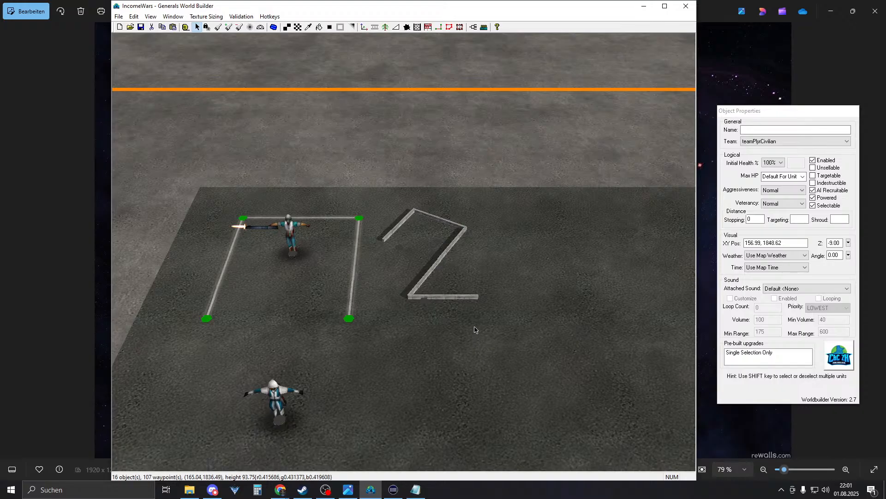
{"action": "right_click_drag", "start_coordinate": [479, 330], "coordinate": [478, 289]}
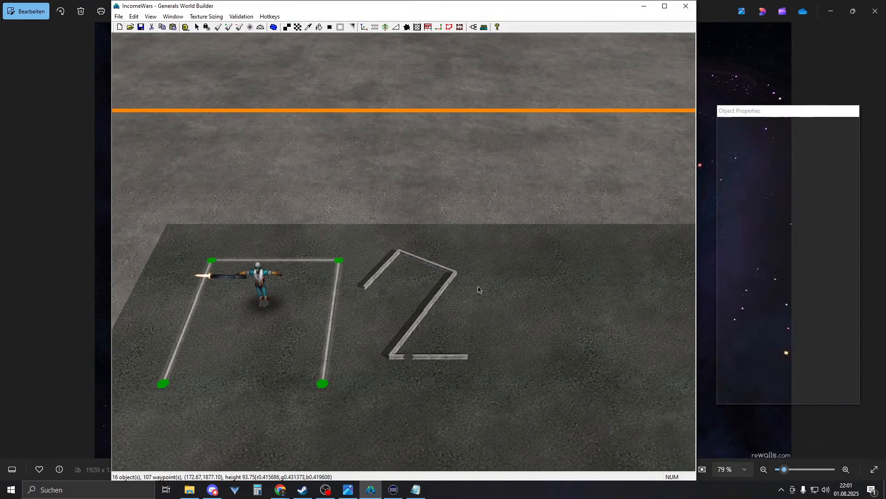
{"action": "scroll", "coordinate": [481, 321], "scroll_direction": "down", "scroll_amount": 5}
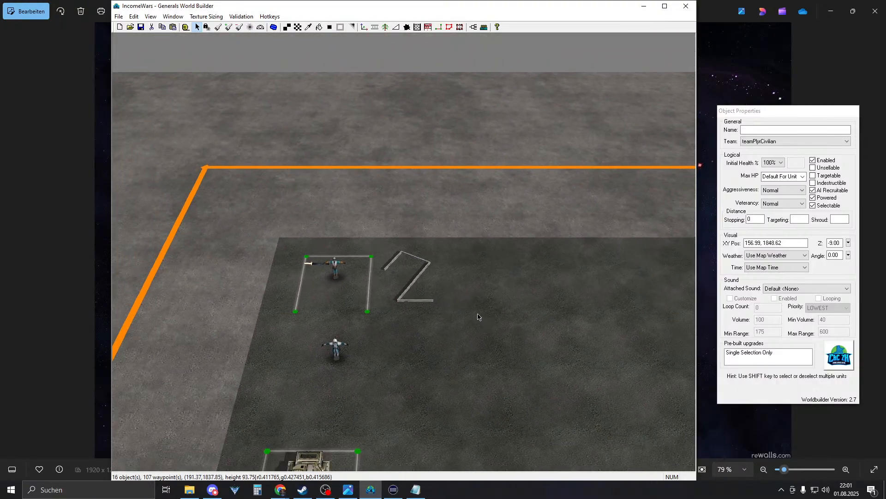
{"action": "right_click_drag", "start_coordinate": [478, 317], "coordinate": [608, 490]}
{"action": "right_click_drag", "start_coordinate": [476, 286], "coordinate": [428, 273]}
{"action": "scroll", "coordinate": [428, 273], "scroll_direction": "up", "scroll_amount": 2}
{"action": "scroll", "coordinate": [443, 258], "scroll_direction": "up", "scroll_amount": 2}
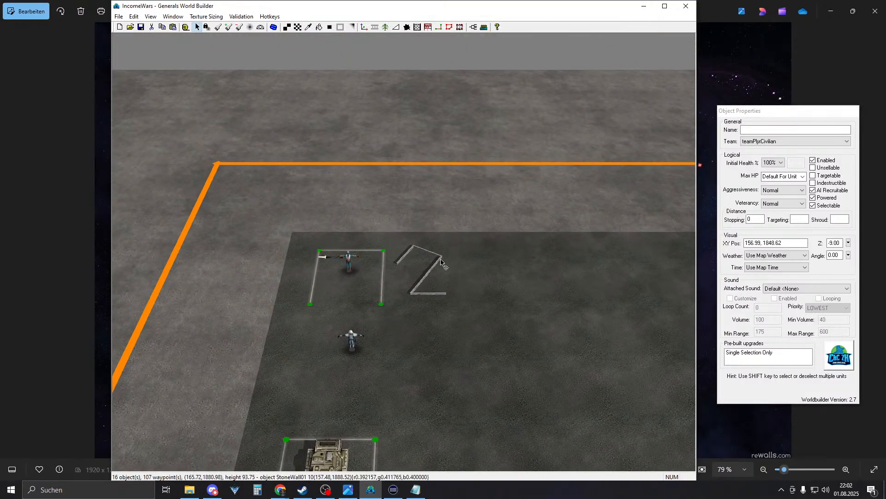
{"action": "scroll", "coordinate": [443, 260], "scroll_direction": "down", "scroll_amount": 2}
{"action": "scroll", "coordinate": [408, 286], "scroll_direction": "up", "scroll_amount": 1}
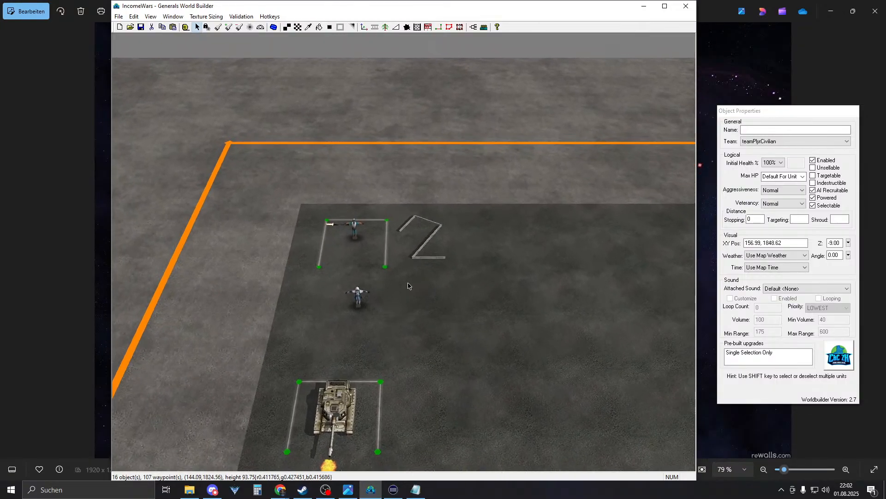
{"action": "scroll", "coordinate": [415, 280], "scroll_direction": "up", "scroll_amount": 1}
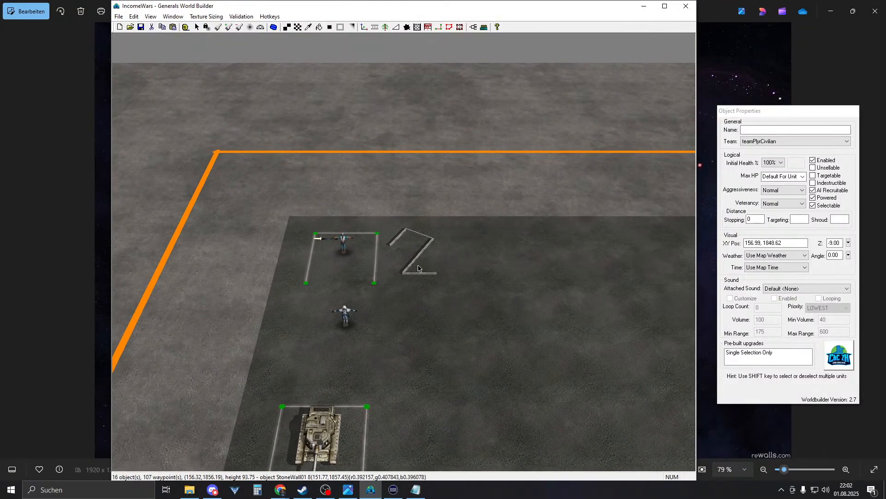
{"action": "scroll", "coordinate": [427, 272], "scroll_direction": "up", "scroll_amount": 1}
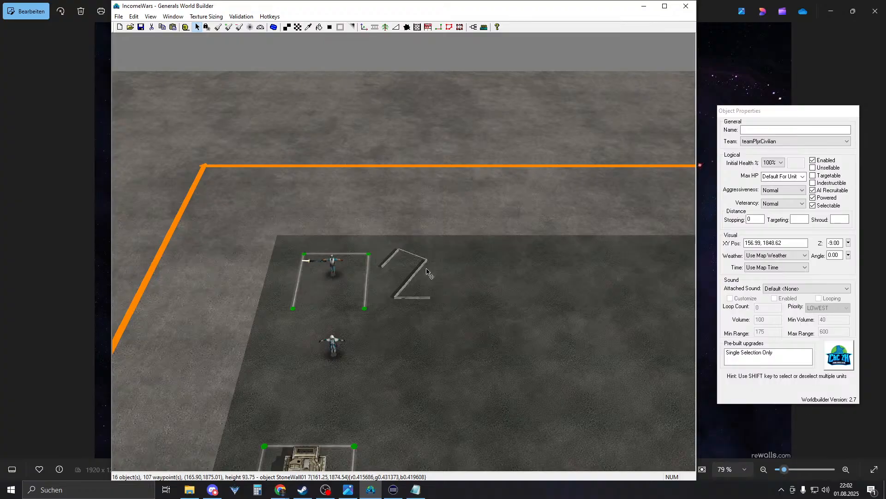
{"action": "right_click_drag", "start_coordinate": [426, 269], "coordinate": [392, 299]}
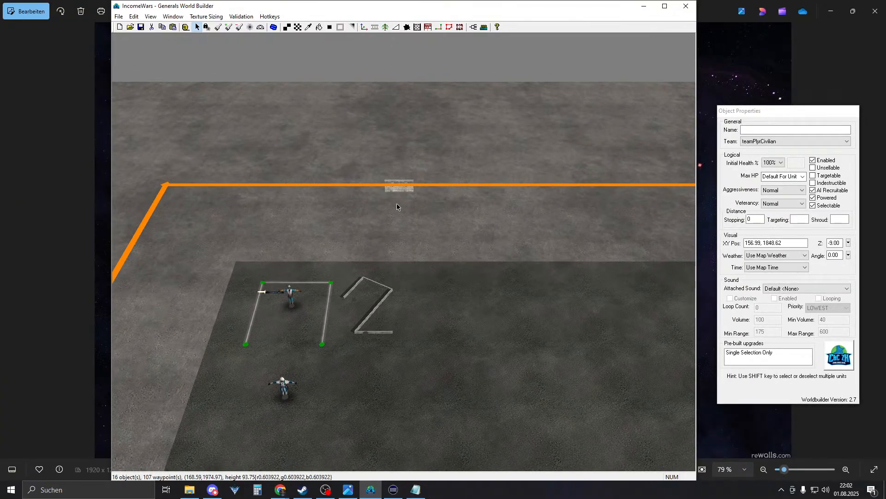
{"action": "scroll", "coordinate": [406, 347], "scroll_direction": "up", "scroll_amount": 2}
- Move a stone-wall piece to the right of the 2 and set its Angle to 90
{"action": "scroll", "coordinate": [406, 349], "scroll_direction": "up", "scroll_amount": 2}
{"action": "left_click", "coordinate": [358, 351]}
{"action": "right_click_drag", "start_coordinate": [377, 294], "coordinate": [411, 292]}
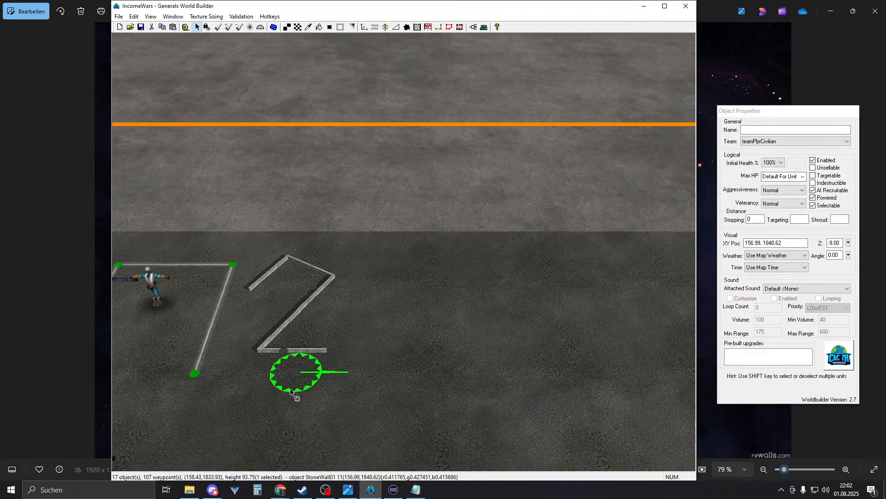
{"action": "left_click_drag", "start_coordinate": [287, 358], "coordinate": [408, 316]}
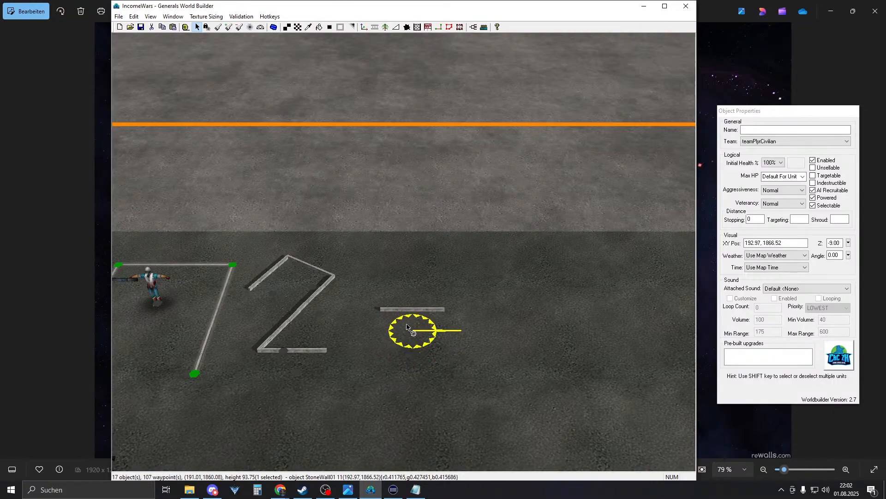
{"action": "left_click", "coordinate": [831, 255]}
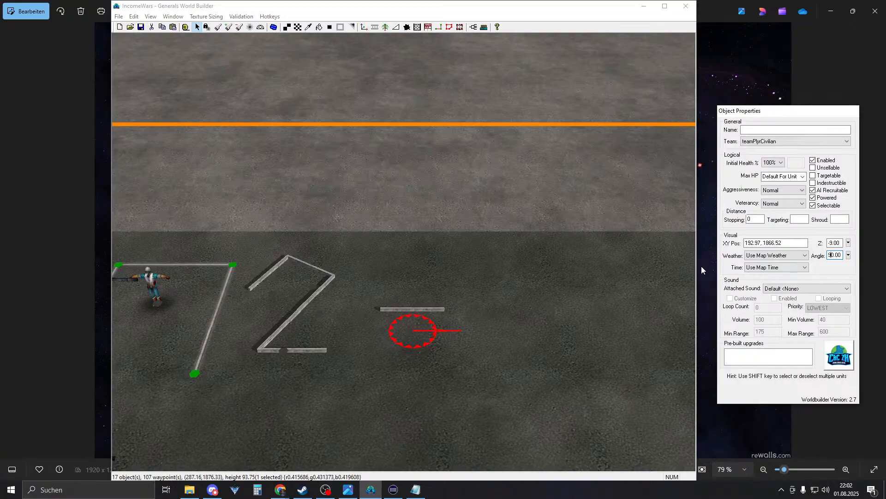
{"action": "type", "text": "9"}
{"action": "left_click", "coordinate": [650, 256]}
- Duplicate the vertical wall and place the copy to its right as the 0's other side
{"action": "left_click", "coordinate": [405, 340]}
{"action": "left_click_drag", "start_coordinate": [412, 329], "coordinate": [411, 318]}
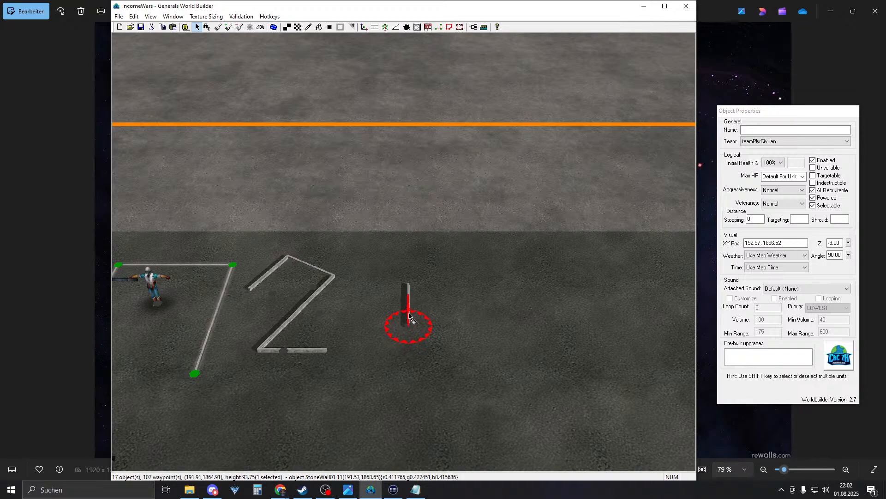
{"action": "right_click_drag", "start_coordinate": [408, 314], "coordinate": [463, 277]}
{"action": "key", "text": "ctrl+c"}
{"action": "key", "text": "ctrl+v"}
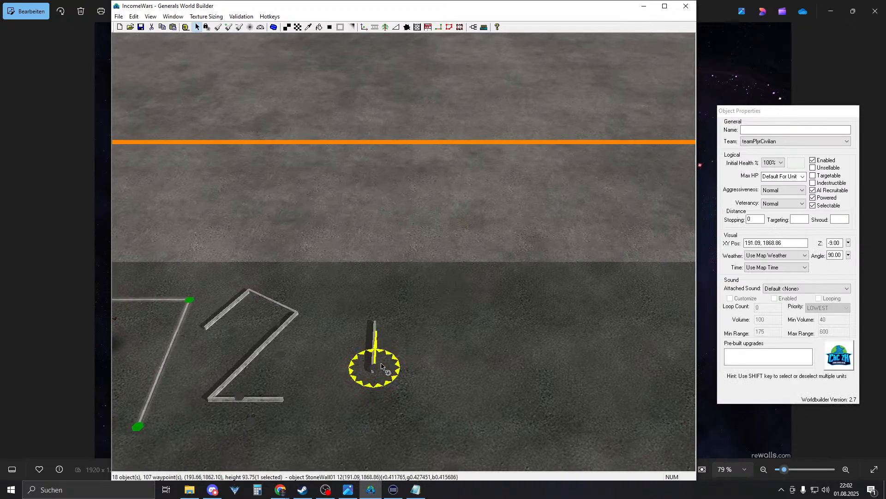
{"action": "left_click_drag", "start_coordinate": [368, 362], "coordinate": [421, 363]}
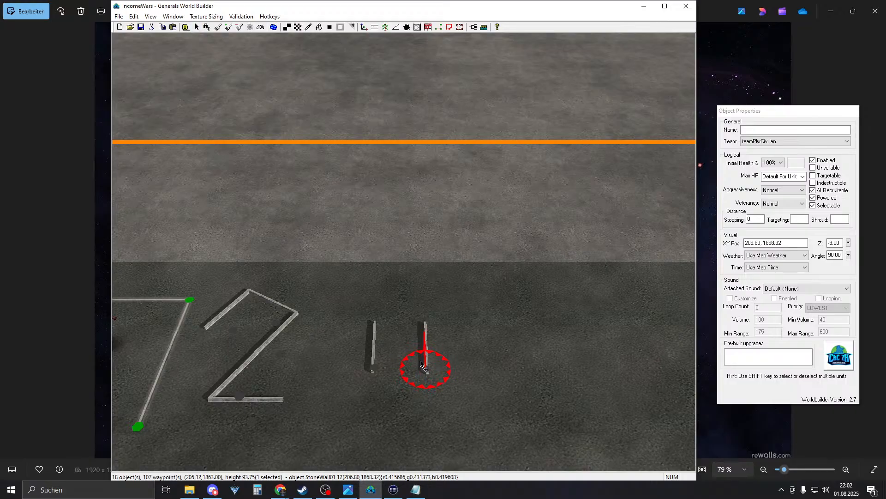
{"action": "left_click", "coordinate": [384, 363]}
- Copy the 2's bottom wall as the 0's base, undo a tilt, and seat both sides on it
{"action": "left_click", "coordinate": [258, 400]}
{"action": "key", "text": "ctrl+c"}
{"action": "key", "text": "ctrl+v"}
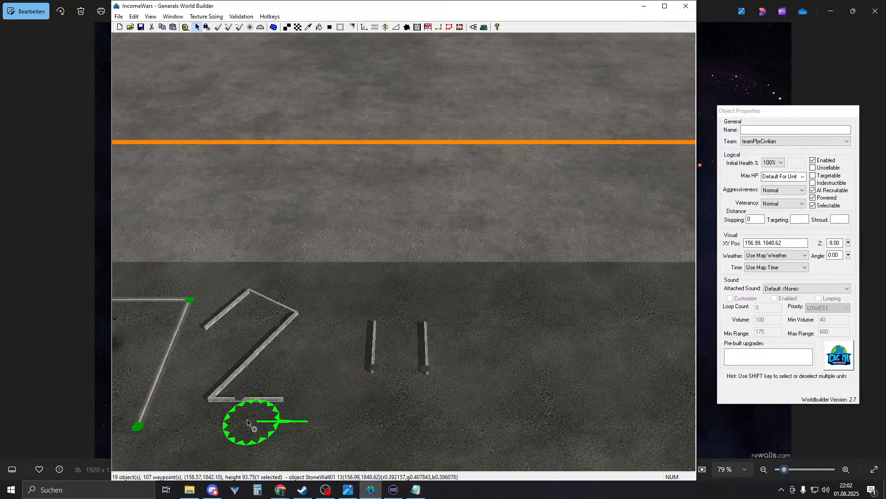
{"action": "left_click_drag", "start_coordinate": [248, 420], "coordinate": [384, 394]}
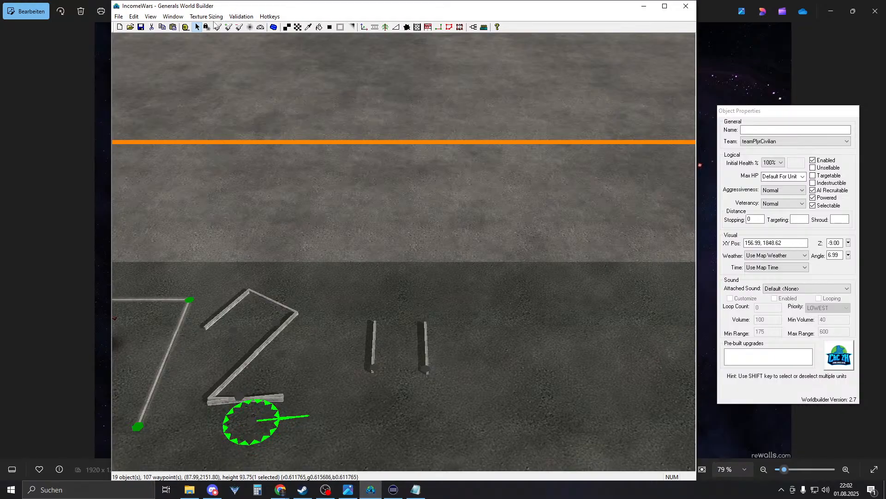
{"action": "left_click", "coordinate": [134, 16]}
{"action": "left_click", "coordinate": [140, 27]}
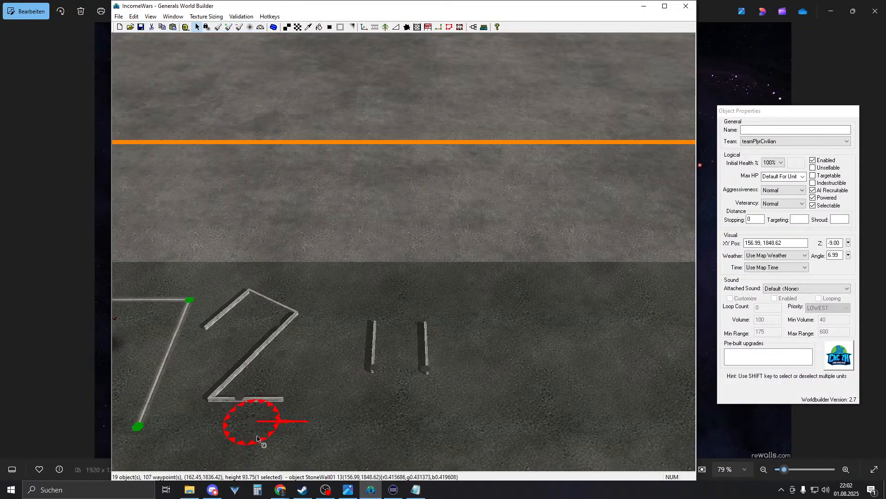
{"action": "left_click_drag", "start_coordinate": [248, 413], "coordinate": [373, 411]}
{"action": "right_click_drag", "start_coordinate": [372, 409], "coordinate": [311, 362]}
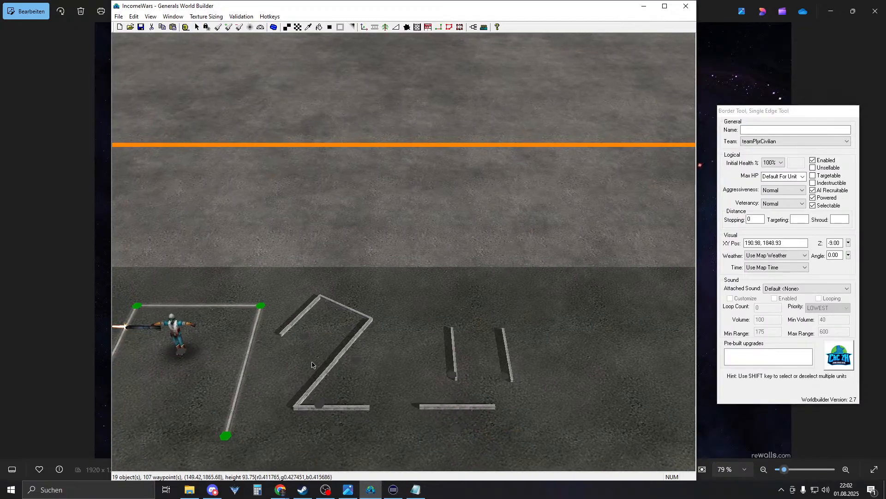
{"action": "left_click_drag", "start_coordinate": [449, 378], "coordinate": [420, 402]}
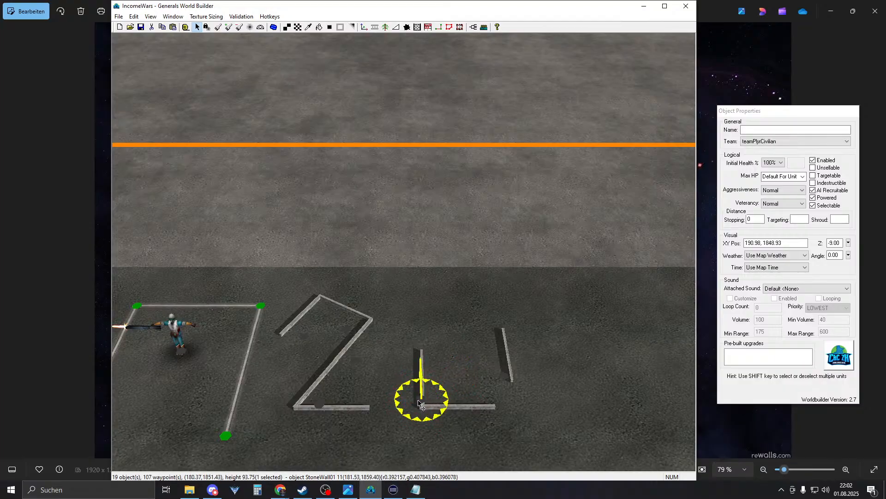
{"action": "left_click_drag", "start_coordinate": [508, 374], "coordinate": [492, 398]}
- Copy both vertical walls and stack the copies above to lengthen the 0's sides
{"action": "right_click_drag", "start_coordinate": [492, 266], "coordinate": [462, 270]}
{"action": "left_click", "coordinate": [386, 403]}
{"action": "left_click", "coordinate": [382, 346]}
{"action": "left_click_drag", "start_coordinate": [475, 411], "coordinate": [475, 410]}
{"action": "scroll", "coordinate": [461, 404], "scroll_direction": "up", "scroll_amount": 6}
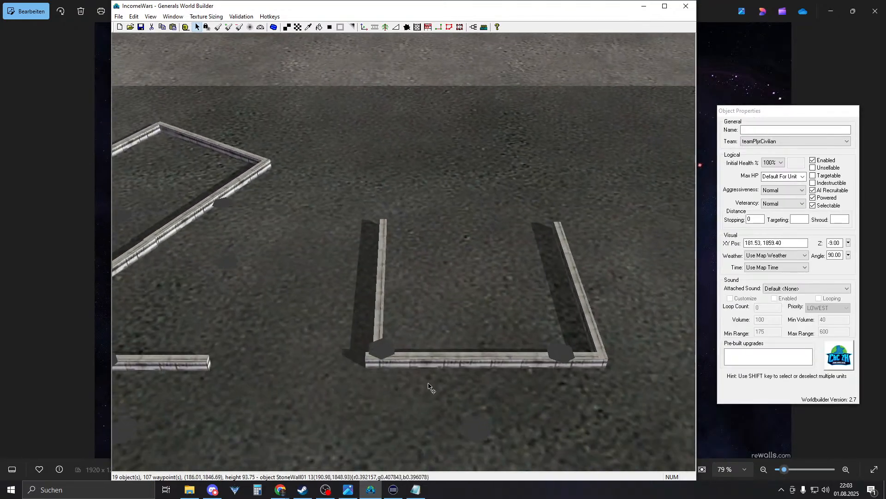
{"action": "left_click", "coordinate": [385, 352]}
{"action": "left_click_drag", "start_coordinate": [334, 372], "coordinate": [608, 344]}
{"action": "key", "text": "ctrl+c"}
{"action": "key", "text": "ctrl+v"}
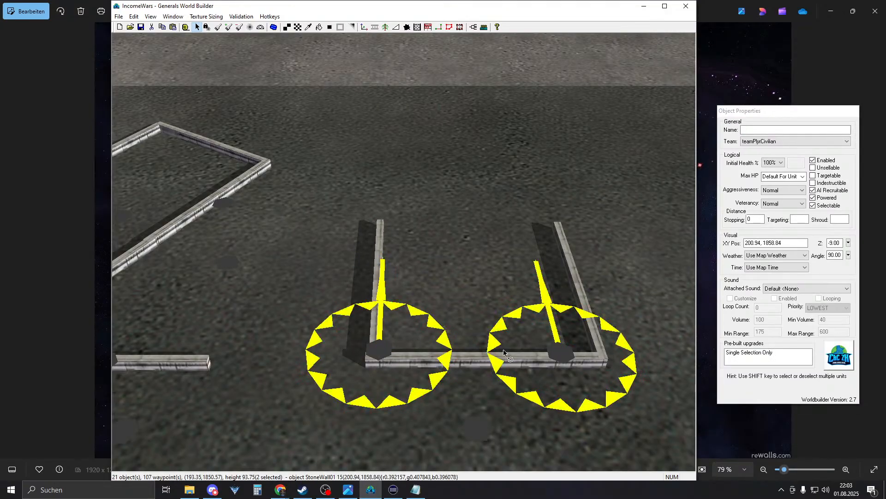
{"action": "scroll", "coordinate": [383, 349], "scroll_direction": "down", "scroll_amount": 5}
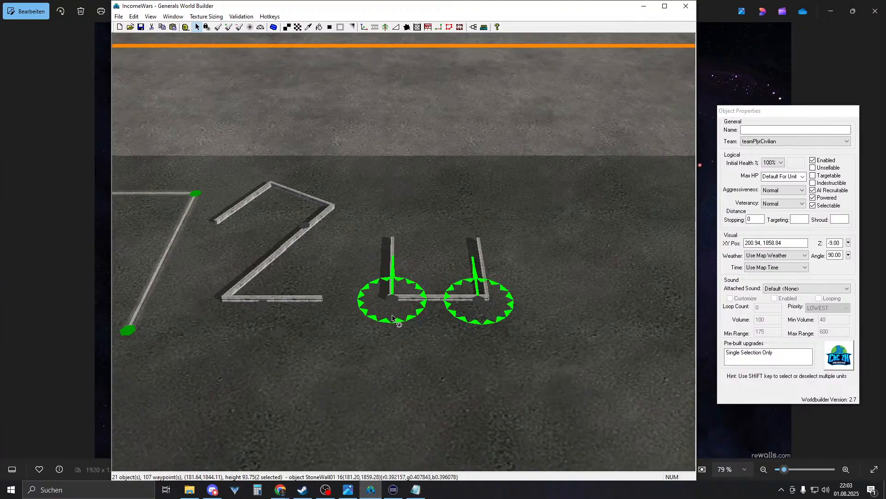
{"action": "mouse_move", "coordinate": [394, 273]}
{"action": "left_mouse_down"}
{"action": "mouse_move", "coordinate": [393, 248]}
{"action": "mouse_move", "coordinate": [396, 271]}
{"action": "mouse_move", "coordinate": [392, 258]}
{"action": "left_mouse_up"}
{"action": "left_click", "coordinate": [436, 256]}
- Copy the base wall and move it to the top to close the rectangular 0
{"action": "right_click_drag", "start_coordinate": [436, 256], "coordinate": [452, 276]}
{"action": "left_click", "coordinate": [418, 457]}
{"action": "right_click_drag", "start_coordinate": [447, 396], "coordinate": [433, 353]}
{"action": "key", "text": "ctrl+c"}
{"action": "key", "text": "ctrl+v"}
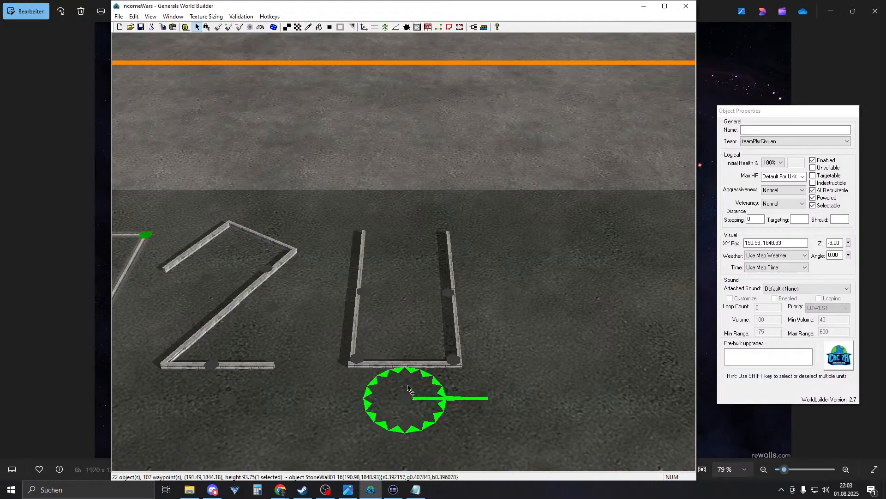
{"action": "left_click_drag", "start_coordinate": [407, 387], "coordinate": [412, 246]}
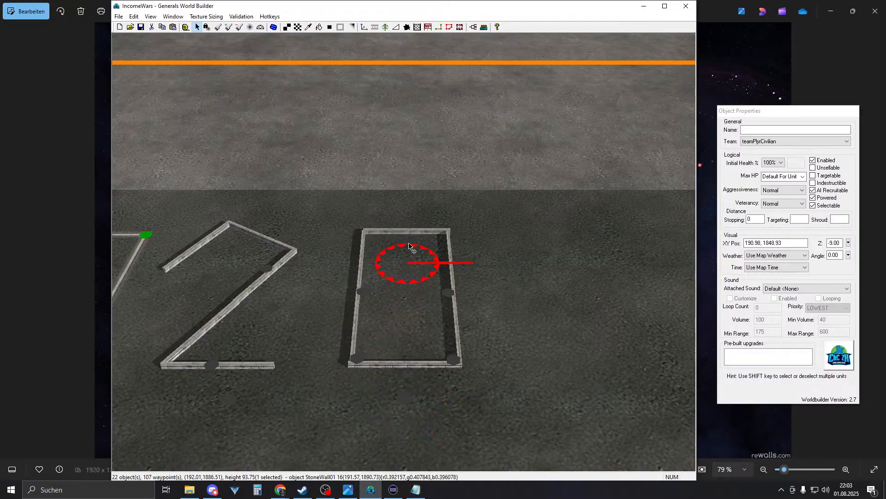
{"action": "right_click_drag", "start_coordinate": [297, 239], "coordinate": [452, 289]}
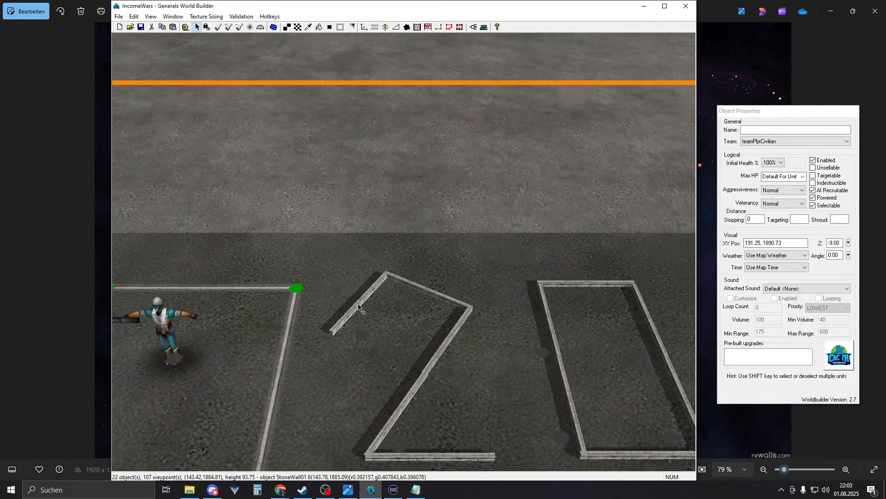
{"action": "scroll", "coordinate": [350, 299], "scroll_direction": "down", "scroll_amount": 6}
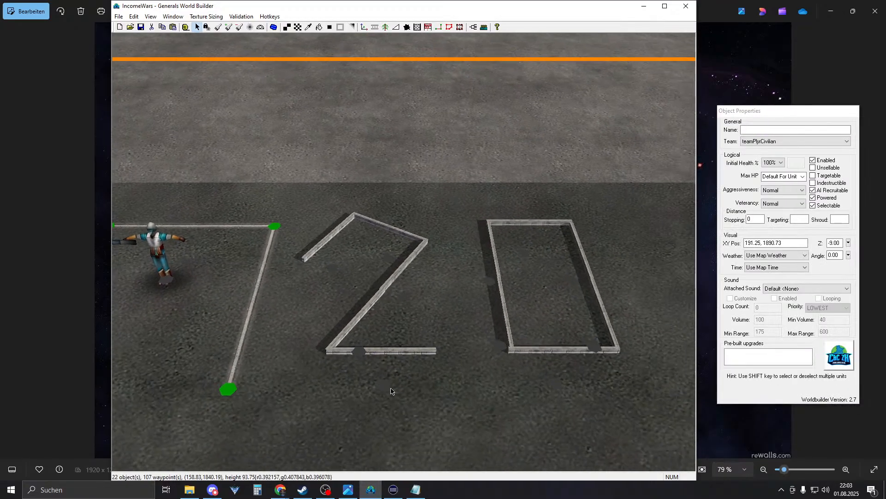
- Move the copied 0's six pieces beside the first 0, undoing an accidental rotation
{"action": "right_click_drag", "start_coordinate": [425, 358], "coordinate": [365, 334]}
{"action": "left_click_drag", "start_coordinate": [373, 368], "coordinate": [425, 331]}
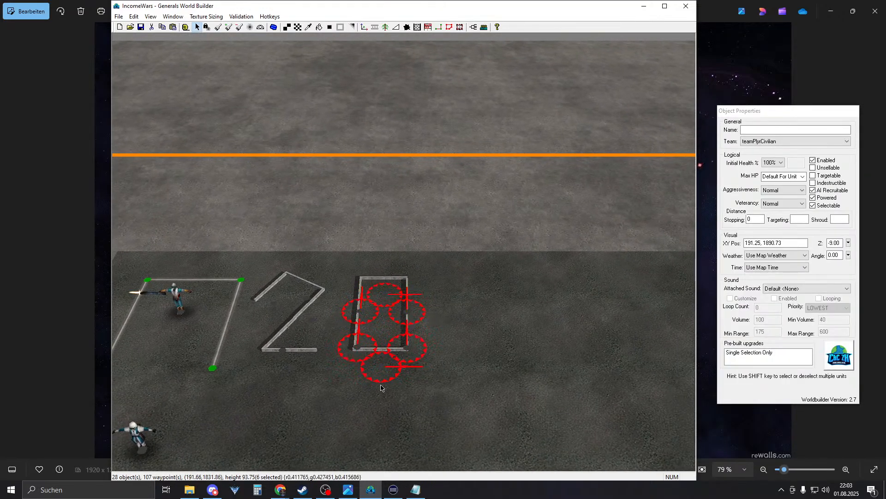
{"action": "left_click_drag", "start_coordinate": [412, 358], "coordinate": [435, 385]}
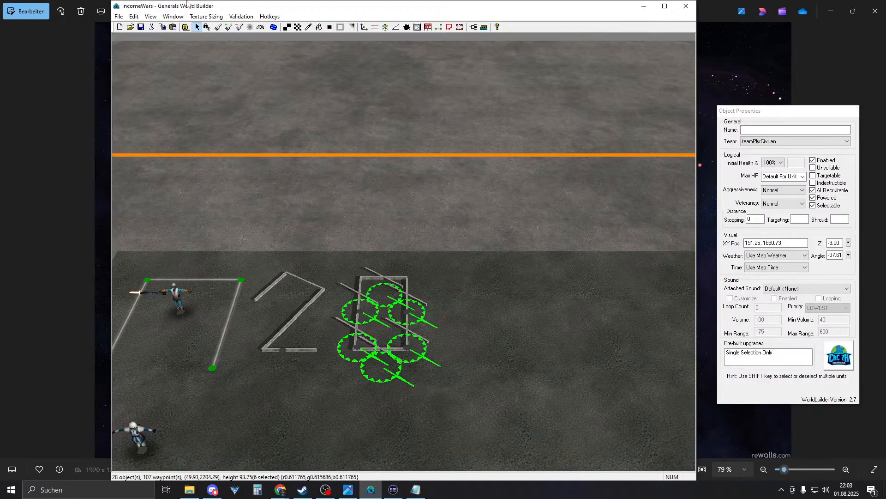
{"action": "left_click", "coordinate": [134, 16]}
{"action": "left_click", "coordinate": [141, 26]}
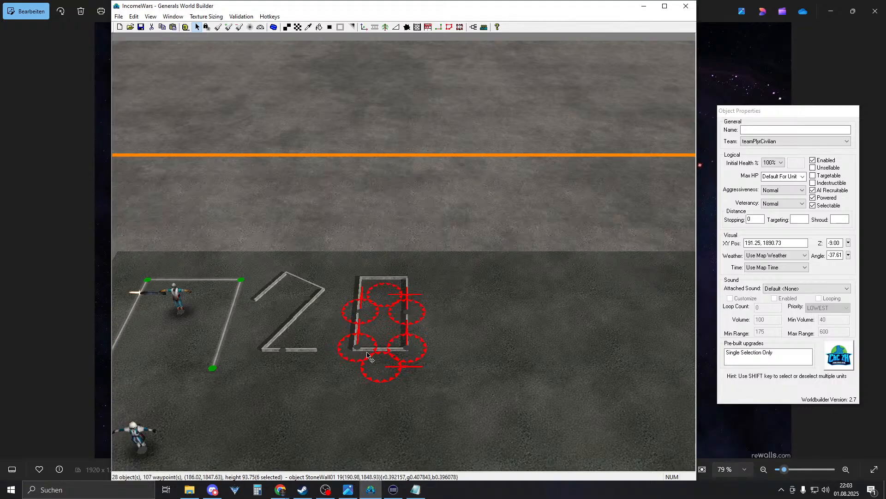
{"action": "left_click_drag", "start_coordinate": [368, 356], "coordinate": [443, 358]}
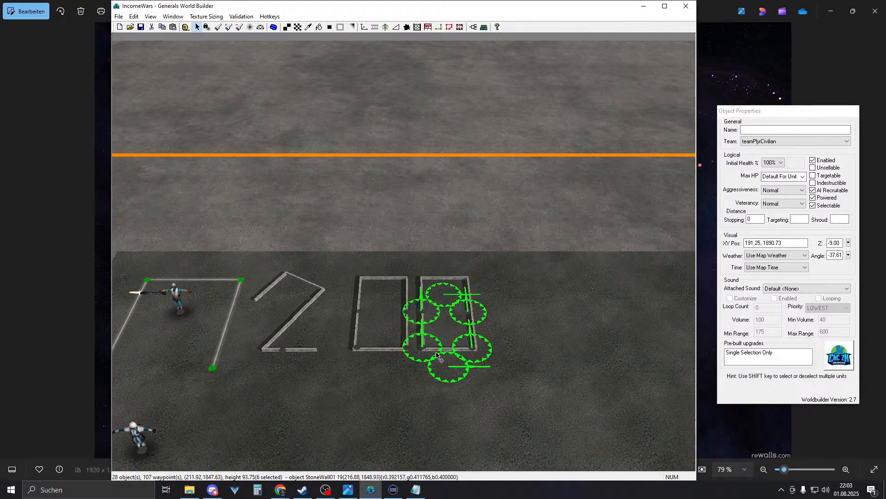
- Reframe the view over the 7200 wall digits
{"action": "left_click", "coordinate": [483, 317]}
{"action": "right_click_drag", "start_coordinate": [484, 317], "coordinate": [389, 279]}
{"action": "scroll", "coordinate": [416, 363], "scroll_direction": "down", "scroll_amount": 4}
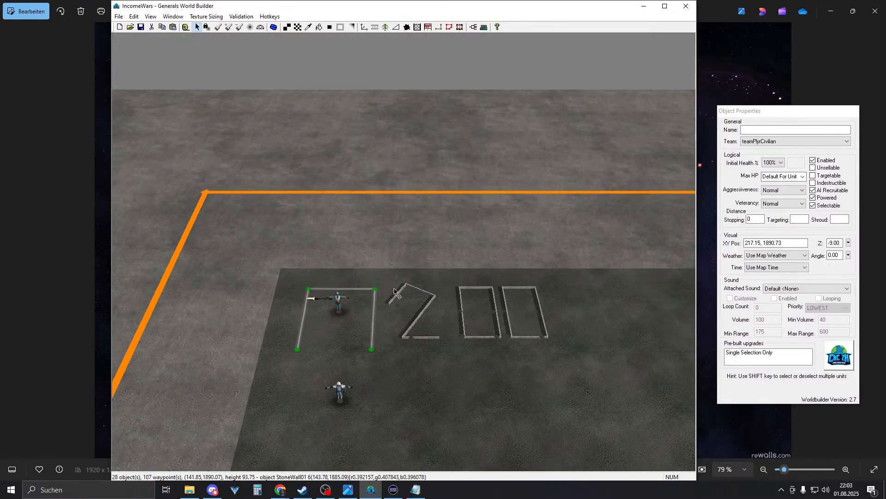
{"action": "scroll", "coordinate": [419, 374], "scroll_direction": "down", "scroll_amount": 3}
{"action": "mouse_move", "coordinate": [446, 363]}
{"action": "right_mouse_down"}
{"action": "mouse_move", "coordinate": [421, 321]}
{"action": "mouse_move", "coordinate": [432, 367]}
{"action": "right_mouse_up"}
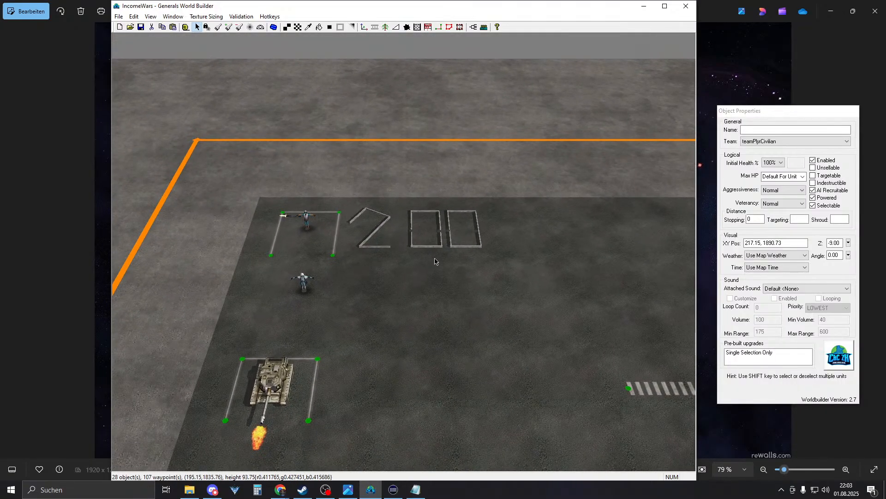
{"action": "right_click_drag", "start_coordinate": [429, 266], "coordinate": [421, 297]}
{"action": "mouse_move", "coordinate": [434, 309]}
{"action": "middle_mouse_down"}
{"action": "mouse_move", "coordinate": [507, 356]}
{"action": "mouse_move", "coordinate": [482, 354]}
{"action": "mouse_move", "coordinate": [445, 300]}
{"action": "middle_mouse_up"}
{"action": "left_click", "coordinate": [444, 297]}
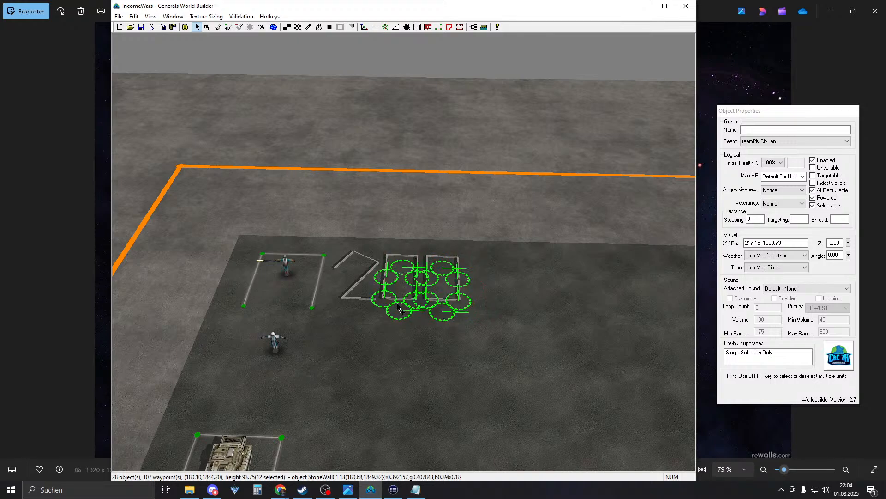
{"action": "scroll", "coordinate": [441, 325], "scroll_direction": "down", "scroll_amount": 5}
{"action": "right_click_drag", "start_coordinate": [393, 203], "coordinate": [392, 81]}
{"action": "scroll", "coordinate": [425, 323], "scroll_direction": "up", "scroll_amount": 3}
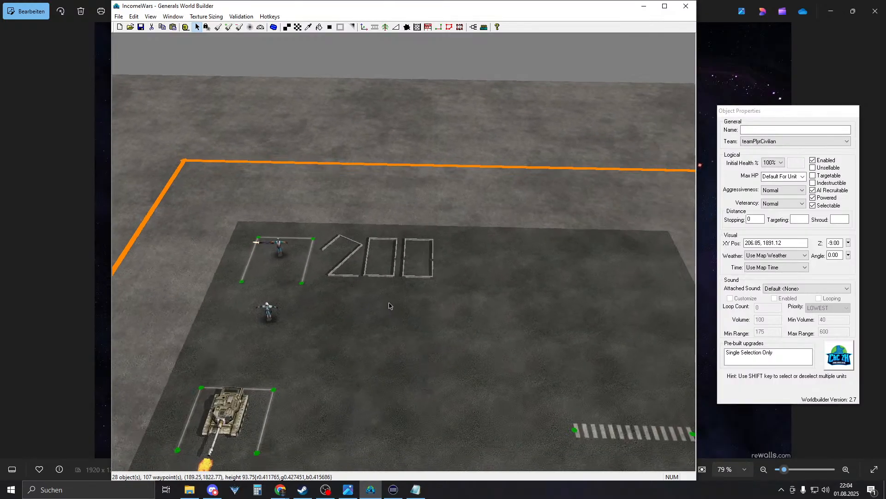
{"action": "scroll", "coordinate": [363, 267], "scroll_direction": "up", "scroll_amount": 1}
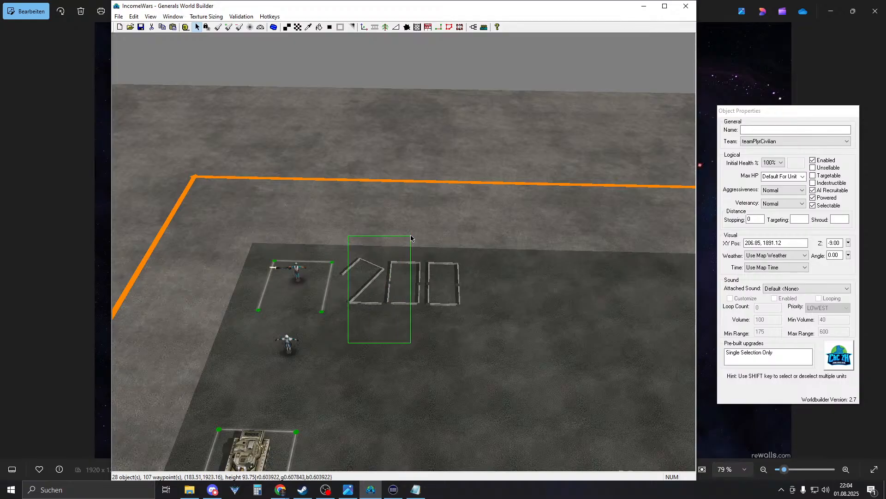
- Copy the eleven pieces of the 2 and a 0, and place the 20 right of 7200
{"action": "left_click_drag", "start_coordinate": [411, 236], "coordinate": [412, 236]}
{"action": "right_click_drag", "start_coordinate": [463, 251], "coordinate": [444, 281]}
{"action": "left_click_drag", "start_coordinate": [306, 396], "coordinate": [317, 382]}
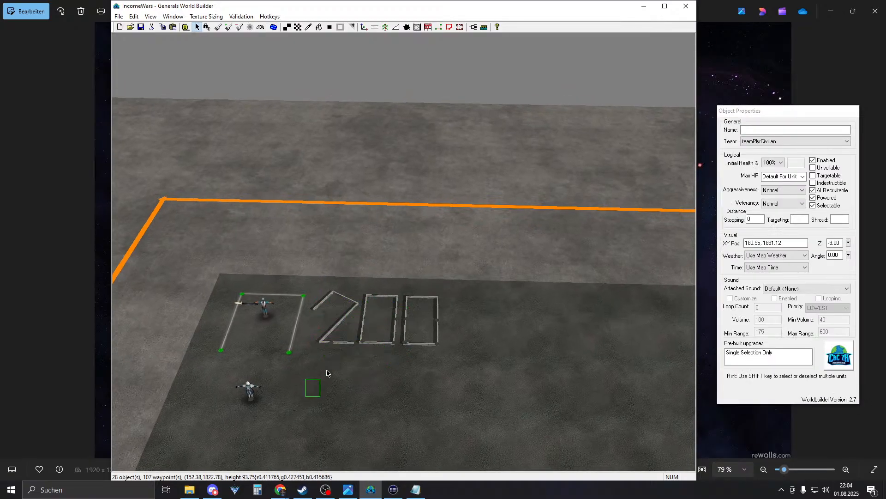
{"action": "left_click_drag", "start_coordinate": [394, 275], "coordinate": [394, 273]}
{"action": "left_click_drag", "start_coordinate": [306, 400], "coordinate": [399, 269]}
{"action": "key", "text": "ctrl+c"}
{"action": "key", "text": "ctrl+v"}
{"action": "left_click_drag", "start_coordinate": [389, 341], "coordinate": [580, 344]}
{"action": "right_click", "coordinate": [447, 286]}
- Pick the StoneWall02 object for placement
{"action": "right_click_drag", "start_coordinate": [447, 285], "coordinate": [395, 218]}
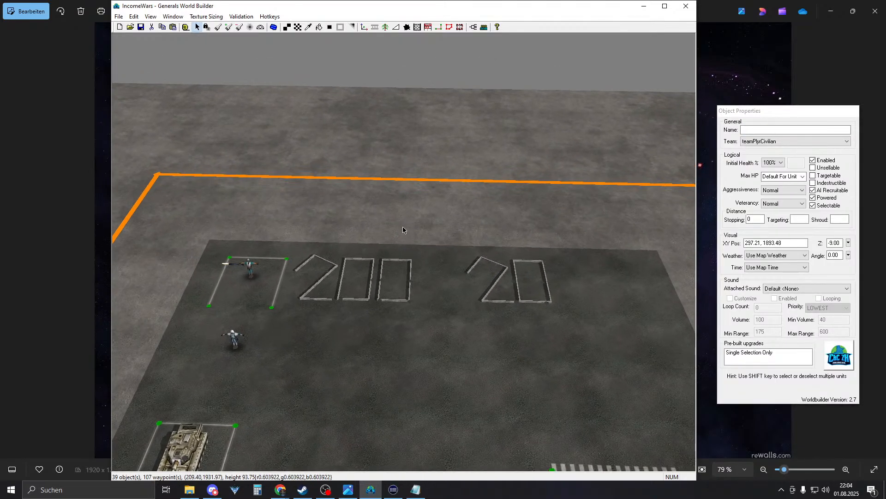
{"action": "left_click", "coordinate": [375, 27]}
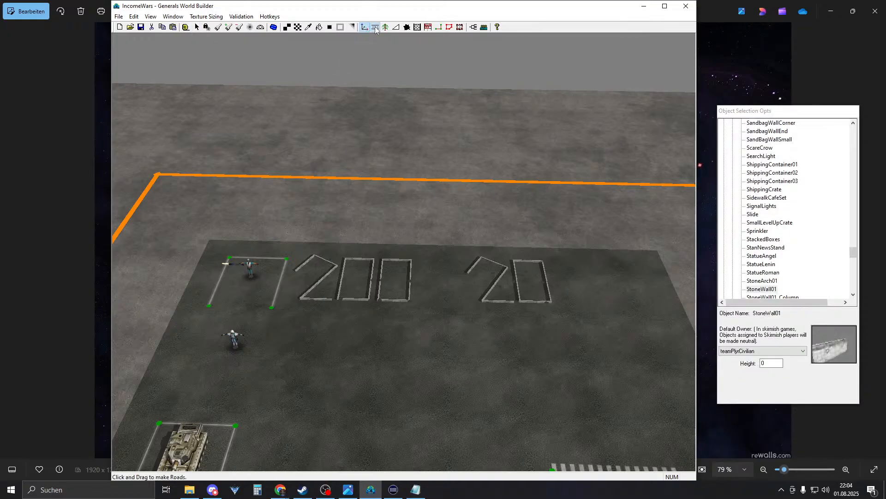
{"action": "right_click", "coordinate": [546, 170]}
{"action": "right_click_drag", "start_coordinate": [547, 169], "coordinate": [586, 185]}
{"action": "scroll", "coordinate": [504, 246], "scroll_direction": "up", "scroll_amount": 4}
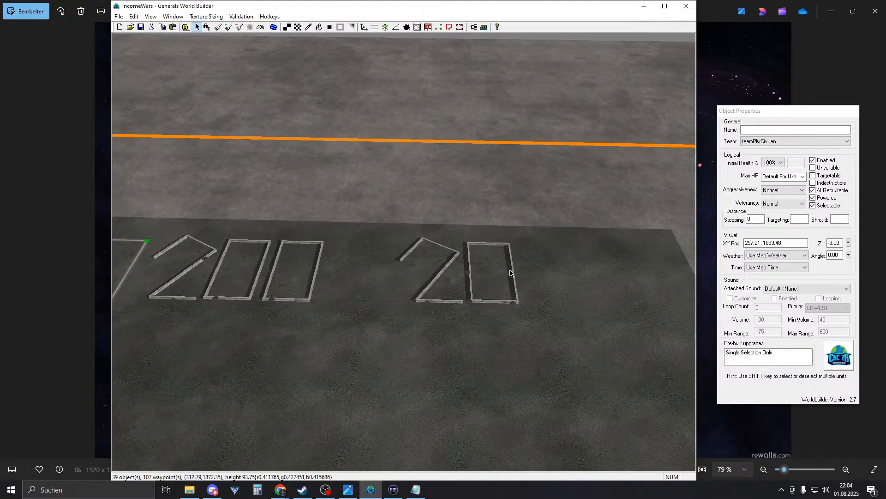
{"action": "left_click", "coordinate": [502, 244]}
{"action": "left_click", "coordinate": [365, 27]}
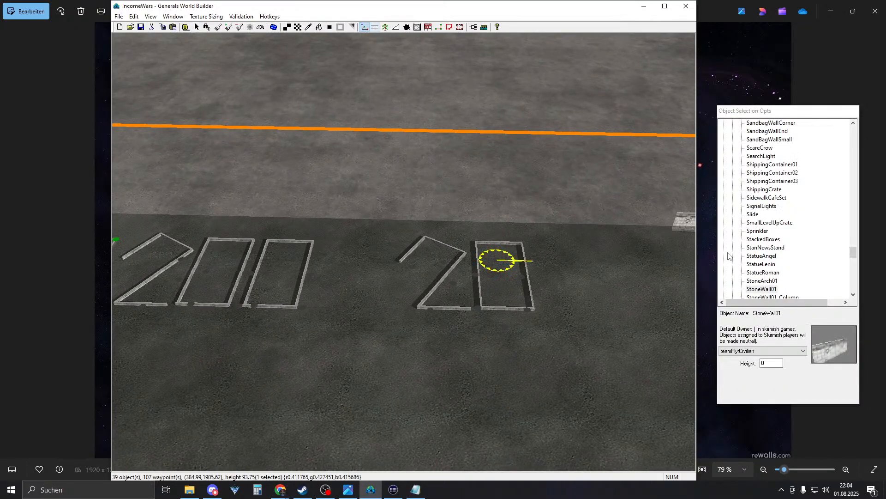
{"action": "left_click", "coordinate": [762, 280]}
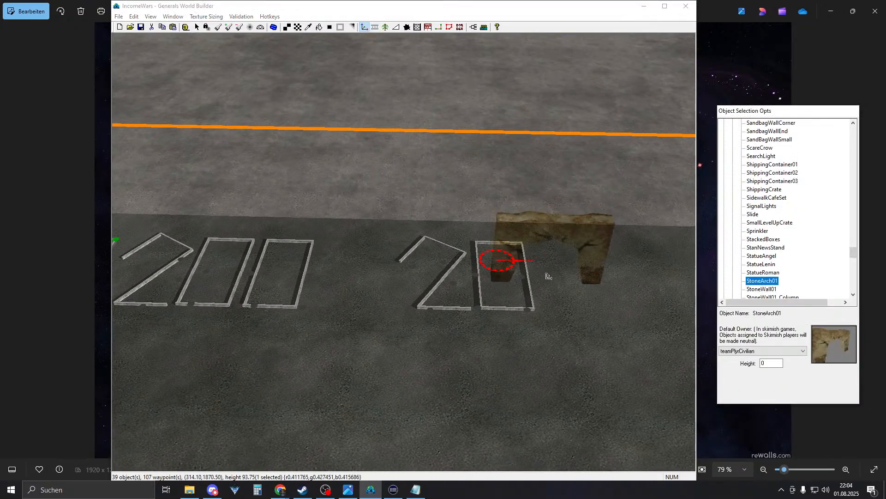
{"action": "scroll", "coordinate": [549, 259], "scroll_direction": "up", "scroll_amount": 1}
{"action": "scroll", "coordinate": [738, 277], "scroll_direction": "down", "scroll_amount": 1}
{"action": "left_click", "coordinate": [773, 272]}
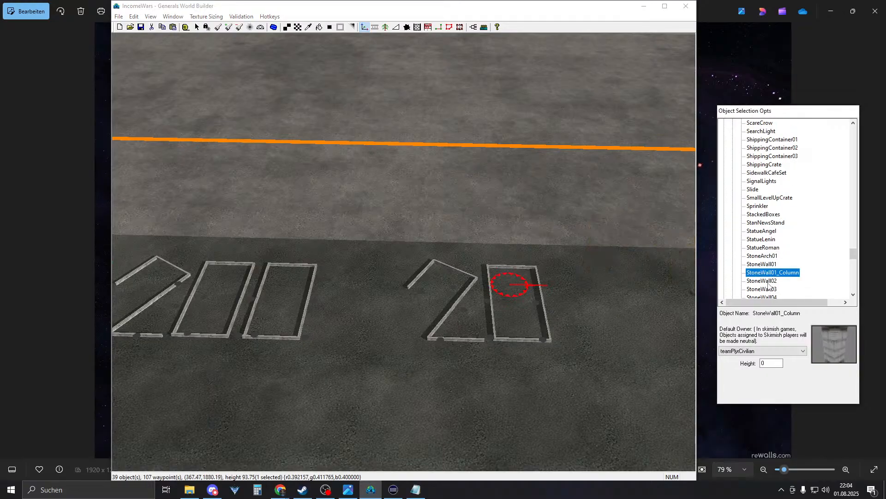
{"action": "left_click", "coordinate": [766, 282]}
- Place a diagonal StoneWall02 between 7200 and 20 at angle 76.44, plus a duplicate
{"action": "left_click_drag", "start_coordinate": [442, 325], "coordinate": [464, 302]}
{"action": "right_click", "coordinate": [523, 234]}
{"action": "mouse_move", "coordinate": [445, 332]}
{"action": "left_mouse_down"}
{"action": "mouse_move", "coordinate": [448, 302]}
{"action": "mouse_move", "coordinate": [441, 322]}
{"action": "left_mouse_up"}
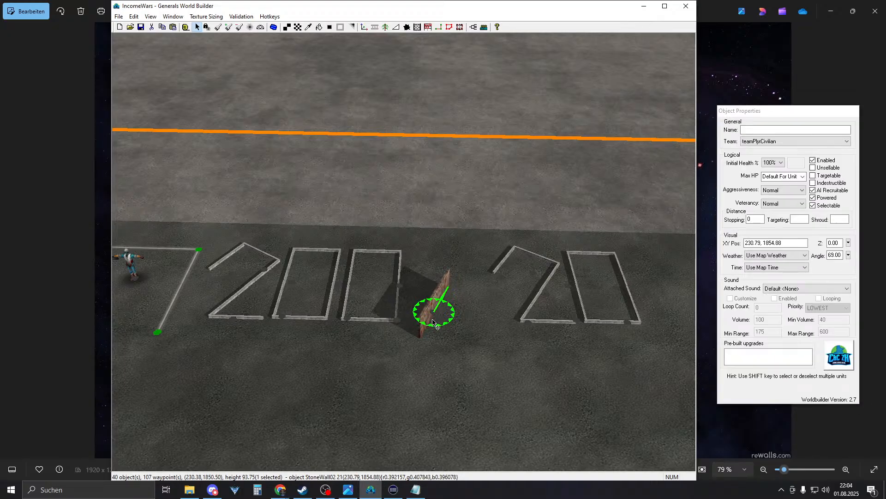
{"action": "left_click_drag", "start_coordinate": [446, 287], "coordinate": [432, 314]}
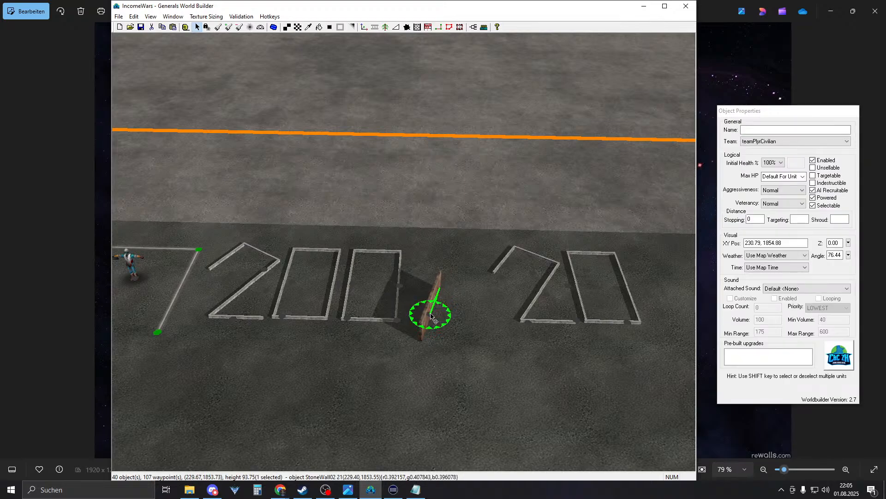
{"action": "right_click_drag", "start_coordinate": [466, 315], "coordinate": [452, 347]}
{"action": "key", "text": "ctrl+c"}
{"action": "key", "text": "ctrl+v"}
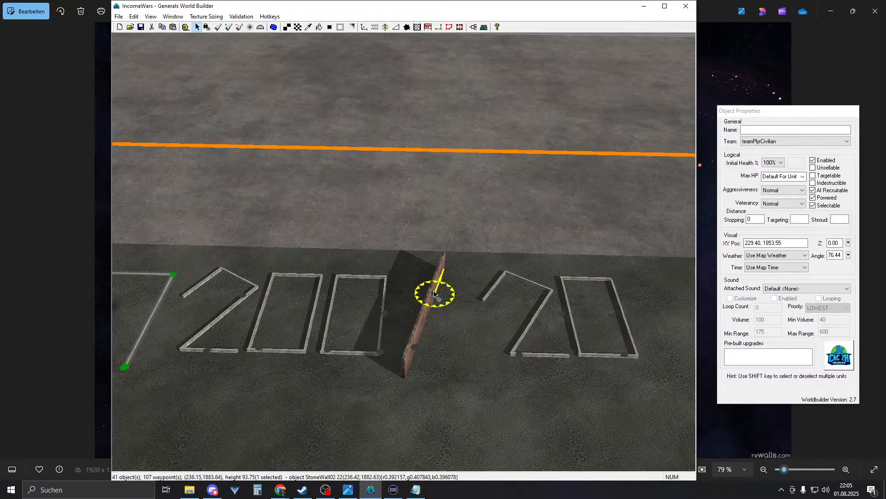
{"action": "right_click", "coordinate": [473, 327]}
- Sink both slash wall pieces to height -7
{"action": "middle_click_drag", "start_coordinate": [475, 329], "coordinate": [406, 405]}
{"action": "left_click_drag", "start_coordinate": [403, 397], "coordinate": [440, 247]}
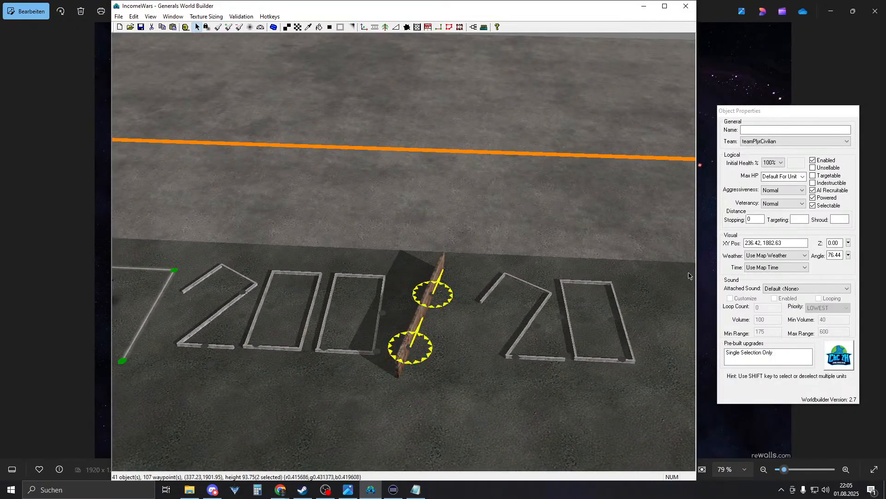
{"action": "left_click_drag", "start_coordinate": [848, 242], "coordinate": [846, 245]}
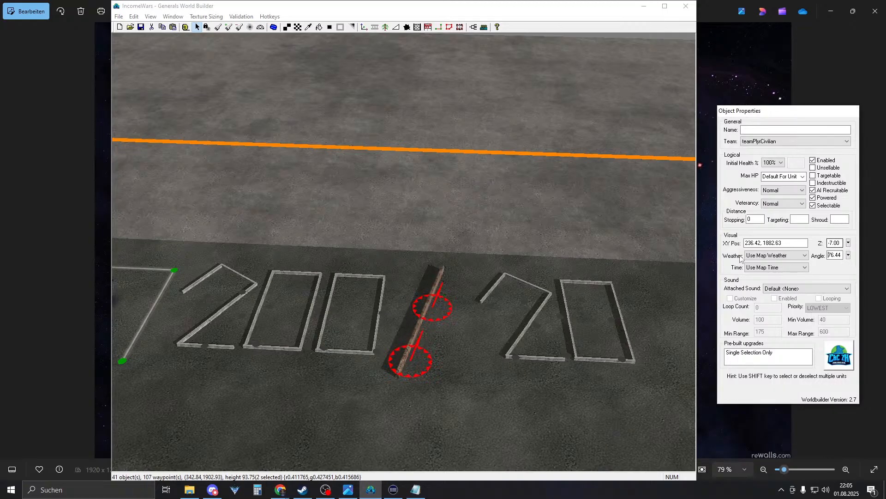
{"action": "right_click", "coordinate": [559, 334]}
{"action": "scroll", "coordinate": [559, 334], "scroll_direction": "down", "scroll_amount": 3}
{"action": "middle_click_drag", "start_coordinate": [559, 334], "coordinate": [423, 268]}
{"action": "scroll", "coordinate": [427, 273], "scroll_direction": "down", "scroll_amount": 5}
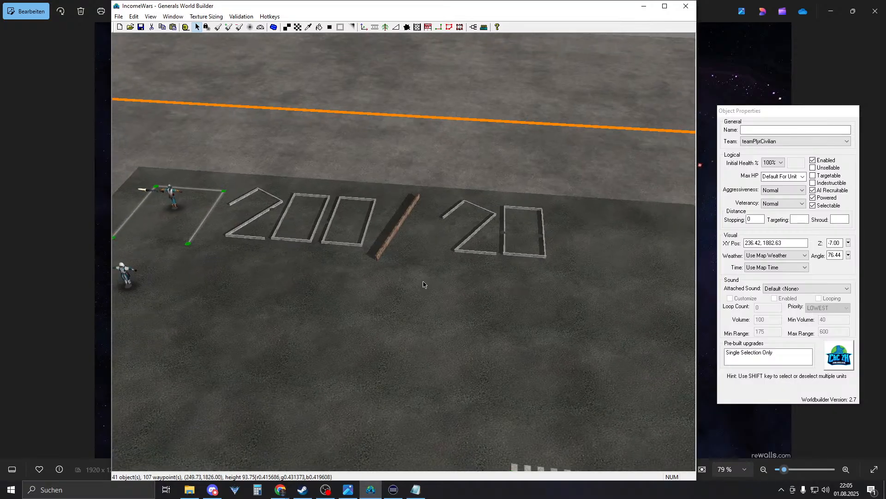
{"action": "scroll", "coordinate": [418, 317], "scroll_direction": "up", "scroll_amount": 2}
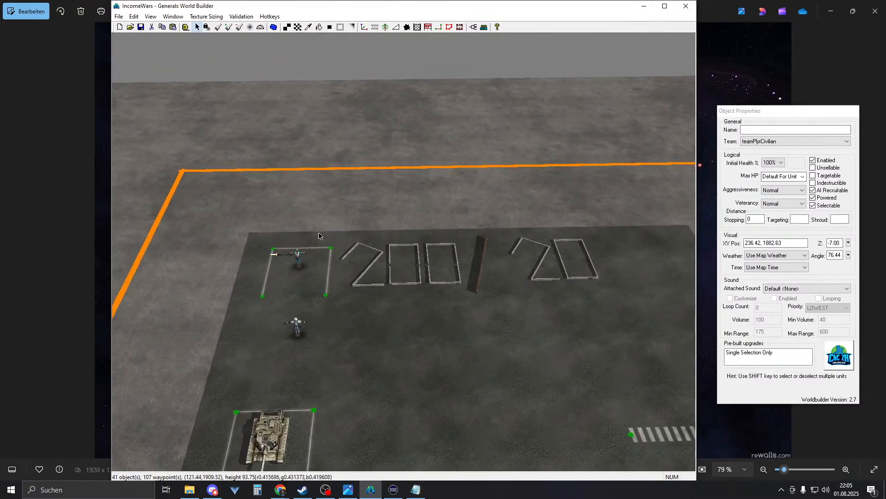
{"action": "scroll", "coordinate": [415, 261], "scroll_direction": "down", "scroll_amount": 3}
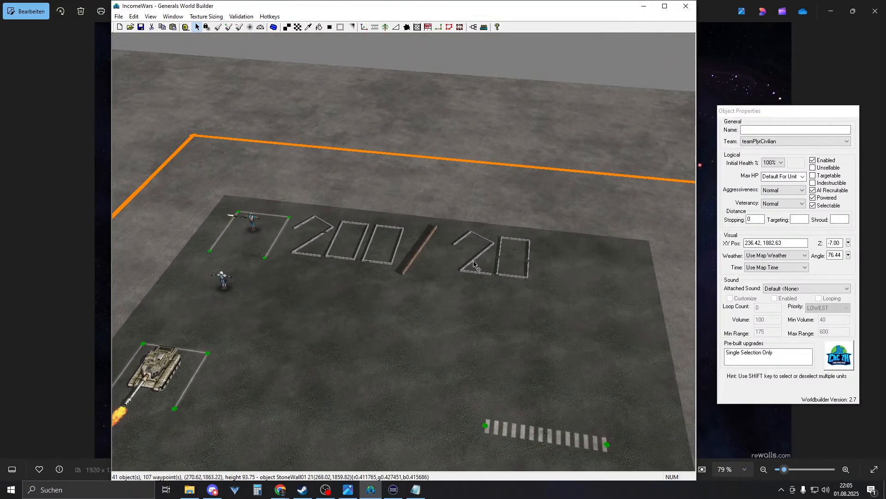
{"action": "scroll", "coordinate": [467, 268], "scroll_direction": "up", "scroll_amount": 2}
{"action": "scroll", "coordinate": [248, 291], "scroll_direction": "down", "scroll_amount": 6}
{"action": "right_click_drag", "start_coordinate": [355, 210], "coordinate": [287, 245]}
{"action": "mouse_move", "coordinate": [396, 229]}
{"action": "right_mouse_down"}
{"action": "mouse_move", "coordinate": [422, 204]}
{"action": "mouse_move", "coordinate": [393, 242]}
{"action": "right_mouse_up"}
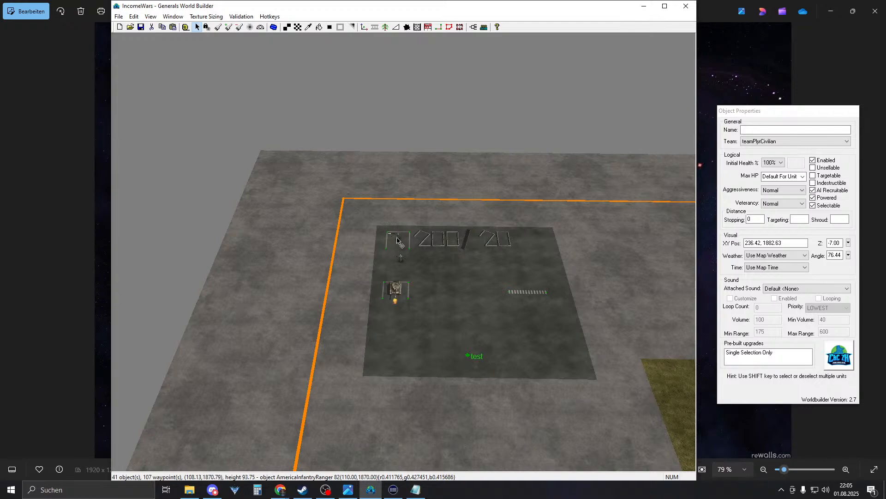
{"action": "right_click_drag", "start_coordinate": [372, 241], "coordinate": [455, 244]}
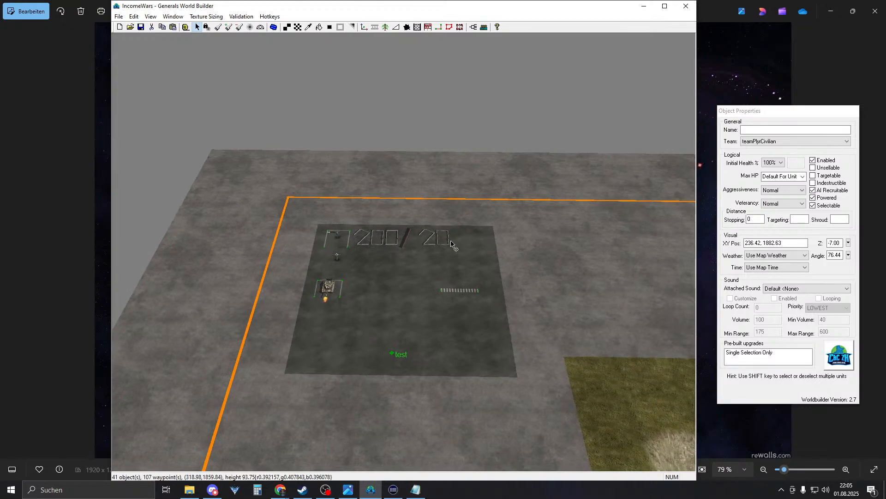
{"action": "left_click_drag", "start_coordinate": [292, 192], "coordinate": [475, 269]}
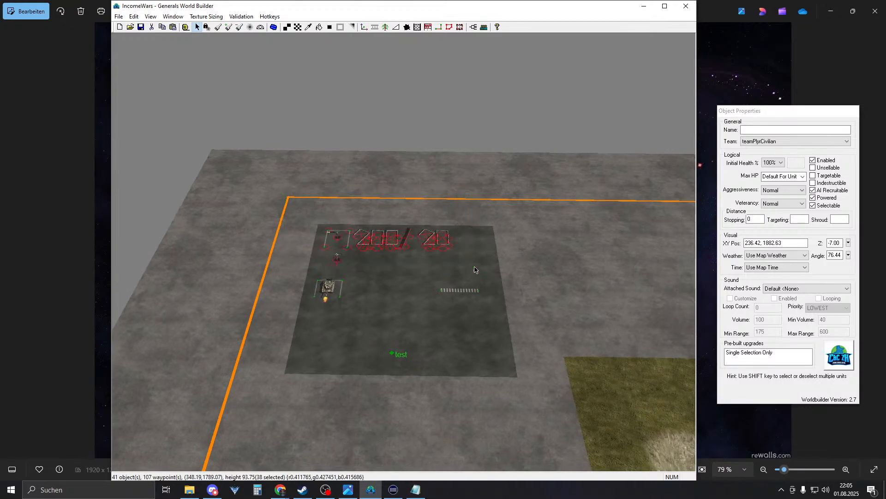
{"action": "right_click_drag", "start_coordinate": [392, 246], "coordinate": [609, 253]}
{"action": "right_click_drag", "start_coordinate": [355, 229], "coordinate": [556, 240]}
{"action": "right_click_drag", "start_coordinate": [415, 243], "coordinate": [683, 245]}
{"action": "mouse_move", "coordinate": [259, 247]}
{"action": "right_mouse_down"}
{"action": "mouse_move", "coordinate": [475, 240]}
{"action": "mouse_move", "coordinate": [631, 254]}
{"action": "mouse_move", "coordinate": [152, 235]}
{"action": "right_mouse_up"}
{"action": "left_click", "coordinate": [631, 253]}
{"action": "right_click_drag", "start_coordinate": [461, 235], "coordinate": [202, 233]}
{"action": "mouse_move", "coordinate": [577, 231]}
{"action": "right_mouse_down"}
{"action": "mouse_move", "coordinate": [358, 233]}
{"action": "mouse_move", "coordinate": [368, 394]}
{"action": "mouse_move", "coordinate": [420, 473]}
{"action": "mouse_move", "coordinate": [320, 347]}
{"action": "mouse_move", "coordinate": [371, 161]}
{"action": "right_mouse_up"}
{"action": "scroll", "coordinate": [433, 255], "scroll_direction": "up", "scroll_amount": 5}
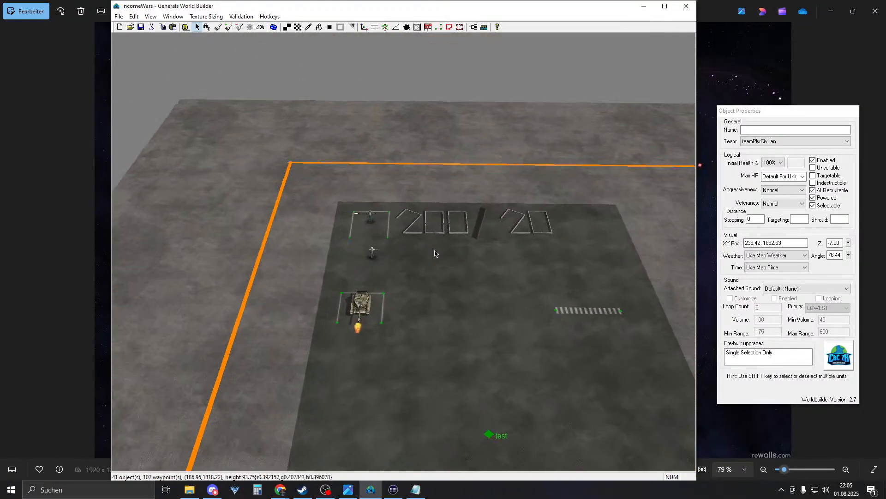
{"action": "scroll", "coordinate": [434, 257], "scroll_direction": "up", "scroll_amount": 4}
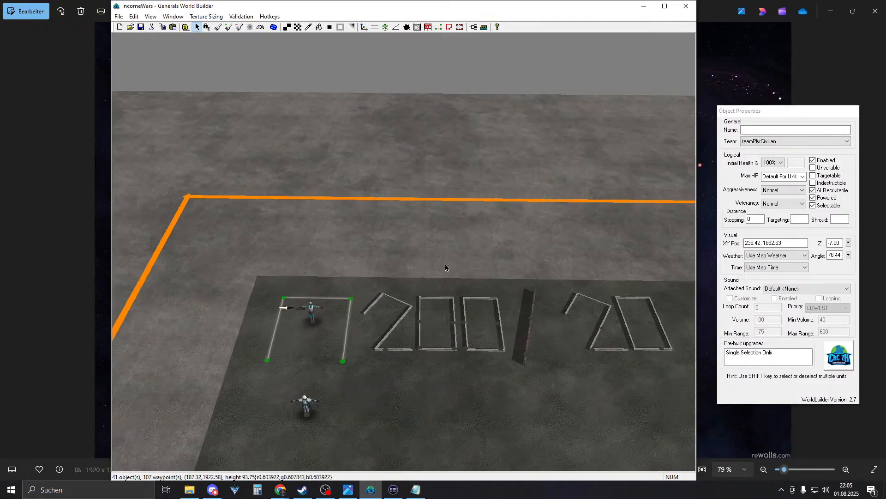
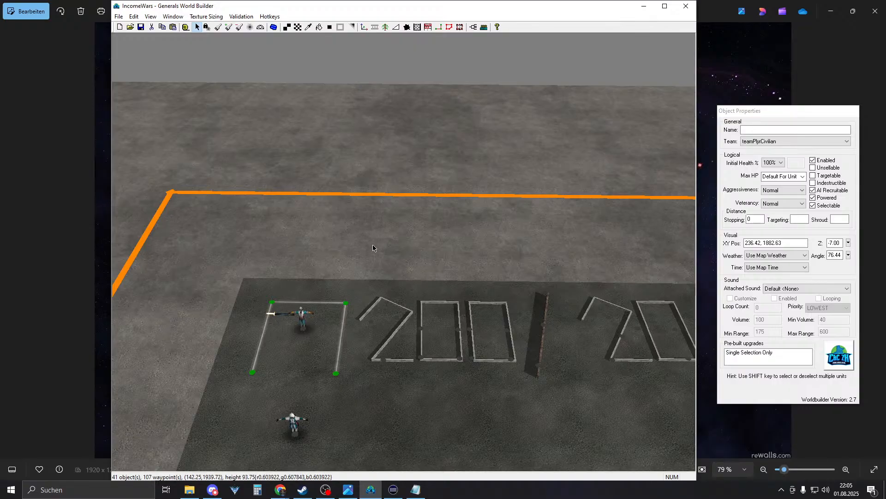
- Pan the map so the tank and its outlined pad below the 200/20 lettering show
{"action": "right_click_drag", "start_coordinate": [369, 314], "coordinate": [375, 223]}
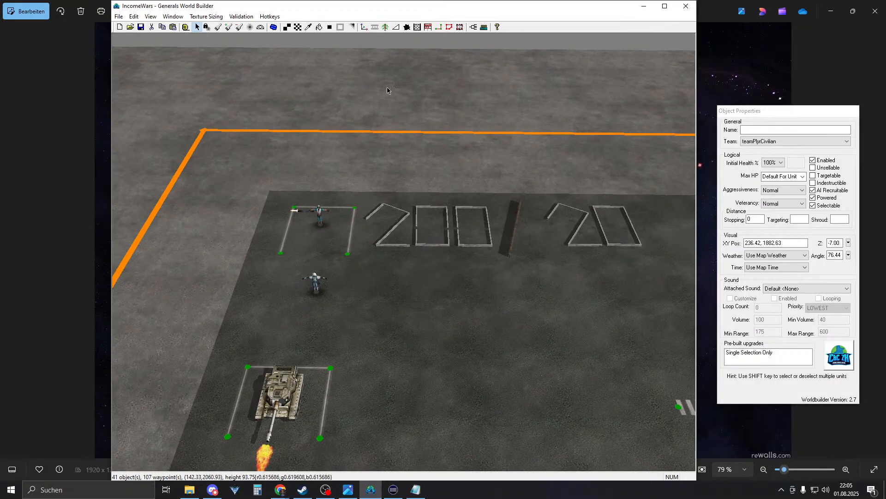
- Open P1_Purchase_Ranger a under SkirmishAmerica > P1 and review its conditions
{"action": "left_click", "coordinate": [473, 26]}
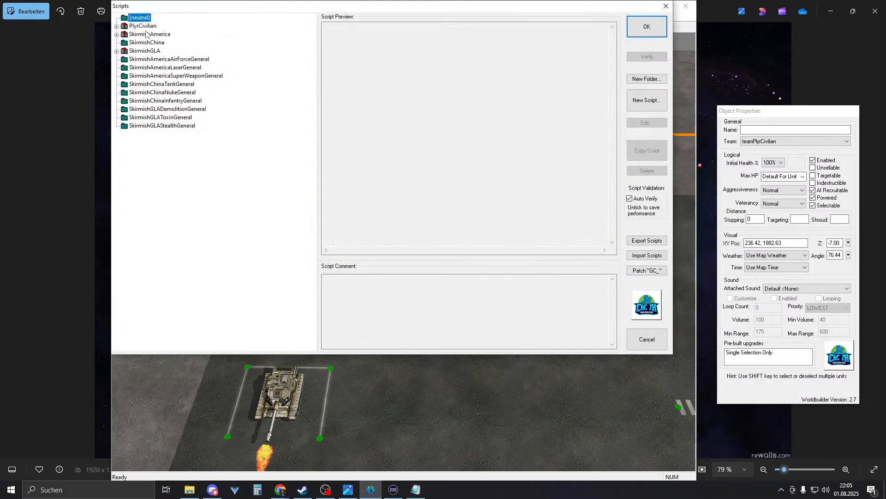
{"action": "left_click", "coordinate": [117, 34]}
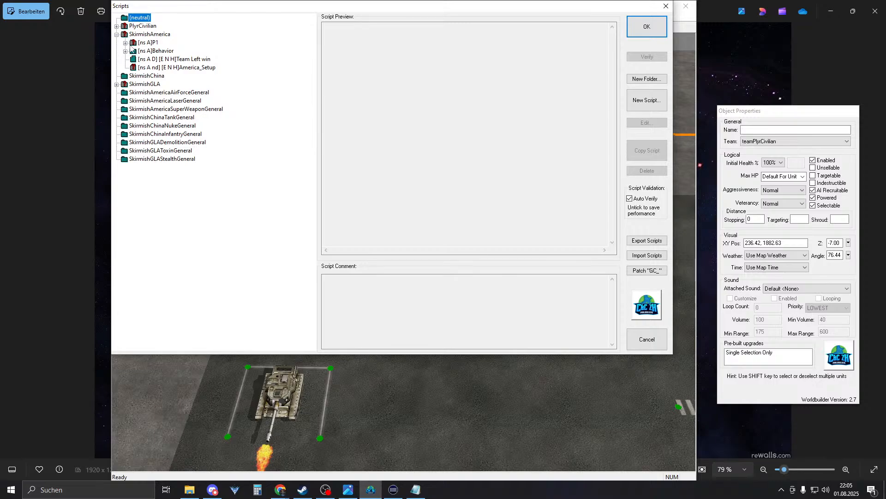
{"action": "left_click", "coordinate": [126, 43]}
{"action": "left_click", "coordinate": [184, 51]}
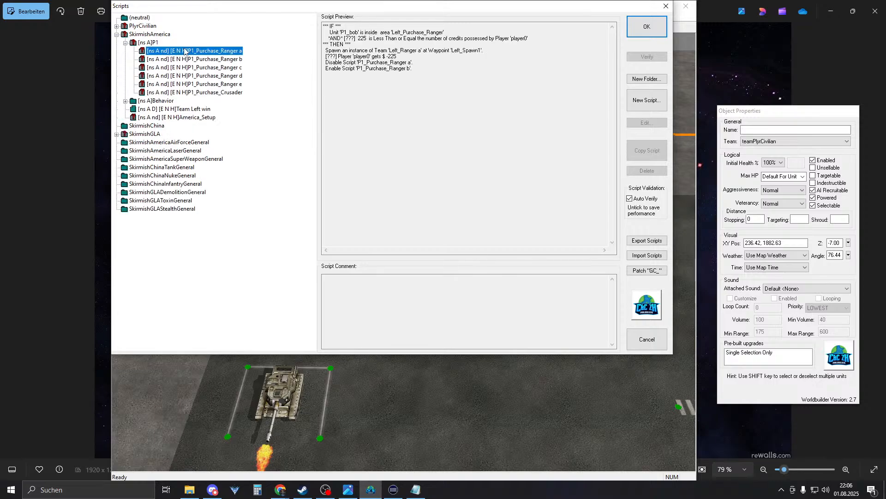
{"action": "double_click", "coordinate": [184, 50]}
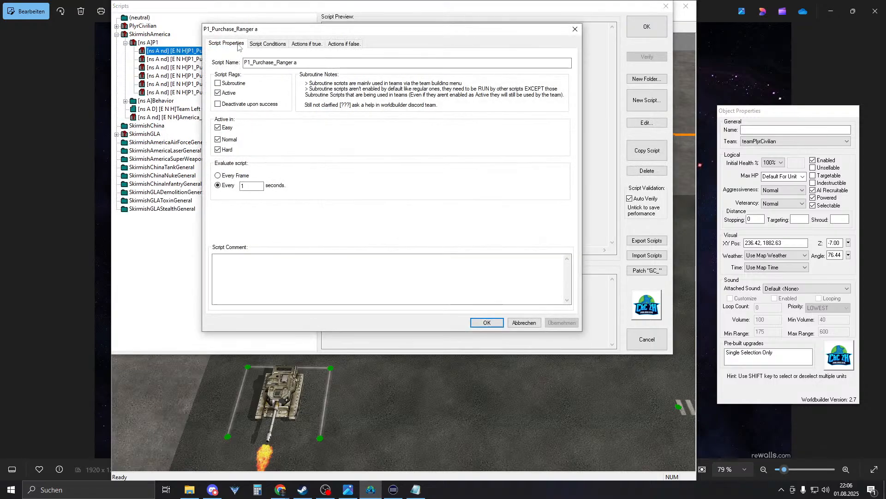
{"action": "left_click", "coordinate": [257, 46]}
{"action": "double_click", "coordinate": [270, 81]}
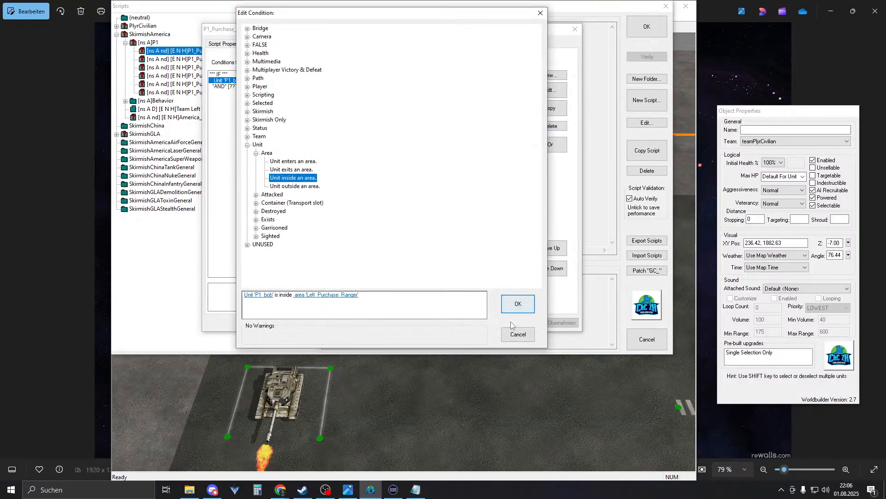
{"action": "left_click", "coordinate": [513, 336]}
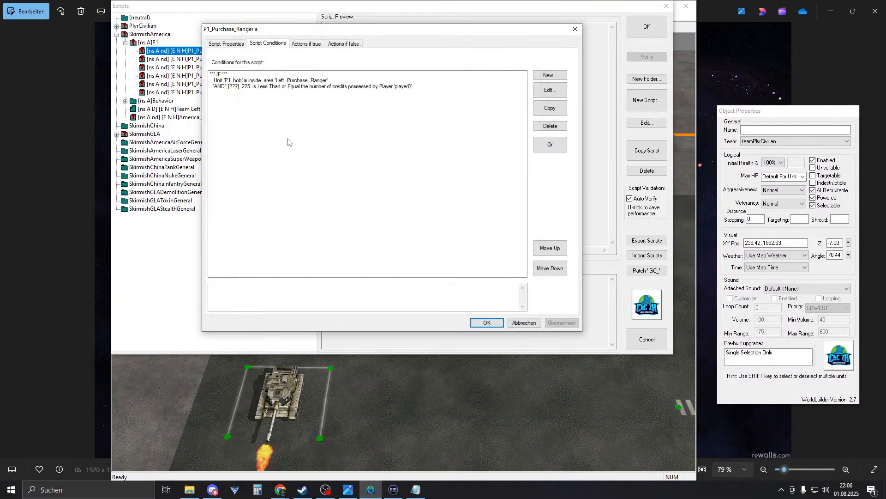
- Lower Ranger a's credits condition threshold from 225 to 200
{"action": "double_click", "coordinate": [227, 87]}
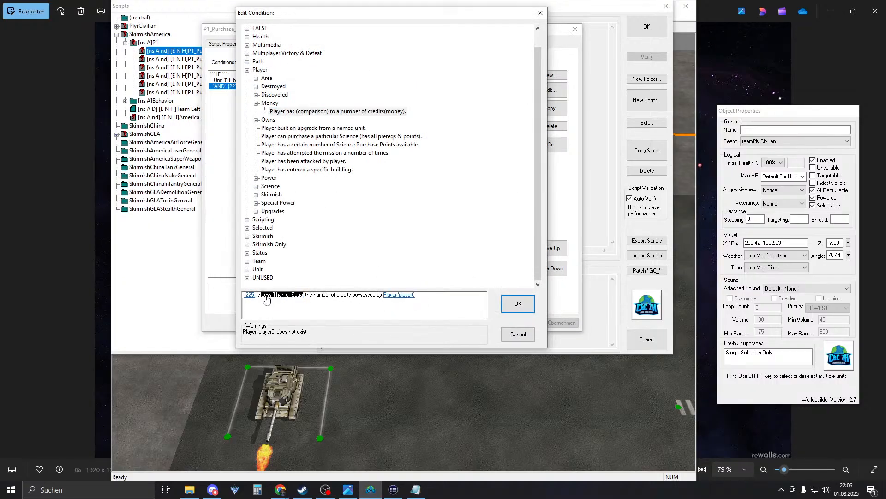
{"action": "left_click", "coordinate": [250, 295]}
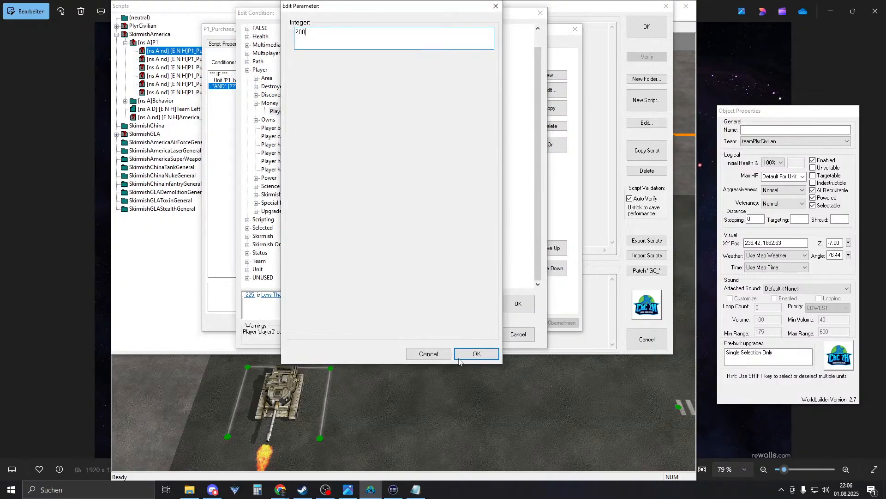
{"action": "left_click", "coordinate": [478, 353]}
{"action": "left_click", "coordinate": [515, 303]}
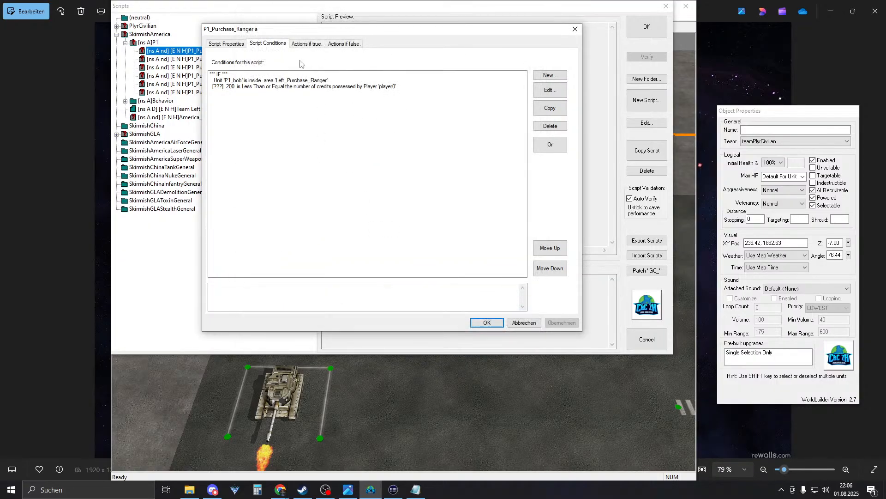
- Change Ranger a's money payment action from -225 to -200 and close the script
{"action": "left_click", "coordinate": [304, 44]}
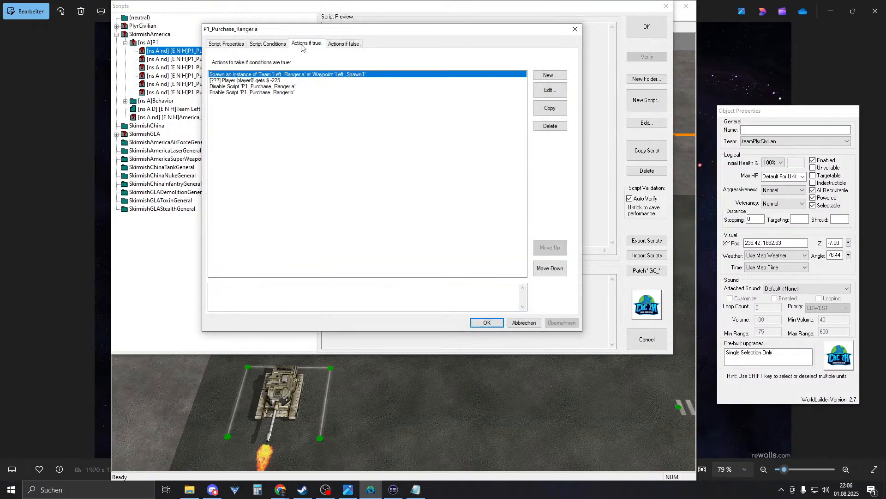
{"action": "double_click", "coordinate": [277, 81]}
{"action": "left_click", "coordinate": [303, 295]}
{"action": "type", "text": "200"}
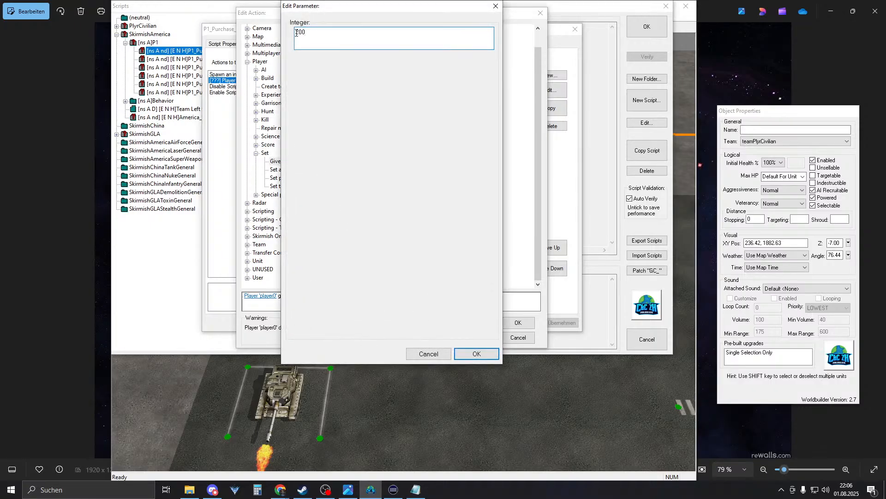
{"action": "left_click", "coordinate": [477, 353]}
{"action": "left_click", "coordinate": [517, 322]}
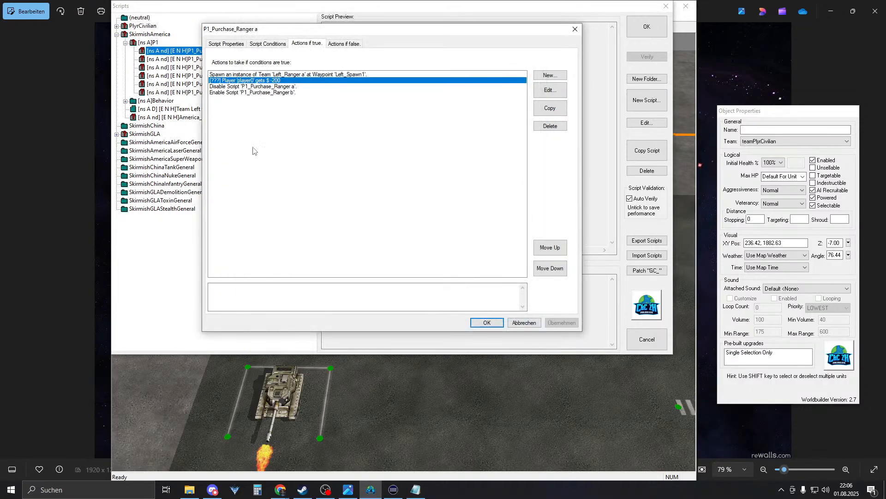
{"action": "key", "text": "Return"}
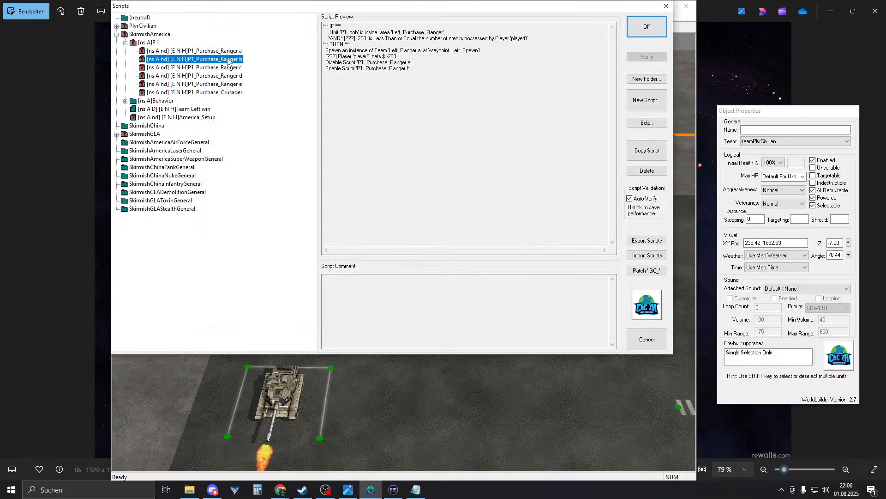
- Make P1_Purchase_Ranger b require 200 credits and deduct -200 instead of -225
{"action": "double_click", "coordinate": [228, 61]}
{"action": "left_click", "coordinate": [263, 46]}
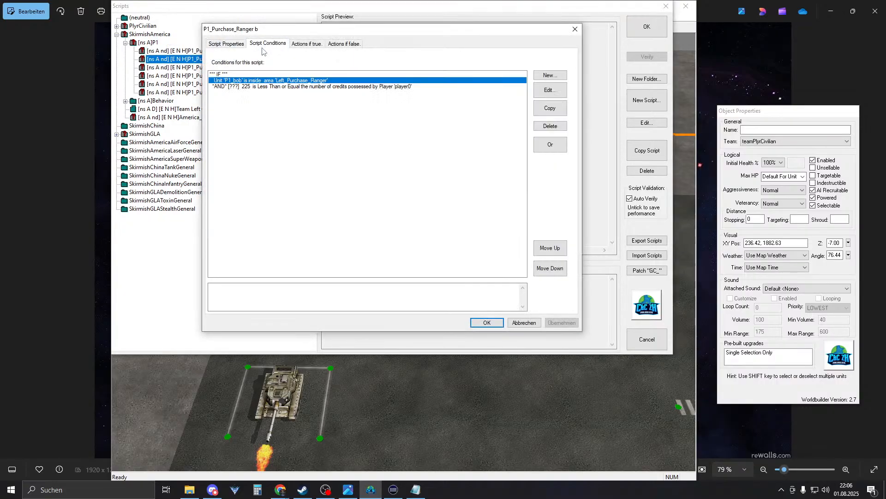
{"action": "double_click", "coordinate": [252, 88]}
{"action": "left_click", "coordinate": [250, 294]}
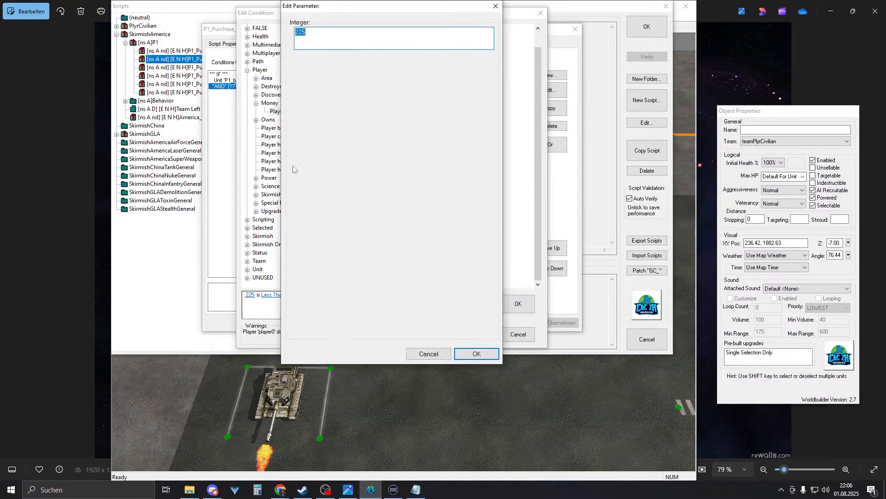
{"action": "type", "text": "200"}
{"action": "key", "text": "Return"}
{"action": "key", "text": "Return"}
{"action": "left_click", "coordinate": [306, 44]}
{"action": "left_click", "coordinate": [276, 80]}
{"action": "double_click", "coordinate": [276, 80]}
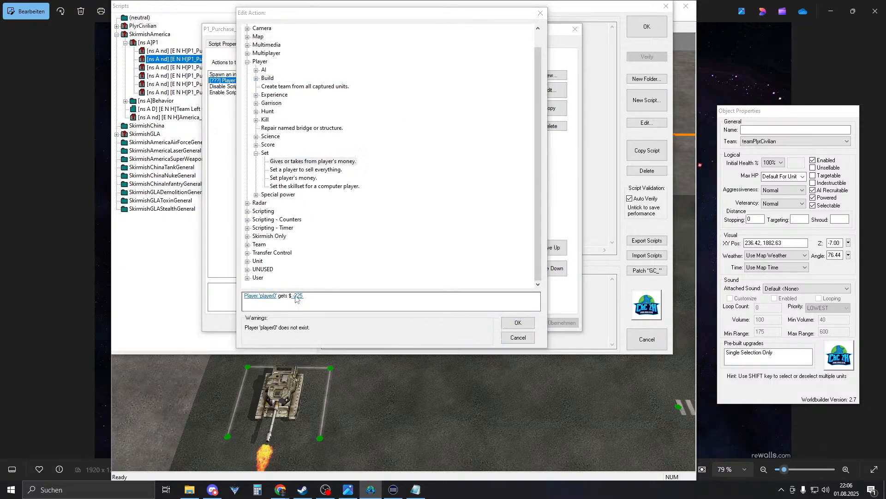
{"action": "left_click", "coordinate": [297, 295]}
{"action": "type", "text": "-20"}
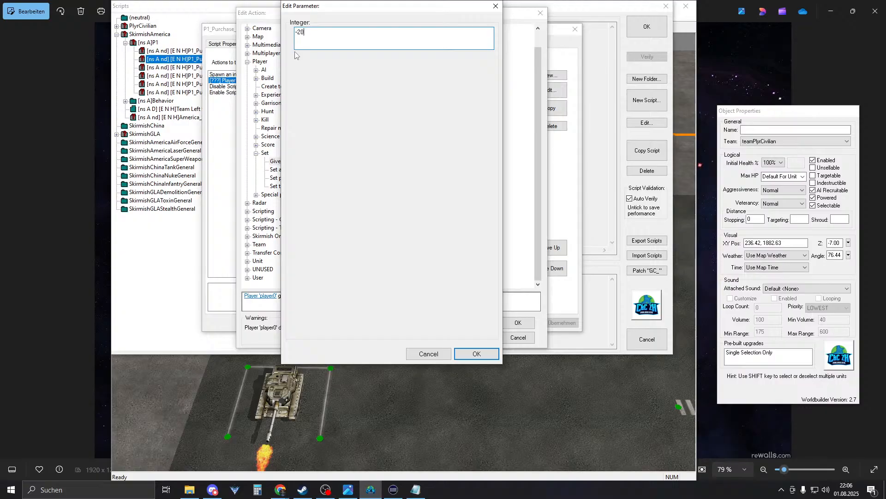
{"action": "type", "text": "0"}
{"action": "key", "text": "Return"}
{"action": "key", "text": "Return"}
{"action": "key", "text": "Return"}
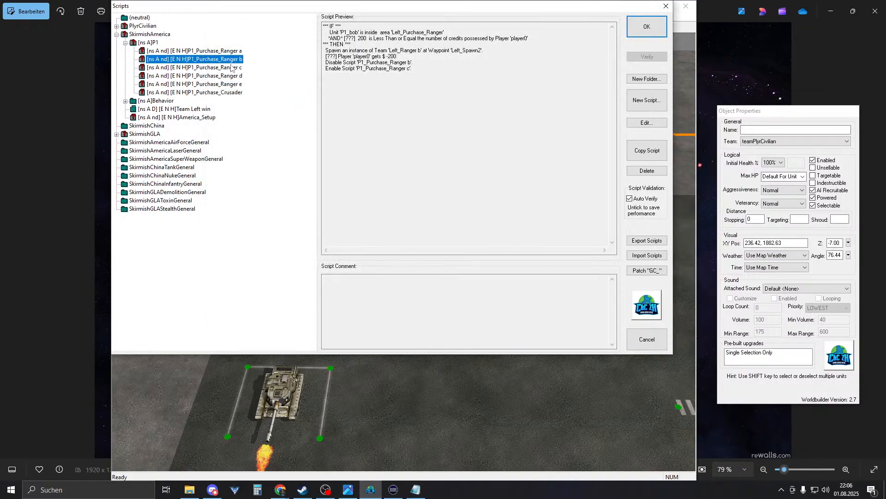
- Make P1_Purchase_Ranger c require 200 credits and deduct -200 instead of -225
{"action": "double_click", "coordinate": [229, 68]}
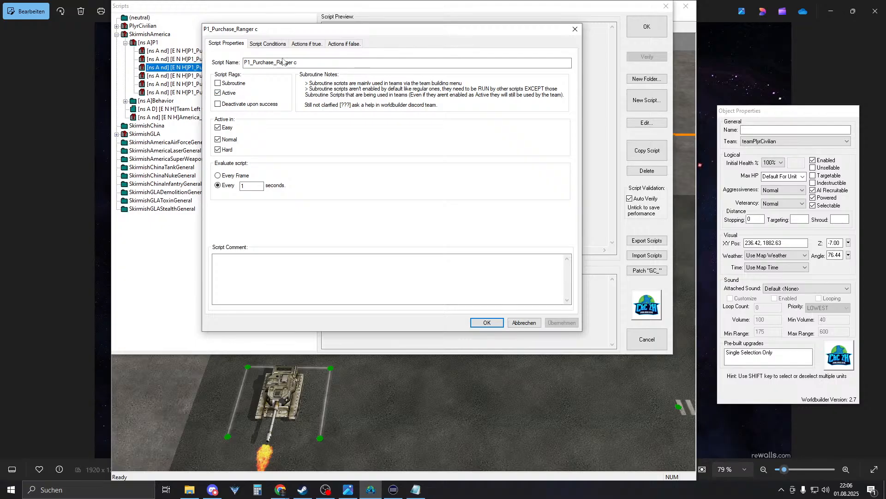
{"action": "left_click", "coordinate": [268, 44]}
{"action": "double_click", "coordinate": [252, 86]}
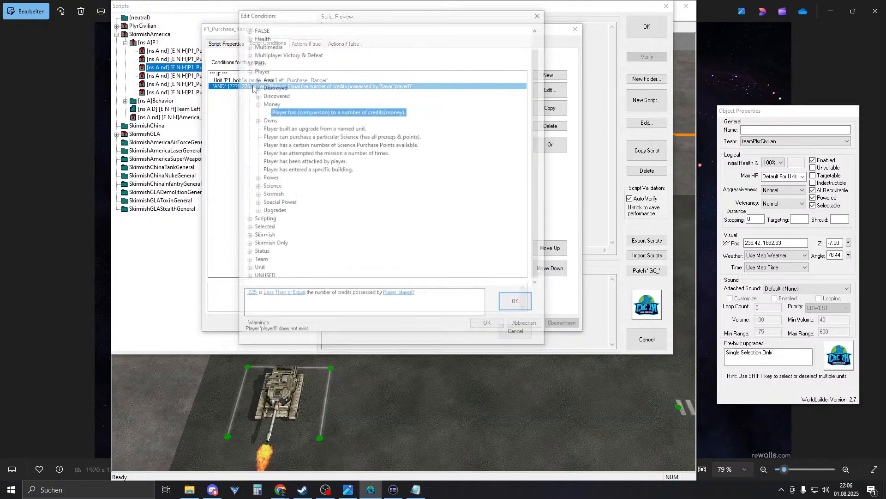
{"action": "left_click", "coordinate": [250, 294]}
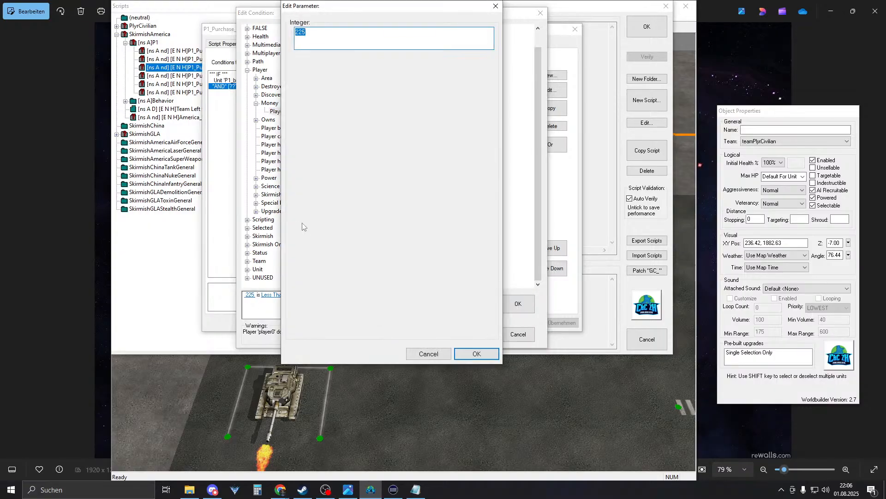
{"action": "key", "text": "Return"}
{"action": "left_click", "coordinate": [408, 292]}
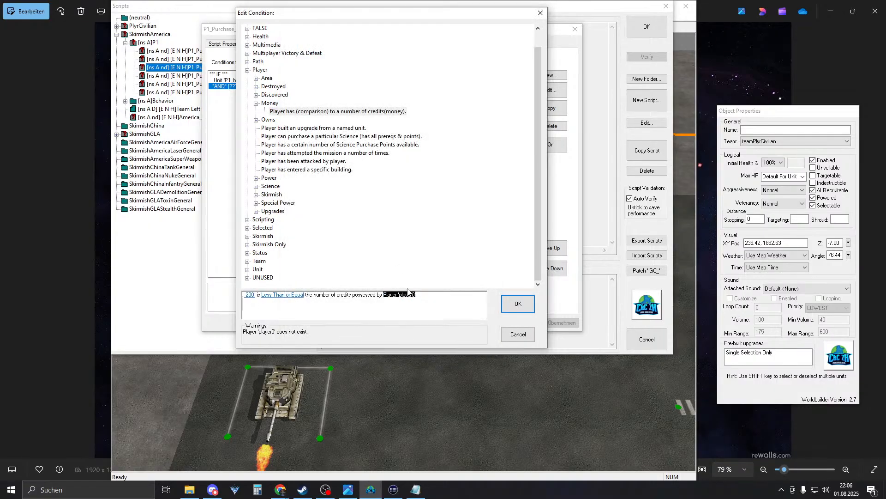
{"action": "left_click", "coordinate": [516, 308]}
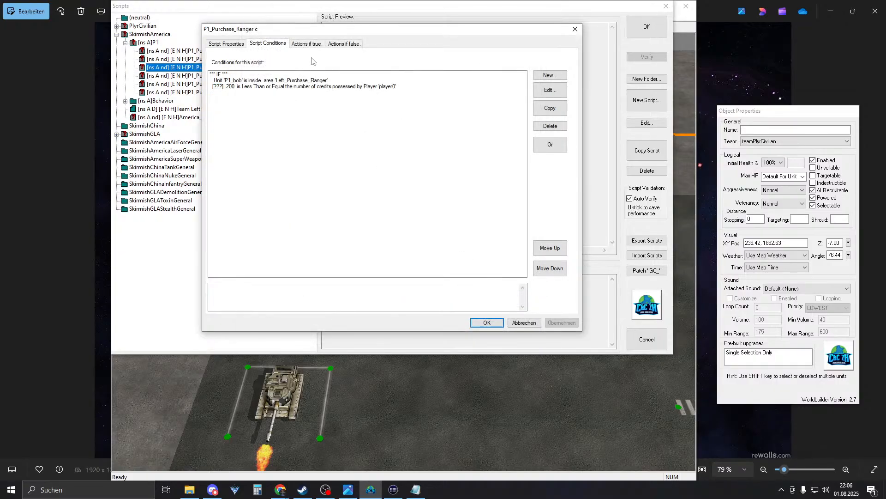
{"action": "left_click", "coordinate": [307, 44]}
{"action": "double_click", "coordinate": [266, 81]}
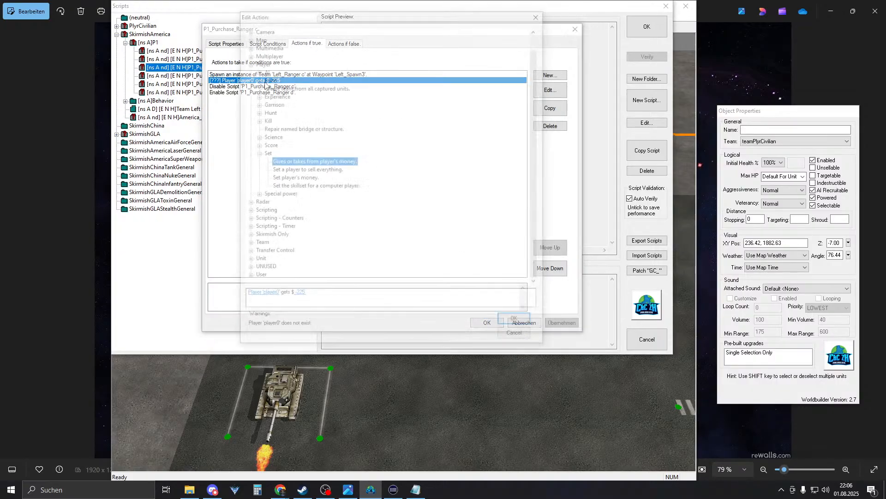
{"action": "left_click", "coordinate": [297, 295]}
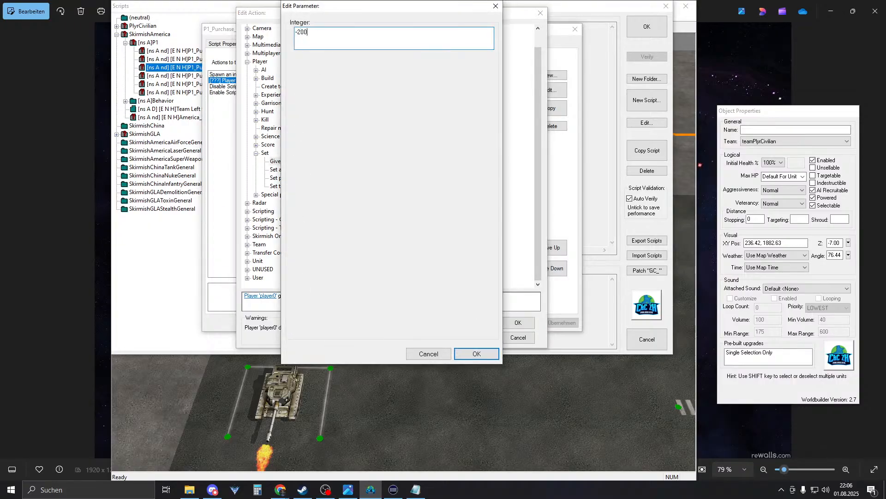
{"action": "type", "text": "-200"}
{"action": "key", "text": "Return"}
{"action": "key", "text": "Return"}
{"action": "key", "text": "Return"}
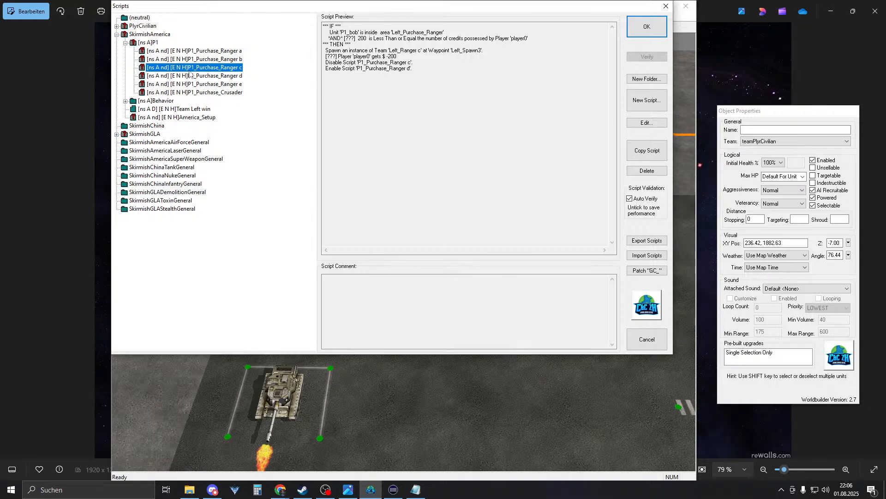
- Make P1_Purchase_Ranger d require 200 credits and deduct -200 instead of -225
{"action": "double_click", "coordinate": [189, 76]}
{"action": "left_click", "coordinate": [269, 43]}
{"action": "double_click", "coordinate": [266, 86]}
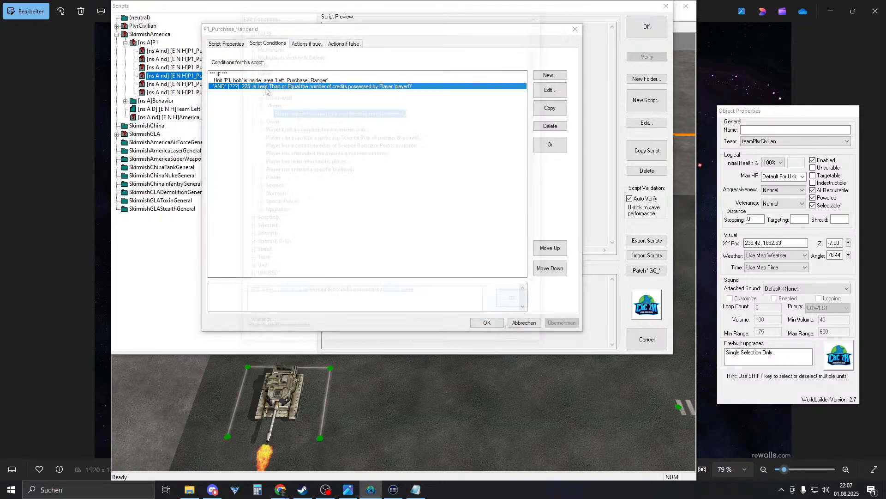
{"action": "left_click", "coordinate": [250, 295]}
{"action": "type", "text": "200"}
{"action": "key", "text": "Return"}
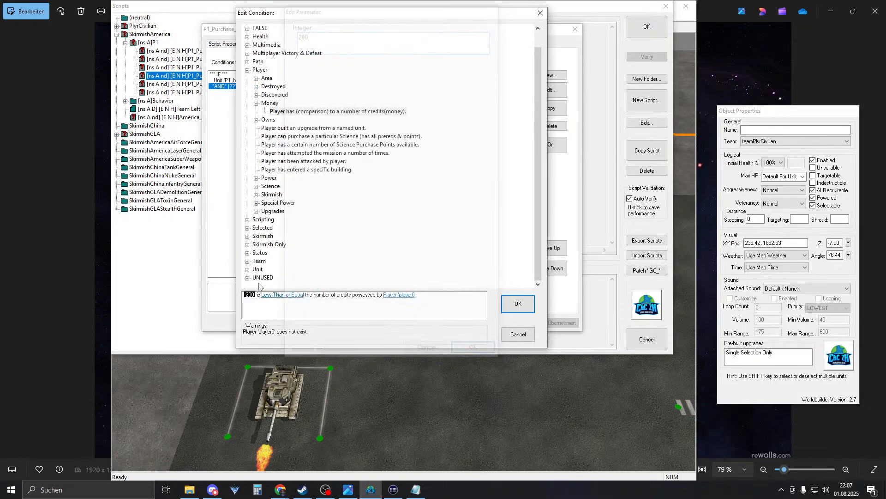
{"action": "key", "text": "Return"}
{"action": "left_click", "coordinate": [306, 44]}
{"action": "double_click", "coordinate": [258, 80]}
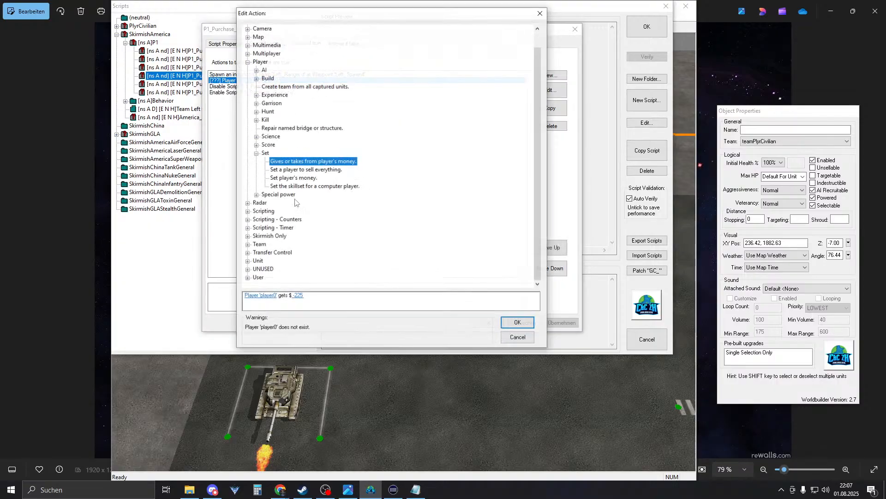
{"action": "left_click", "coordinate": [299, 296]}
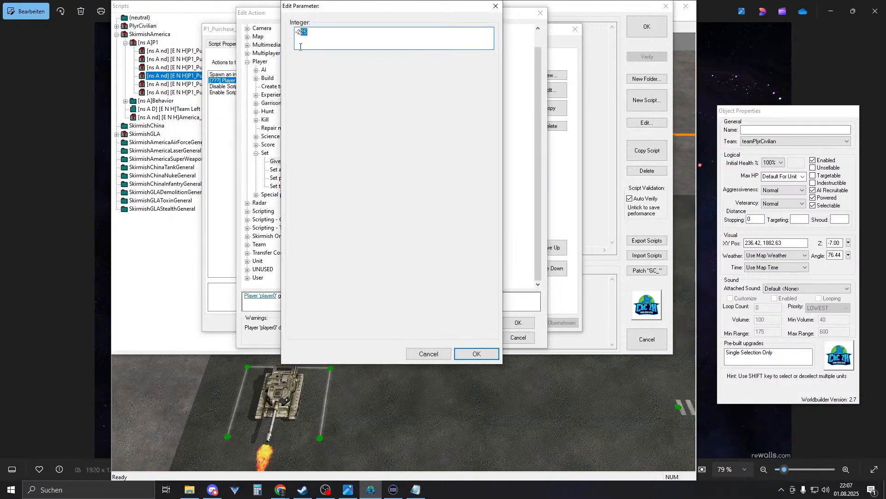
{"action": "key", "text": "Return"}
{"action": "key", "text": "Return"}
{"action": "key", "text": "Return"}
- Give P1_Purchase_Ranger e a 200 credit condition and -200 payment, then close Scripts
{"action": "double_click", "coordinate": [213, 83]}
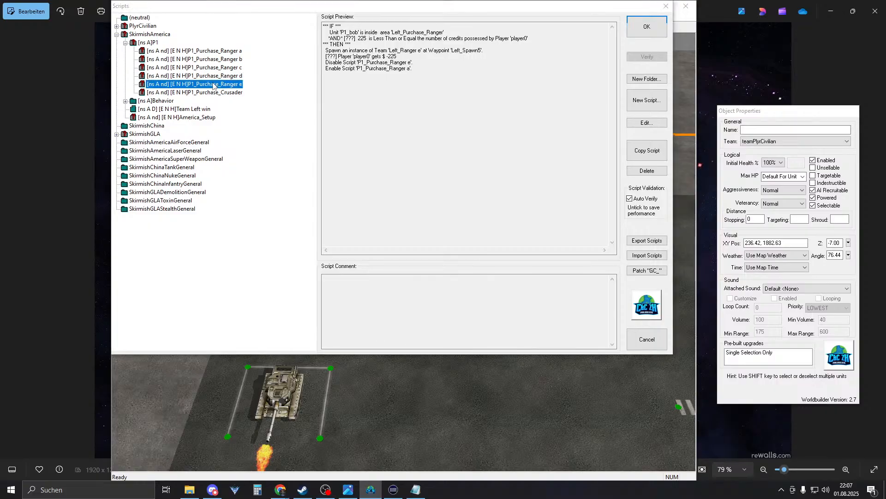
{"action": "left_click", "coordinate": [267, 44]}
{"action": "double_click", "coordinate": [252, 86]}
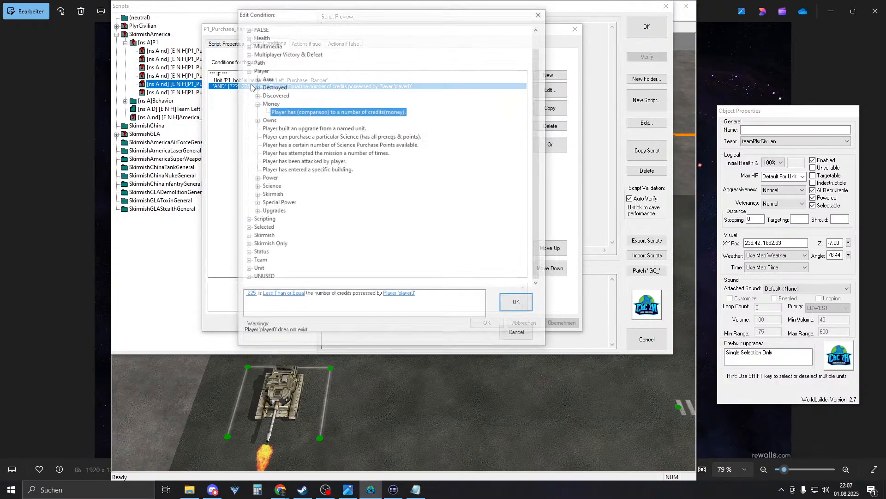
{"action": "left_click", "coordinate": [250, 294]}
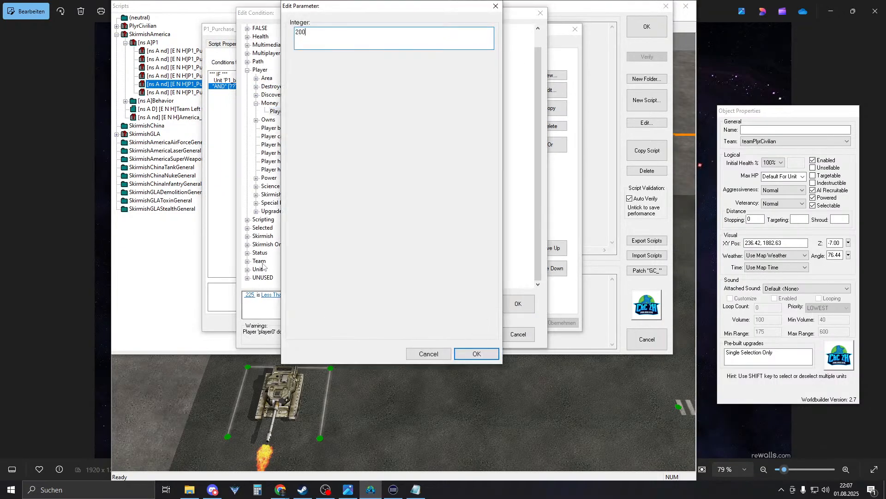
{"action": "key", "text": "Return"}
{"action": "key", "text": "Return"}
{"action": "left_click", "coordinate": [306, 44]}
{"action": "double_click", "coordinate": [292, 80]}
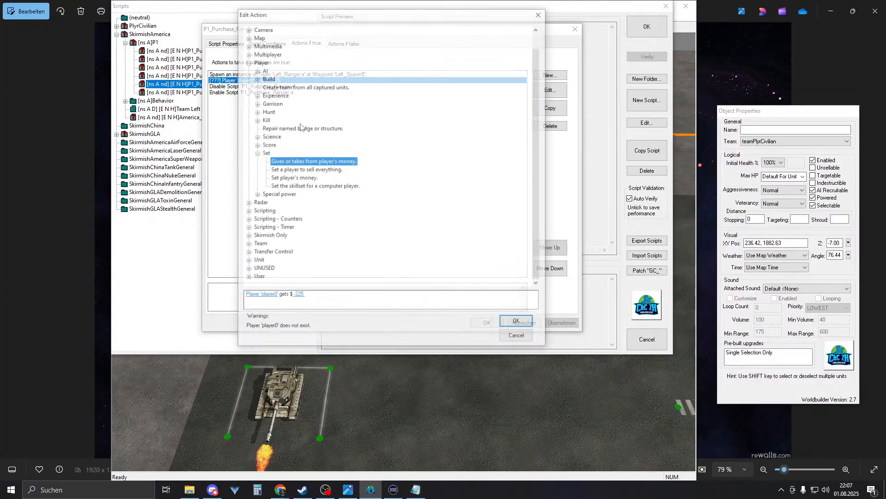
{"action": "left_click", "coordinate": [300, 293]}
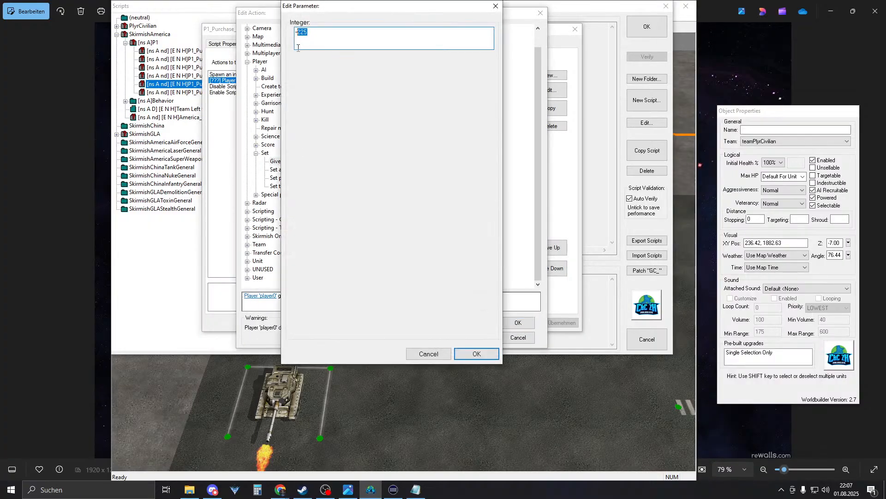
{"action": "key", "text": "Return"}
{"action": "key", "text": "Return"}
{"action": "key", "text": "Return"}
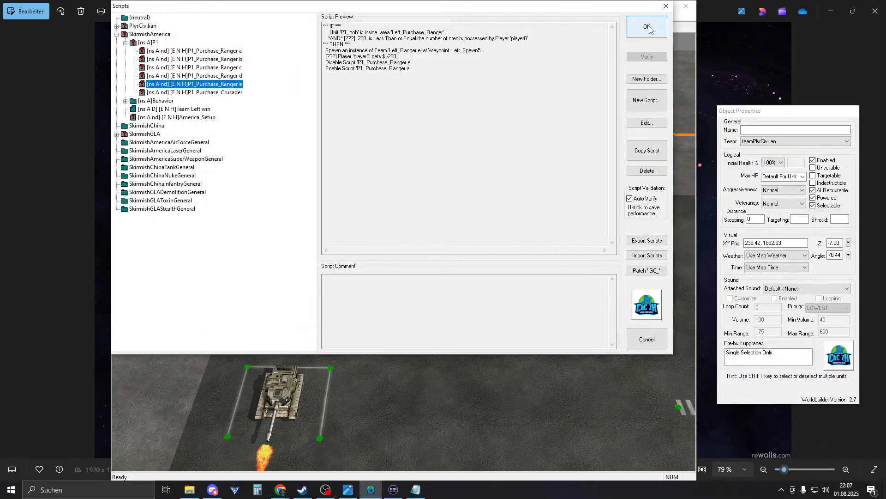
{"action": "left_click", "coordinate": [235, 92]}
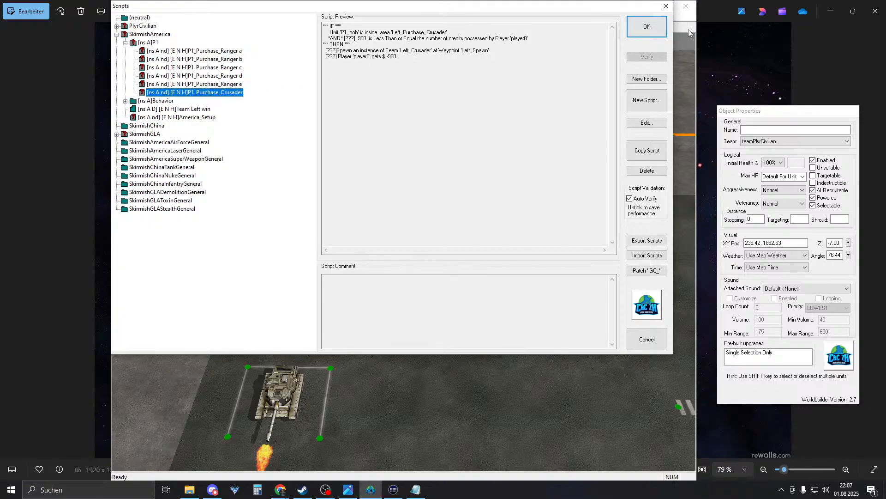
{"action": "left_click", "coordinate": [653, 24]}
- Save the IncomeWars map and look over the 200 / 20 pads and tank pad
{"action": "right_click_drag", "start_coordinate": [246, 133], "coordinate": [249, 100]}
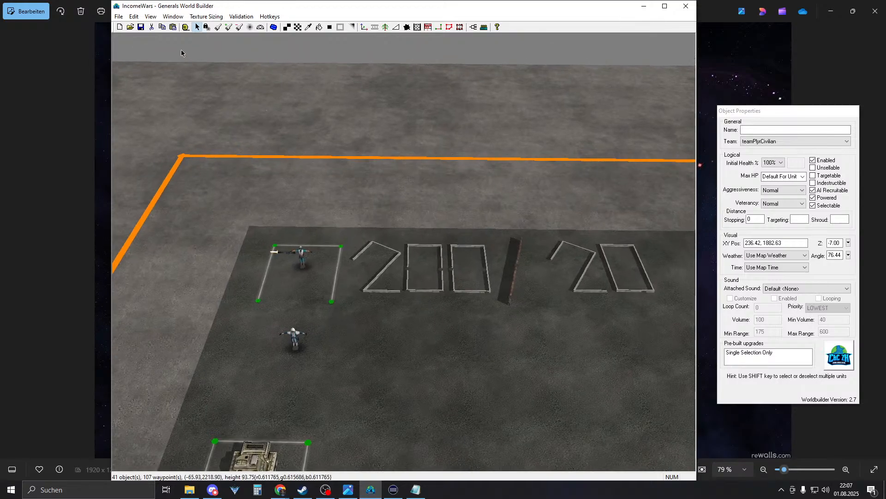
{"action": "left_click", "coordinate": [142, 27]}
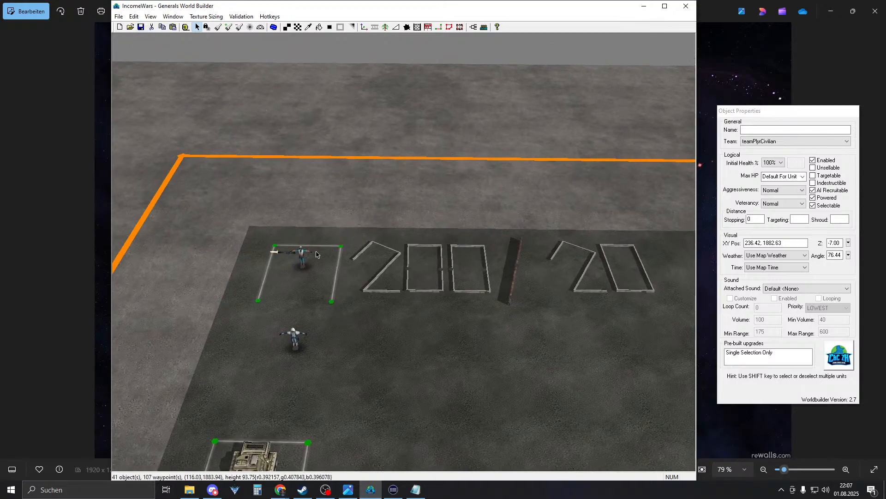
{"action": "right_click_drag", "start_coordinate": [318, 257], "coordinate": [392, 225]}
{"action": "right_click_drag", "start_coordinate": [392, 259], "coordinate": [453, 341]}
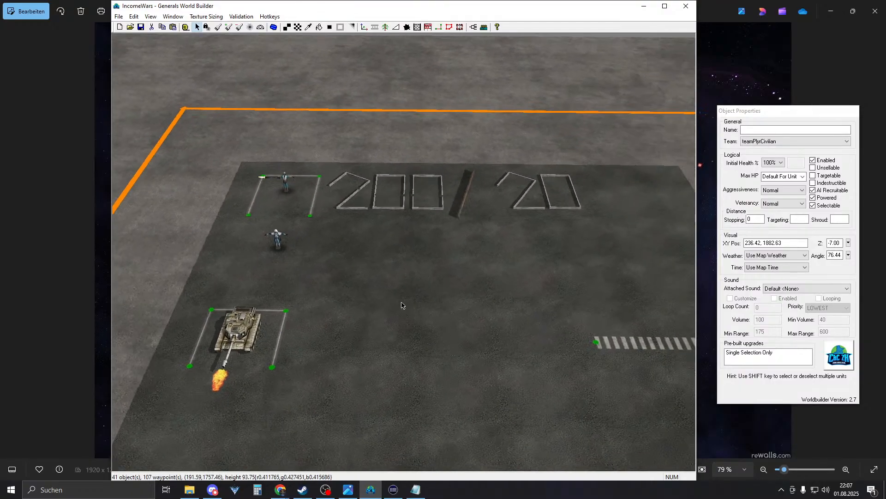
{"action": "scroll", "coordinate": [388, 305], "scroll_direction": "up", "scroll_amount": 1}
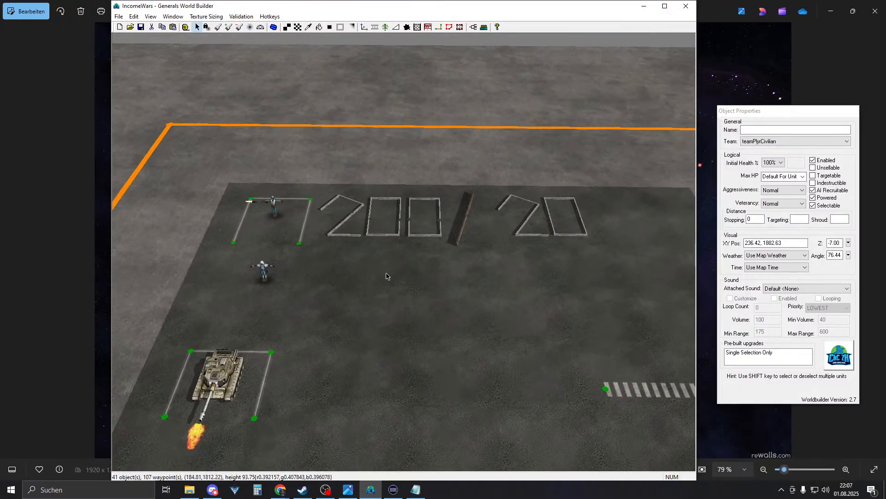
{"action": "scroll", "coordinate": [388, 276], "scroll_direction": "up", "scroll_amount": 1}
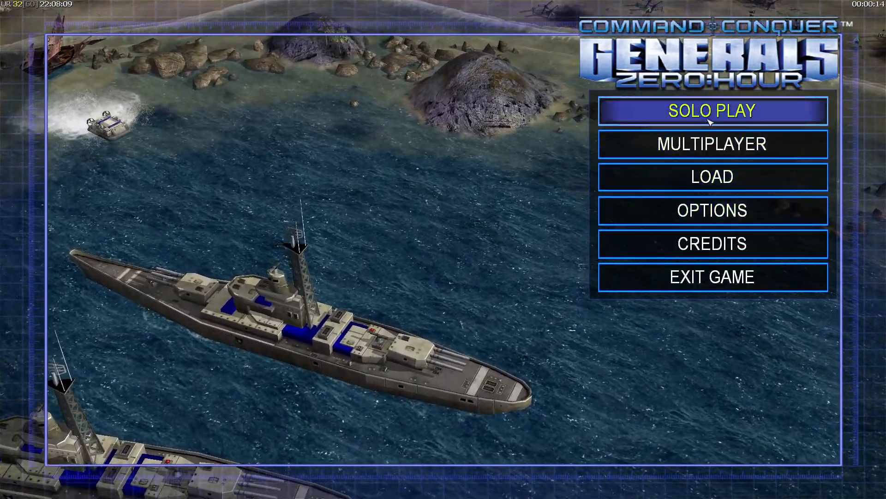
- Open Skirmish and make slots 5 and 6 Hard Army AIs, leaving slot 4 Open
{"action": "left_click", "coordinate": [665, 116]}
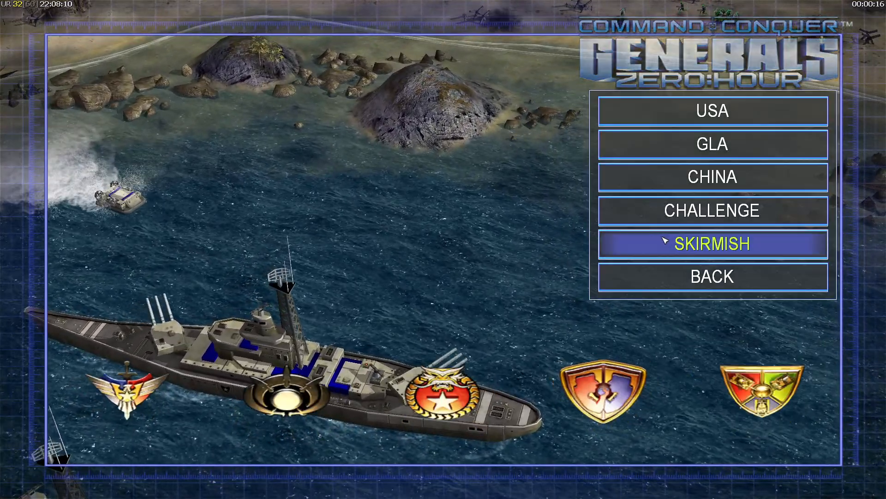
{"action": "left_click", "coordinate": [621, 242]}
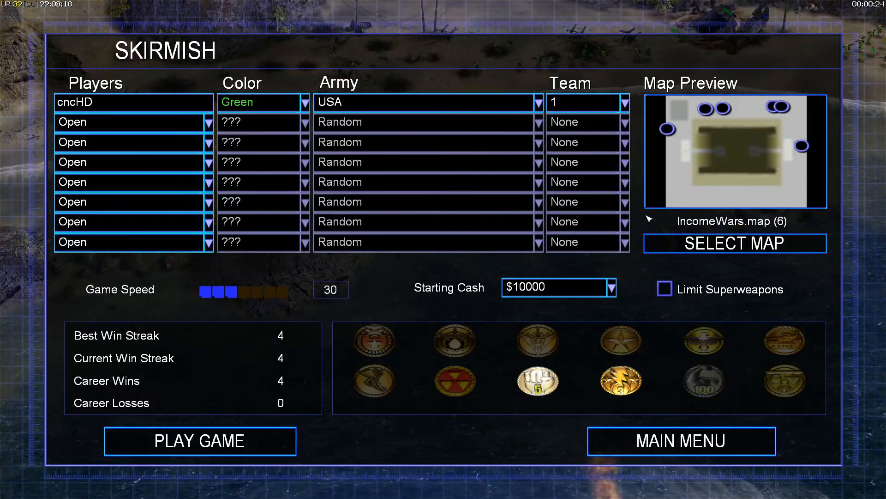
{"action": "left_click", "coordinate": [153, 164]}
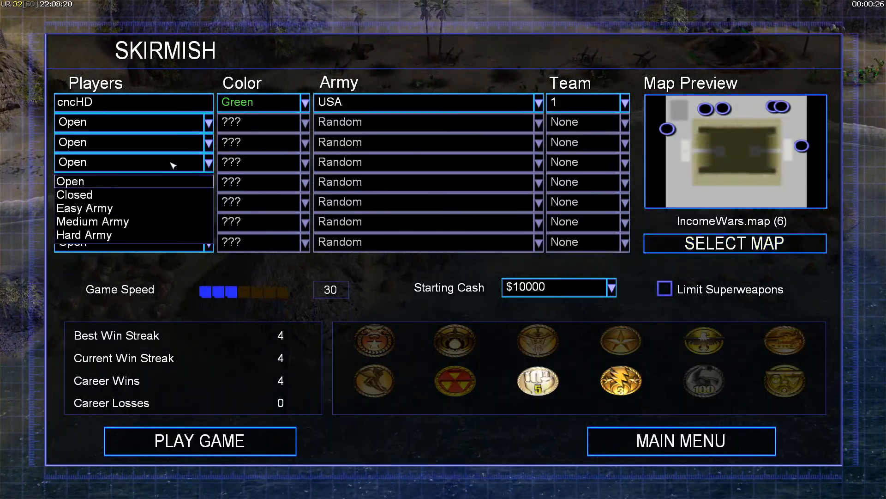
{"action": "left_click", "coordinate": [111, 235]}
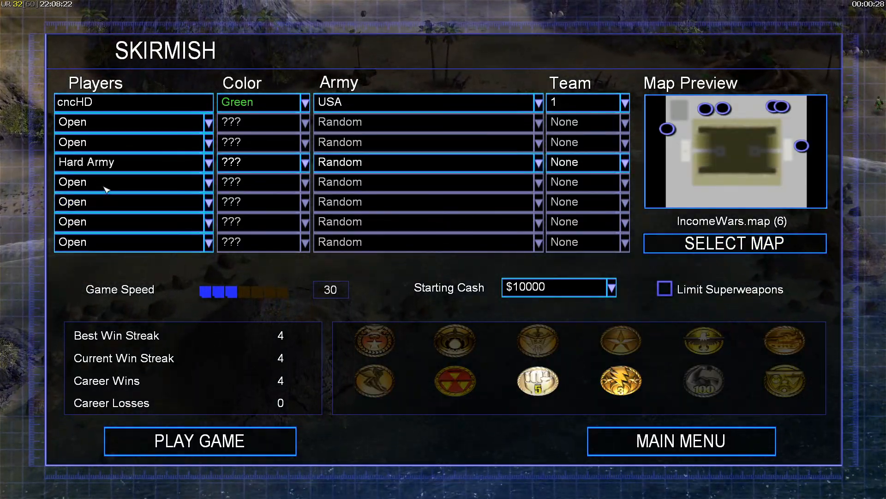
{"action": "left_click", "coordinate": [104, 187]}
{"action": "left_click", "coordinate": [94, 252]}
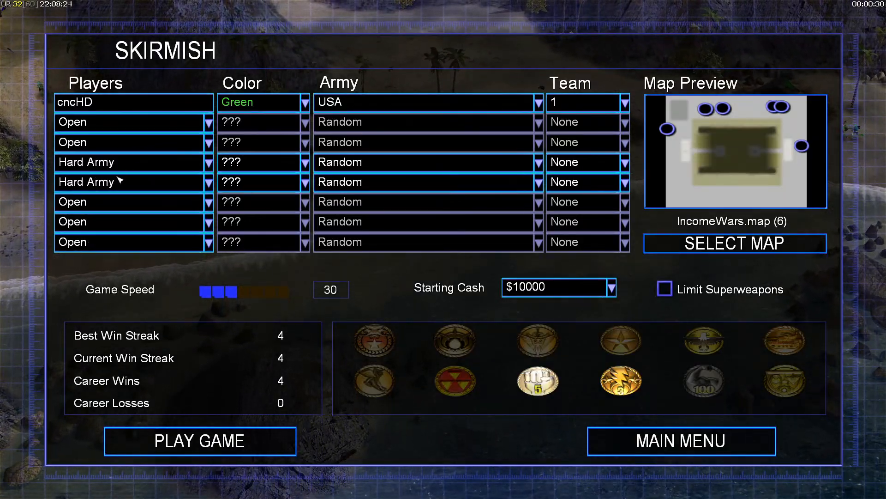
{"action": "left_click", "coordinate": [88, 223]}
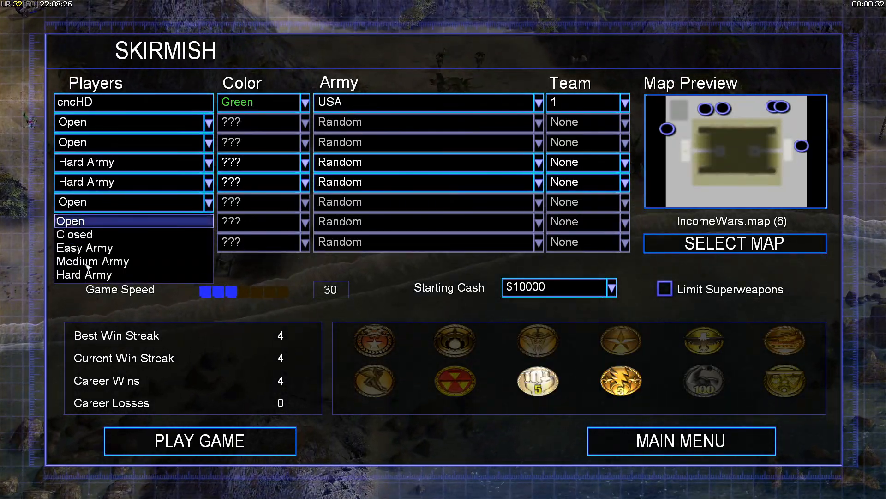
{"action": "left_click", "coordinate": [87, 274]}
{"action": "left_click", "coordinate": [91, 164]}
{"action": "left_click", "coordinate": [94, 181]}
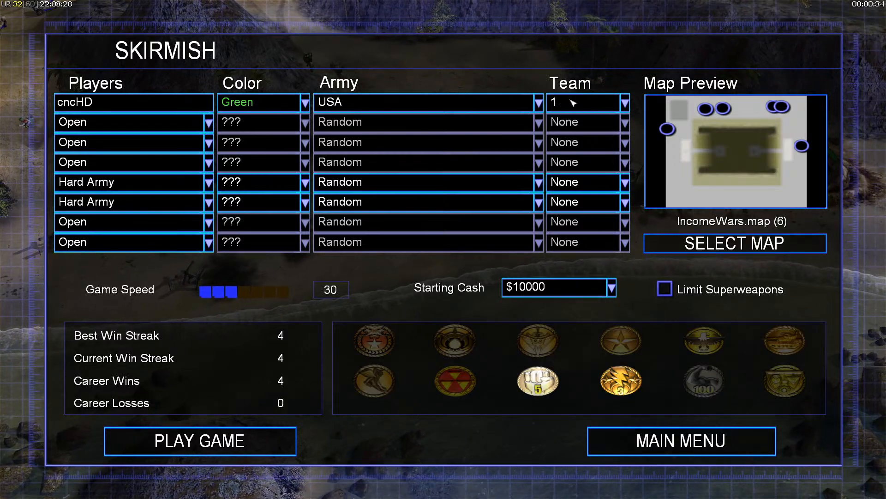
- Give slot 5 the USA army with no team and slot 6 the GLA army
{"action": "left_click", "coordinate": [565, 184]}
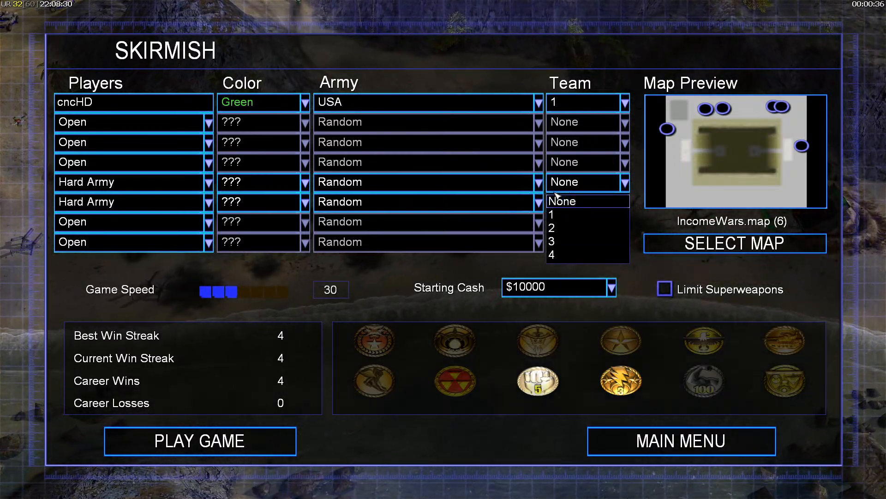
{"action": "left_click", "coordinate": [585, 181]}
{"action": "left_click", "coordinate": [475, 183]}
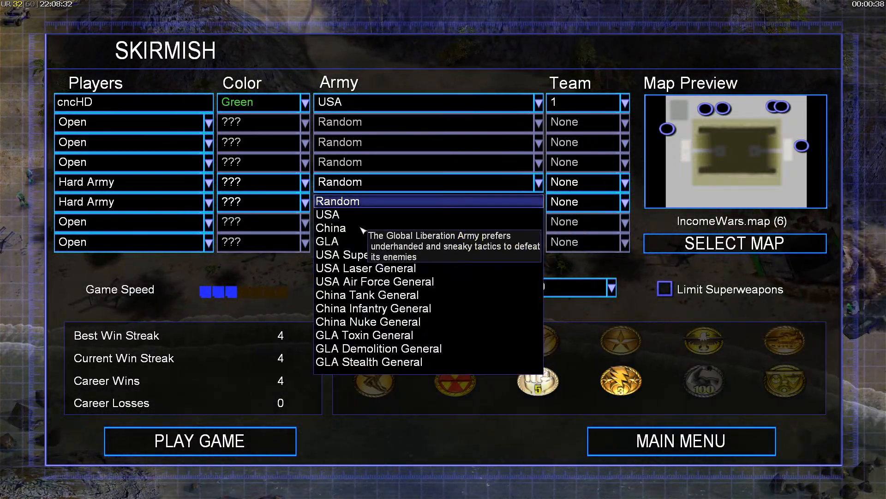
{"action": "left_click", "coordinate": [332, 214]}
{"action": "left_click", "coordinate": [366, 202]}
{"action": "left_click", "coordinate": [351, 261]}
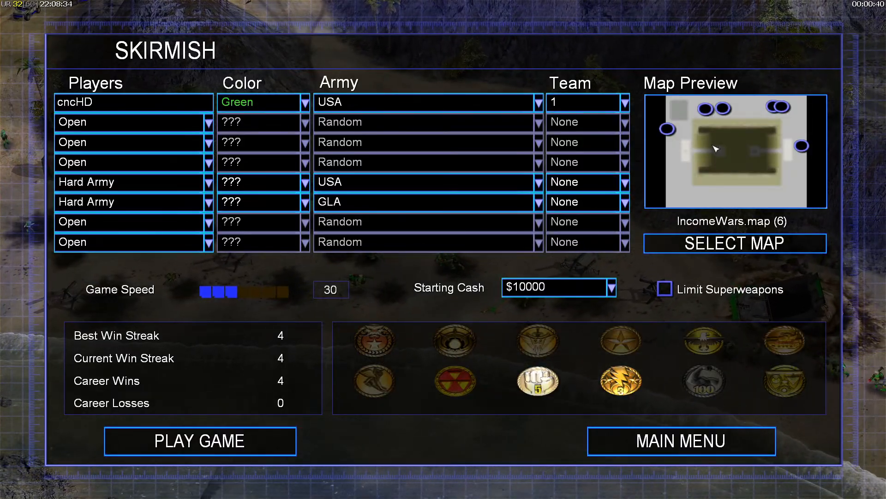
- Assign start positions 1, 5 and 6 on the map preview and start the game
{"action": "left_click", "coordinate": [706, 109]}
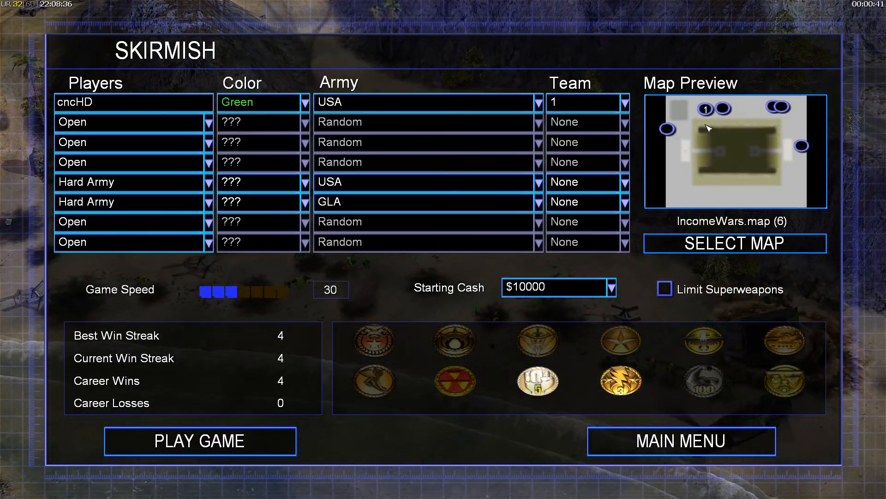
{"action": "left_click", "coordinate": [667, 129]}
{"action": "left_click", "coordinate": [802, 146]}
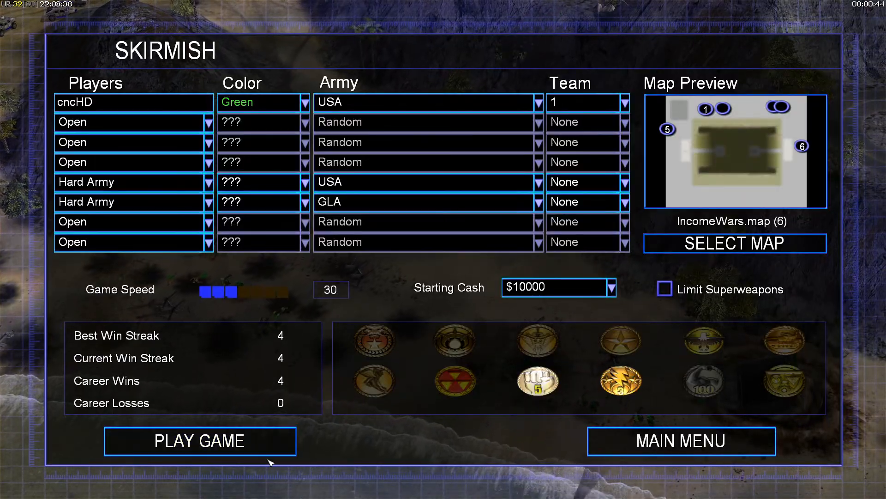
{"action": "left_click", "coordinate": [277, 439]}
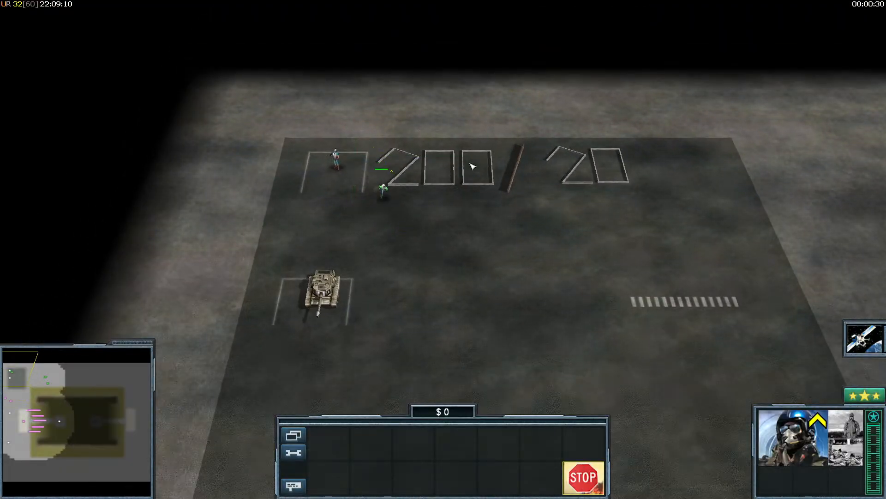
- Move the soldier across the pad, survey the 200/20 wall digits, then open the in-game menu
{"action": "right_click_drag", "start_coordinate": [470, 163], "coordinate": [539, 136]}
{"action": "left_click", "coordinate": [458, 220]}
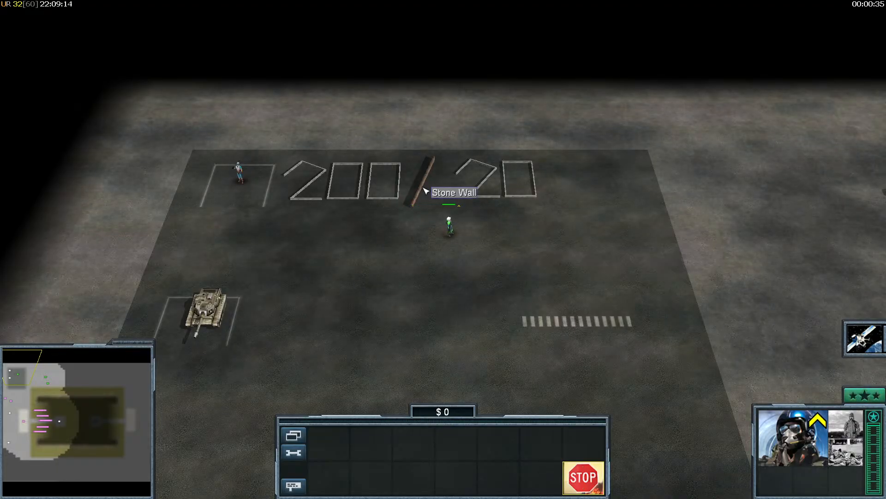
{"action": "right_click_drag", "start_coordinate": [461, 199], "coordinate": [465, 292]}
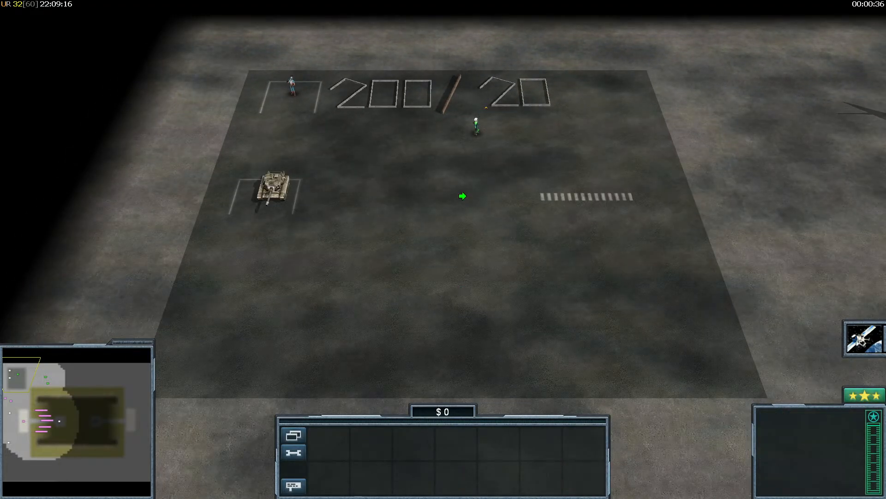
{"action": "right_click_drag", "start_coordinate": [462, 196], "coordinate": [463, 194]}
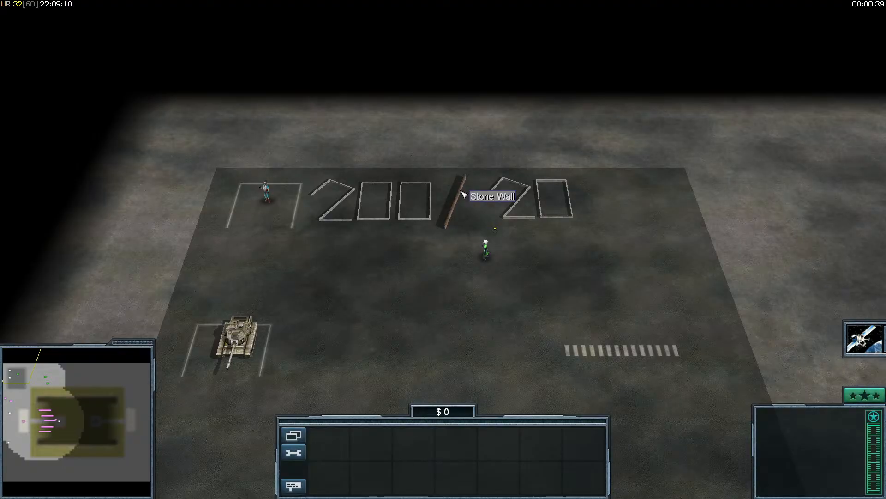
{"action": "left_click_drag", "start_coordinate": [478, 152], "coordinate": [575, 233]}
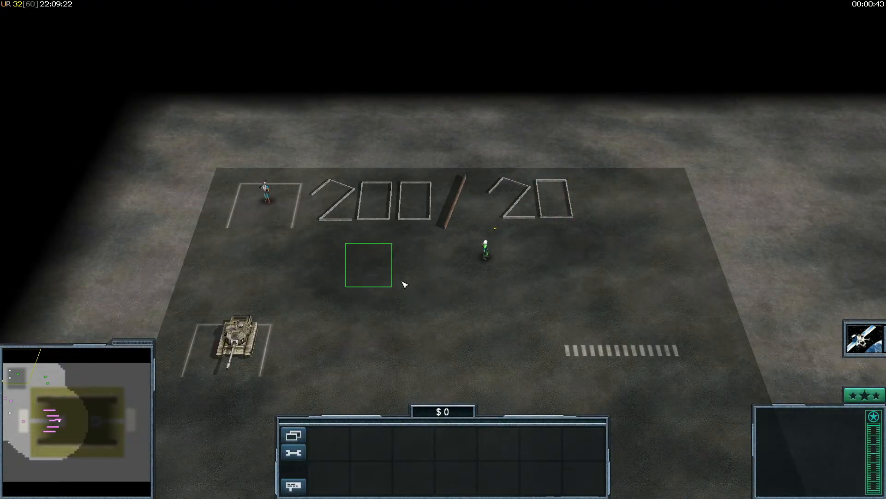
{"action": "left_click_drag", "start_coordinate": [360, 241], "coordinate": [440, 306]}
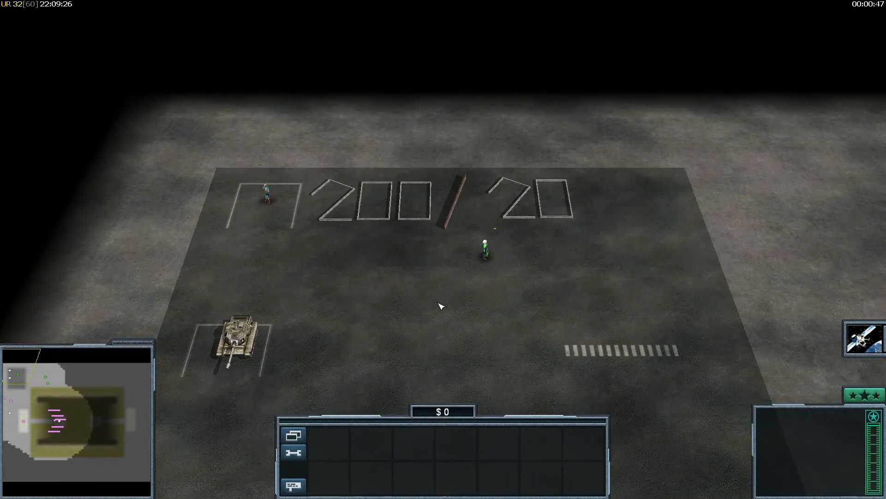
{"action": "right_click_drag", "start_coordinate": [440, 295], "coordinate": [445, 268]}
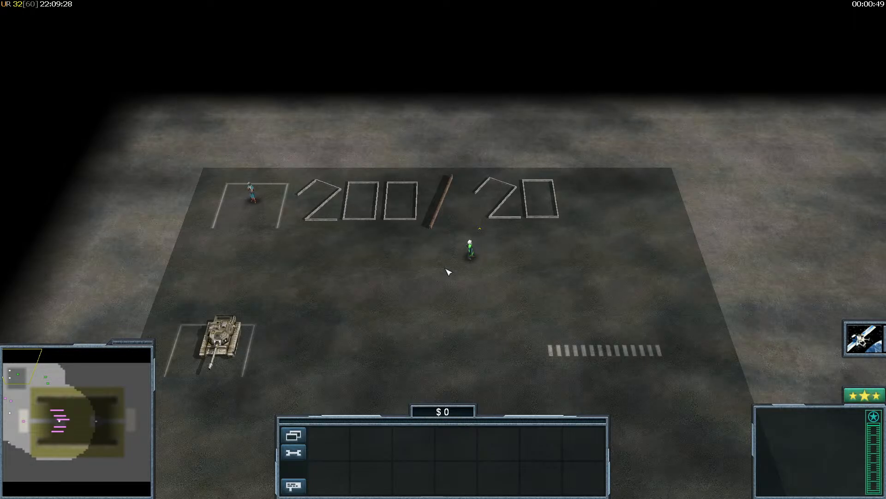
{"action": "scroll", "coordinate": [448, 300], "scroll_direction": "down", "scroll_amount": 5}
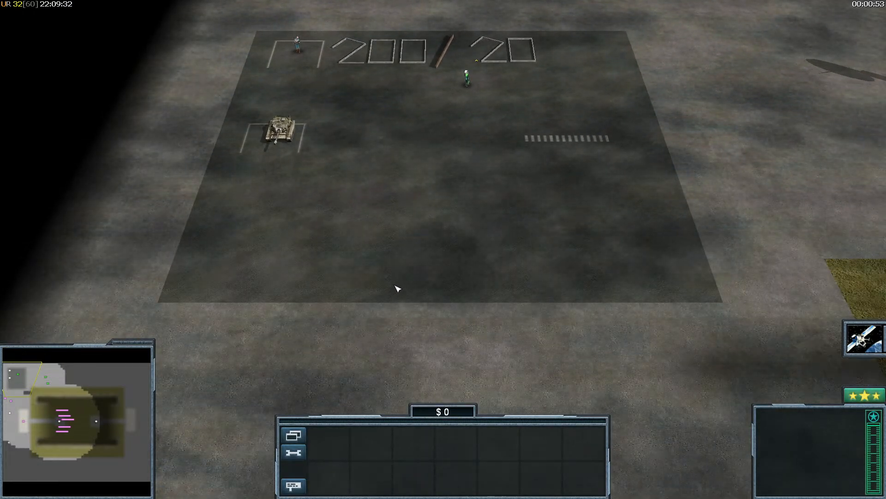
{"action": "scroll", "coordinate": [388, 217], "scroll_direction": "up", "scroll_amount": 5}
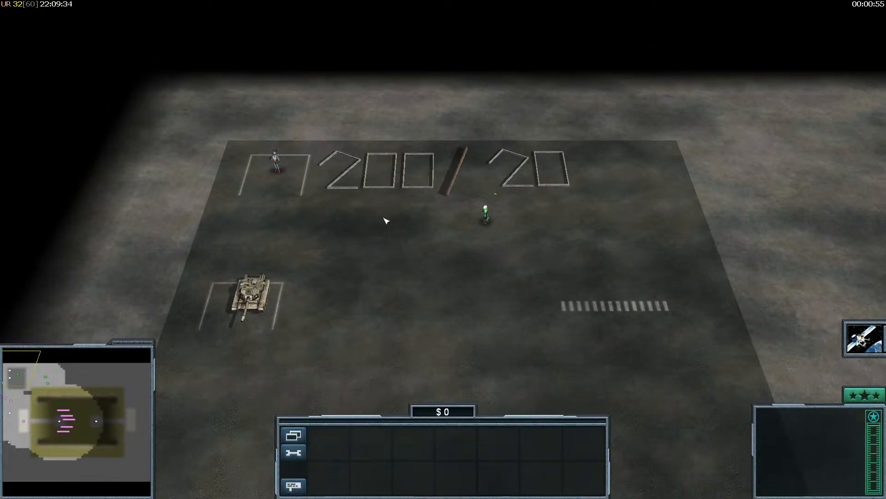
{"action": "key", "text": "Escape"}
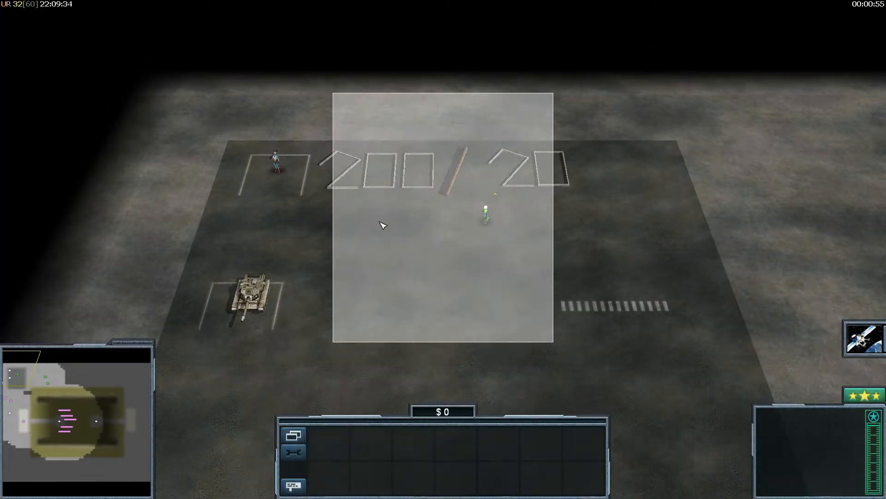
- Return to the IncomeWars map in World Builder and zoom in
{"action": "key", "text": "super"}
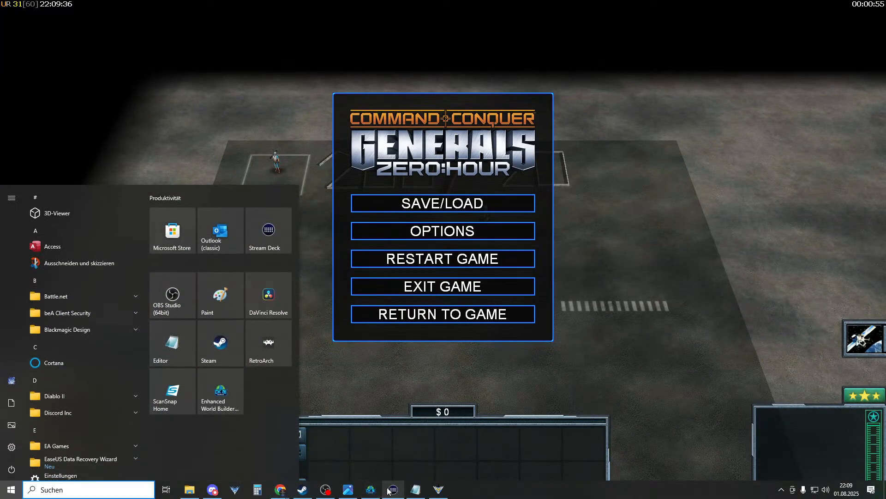
{"action": "left_click", "coordinate": [371, 489]}
{"action": "left_click", "coordinate": [349, 489]}
{"action": "left_click", "coordinate": [370, 489]}
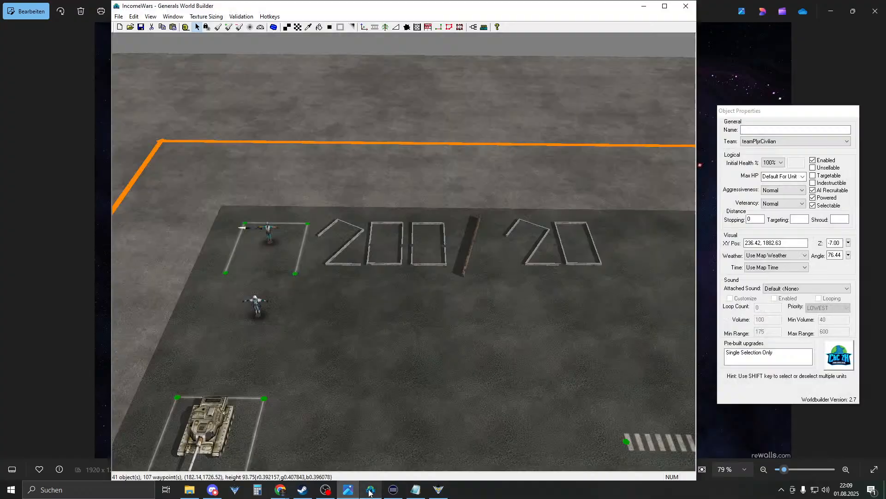
{"action": "scroll", "coordinate": [466, 314], "scroll_direction": "up", "scroll_amount": 3}
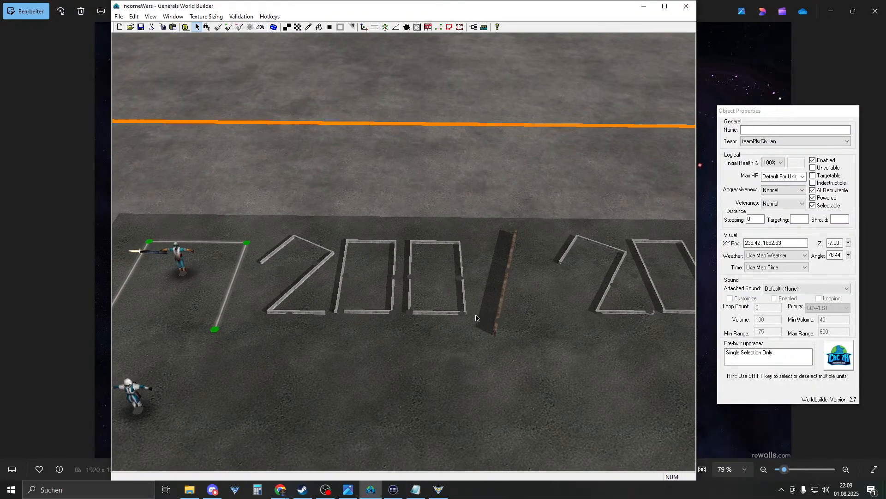
- Move a stone wall under the 200 at angle 0 and paste a copy to its right
{"action": "left_click_drag", "start_coordinate": [496, 319], "coordinate": [342, 367]}
{"action": "left_click_drag", "start_coordinate": [502, 308], "coordinate": [298, 355]}
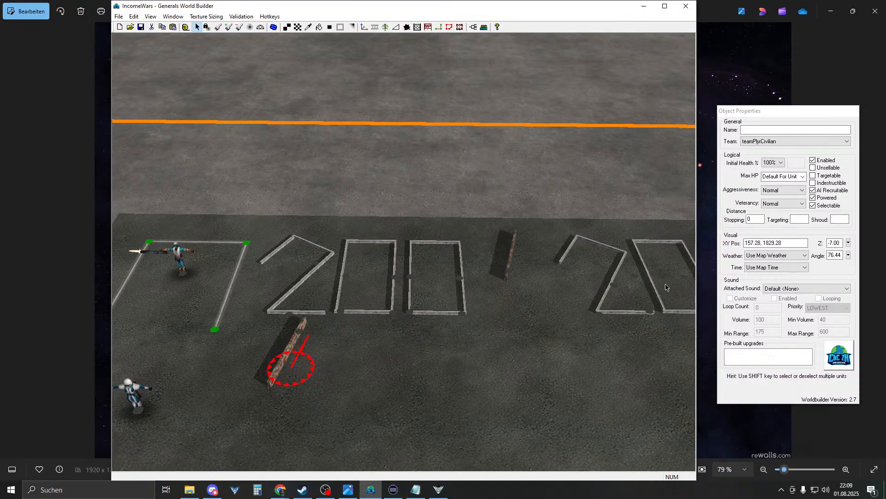
{"action": "left_click_drag", "start_coordinate": [829, 255], "coordinate": [878, 259]}
{"action": "type", "text": "0"}
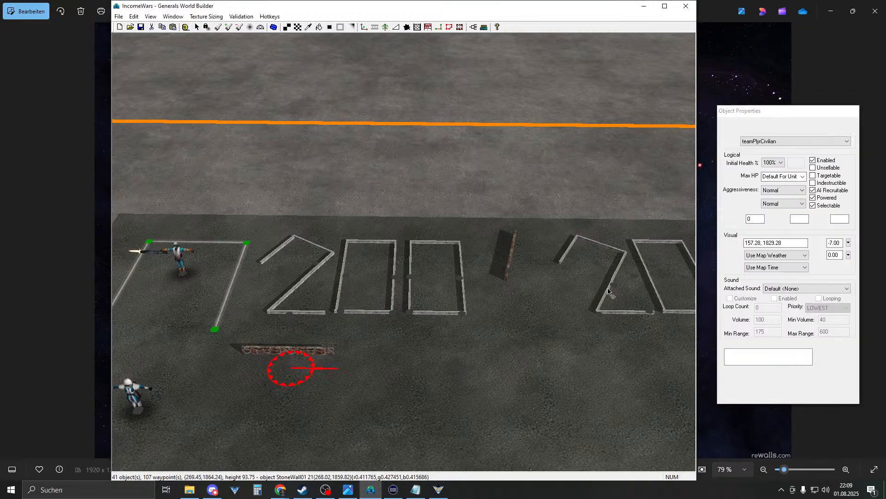
{"action": "left_click_drag", "start_coordinate": [291, 359], "coordinate": [299, 339]}
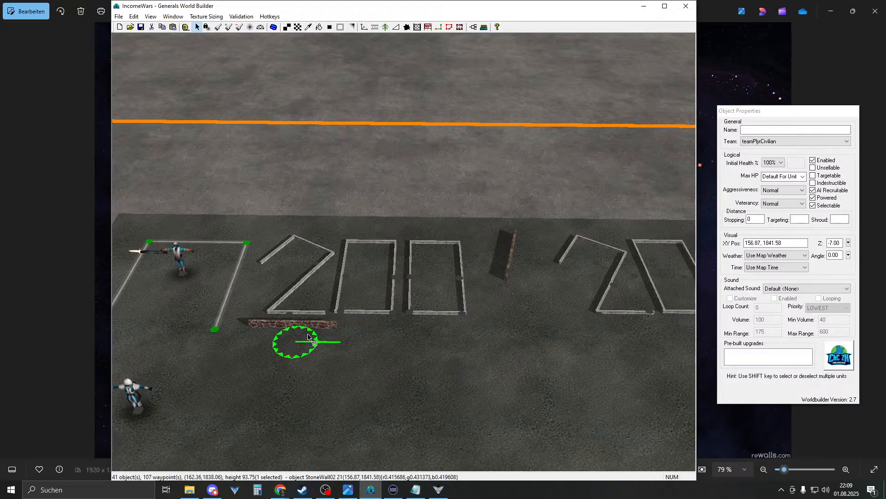
{"action": "key", "text": "ctrl+v"}
{"action": "left_click_drag", "start_coordinate": [297, 342], "coordinate": [355, 336]}
- Marquee-select the slash and 20 digit walls and delete them
{"action": "left_click", "coordinate": [395, 348]}
{"action": "scroll", "coordinate": [417, 346], "scroll_direction": "down", "scroll_amount": 3}
{"action": "left_click_drag", "start_coordinate": [464, 327], "coordinate": [656, 199]}
{"action": "key", "text": "Delete"}
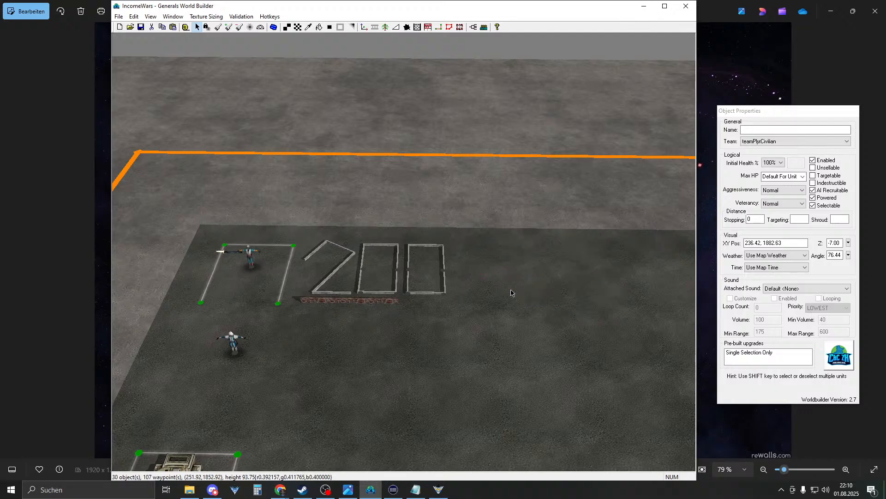
- Orbit the view around the remaining digits so the 200 walls face upright
{"action": "right_click_drag", "start_coordinate": [494, 296], "coordinate": [472, 290]}
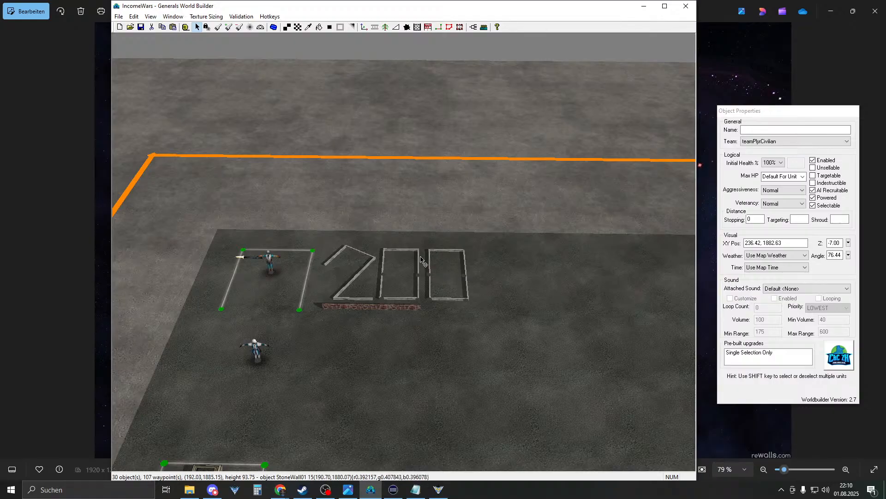
{"action": "right_click_drag", "start_coordinate": [420, 256], "coordinate": [442, 278]}
{"action": "middle_click_drag", "start_coordinate": [394, 266], "coordinate": [392, 368]}
{"action": "right_click_drag", "start_coordinate": [340, 318], "coordinate": [419, 258]}
{"action": "scroll", "coordinate": [375, 280], "scroll_direction": "down", "scroll_amount": 1}
{"action": "scroll", "coordinate": [421, 258], "scroll_direction": "up", "scroll_amount": 1}
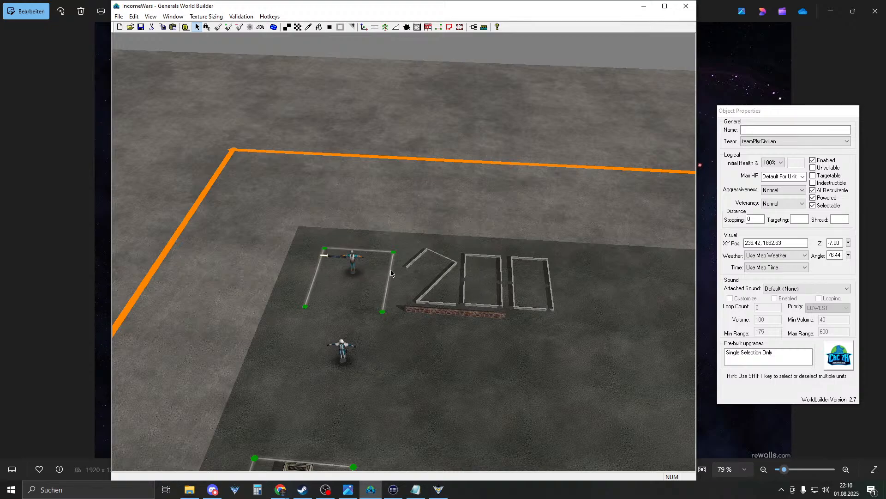
- Pan over the tank and crosswalk, then switch to the last Chrome window
{"action": "right_click_drag", "start_coordinate": [433, 194], "coordinate": [454, 228]}
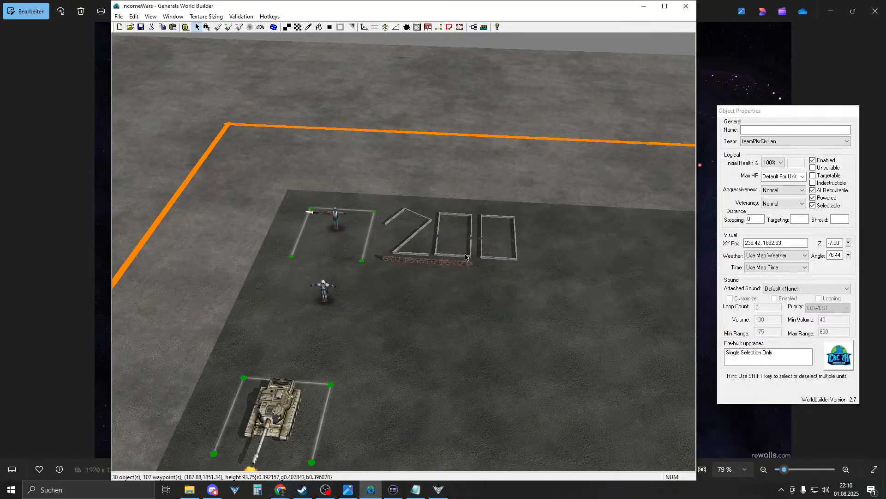
{"action": "right_click_drag", "start_coordinate": [465, 257], "coordinate": [600, 266]}
{"action": "left_click_drag", "start_coordinate": [400, 169], "coordinate": [658, 314]}
{"action": "right_click_drag", "start_coordinate": [486, 243], "coordinate": [394, 212]}
{"action": "right_click_drag", "start_coordinate": [453, 234], "coordinate": [409, 229]}
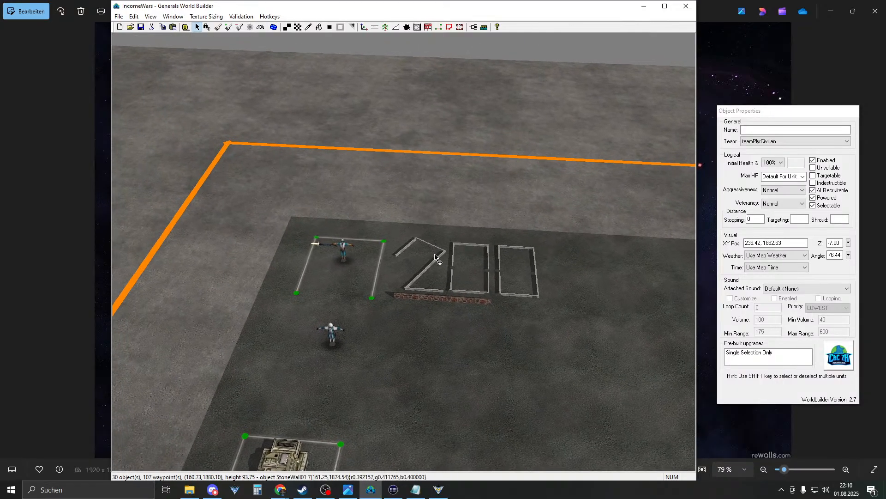
{"action": "right_click_drag", "start_coordinate": [434, 229], "coordinate": [435, 313]}
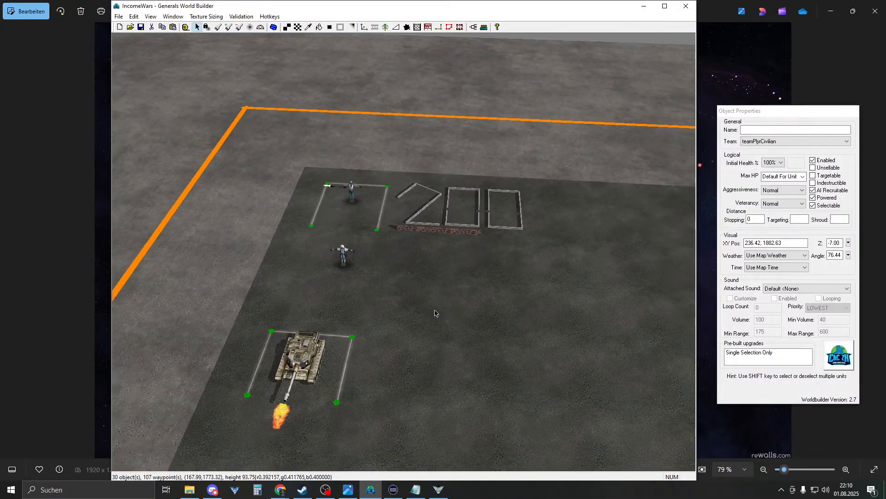
{"action": "left_click", "coordinate": [280, 490]}
{"action": "left_click", "coordinate": [412, 450]}
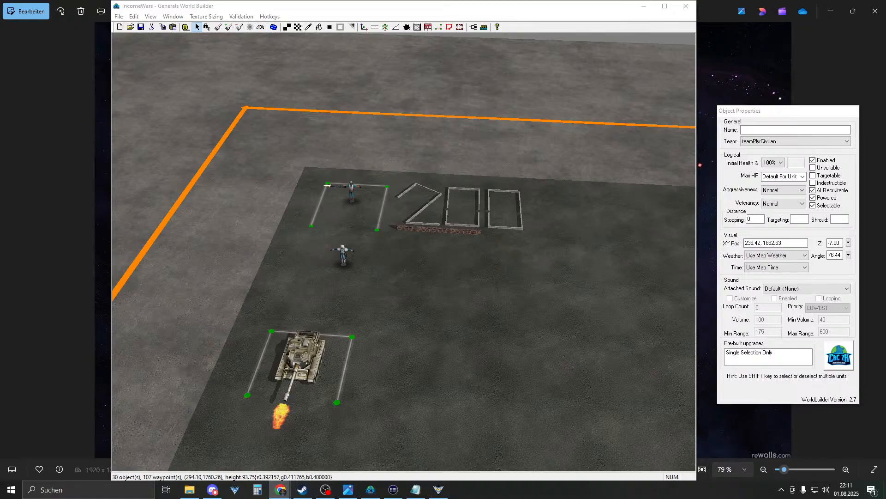
- Rotate the wall at the top of the 2 to 90 degrees and move it into place
{"action": "scroll", "coordinate": [406, 251], "scroll_direction": "up", "scroll_amount": 5}
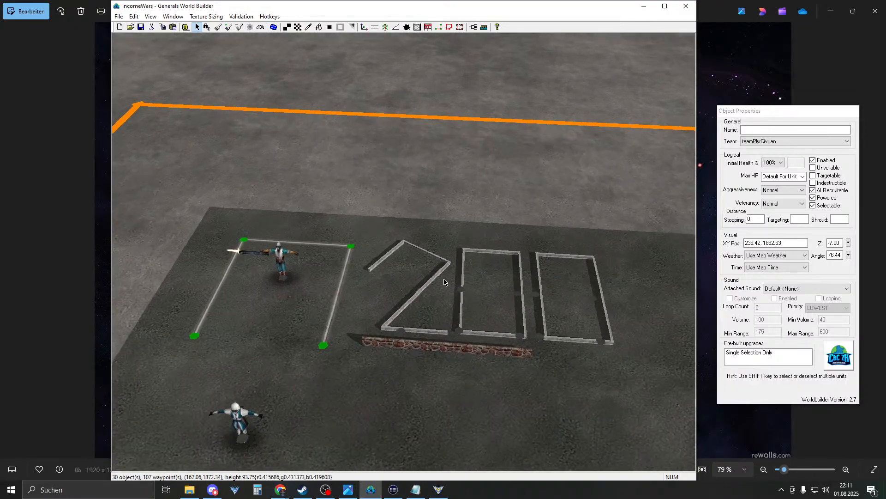
{"action": "left_click", "coordinate": [416, 229]}
{"action": "left_click", "coordinate": [416, 229]}
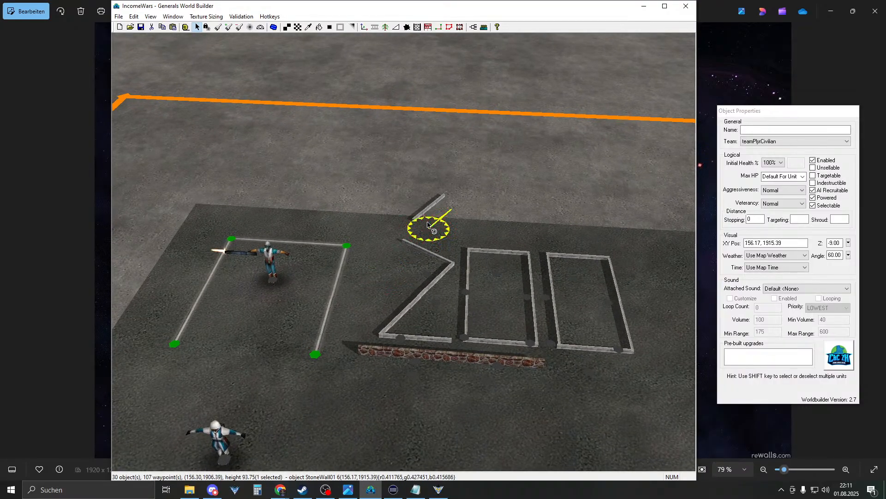
{"action": "left_click", "coordinate": [830, 257]}
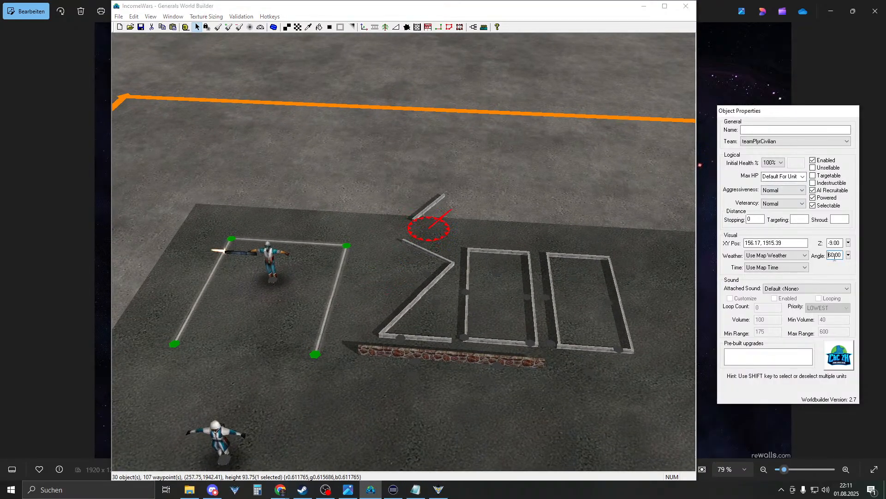
{"action": "type", "text": "90"}
{"action": "left_click", "coordinate": [430, 221]}
{"action": "left_click_drag", "start_coordinate": [425, 218], "coordinate": [394, 263]}
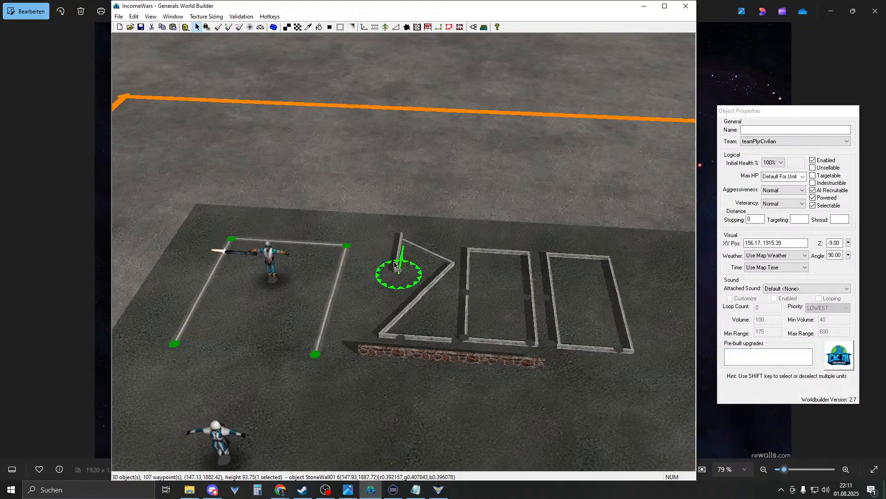
{"action": "left_click_drag", "start_coordinate": [394, 264], "coordinate": [396, 188]}
- Reposition the diagonal wall and the StoneWall01 pieces down toward the 2
{"action": "left_click", "coordinate": [440, 282]}
{"action": "left_click_drag", "start_coordinate": [440, 283], "coordinate": [434, 203]}
{"action": "left_click", "coordinate": [831, 257]}
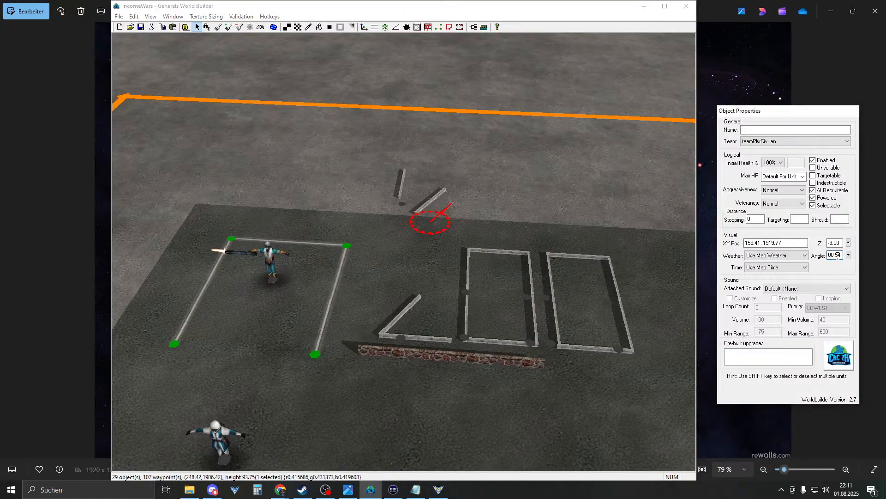
{"action": "scroll", "coordinate": [572, 224], "scroll_direction": "up", "scroll_amount": 2}
{"action": "left_click", "coordinate": [446, 217]}
{"action": "left_click_drag", "start_coordinate": [446, 217], "coordinate": [397, 214]}
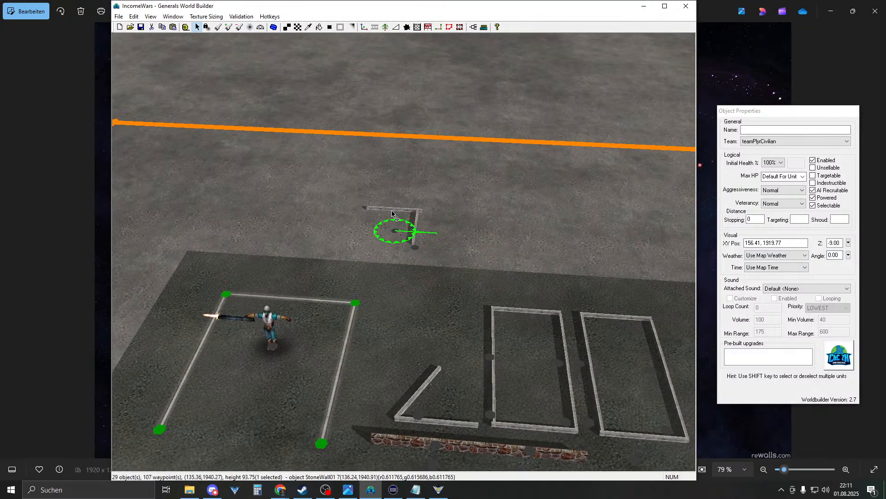
{"action": "left_click", "coordinate": [415, 251], "text": "shift"}
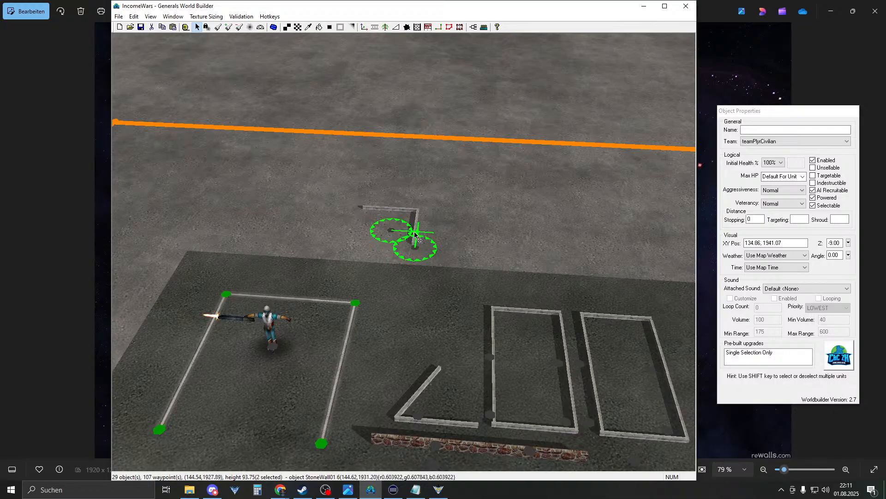
{"action": "left_click_drag", "start_coordinate": [415, 233], "coordinate": [473, 338]}
{"action": "right_click_drag", "start_coordinate": [473, 338], "coordinate": [467, 329]}
- Delete the diagonal wall of the 2 and move the bottom wall down into the digit
{"action": "left_click", "coordinate": [442, 306]}
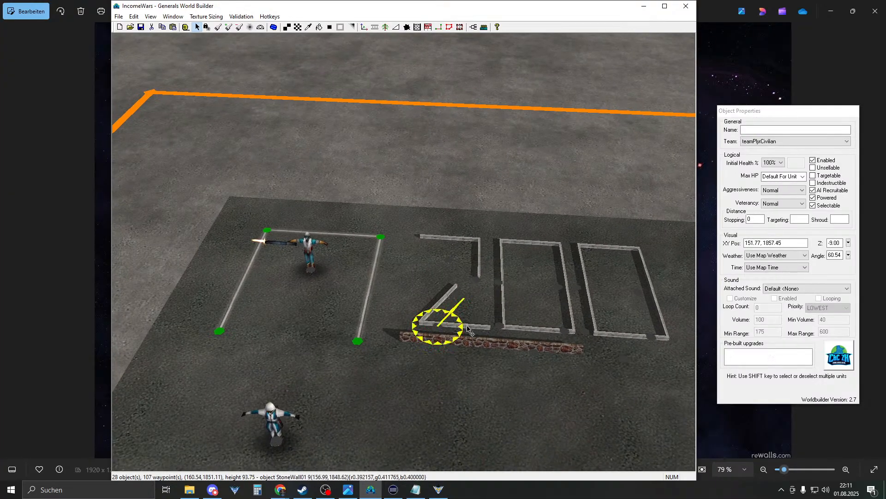
{"action": "key", "text": "Delete"}
{"action": "left_click_drag", "start_coordinate": [457, 329], "coordinate": [443, 198]}
{"action": "right_click_drag", "start_coordinate": [443, 198], "coordinate": [421, 251]}
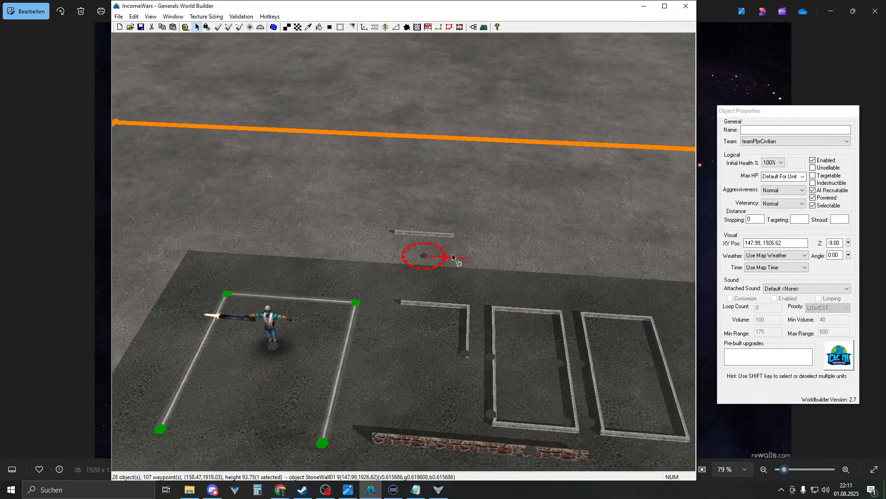
{"action": "left_click_drag", "start_coordinate": [427, 255], "coordinate": [388, 384]}
{"action": "right_click_drag", "start_coordinate": [388, 384], "coordinate": [386, 384]}
- Copy the top wall of the 2 and place the duplicate lower in the digit
{"action": "left_click", "coordinate": [421, 306]}
{"action": "key", "text": "ctrl+c"}
{"action": "key", "text": "ctrl+v"}
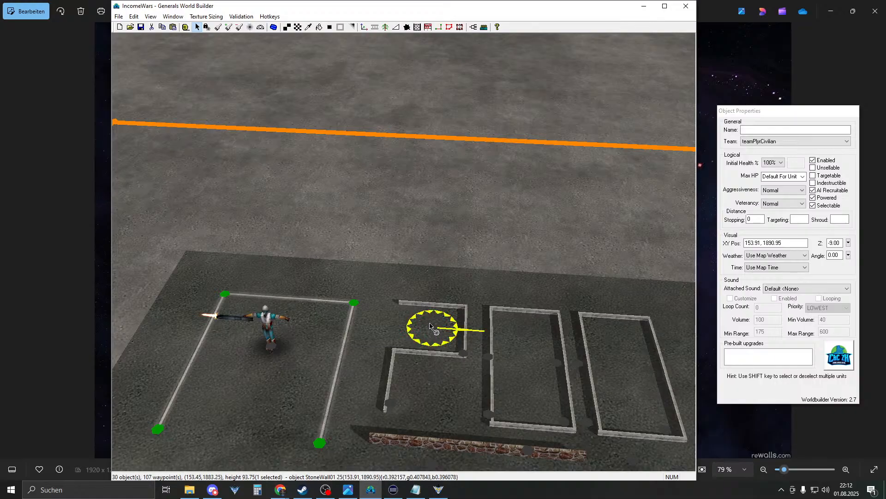
{"action": "left_click_drag", "start_coordinate": [431, 319], "coordinate": [419, 422]}
{"action": "left_click", "coordinate": [421, 378]}
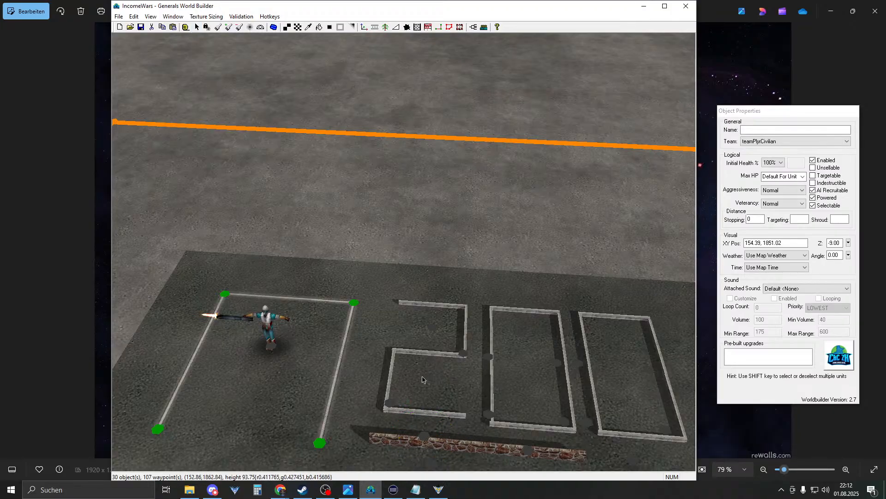
- Try moving the left brick wall up into the 2, then undo that move
{"action": "right_click_drag", "start_coordinate": [420, 378], "coordinate": [417, 353]}
{"action": "right_click_drag", "start_coordinate": [410, 322], "coordinate": [439, 389]}
{"action": "scroll", "coordinate": [463, 389], "scroll_direction": "down", "scroll_amount": 3}
{"action": "scroll", "coordinate": [457, 376], "scroll_direction": "down", "scroll_amount": 3}
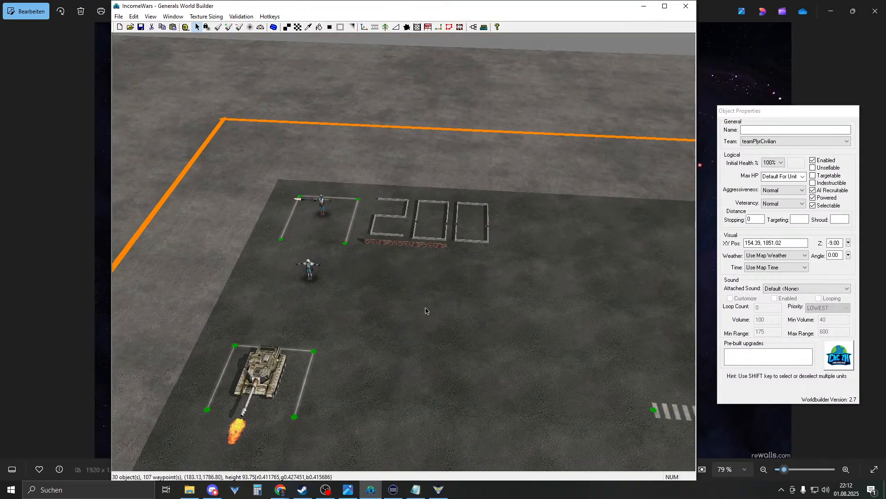
{"action": "middle_click_drag", "start_coordinate": [428, 302], "coordinate": [420, 311]}
{"action": "right_click_drag", "start_coordinate": [419, 311], "coordinate": [392, 251]}
{"action": "scroll", "coordinate": [425, 307], "scroll_direction": "up", "scroll_amount": 4}
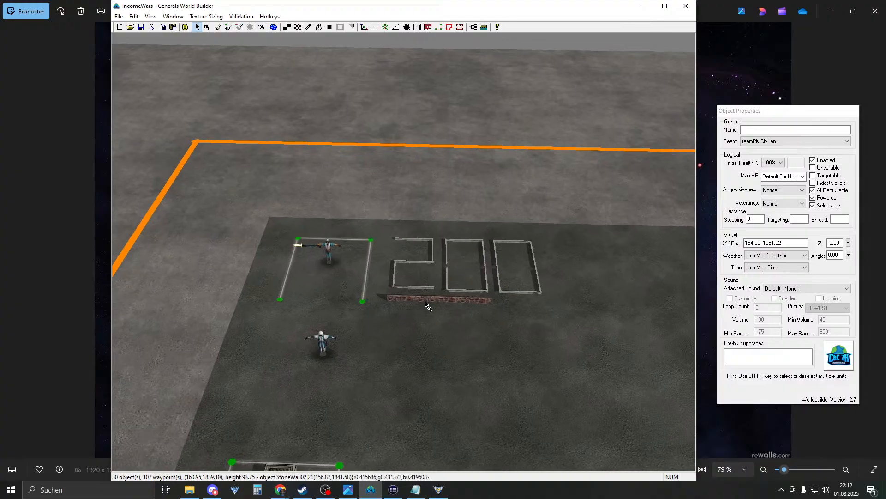
{"action": "scroll", "coordinate": [429, 327], "scroll_direction": "up", "scroll_amount": 3}
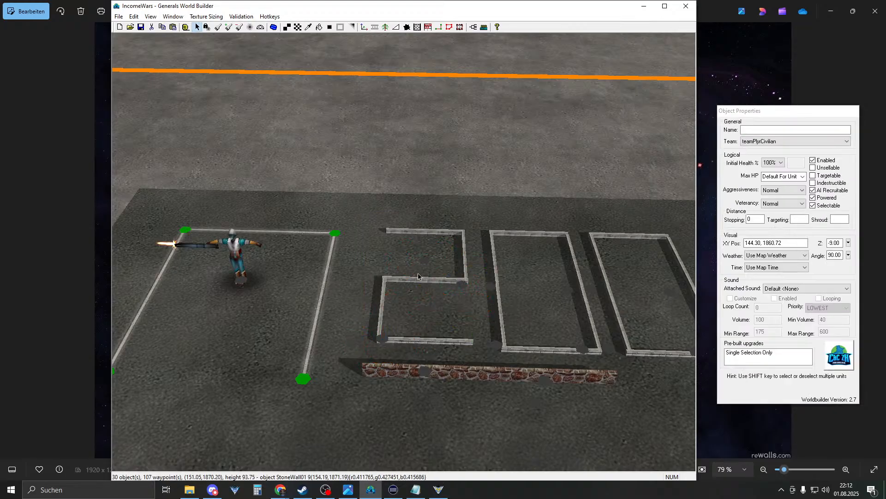
{"action": "left_click_drag", "start_coordinate": [369, 388], "coordinate": [410, 288]}
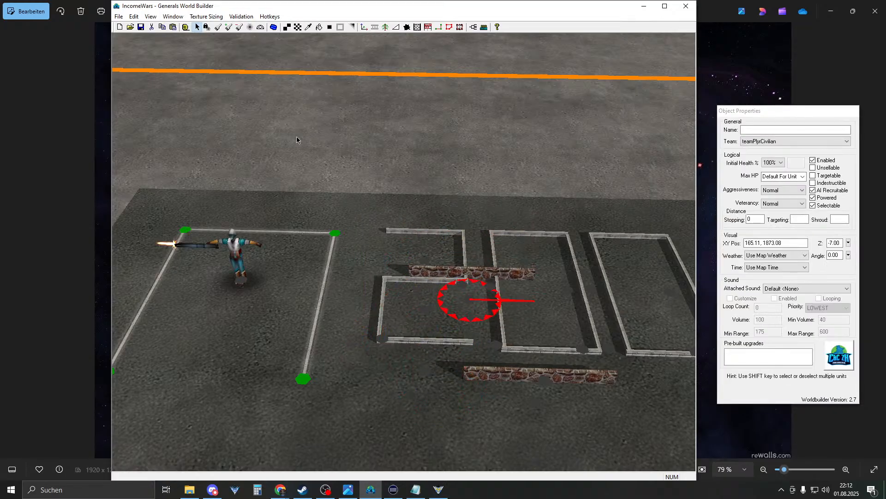
{"action": "left_click", "coordinate": [133, 16]}
{"action": "left_click", "coordinate": [139, 26]}
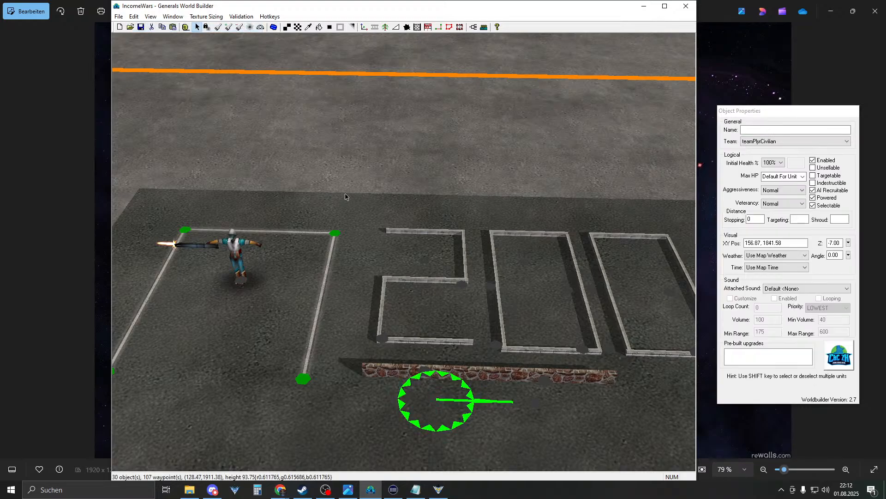
- Select the four wall pieces of the 2, inspect them from several angles, then deselect
{"action": "left_click_drag", "start_coordinate": [478, 363], "coordinate": [475, 349]}
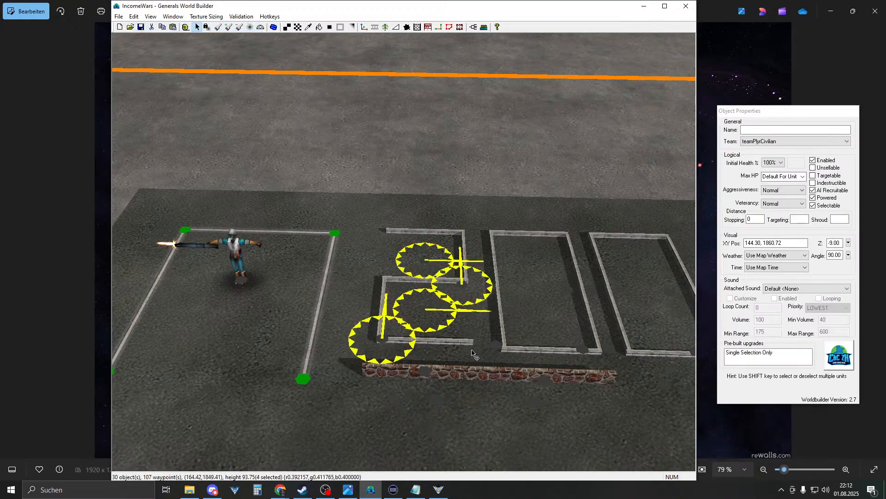
{"action": "middle_click_drag", "start_coordinate": [456, 352], "coordinate": [398, 362]}
{"action": "right_click_drag", "start_coordinate": [397, 362], "coordinate": [482, 312]}
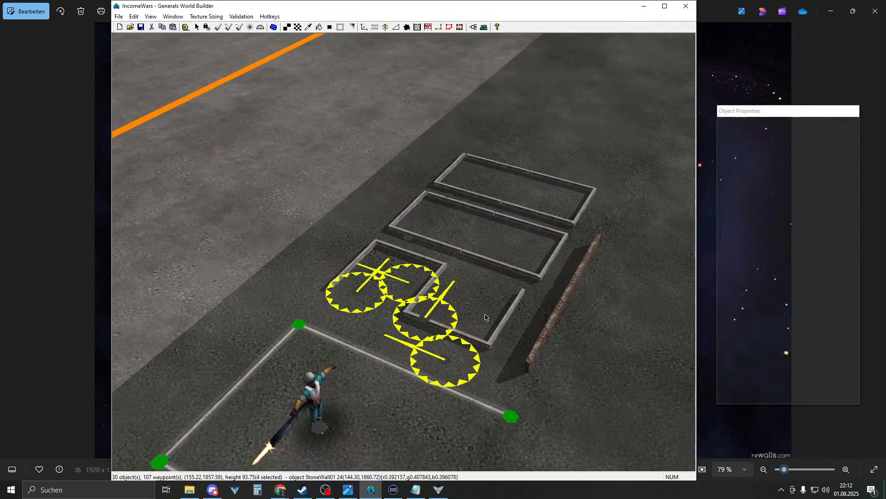
{"action": "middle_click_drag", "start_coordinate": [523, 350], "coordinate": [561, 341]}
{"action": "left_click", "coordinate": [427, 361], "text": "shift"}
{"action": "right_click", "coordinate": [488, 348]}
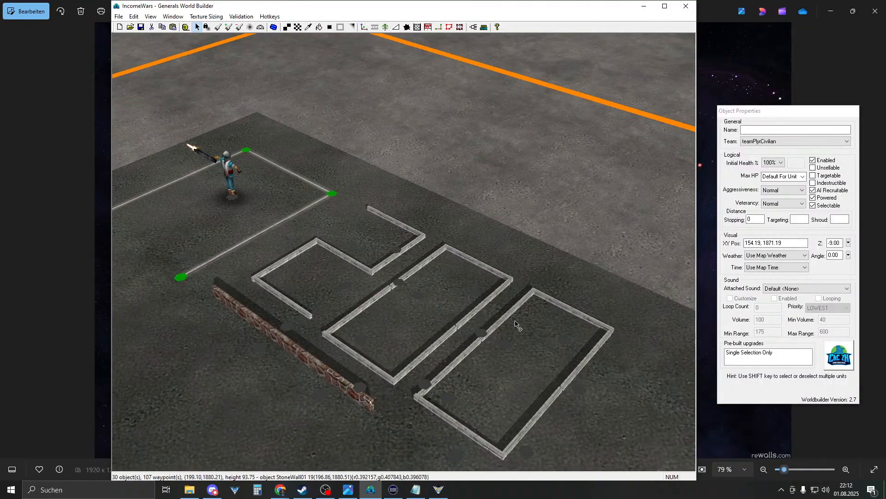
{"action": "scroll", "coordinate": [515, 321], "scroll_direction": "down", "scroll_amount": 3}
{"action": "middle_click_drag", "start_coordinate": [515, 324], "coordinate": [379, 305]}
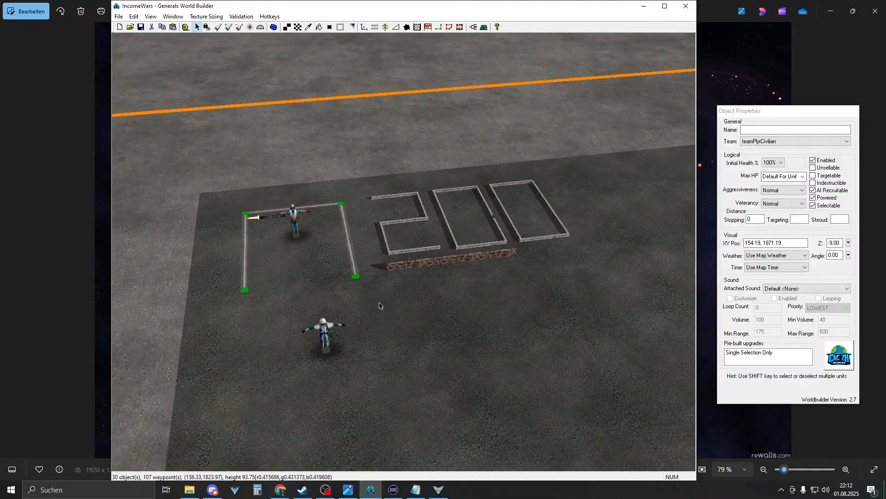
{"action": "middle_click_drag", "start_coordinate": [411, 263], "coordinate": [452, 264]}
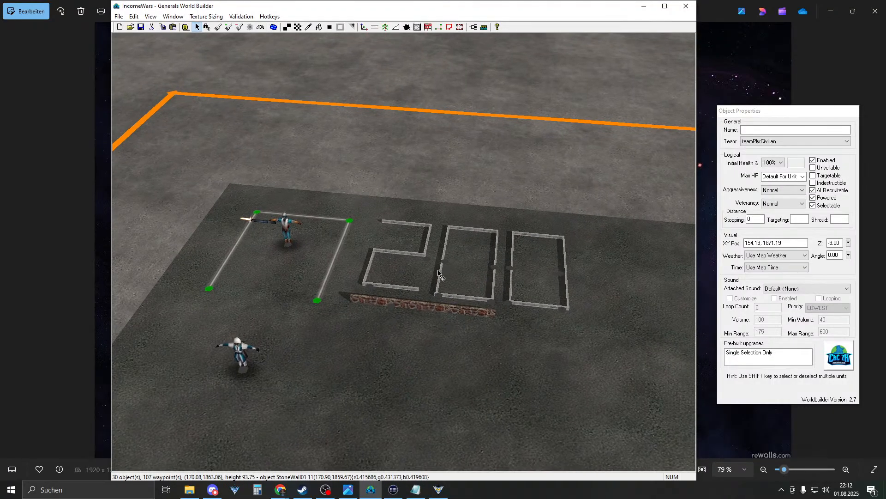
- Delete both brick walls beneath the 200 digits and switch to road painting
{"action": "left_click", "coordinate": [408, 315]}
{"action": "key", "text": "Delete"}
{"action": "left_click", "coordinate": [458, 319]}
{"action": "key", "text": "Delete"}
{"action": "right_click_drag", "start_coordinate": [323, 216], "coordinate": [522, 367]}
{"action": "left_click", "coordinate": [534, 312]}
{"action": "mouse_move", "coordinate": [533, 312]}
{"action": "right_mouse_down"}
{"action": "mouse_move", "coordinate": [436, 213]}
{"action": "mouse_move", "coordinate": [534, 318]}
{"action": "right_mouse_up"}
{"action": "left_click", "coordinate": [352, 85]}
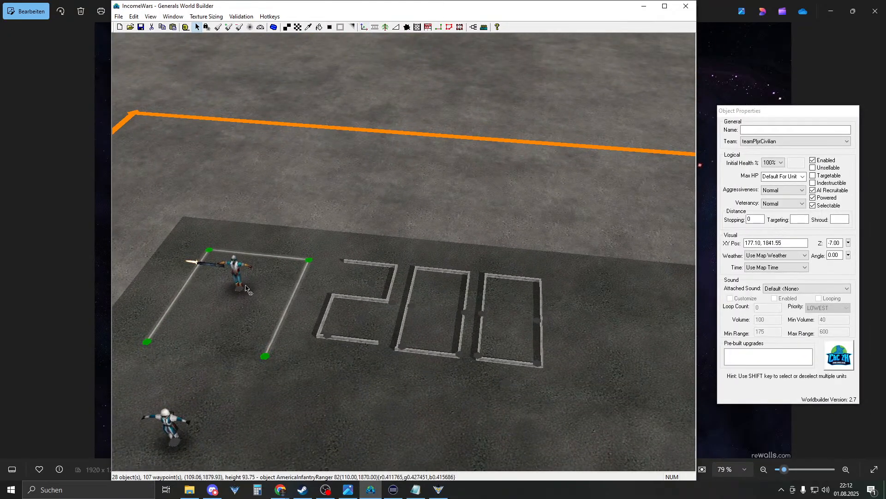
{"action": "left_click", "coordinate": [264, 357]}
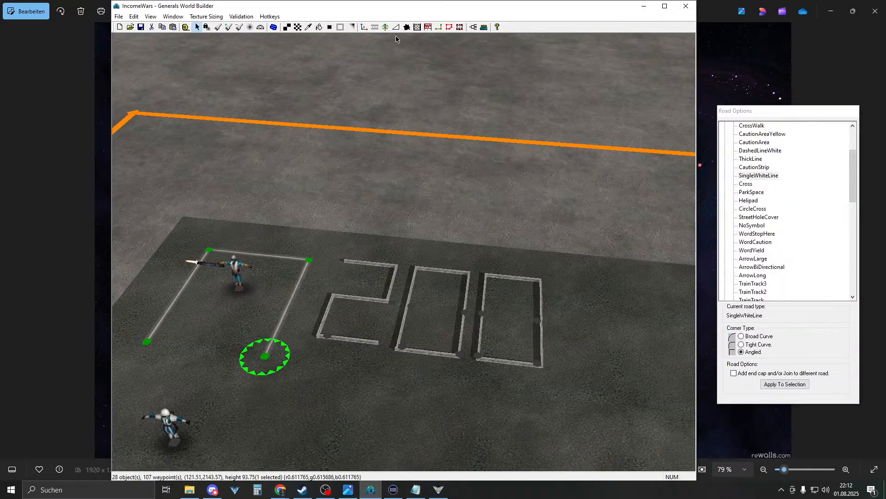
- Draw a CautionStrip road beneath the 200 digits and nudge its two ends
{"action": "left_click", "coordinate": [760, 167]}
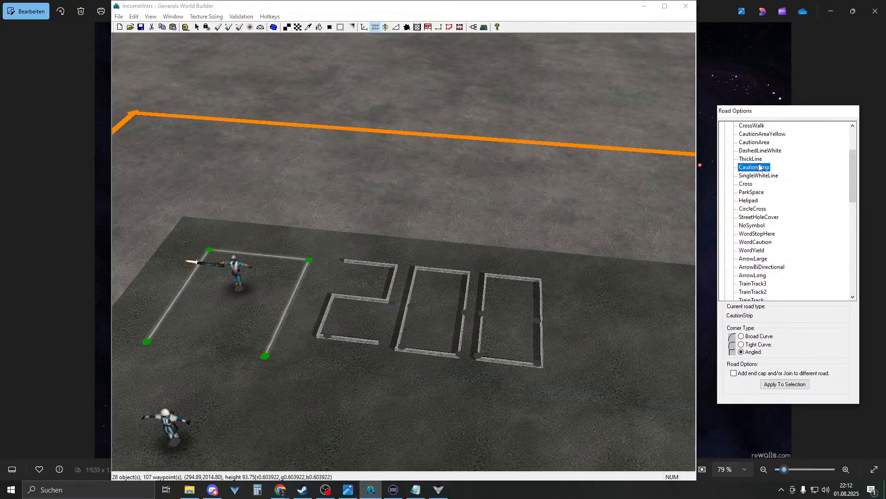
{"action": "left_click_drag", "start_coordinate": [318, 354], "coordinate": [460, 367]}
{"action": "right_click", "coordinate": [424, 382]}
{"action": "left_click_drag", "start_coordinate": [322, 357], "coordinate": [322, 355]}
{"action": "left_click", "coordinate": [463, 369]}
{"action": "left_click_drag", "start_coordinate": [463, 369], "coordinate": [460, 368]}
{"action": "right_click", "coordinate": [452, 369]}
- Raise the strip's left end slightly and shift the whole caution strip down a little
{"action": "middle_click_drag", "start_coordinate": [411, 334], "coordinate": [372, 326]}
{"action": "scroll", "coordinate": [363, 340], "scroll_direction": "down", "scroll_amount": 4}
{"action": "left_click_drag", "start_coordinate": [372, 326], "coordinate": [372, 325]}
{"action": "right_click", "coordinate": [398, 326]}
{"action": "right_click_drag", "start_coordinate": [398, 326], "coordinate": [406, 307]}
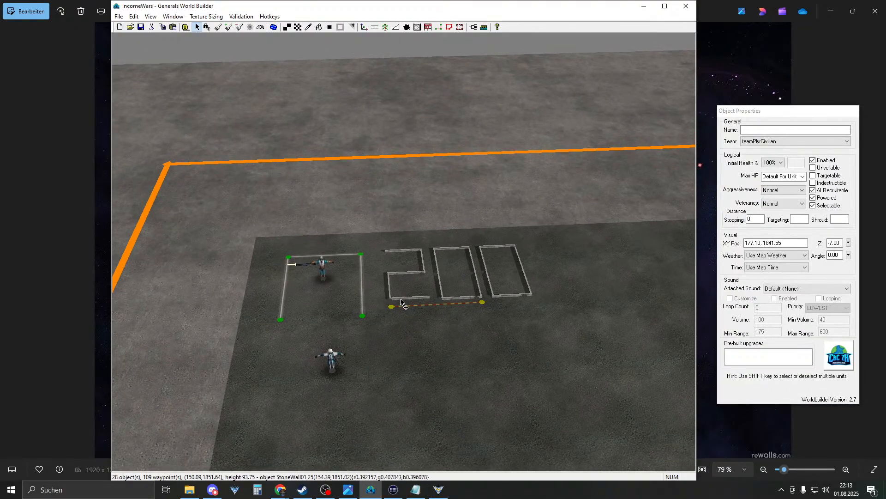
{"action": "left_click", "coordinate": [391, 306]}
{"action": "left_click_drag", "start_coordinate": [484, 307], "coordinate": [485, 313]}
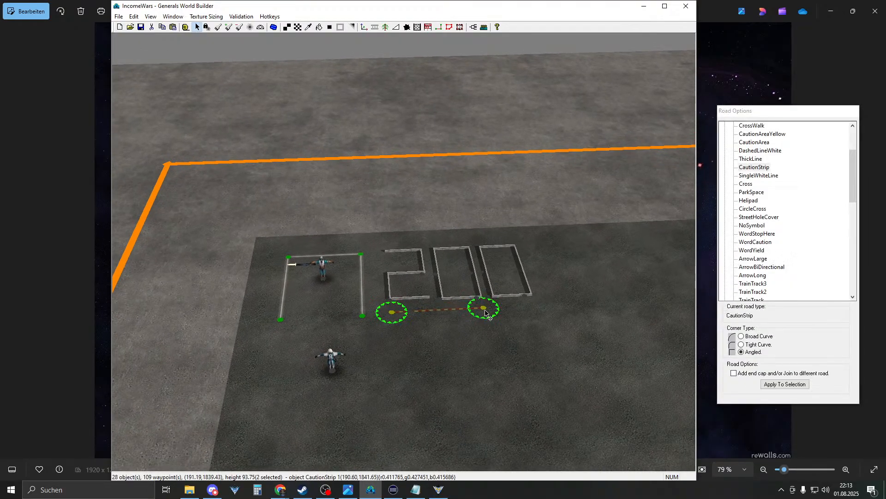
{"action": "middle_click_drag", "start_coordinate": [492, 346], "coordinate": [436, 323]}
{"action": "right_click", "coordinate": [430, 320]}
- Fine-tune the strip's end points and shift the whole strip slightly up-left
{"action": "right_click_drag", "start_coordinate": [429, 320], "coordinate": [401, 340]}
{"action": "left_click", "coordinate": [363, 331]}
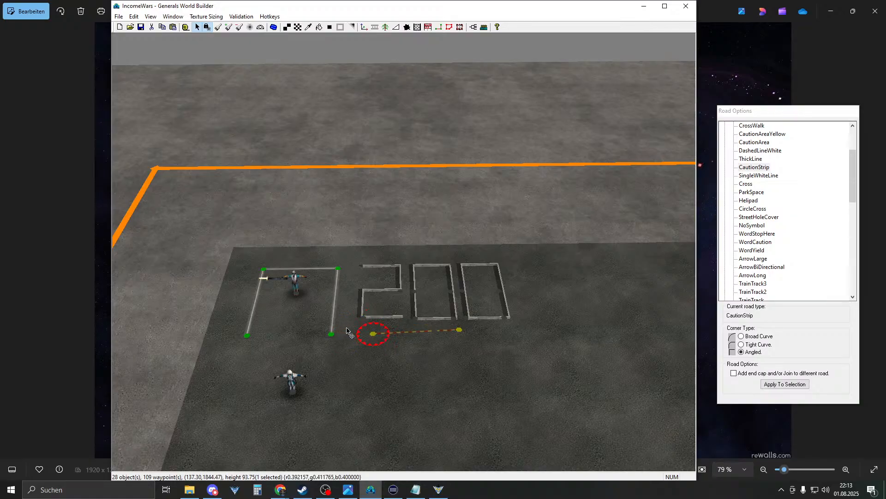
{"action": "left_click_drag", "start_coordinate": [458, 336], "coordinate": [452, 340]}
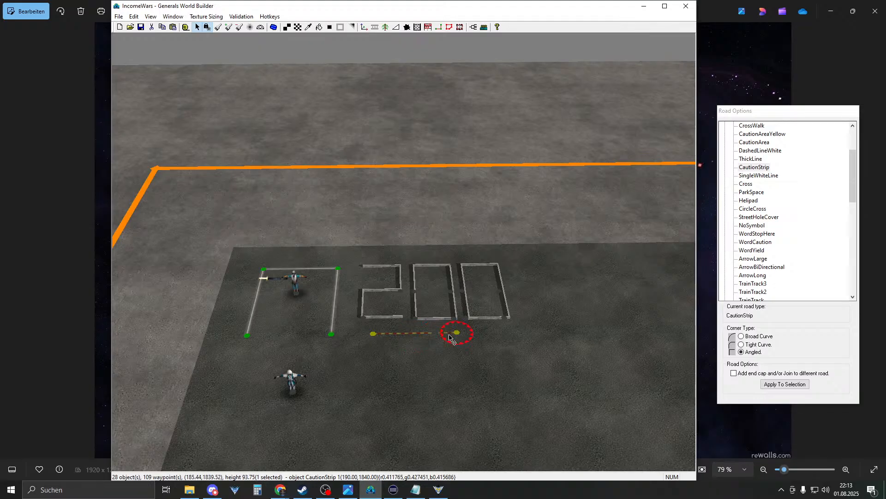
{"action": "left_click", "coordinate": [362, 338]}
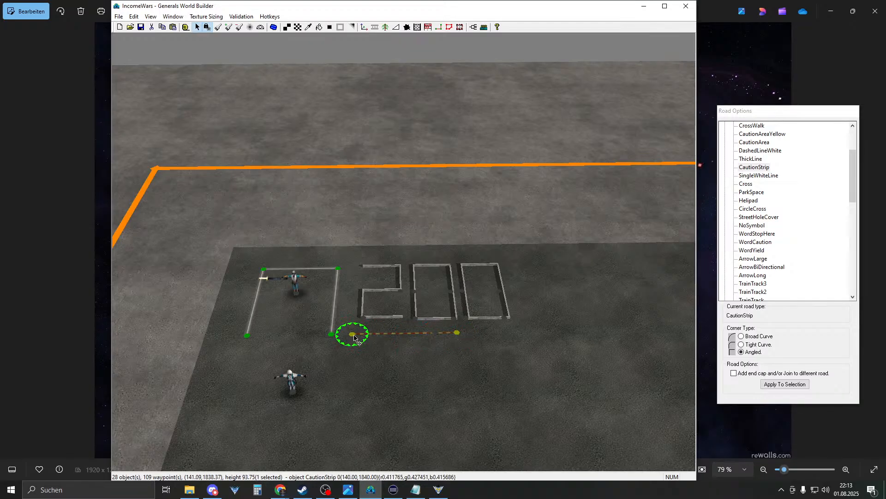
{"action": "left_click", "coordinate": [407, 357]}
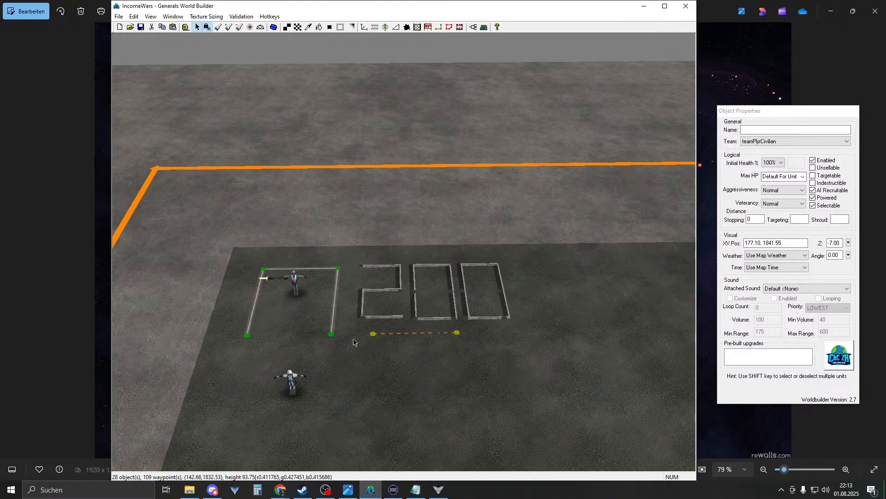
{"action": "left_click_drag", "start_coordinate": [353, 352], "coordinate": [455, 339]}
{"action": "left_click", "coordinate": [456, 334]}
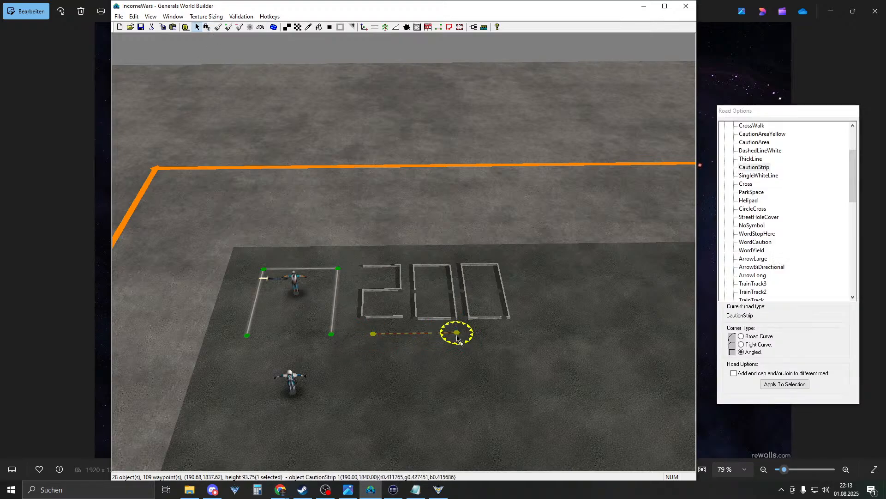
{"action": "left_click", "coordinate": [371, 334], "text": "ctrl"}
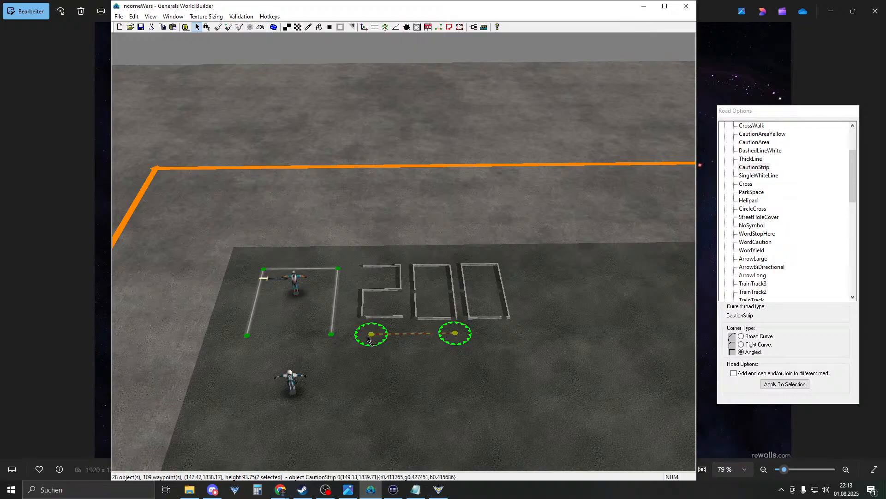
{"action": "left_click_drag", "start_coordinate": [367, 337], "coordinate": [364, 334]}
{"action": "left_click", "coordinate": [438, 300]}
{"action": "middle_click_drag", "start_coordinate": [427, 284], "coordinate": [443, 295]}
- Return to road painting with WordYield as the road type
{"action": "right_click", "coordinate": [443, 296]}
{"action": "right_click_drag", "start_coordinate": [444, 296], "coordinate": [411, 319]}
{"action": "middle_click_drag", "start_coordinate": [411, 319], "coordinate": [396, 312]}
{"action": "right_click_drag", "start_coordinate": [396, 312], "coordinate": [397, 302]}
{"action": "left_click", "coordinate": [375, 27]}
{"action": "left_click", "coordinate": [752, 250]}
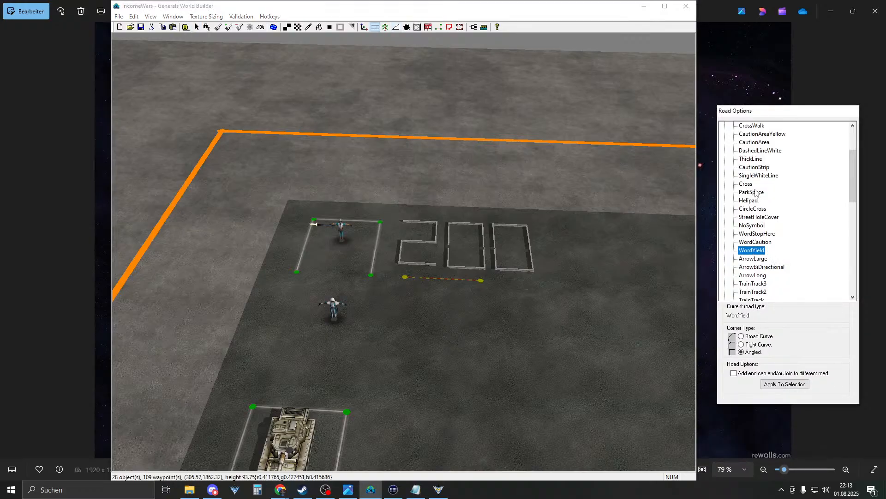
- Pick ThickLine from the road types and draw a ThickLine road on open ground below
{"action": "scroll", "coordinate": [750, 171], "scroll_direction": "down", "scroll_amount": 7}
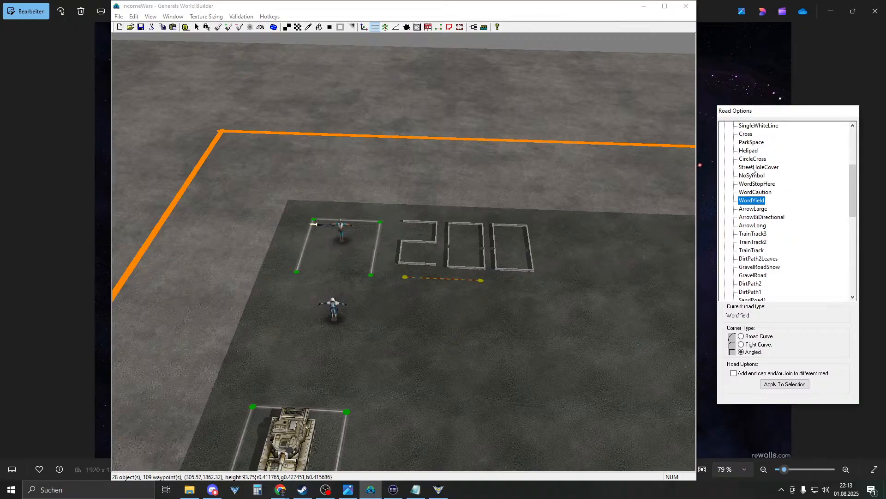
{"action": "scroll", "coordinate": [755, 247], "scroll_direction": "down", "scroll_amount": 1}
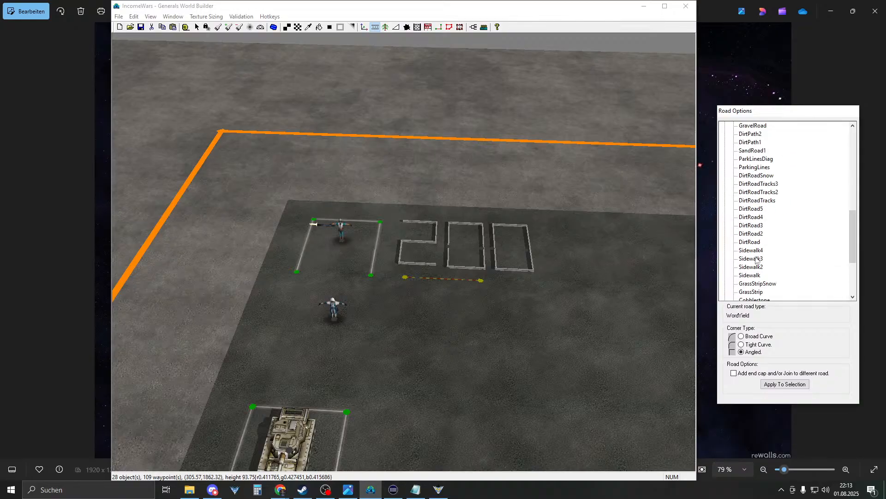
{"action": "scroll", "coordinate": [763, 246], "scroll_direction": "down", "scroll_amount": 2}
{"action": "scroll", "coordinate": [765, 236], "scroll_direction": "up", "scroll_amount": 6}
{"action": "scroll", "coordinate": [766, 237], "scroll_direction": "up", "scroll_amount": 5}
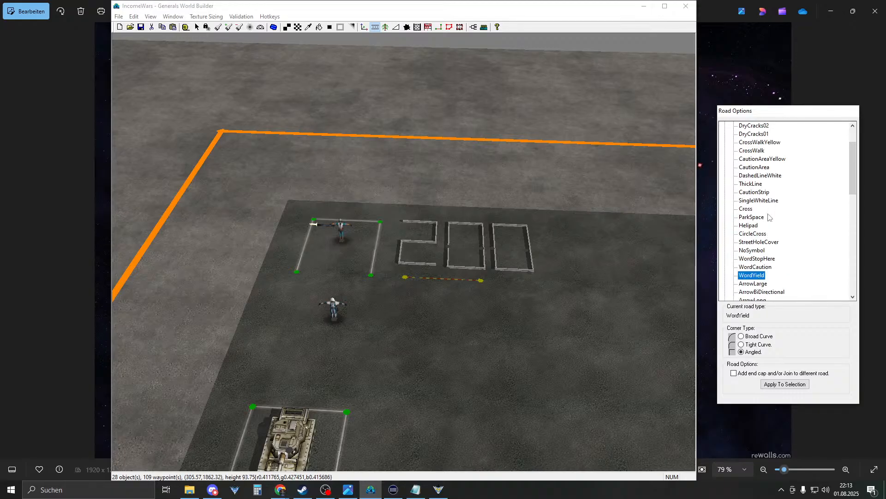
{"action": "scroll", "coordinate": [758, 185], "scroll_direction": "up", "scroll_amount": 2}
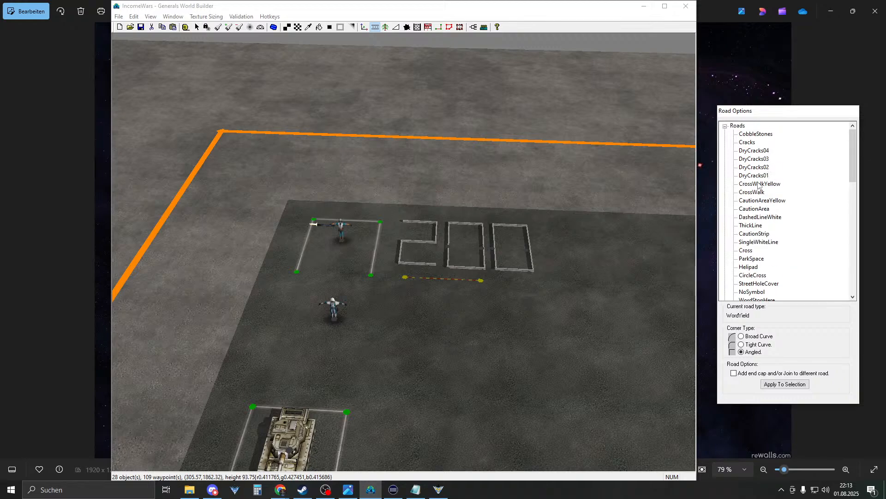
{"action": "scroll", "coordinate": [758, 185], "scroll_direction": "down", "scroll_amount": 1}
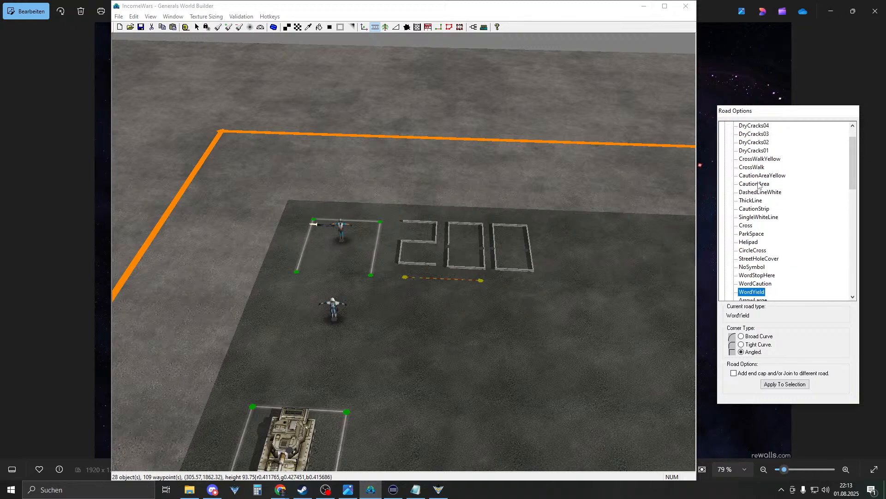
{"action": "left_click", "coordinate": [754, 208]}
{"action": "left_click", "coordinate": [750, 200]}
{"action": "left_click_drag", "start_coordinate": [456, 358], "coordinate": [541, 363]}
- Delete the caution strip, undoing the accidentally deleted zero wall piece
{"action": "right_click_drag", "start_coordinate": [417, 324], "coordinate": [453, 314]}
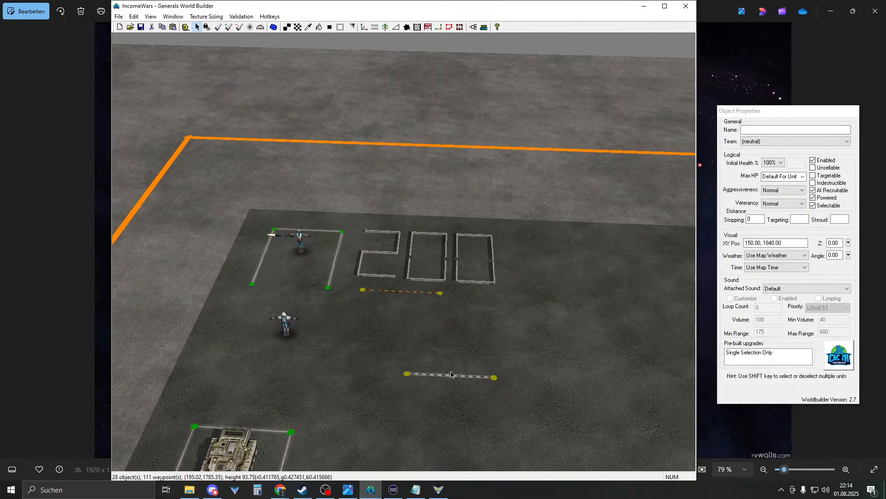
{"action": "left_click", "coordinate": [365, 291]}
{"action": "key", "text": "Delete"}
{"action": "left_click", "coordinate": [433, 293]}
{"action": "key", "text": "Delete"}
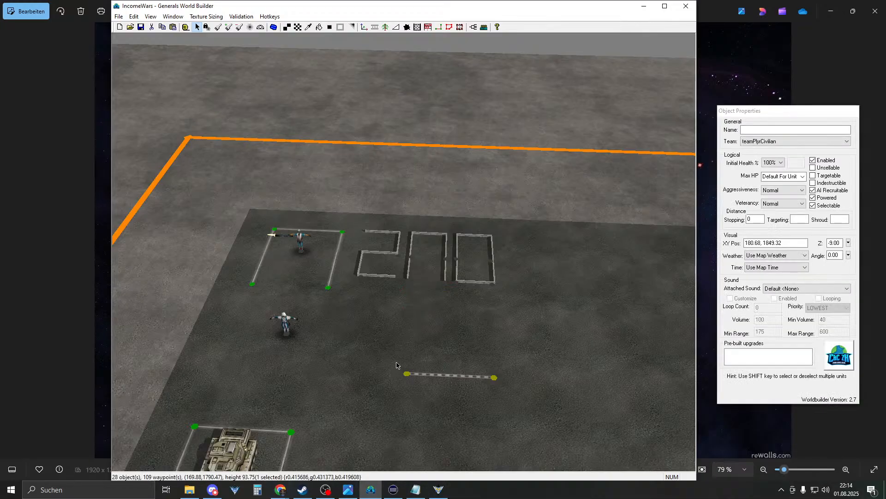
{"action": "left_click", "coordinate": [134, 16]}
{"action": "left_click", "coordinate": [148, 27]}
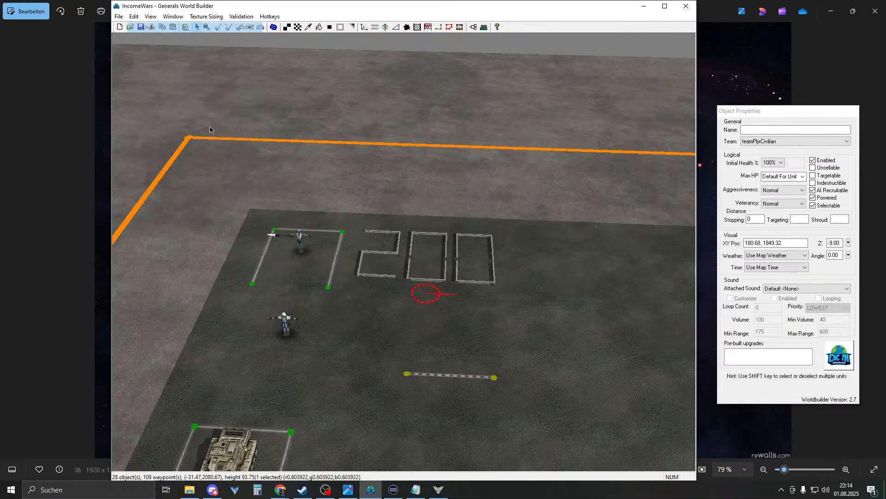
- Move the dashed ThickLine road up directly beneath the 200 marking
{"action": "left_click", "coordinate": [493, 378]}
{"action": "left_click_drag", "start_coordinate": [493, 379], "coordinate": [440, 295]}
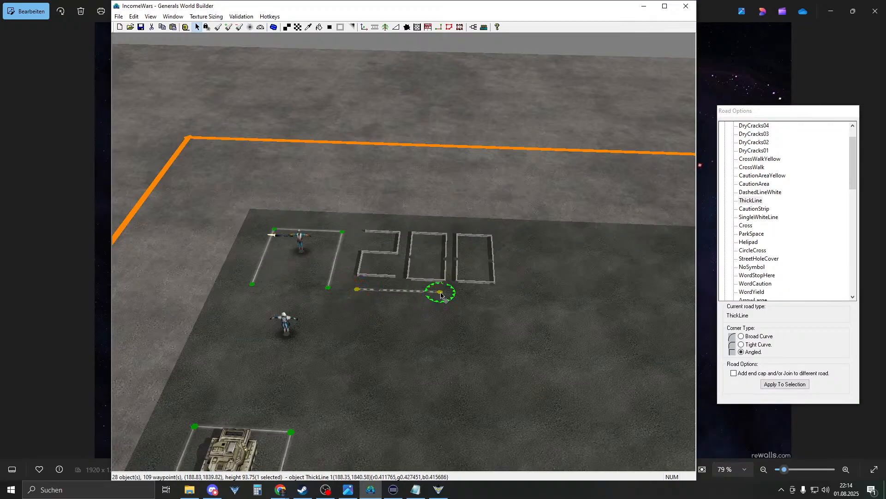
{"action": "right_click_drag", "start_coordinate": [479, 303], "coordinate": [420, 281]}
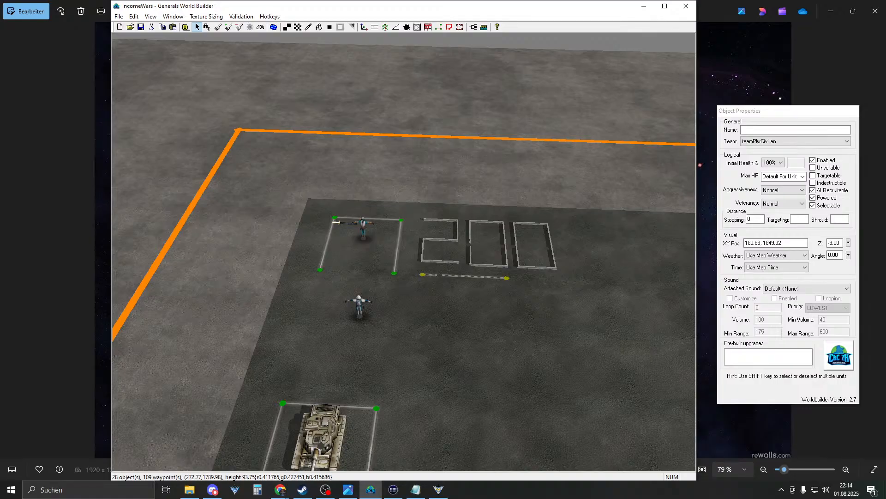
{"action": "left_click", "coordinate": [829, 255]}
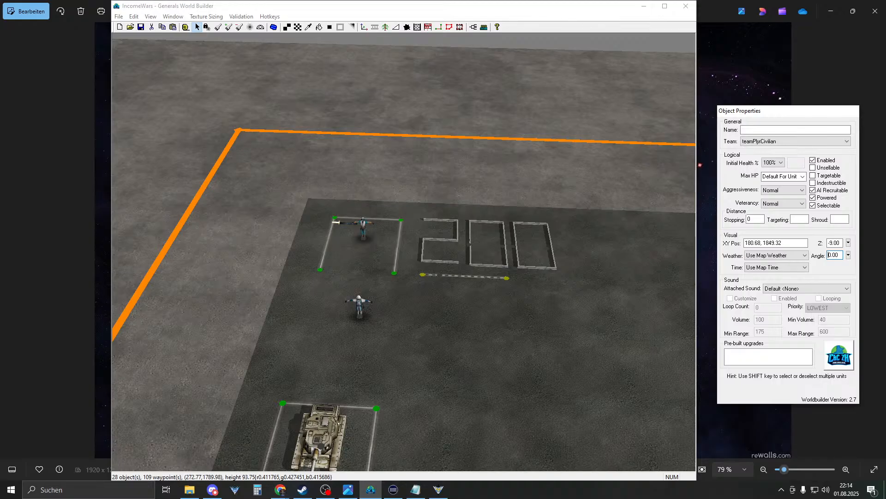
- Box-select all the wall pieces and dashed line forming the 200 marking
{"action": "right_click_drag", "start_coordinate": [417, 183], "coordinate": [466, 222]}
{"action": "scroll", "coordinate": [353, 227], "scroll_direction": "down", "scroll_amount": 6}
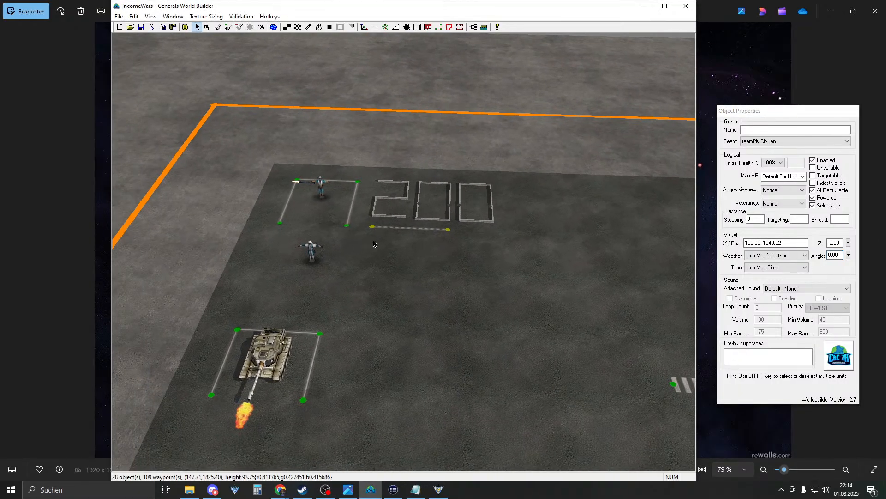
{"action": "scroll", "coordinate": [407, 304], "scroll_direction": "up", "scroll_amount": 6}
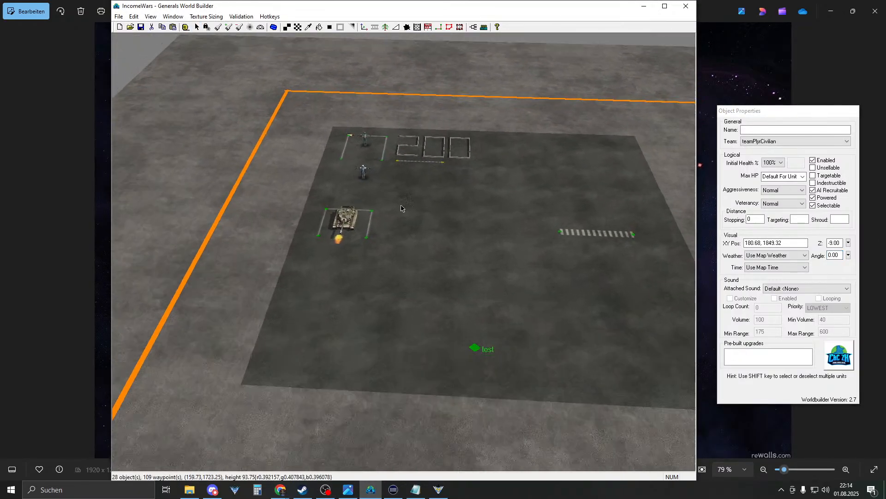
{"action": "right_click_drag", "start_coordinate": [378, 255], "coordinate": [439, 289]}
{"action": "left_click_drag", "start_coordinate": [413, 266], "coordinate": [525, 199]}
{"action": "scroll", "coordinate": [448, 267], "scroll_direction": "down", "scroll_amount": 2}
{"action": "right_click_drag", "start_coordinate": [448, 267], "coordinate": [457, 225]}
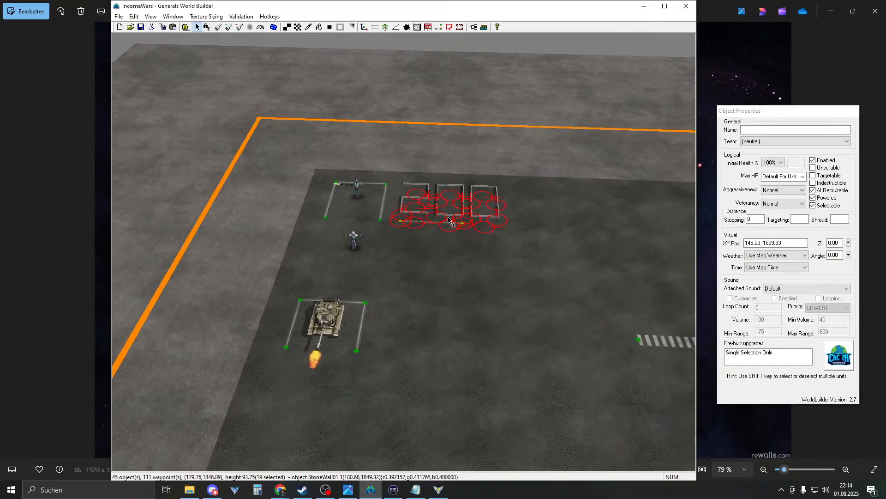
- Paste a copy of the 200 marking and place it below the original beside the tank
{"action": "key", "text": "ctrl+v"}
{"action": "left_click_drag", "start_coordinate": [448, 225], "coordinate": [448, 365]}
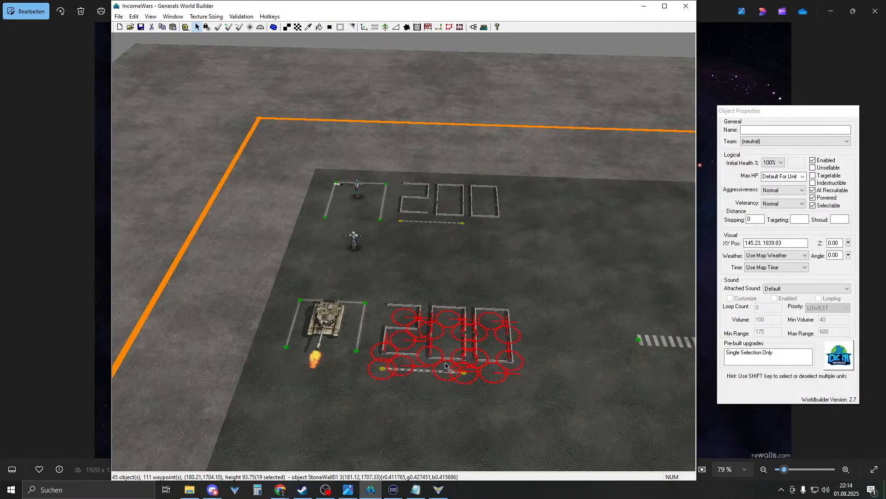
{"action": "right_click", "coordinate": [447, 363]}
{"action": "right_click_drag", "start_coordinate": [400, 312], "coordinate": [423, 277]}
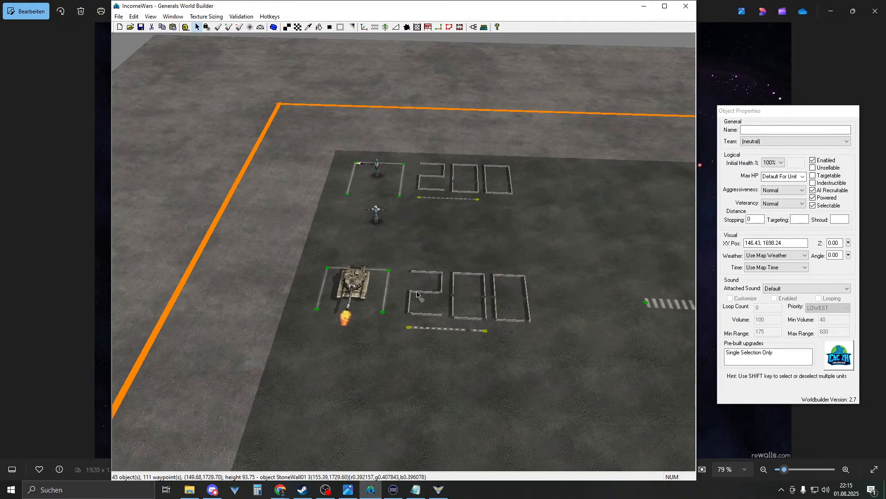
{"action": "scroll", "coordinate": [508, 298], "scroll_direction": "up", "scroll_amount": 1}
{"action": "scroll", "coordinate": [599, 315], "scroll_direction": "up", "scroll_amount": 2}
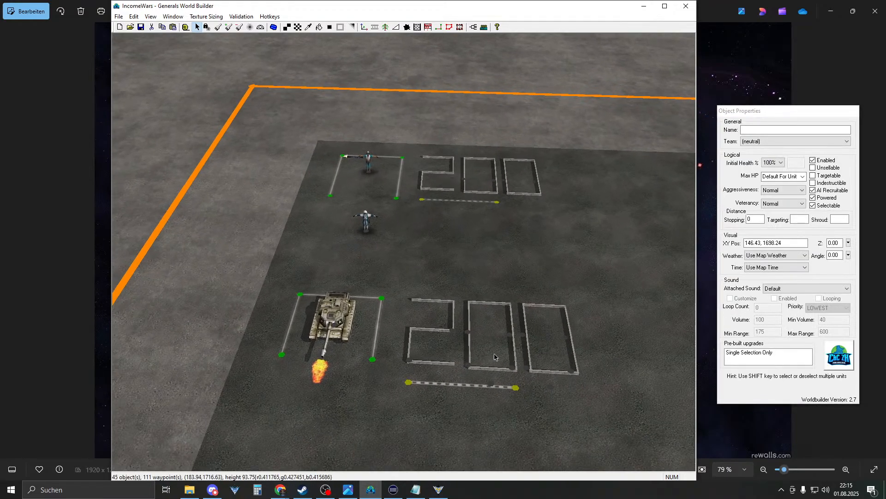
- Raise the copy's lower-left wall piece and rotate another wall segment to 90 degrees
{"action": "scroll", "coordinate": [424, 397], "scroll_direction": "up", "scroll_amount": 1}
{"action": "left_click_drag", "start_coordinate": [424, 398], "coordinate": [422, 346]}
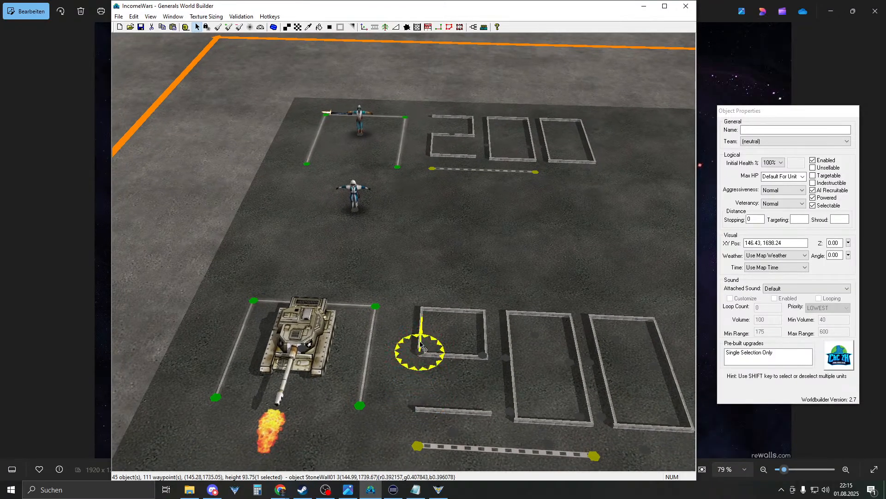
{"action": "left_click", "coordinate": [446, 373]}
{"action": "left_click", "coordinate": [443, 411]}
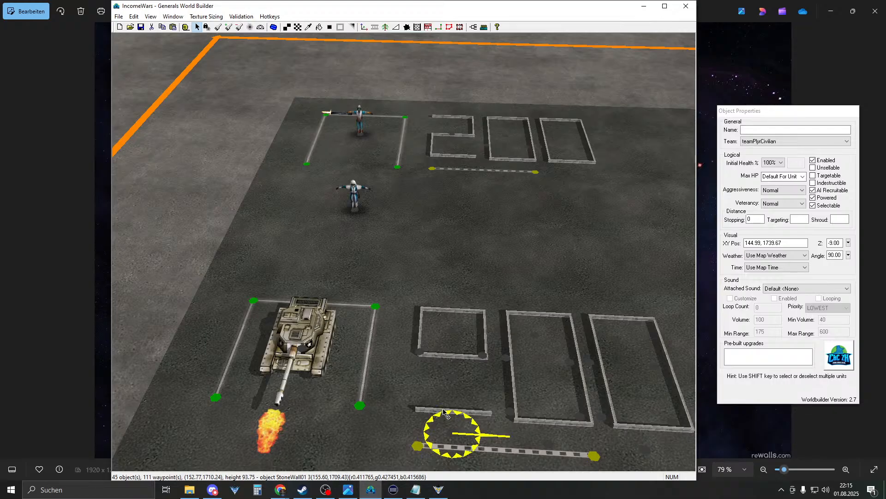
{"action": "double_click", "coordinate": [834, 255]}
{"action": "type", "text": "90"}
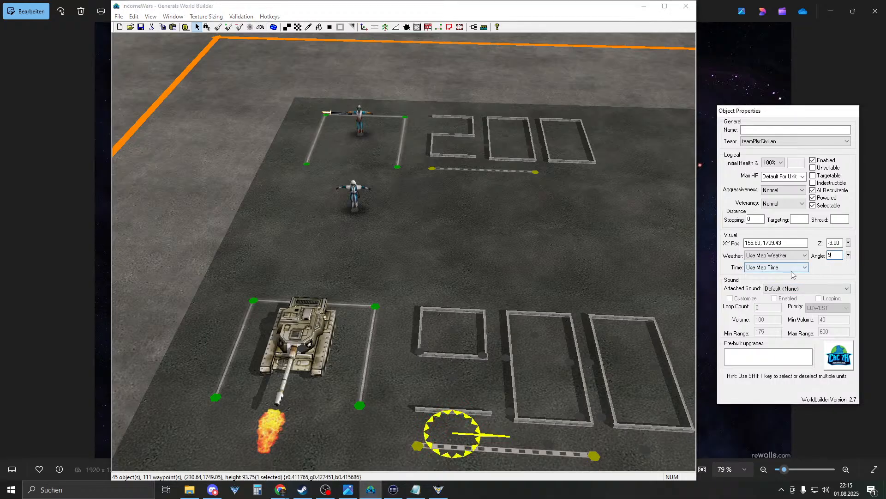
{"action": "left_click", "coordinate": [580, 279]}
- Slide the rotated wall into position to complete the reshaped first digit
{"action": "left_click_drag", "start_coordinate": [453, 415], "coordinate": [482, 394]}
{"action": "left_click", "coordinate": [465, 400]}
{"action": "middle_click_drag", "start_coordinate": [465, 400], "coordinate": [333, 399]}
{"action": "left_click_drag", "start_coordinate": [326, 393], "coordinate": [325, 394]}
{"action": "left_click", "coordinate": [287, 396]}
{"action": "middle_click_drag", "start_coordinate": [287, 396], "coordinate": [414, 395]}
{"action": "scroll", "coordinate": [409, 398], "scroll_direction": "down", "scroll_amount": 8}
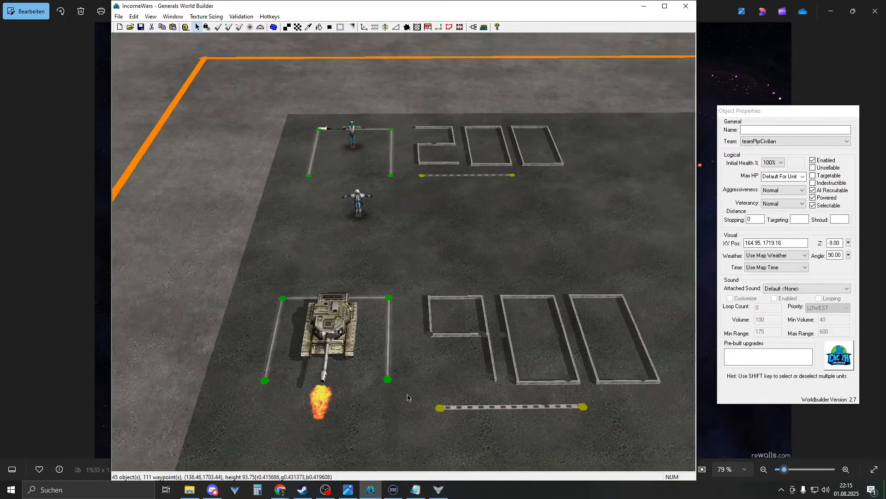
{"action": "middle_click_drag", "start_coordinate": [414, 341], "coordinate": [428, 336]}
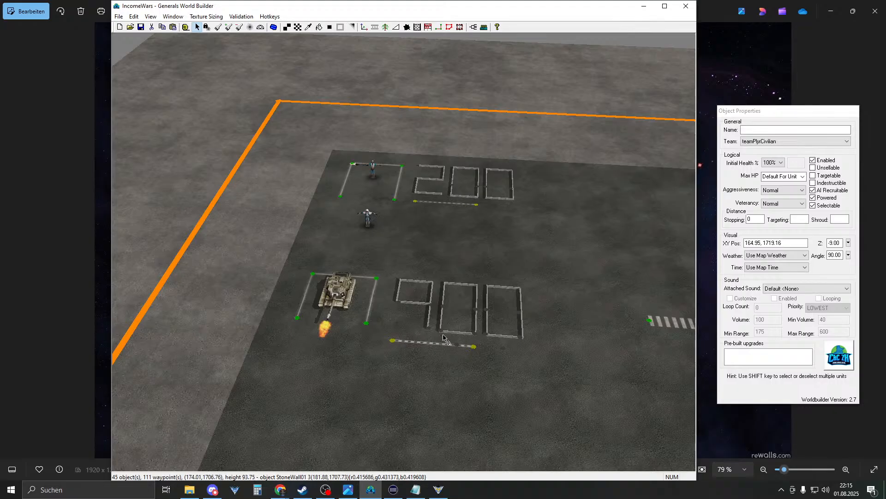
{"action": "right_click_drag", "start_coordinate": [430, 337], "coordinate": [430, 333]}
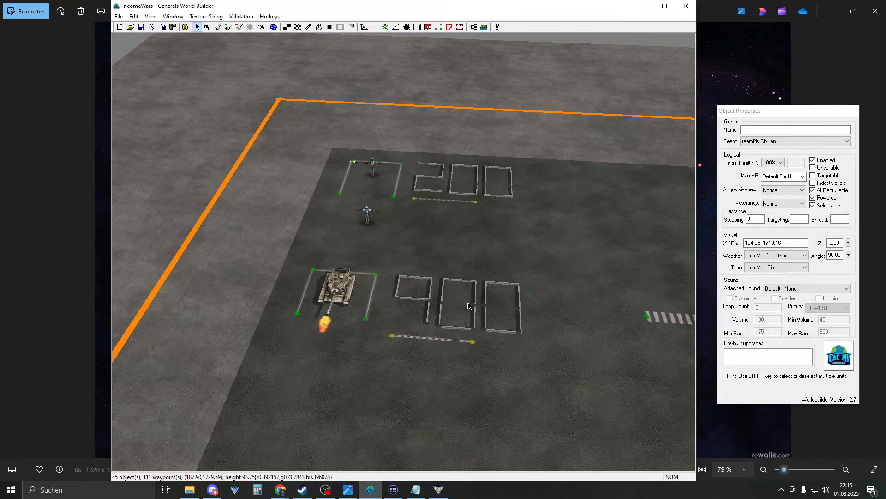
- Pan over the map markings, switch to the Select tool, and open the Scripts list
{"action": "right_click_drag", "start_coordinate": [468, 306], "coordinate": [471, 407]}
{"action": "right_click_drag", "start_coordinate": [465, 234], "coordinate": [509, 159]}
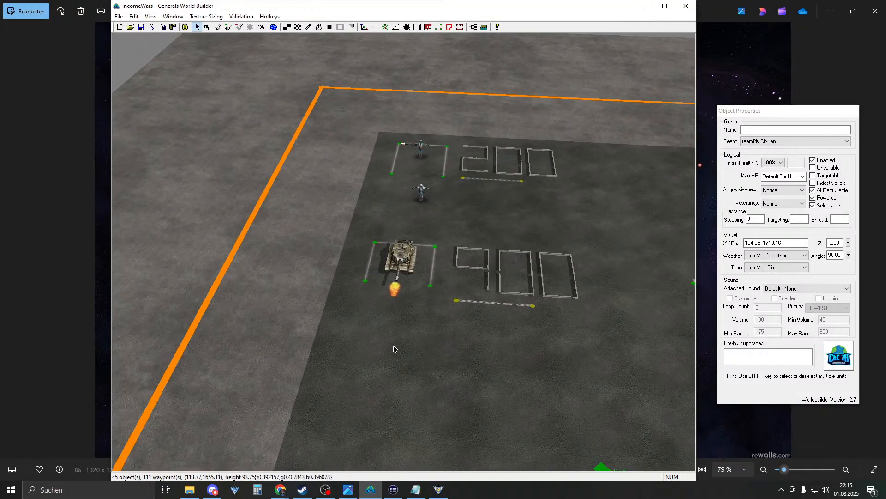
{"action": "right_click_drag", "start_coordinate": [413, 269], "coordinate": [428, 181]}
{"action": "left_click_drag", "start_coordinate": [428, 181], "coordinate": [518, 300]}
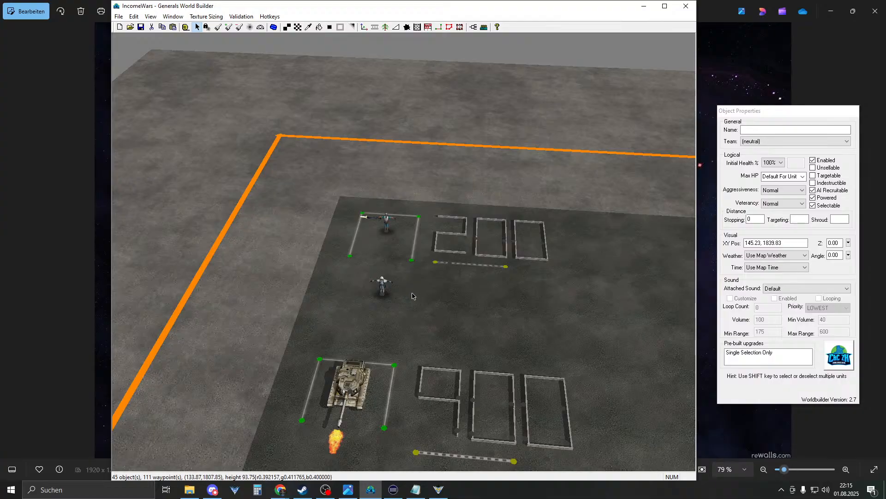
{"action": "right_click_drag", "start_coordinate": [413, 296], "coordinate": [455, 313]}
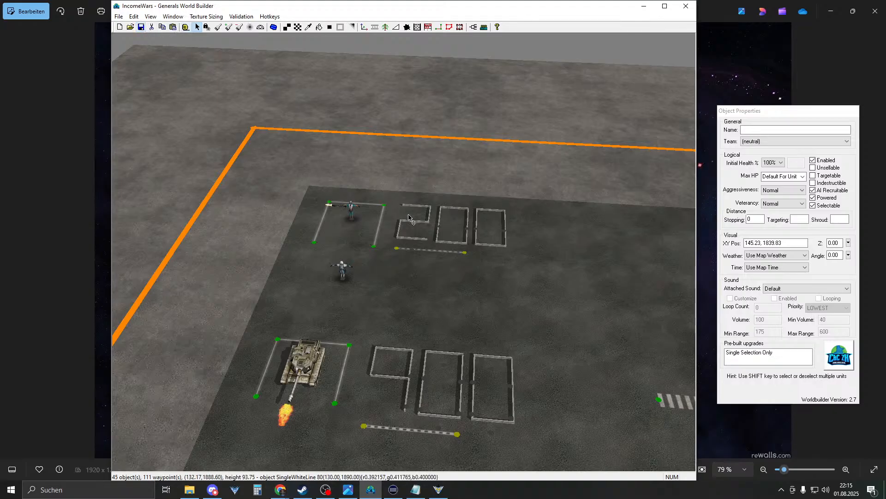
{"action": "right_click_drag", "start_coordinate": [422, 203], "coordinate": [412, 242]}
{"action": "middle_click_drag", "start_coordinate": [412, 242], "coordinate": [427, 229]}
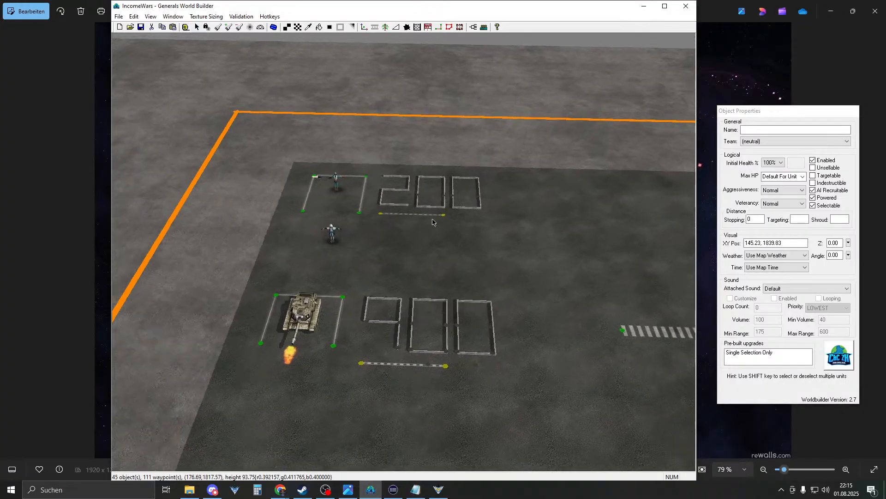
{"action": "right_click_drag", "start_coordinate": [427, 228], "coordinate": [440, 194]}
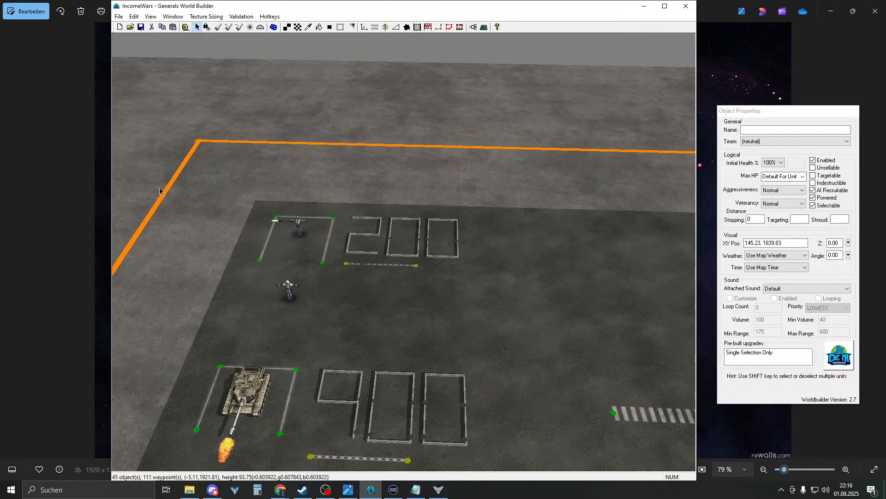
{"action": "left_click", "coordinate": [196, 28]}
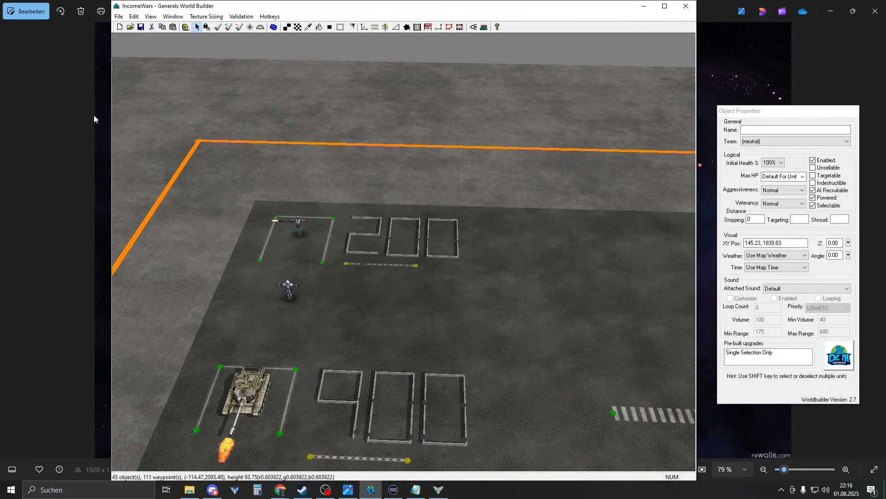
{"action": "left_click", "coordinate": [473, 27]}
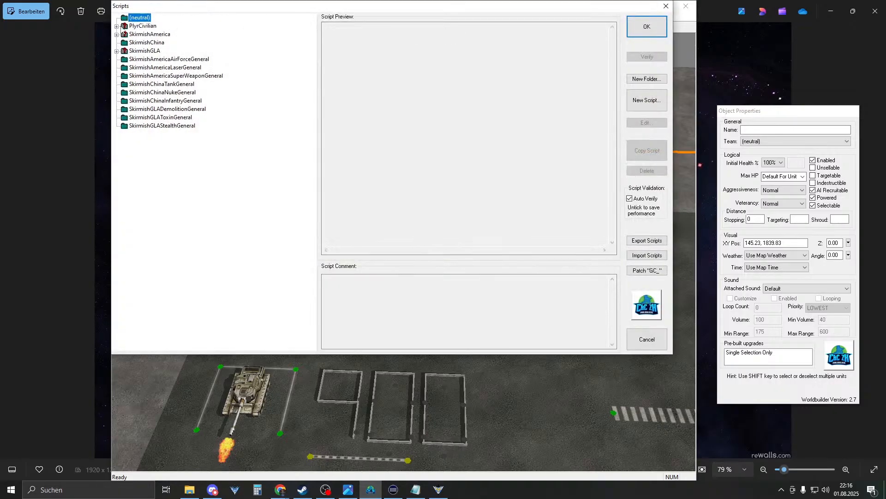
- Expand PlyrCivilian, then open the 'setup timer' script's properties under Setup
{"action": "left_click", "coordinate": [117, 26]}
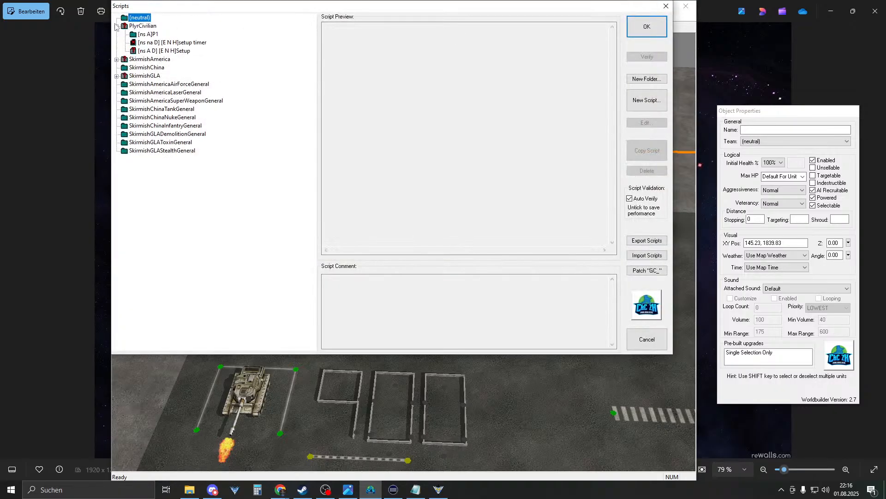
{"action": "left_click", "coordinate": [146, 51]}
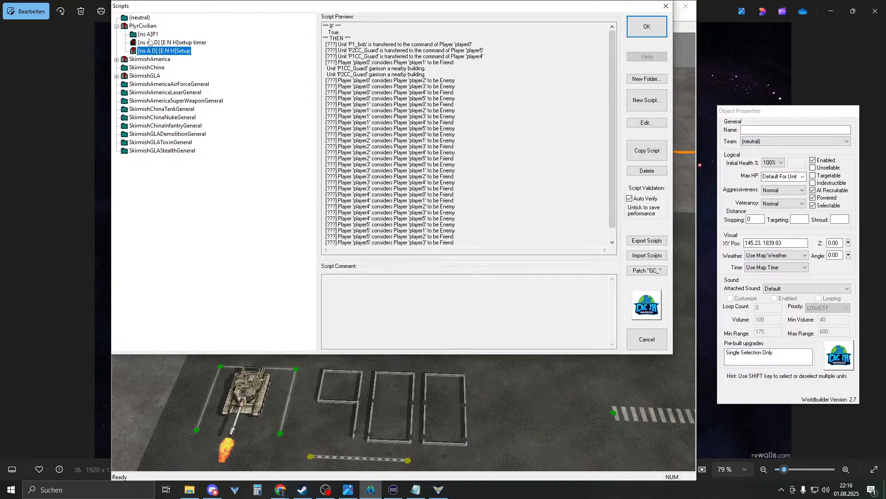
{"action": "left_click", "coordinate": [166, 46]}
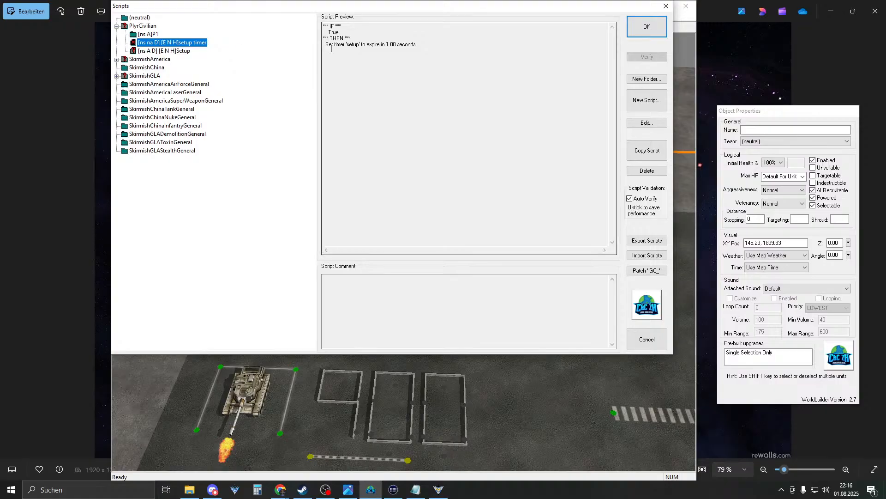
{"action": "double_click", "coordinate": [152, 44]}
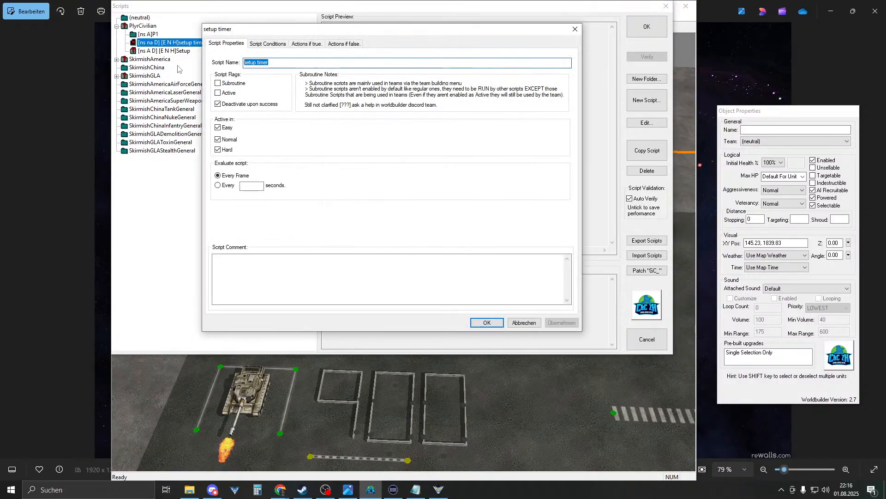
- Rename the script from 'setup timer' to 'income timer'
{"action": "left_click", "coordinate": [267, 63]}
{"action": "double_click", "coordinate": [250, 63]}
{"action": "type", "text": "income"}
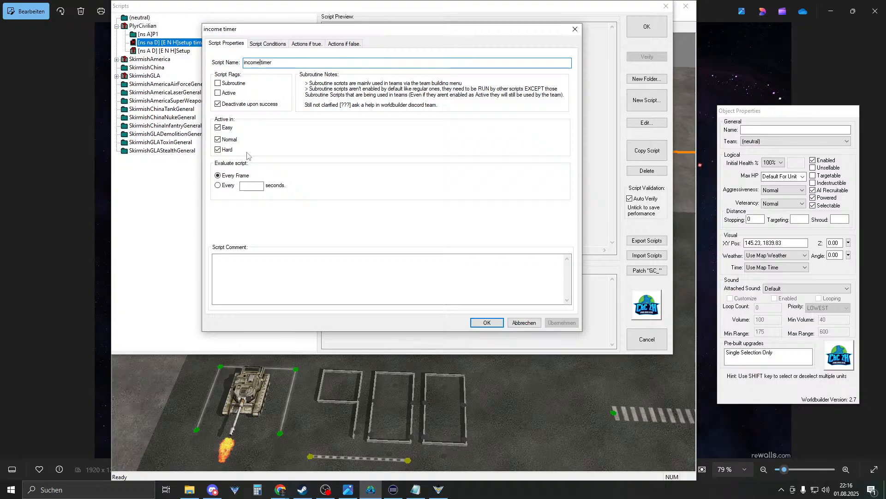
{"action": "type", "text": "000000000000000000000000000000000000"}
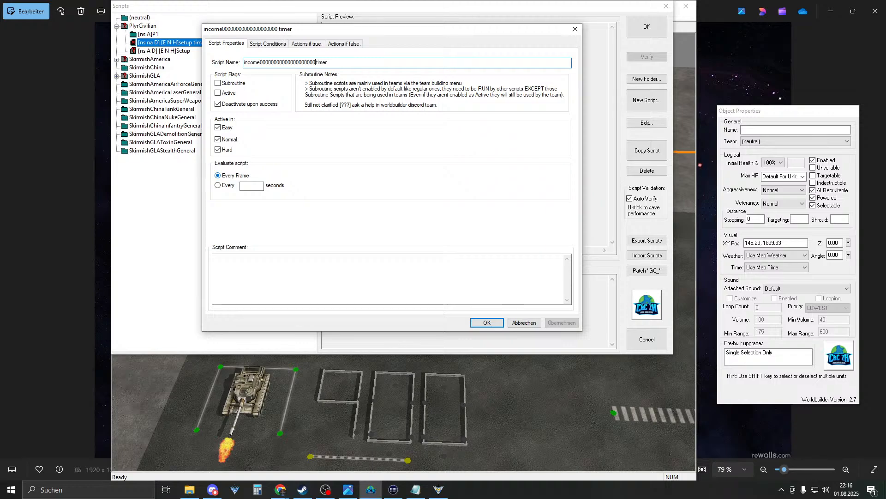
{"action": "type", "text": "000000000000000000000"}
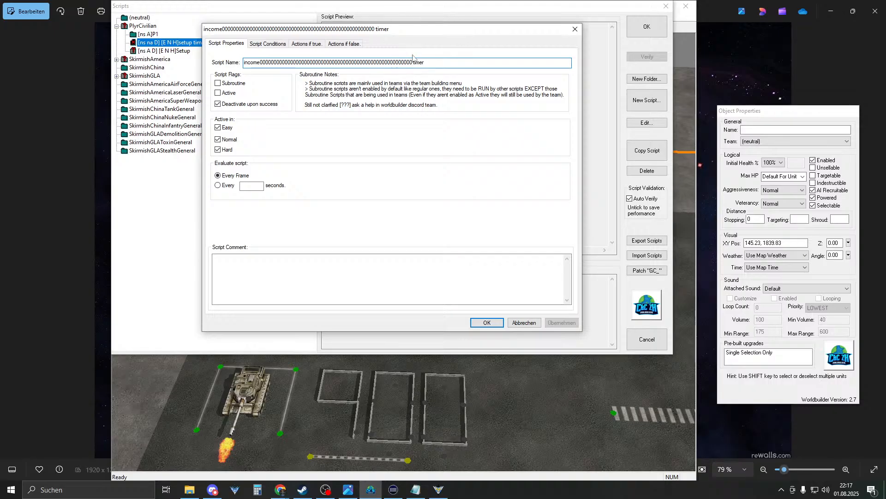
{"action": "left_click_drag", "start_coordinate": [412, 63], "coordinate": [258, 68]}
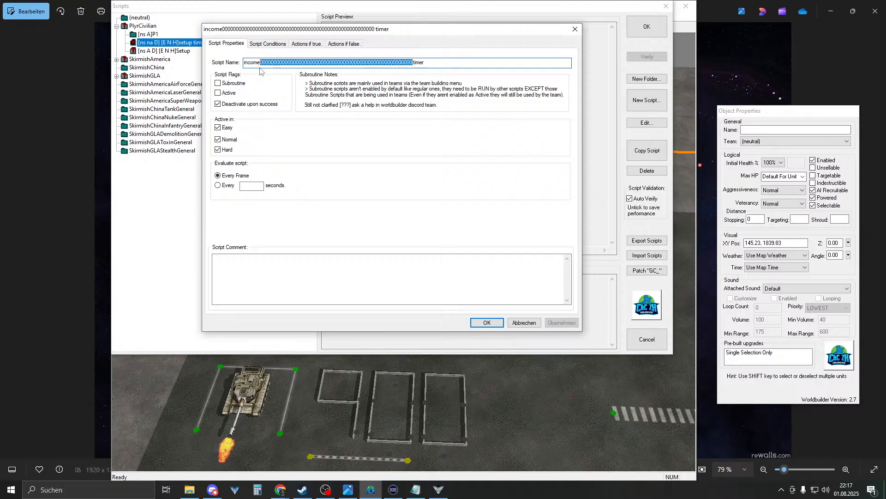
{"action": "key", "text": "BackSpace"}
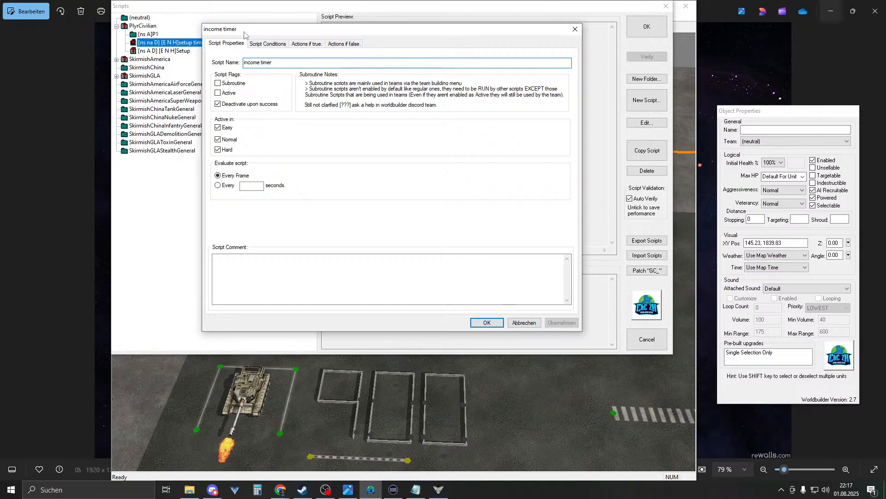
- Make the script active, evaluated every 30 seconds, and not deactivated upon success
{"action": "left_click", "coordinate": [265, 45]}
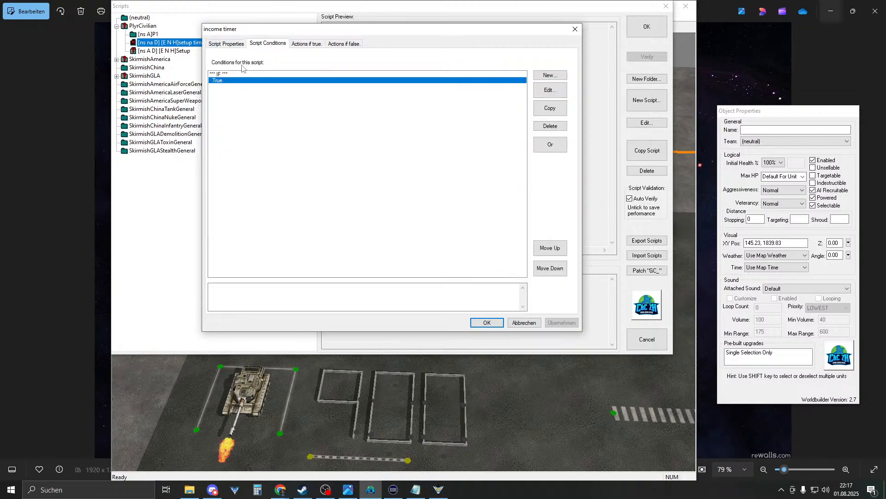
{"action": "left_click", "coordinate": [302, 46]}
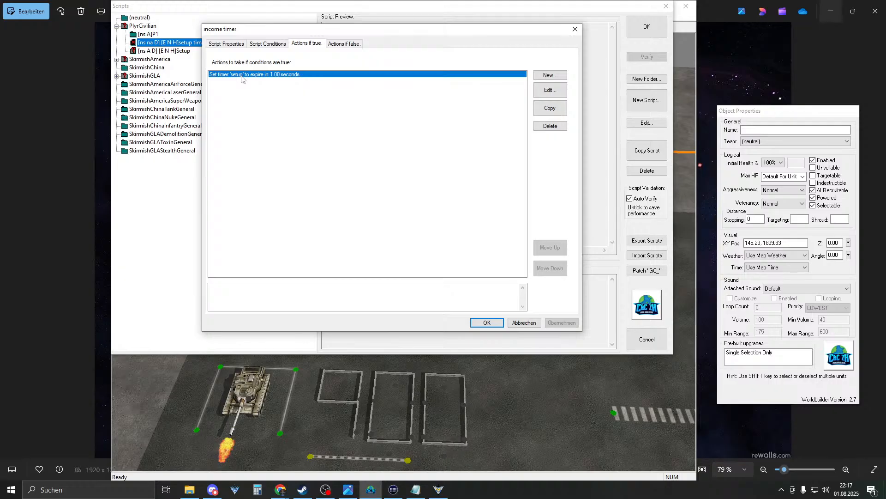
{"action": "left_click", "coordinate": [225, 45]}
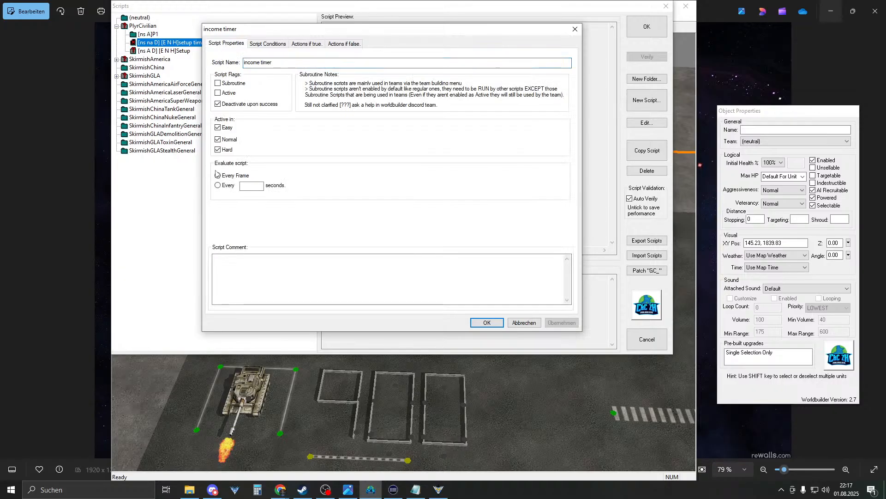
{"action": "left_click", "coordinate": [225, 185]}
{"action": "left_click", "coordinate": [261, 185]}
{"action": "key", "text": "BackSpace"}
{"action": "type", "text": "30"}
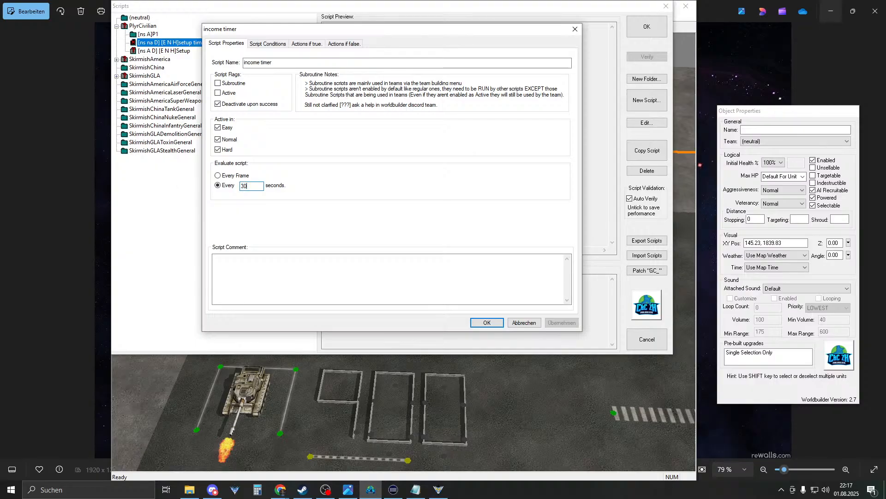
{"action": "left_click", "coordinate": [233, 93]}
{"action": "left_click", "coordinate": [234, 104]}
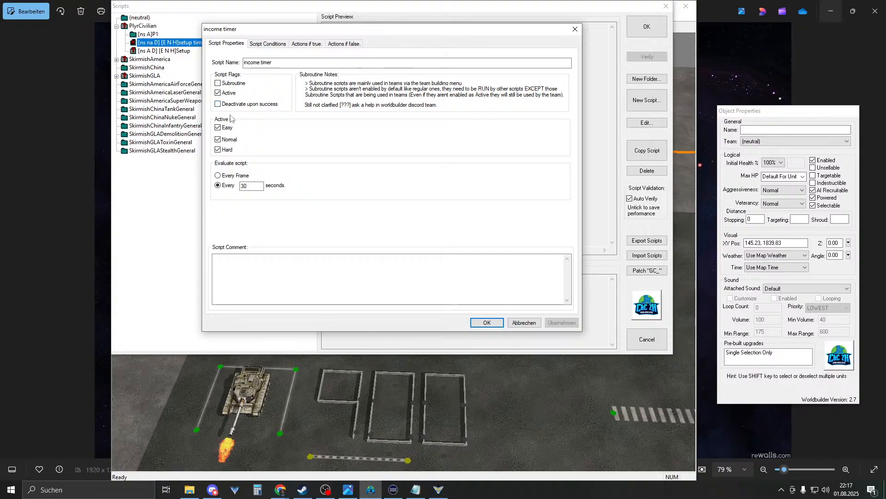
{"action": "left_click", "coordinate": [278, 43]}
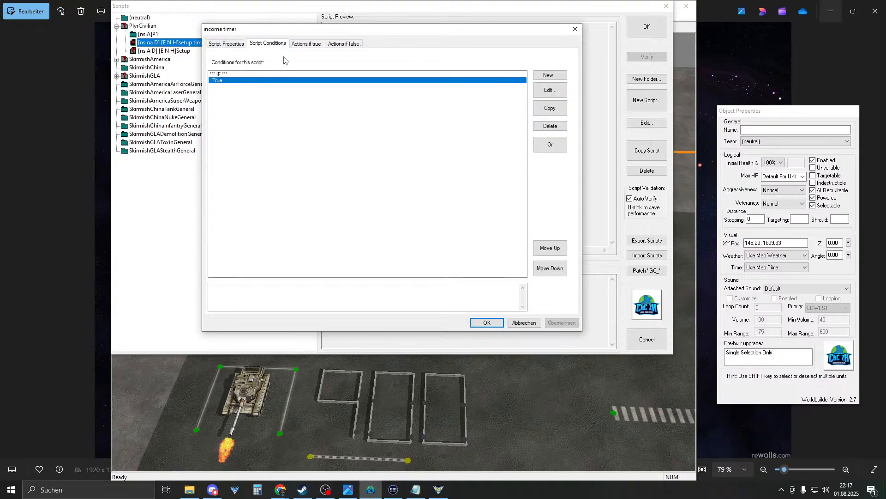
{"action": "left_click", "coordinate": [313, 44]}
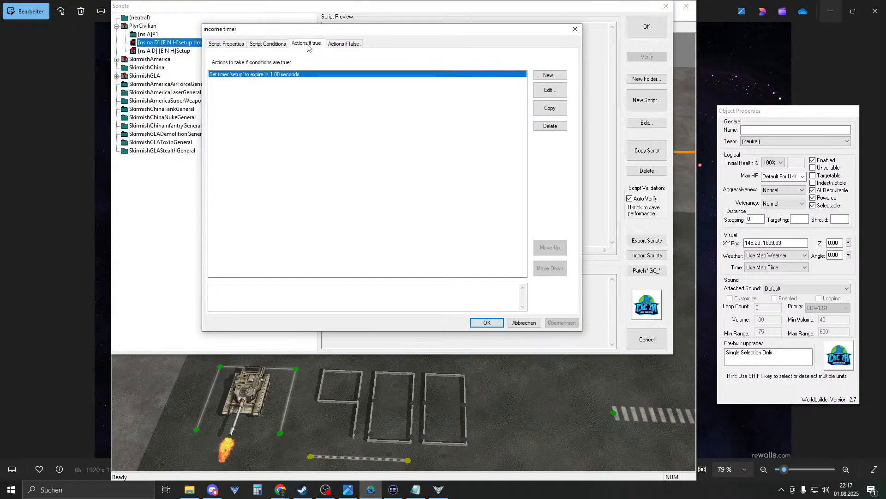
{"action": "double_click", "coordinate": [259, 79]}
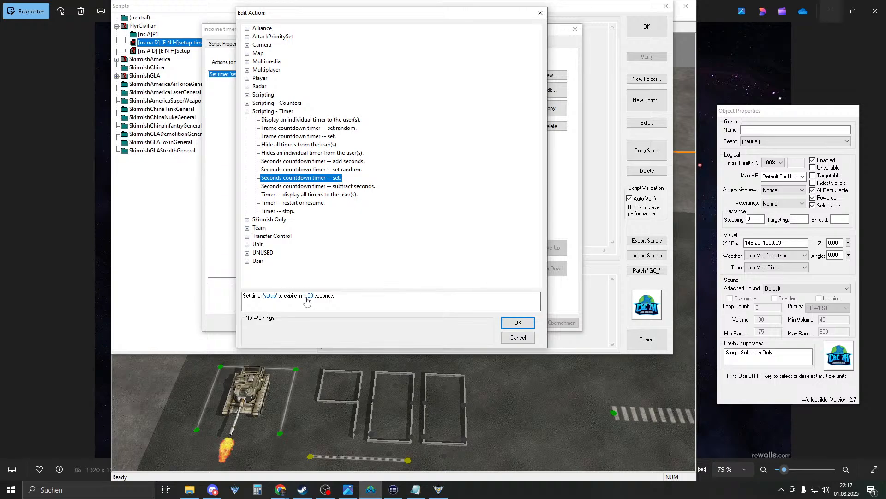
- Change the timer action's expiry from 1.00 to 30 seconds
{"action": "left_click", "coordinate": [308, 295]}
{"action": "type", "text": "30"}
{"action": "key", "text": "Return"}
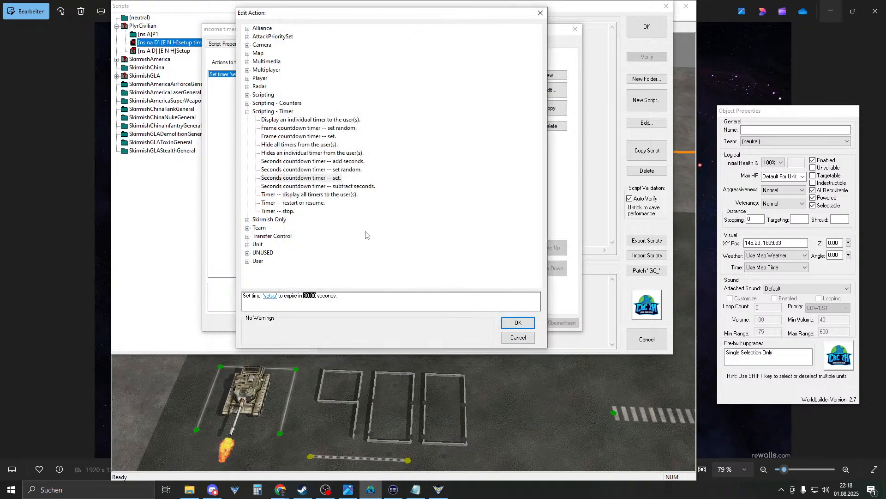
{"action": "left_click", "coordinate": [518, 322]}
- Rename the action's timer from 'setup' to 'timer_income' and save the script
{"action": "double_click", "coordinate": [280, 78]}
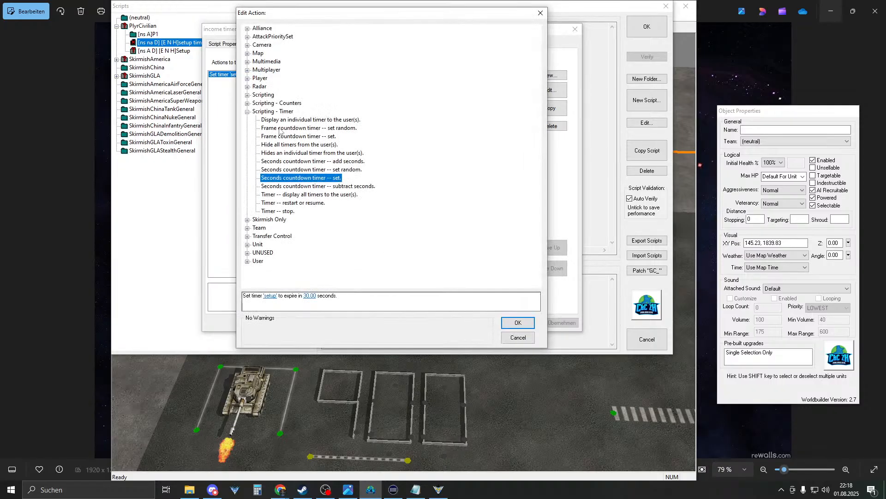
{"action": "left_click", "coordinate": [270, 296]}
{"action": "type", "text": "timer_income"}
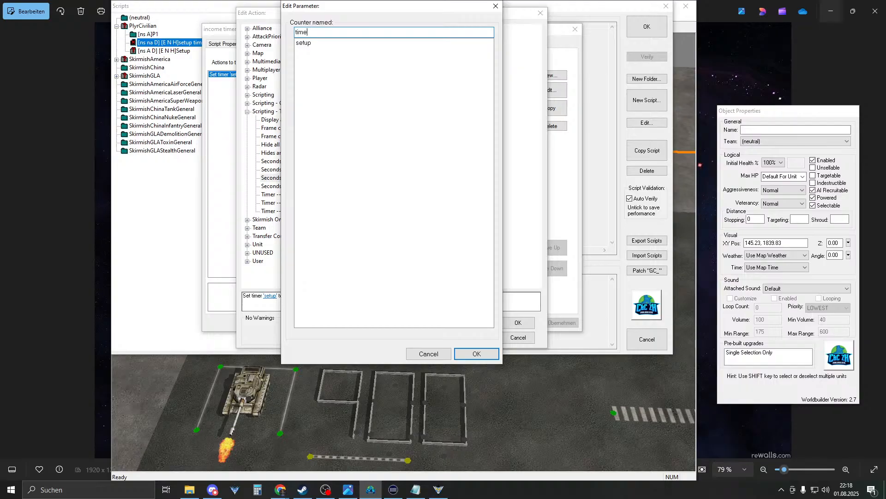
{"action": "key", "text": "Return"}
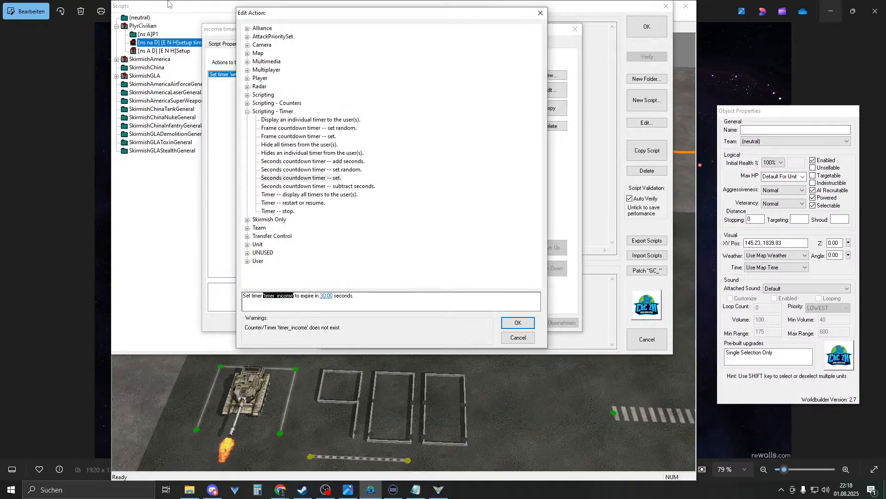
{"action": "left_click", "coordinate": [515, 322]}
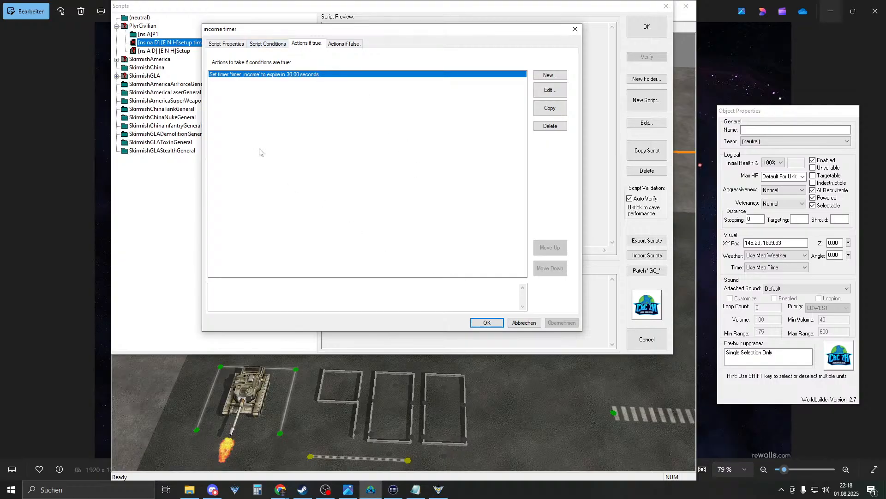
{"action": "left_click", "coordinate": [268, 47]}
{"action": "left_click", "coordinate": [302, 44]}
{"action": "left_click", "coordinate": [481, 324]}
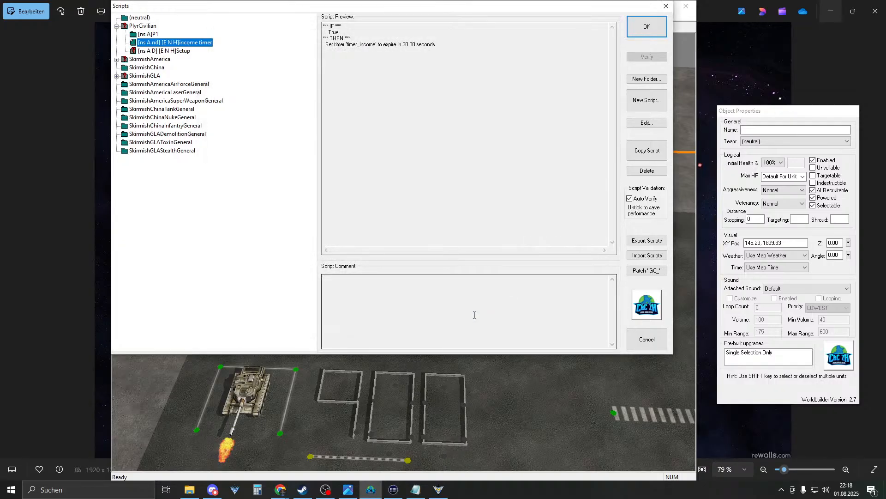
{"action": "double_click", "coordinate": [196, 43]}
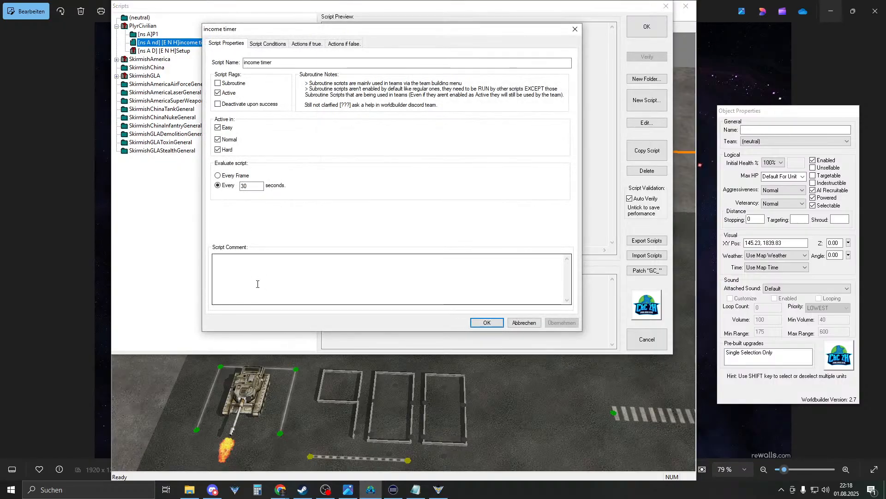
{"action": "left_click", "coordinate": [255, 187]}
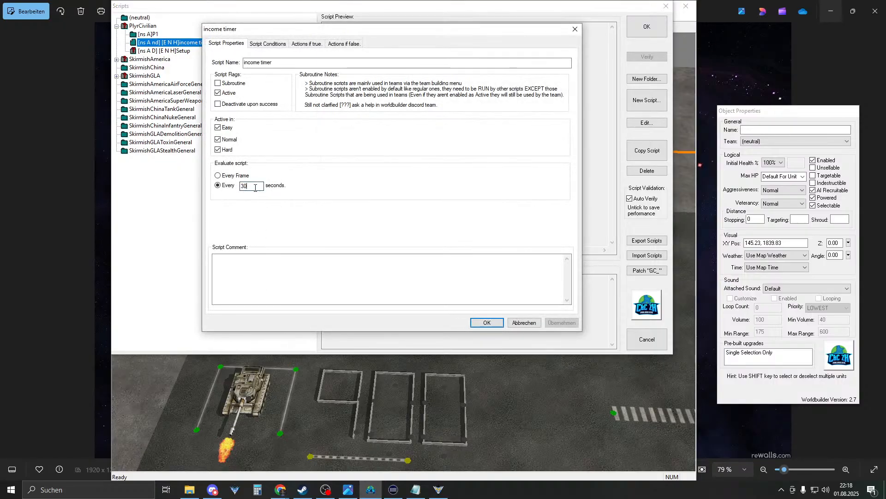
{"action": "left_click", "coordinate": [277, 45]}
{"action": "left_click", "coordinate": [330, 46]}
{"action": "left_click", "coordinate": [307, 45]}
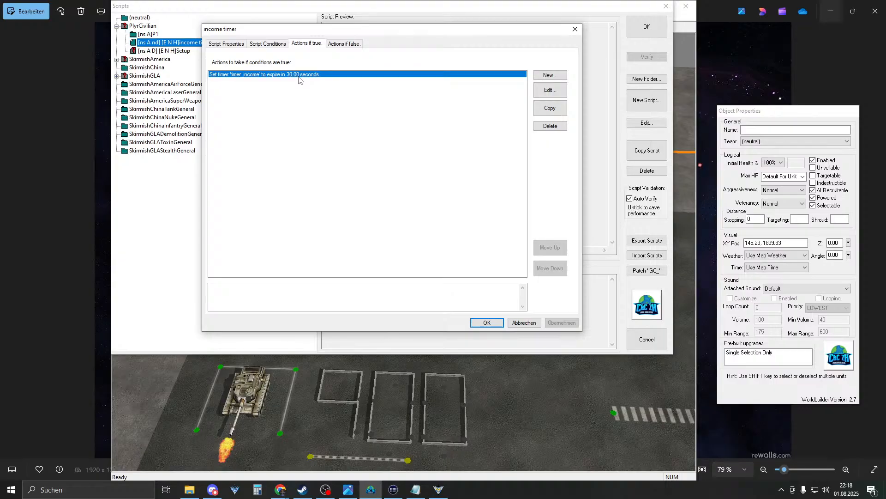
{"action": "left_click", "coordinate": [486, 322]}
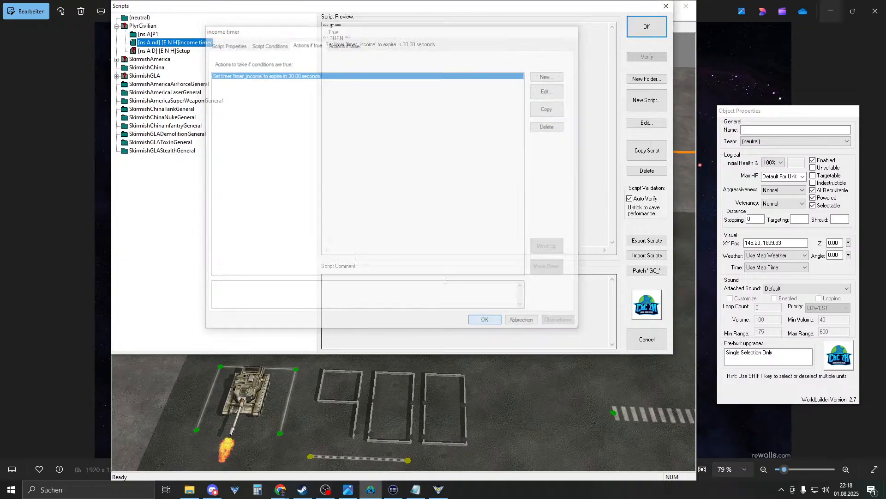
{"action": "left_click", "coordinate": [143, 26]}
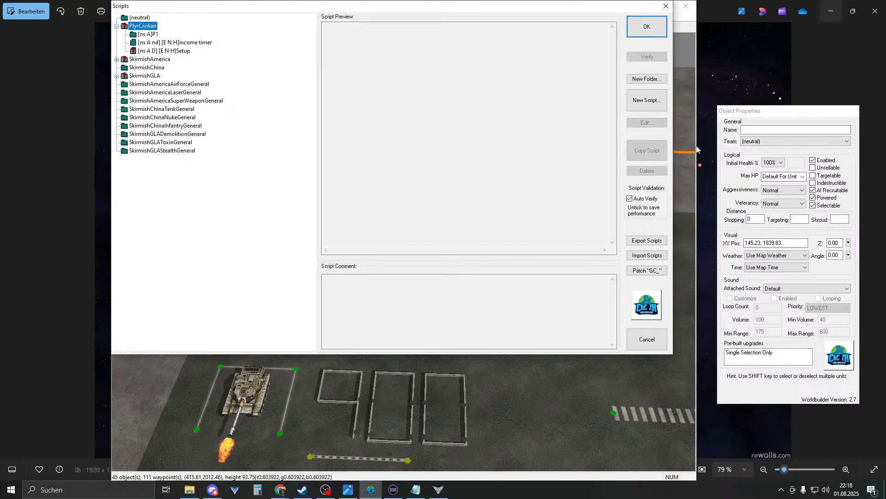
- Create a '[ns A]income' folder and move the income timer script into it
{"action": "left_click", "coordinate": [647, 79]}
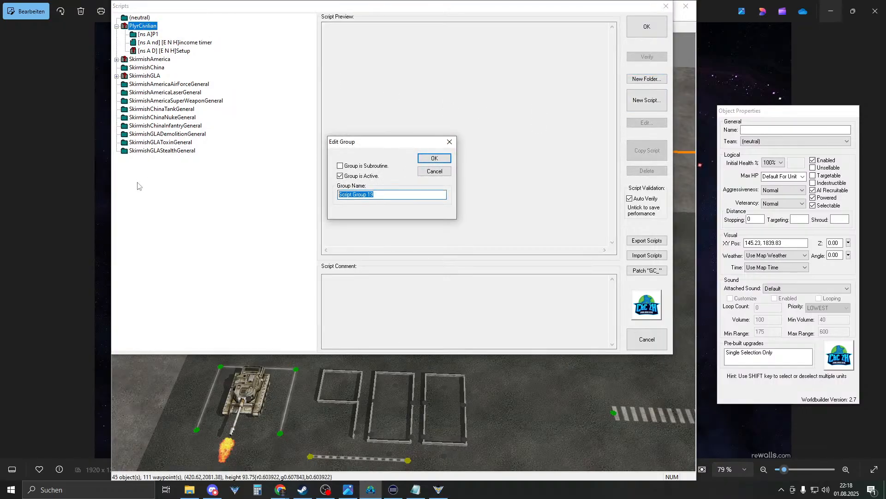
{"action": "type", "text": "[ns A]income"}
{"action": "key", "text": "Return"}
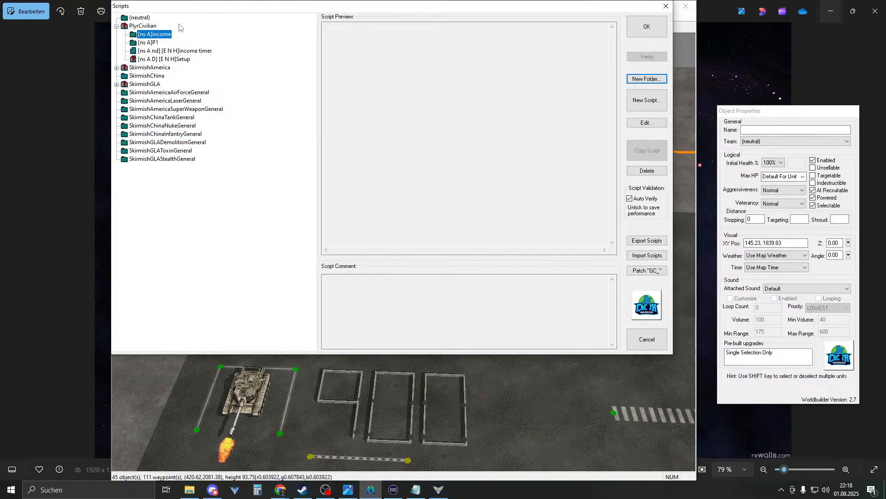
{"action": "left_click_drag", "start_coordinate": [179, 52], "coordinate": [169, 41]}
{"action": "left_click", "coordinate": [157, 42]}
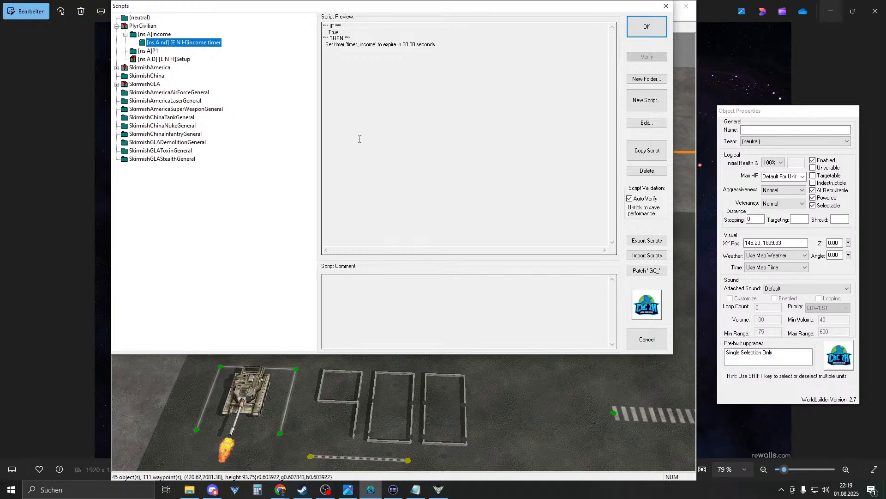
- Review the income timer script's 30-second timer_income action, then close it
{"action": "double_click", "coordinate": [167, 42]}
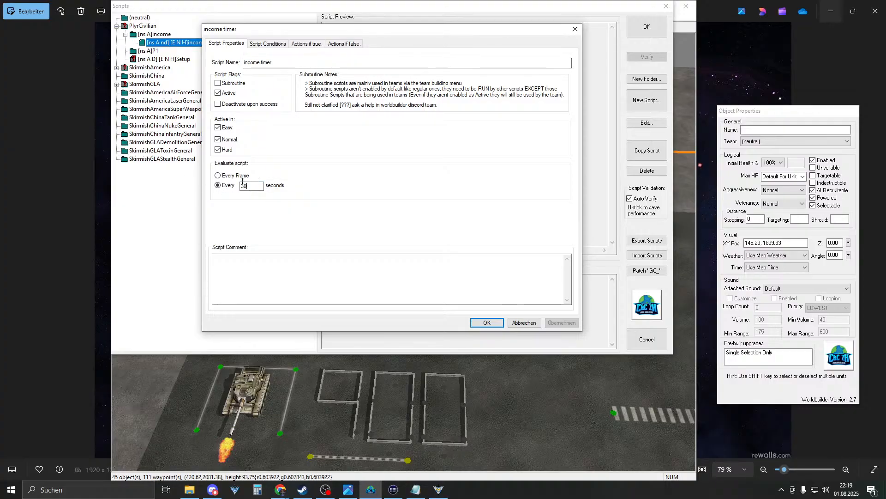
{"action": "left_click", "coordinate": [269, 43]}
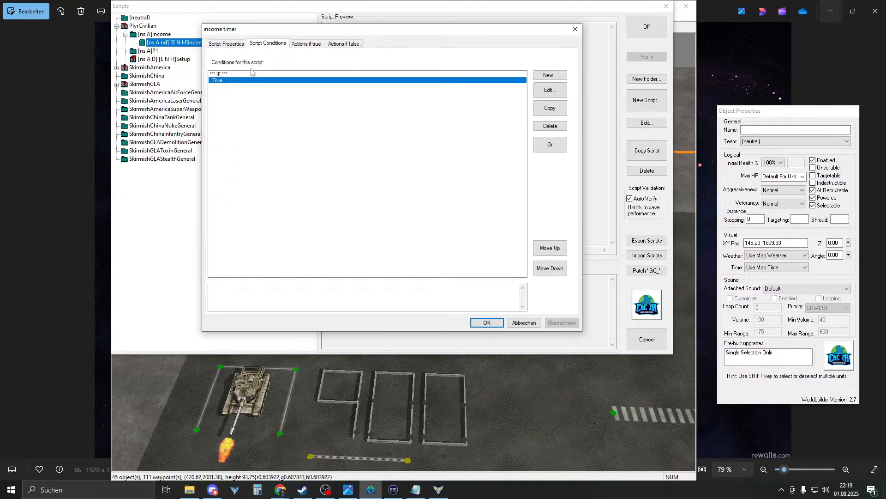
{"action": "left_click", "coordinate": [304, 44]}
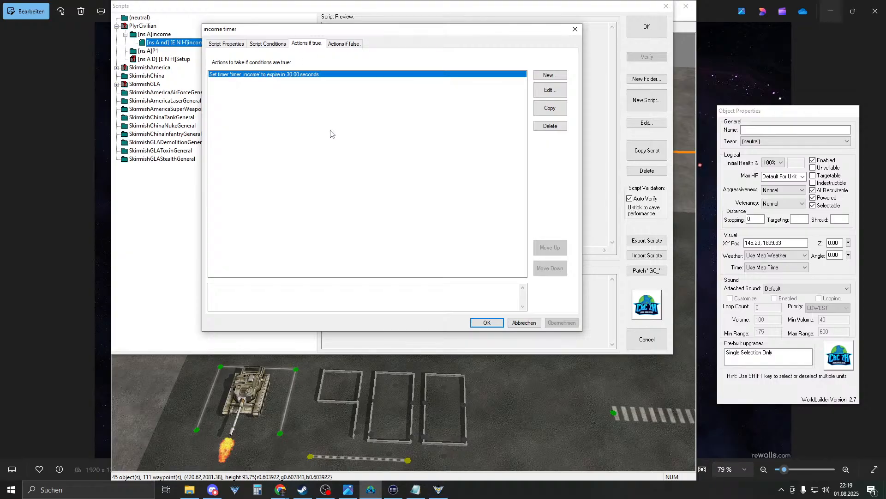
{"action": "left_click", "coordinate": [487, 323]}
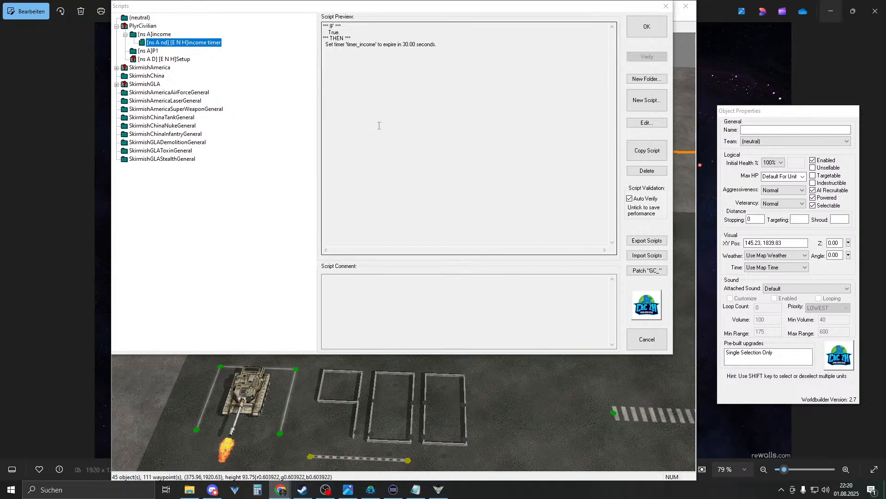
{"action": "left_click", "coordinate": [187, 42]}
- Create a script named 'income' and view its default True condition
{"action": "left_click", "coordinate": [646, 91]}
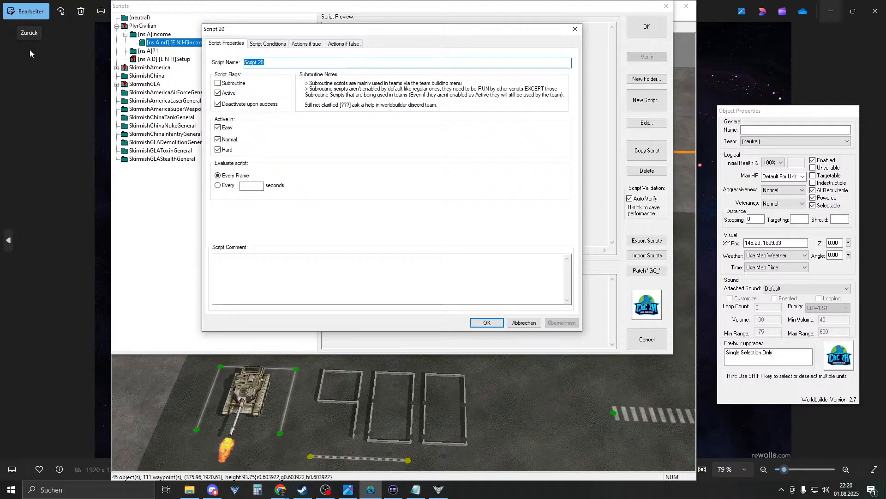
{"action": "type", "text": "income"}
{"action": "key", "text": "Return"}
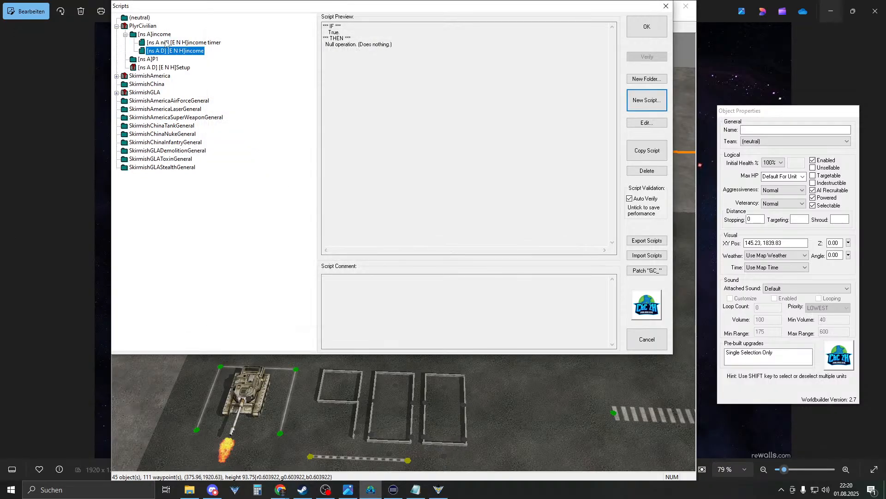
{"action": "double_click", "coordinate": [165, 42]}
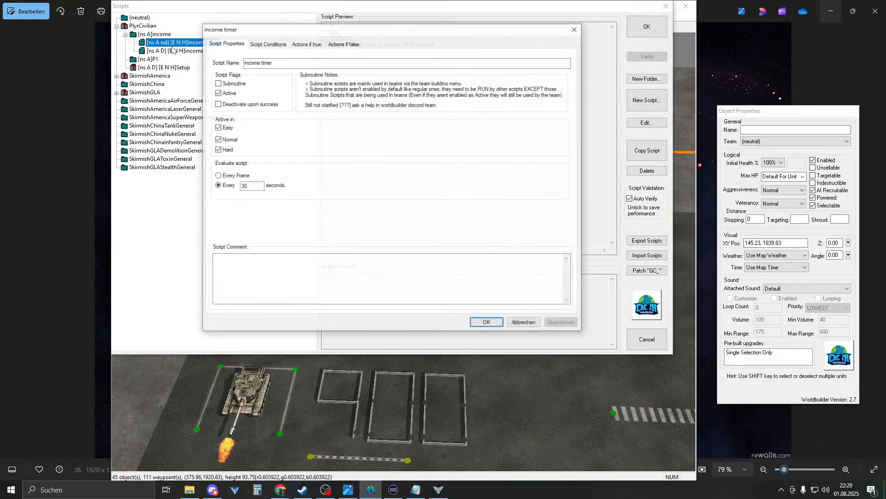
{"action": "left_click", "coordinate": [487, 322]}
{"action": "double_click", "coordinate": [195, 53]}
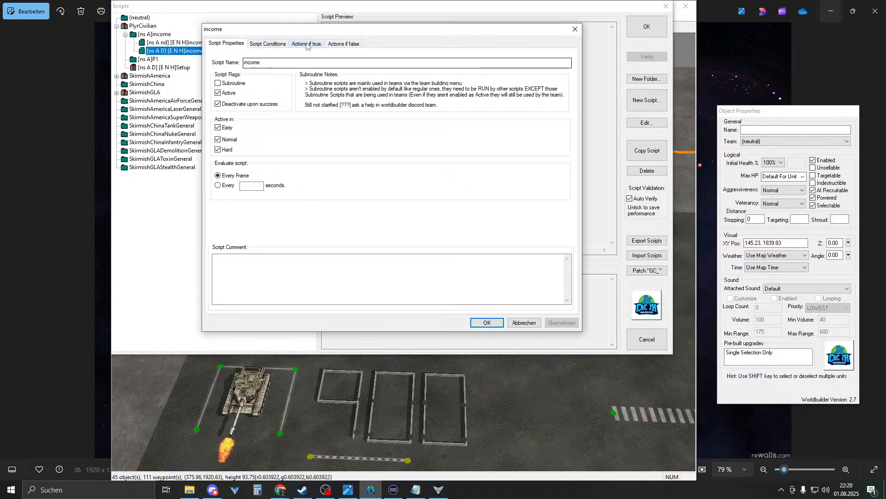
{"action": "left_click", "coordinate": [267, 44]}
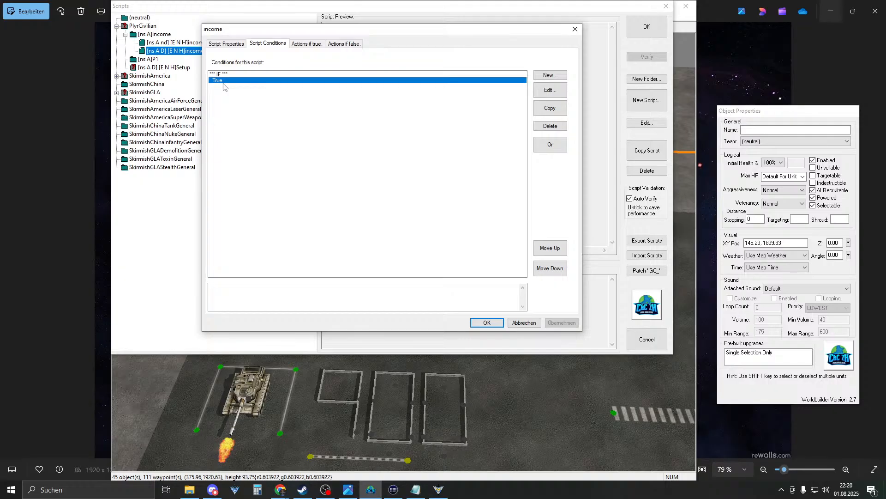
- Add a 'Counter compared to a value' condition checking counter_income
{"action": "left_click", "coordinate": [550, 75]}
{"action": "left_click", "coordinate": [283, 103]}
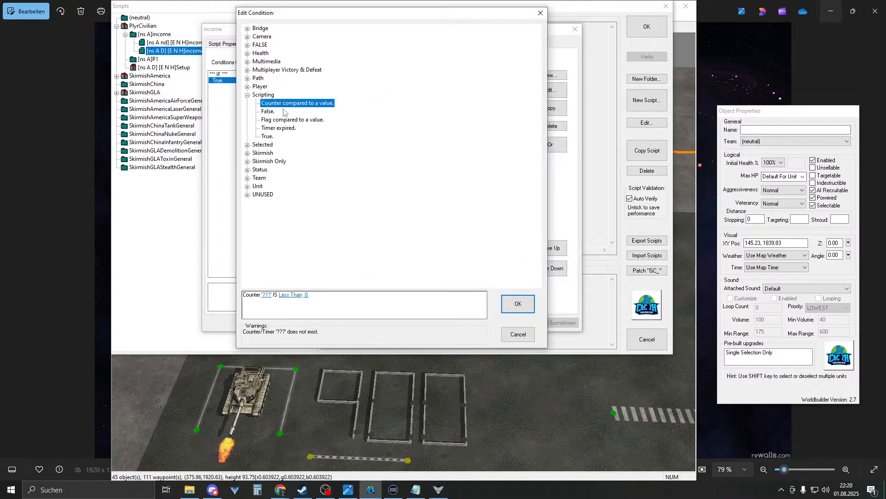
{"action": "left_click", "coordinate": [267, 295]}
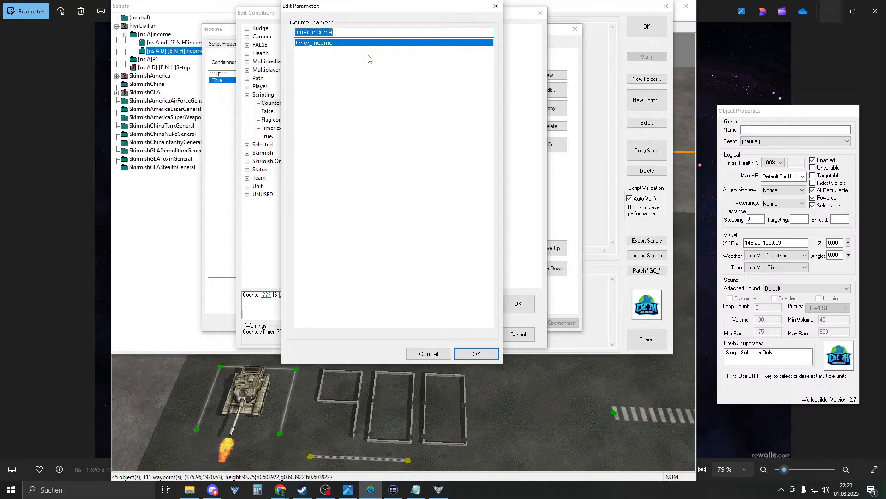
{"action": "type", "text": "counter"}
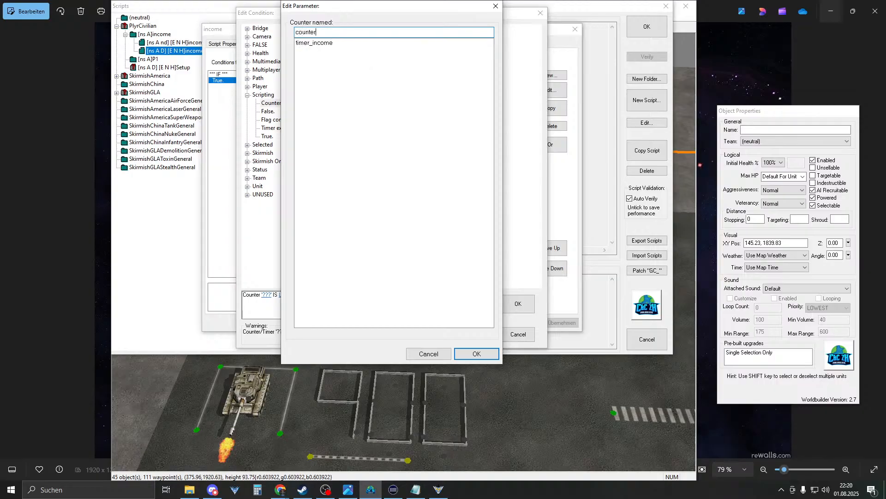
{"action": "type", "text": "_income"}
{"action": "key", "text": "Return"}
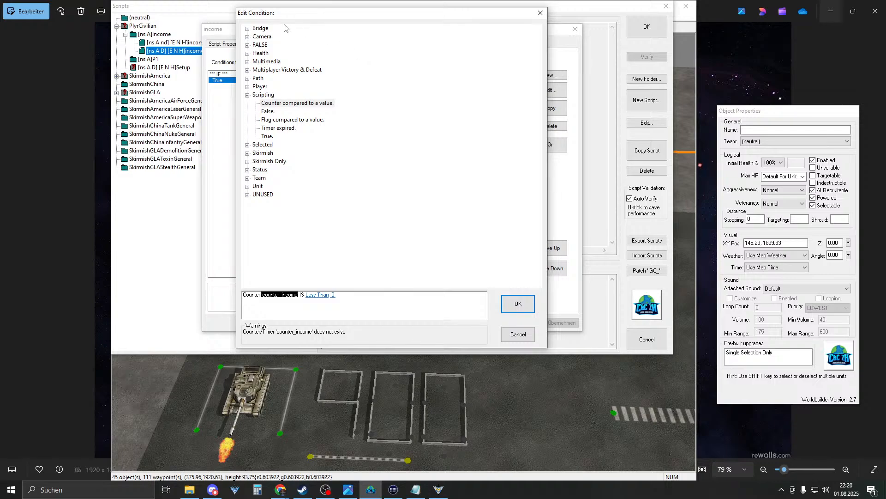
- Set the comparison to greater than or equal to 2000 and add the condition
{"action": "left_click", "coordinate": [321, 296]}
{"action": "double_click", "coordinate": [320, 296]}
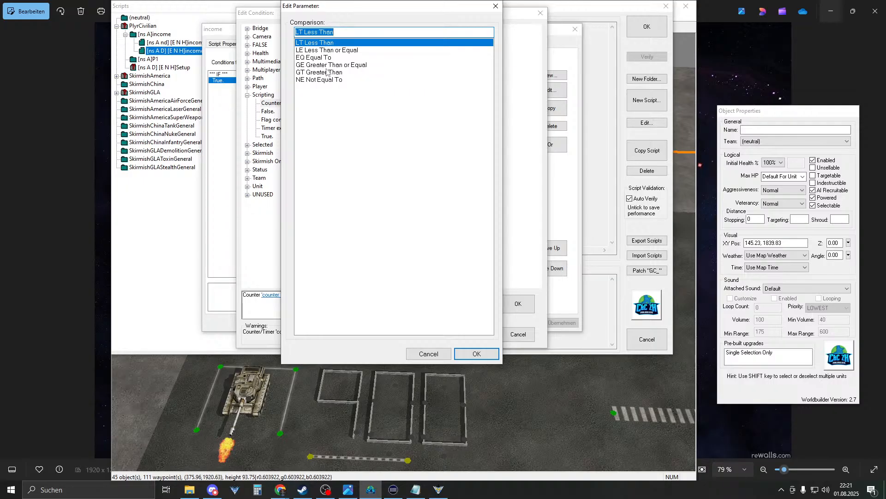
{"action": "left_click", "coordinate": [327, 73]}
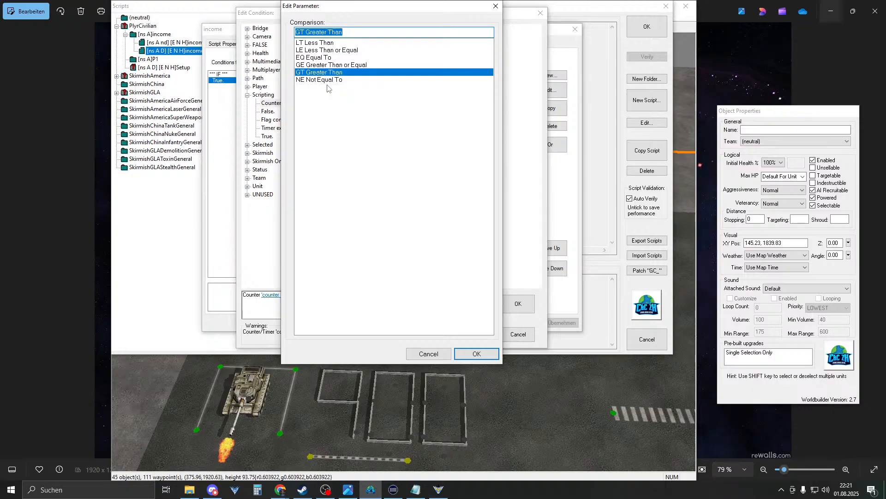
{"action": "left_click", "coordinate": [327, 65]}
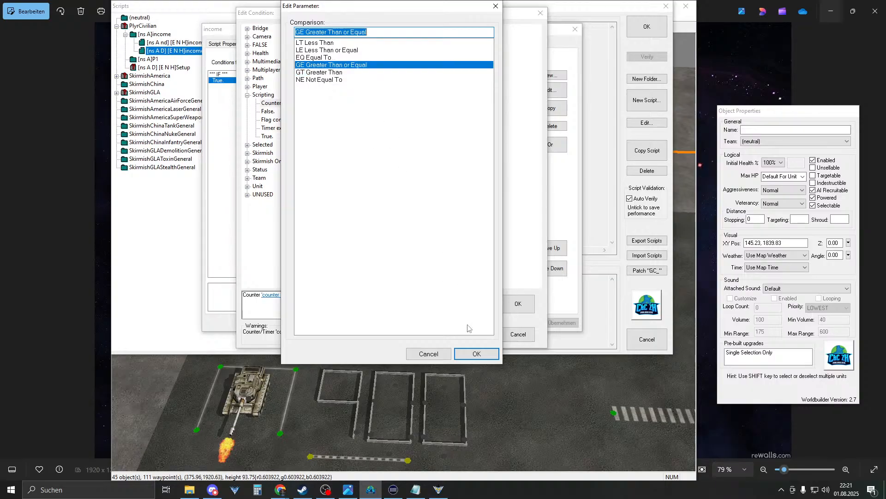
{"action": "left_click", "coordinate": [460, 354]}
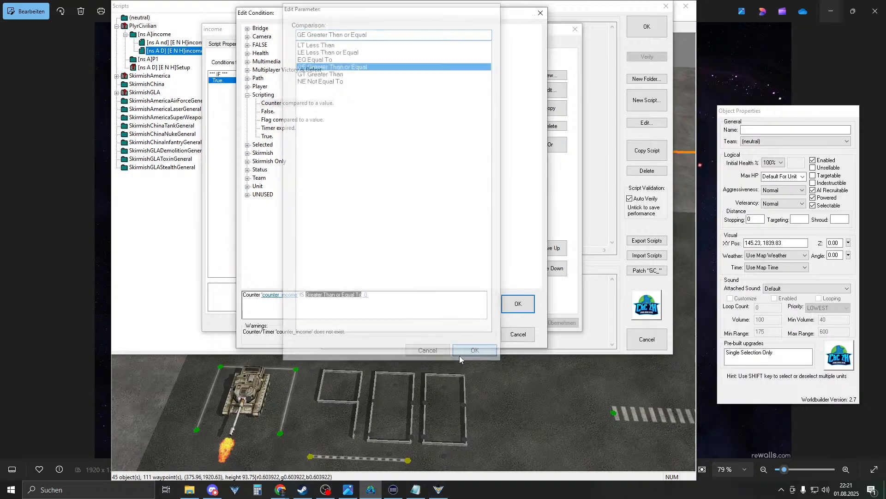
{"action": "left_click", "coordinate": [366, 295]}
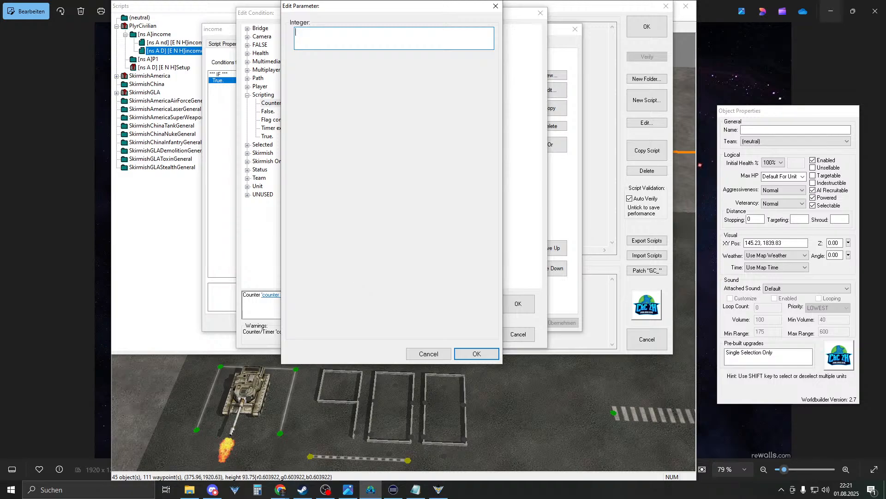
{"action": "type", "text": "00"}
{"action": "key", "text": "Return"}
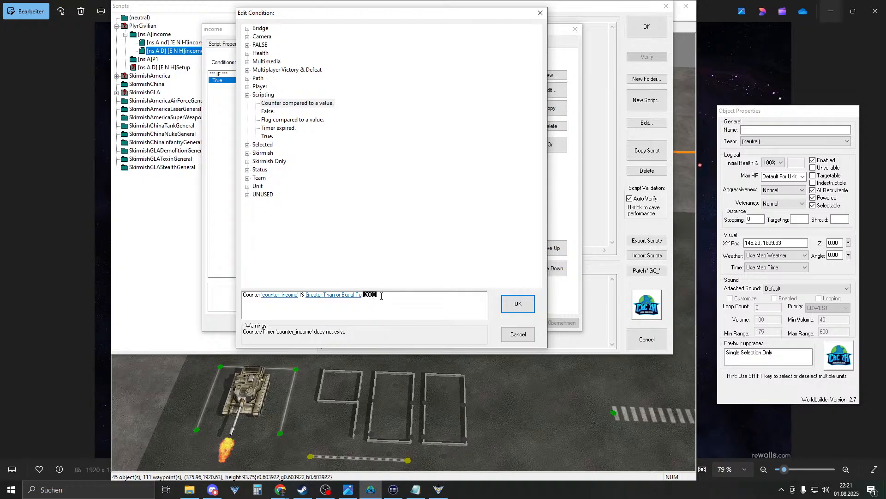
{"action": "left_click", "coordinate": [517, 310]}
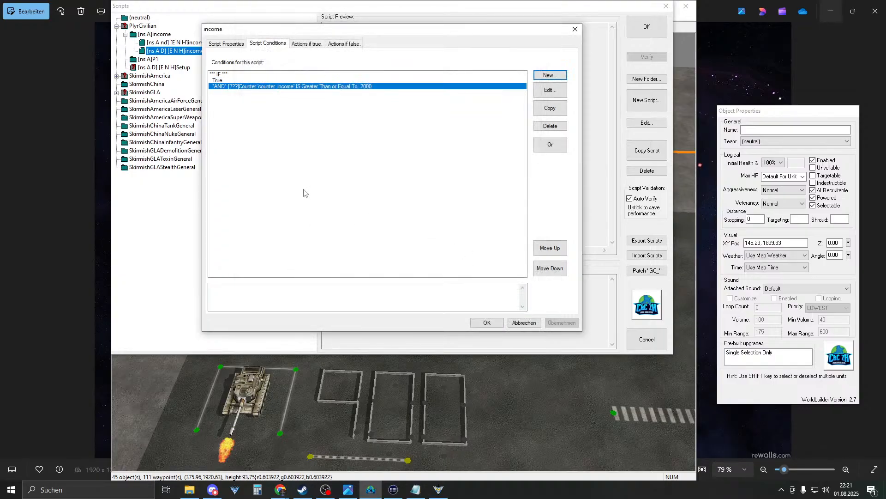
- Change the condition's counter from counter_income to P1_counter_income
{"action": "left_click", "coordinate": [235, 79]}
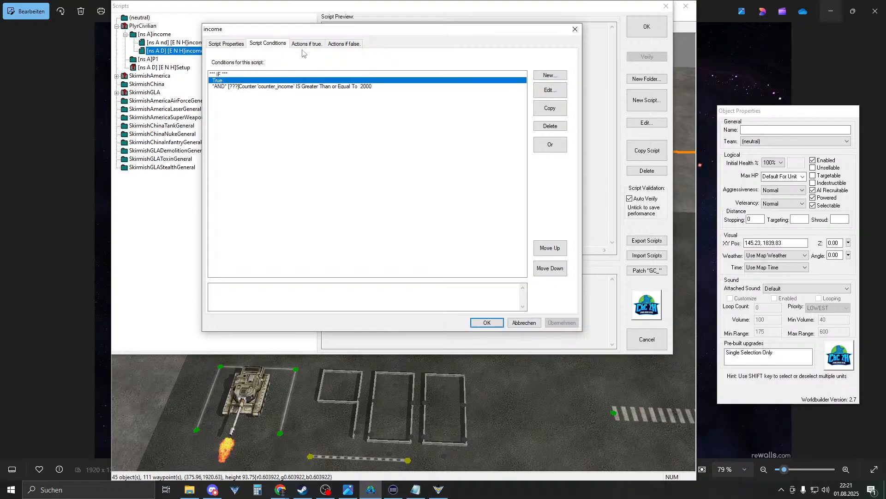
{"action": "left_click", "coordinate": [319, 46]}
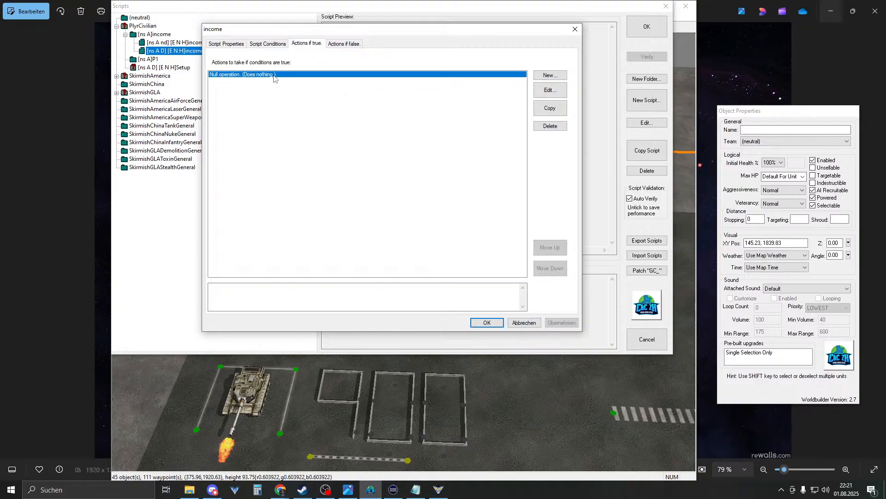
{"action": "left_click", "coordinate": [255, 42]}
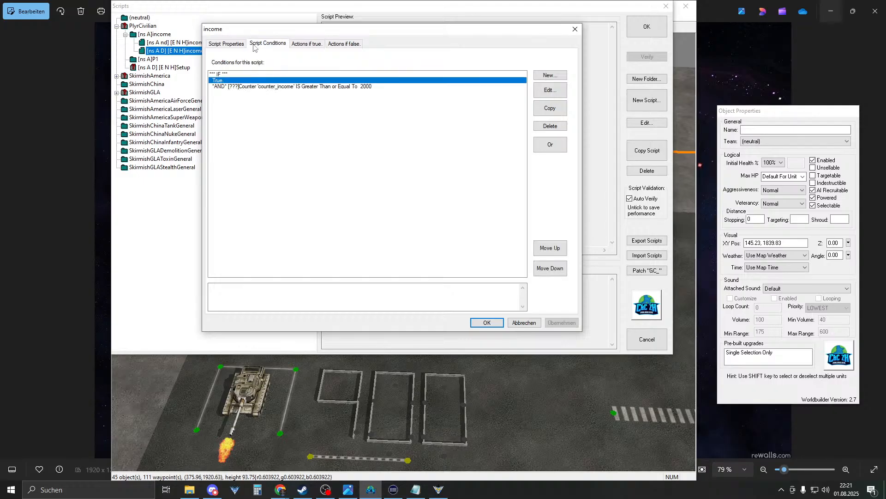
{"action": "left_click", "coordinate": [246, 87]}
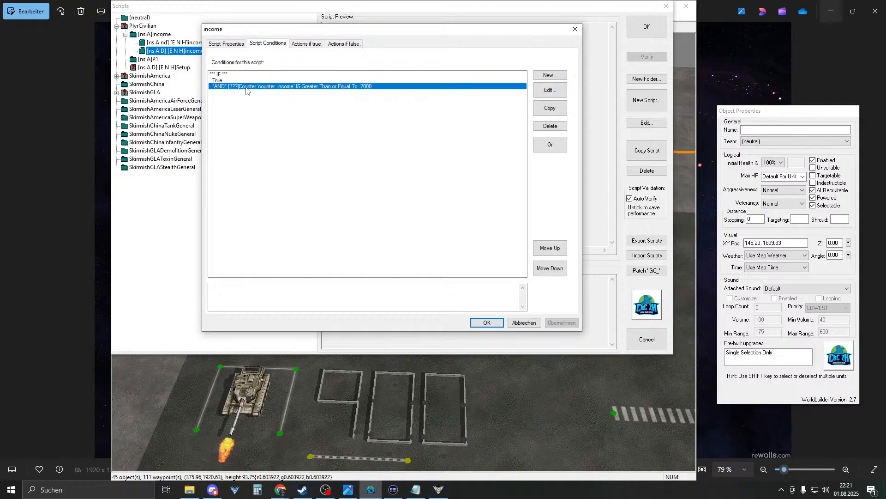
{"action": "double_click", "coordinate": [335, 87]}
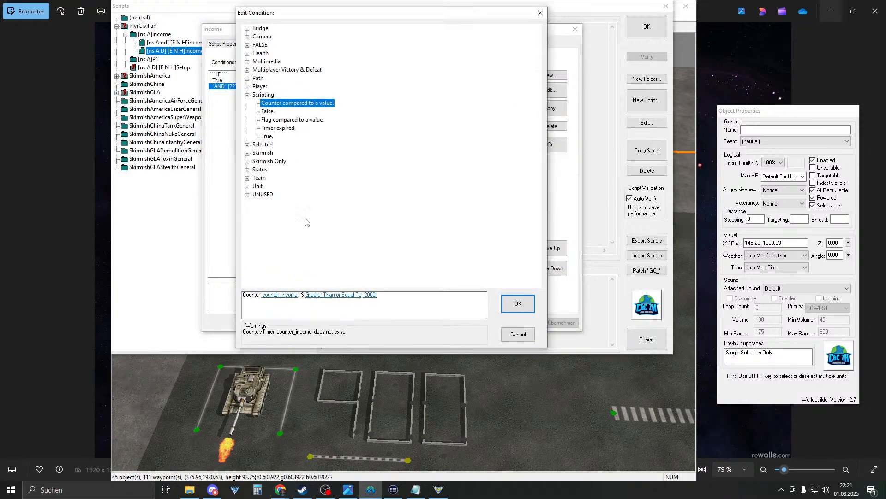
{"action": "left_click", "coordinate": [280, 295]}
{"action": "left_click", "coordinate": [318, 32]}
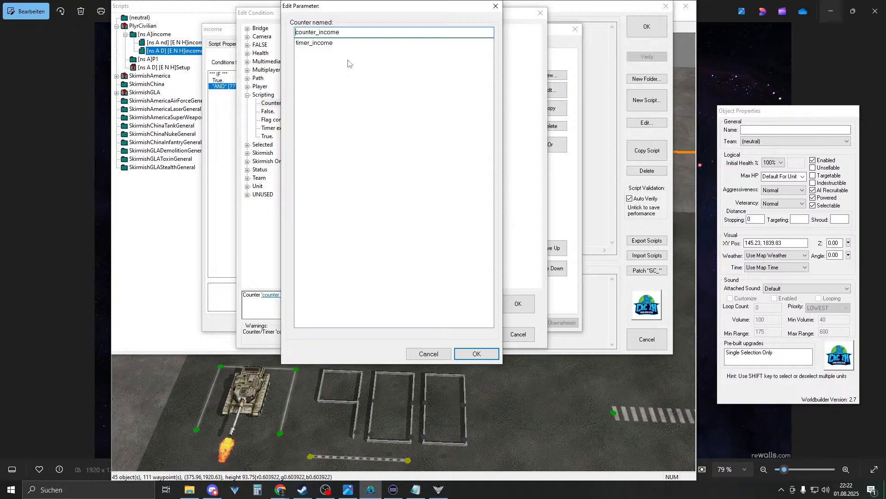
{"action": "type", "text": "P1_"}
{"action": "left_click", "coordinate": [467, 351]}
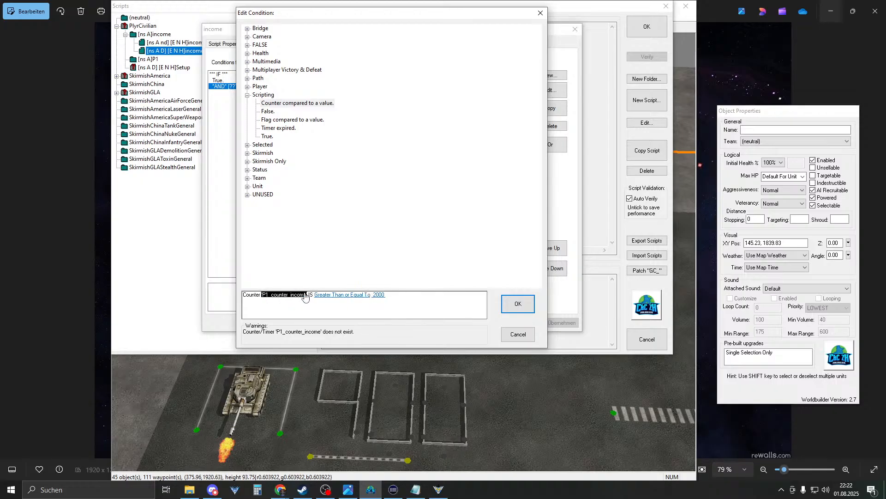
{"action": "left_click", "coordinate": [517, 304]}
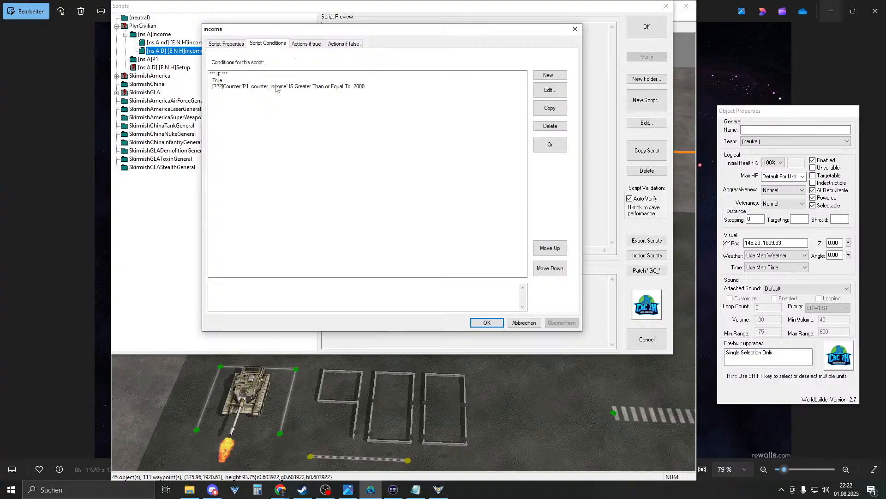
{"action": "left_click", "coordinate": [306, 44]}
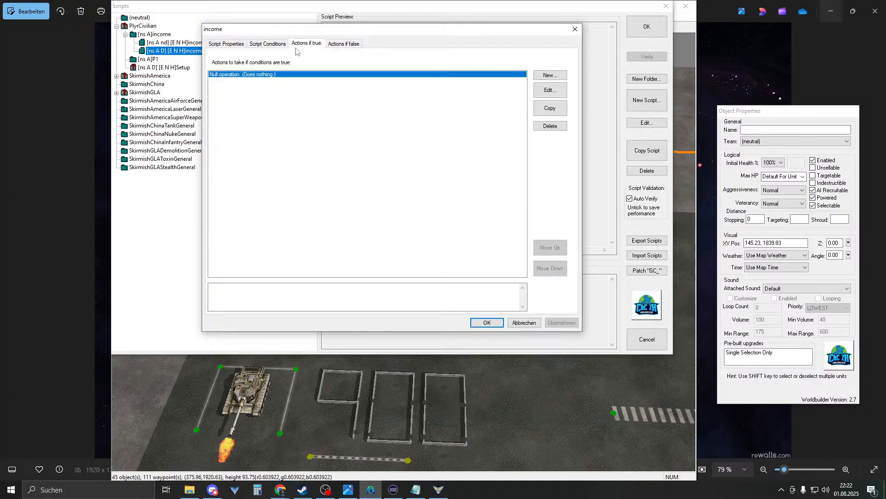
- Replace the do-nothing action with the Player Set action that gives or takes money
{"action": "double_click", "coordinate": [261, 78]}
{"action": "left_click", "coordinate": [256, 120]}
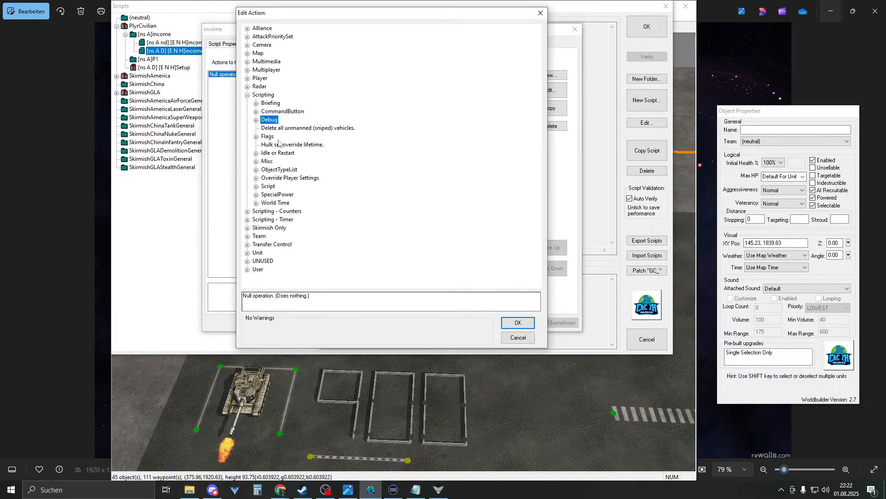
{"action": "left_click", "coordinate": [247, 94]}
{"action": "left_click", "coordinate": [248, 78]}
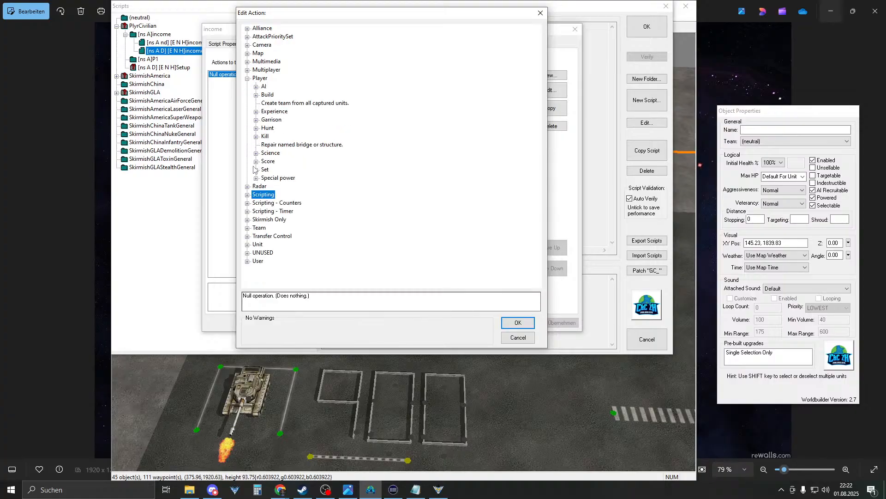
{"action": "left_click", "coordinate": [256, 170]}
{"action": "left_click", "coordinate": [305, 180]}
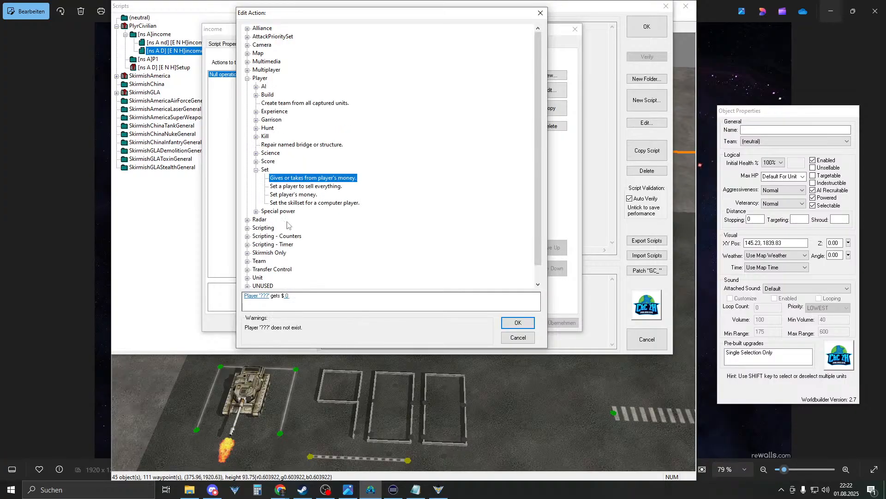
- Set the money action to give player0 $2000 and accept it
{"action": "left_click", "coordinate": [251, 296]}
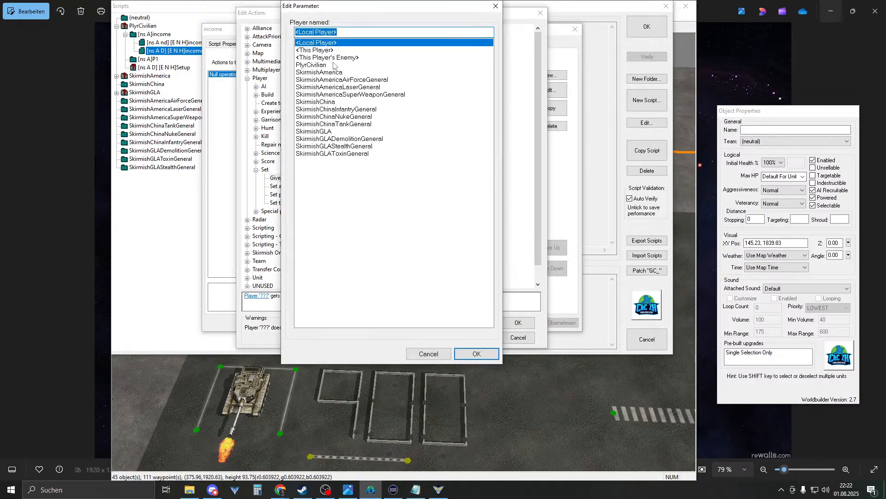
{"action": "type", "text": "player0"}
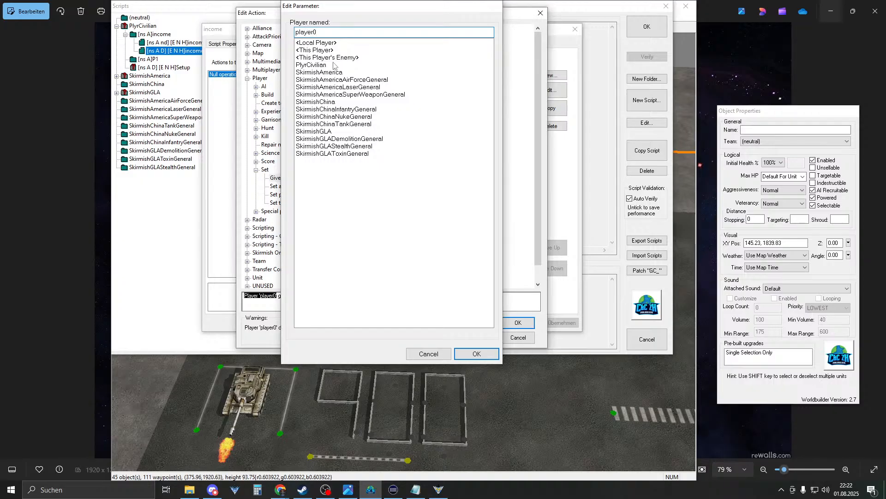
{"action": "key", "text": "Return"}
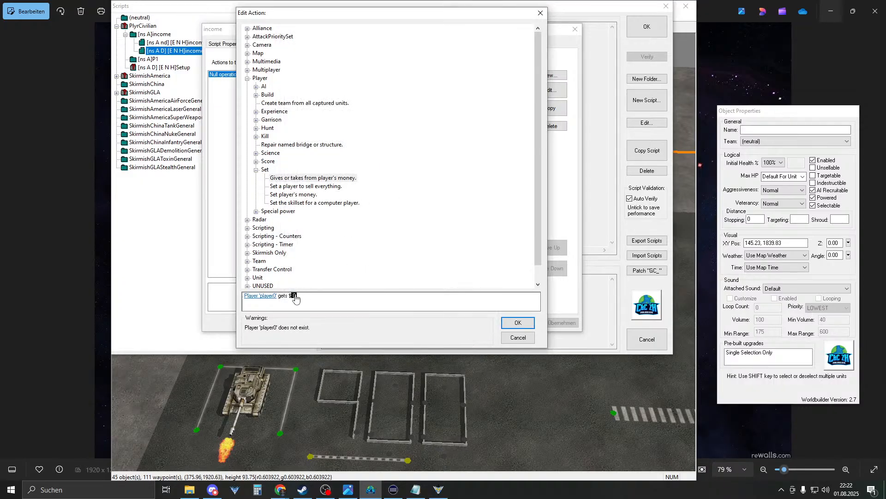
{"action": "left_click", "coordinate": [294, 296]}
{"action": "type", "text": "2000"}
{"action": "key", "text": "Return"}
{"action": "left_click", "coordinate": [516, 323]}
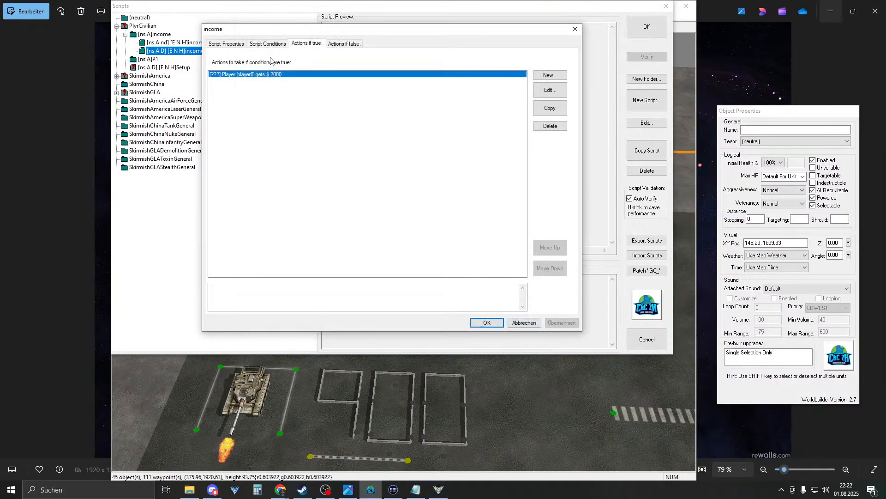
- Change the income script's counter condition to P0_counter_income and save the script
{"action": "left_click", "coordinate": [275, 45]}
{"action": "double_click", "coordinate": [224, 88]}
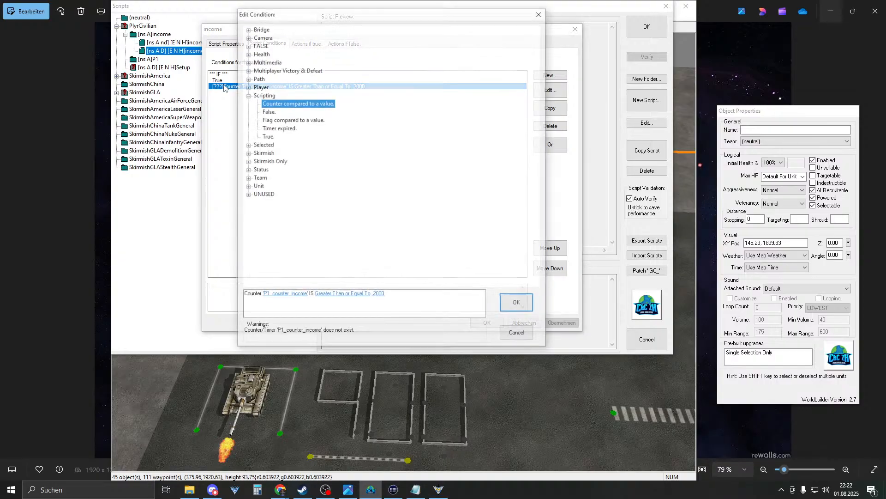
{"action": "left_click", "coordinate": [272, 295]}
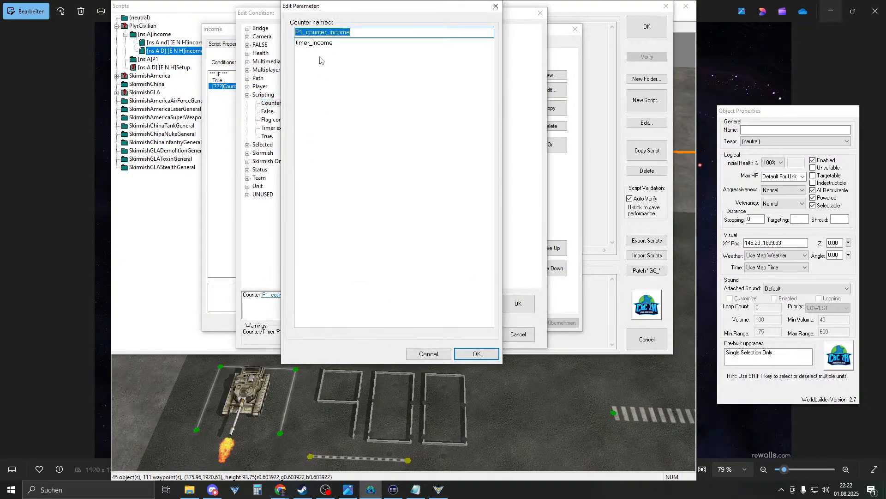
{"action": "left_click", "coordinate": [303, 33]}
{"action": "type", "text": "0"}
{"action": "key", "text": "Return"}
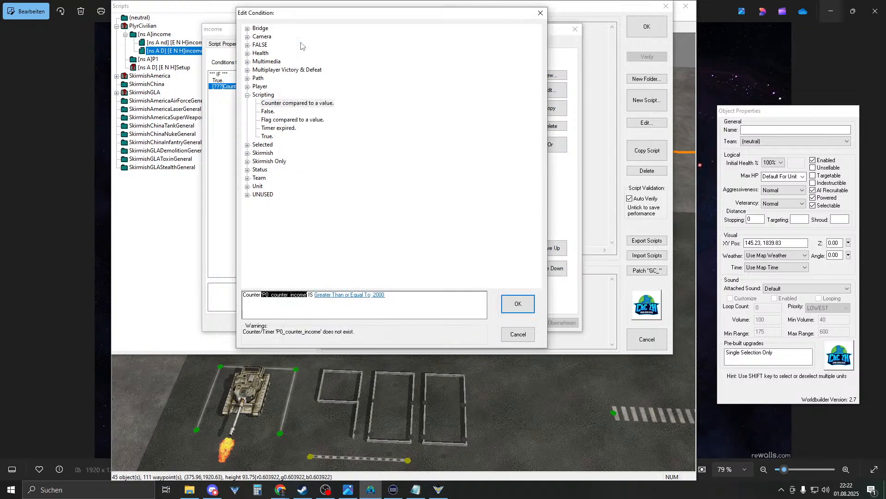
{"action": "key", "text": "Return"}
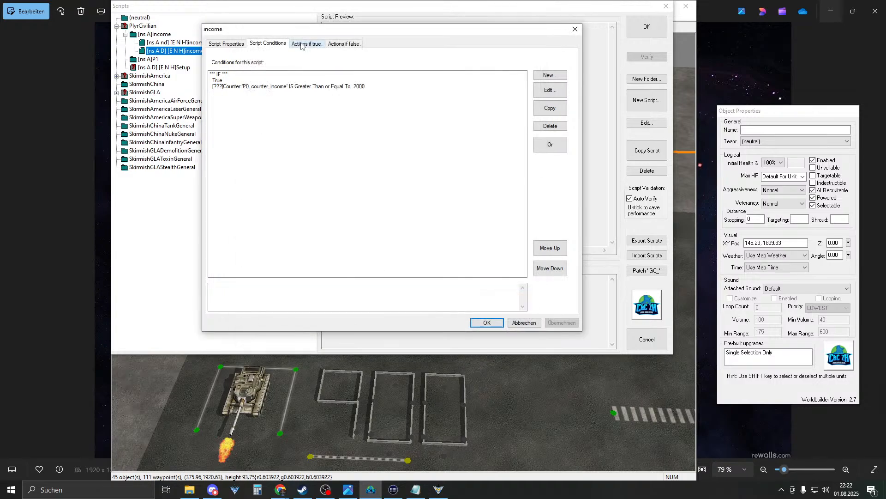
{"action": "left_click", "coordinate": [483, 322]}
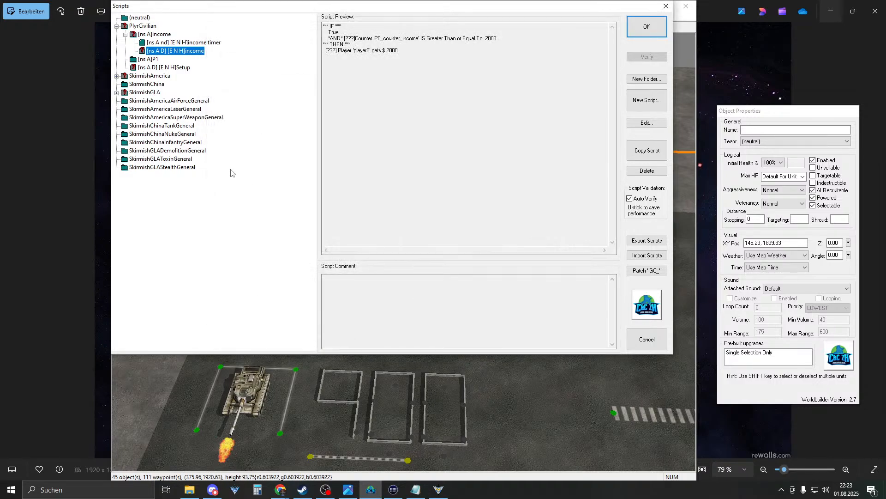
- Rename the P1 script group to P0
{"action": "double_click", "coordinate": [147, 59]}
{"action": "left_click", "coordinate": [343, 198]}
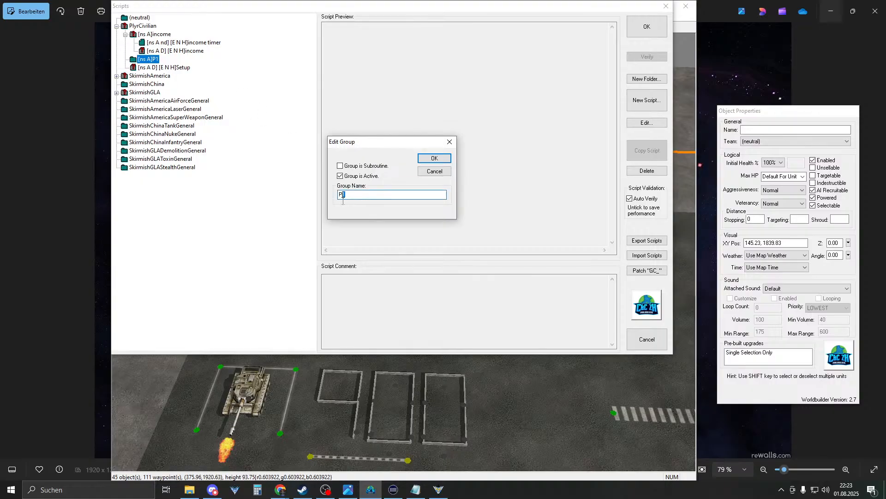
{"action": "type", "text": "0"}
{"action": "key", "text": "Return"}
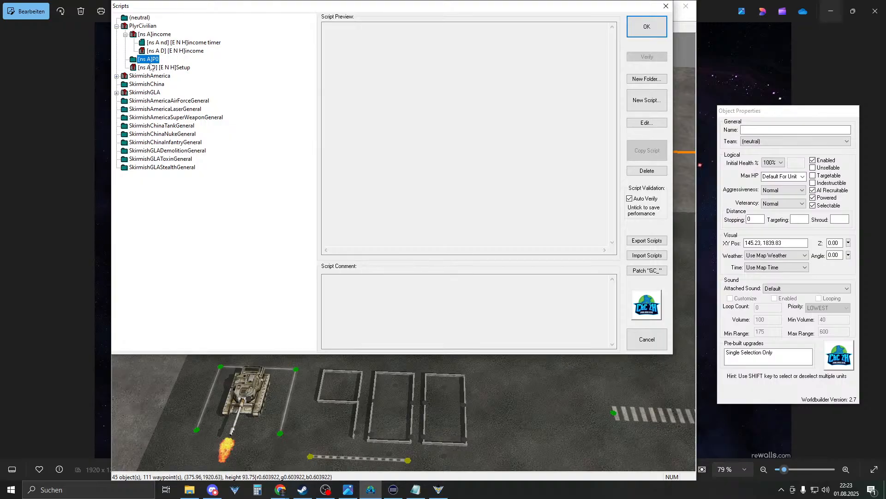
- Rename the income script to P0_income and save it
{"action": "left_click", "coordinate": [165, 43]}
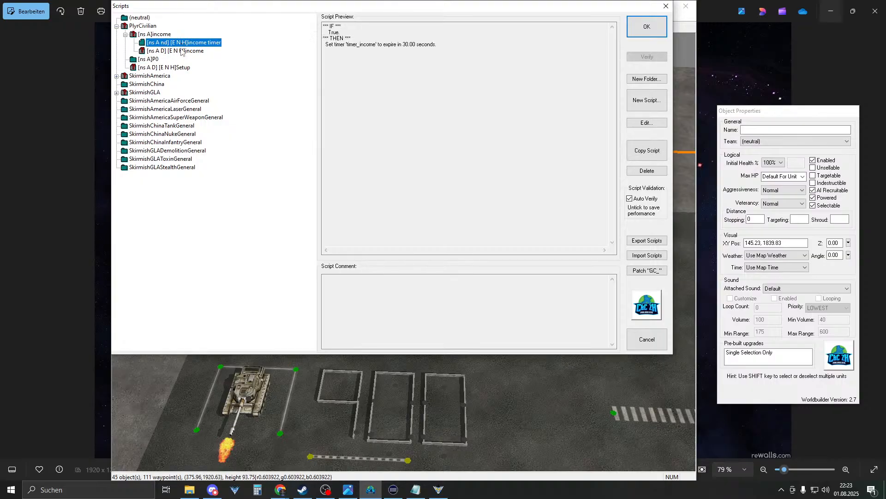
{"action": "left_click", "coordinate": [169, 52]}
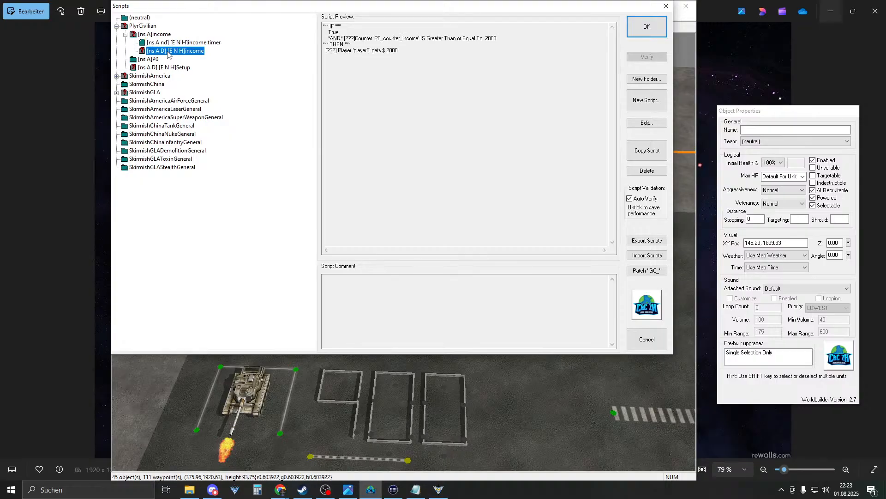
{"action": "double_click", "coordinate": [172, 51]}
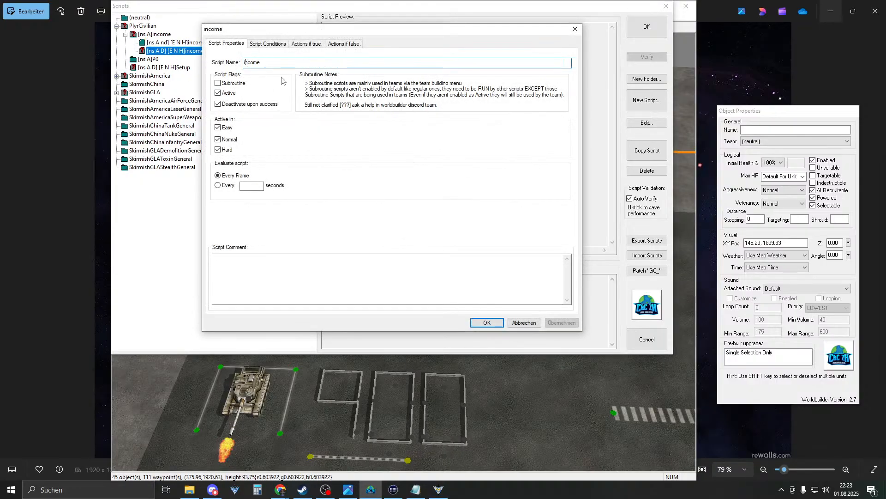
{"action": "type", "text": "P0_"}
{"action": "left_click", "coordinate": [486, 322]}
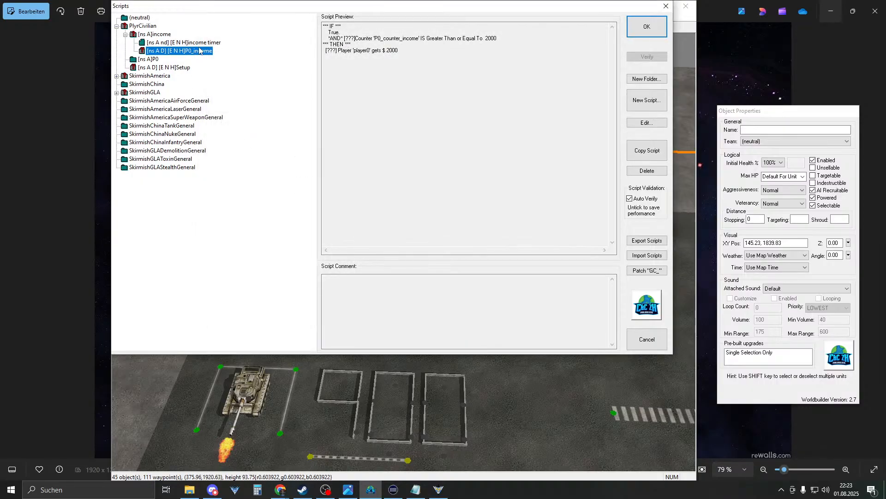
- Extend the script's name to P0_income_2000
{"action": "left_click", "coordinate": [201, 42]}
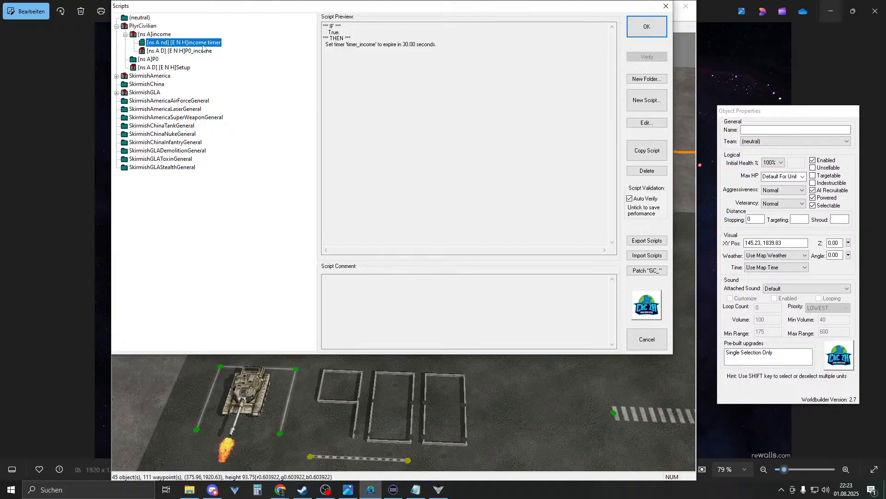
{"action": "left_click", "coordinate": [188, 51]}
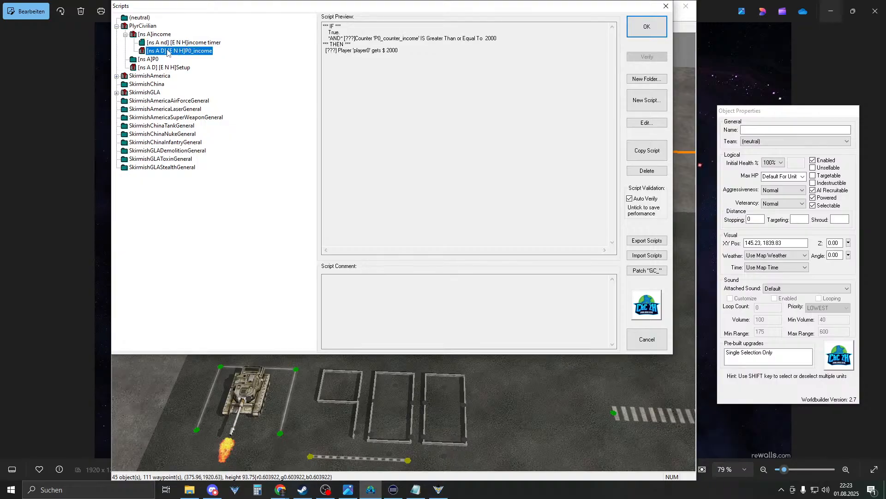
{"action": "left_click", "coordinate": [167, 42]}
{"action": "left_click", "coordinate": [169, 51]}
{"action": "double_click", "coordinate": [184, 52]}
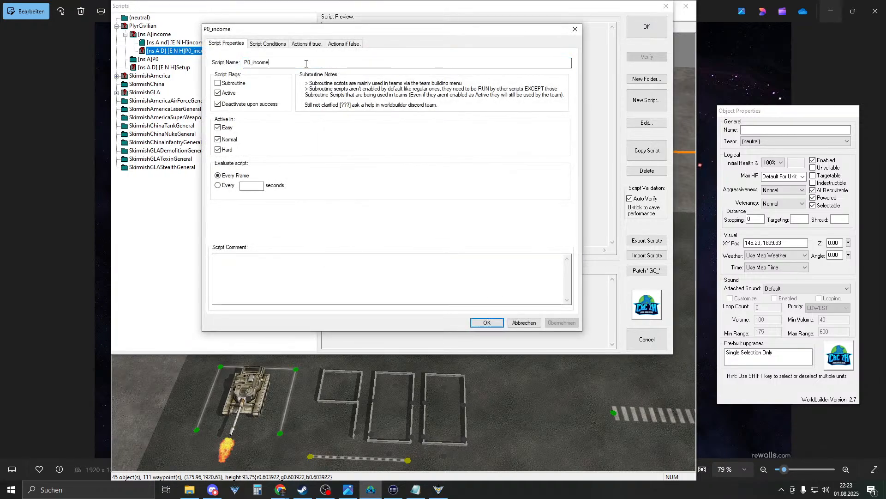
{"action": "type", "text": "2000"}
{"action": "key", "text": "Return"}
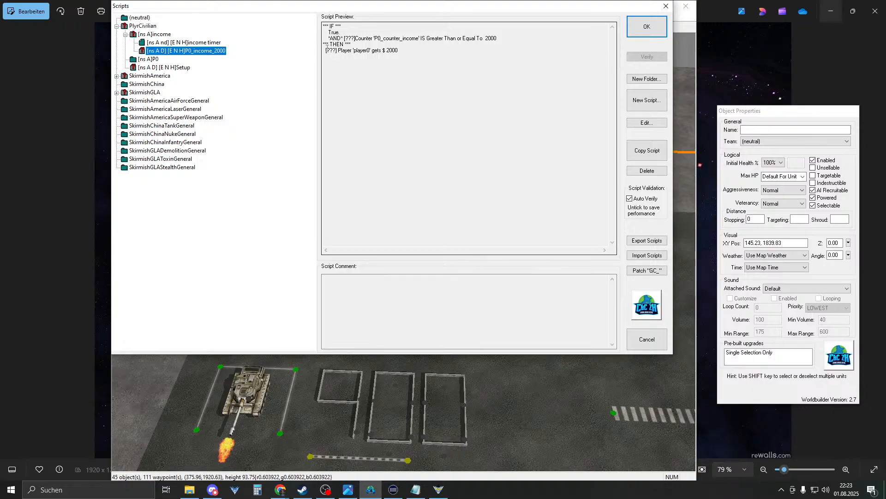
- Inspect the Setup script's actions and close it
{"action": "left_click", "coordinate": [177, 67]}
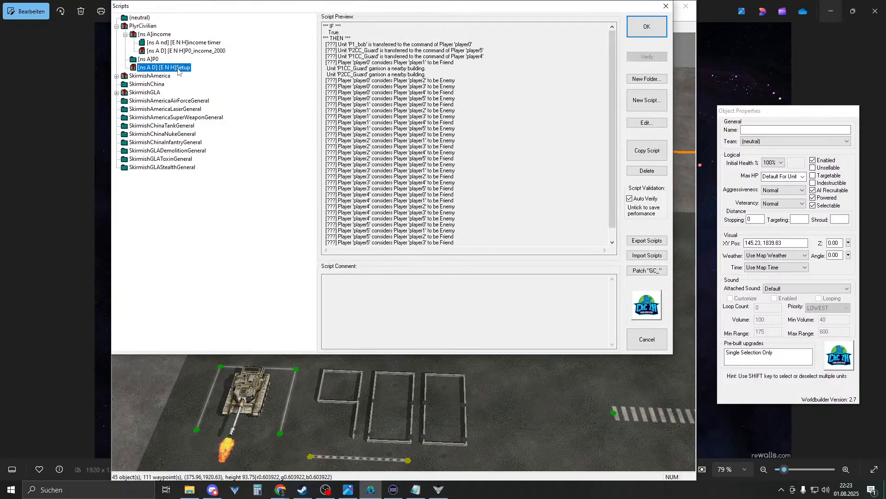
{"action": "double_click", "coordinate": [177, 68]}
{"action": "left_click", "coordinate": [298, 46]}
{"action": "left_click", "coordinate": [487, 322]}
- Verify P0_income_2000's True and P0_counter_income conditions, then open the Setup script
{"action": "left_click", "coordinate": [182, 50]}
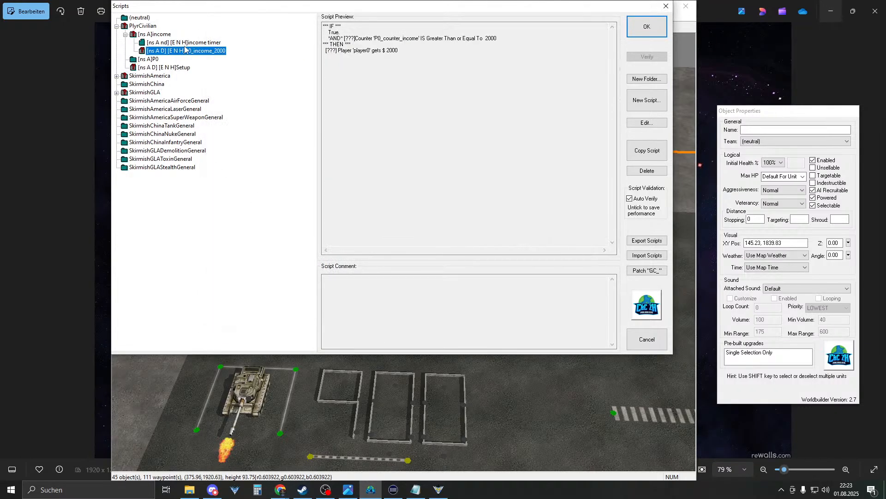
{"action": "double_click", "coordinate": [212, 51]}
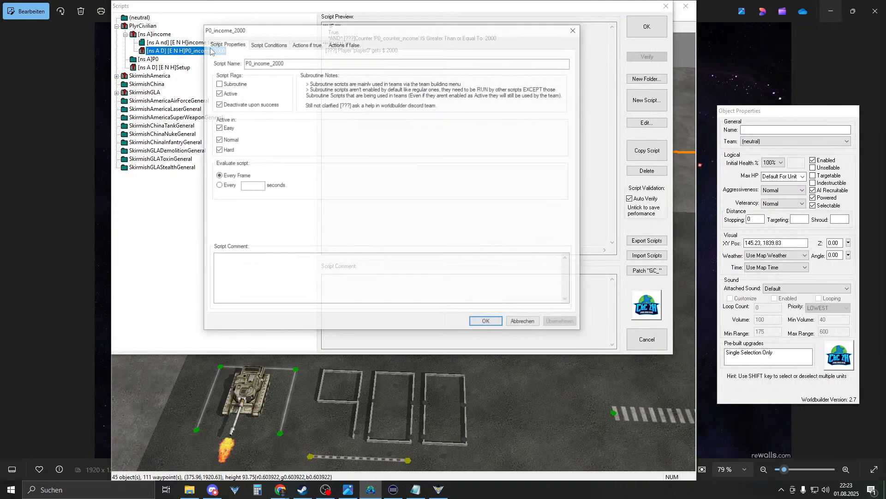
{"action": "left_click", "coordinate": [283, 44]}
{"action": "double_click", "coordinate": [302, 82]}
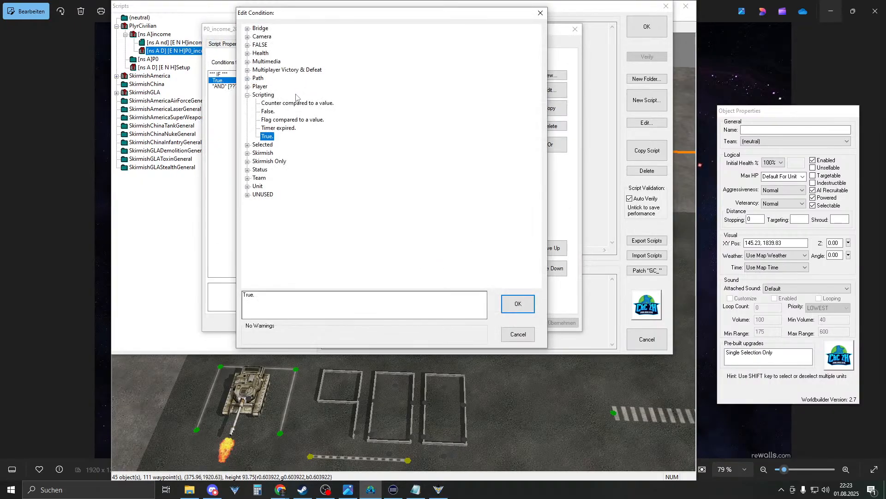
{"action": "left_click", "coordinate": [518, 334]}
{"action": "double_click", "coordinate": [286, 87]}
{"action": "left_click", "coordinate": [283, 294]}
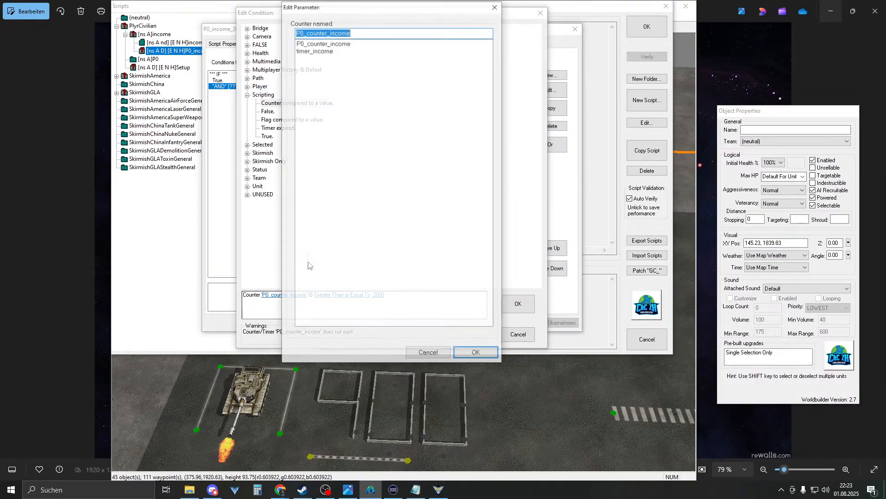
{"action": "left_click", "coordinate": [475, 353]}
{"action": "left_click", "coordinate": [518, 304]}
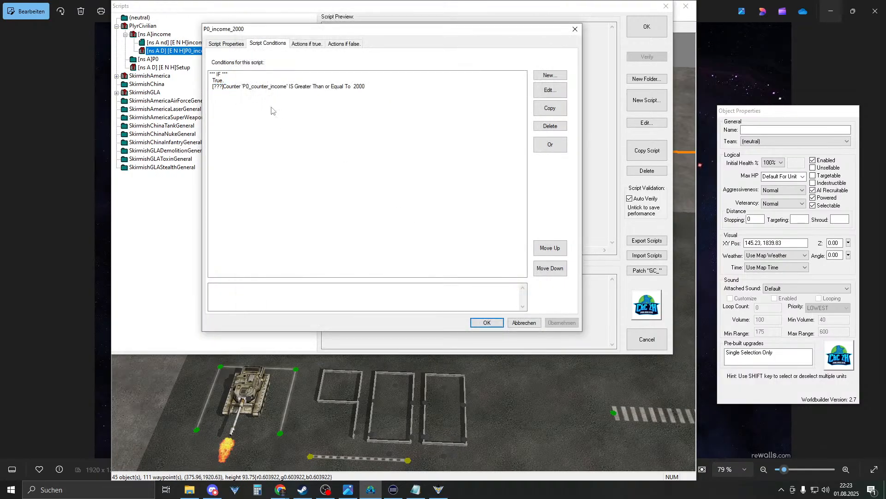
{"action": "left_click", "coordinate": [487, 323]}
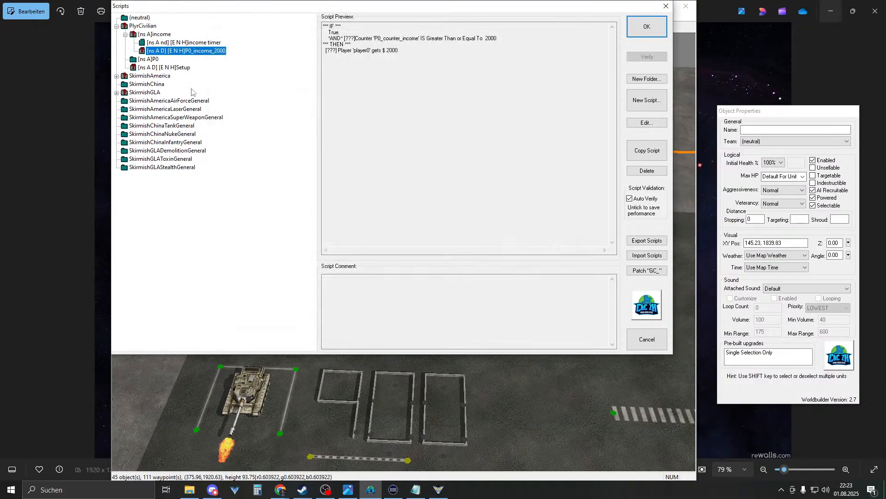
{"action": "double_click", "coordinate": [157, 68]}
- Start a new Setup action and expand the Scripting - Counters category
{"action": "left_click", "coordinate": [268, 44]}
{"action": "left_click", "coordinate": [233, 44]}
{"action": "left_click", "coordinate": [268, 43]}
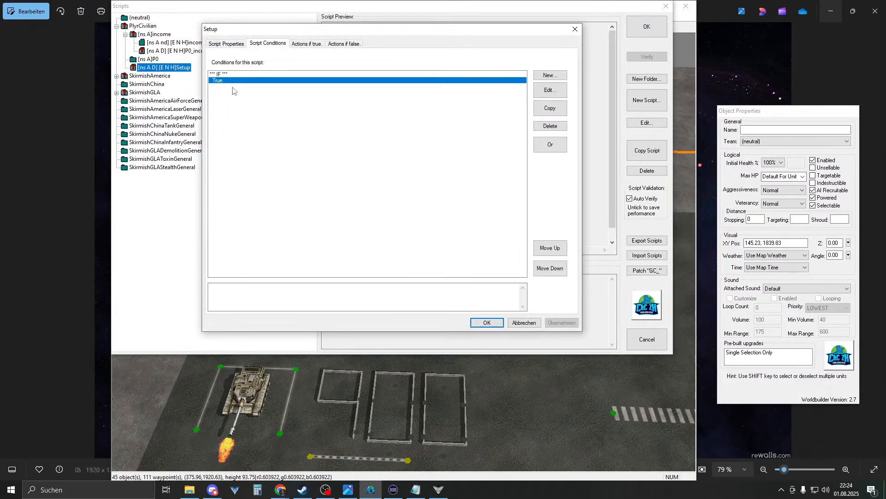
{"action": "left_click", "coordinate": [302, 44]}
{"action": "left_click", "coordinate": [549, 76]}
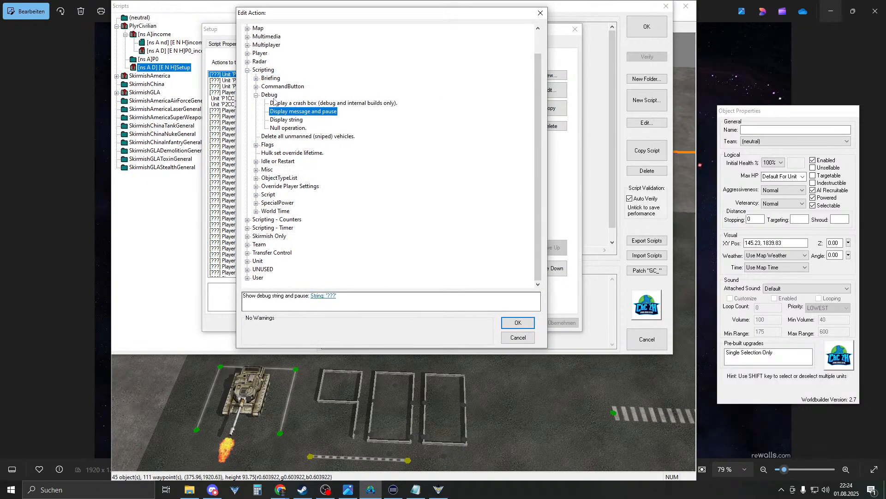
{"action": "left_click", "coordinate": [256, 95]}
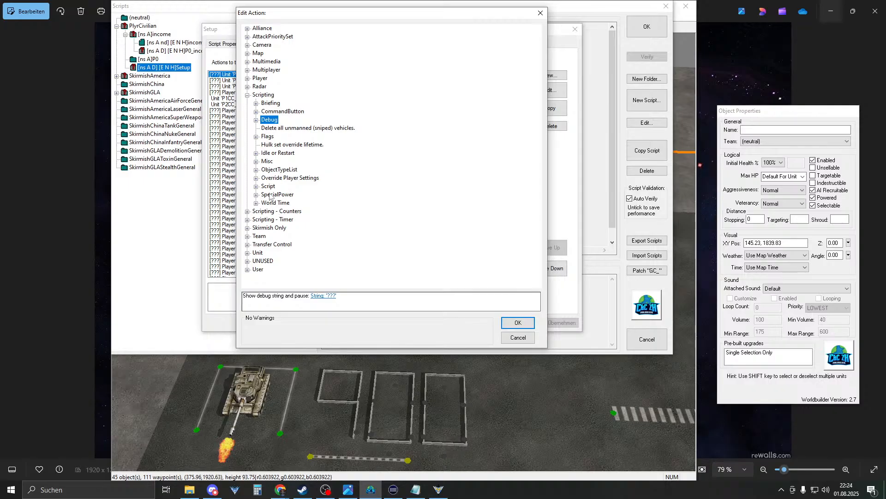
{"action": "left_click", "coordinate": [256, 186]}
{"action": "left_click", "coordinate": [256, 186]}
{"action": "left_click", "coordinate": [247, 211]}
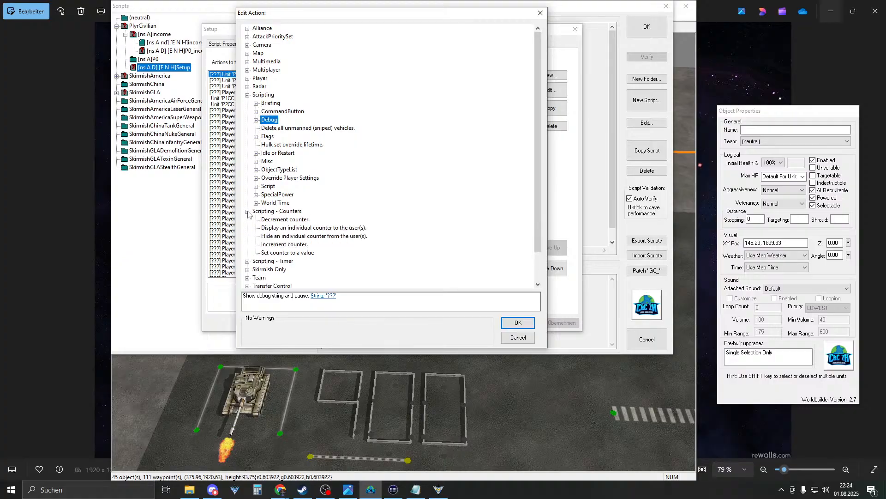
- Add a Set counter action giving P0_counter_income the value 2000, and save Setup
{"action": "left_click", "coordinate": [289, 253]}
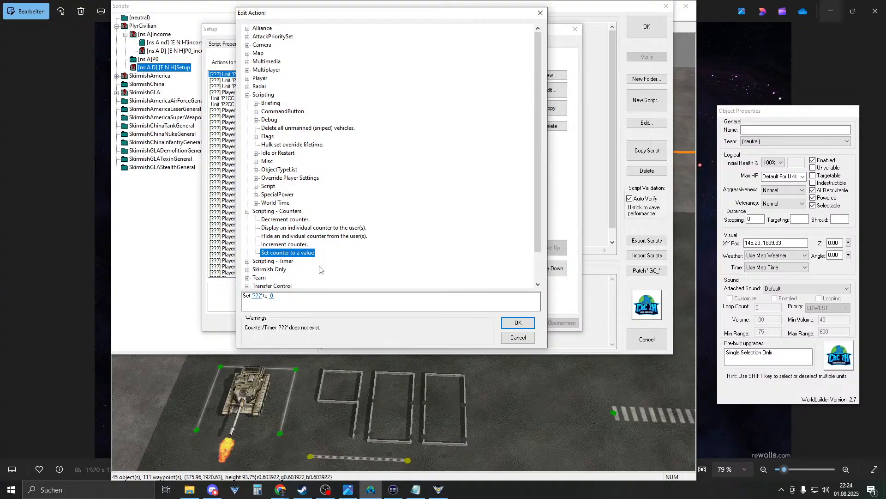
{"action": "left_click", "coordinate": [256, 295]}
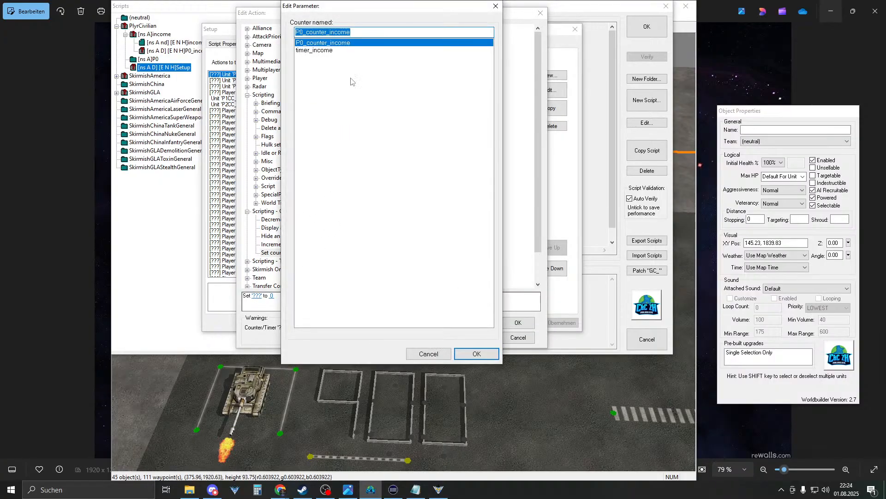
{"action": "left_click", "coordinate": [463, 353]}
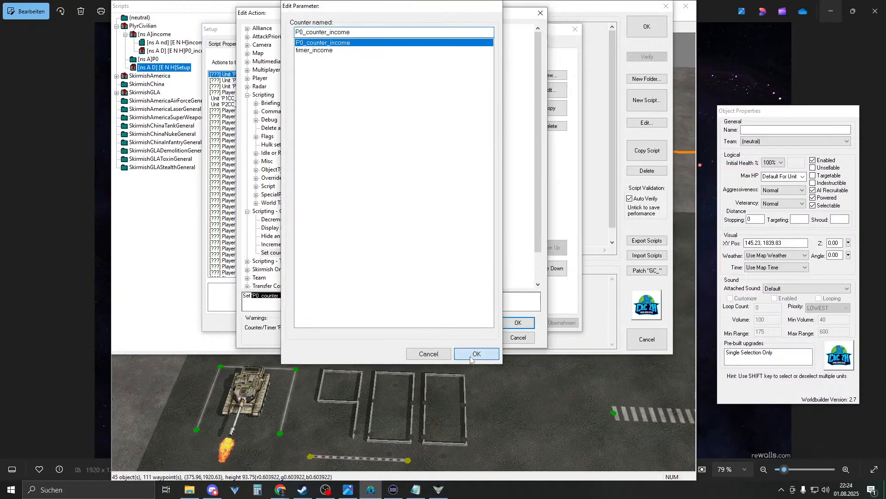
{"action": "left_click", "coordinate": [308, 296]}
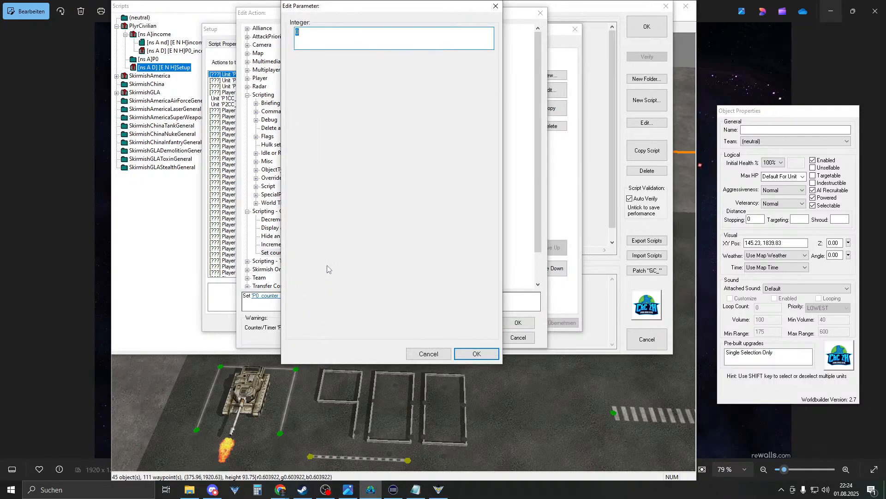
{"action": "type", "text": "2000"}
{"action": "key", "text": "Return"}
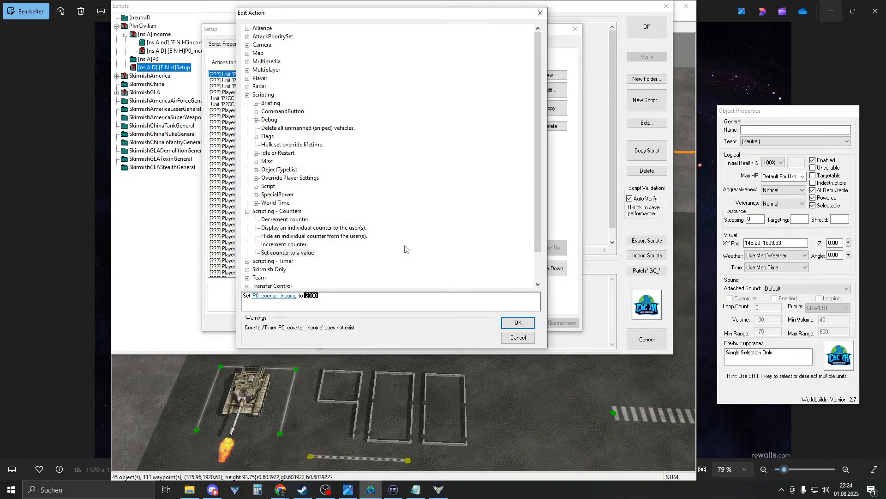
{"action": "left_click", "coordinate": [518, 322]}
{"action": "left_click", "coordinate": [485, 322]}
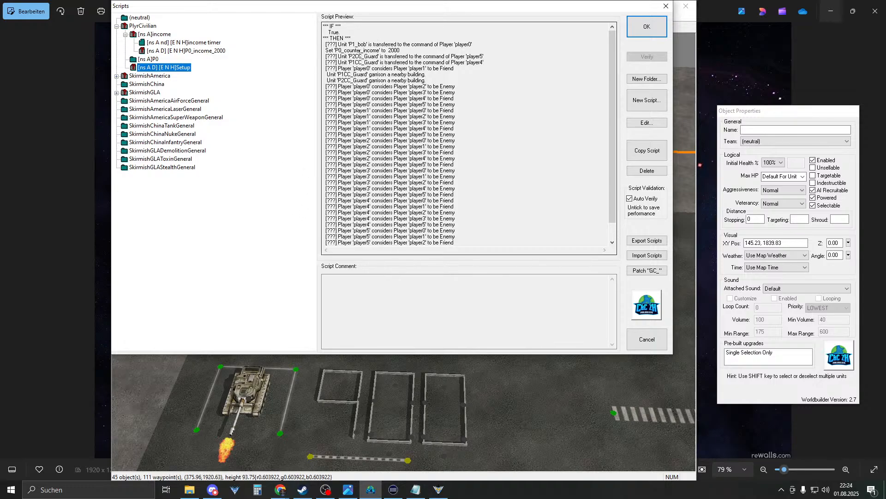
- Reopen the scripts list and delete the income timer script from the income folder
{"action": "left_click", "coordinate": [646, 29]}
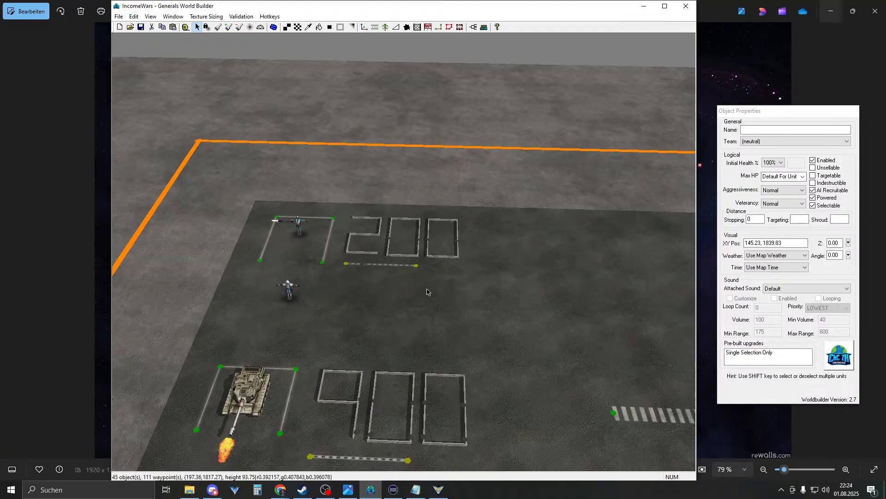
{"action": "scroll", "coordinate": [344, 266], "scroll_direction": "down", "scroll_amount": 3}
{"action": "scroll", "coordinate": [344, 266], "scroll_direction": "up", "scroll_amount": 2}
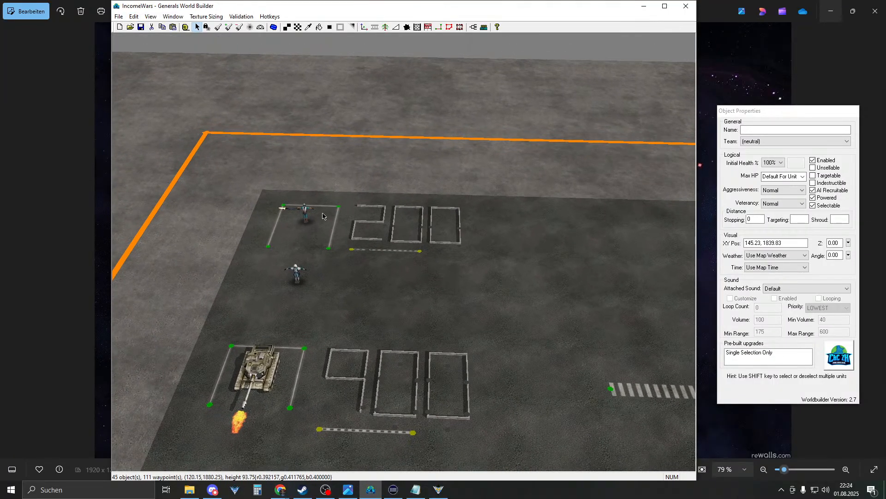
{"action": "left_click", "coordinate": [474, 27]}
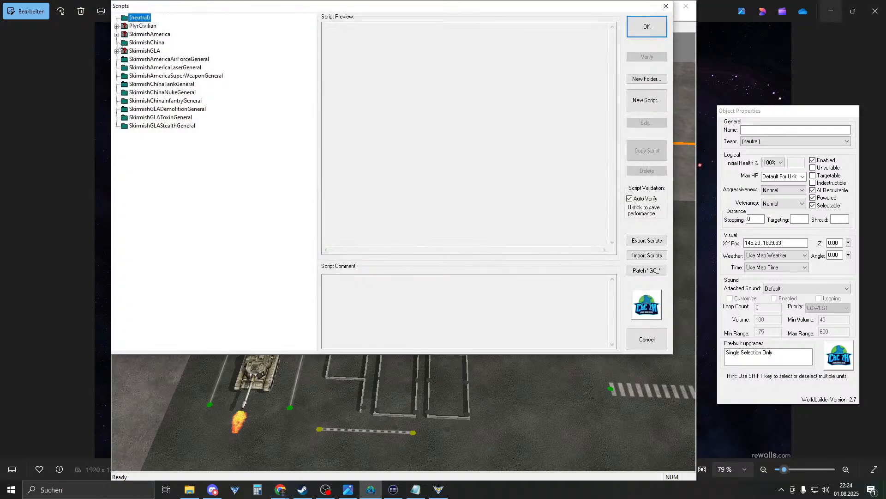
{"action": "left_click", "coordinate": [117, 27]}
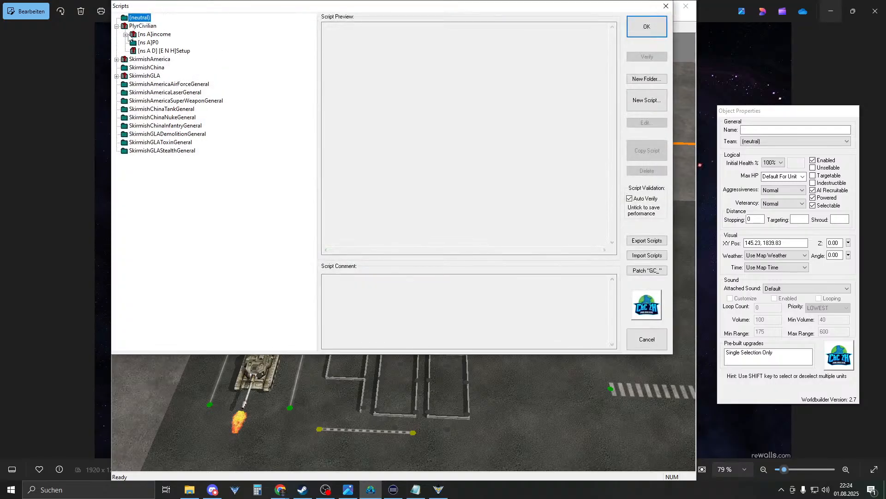
{"action": "left_click", "coordinate": [137, 37]}
{"action": "left_click", "coordinate": [125, 35]}
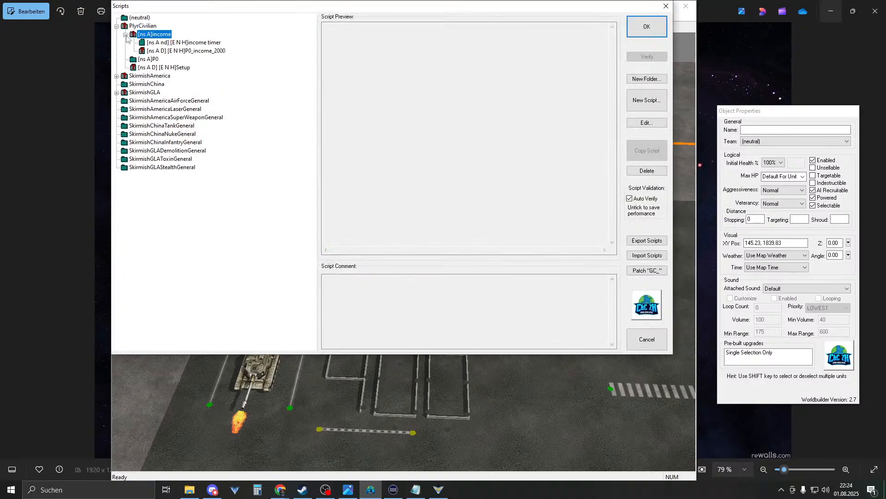
{"action": "left_click", "coordinate": [199, 48]}
{"action": "left_click", "coordinate": [199, 43]}
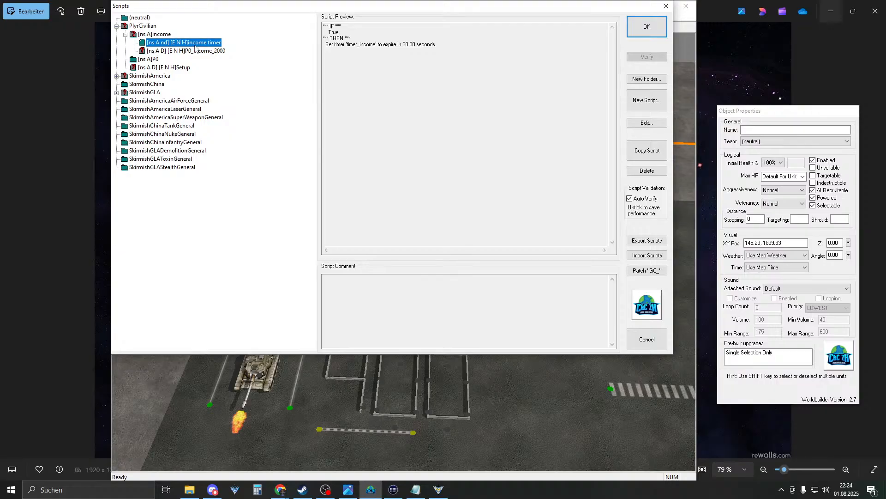
{"action": "left_click", "coordinate": [200, 52]}
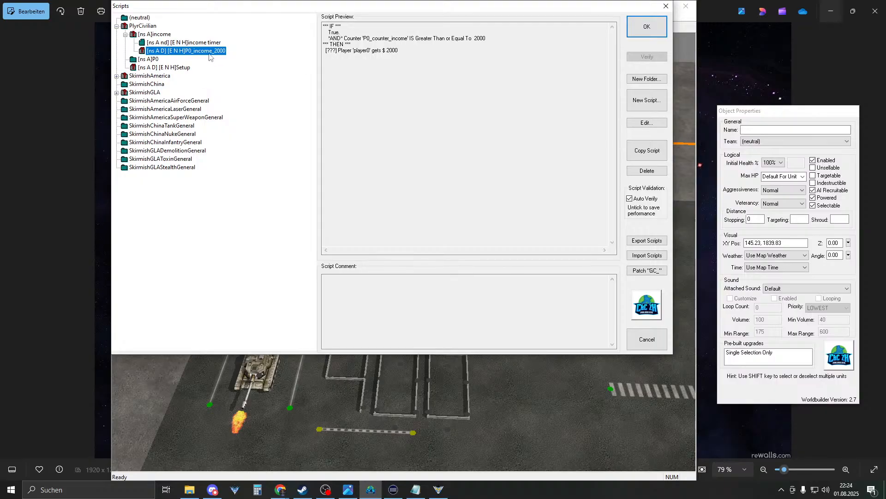
{"action": "left_click", "coordinate": [212, 43]}
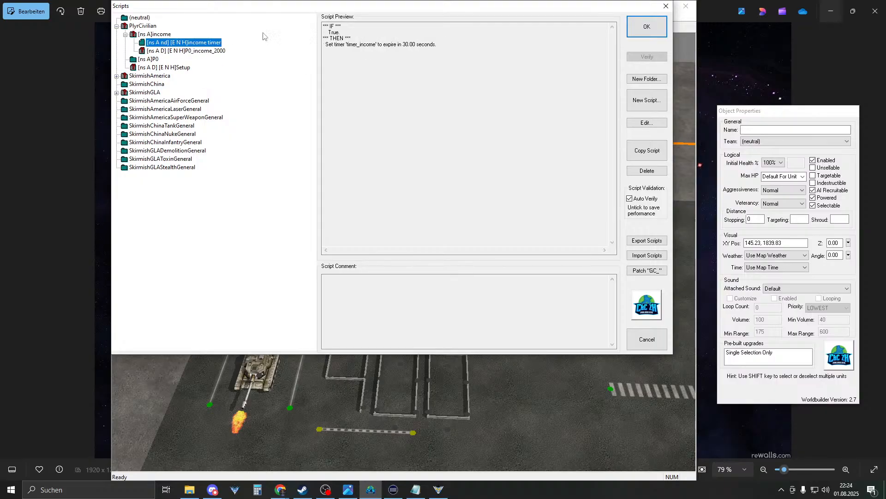
{"action": "left_click", "coordinate": [647, 171]}
- Set P0_income_2000 to be evaluated every 30 seconds
{"action": "double_click", "coordinate": [213, 44]}
{"action": "left_click", "coordinate": [262, 186]}
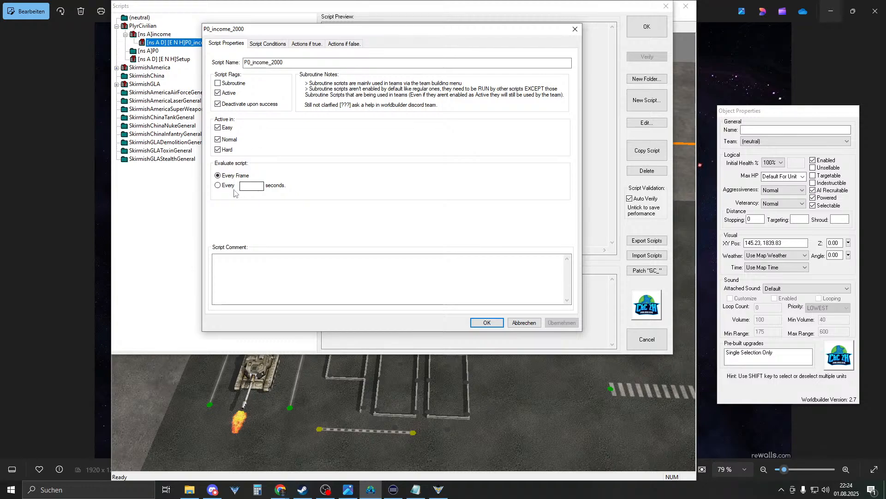
{"action": "left_click_drag", "start_coordinate": [262, 185], "coordinate": [214, 192]}
{"action": "key", "text": "Return"}
- Review P0_income_2000's conditions and actions, save it, and close the scripts list
{"action": "double_click", "coordinate": [184, 41]}
{"action": "left_click", "coordinate": [270, 45]}
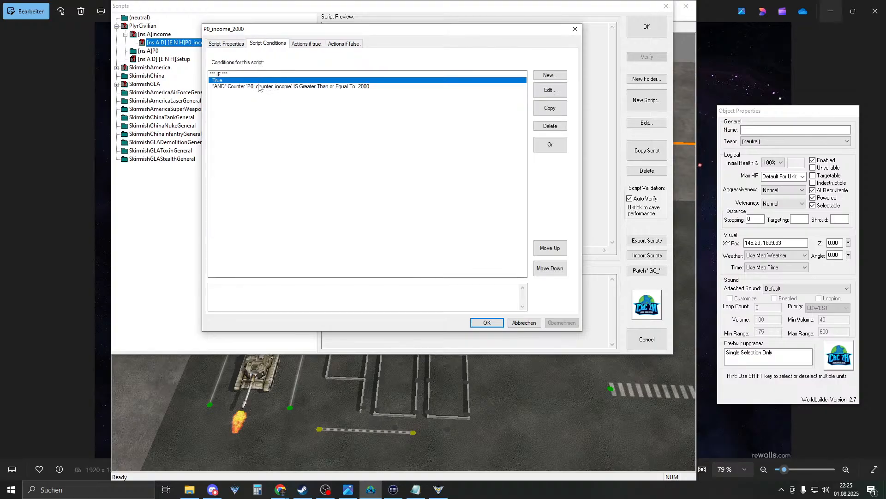
{"action": "left_click", "coordinate": [316, 44]}
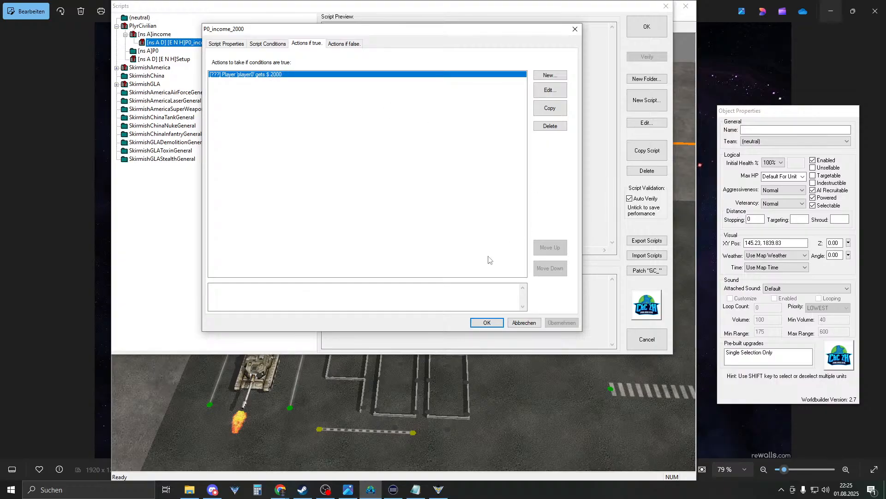
{"action": "left_click", "coordinate": [487, 322]}
{"action": "left_click", "coordinate": [647, 26]}
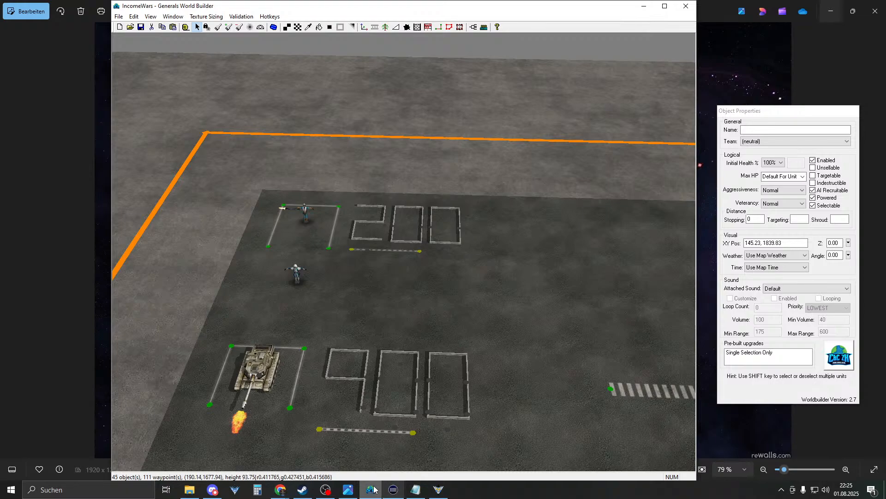
- Switch to the running game and look over the current IncomeWars match
{"action": "left_click", "coordinate": [439, 489]}
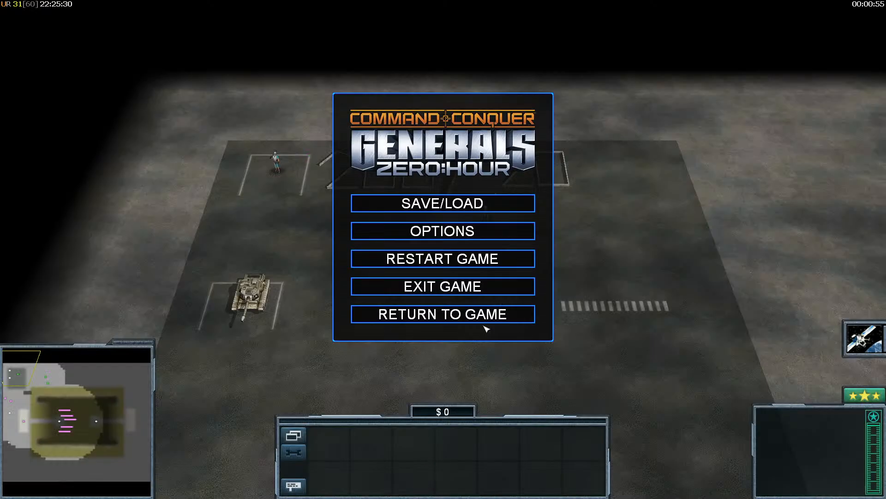
{"action": "left_click", "coordinate": [443, 259]}
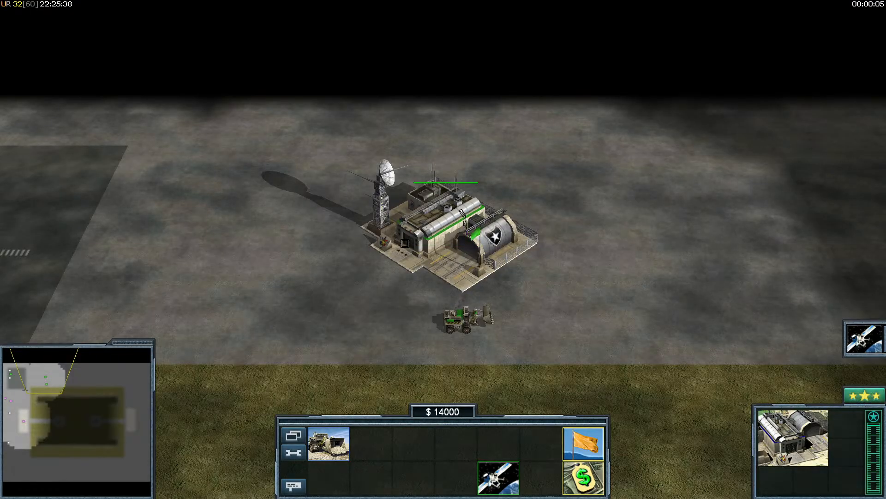
{"action": "mouse_move", "coordinate": [1, 231]}
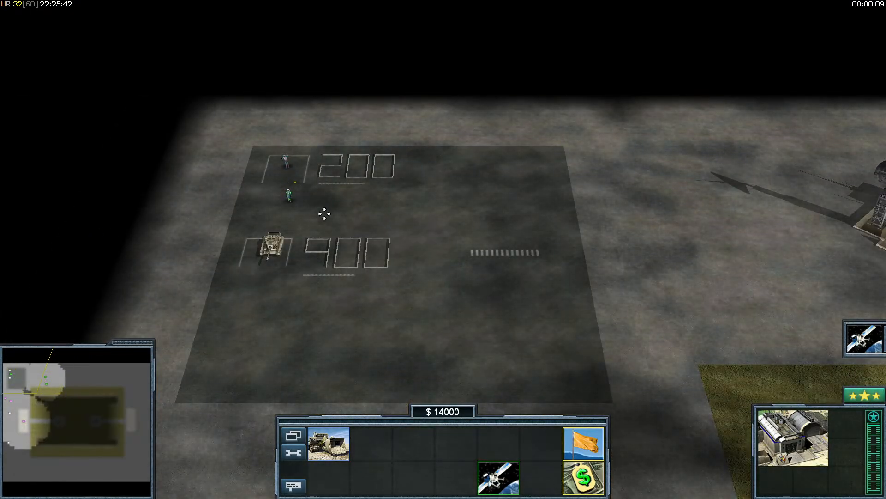
{"action": "left_click", "coordinate": [310, 192]}
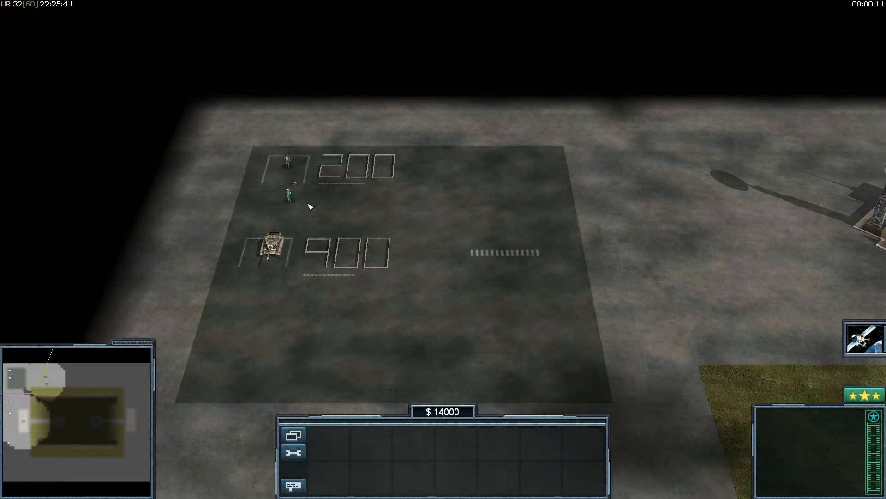
{"action": "right_click_drag", "start_coordinate": [322, 327], "coordinate": [327, 461]}
{"action": "right_click_drag", "start_coordinate": [307, 182], "coordinate": [302, 37]}
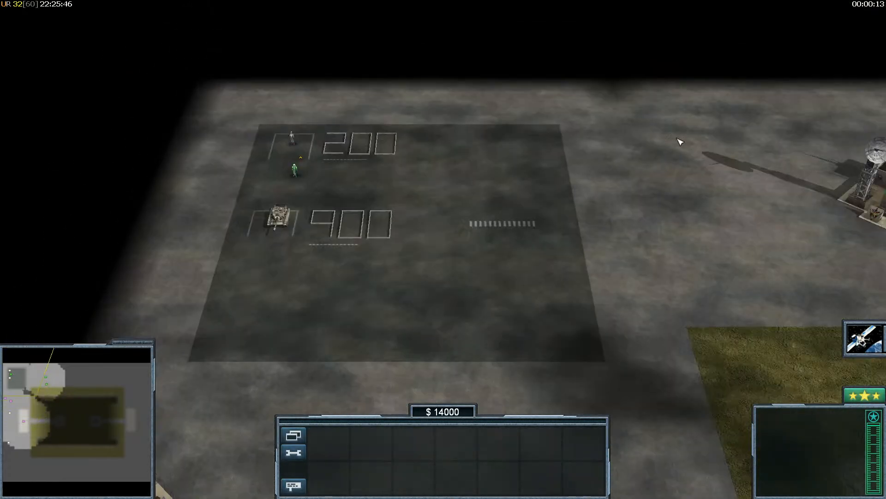
- Exit the match and start a new IncomeWars.map skirmish, confirming money reads $14000
{"action": "key", "text": "Escape"}
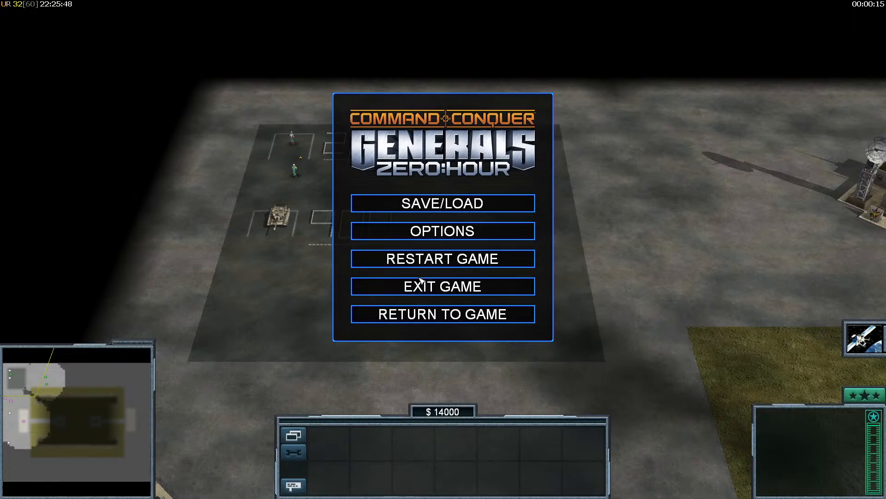
{"action": "left_click", "coordinate": [415, 285]}
{"action": "left_click", "coordinate": [388, 282]}
{"action": "left_click", "coordinate": [692, 466]}
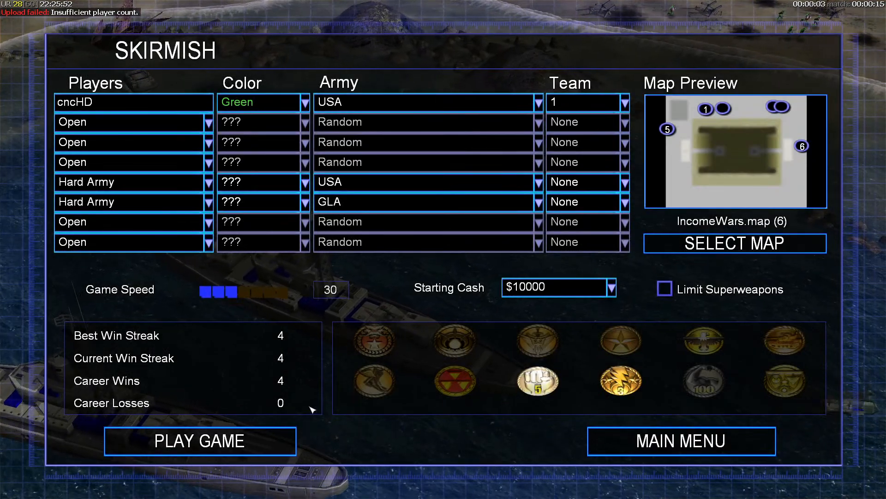
{"action": "left_click_drag", "start_coordinate": [229, 295], "coordinate": [310, 297]}
{"action": "left_click", "coordinate": [247, 439]}
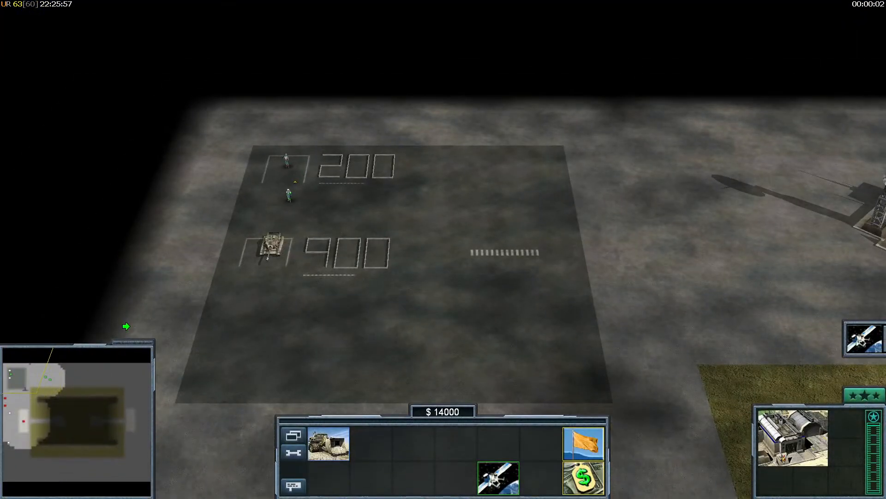
{"action": "left_click", "coordinate": [126, 327]}
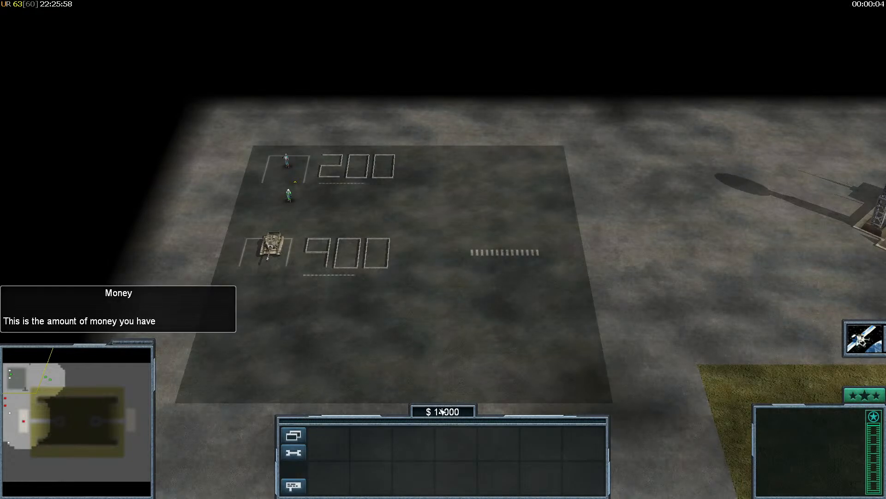
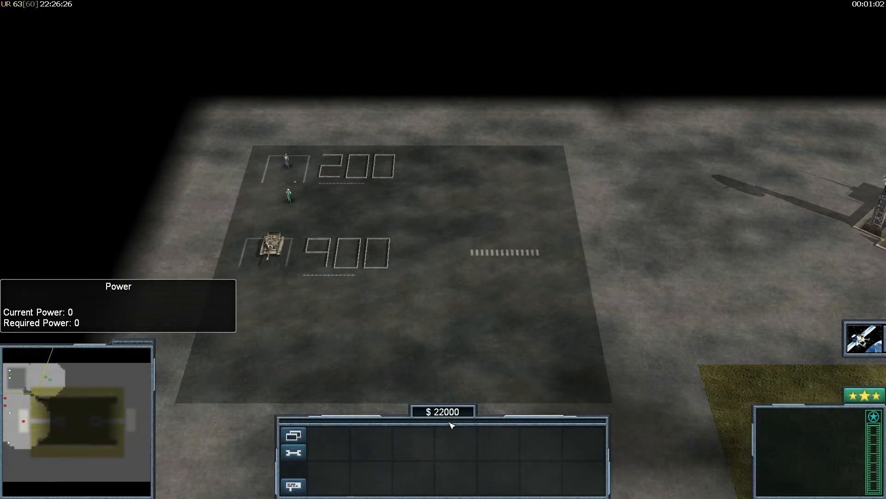
- Pause the Zero Hour test match and bring the IncomeWars map in World Builder to the front
{"action": "key", "text": "Escape"}
{"action": "key", "text": "super"}
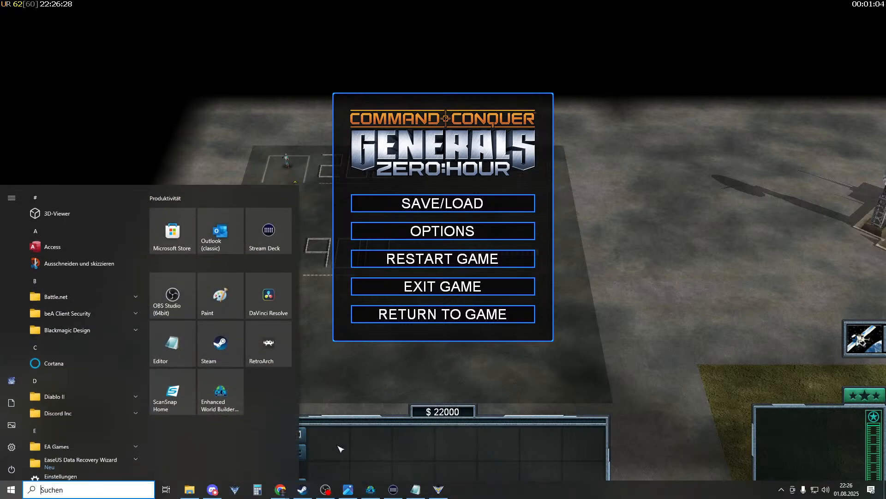
{"action": "left_click", "coordinate": [371, 489]}
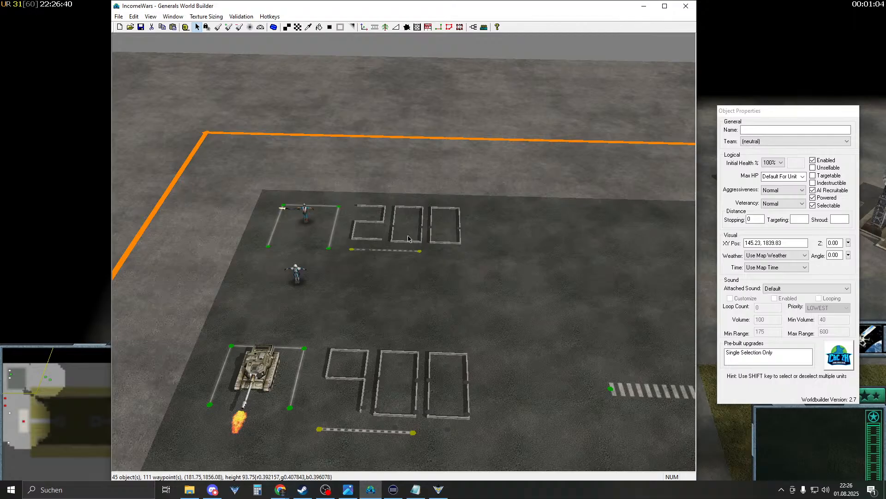
- Open the P0_income_2000 script under PlyrCivilian > income and look over its actions
{"action": "right_click_drag", "start_coordinate": [416, 179], "coordinate": [406, 193]}
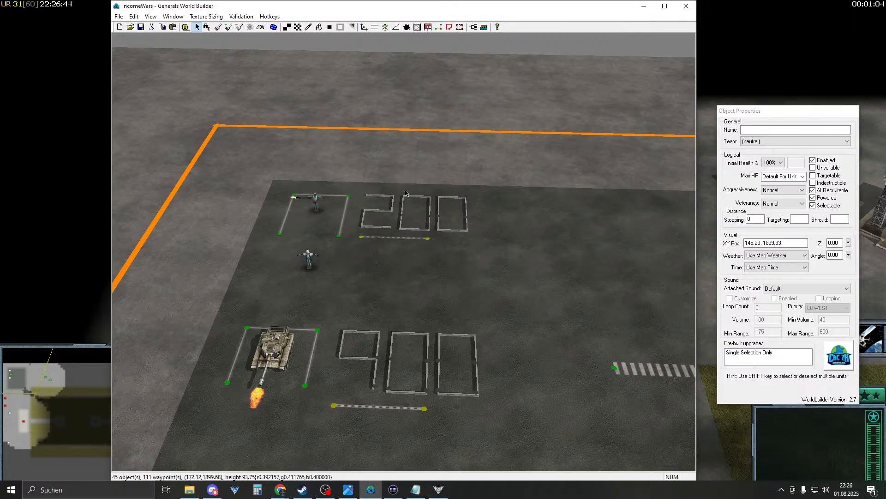
{"action": "left_click", "coordinate": [473, 27]}
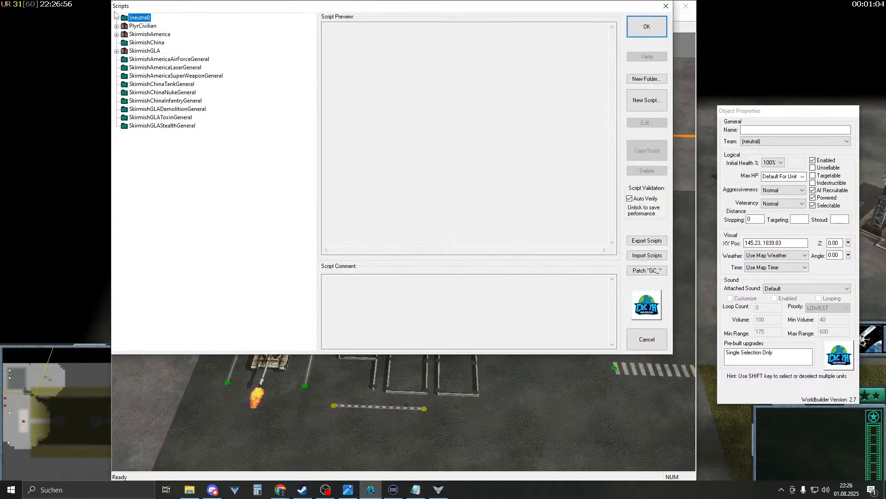
{"action": "left_click", "coordinate": [116, 26]}
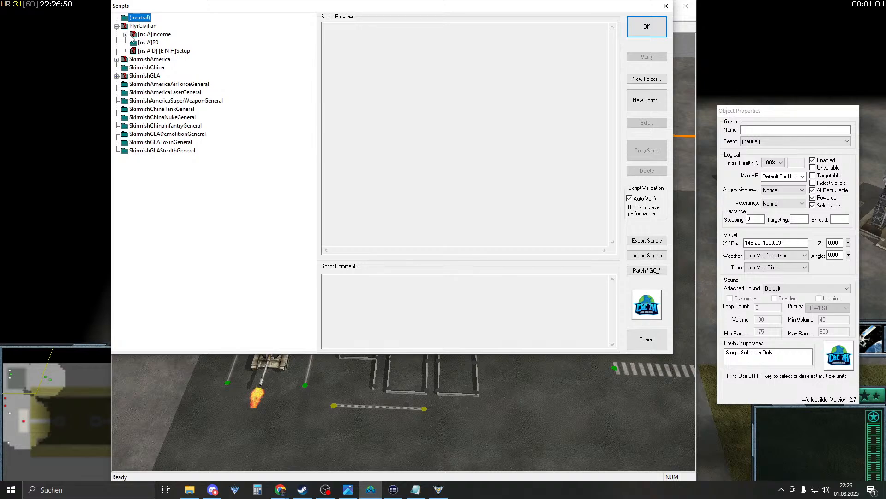
{"action": "left_click", "coordinate": [126, 35]}
{"action": "left_click", "coordinate": [157, 42]}
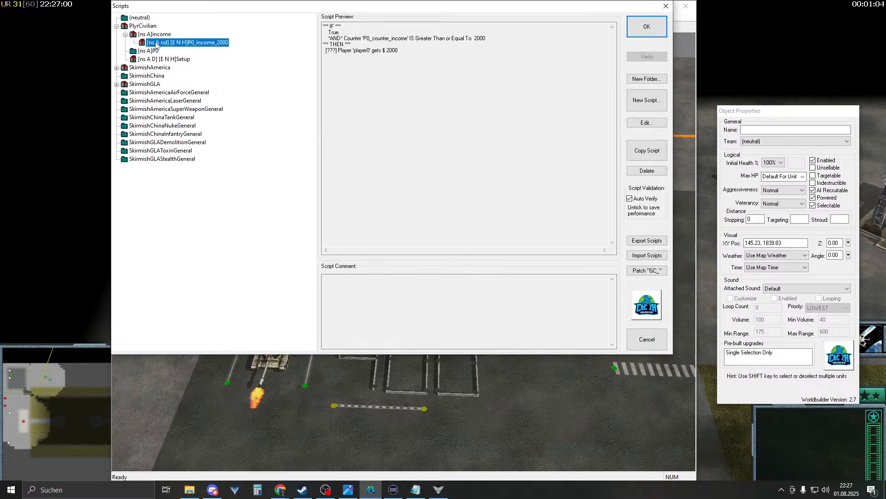
{"action": "double_click", "coordinate": [156, 43]}
{"action": "left_click", "coordinate": [307, 44]}
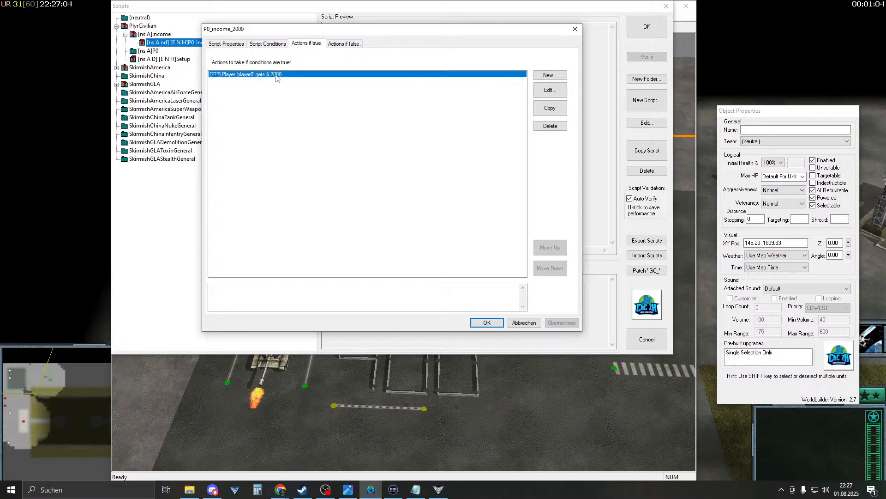
{"action": "left_click", "coordinate": [227, 44]}
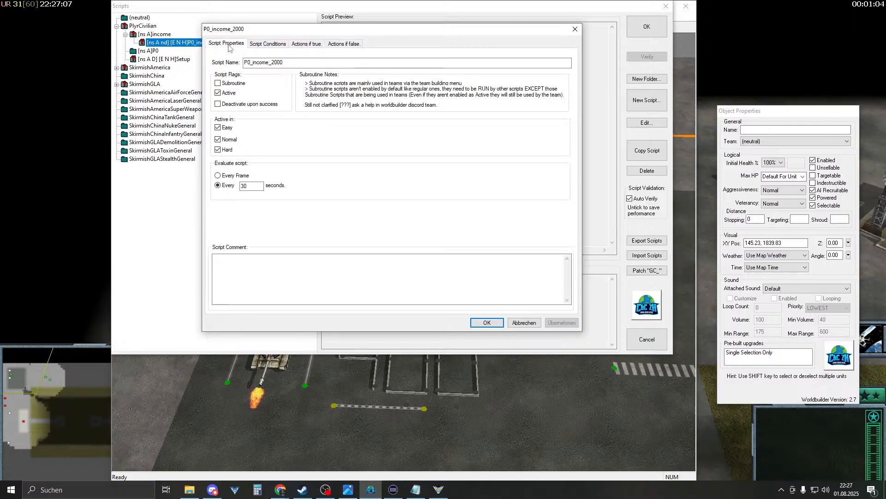
- Tick Deactivate upon success on P0_income_2000, save the map, and return to the game
{"action": "left_click", "coordinate": [257, 106]}
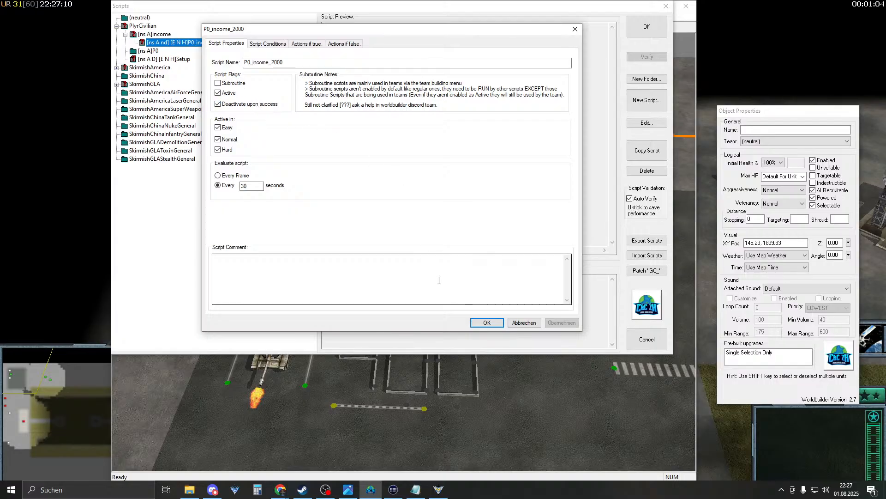
{"action": "left_click", "coordinate": [487, 322]}
{"action": "left_click", "coordinate": [647, 27]}
{"action": "left_click", "coordinate": [144, 28]}
{"action": "left_click", "coordinate": [59, 196]}
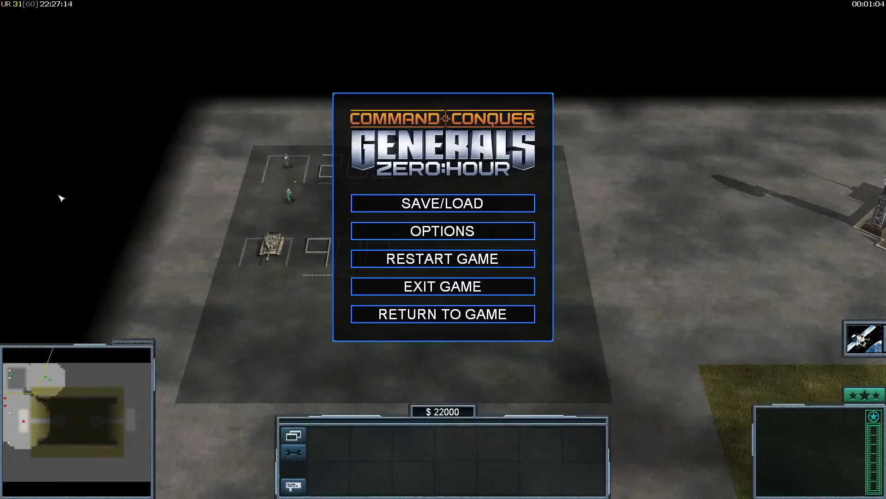
- Restart the match, confirm funds start at $14000, then switch back to World Builder
{"action": "left_click", "coordinate": [434, 261]}
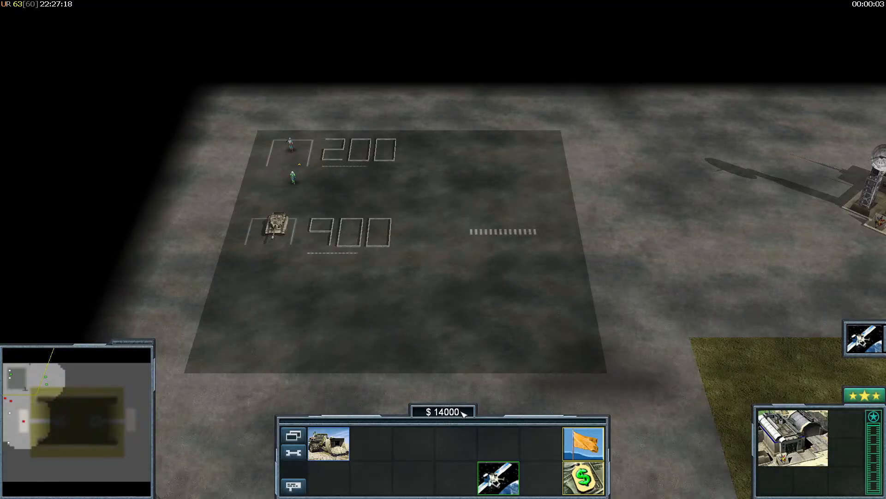
{"action": "left_click", "coordinate": [313, 417]}
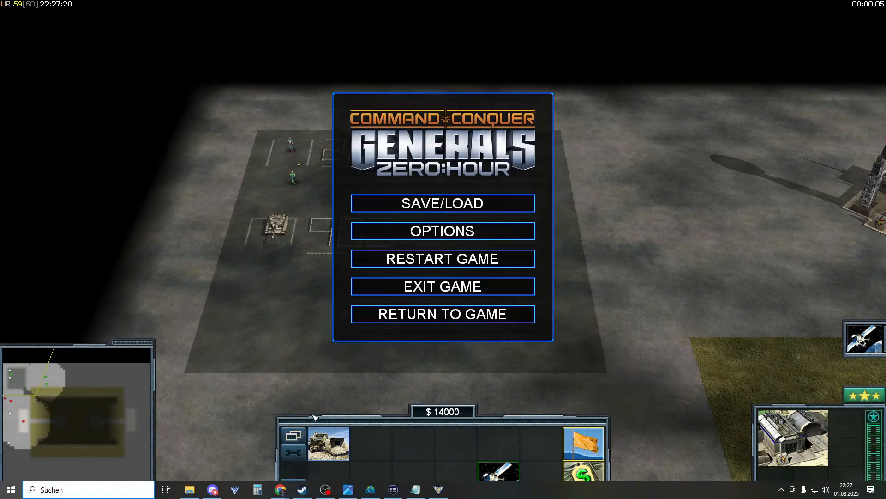
{"action": "left_click", "coordinate": [370, 490]}
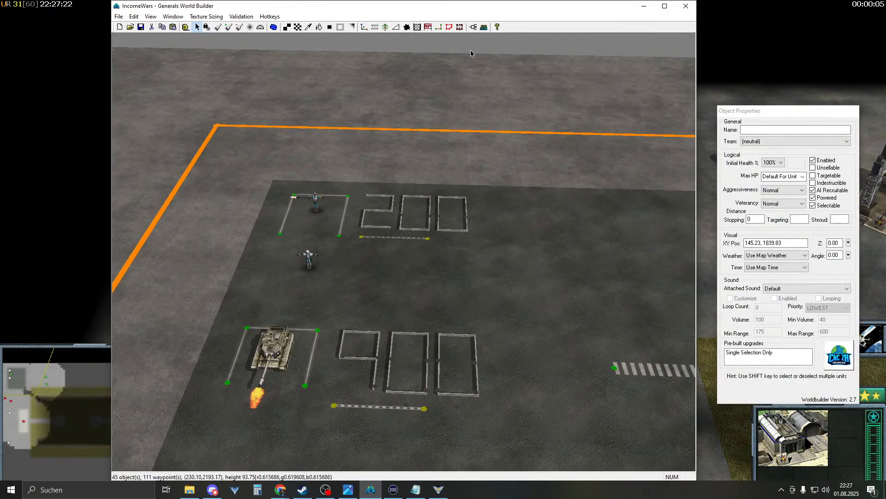
- Open the scripts list and expand the PlyrCivilian > income folder
{"action": "left_click", "coordinate": [474, 28]}
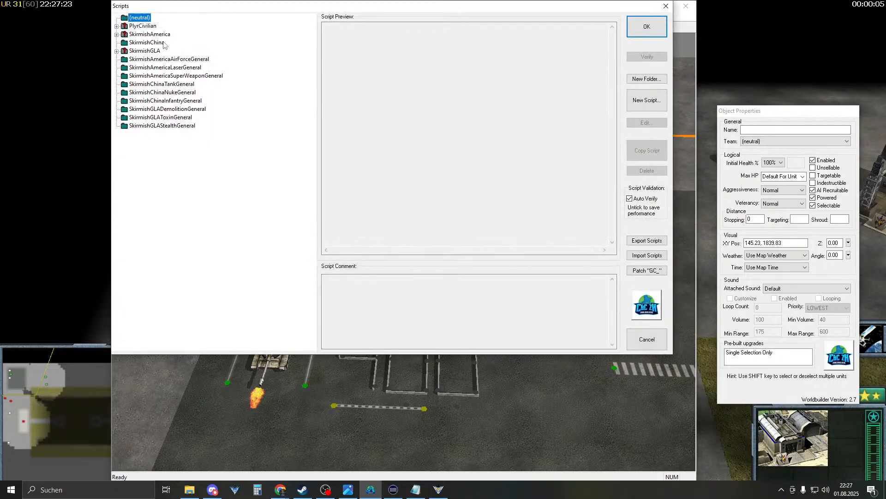
{"action": "left_click", "coordinate": [117, 26]}
{"action": "left_click", "coordinate": [152, 51]}
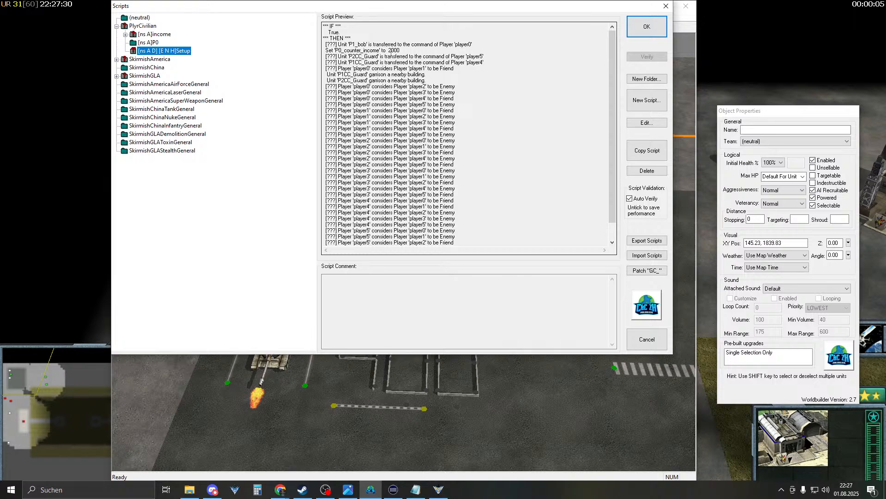
{"action": "scroll", "coordinate": [364, 90], "scroll_direction": "down", "scroll_amount": 1}
{"action": "scroll", "coordinate": [366, 104], "scroll_direction": "up", "scroll_amount": 1}
{"action": "left_click", "coordinate": [150, 44]}
{"action": "left_click", "coordinate": [151, 34]}
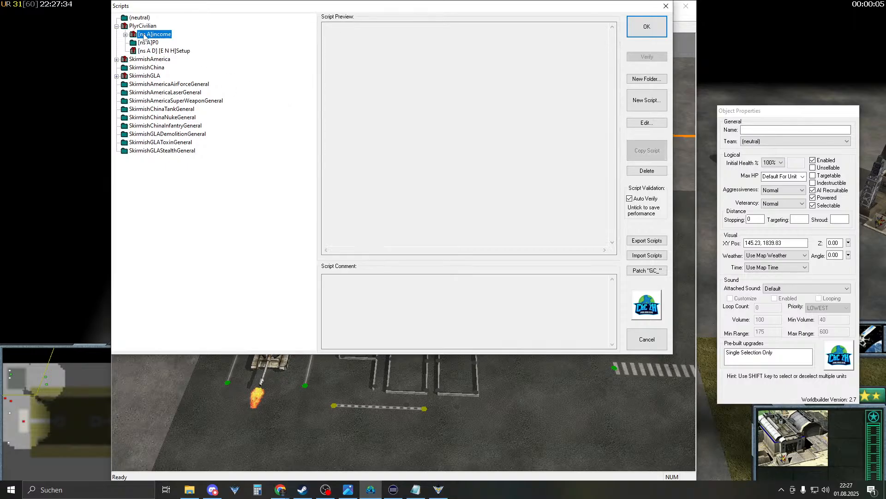
{"action": "left_click", "coordinate": [125, 35]}
- Change P0_income_2000's money action amount from 2000 to 1000
{"action": "double_click", "coordinate": [157, 42]}
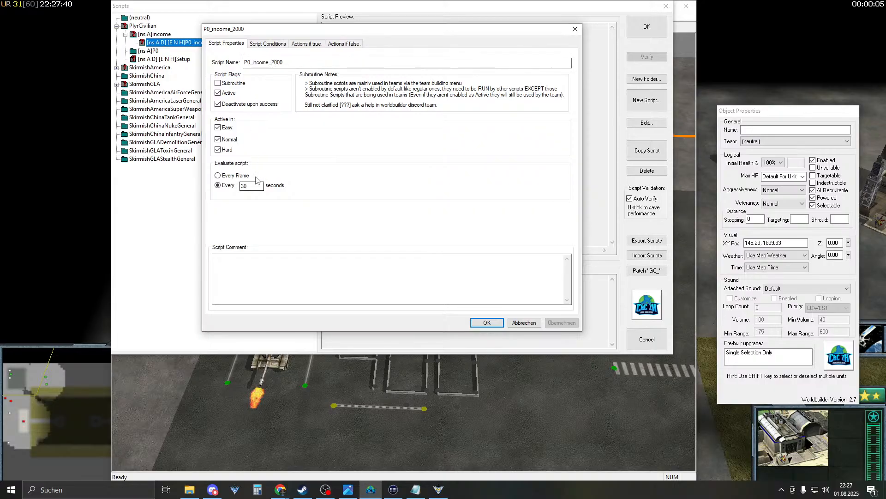
{"action": "left_click", "coordinate": [272, 43]}
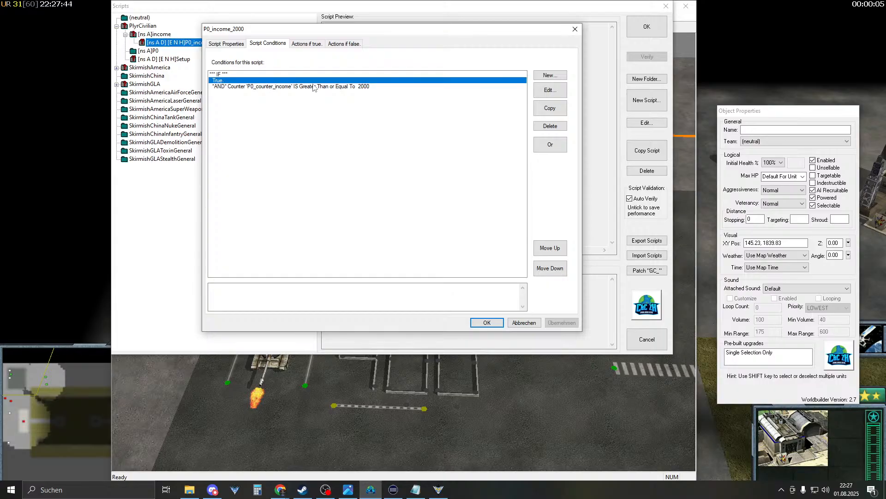
{"action": "left_click", "coordinate": [303, 44]}
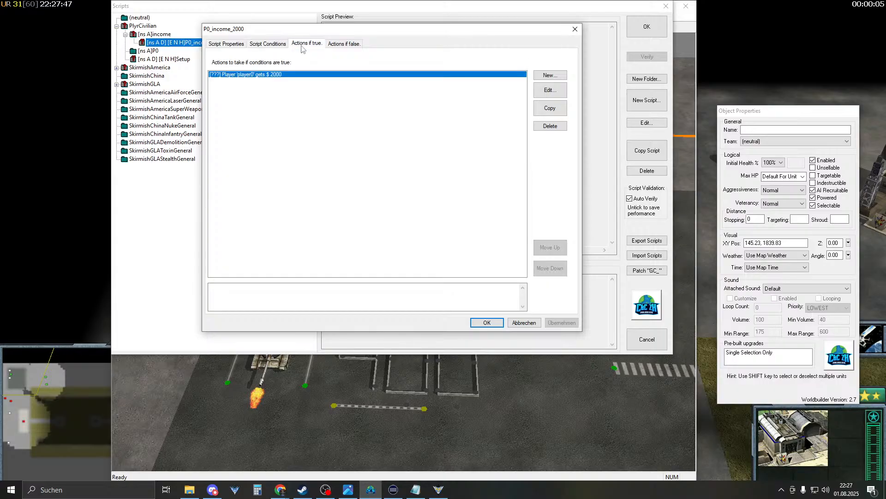
{"action": "double_click", "coordinate": [279, 74]}
{"action": "left_click", "coordinate": [299, 296]}
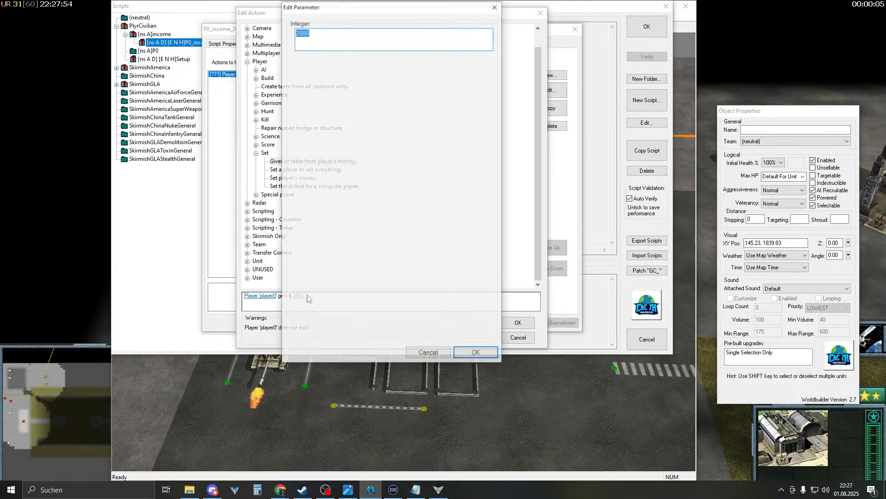
{"action": "type", "text": "10"}
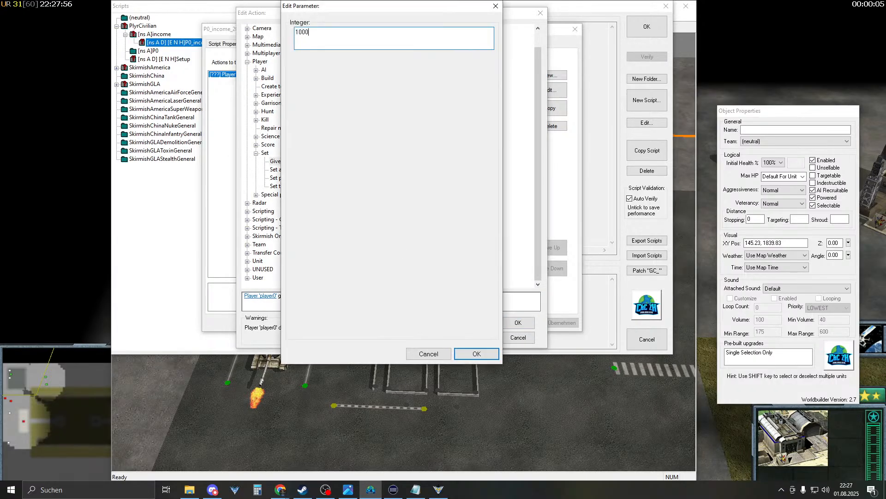
{"action": "key", "text": "Return"}
{"action": "key", "text": "Return"}
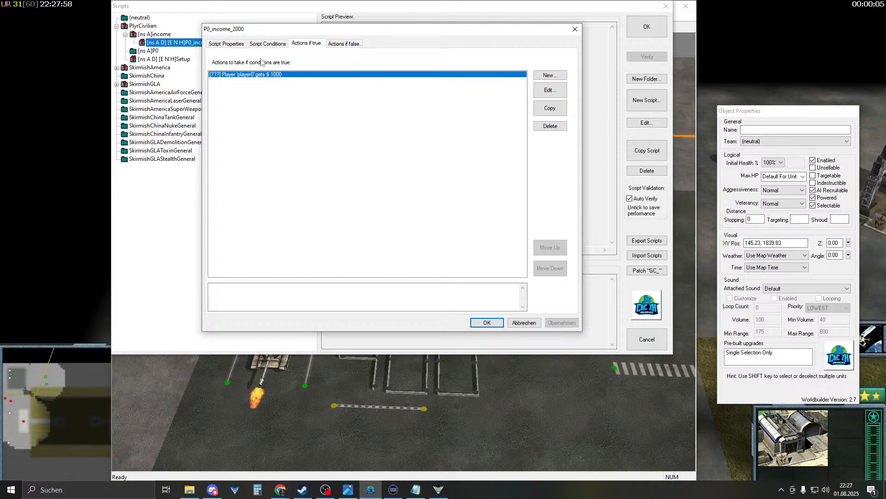
{"action": "left_click", "coordinate": [487, 323]}
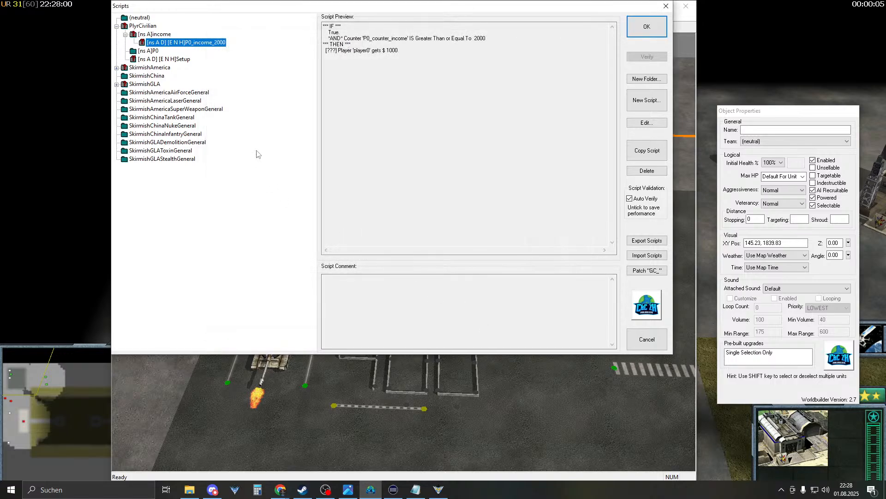
- Set the Setup script's P0_counter_income starting value to 2001 and close the scripts list
{"action": "left_click", "coordinate": [161, 60]}
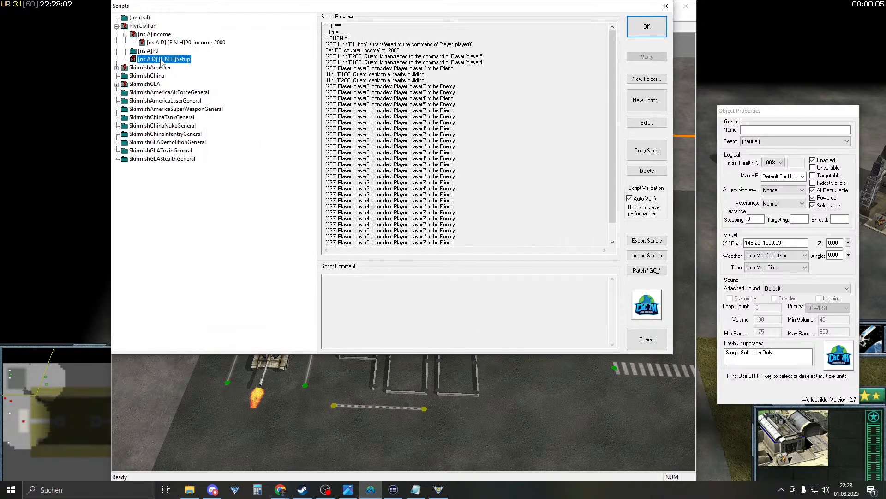
{"action": "double_click", "coordinate": [162, 60]}
{"action": "left_click", "coordinate": [305, 44]}
{"action": "double_click", "coordinate": [287, 81]}
{"action": "left_click", "coordinate": [308, 295]}
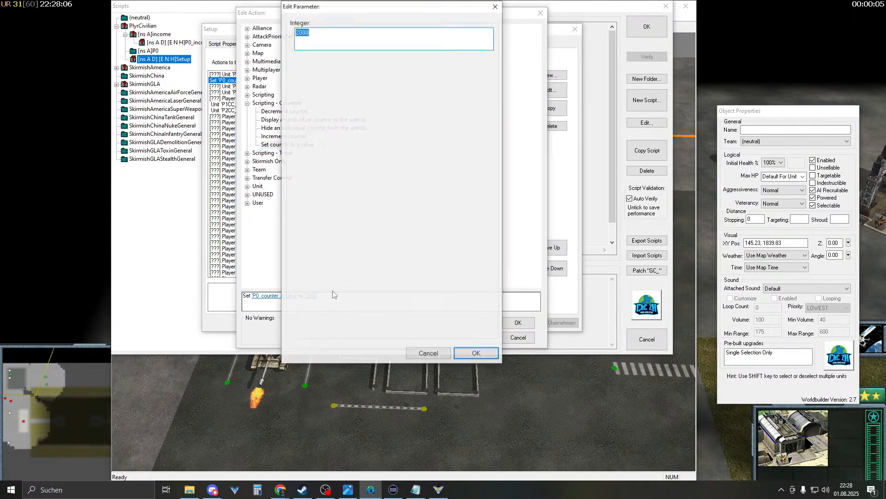
{"action": "key", "text": "Return"}
{"action": "key", "text": "Return"}
{"action": "key", "text": "Return"}
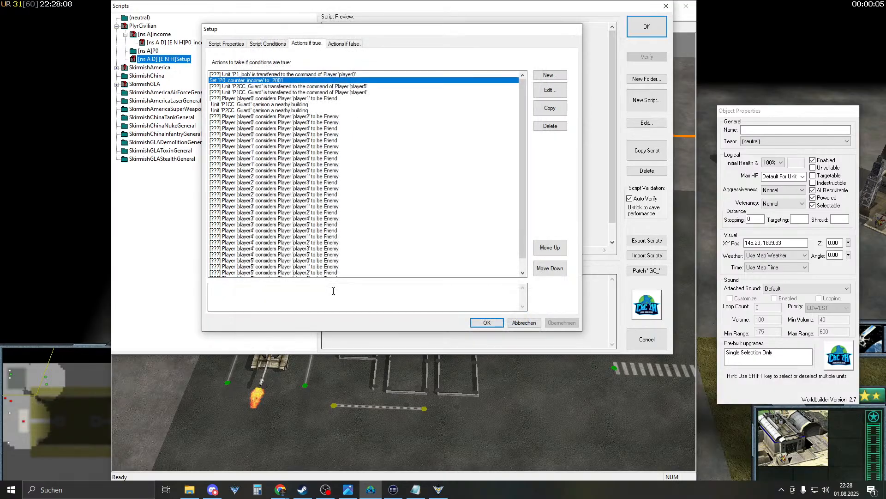
{"action": "left_click", "coordinate": [637, 28]}
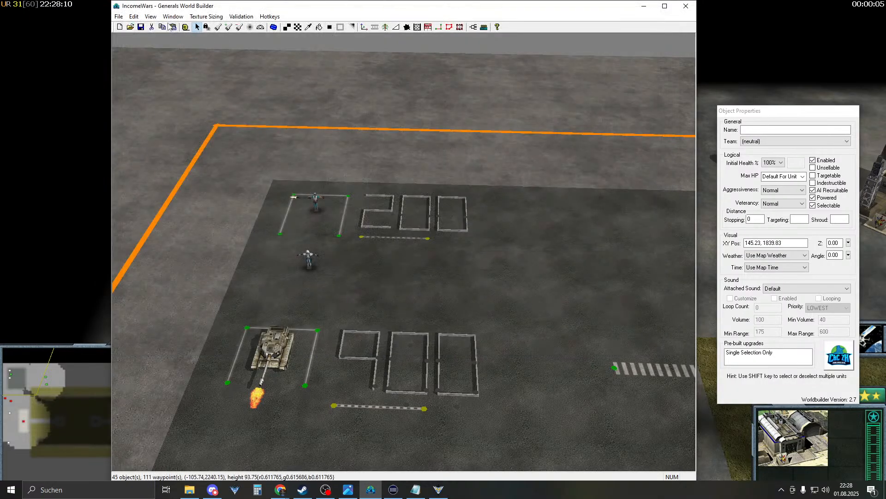
{"action": "left_click", "coordinate": [76, 270]}
- Restart the test match, watch funds read $12000, then switch back to World Builder
{"action": "left_click", "coordinate": [420, 268]}
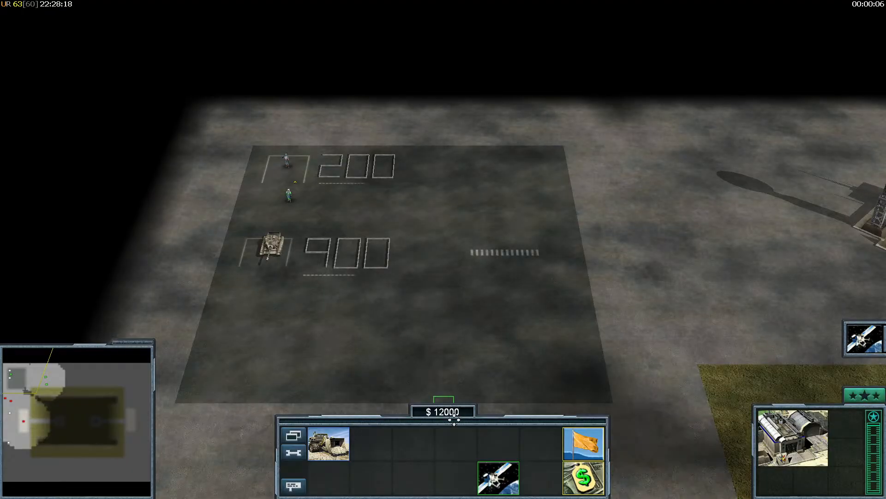
{"action": "mouse_move", "coordinate": [455, 421]}
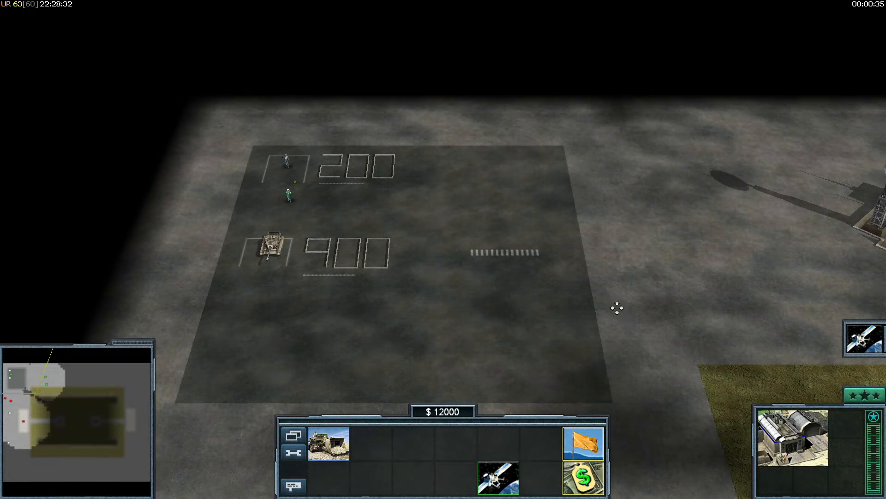
{"action": "key", "text": "Escape"}
{"action": "key", "text": "super"}
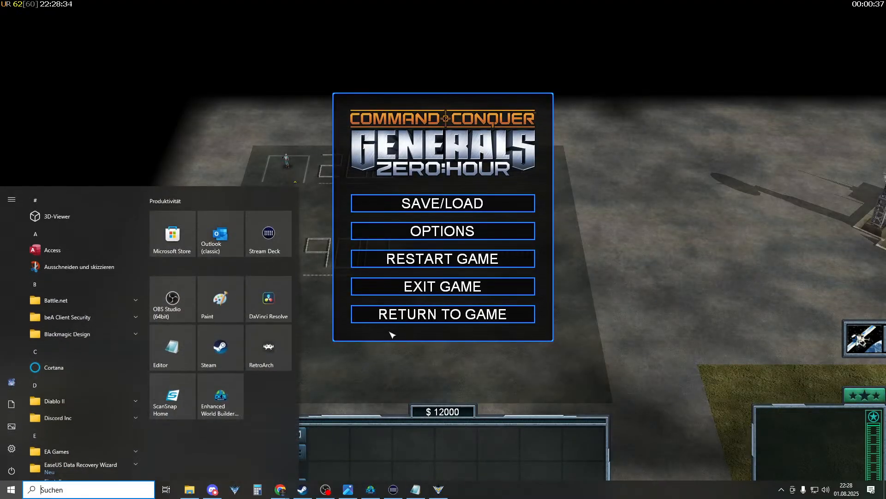
{"action": "left_click", "coordinate": [370, 492]}
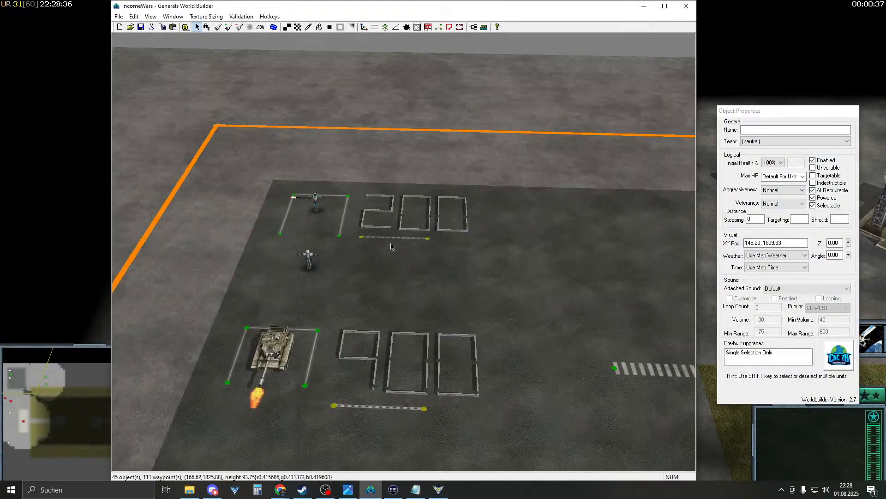
- Untick Deactivate upon success on P0_income_2000 so it stays active
{"action": "left_click", "coordinate": [468, 28]}
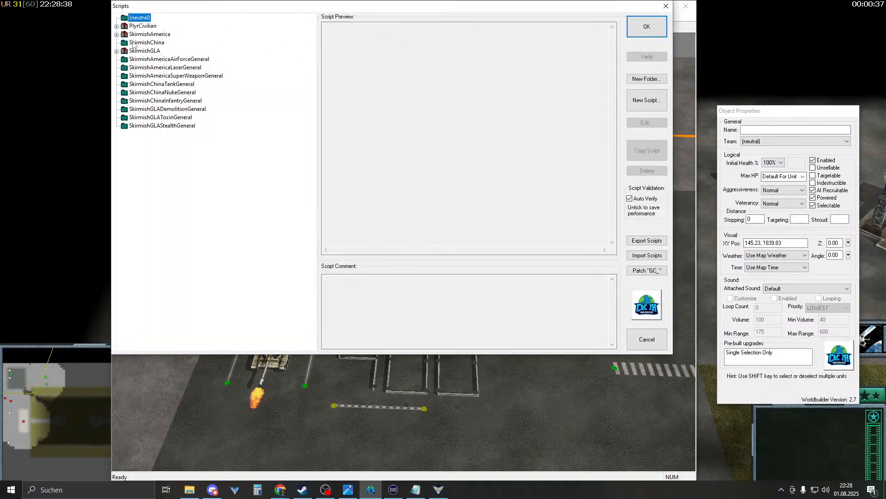
{"action": "left_click", "coordinate": [117, 26]}
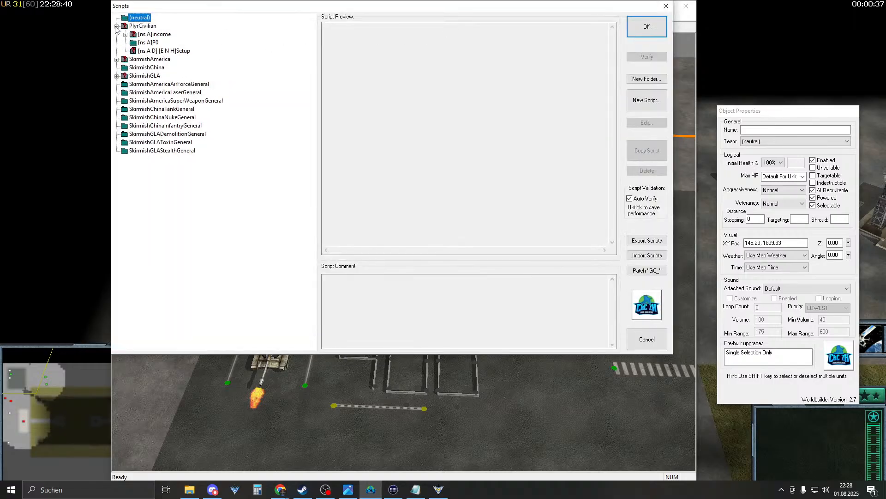
{"action": "left_click", "coordinate": [125, 35]}
{"action": "double_click", "coordinate": [184, 43]}
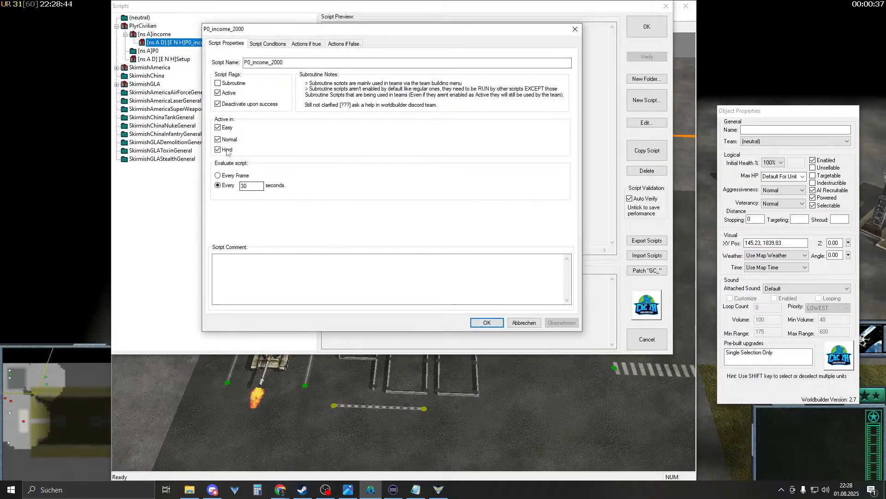
{"action": "left_click", "coordinate": [236, 105]}
{"action": "left_click", "coordinate": [272, 44]}
{"action": "left_click", "coordinate": [306, 43]}
{"action": "left_click", "coordinate": [344, 44]}
{"action": "left_click", "coordinate": [318, 44]}
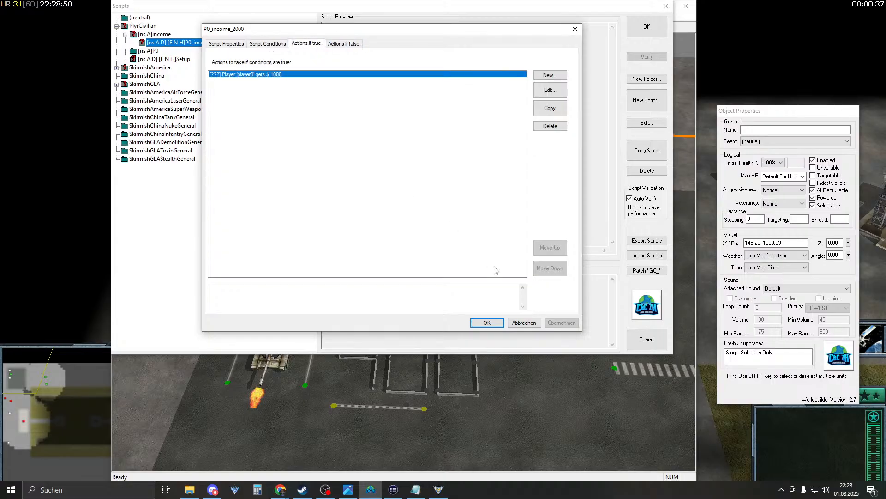
{"action": "left_click", "coordinate": [487, 322]}
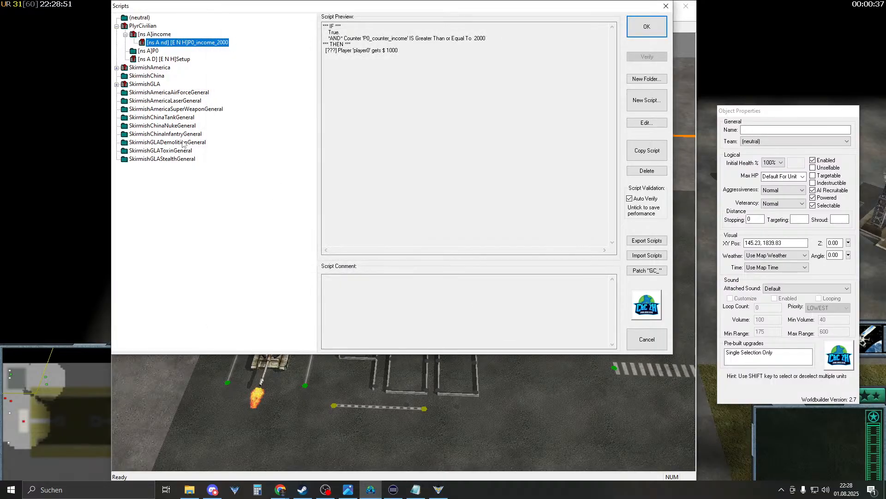
- Rename the SkirmishAmerica script folder P1 to P0
{"action": "left_click", "coordinate": [117, 68]}
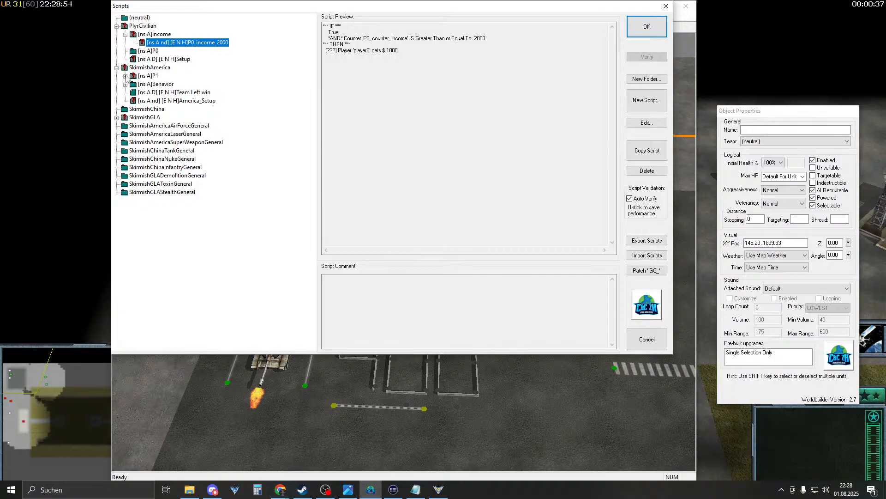
{"action": "left_click", "coordinate": [126, 76]}
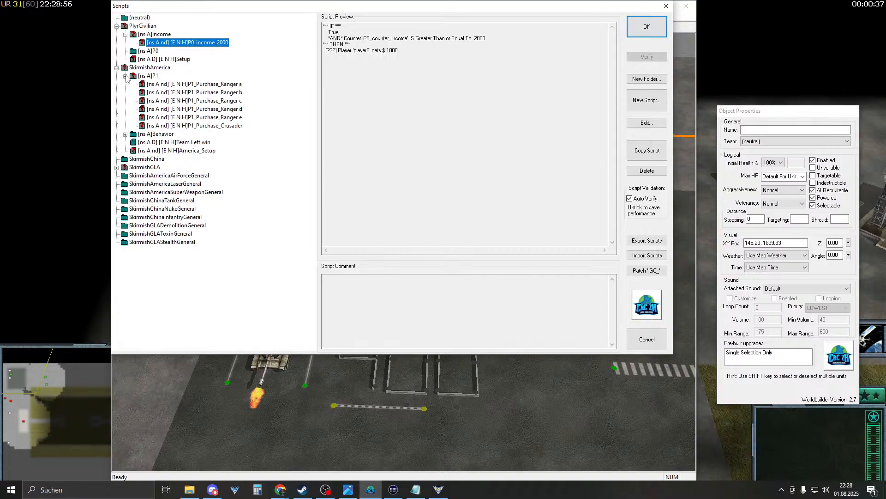
{"action": "double_click", "coordinate": [148, 76]}
{"action": "left_click", "coordinate": [345, 194]}
{"action": "double_click", "coordinate": [345, 193]}
{"action": "type", "text": "P0"}
{"action": "key", "text": "Return"}
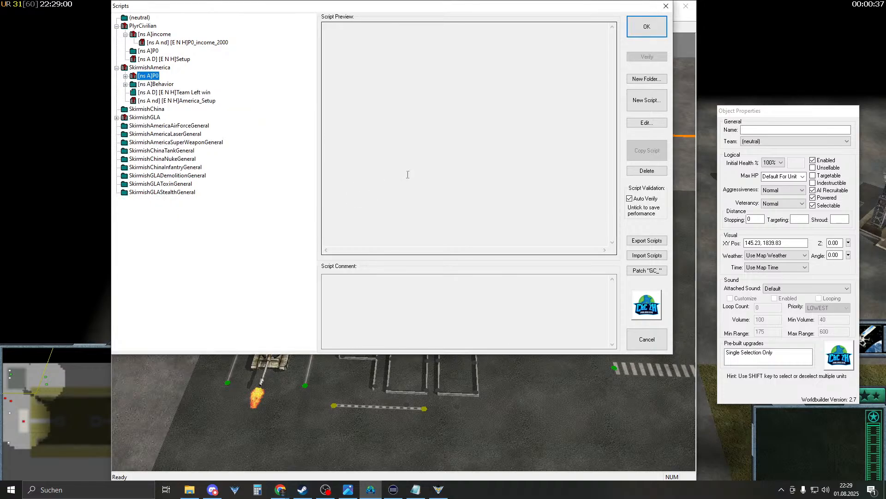
- Rename P1_Purchase_Ranger a, b and c to P0_Purchase_Ranger a, b and c
{"action": "double_click", "coordinate": [201, 84]}
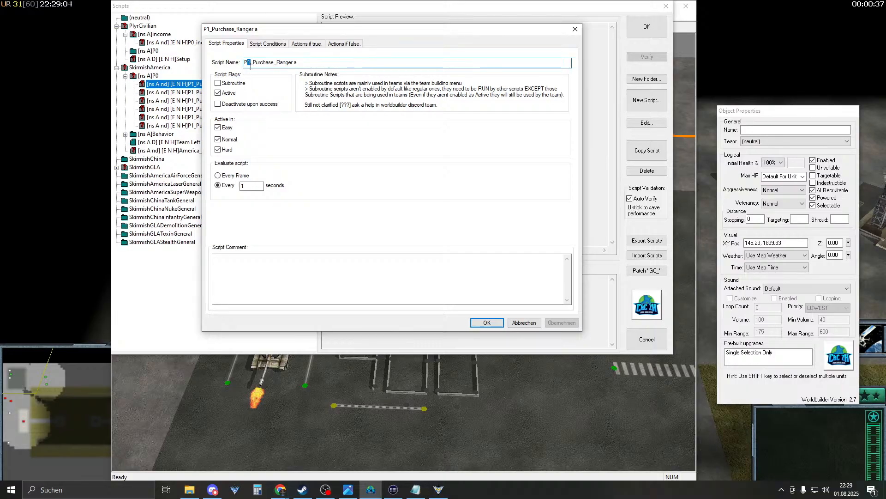
{"action": "type", "text": "0"}
{"action": "key", "text": "Return"}
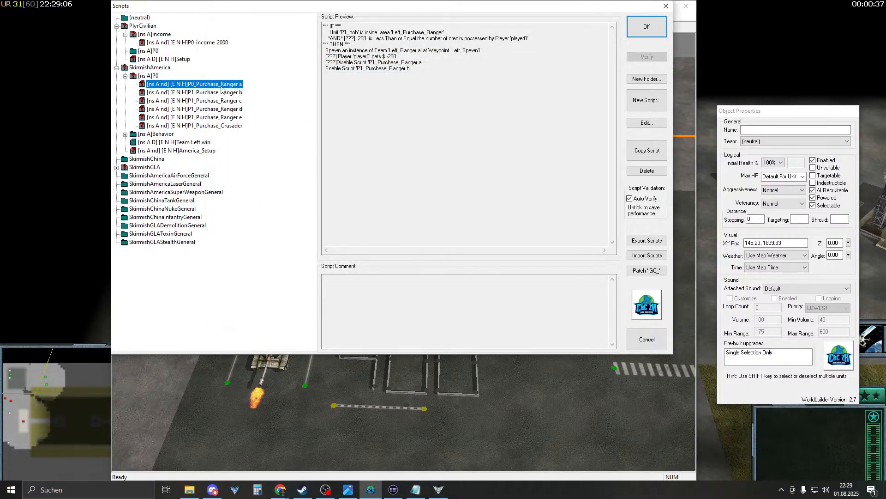
{"action": "double_click", "coordinate": [221, 86]}
{"action": "left_click", "coordinate": [493, 325]}
{"action": "double_click", "coordinate": [220, 92]}
{"action": "left_click_drag", "start_coordinate": [250, 62], "coordinate": [247, 62]}
{"action": "type", "text": "0"}
{"action": "key", "text": "Return"}
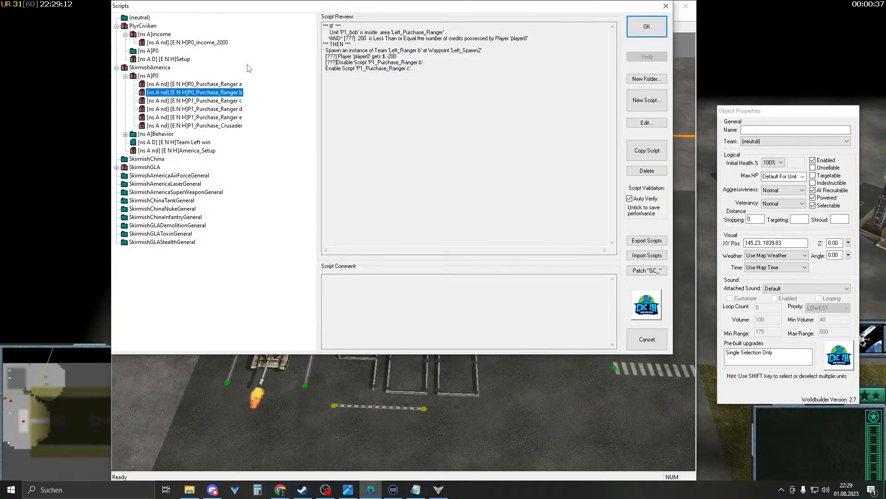
{"action": "double_click", "coordinate": [224, 100]}
{"action": "left_click_drag", "start_coordinate": [249, 62], "coordinate": [247, 63]}
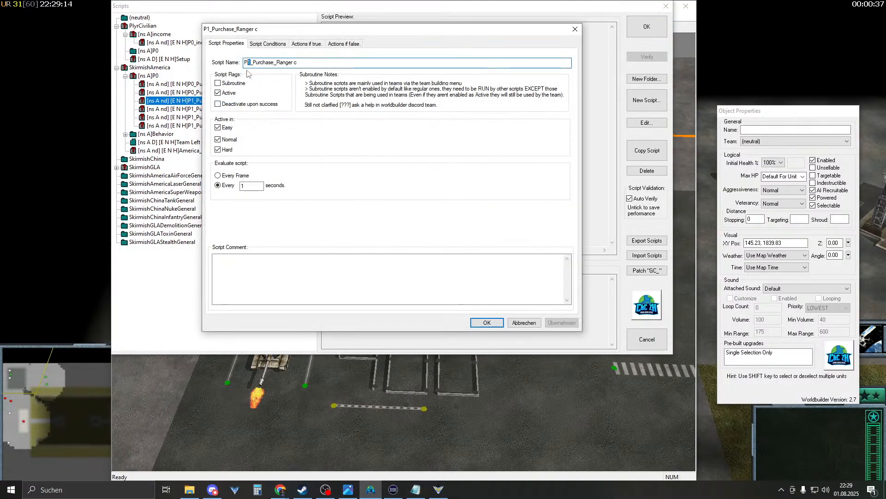
{"action": "type", "text": "0"}
{"action": "key", "text": "Return"}
- Rename the Ranger d, Ranger e and Crusader purchase scripts from P1_ to P0_
{"action": "double_click", "coordinate": [213, 109]}
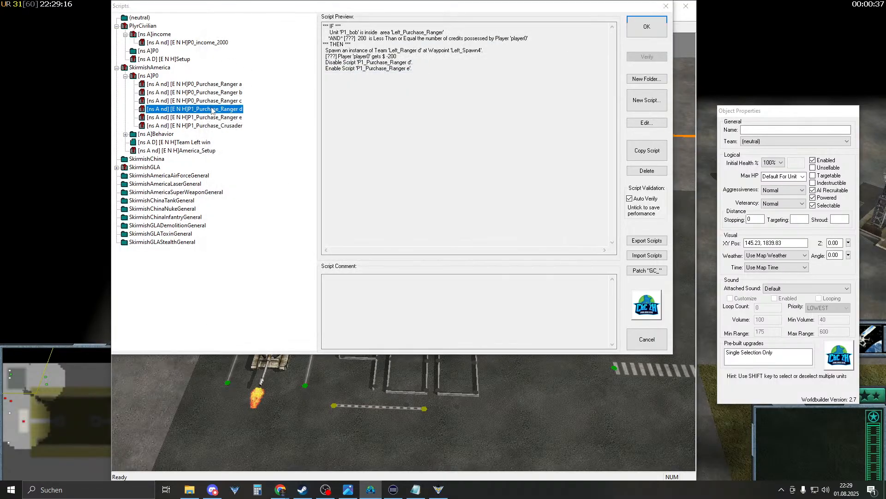
{"action": "left_click_drag", "start_coordinate": [250, 63], "coordinate": [247, 63]}
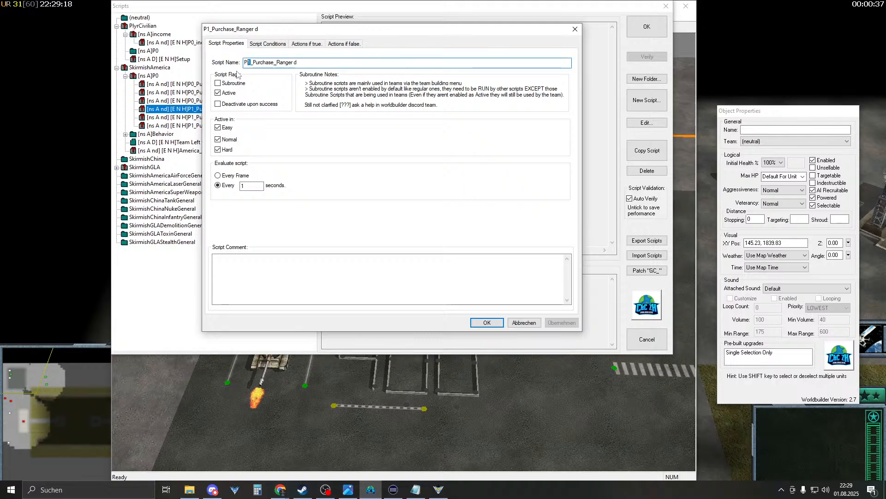
{"action": "type", "text": "0"}
{"action": "key", "text": "Return"}
{"action": "double_click", "coordinate": [218, 118]}
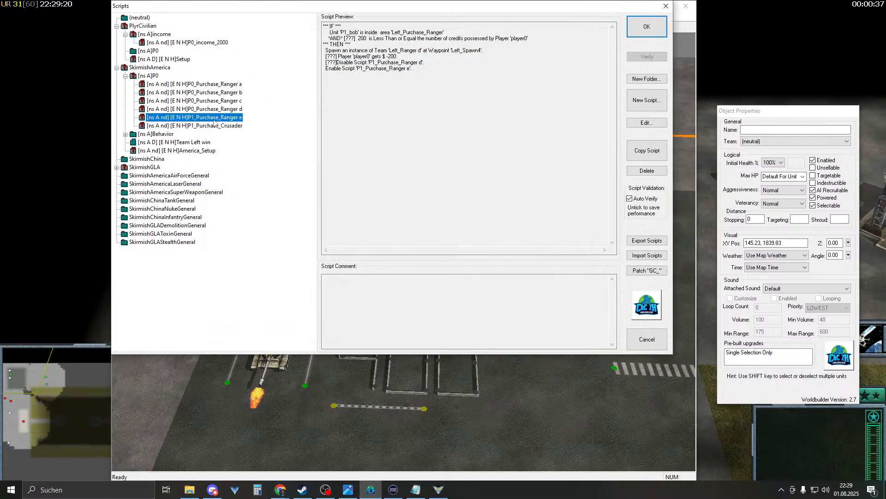
{"action": "left_click_drag", "start_coordinate": [250, 63], "coordinate": [247, 63]}
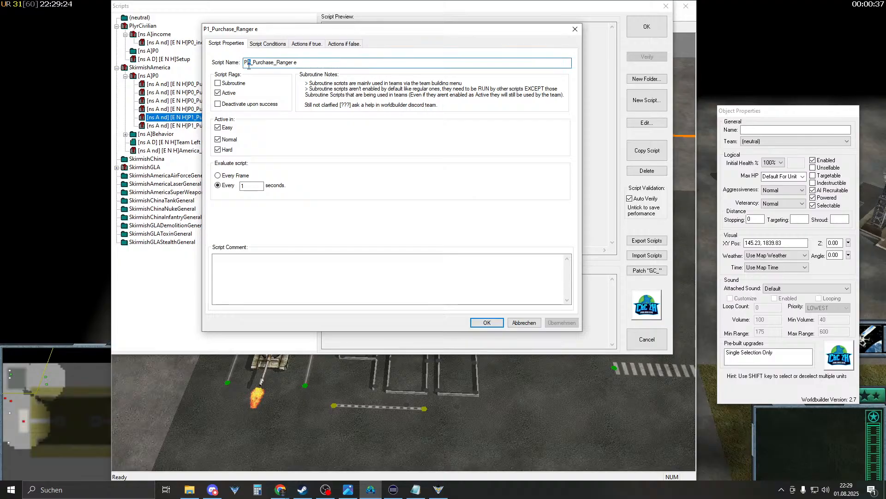
{"action": "type", "text": "0"}
{"action": "key", "text": "Return"}
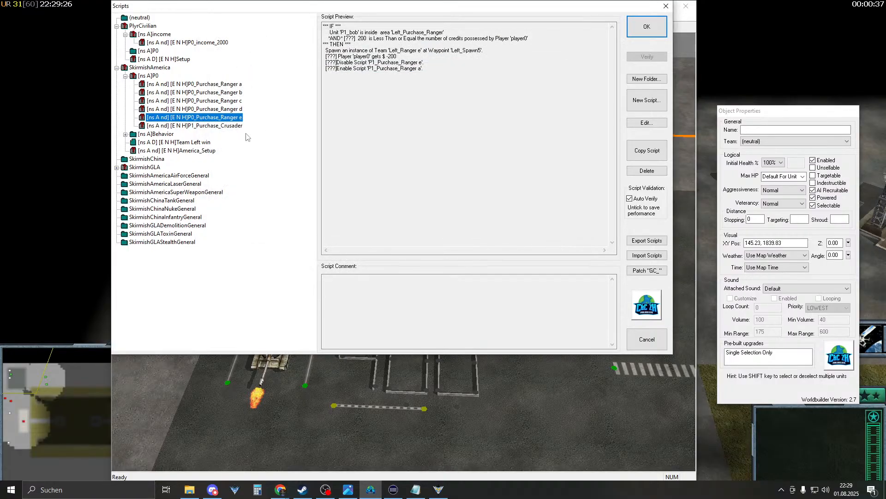
{"action": "double_click", "coordinate": [219, 125]}
{"action": "left_click", "coordinate": [249, 63]}
{"action": "left_click_drag", "start_coordinate": [248, 63], "coordinate": [251, 63]}
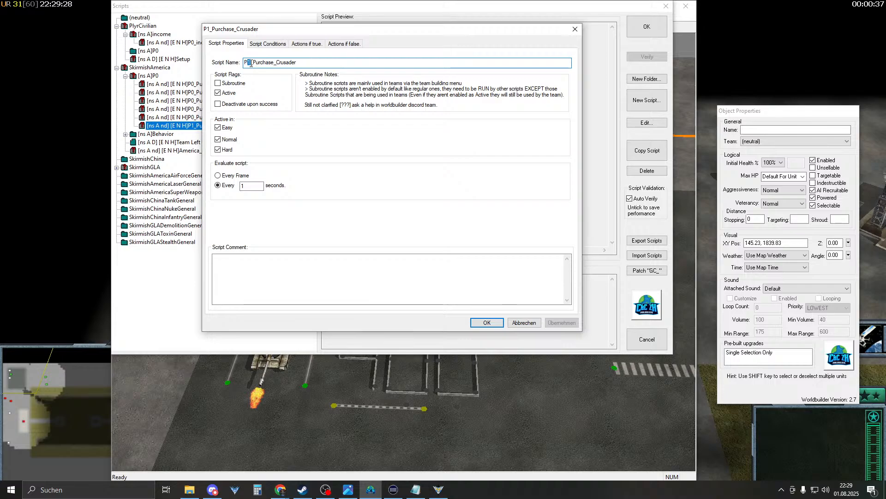
{"action": "type", "text": "0"}
{"action": "key", "text": "Return"}
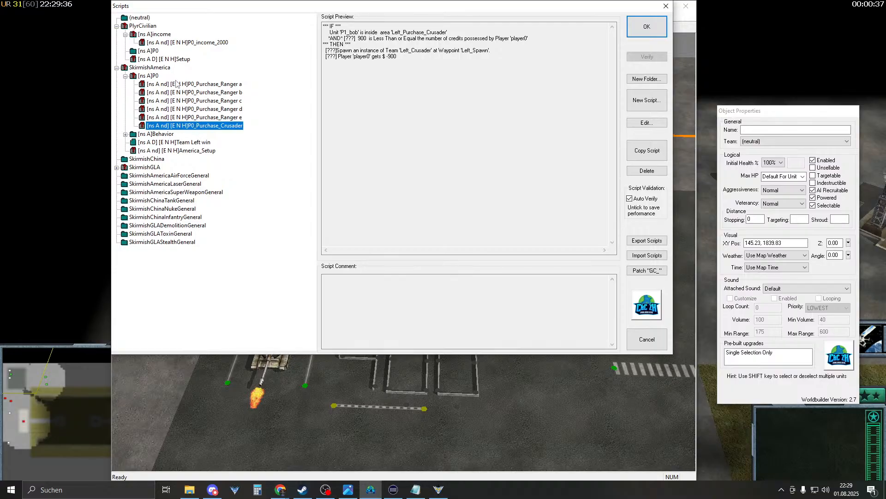
- Check the Setup and P0_income_2000 script previews, then close the Scripts window
{"action": "left_click", "coordinate": [169, 61]}
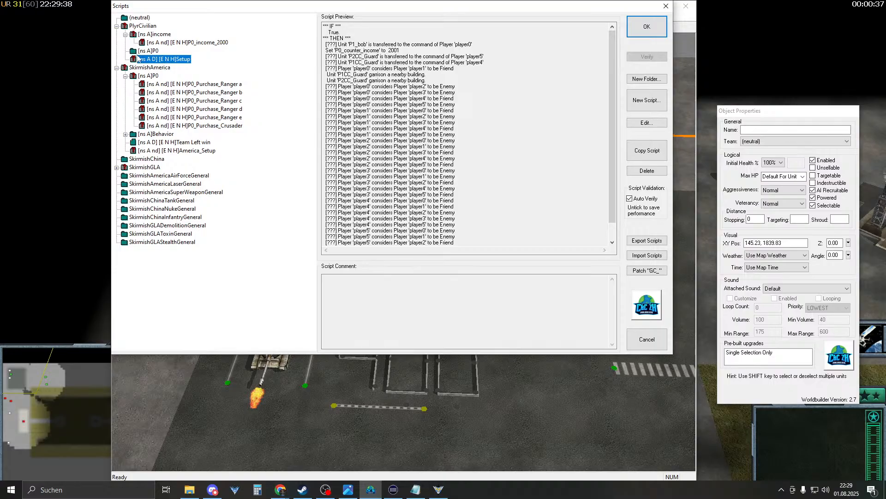
{"action": "left_click", "coordinate": [147, 51]}
{"action": "left_click", "coordinate": [168, 43]}
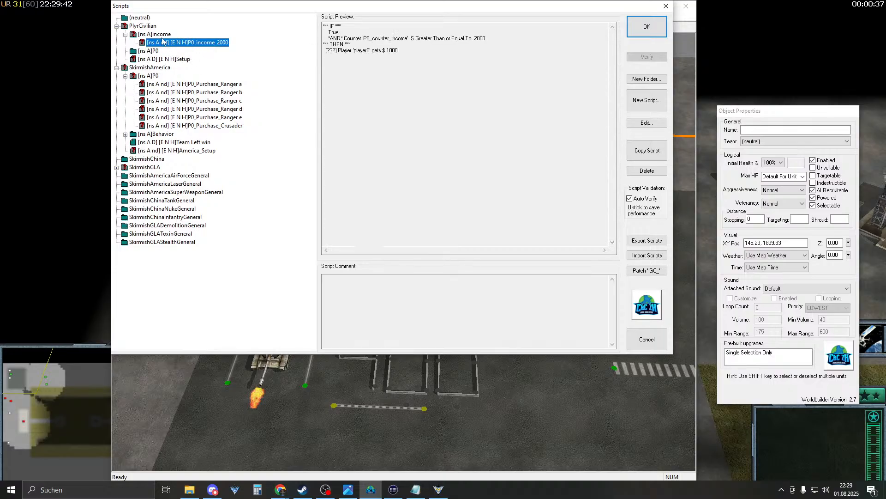
{"action": "double_click", "coordinate": [157, 35]}
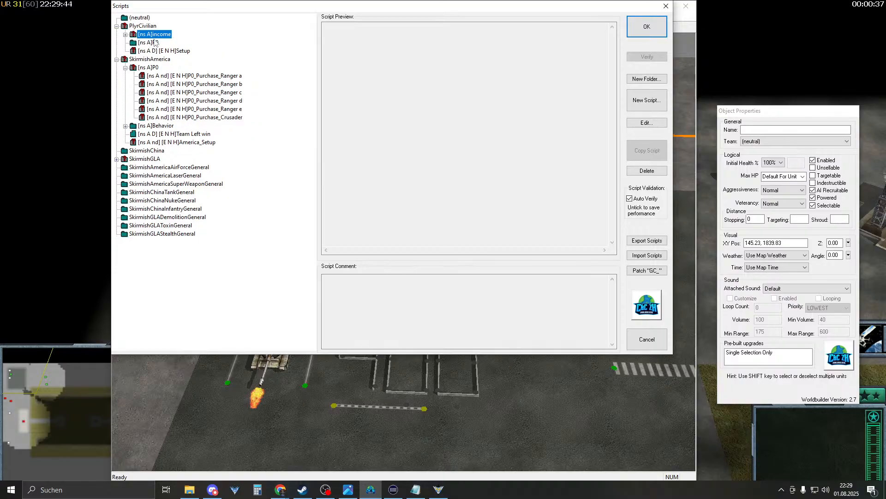
{"action": "left_click", "coordinate": [125, 34]}
{"action": "left_click", "coordinate": [162, 43]}
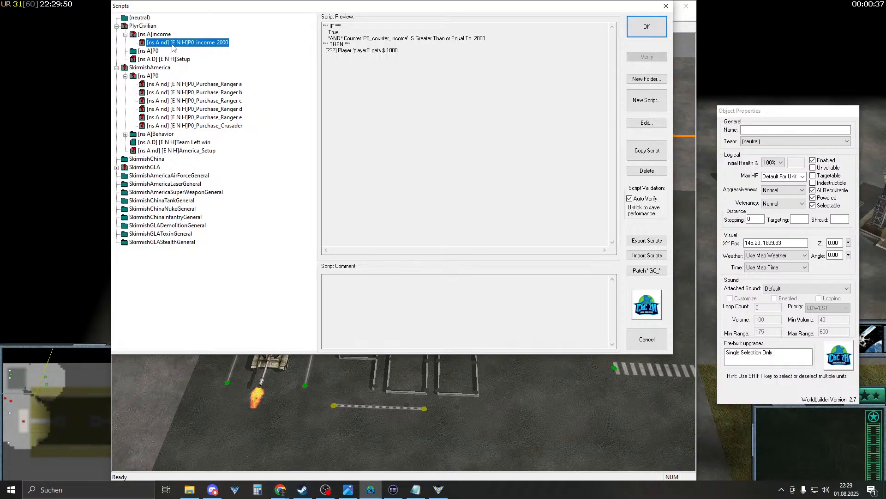
{"action": "left_click", "coordinate": [645, 28]}
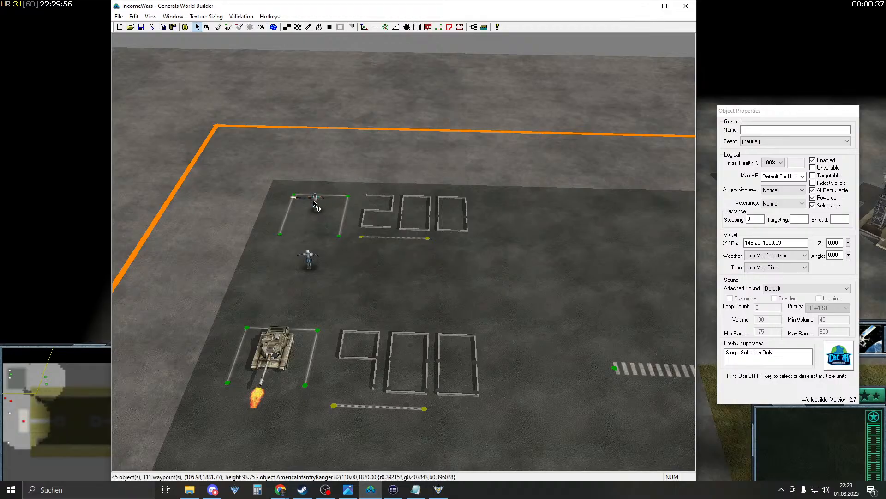
- Open P0_Purchase_Ranger a's true actions and edit its player0 gets $-200 action
{"action": "left_click", "coordinate": [473, 27]}
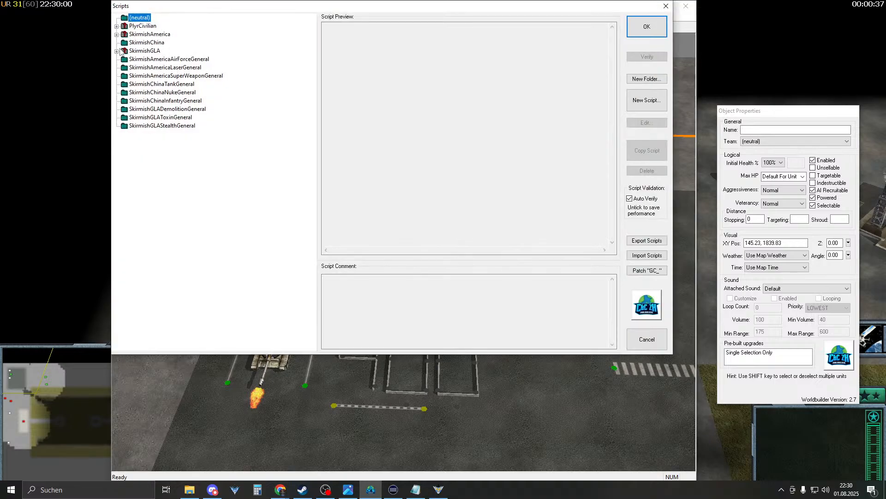
{"action": "left_click", "coordinate": [117, 34]}
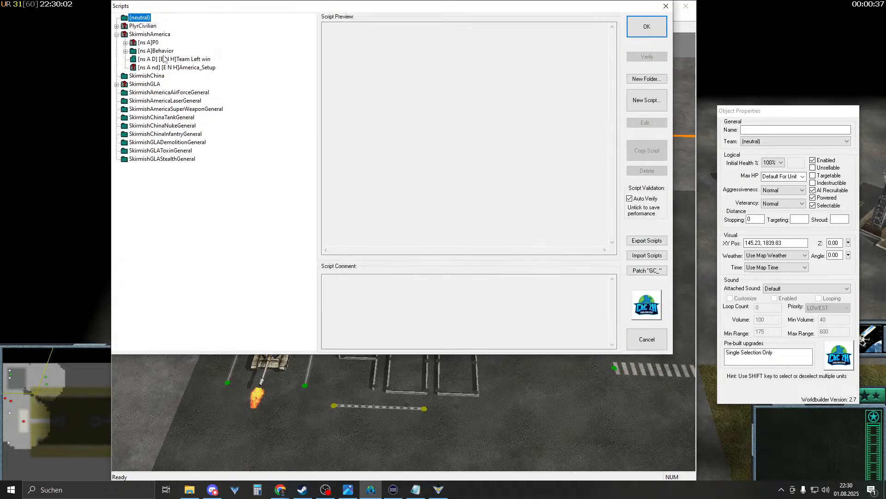
{"action": "left_click", "coordinate": [126, 43]}
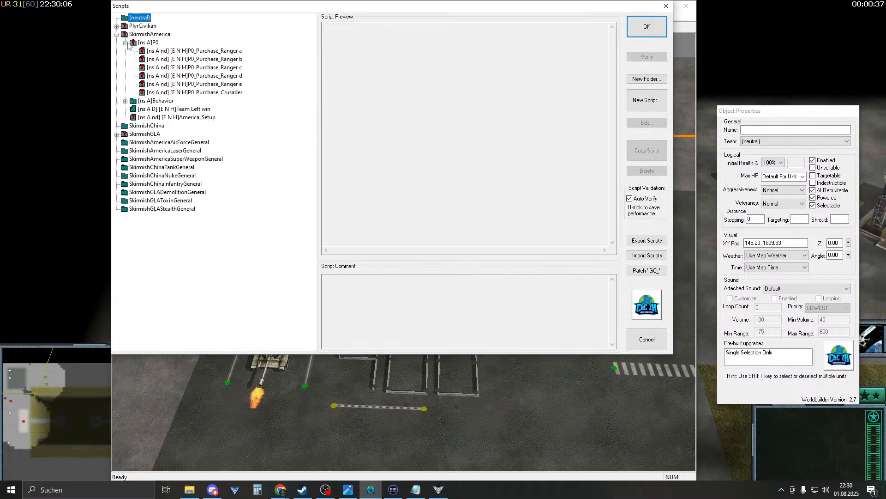
{"action": "double_click", "coordinate": [188, 53]}
{"action": "left_click", "coordinate": [305, 44]}
{"action": "left_click", "coordinate": [293, 93]}
{"action": "left_click", "coordinate": [283, 80]}
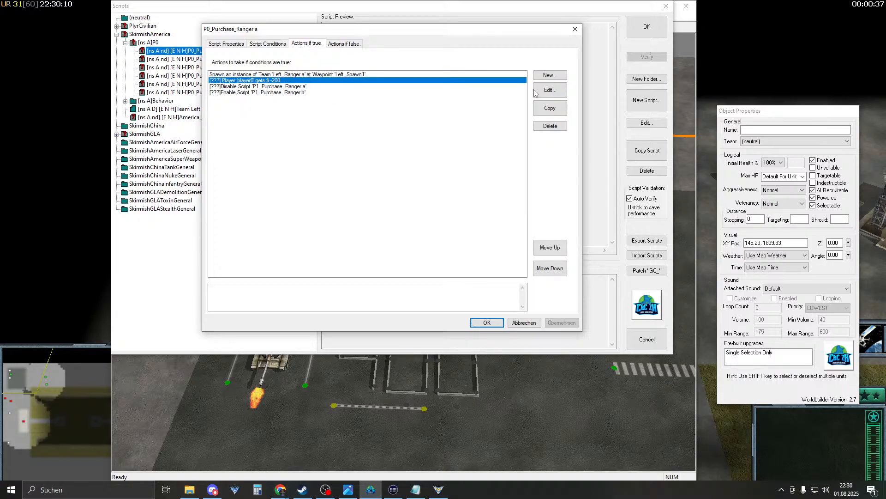
{"action": "left_click", "coordinate": [549, 90]}
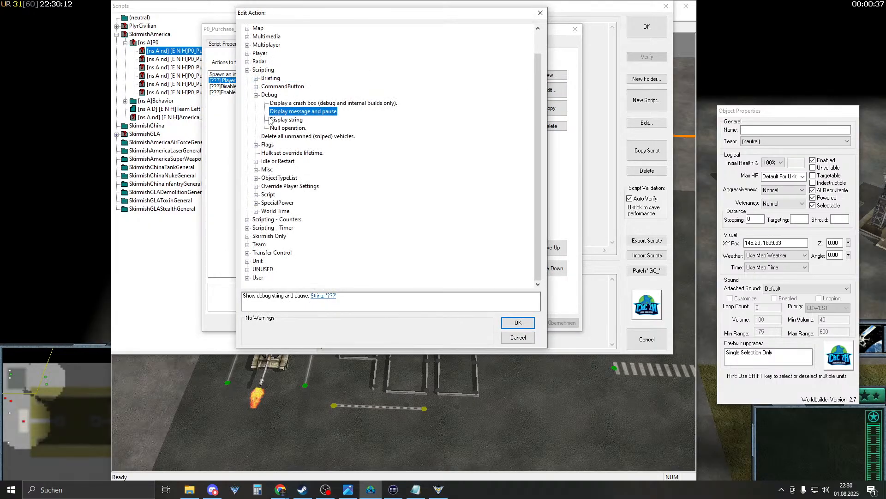
- Add an Increment counter action of 20 on P0_counter_income and save the script
{"action": "left_click", "coordinate": [257, 95]}
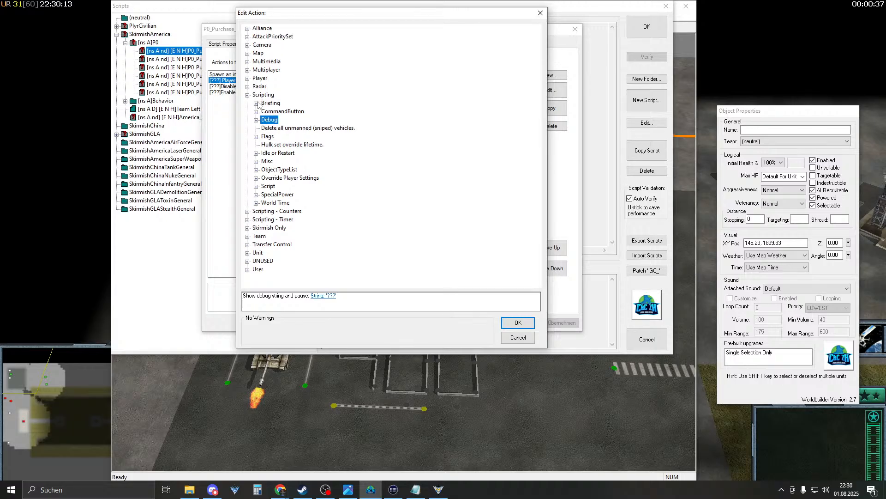
{"action": "left_click", "coordinate": [247, 211]}
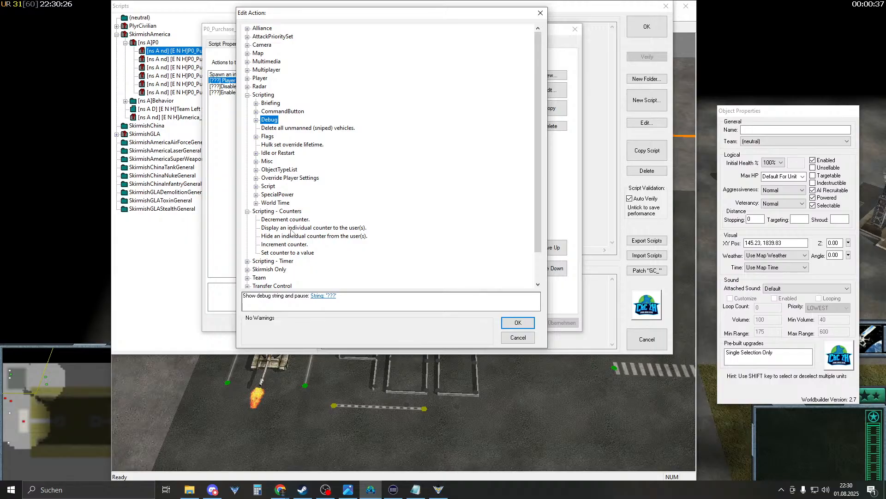
{"action": "left_click", "coordinate": [332, 230]}
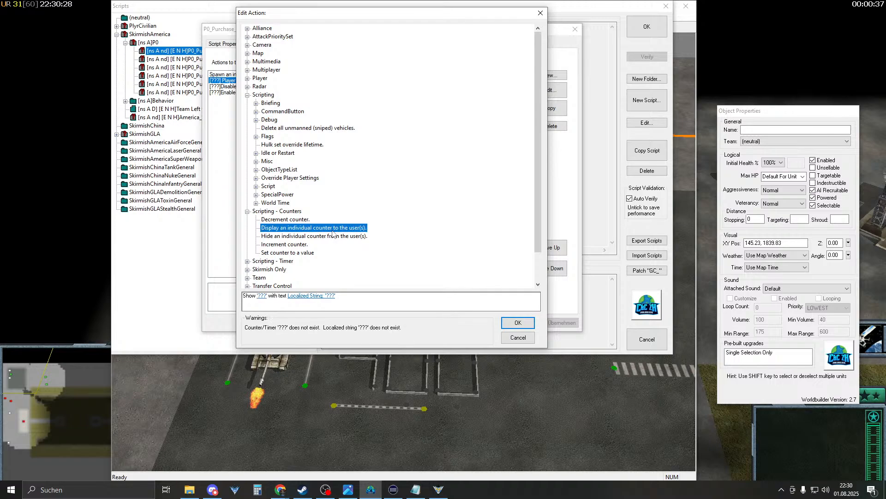
{"action": "left_click", "coordinate": [294, 253]}
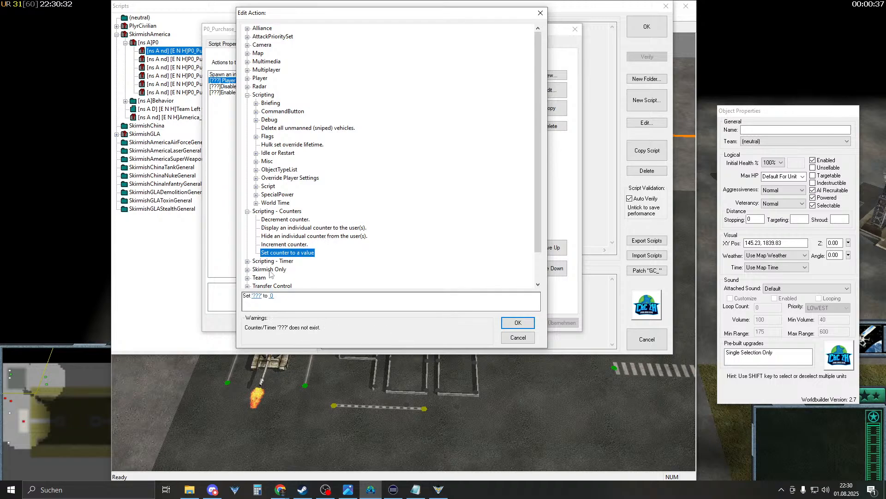
{"action": "left_click", "coordinate": [281, 245]}
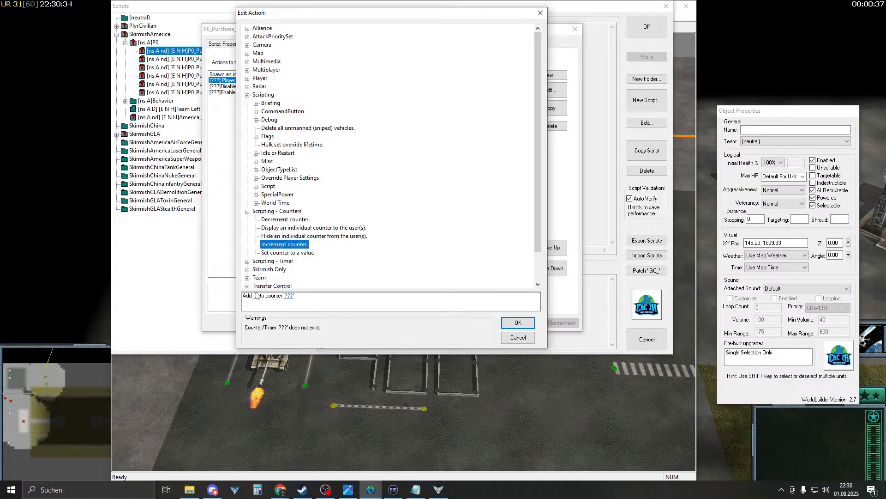
{"action": "left_click", "coordinate": [257, 296]}
{"action": "type", "text": "20"}
{"action": "key", "text": "Return"}
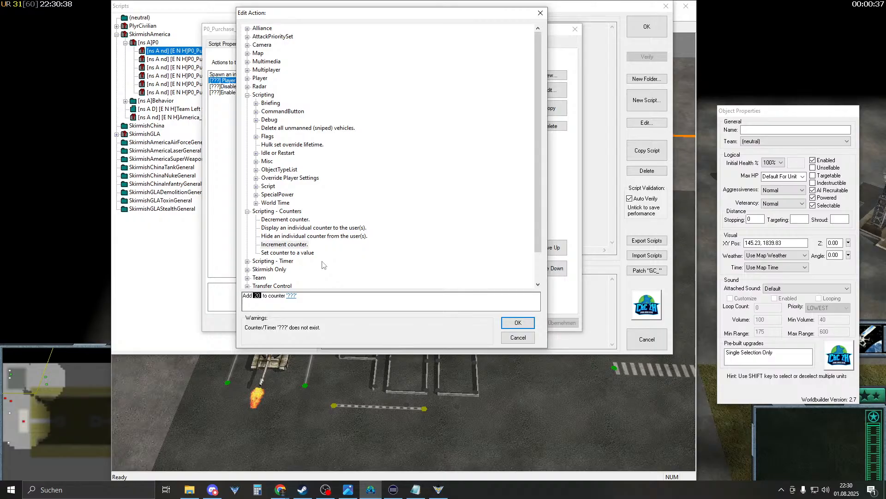
{"action": "left_click", "coordinate": [291, 295]}
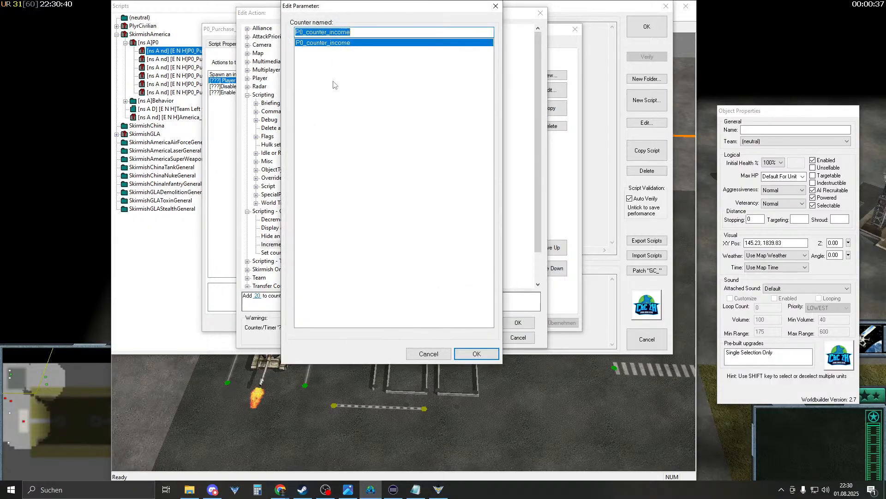
{"action": "left_click", "coordinate": [477, 354]}
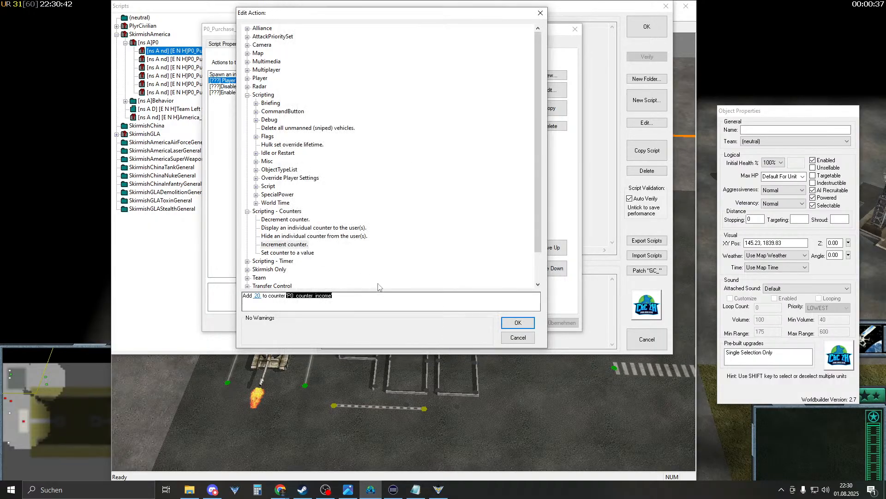
{"action": "left_click", "coordinate": [517, 321]}
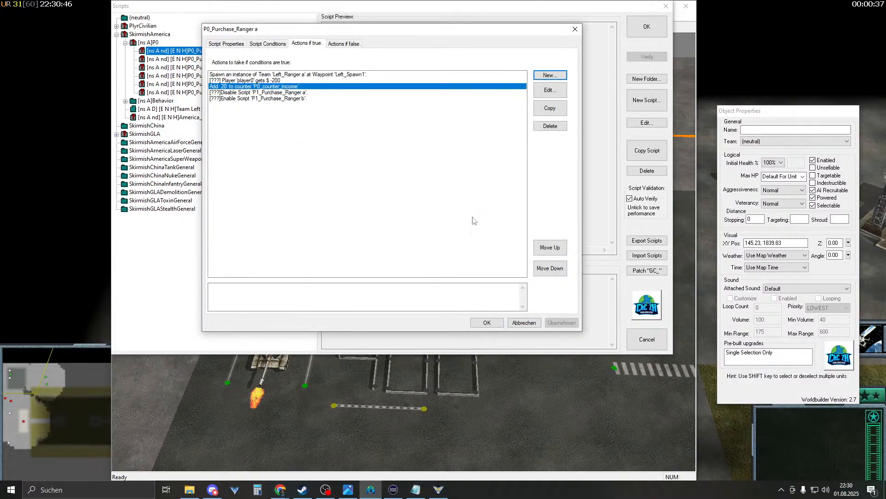
{"action": "left_click", "coordinate": [483, 322]}
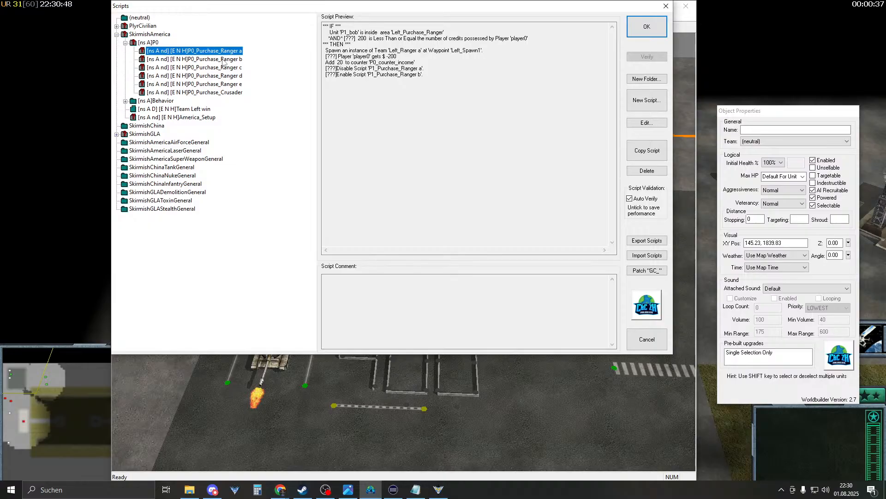
- Add an Increment counter action of 20 on P0_counter_income to P0_Purchase_Ranger b
{"action": "double_click", "coordinate": [224, 60]}
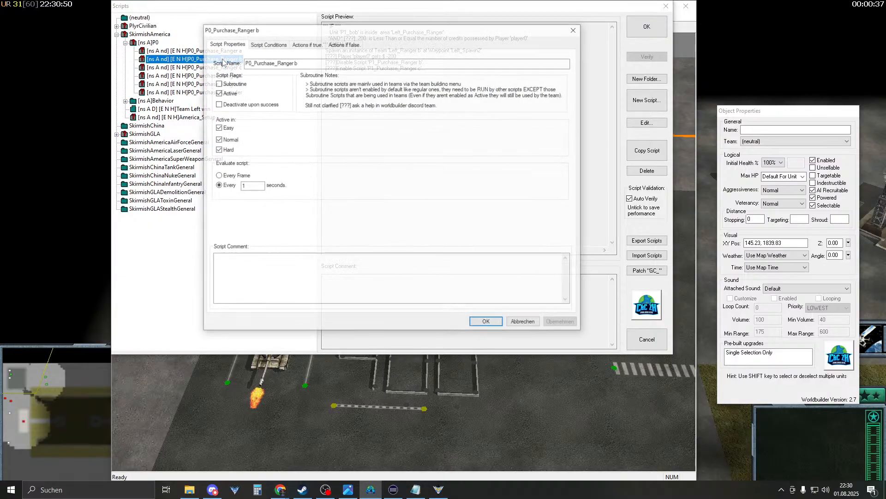
{"action": "left_click", "coordinate": [307, 43]}
{"action": "left_click", "coordinate": [507, 80]}
{"action": "left_click", "coordinate": [551, 74]}
{"action": "double_click", "coordinate": [268, 121]}
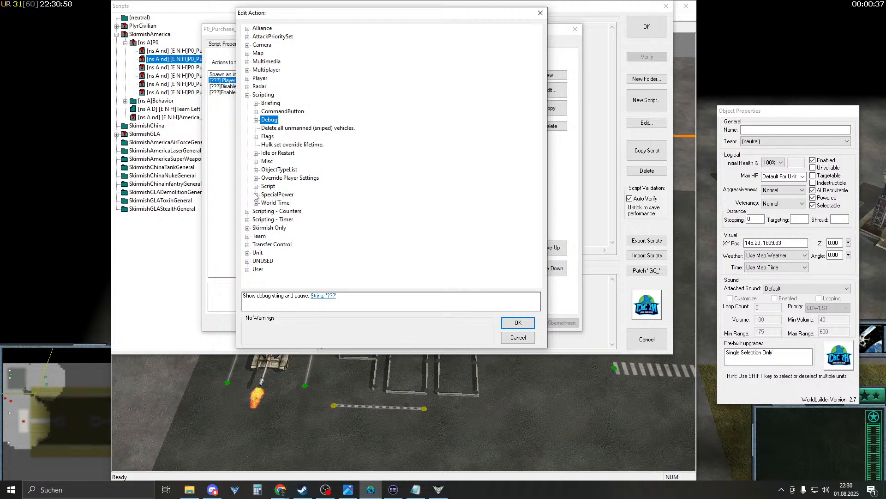
{"action": "left_click", "coordinate": [248, 211]}
{"action": "left_click", "coordinate": [279, 246]}
{"action": "left_click", "coordinate": [257, 295]}
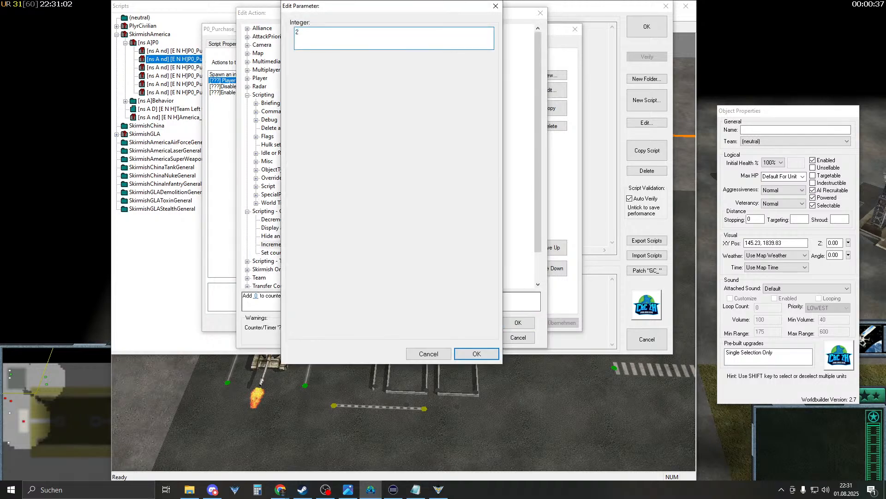
{"action": "key", "text": "Return"}
{"action": "left_click", "coordinate": [292, 296]}
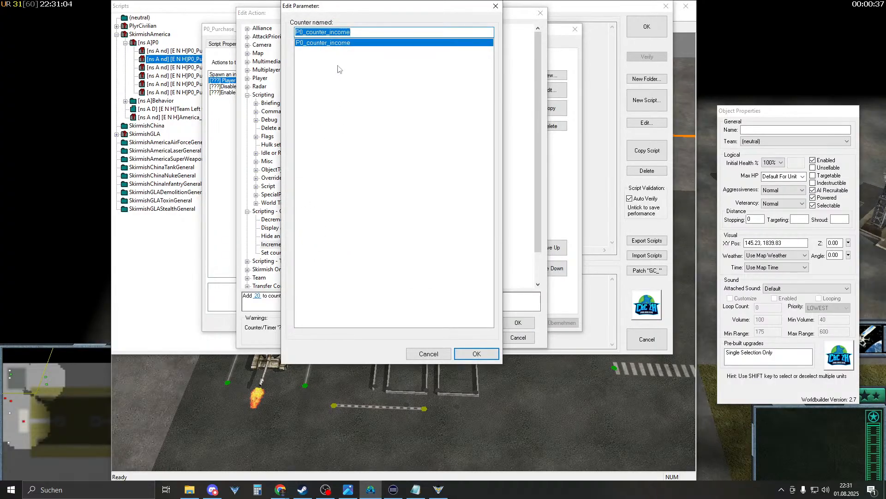
{"action": "left_click", "coordinate": [466, 353]}
{"action": "left_click", "coordinate": [518, 322]}
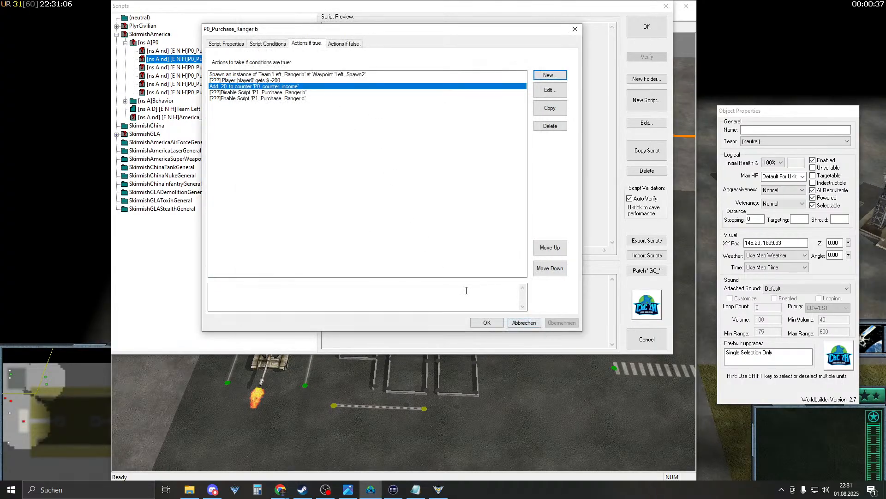
{"action": "left_click", "coordinate": [485, 324]}
- Give P0_Purchase_Ranger c the same action adding 20 to P0_counter_income
{"action": "double_click", "coordinate": [230, 68]}
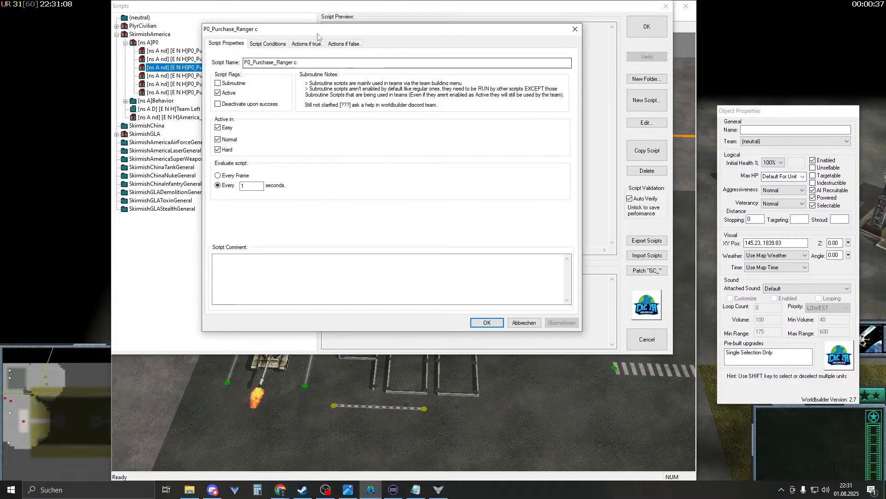
{"action": "left_click", "coordinate": [305, 43]}
{"action": "left_click", "coordinate": [324, 80]}
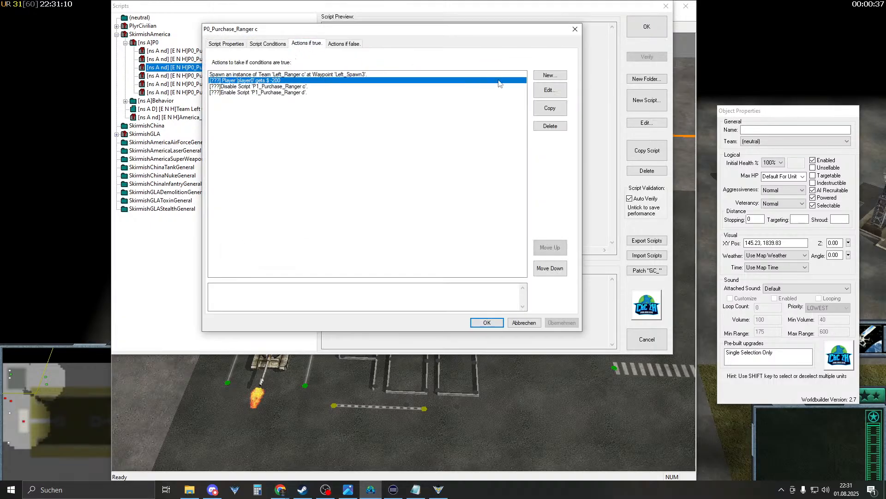
{"action": "left_click", "coordinate": [549, 75]}
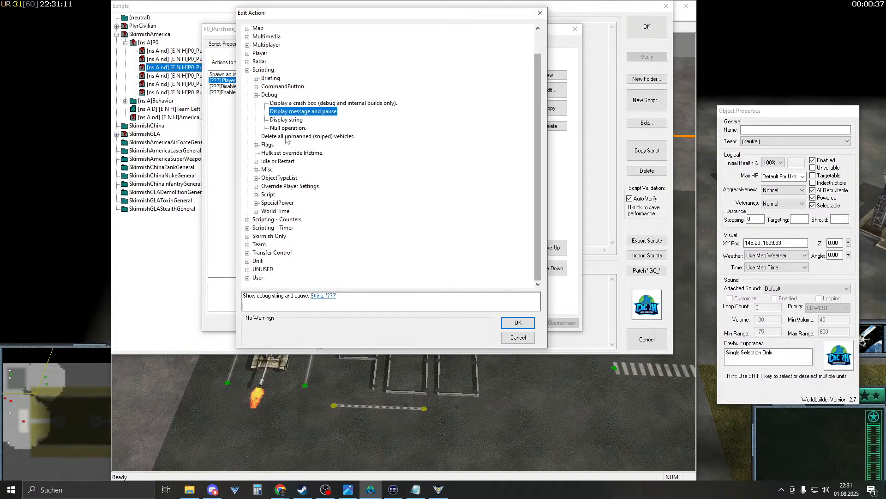
{"action": "left_click", "coordinate": [276, 220]}
{"action": "left_click", "coordinate": [248, 220]}
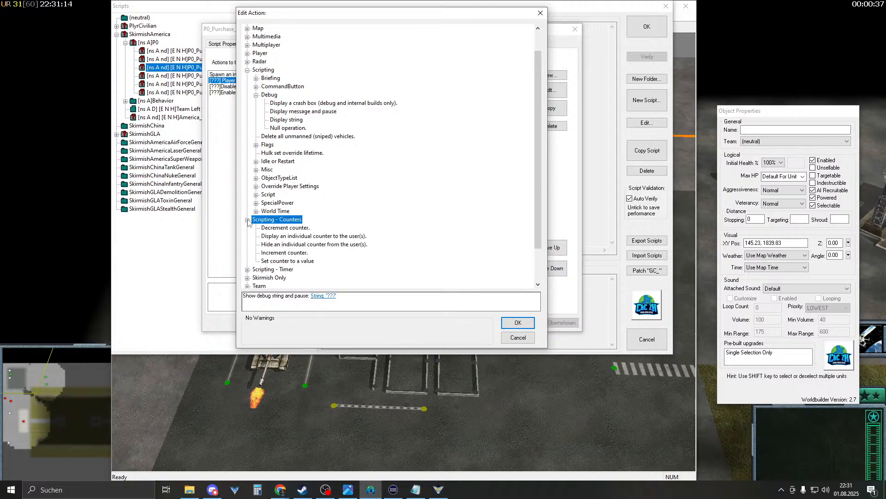
{"action": "left_click", "coordinate": [277, 253]}
{"action": "left_click", "coordinate": [256, 295]}
{"action": "type", "text": "20"}
{"action": "key", "text": "Return"}
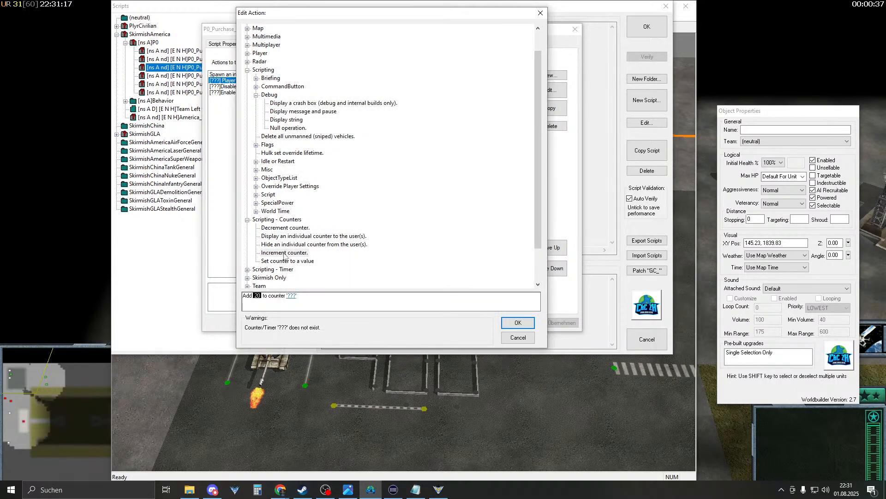
{"action": "left_click", "coordinate": [291, 296]}
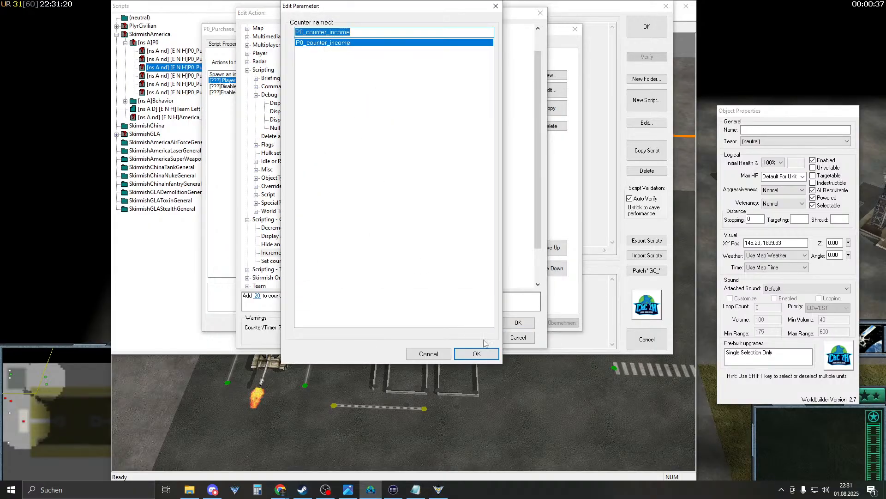
{"action": "left_click", "coordinate": [476, 354]}
{"action": "left_click", "coordinate": [518, 322]}
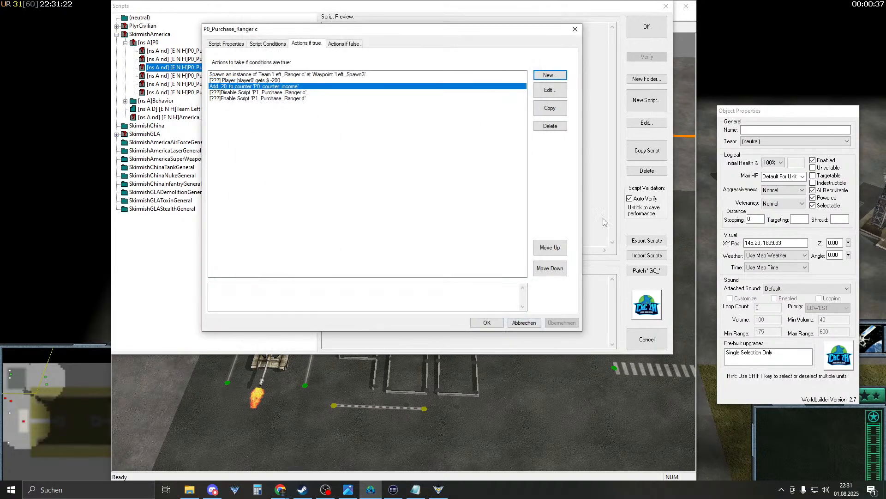
{"action": "left_click", "coordinate": [487, 322]}
{"action": "double_click", "coordinate": [193, 75]}
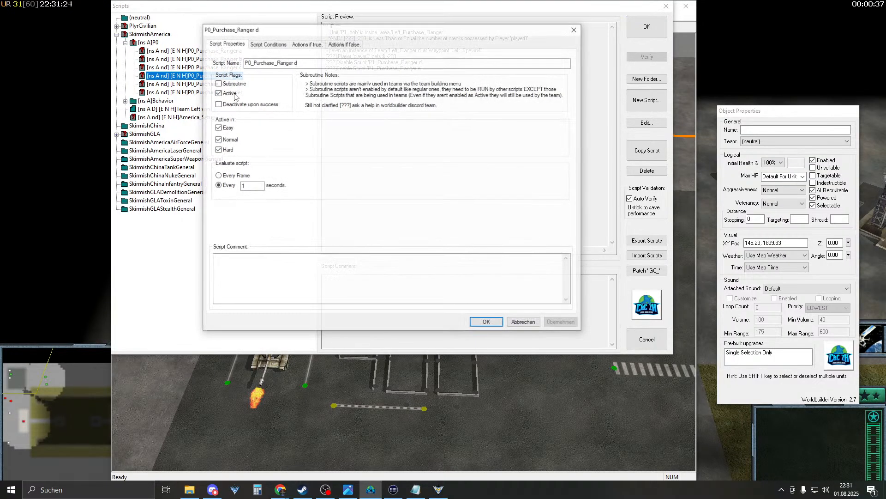
{"action": "left_click", "coordinate": [306, 44]}
{"action": "left_click", "coordinate": [281, 81]}
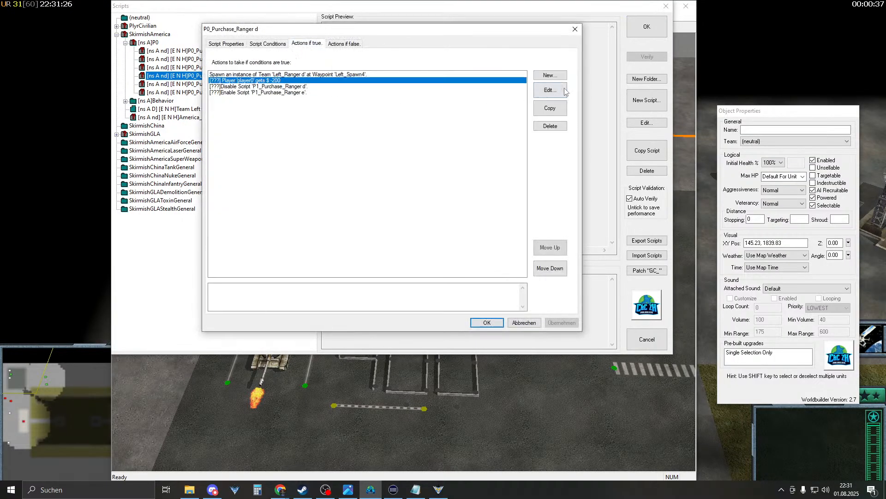
{"action": "left_click", "coordinate": [561, 90]}
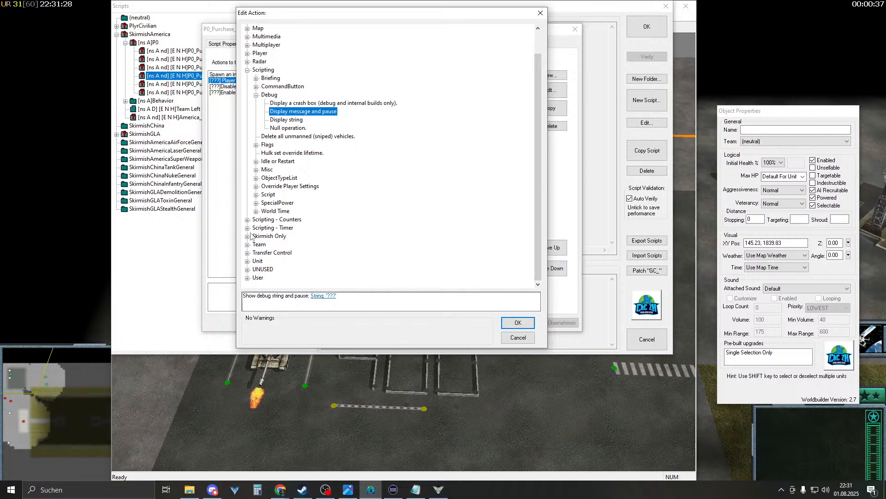
{"action": "left_click", "coordinate": [247, 220]}
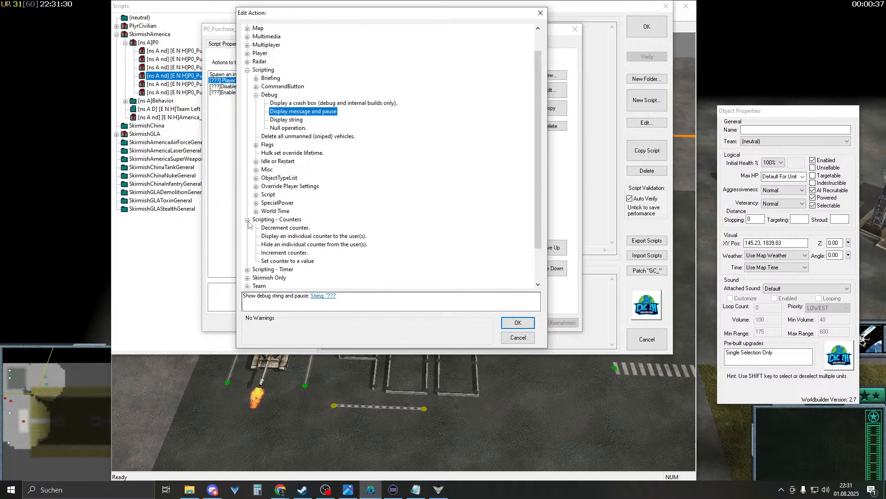
{"action": "left_click", "coordinate": [292, 253]}
{"action": "left_click", "coordinate": [257, 305]}
{"action": "left_click", "coordinate": [256, 295]}
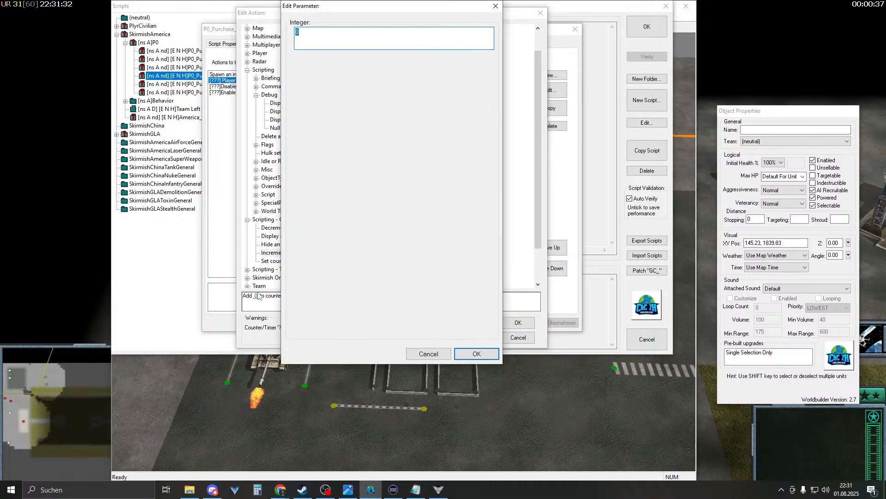
{"action": "type", "text": "20"}
{"action": "key", "text": "Return"}
{"action": "left_click", "coordinate": [293, 296]}
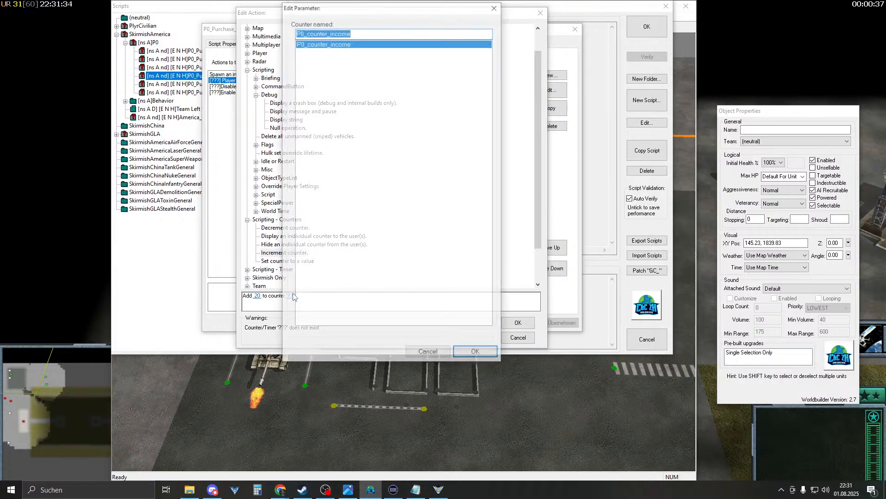
{"action": "left_click", "coordinate": [477, 354]}
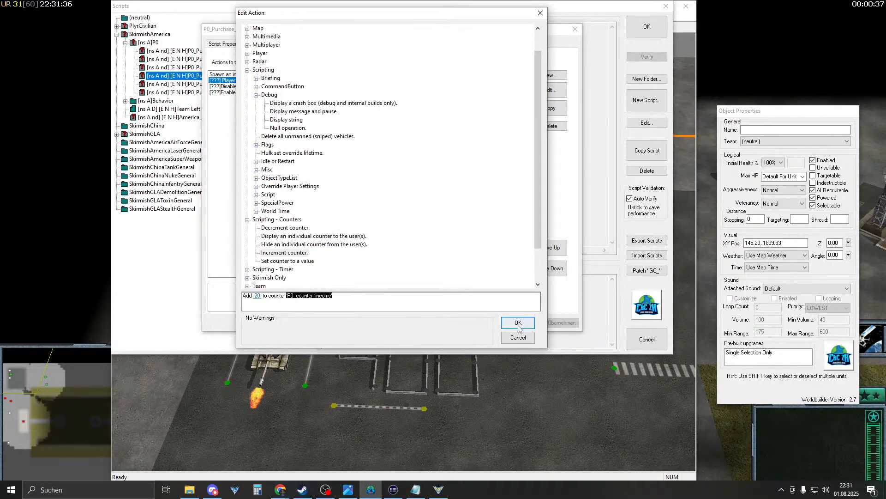
{"action": "left_click", "coordinate": [518, 322]}
{"action": "left_click", "coordinate": [486, 322]}
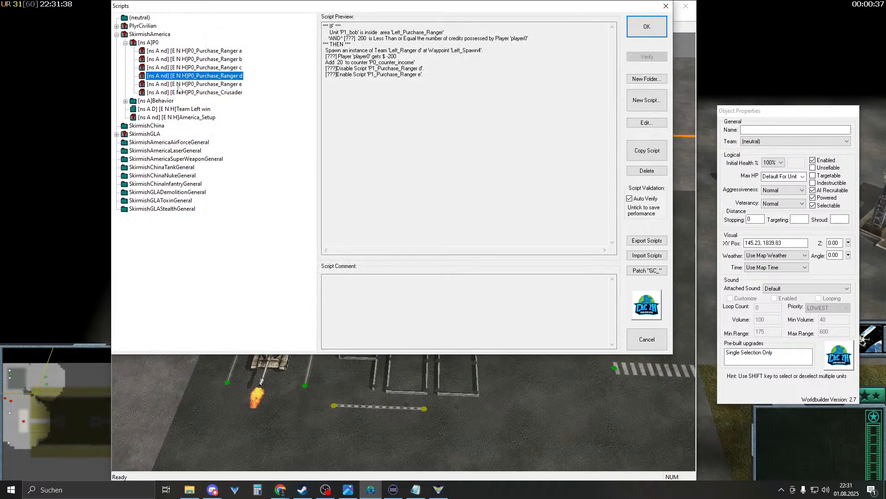
{"action": "double_click", "coordinate": [174, 83]}
{"action": "left_click", "coordinate": [307, 44]}
{"action": "left_click", "coordinate": [283, 81]}
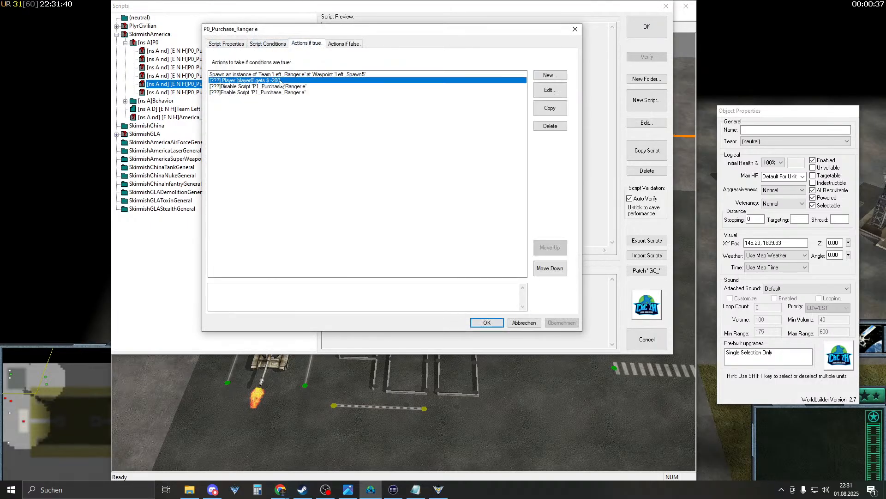
{"action": "left_click", "coordinate": [555, 75]}
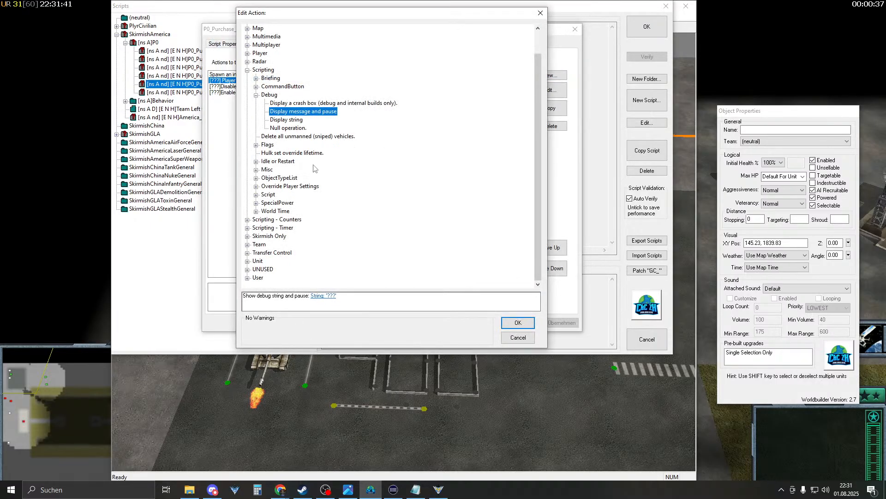
{"action": "left_click", "coordinate": [247, 220]}
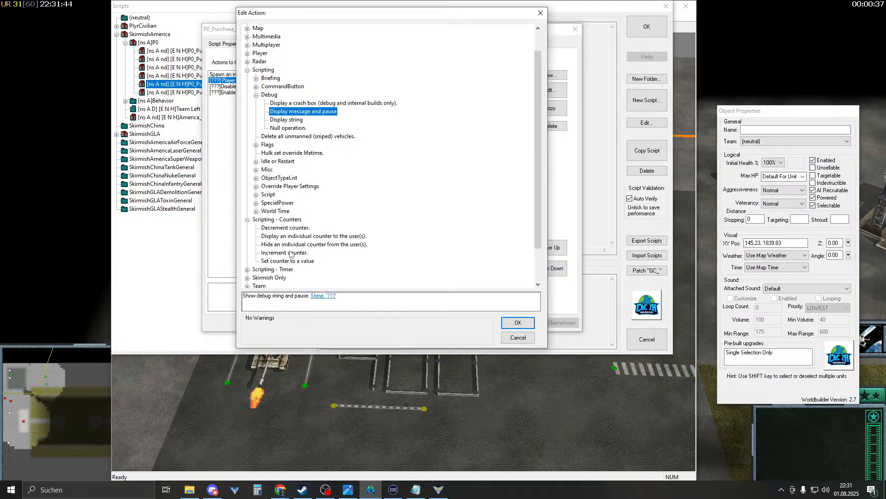
{"action": "left_click", "coordinate": [290, 253]}
{"action": "left_click", "coordinate": [256, 296]}
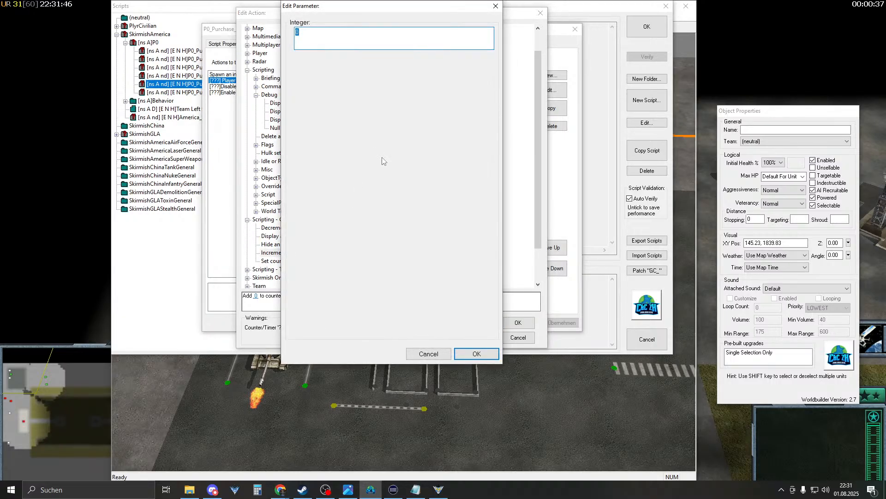
{"action": "type", "text": "20"}
{"action": "key", "text": "Return"}
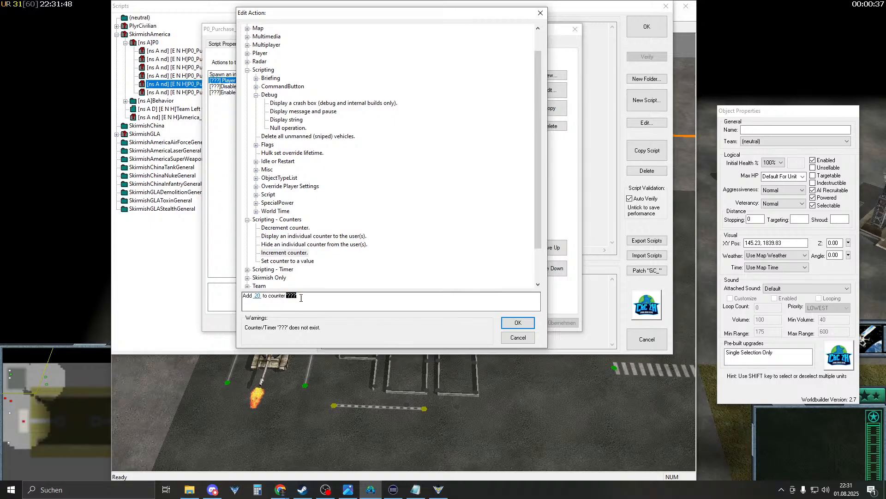
{"action": "left_click", "coordinate": [289, 296]}
{"action": "left_click", "coordinate": [476, 352]}
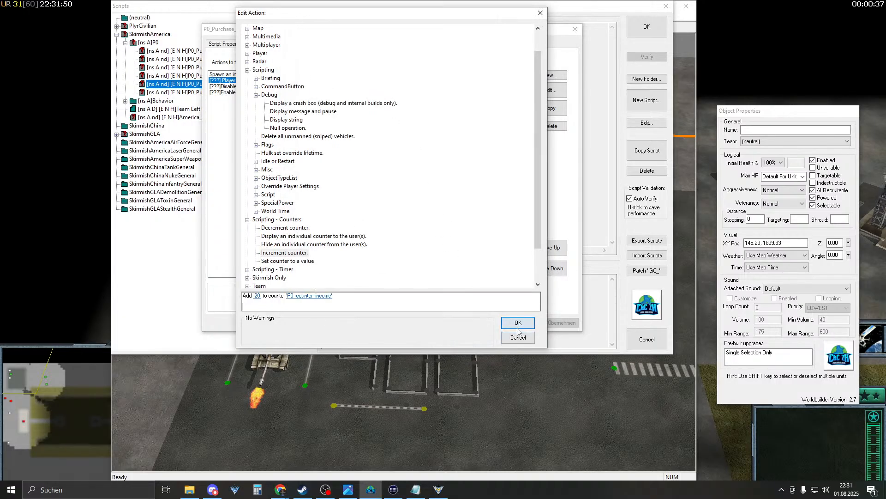
{"action": "left_click", "coordinate": [516, 323]}
{"action": "left_click", "coordinate": [487, 322]}
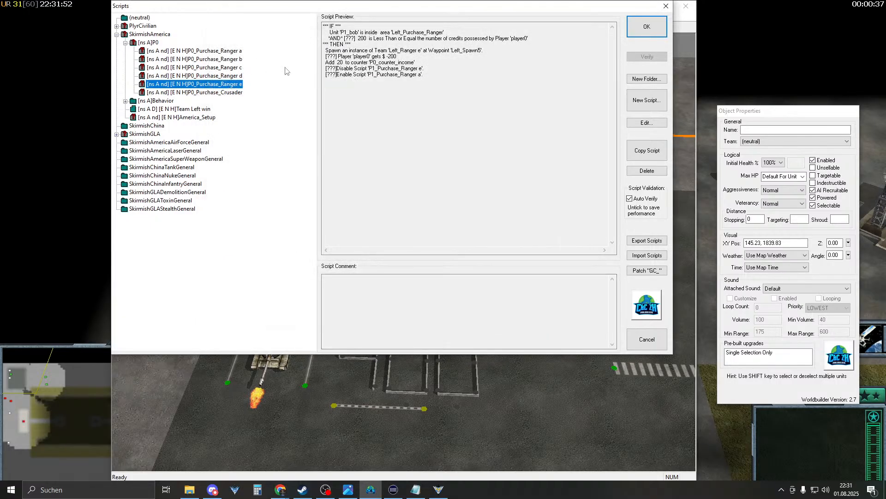
- Expand PlyrCivilian's income folder and open the Setup script for editing
{"action": "left_click", "coordinate": [125, 42]}
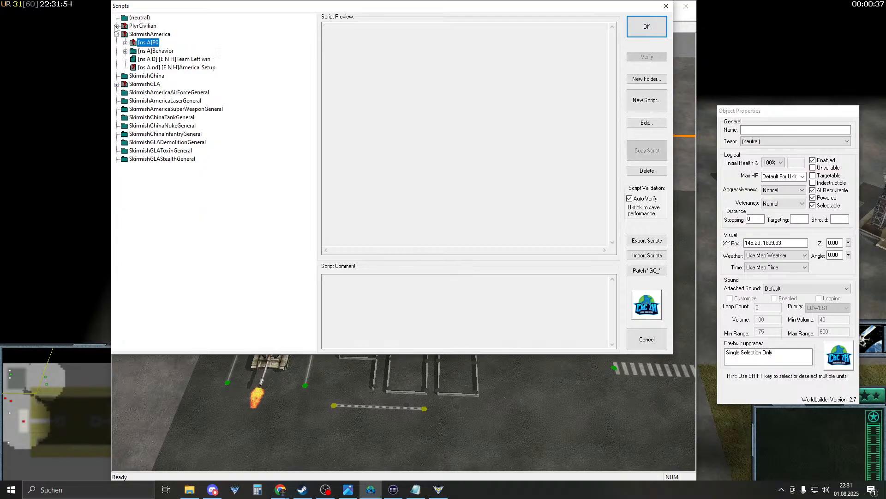
{"action": "left_click", "coordinate": [117, 26]}
{"action": "left_click", "coordinate": [125, 35]}
{"action": "left_click", "coordinate": [125, 34]}
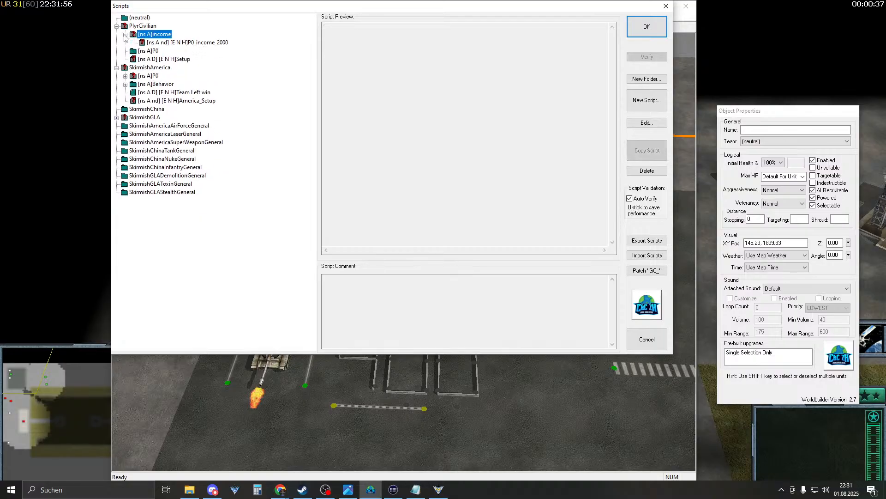
{"action": "left_click", "coordinate": [165, 43]}
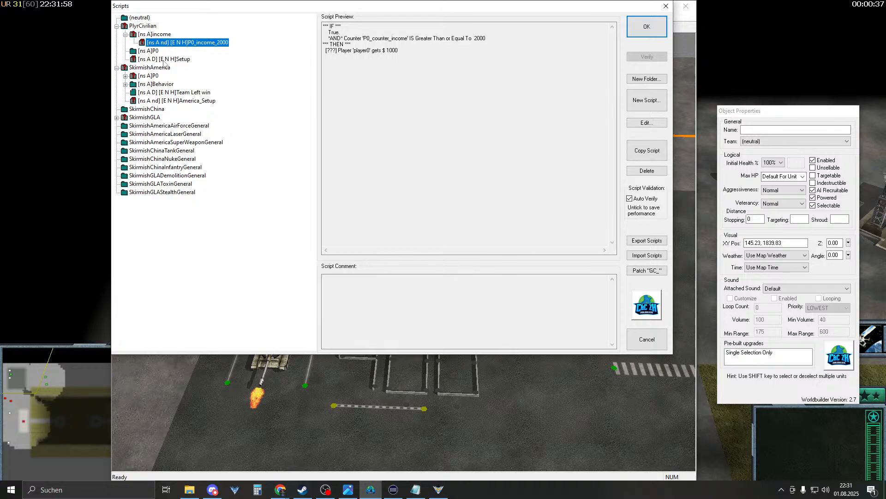
{"action": "left_click", "coordinate": [164, 60]}
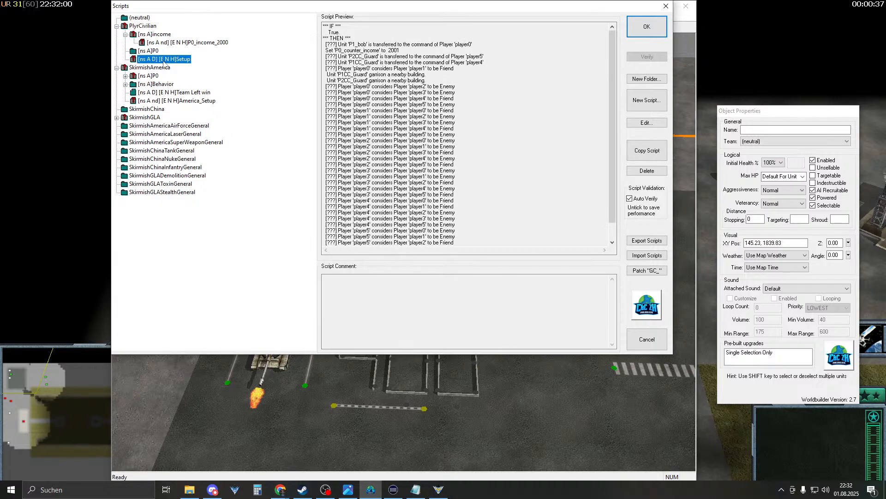
{"action": "double_click", "coordinate": [164, 60]}
- Add a 'Display an individual counter' action after the counter setup, targeting P0_counter_income
{"action": "left_click", "coordinate": [306, 43]}
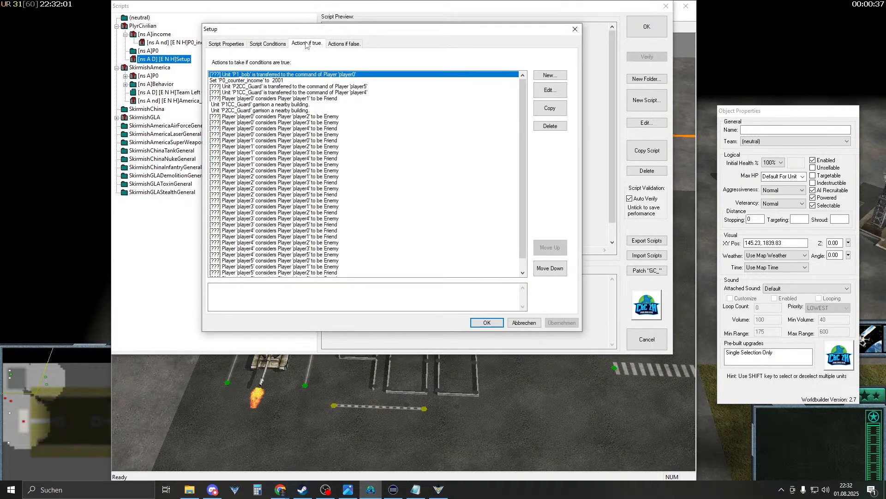
{"action": "left_click", "coordinate": [282, 81]}
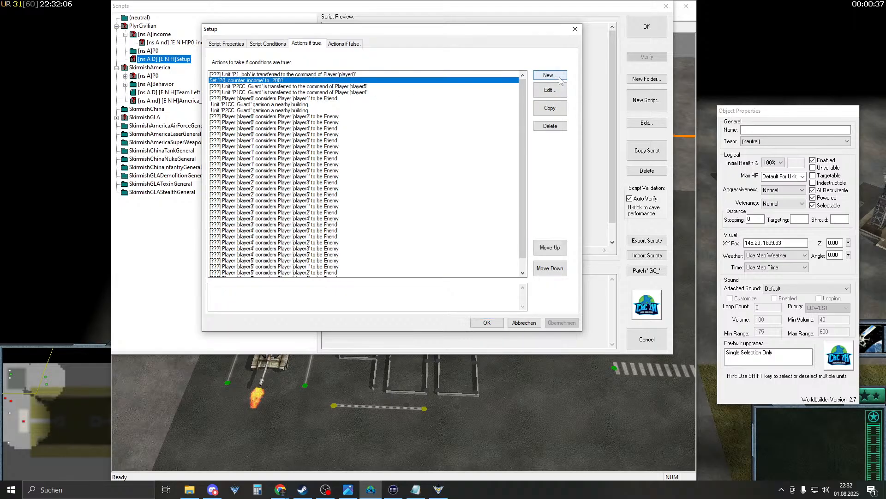
{"action": "left_click", "coordinate": [559, 77]}
{"action": "left_click", "coordinate": [256, 95]}
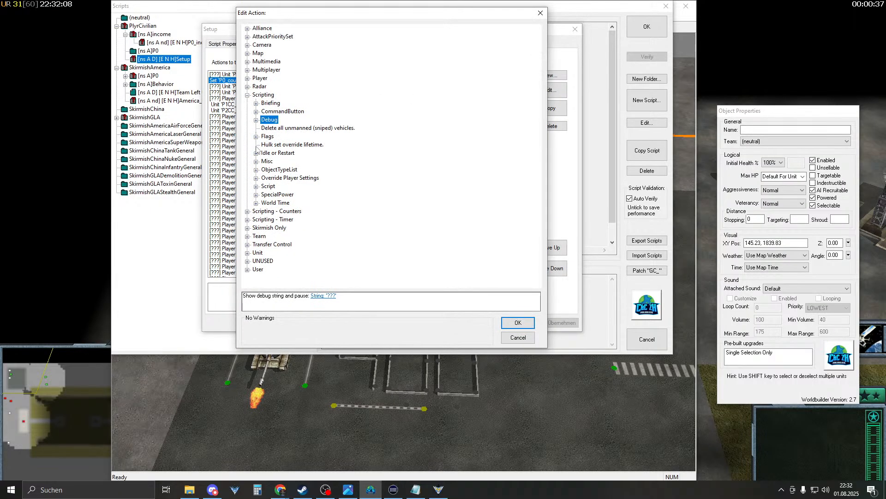
{"action": "left_click", "coordinate": [248, 212]}
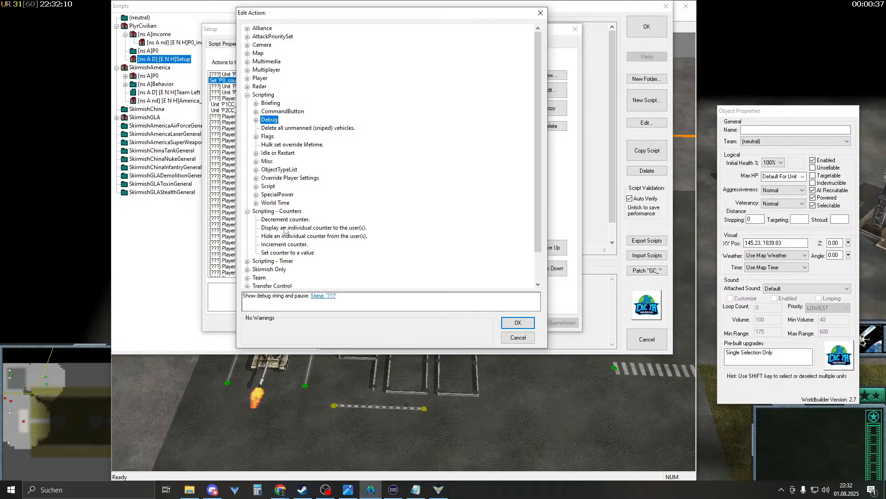
{"action": "left_click", "coordinate": [283, 237]}
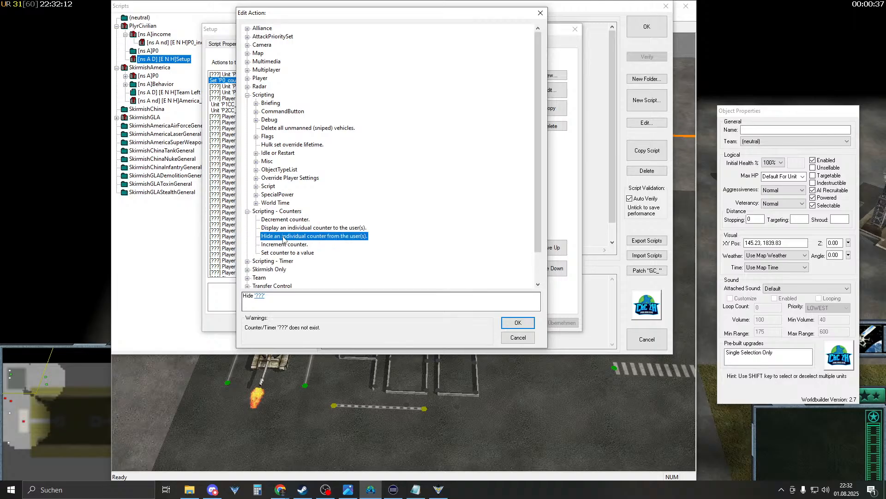
{"action": "left_click", "coordinate": [292, 229]}
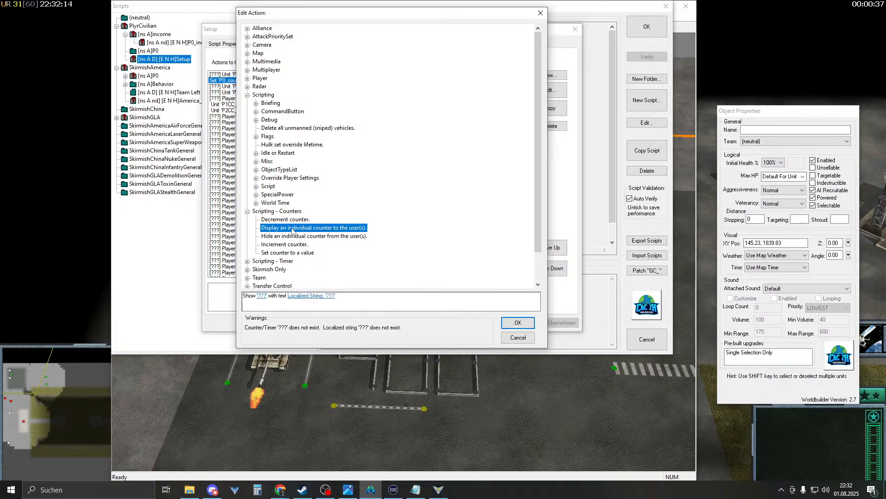
{"action": "left_click", "coordinate": [261, 296]}
{"action": "left_click", "coordinate": [470, 355]}
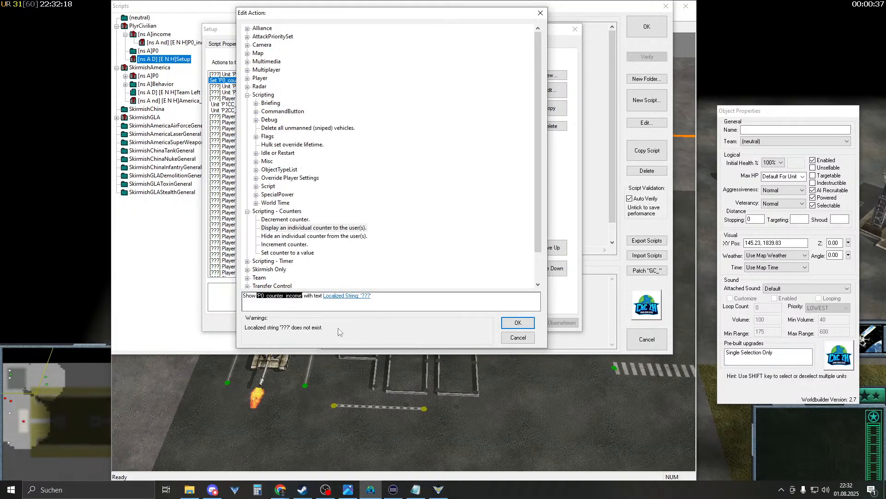
{"action": "left_click", "coordinate": [332, 297]}
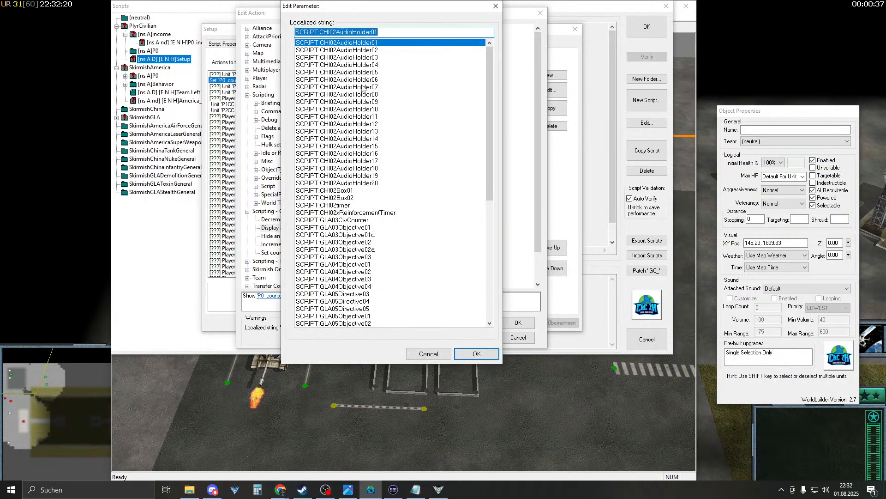
- Label the displayed counter with the SCRIPT:MD_GLA04Toxin_Counter string
{"action": "left_click", "coordinate": [372, 213]}
{"action": "left_click", "coordinate": [377, 222]}
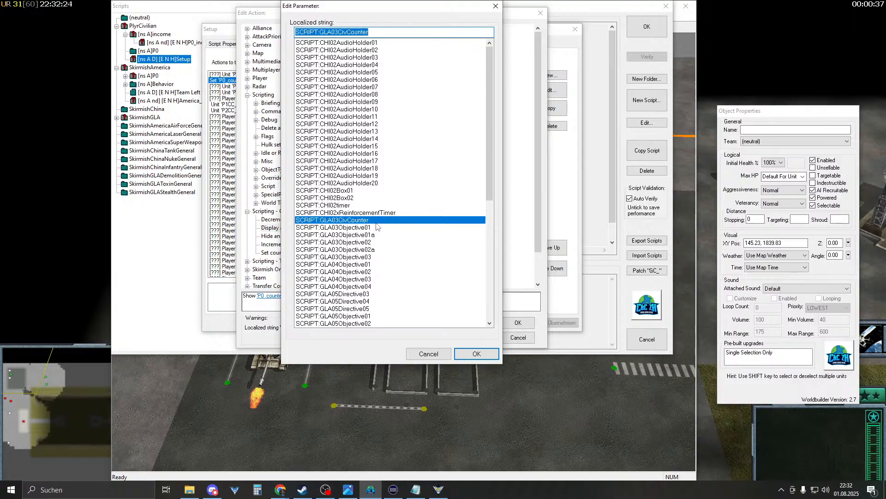
{"action": "scroll", "coordinate": [375, 230], "scroll_direction": "down", "scroll_amount": 10}
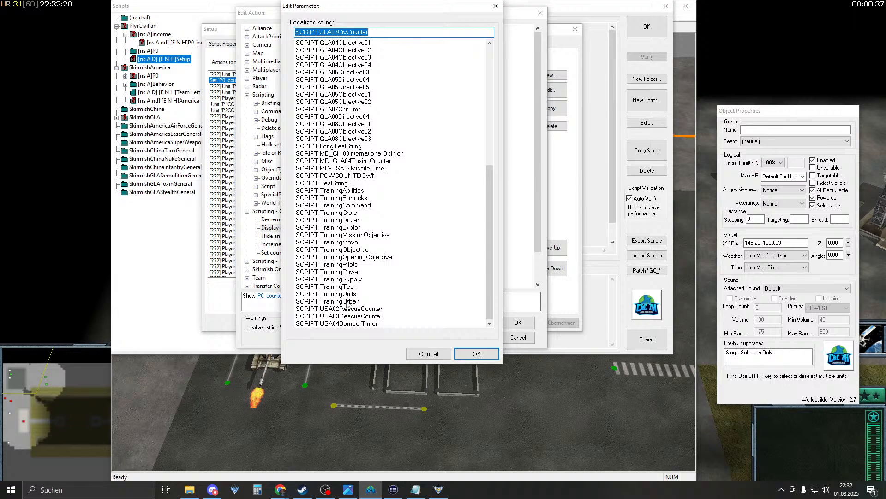
{"action": "scroll", "coordinate": [341, 198], "scroll_direction": "up", "scroll_amount": 1}
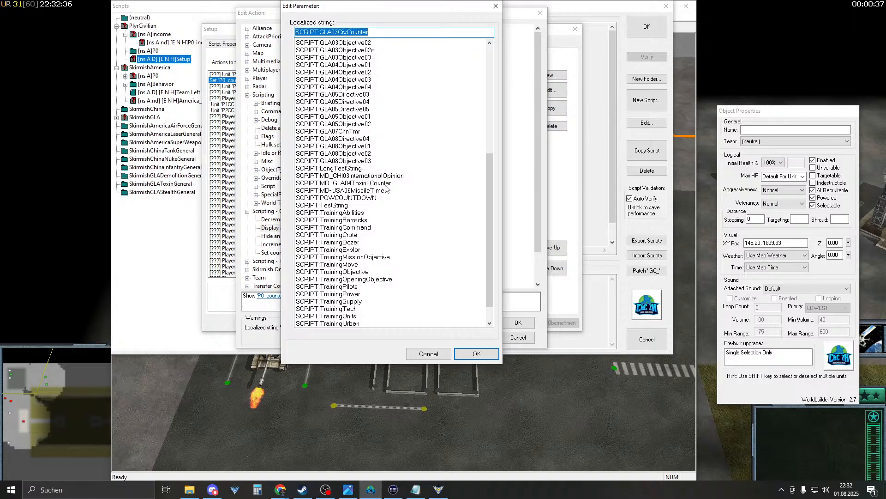
{"action": "scroll", "coordinate": [377, 201], "scroll_direction": "up", "scroll_amount": 3}
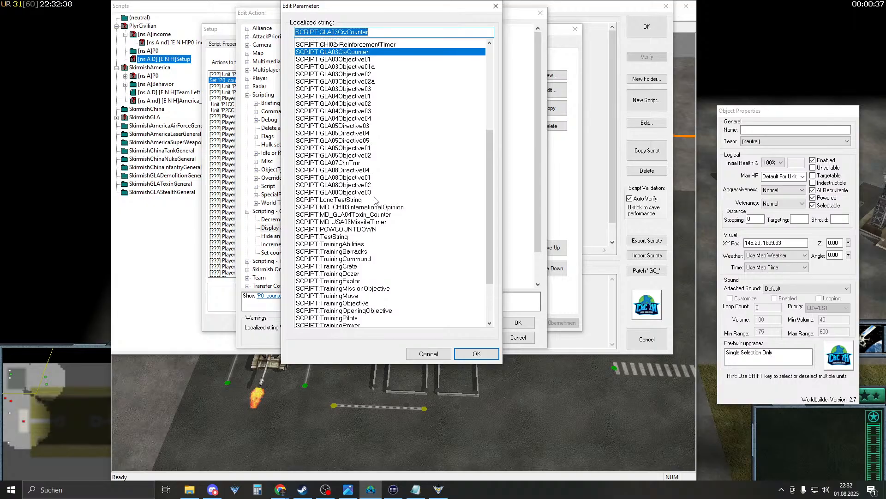
{"action": "scroll", "coordinate": [377, 201], "scroll_direction": "up", "scroll_amount": 3}
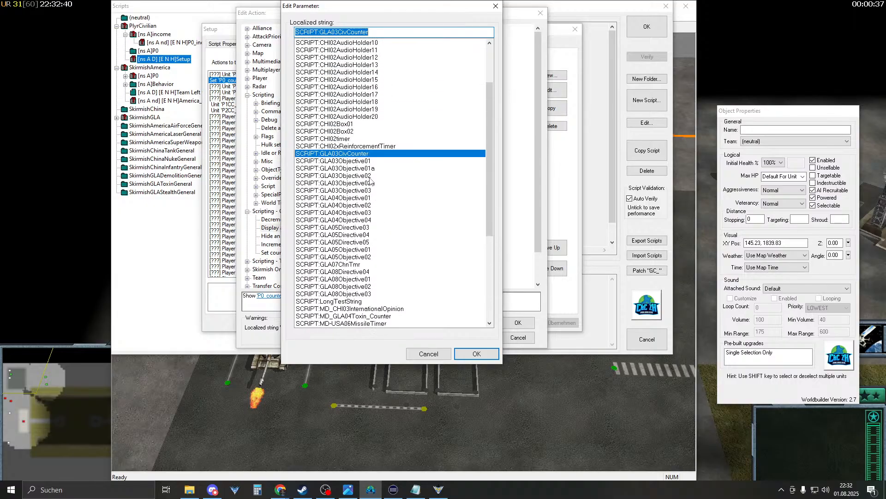
{"action": "scroll", "coordinate": [368, 172], "scroll_direction": "up", "scroll_amount": 3}
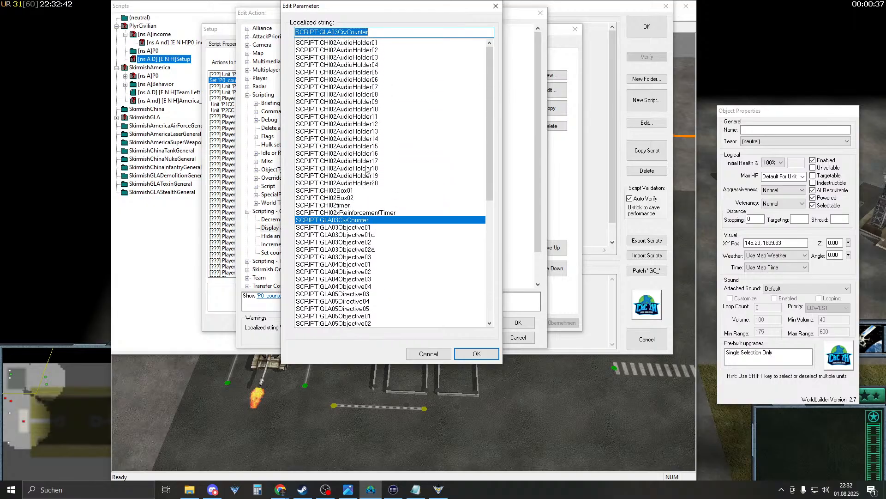
{"action": "scroll", "coordinate": [362, 179], "scroll_direction": "down", "scroll_amount": 1}
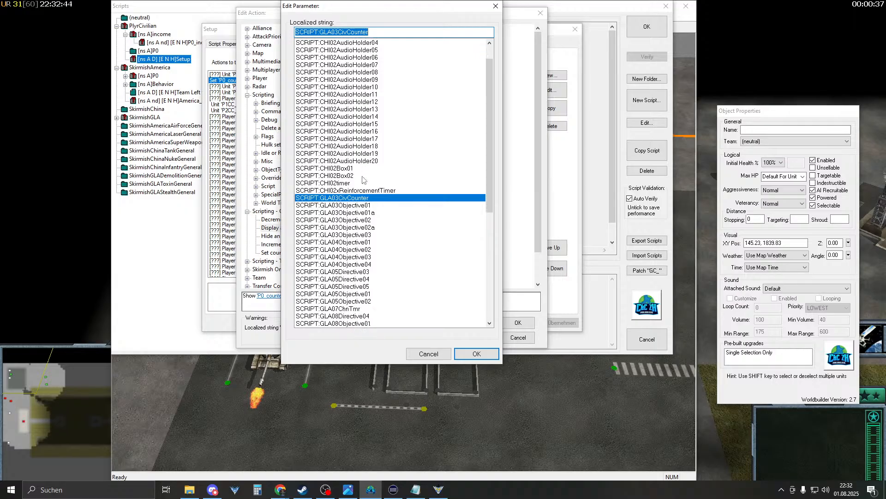
{"action": "scroll", "coordinate": [355, 187], "scroll_direction": "down", "scroll_amount": 4}
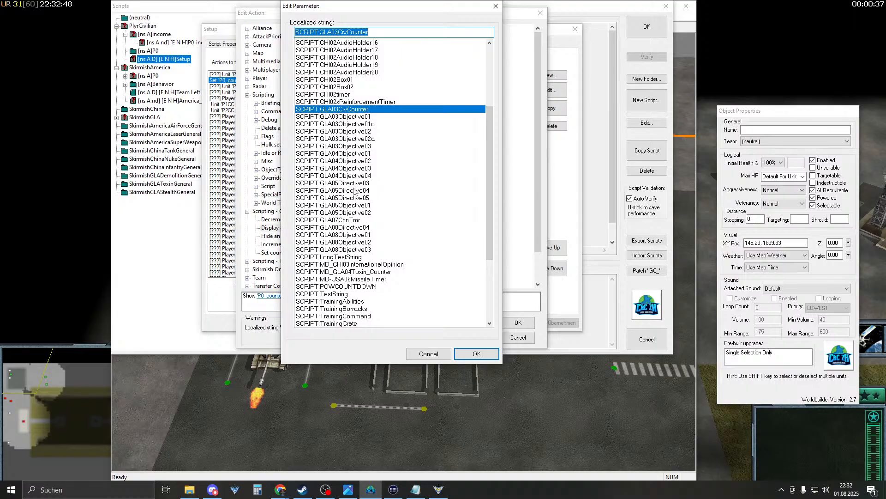
{"action": "scroll", "coordinate": [355, 192], "scroll_direction": "down", "scroll_amount": 3}
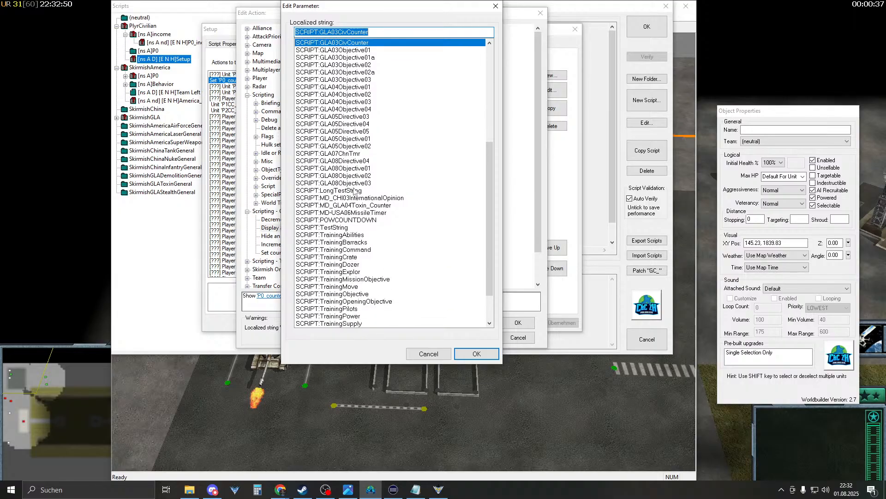
{"action": "left_click", "coordinate": [394, 206]}
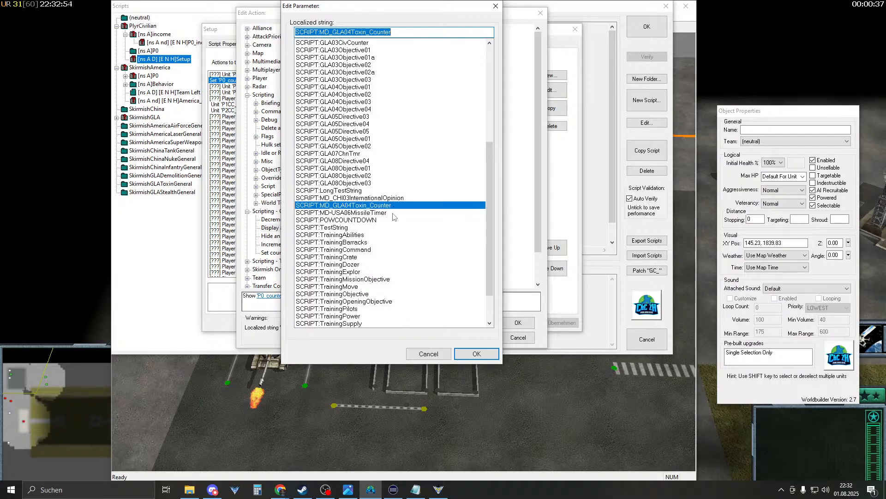
{"action": "scroll", "coordinate": [393, 217], "scroll_direction": "down", "scroll_amount": 2}
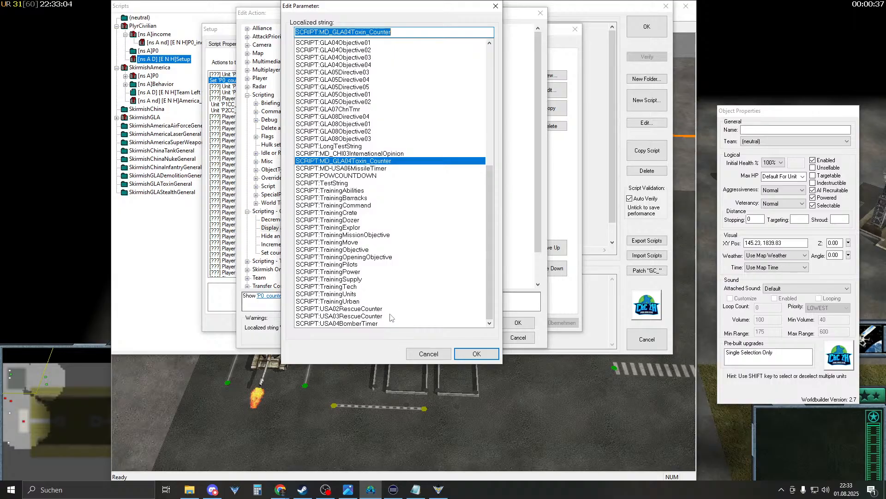
{"action": "left_click", "coordinate": [475, 353]}
- Confirm the display action, close Setup and the script list, and save the IncomeWars map
{"action": "left_click", "coordinate": [518, 322]}
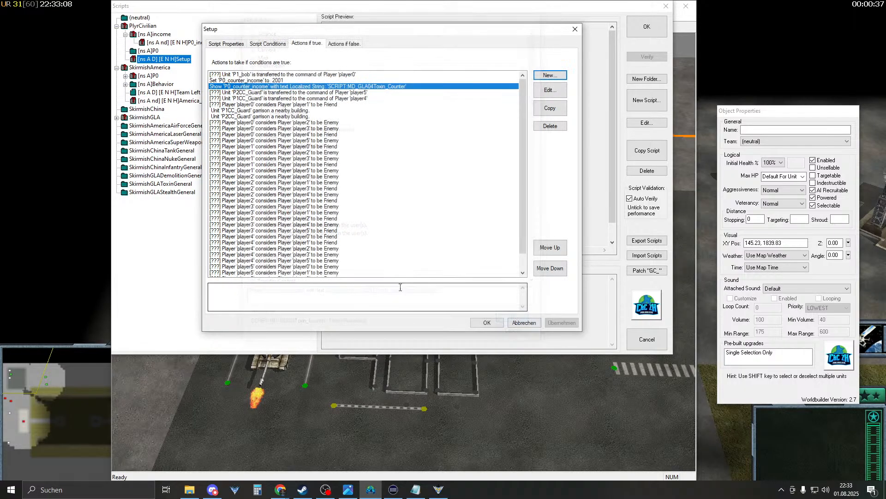
{"action": "left_click", "coordinate": [485, 323]}
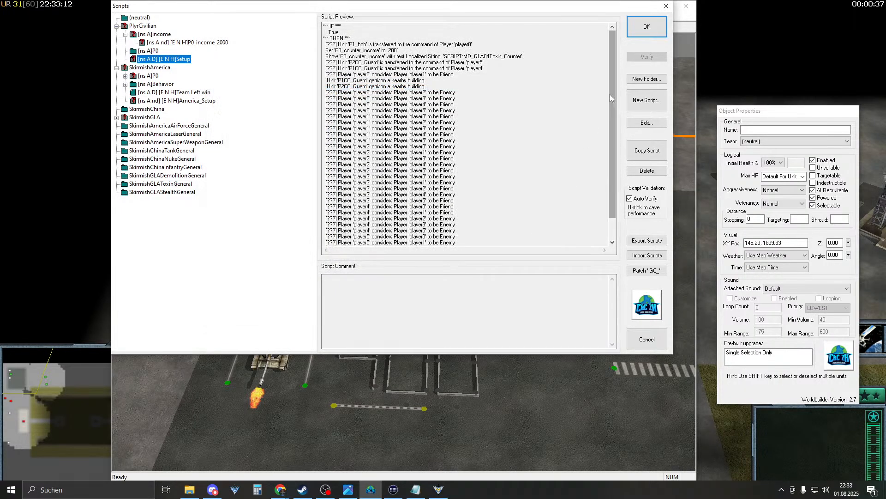
{"action": "left_click", "coordinate": [646, 27]}
{"action": "left_click", "coordinate": [141, 27]}
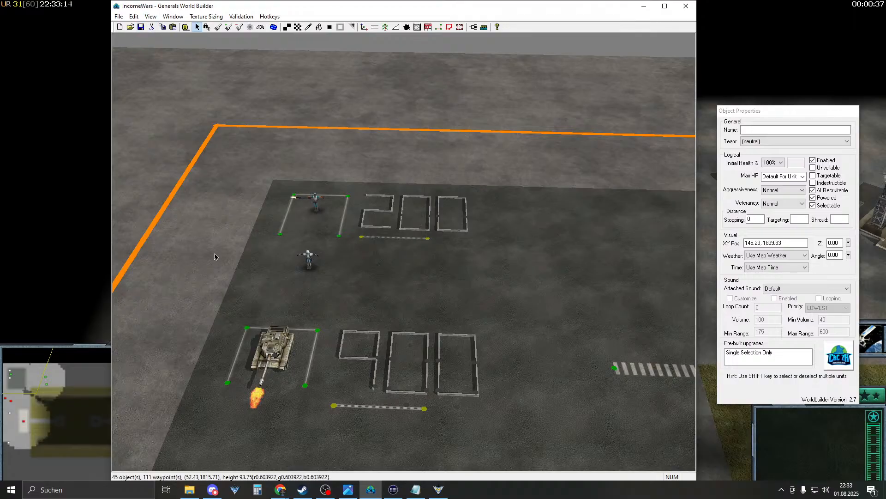
{"action": "left_click", "coordinate": [92, 298]}
- Restart the test match and send the soldier onto the 200 purchase pad
{"action": "left_click", "coordinate": [415, 259]}
{"action": "left_click", "coordinate": [406, 275]}
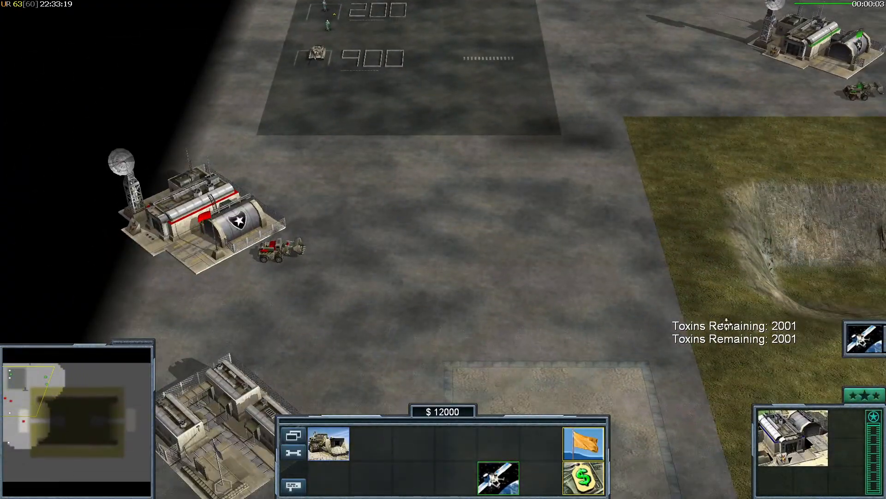
{"action": "left_click_drag", "start_coordinate": [731, 295], "coordinate": [801, 352]}
{"action": "right_click_drag", "start_coordinate": [554, 167], "coordinate": [375, 204]}
{"action": "left_click", "coordinate": [288, 191]}
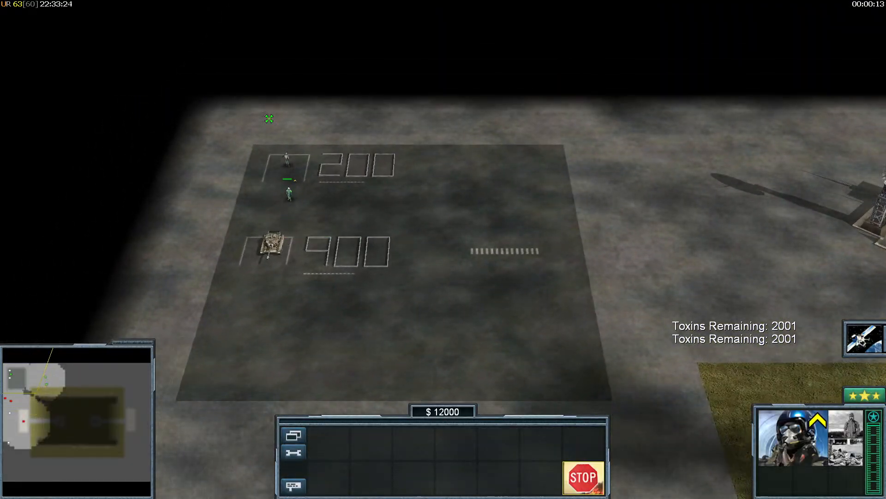
{"action": "left_click", "coordinate": [272, 119]}
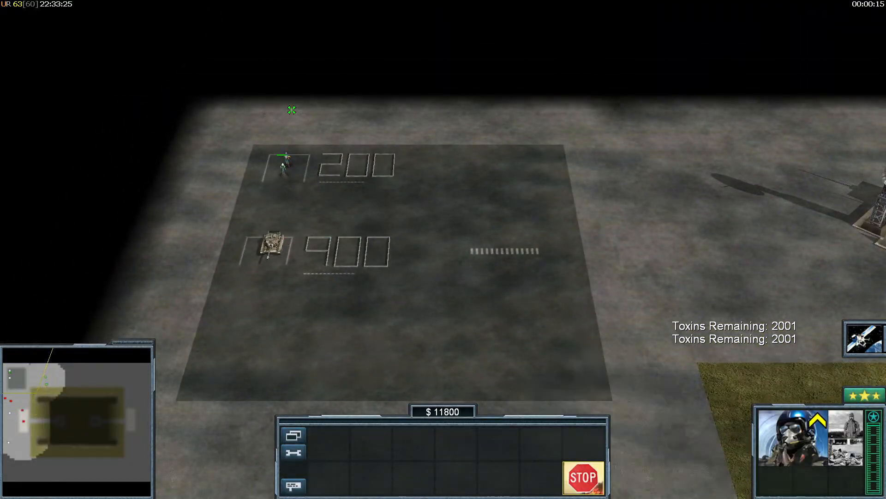
- Pan around the infantry pad and move the soldier off again, watching Toxins Remaining: 2001
{"action": "right_click_drag", "start_coordinate": [329, 119], "coordinate": [390, 207]}
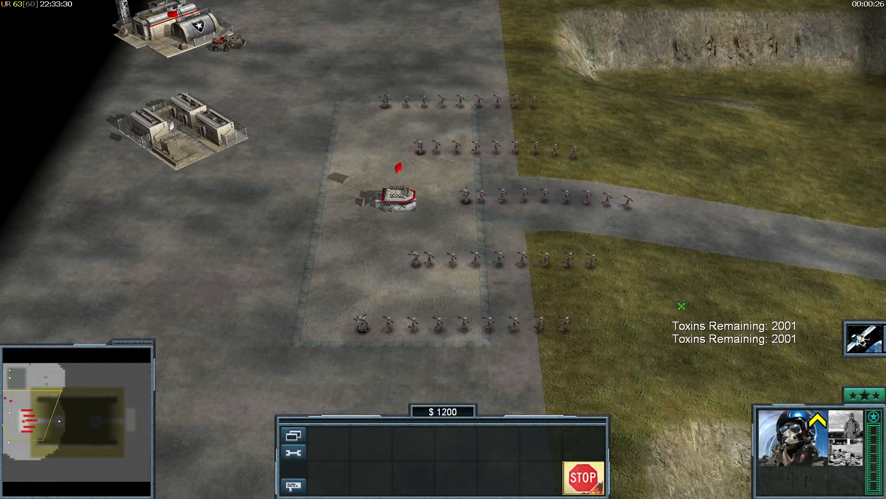
{"action": "right_click_drag", "start_coordinate": [451, 214], "coordinate": [517, 217]}
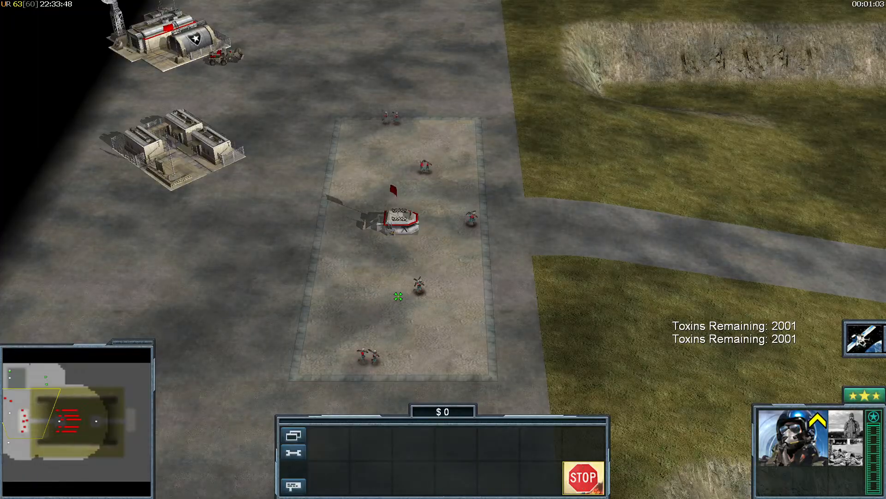
{"action": "right_click_drag", "start_coordinate": [463, 289], "coordinate": [504, 287]}
{"action": "right_click_drag", "start_coordinate": [368, 236], "coordinate": [547, 270]}
{"action": "right_click_drag", "start_coordinate": [479, 250], "coordinate": [627, 261]}
{"action": "right_click_drag", "start_coordinate": [519, 245], "coordinate": [335, 111]}
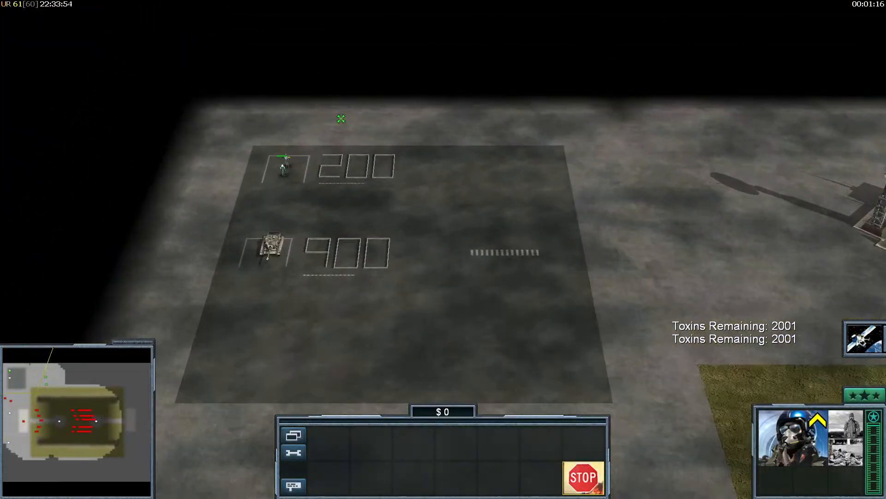
{"action": "left_click", "coordinate": [392, 235]}
{"action": "right_click", "coordinate": [334, 206]}
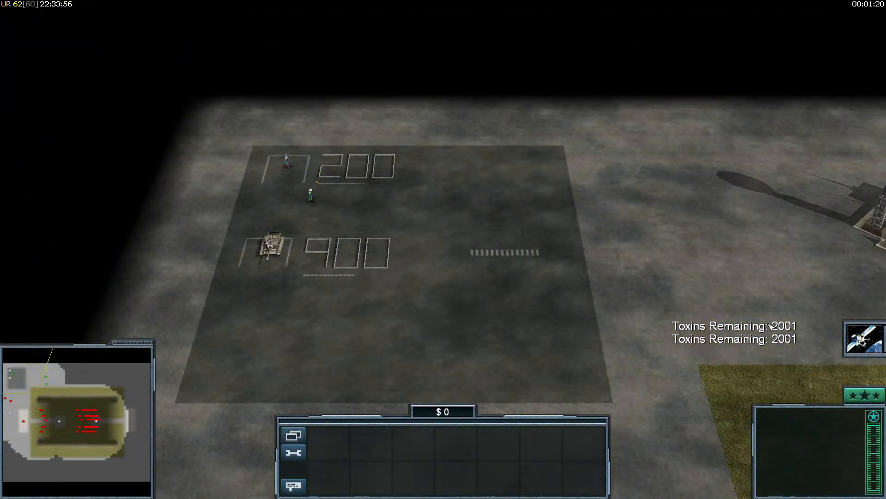
{"action": "left_click_drag", "start_coordinate": [649, 281], "coordinate": [774, 403]}
{"action": "left_click_drag", "start_coordinate": [627, 253], "coordinate": [829, 413]}
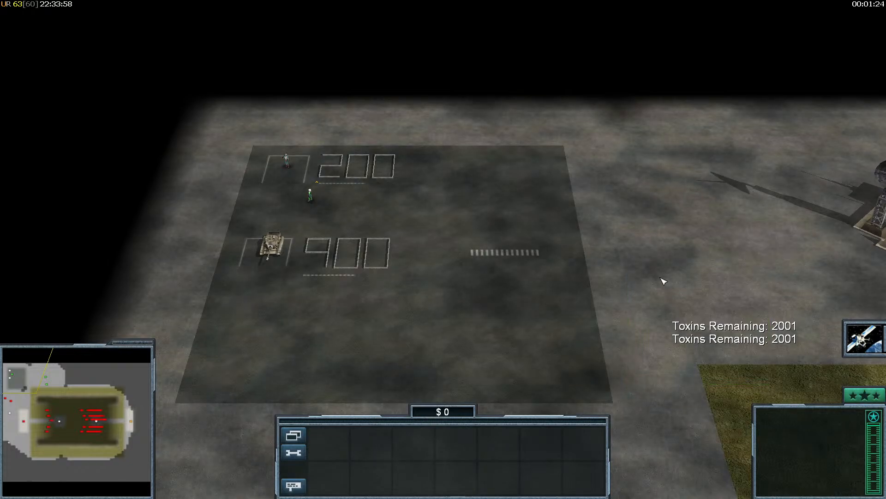
- Pause the game and return to World Builder's script list
{"action": "key", "text": "Escape"}
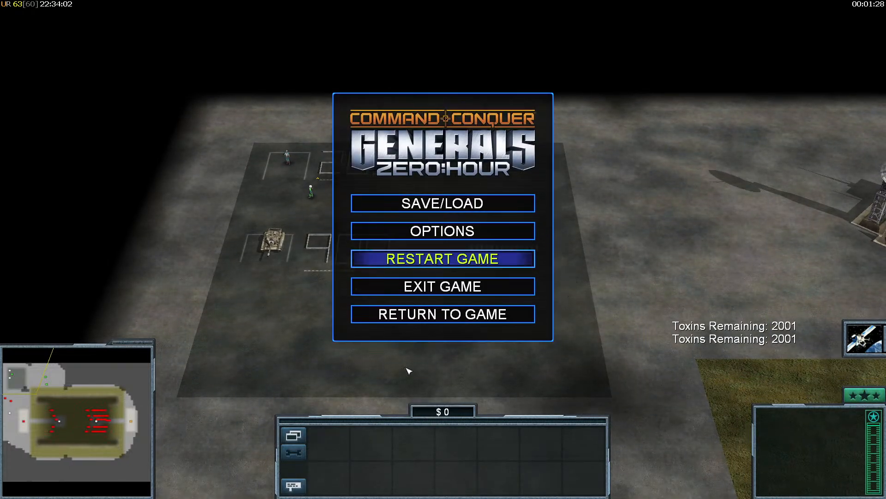
{"action": "key", "text": "super"}
{"action": "left_click", "coordinate": [374, 490]}
{"action": "left_click", "coordinate": [350, 489]}
{"action": "left_click", "coordinate": [369, 489]}
{"action": "mouse_move", "coordinate": [336, 133]}
{"action": "right_mouse_down"}
{"action": "mouse_move", "coordinate": [326, 259]}
{"action": "mouse_move", "coordinate": [327, 136]}
{"action": "right_mouse_up"}
{"action": "left_click", "coordinate": [474, 27]}
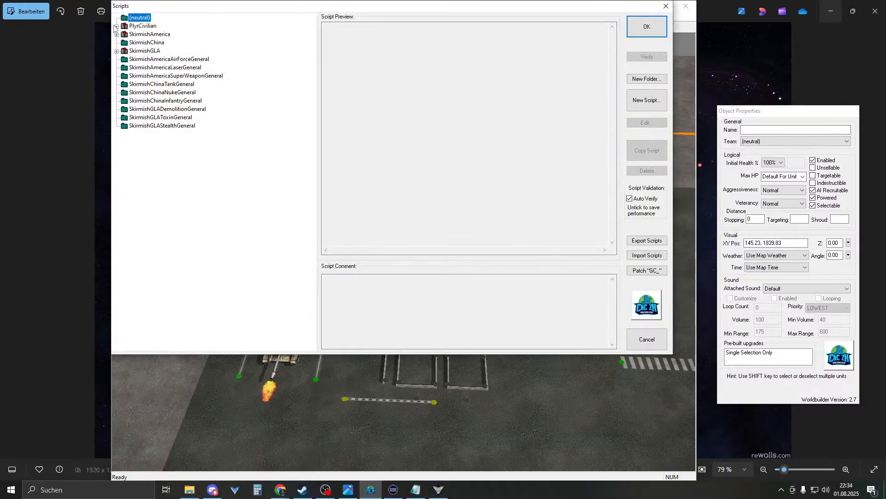
- Drag P0_income_2000 out of the income folder onto PlyrCivilian and delete the empty folder
{"action": "left_click", "coordinate": [117, 26]}
{"action": "left_click", "coordinate": [125, 35]}
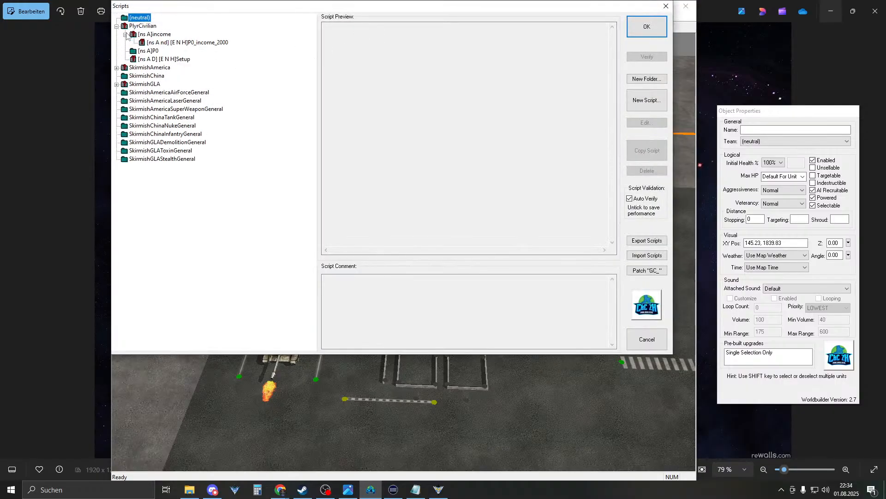
{"action": "left_click", "coordinate": [164, 42]}
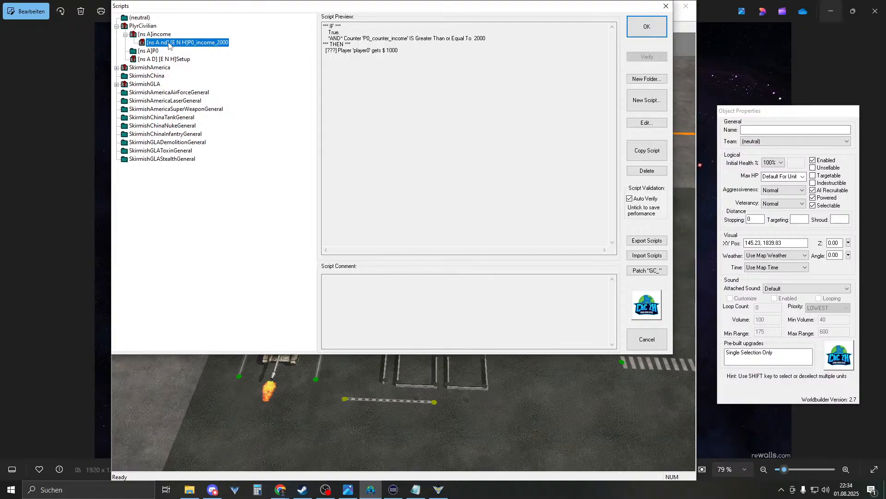
{"action": "left_click_drag", "start_coordinate": [167, 43], "coordinate": [143, 26]}
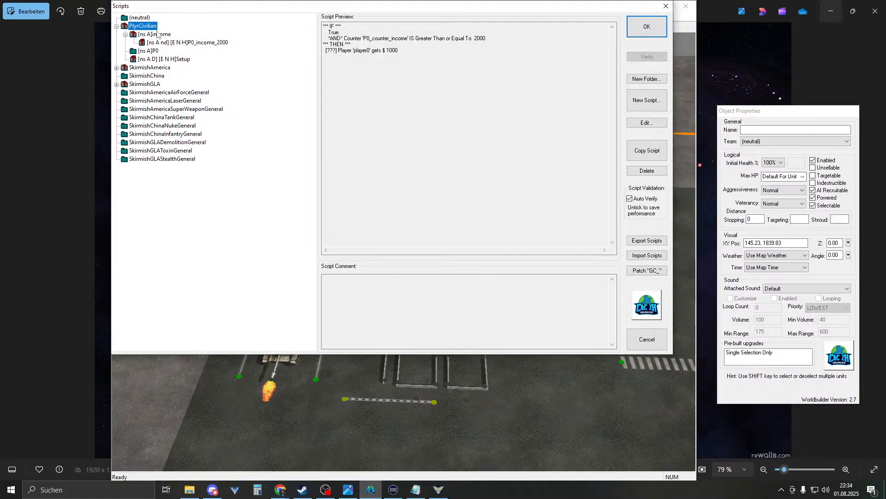
{"action": "left_click", "coordinate": [157, 35]}
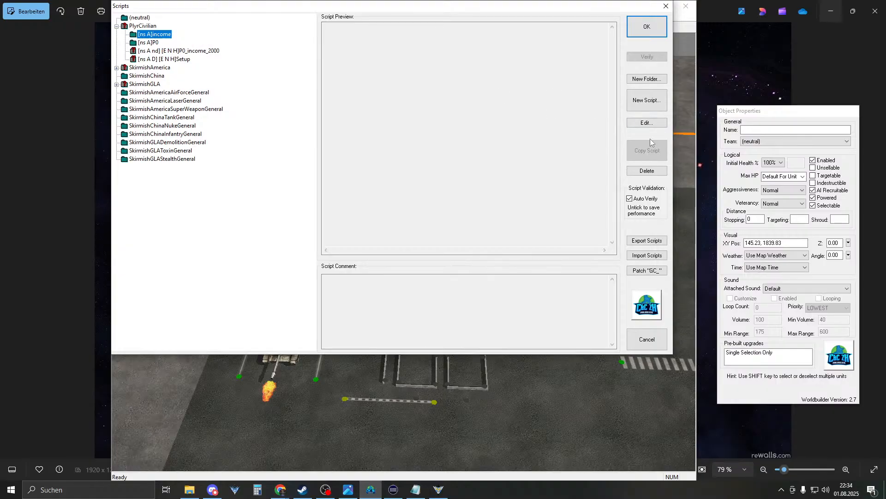
{"action": "left_click", "coordinate": [647, 171]}
{"action": "left_click", "coordinate": [181, 43]}
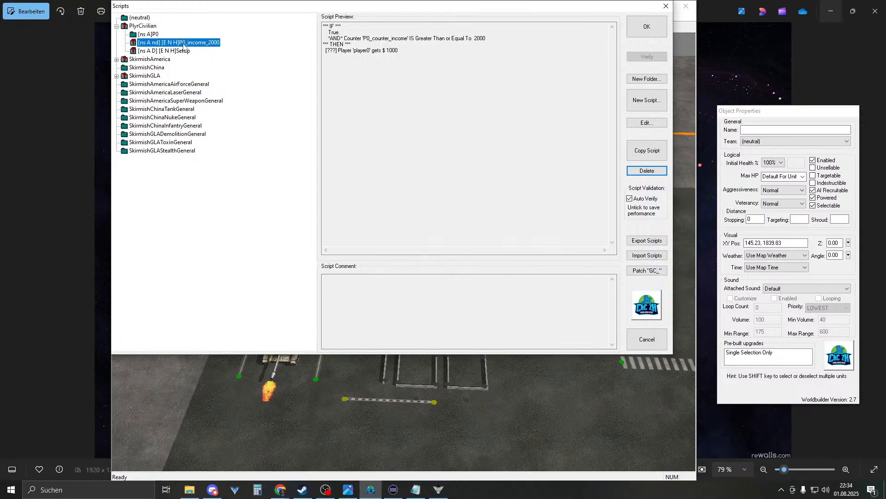
{"action": "double_click", "coordinate": [183, 42]}
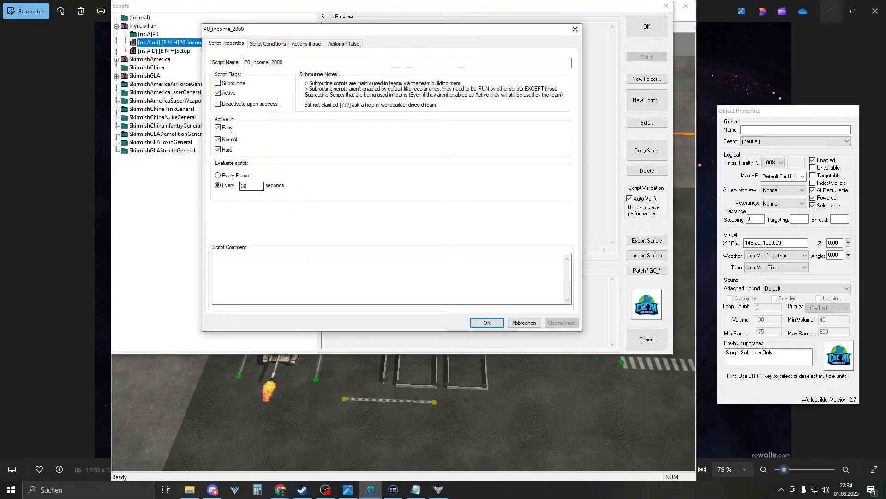
{"action": "left_click", "coordinate": [252, 44]}
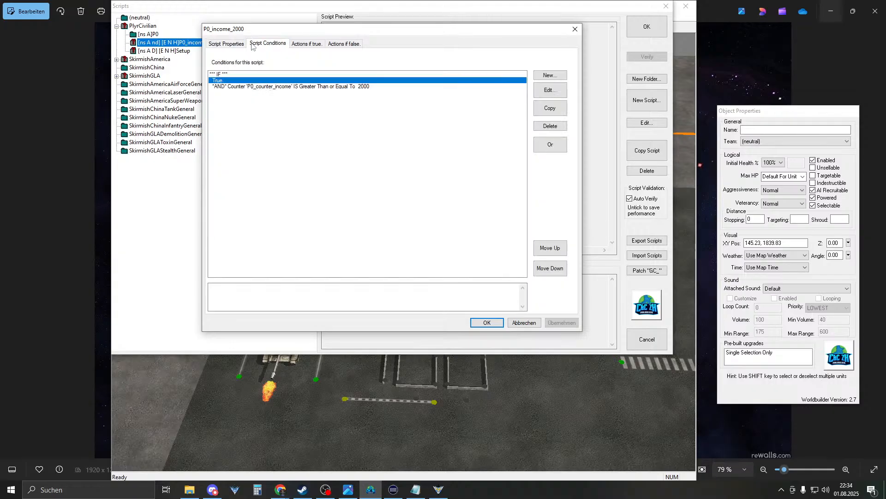
{"action": "left_click", "coordinate": [235, 88]}
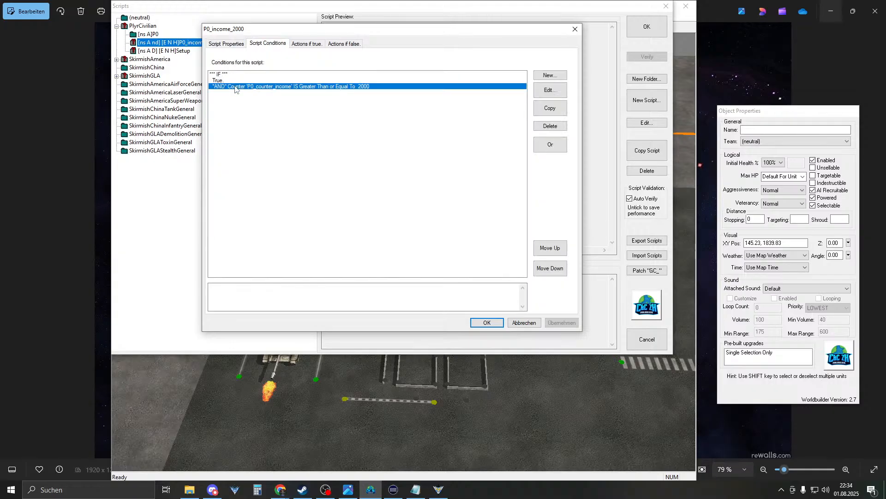
{"action": "left_click", "coordinate": [238, 81]}
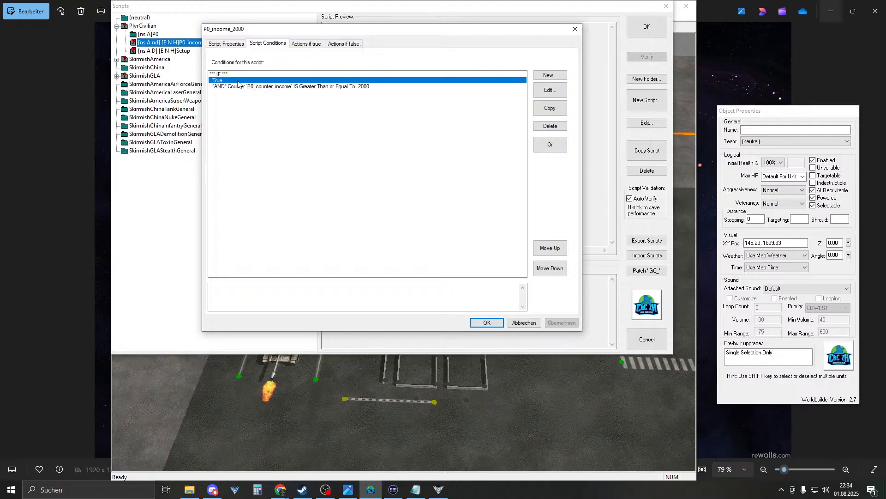
{"action": "left_click", "coordinate": [239, 87]}
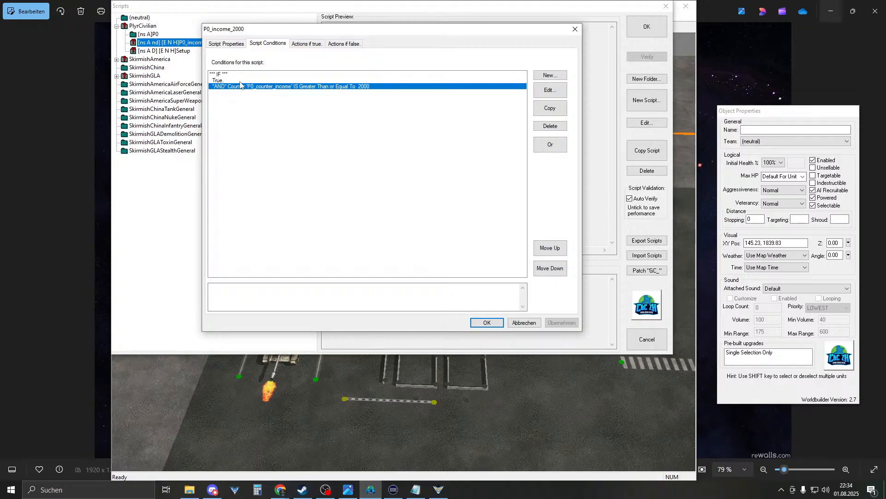
{"action": "left_click", "coordinate": [241, 80]}
{"action": "left_click", "coordinate": [241, 88]}
{"action": "left_click", "coordinate": [241, 81]}
{"action": "left_click", "coordinate": [241, 88]}
{"action": "left_click", "coordinate": [306, 44]}
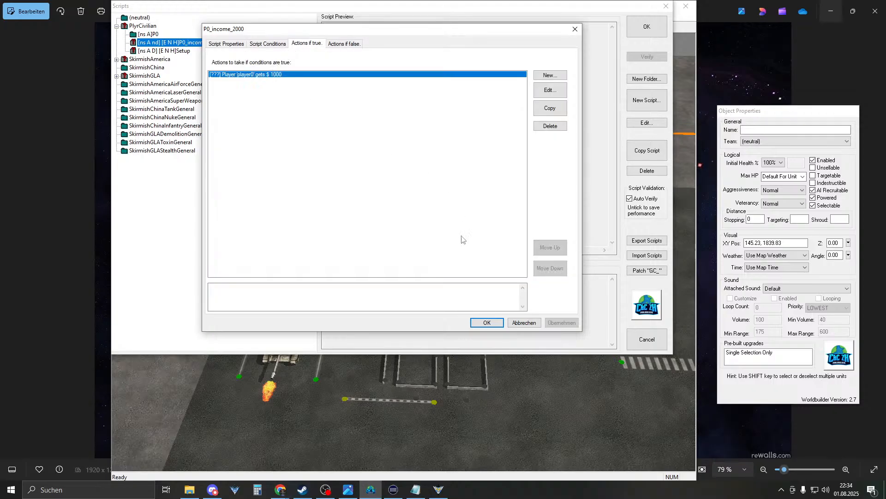
{"action": "left_click", "coordinate": [487, 323]}
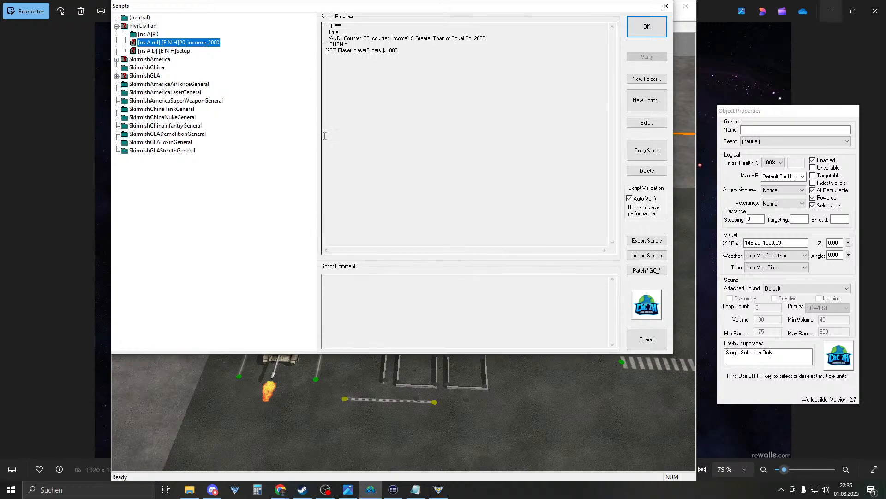
- Open P0_Purchase_Ranger a under SkirmishAmerica > P0 and view its actions if true
{"action": "left_click", "coordinate": [117, 59]}
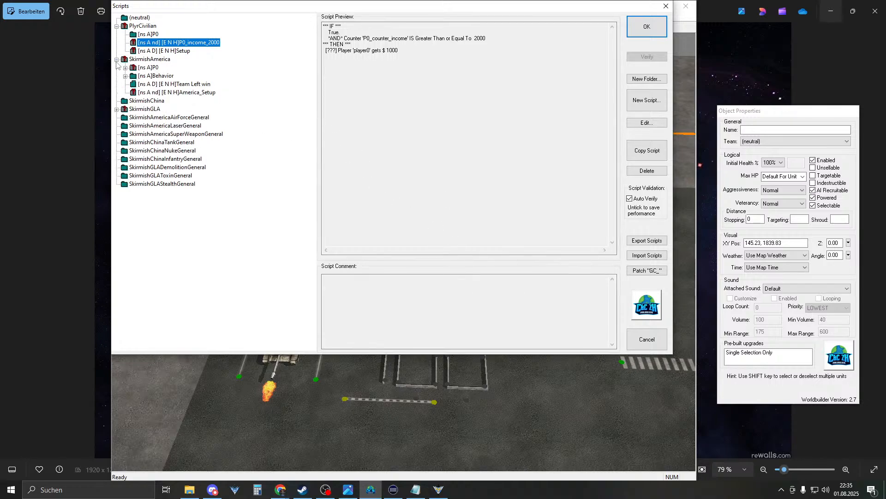
{"action": "left_click", "coordinate": [126, 68]}
{"action": "double_click", "coordinate": [212, 76]}
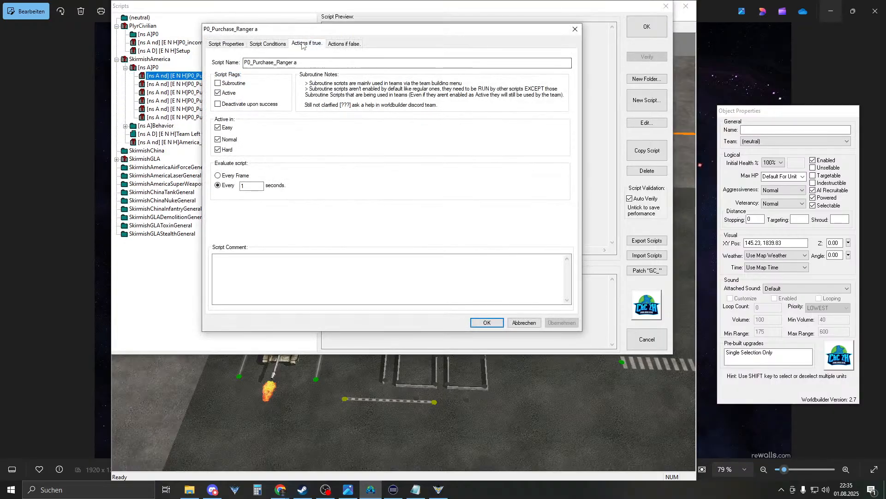
{"action": "left_click", "coordinate": [302, 44]}
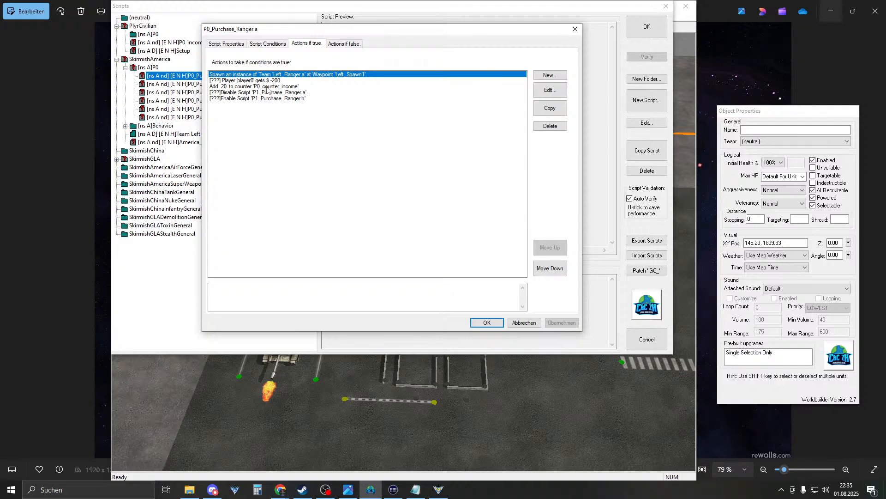
- Change the Add 20 action to set P0_counter_income to 3500, then close the scripts
{"action": "double_click", "coordinate": [242, 87]}
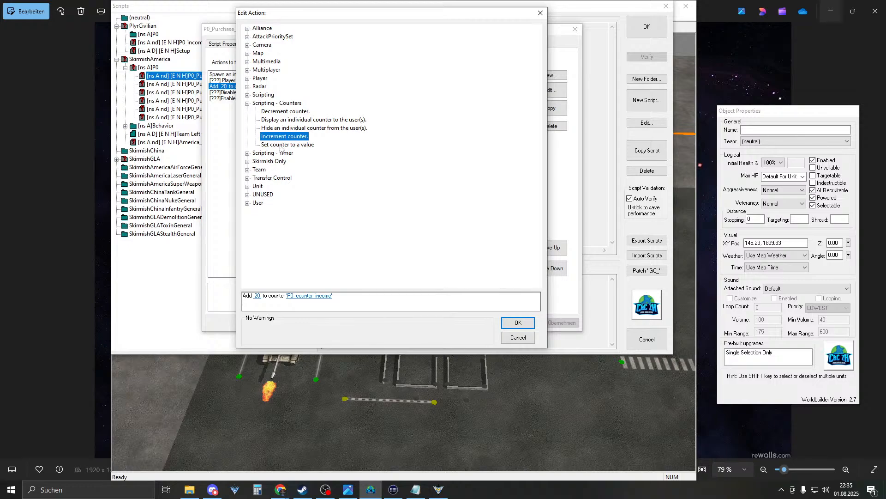
{"action": "left_click", "coordinate": [257, 296]}
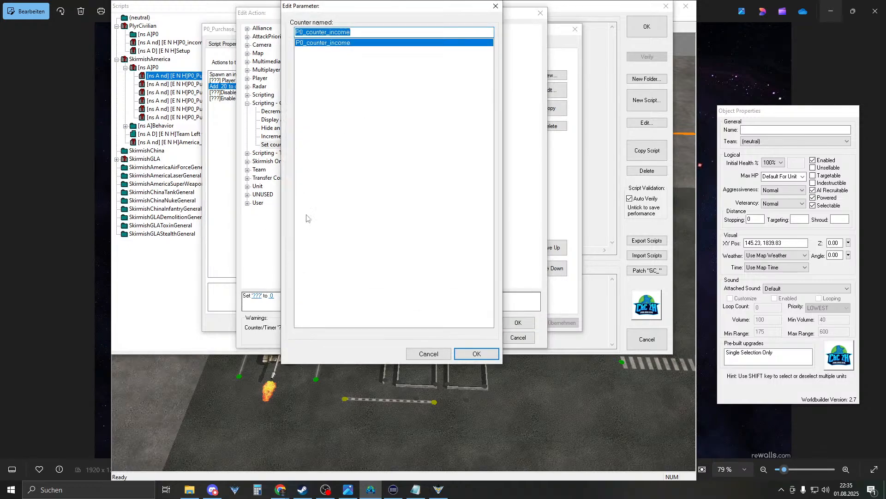
{"action": "left_click", "coordinate": [475, 353]}
{"action": "left_click", "coordinate": [303, 296]}
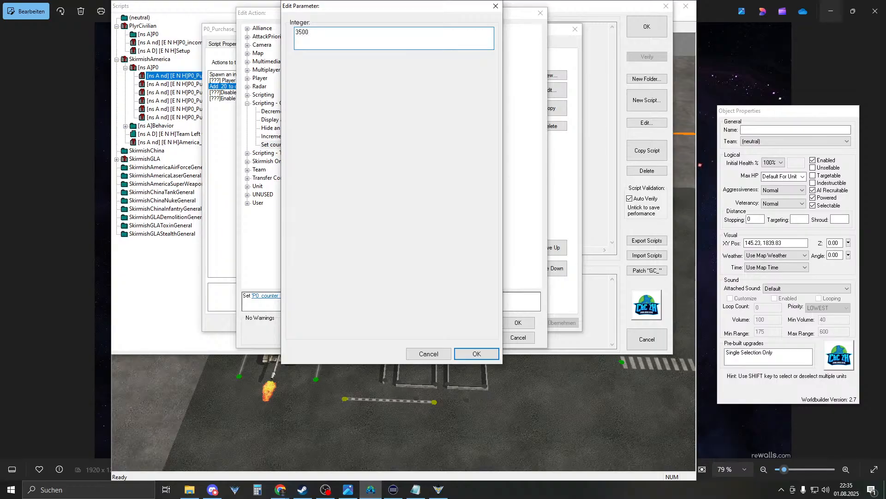
{"action": "key", "text": "Return"}
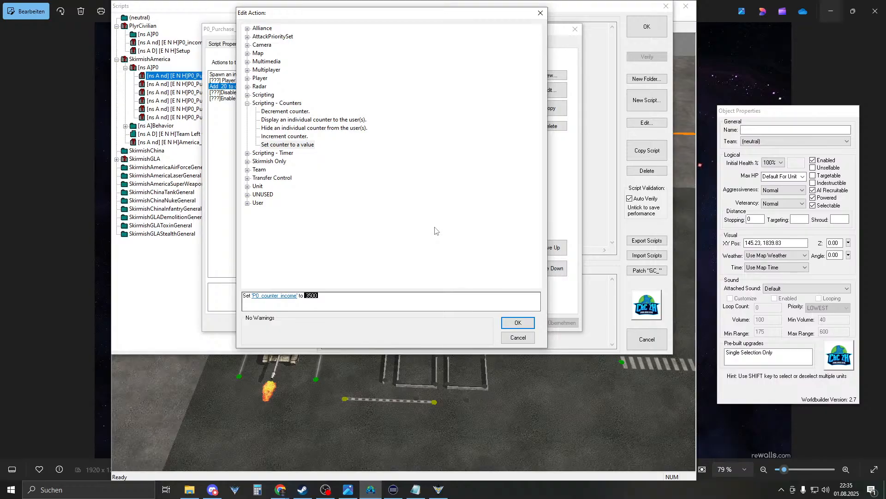
{"action": "left_click", "coordinate": [516, 323]}
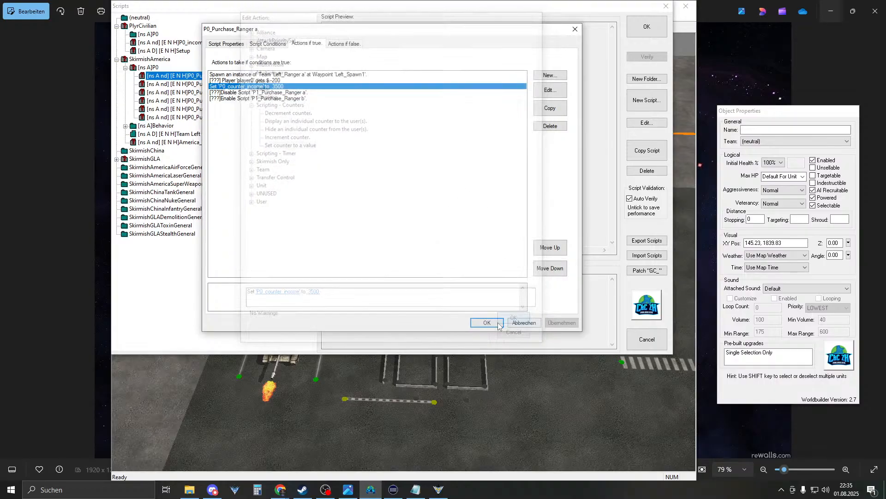
{"action": "left_click", "coordinate": [484, 323]}
{"action": "left_click", "coordinate": [647, 27]}
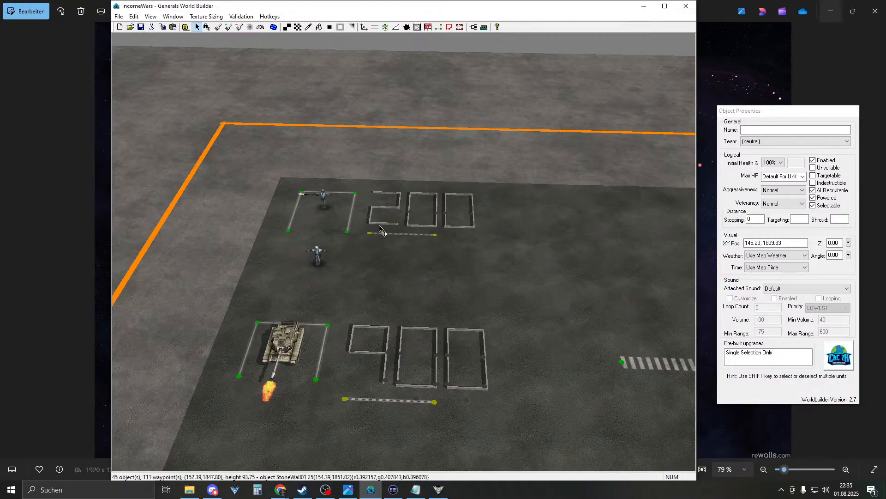
- Restart the test match and walk the pilot onto and off the 200 marker
{"action": "left_click", "coordinate": [431, 493]}
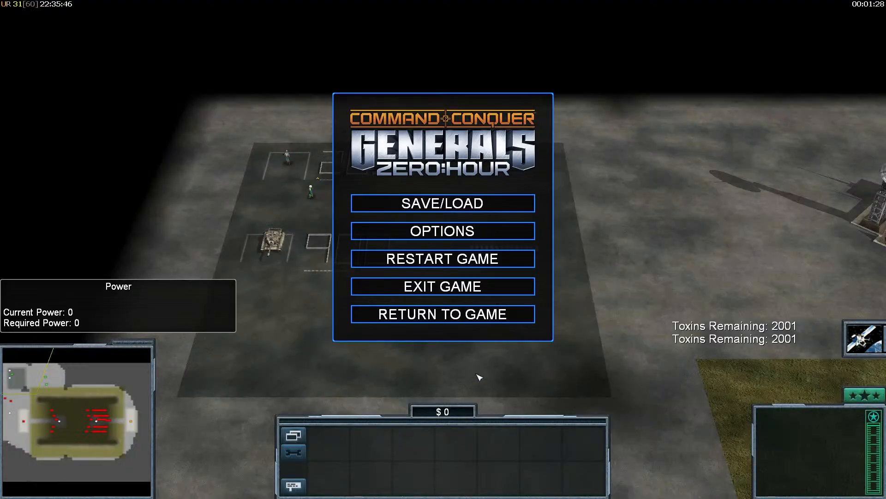
{"action": "left_click", "coordinate": [443, 260]}
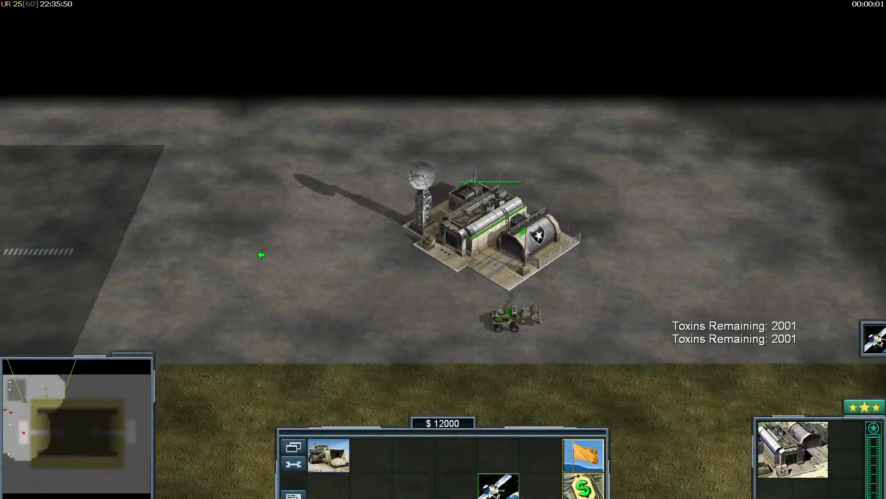
{"action": "right_click_drag", "start_coordinate": [261, 254], "coordinate": [231, 255]}
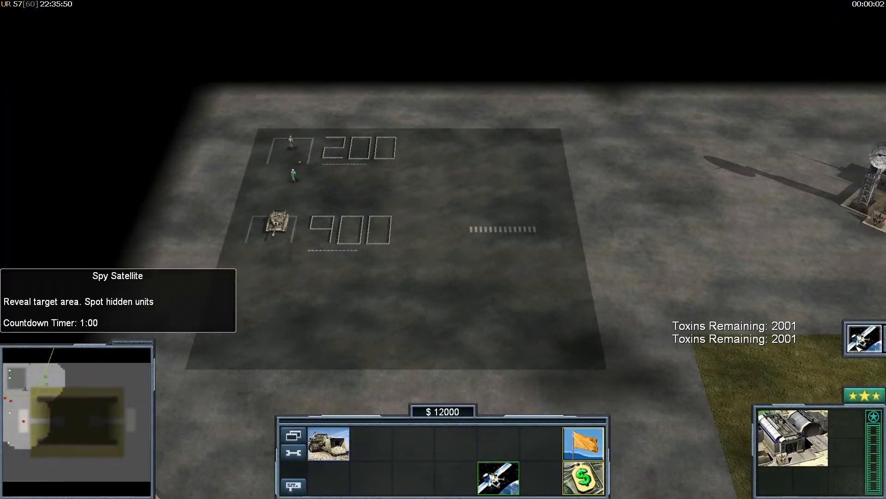
{"action": "right_click", "coordinate": [724, 310]}
{"action": "left_click", "coordinate": [293, 174]}
{"action": "left_click", "coordinate": [289, 92]}
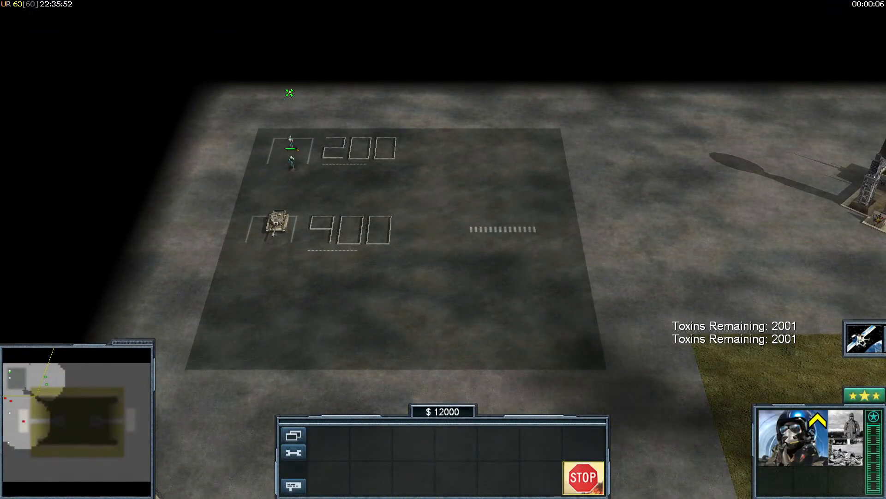
{"action": "right_click", "coordinate": [290, 93]}
{"action": "mouse_move", "coordinate": [290, 93]}
{"action": "right_mouse_down"}
{"action": "mouse_move", "coordinate": [335, 280]}
{"action": "mouse_move", "coordinate": [346, 283]}
{"action": "right_mouse_up"}
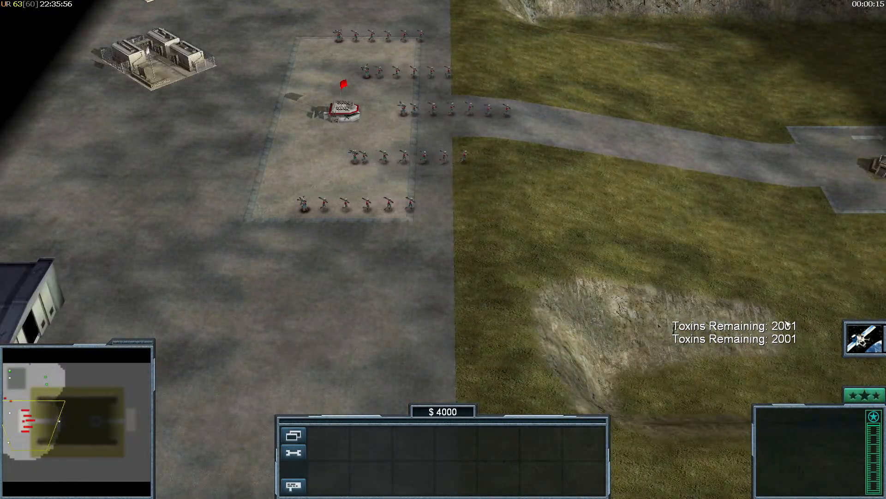
{"action": "right_click_drag", "start_coordinate": [531, 279], "coordinate": [481, 228]}
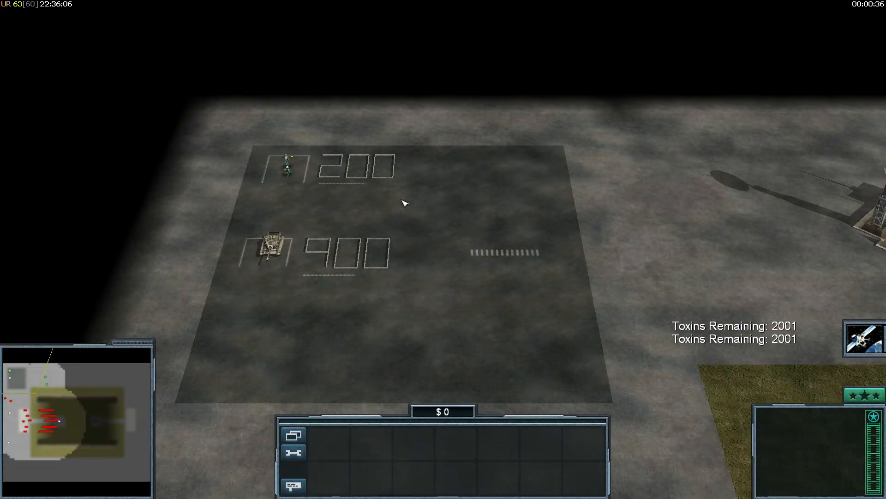
{"action": "left_click_drag", "start_coordinate": [218, 253], "coordinate": [354, 124]}
{"action": "left_click", "coordinate": [380, 199]}
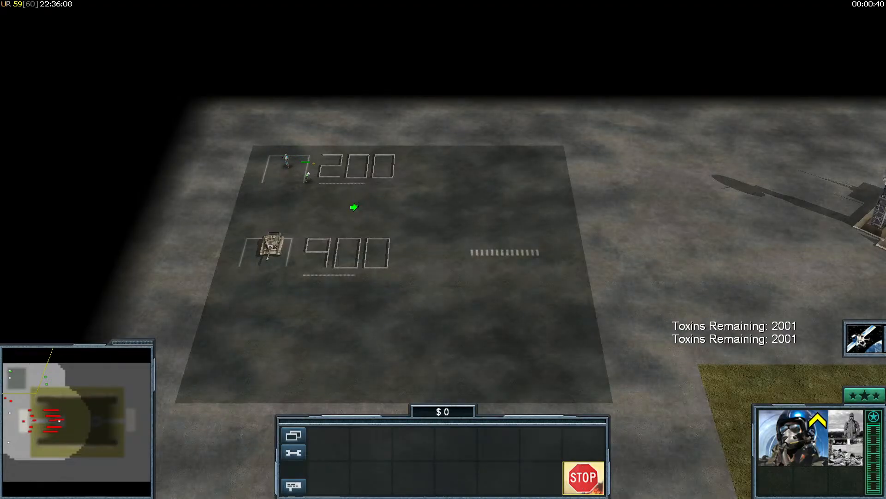
{"action": "left_click", "coordinate": [255, 145]}
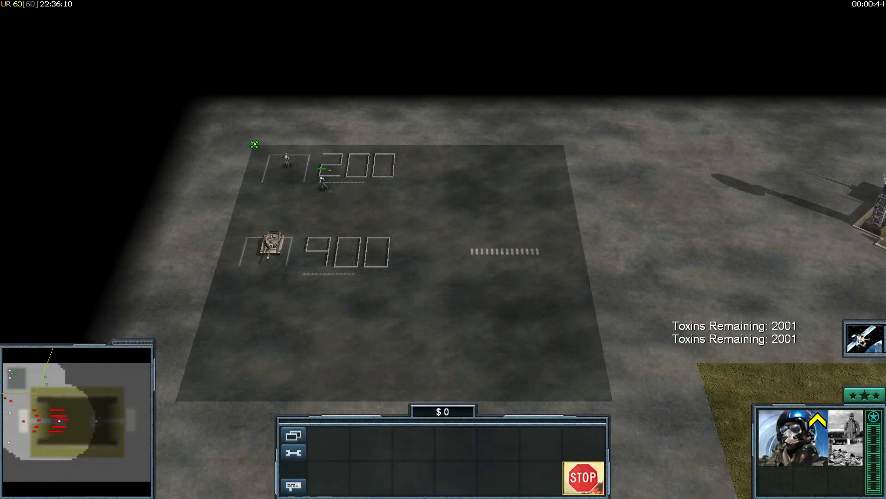
{"action": "left_click", "coordinate": [382, 222]}
{"action": "right_click", "coordinate": [384, 225]}
{"action": "right_click_drag", "start_coordinate": [383, 225], "coordinate": [240, 115]}
- Resume the match and select the infantry and barracks while funds climb to $2000
{"action": "key", "text": "Escape"}
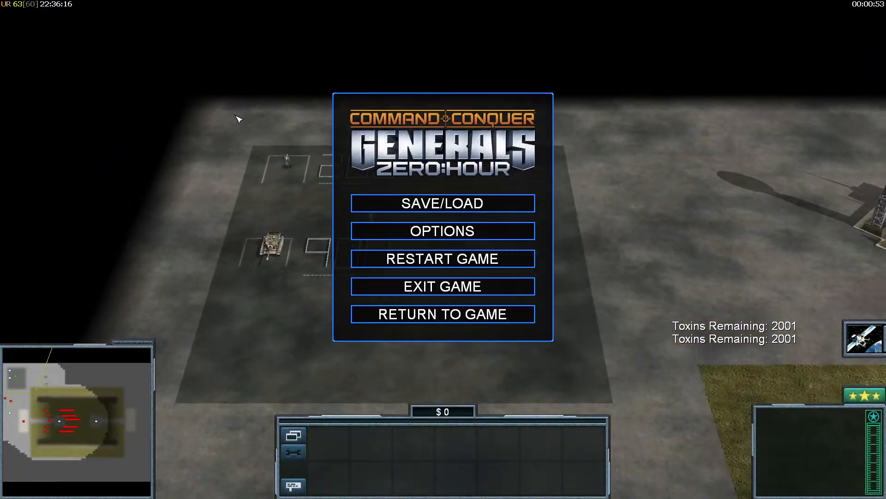
{"action": "key", "text": "super"}
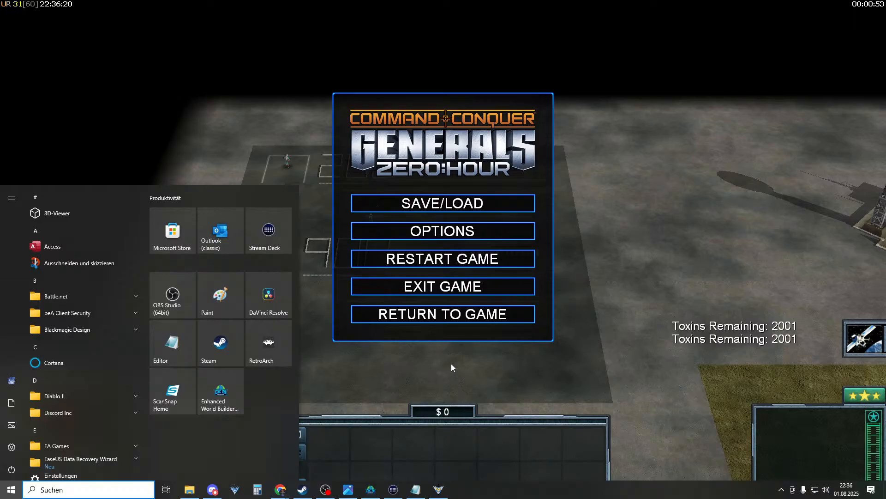
{"action": "left_click", "coordinate": [442, 316]}
{"action": "right_click_drag", "start_coordinate": [471, 380], "coordinate": [813, 355]}
{"action": "left_click_drag", "start_coordinate": [654, 271], "coordinate": [765, 360]}
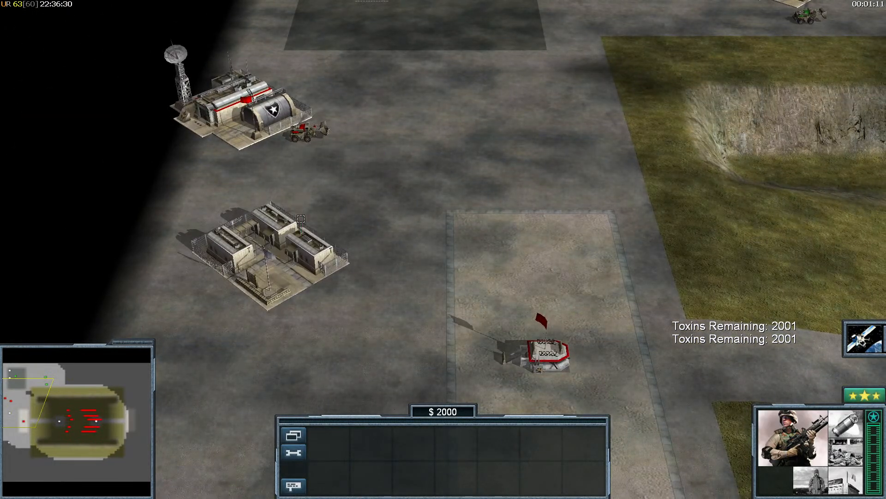
{"action": "left_click", "coordinate": [273, 265]}
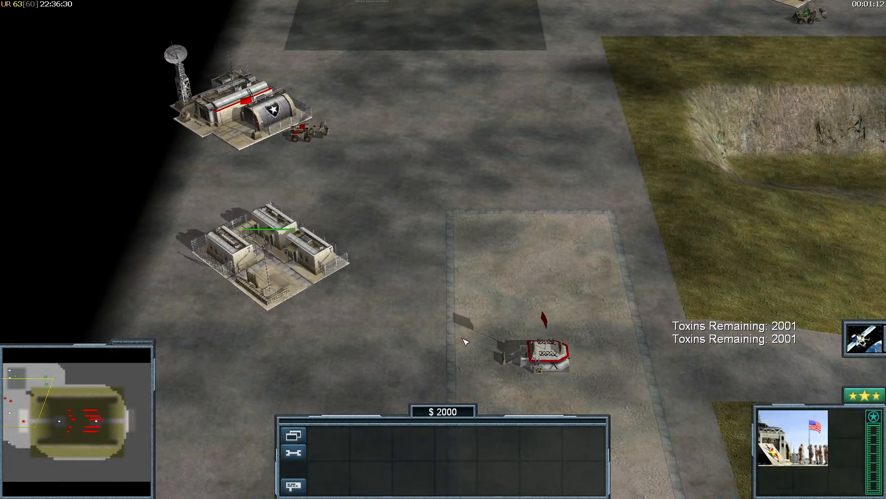
{"action": "right_click", "coordinate": [470, 324]}
{"action": "right_click_drag", "start_coordinate": [470, 323], "coordinate": [420, 154]}
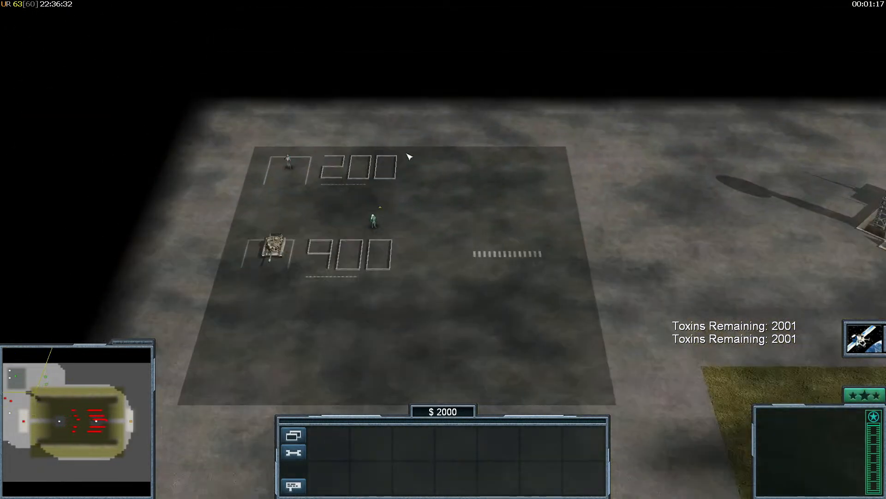
- Exit the match through the game menu and leave the score screen
{"action": "left_click", "coordinate": [294, 435]}
{"action": "left_click", "coordinate": [425, 343]}
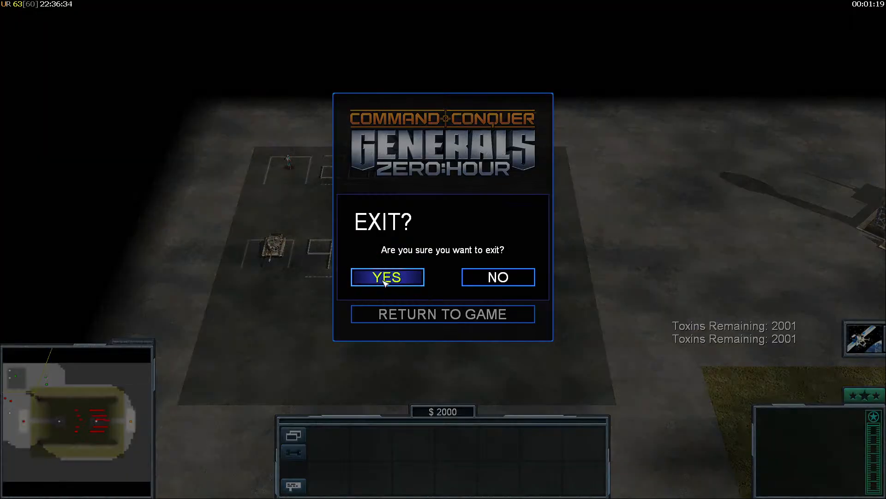
{"action": "left_click", "coordinate": [387, 277]}
{"action": "left_click", "coordinate": [756, 474]}
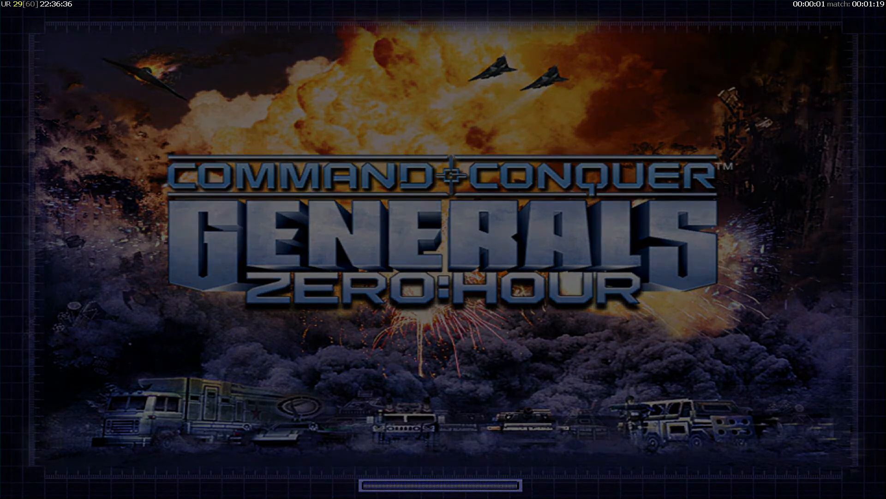
- Set player slot 5 to Open and start the IncomeWars skirmish
{"action": "left_click", "coordinate": [112, 181]}
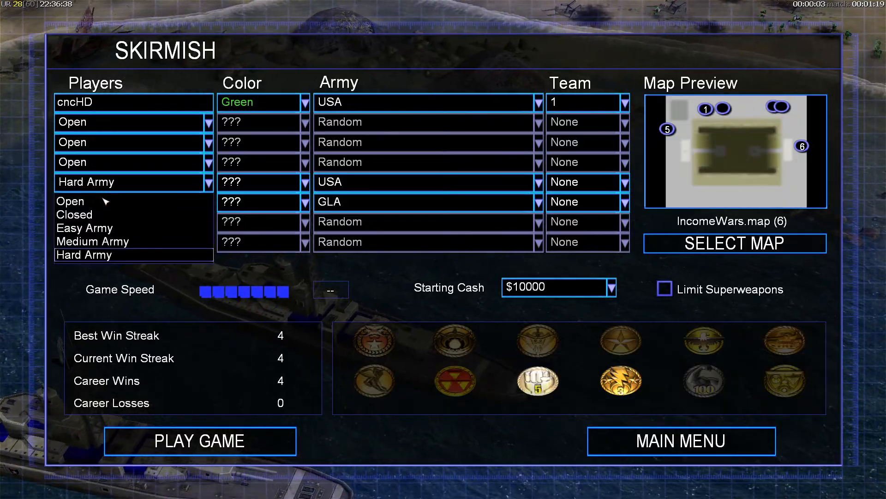
{"action": "left_click", "coordinate": [105, 202]}
{"action": "left_click", "coordinate": [233, 440]}
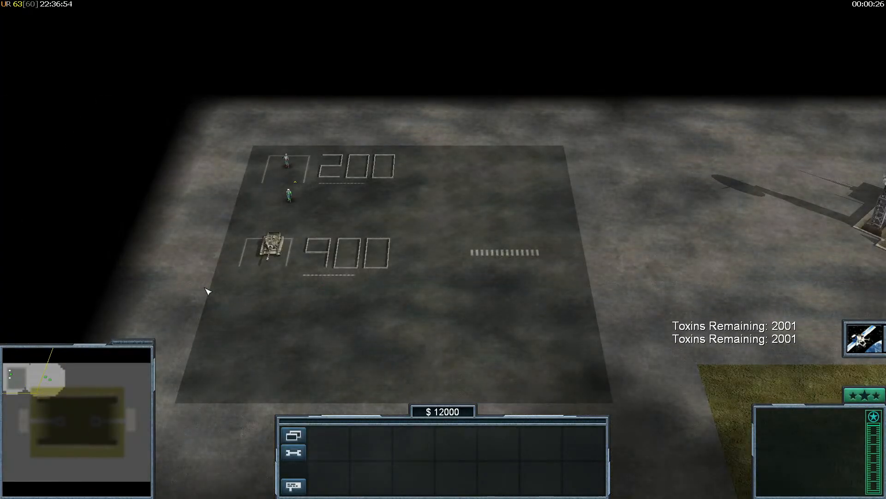
- Select the tank as funds reach $13000, then exit the match and score screen
{"action": "left_click", "coordinate": [261, 247]}
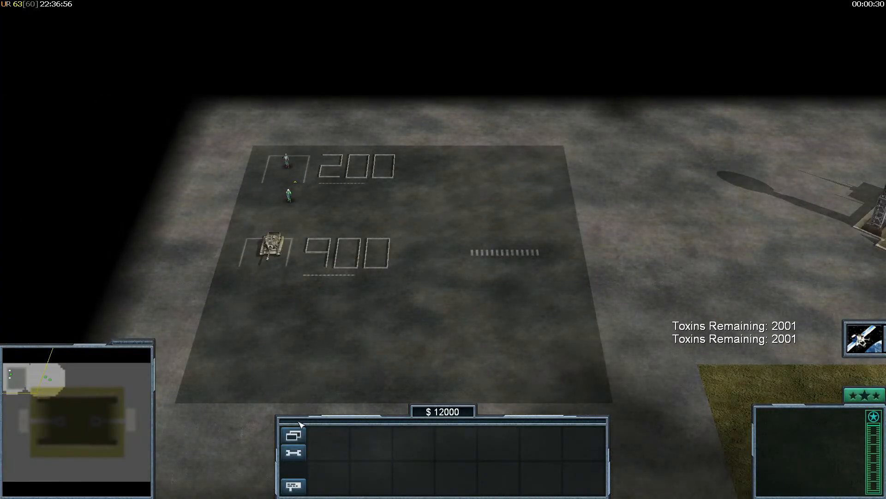
{"action": "key", "text": "Escape"}
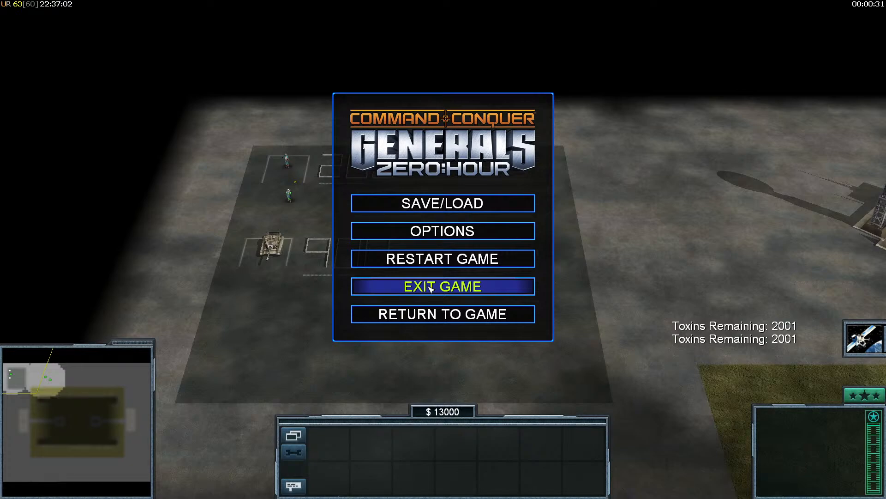
{"action": "left_click", "coordinate": [431, 288]}
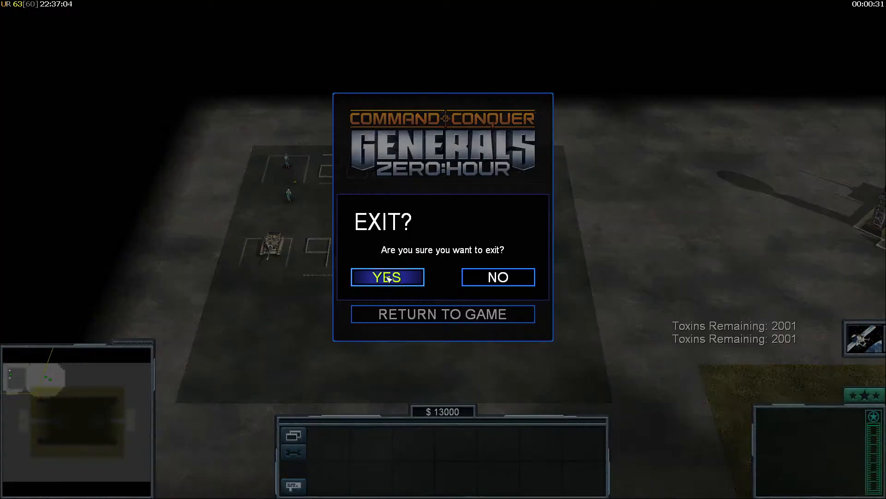
{"action": "left_click", "coordinate": [388, 278]}
{"action": "left_click", "coordinate": [736, 475]}
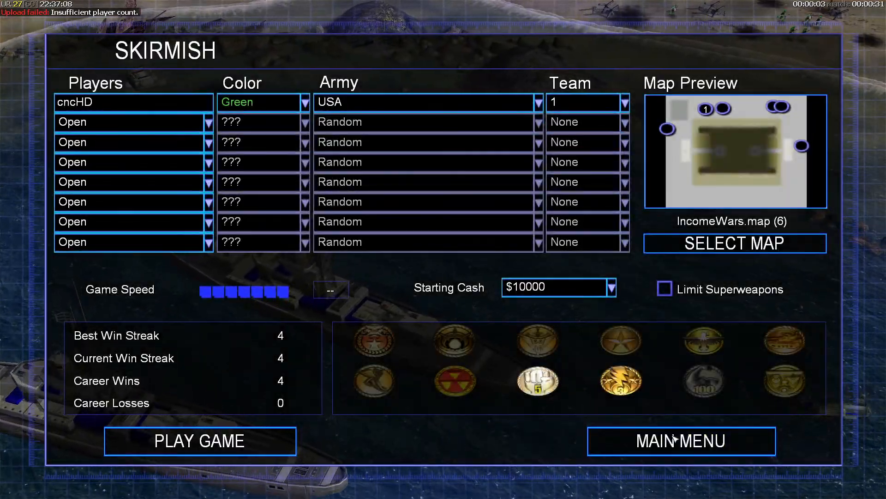
{"action": "left_click", "coordinate": [667, 429]}
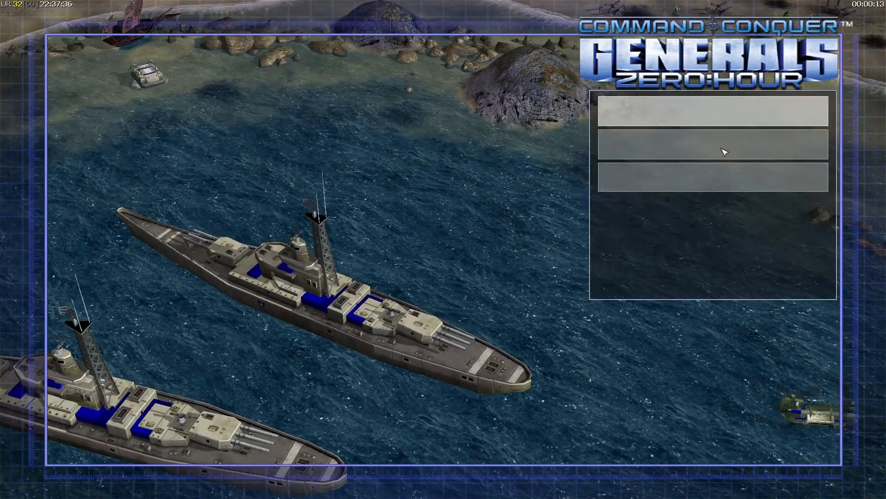
{"action": "left_click", "coordinate": [714, 112]}
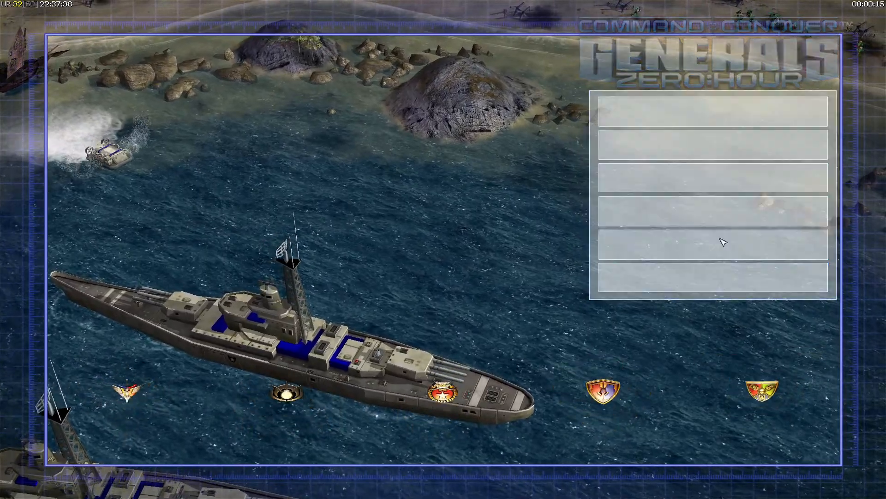
{"action": "left_click", "coordinate": [723, 242]}
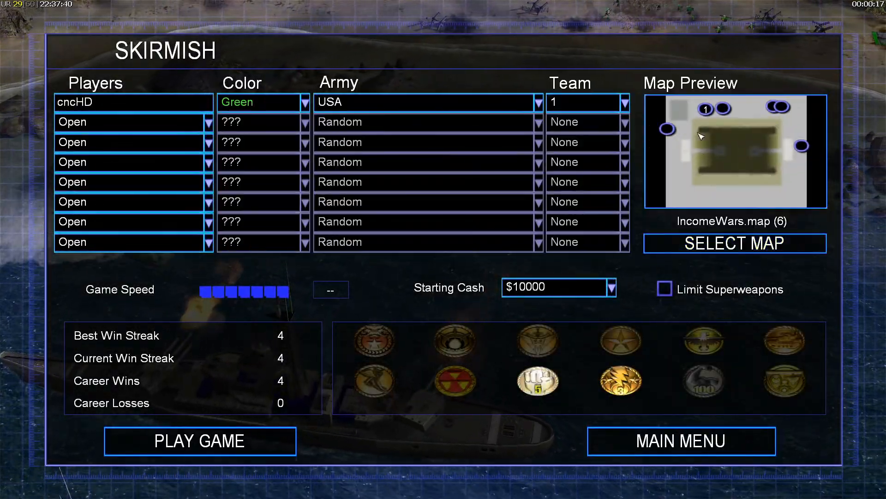
{"action": "left_click", "coordinate": [205, 440]}
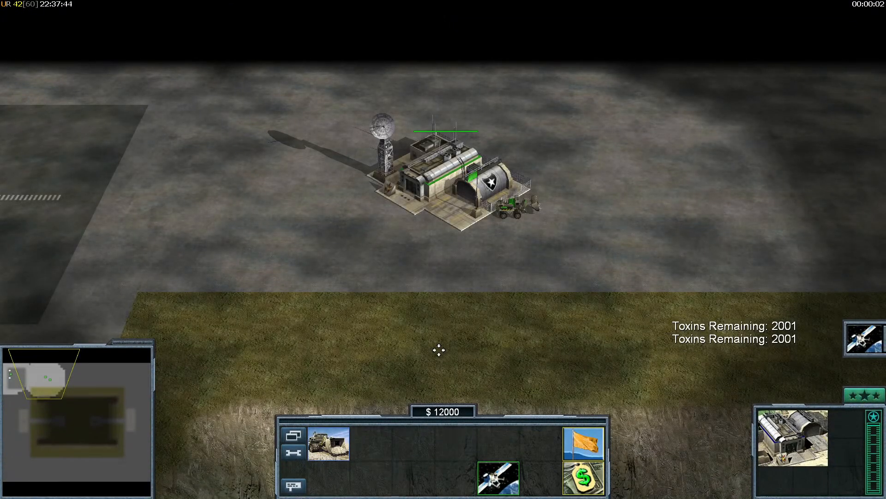
{"action": "right_click_drag", "start_coordinate": [439, 350], "coordinate": [1, 256]}
{"action": "key", "text": "q"}
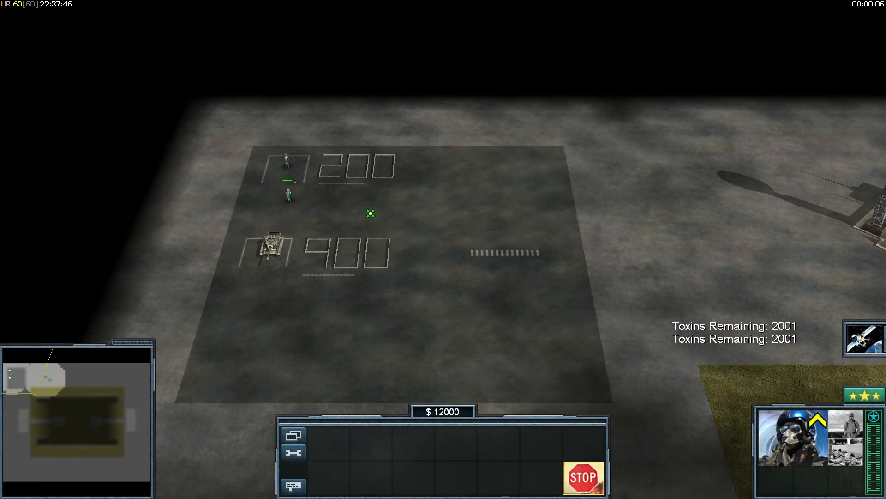
{"action": "right_click", "coordinate": [390, 186]}
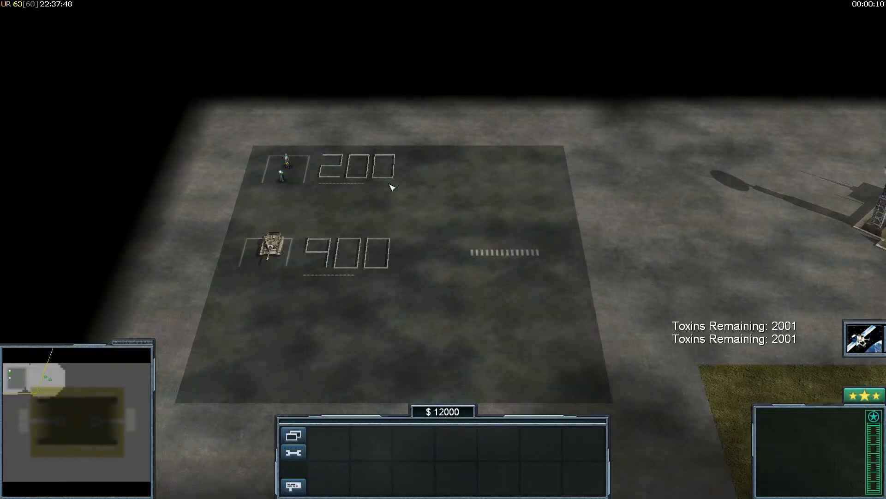
{"action": "left_click_drag", "start_coordinate": [378, 131], "coordinate": [384, 127]}
{"action": "left_click", "coordinate": [337, 155]}
{"action": "right_click", "coordinate": [328, 292]}
{"action": "right_click_drag", "start_coordinate": [337, 155], "coordinate": [557, 214]}
{"action": "key", "text": "Escape"}
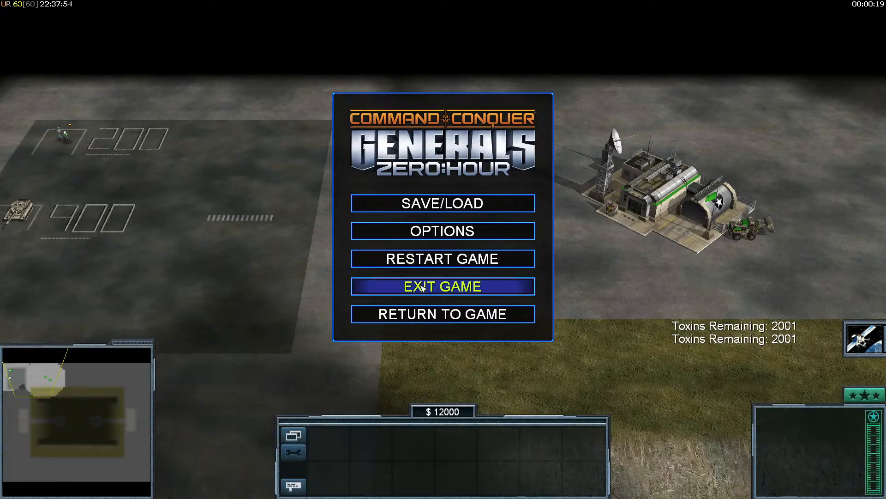
{"action": "key", "text": "super"}
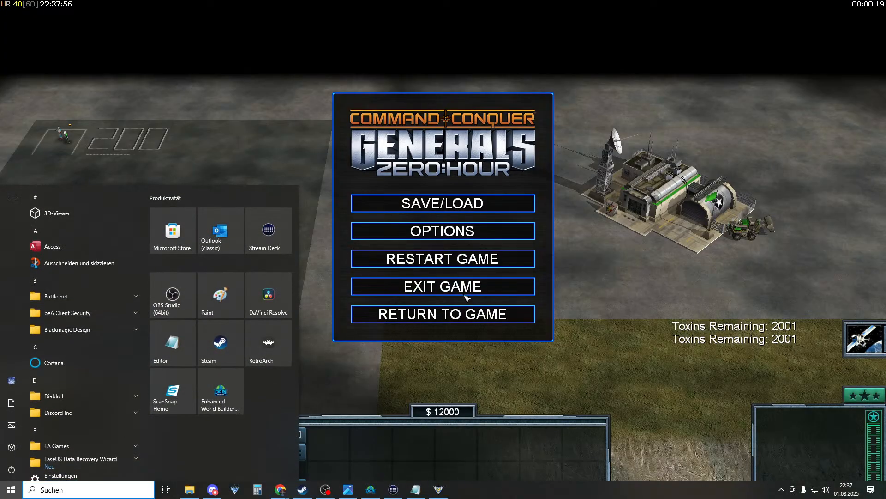
{"action": "left_click", "coordinate": [460, 290]}
{"action": "left_click", "coordinate": [389, 284]}
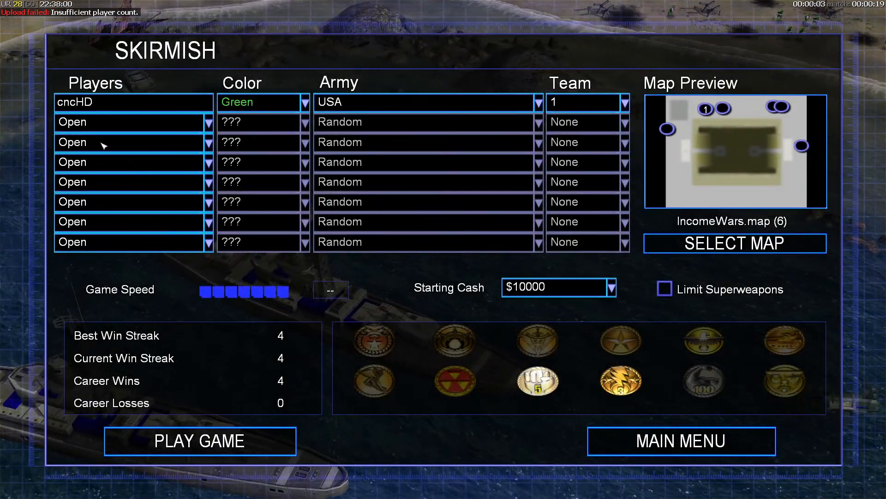
- Add a Hard Army opponent playing USA in slot 5 and start the skirmish
{"action": "left_click", "coordinate": [87, 182]}
{"action": "left_click", "coordinate": [107, 255]}
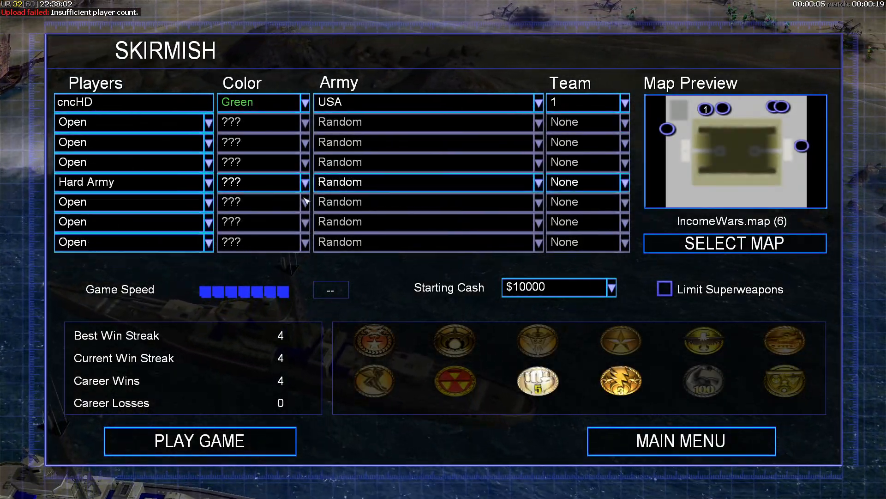
{"action": "left_click", "coordinate": [668, 129]}
{"action": "left_click", "coordinate": [353, 184]}
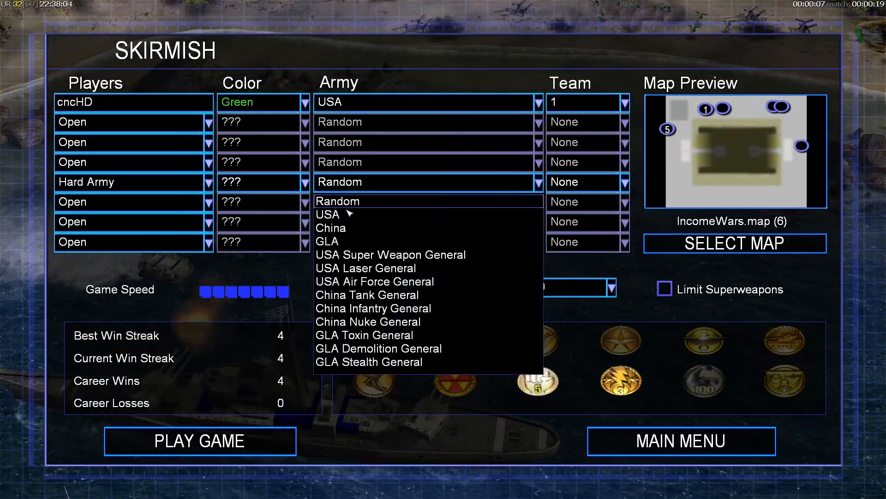
{"action": "left_click", "coordinate": [328, 214]}
{"action": "left_click", "coordinate": [200, 441]}
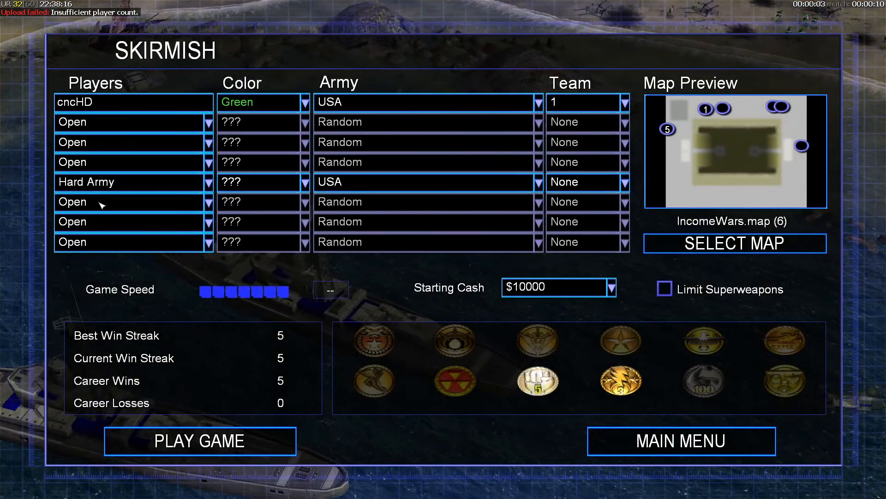
- Make slot 6 a Hard Army opponent playing GLA
{"action": "left_click", "coordinate": [102, 203]}
{"action": "left_click", "coordinate": [87, 275]}
{"action": "left_click", "coordinate": [383, 202]}
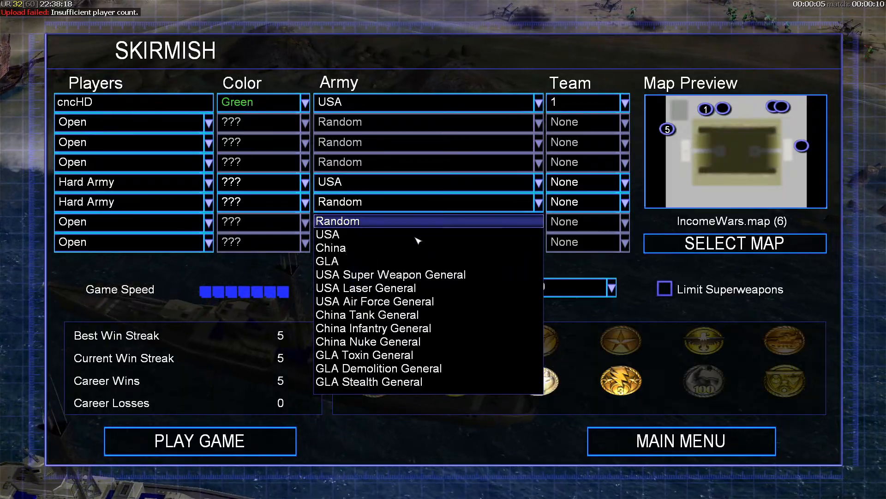
{"action": "left_click", "coordinate": [379, 260]}
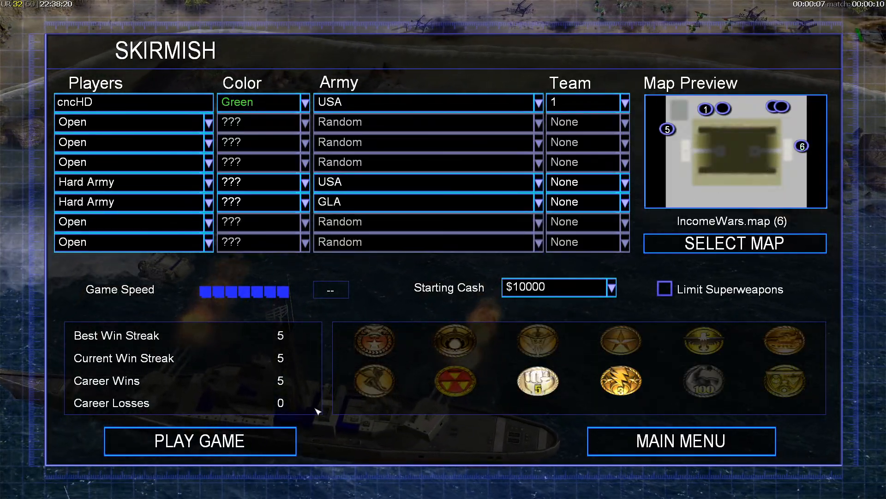
- Back in World Builder, delete the civilian player's P0_income_2000 script
{"action": "key", "text": "super"}
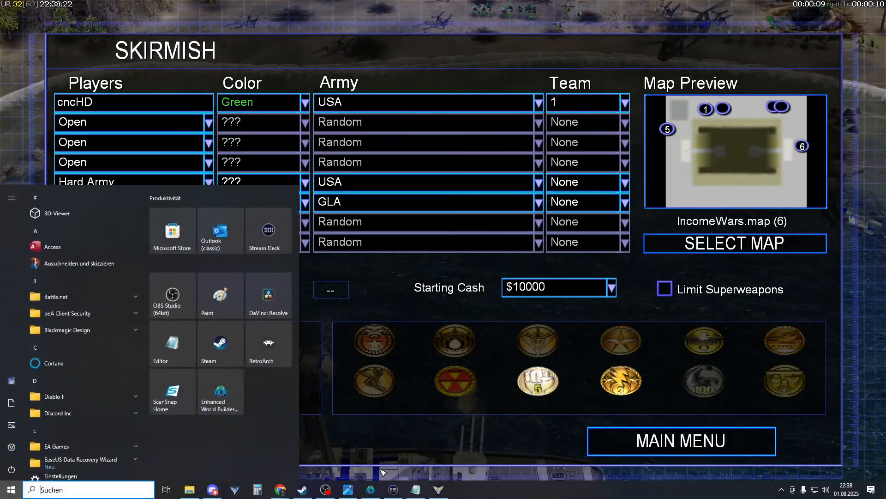
{"action": "left_click", "coordinate": [371, 489]}
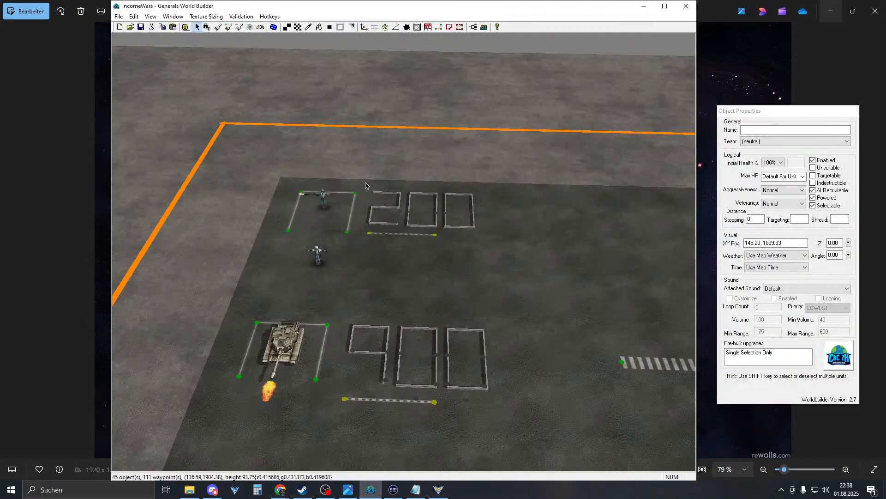
{"action": "right_click_drag", "start_coordinate": [365, 186], "coordinate": [445, 280]}
{"action": "left_click", "coordinate": [485, 27]}
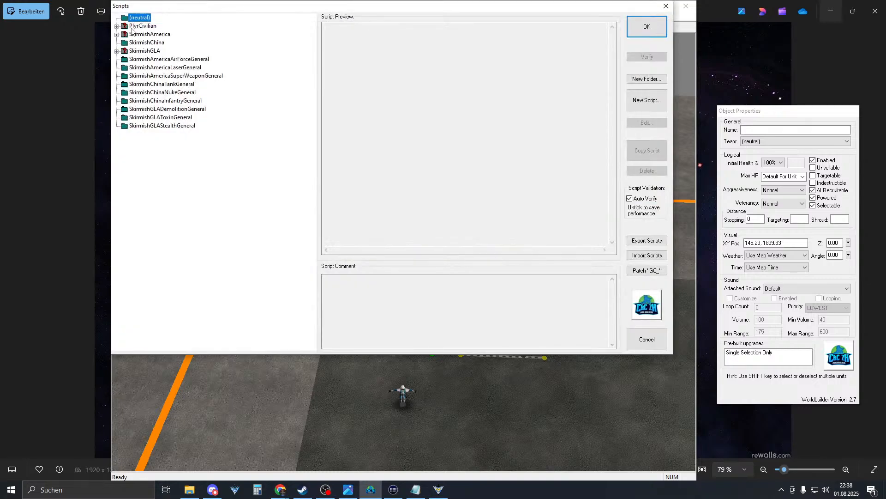
{"action": "left_click", "coordinate": [116, 27]}
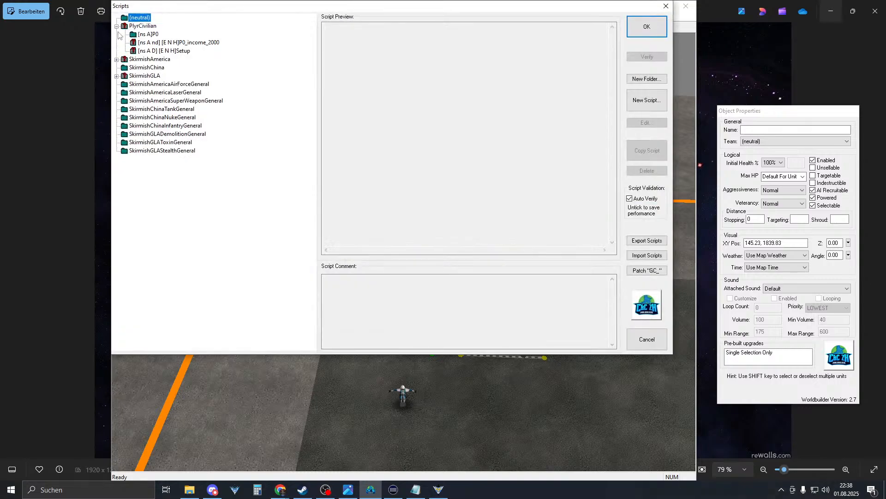
{"action": "left_click", "coordinate": [144, 35]}
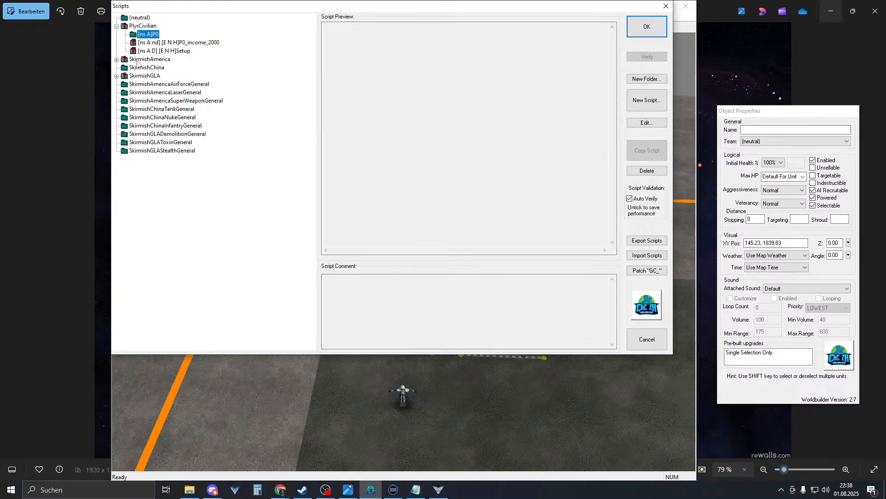
{"action": "left_click", "coordinate": [171, 42]}
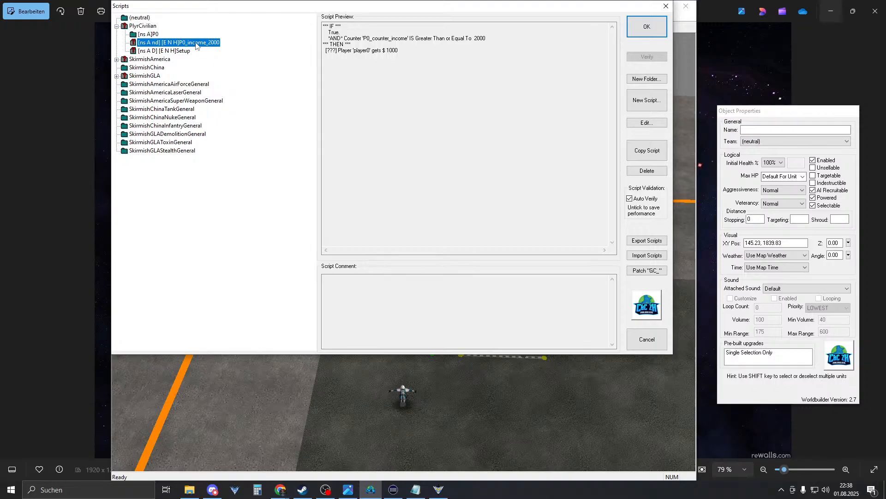
{"action": "key", "text": "Delete"}
- Remove the Set P0_counter_income 2001 and Show counter actions from the civilian Setup script
{"action": "left_click", "coordinate": [180, 43]}
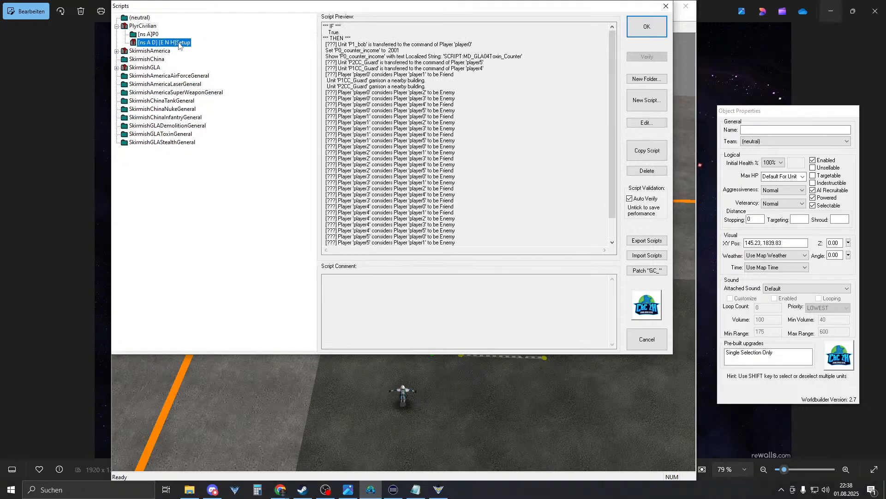
{"action": "double_click", "coordinate": [180, 43]}
{"action": "left_click", "coordinate": [268, 44]}
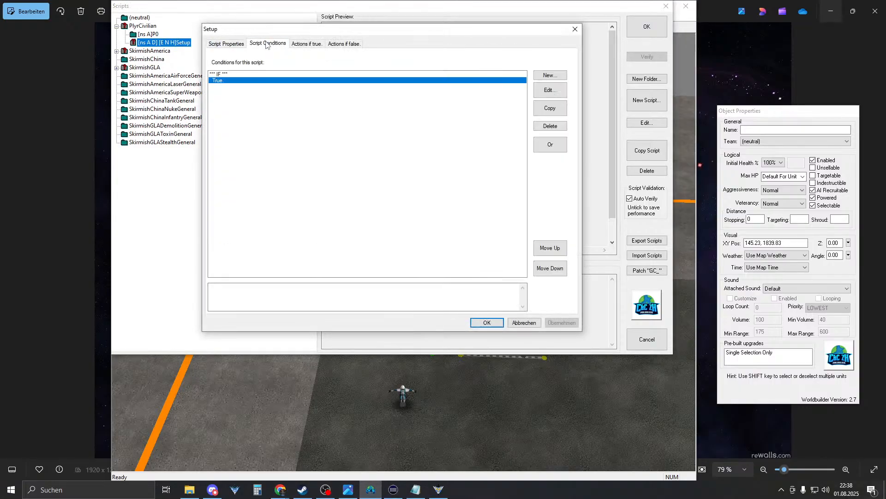
{"action": "left_click", "coordinate": [308, 44]}
{"action": "left_click", "coordinate": [290, 82]}
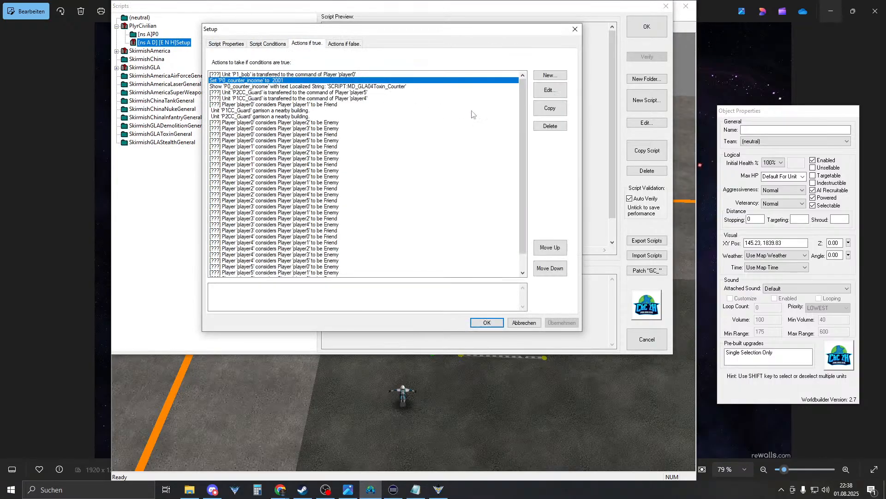
{"action": "left_click", "coordinate": [550, 127]}
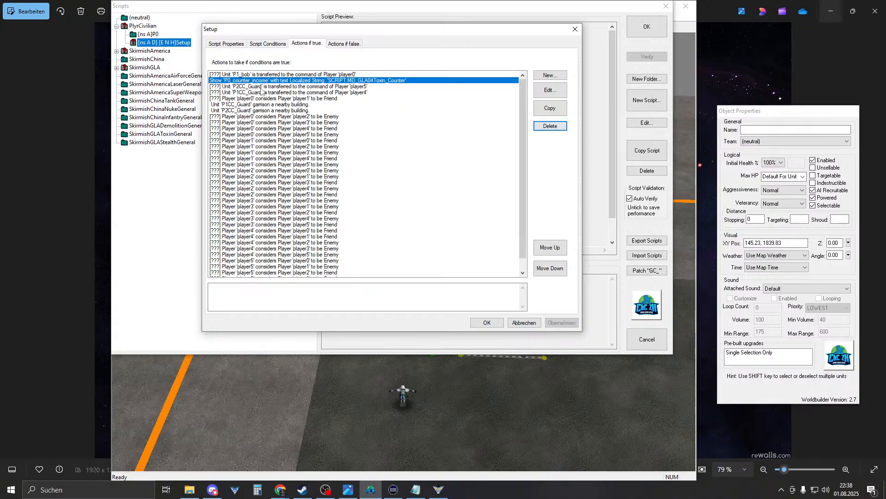
{"action": "left_click", "coordinate": [557, 127]}
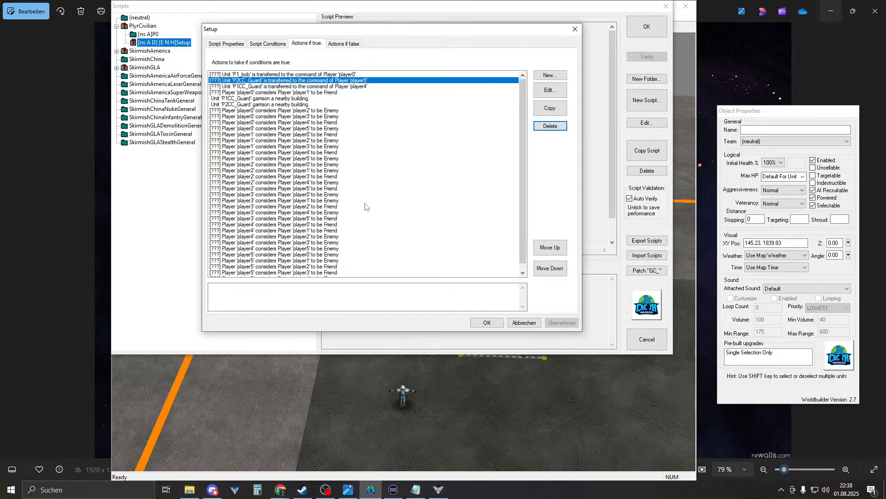
{"action": "left_click", "coordinate": [481, 322]}
{"action": "left_click", "coordinate": [147, 51]}
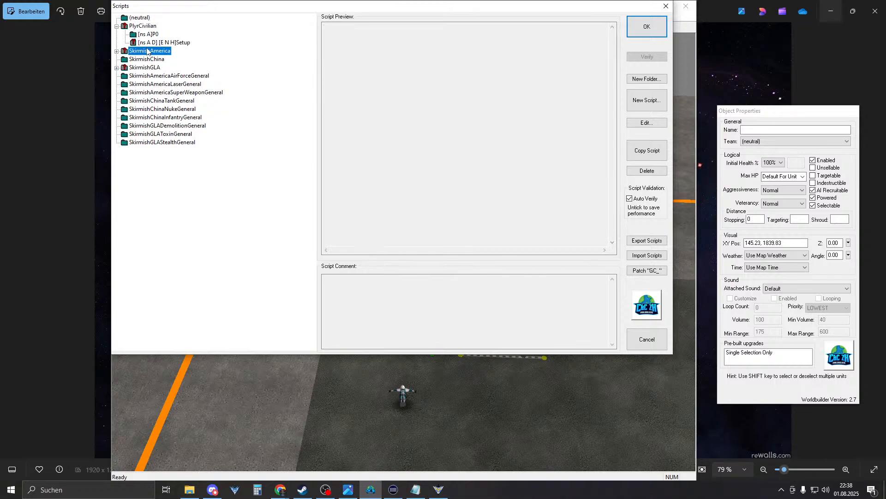
- Close the script list and start the skirmish on IncomeWars in Zero Hour
{"action": "double_click", "coordinate": [147, 51]}
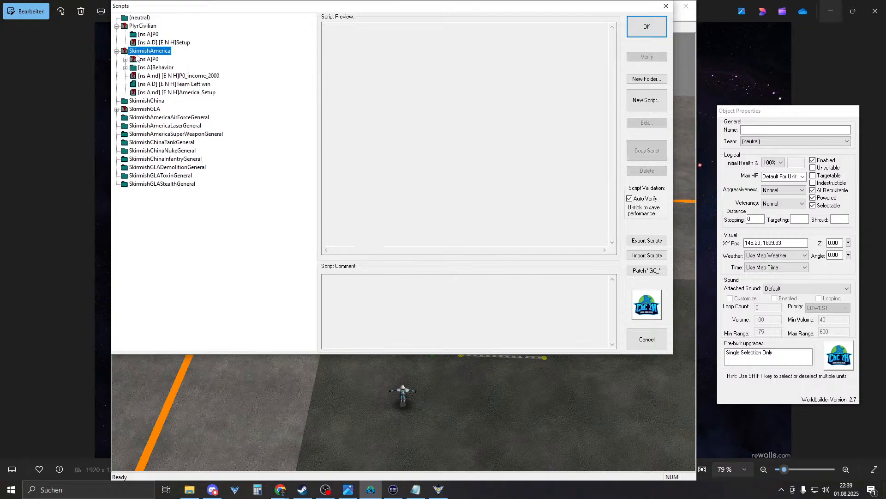
{"action": "key", "text": "Return"}
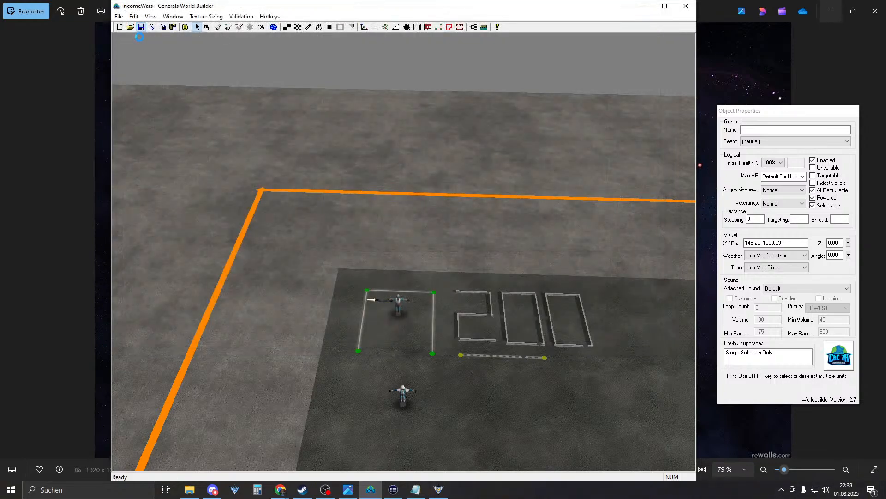
{"action": "left_click", "coordinate": [98, 311]}
{"action": "left_click", "coordinate": [439, 490]}
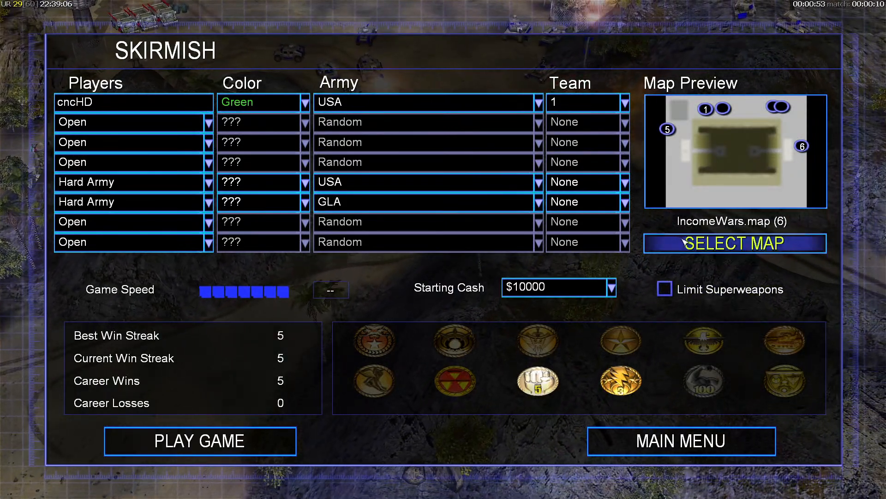
{"action": "left_click", "coordinate": [222, 444]}
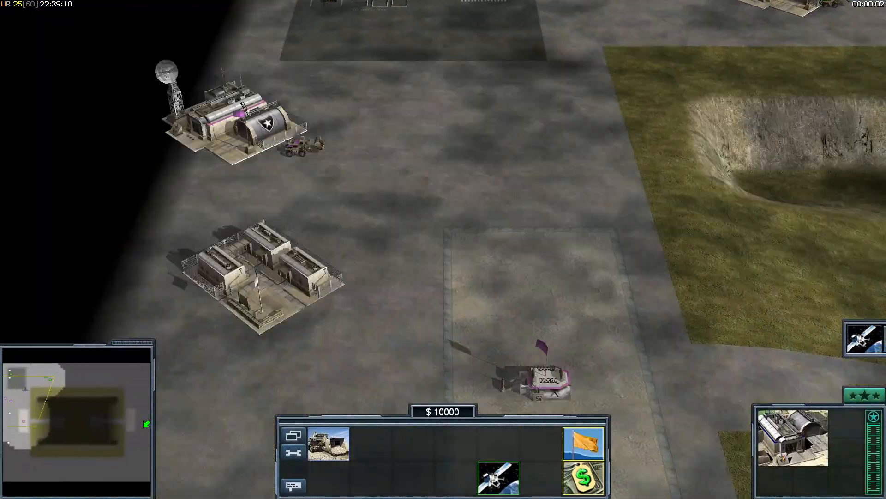
- Check the pilot on the 200 pad, pause the match, and return to World Builder
{"action": "right_click_drag", "start_coordinate": [146, 424], "coordinate": [129, 257]}
{"action": "left_click", "coordinate": [288, 195]}
{"action": "right_click_drag", "start_coordinate": [406, 167], "coordinate": [405, 348]}
{"action": "key", "text": "Escape"}
{"action": "key", "text": "super"}
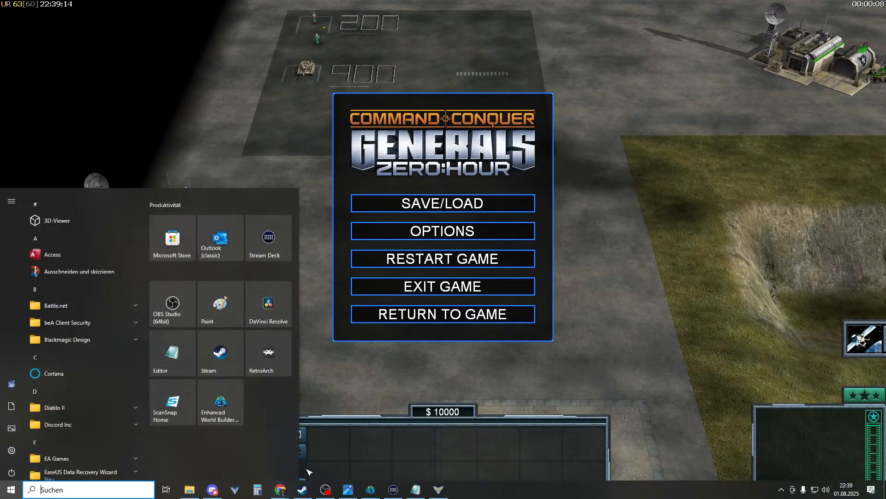
{"action": "left_click", "coordinate": [370, 490]}
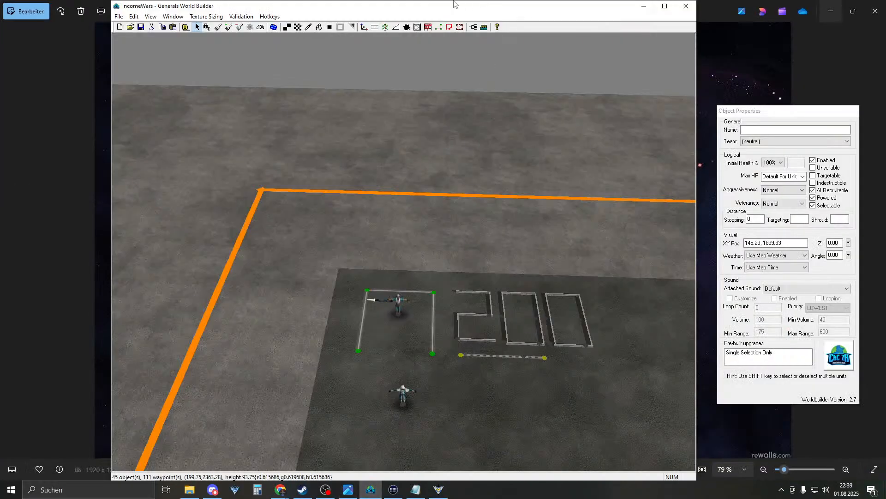
- Duplicate SkirmishAmerica's P0_income_2000 script
{"action": "left_click", "coordinate": [460, 27]}
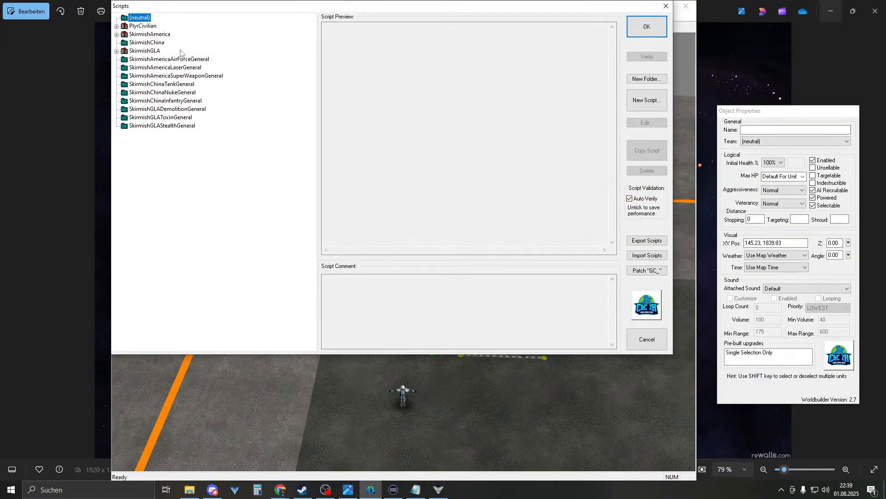
{"action": "left_click", "coordinate": [117, 51]}
{"action": "left_click", "coordinate": [116, 51]}
{"action": "left_click", "coordinate": [116, 34]}
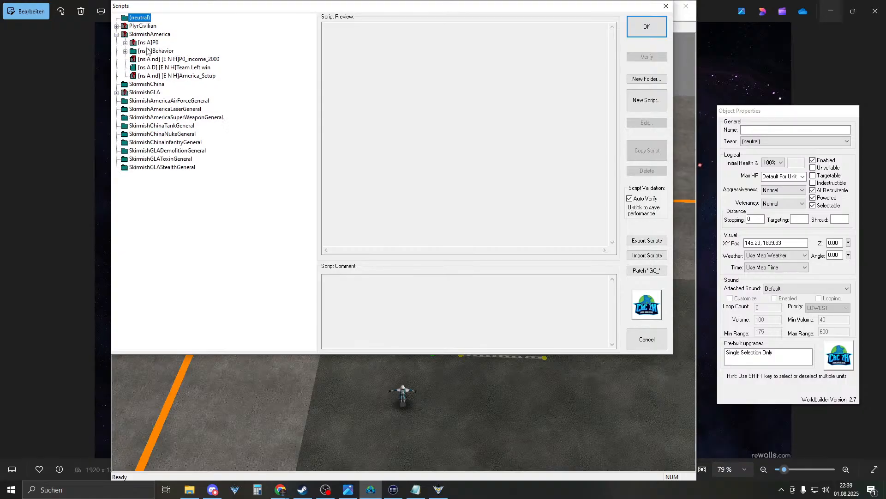
{"action": "left_click", "coordinate": [170, 59]}
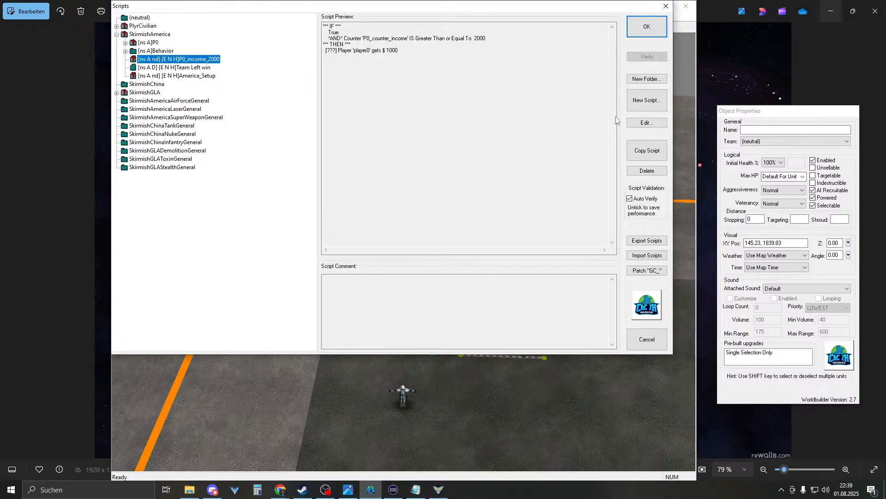
{"action": "left_click", "coordinate": [655, 151]}
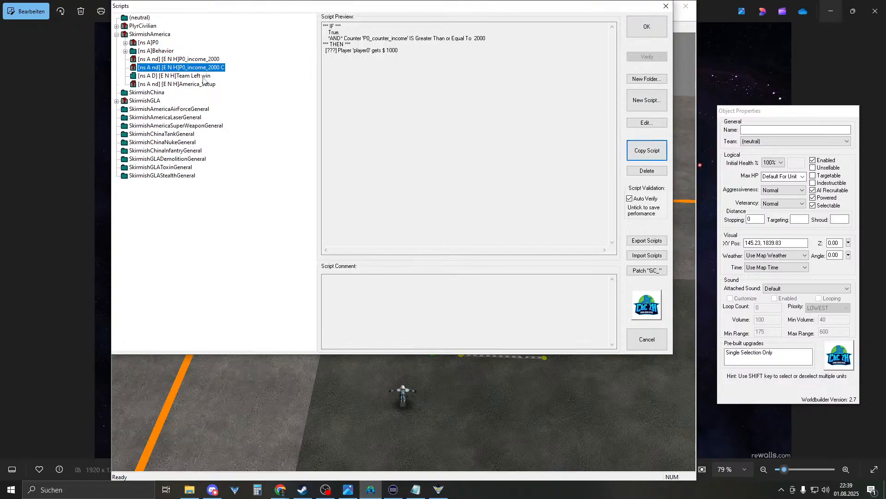
- Rename the copy from P0_income_2000 C to Left_income_2000
{"action": "double_click", "coordinate": [208, 68]}
{"action": "left_click", "coordinate": [248, 64]}
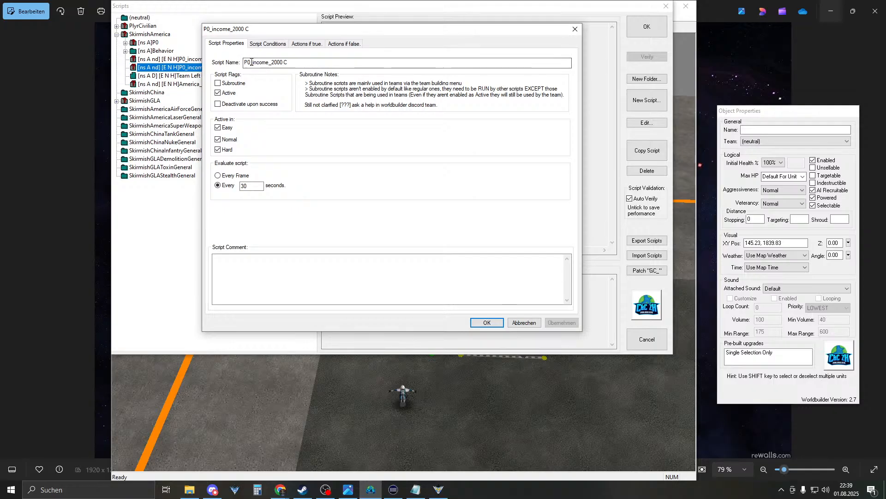
{"action": "left_click_drag", "start_coordinate": [254, 62], "coordinate": [233, 69]}
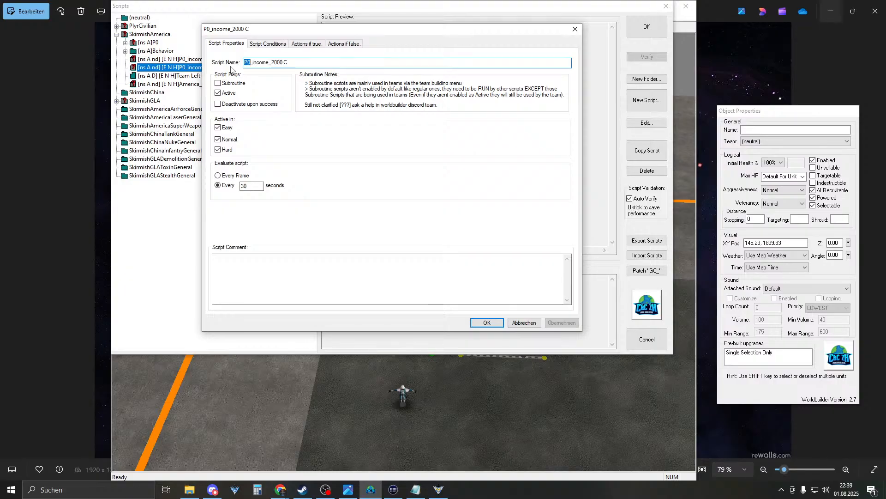
{"action": "type", "text": "Left"}
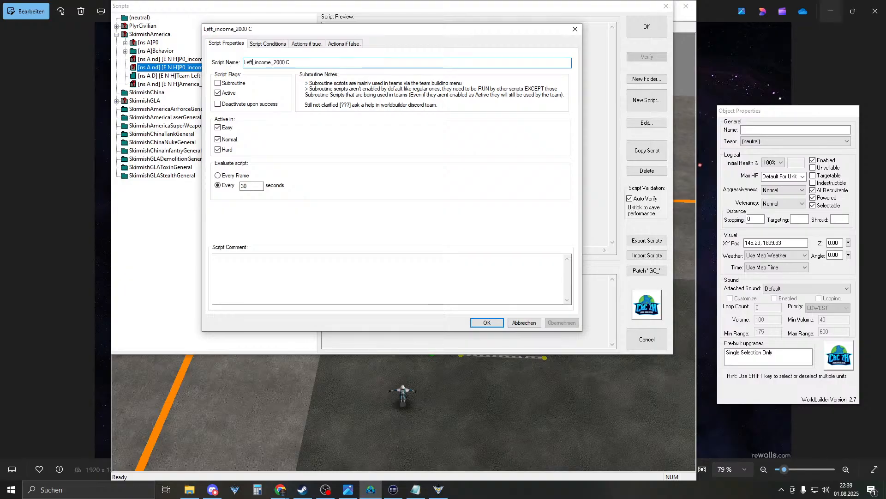
{"action": "double_click", "coordinate": [316, 62]}
- Remove the P0_counter_income condition from the Left_income_2000 script
{"action": "left_click", "coordinate": [270, 44]}
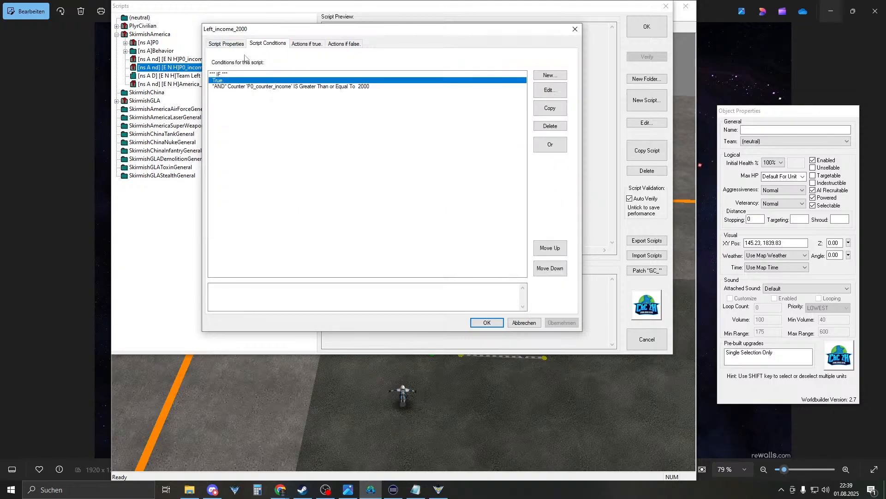
{"action": "left_click", "coordinate": [227, 43]}
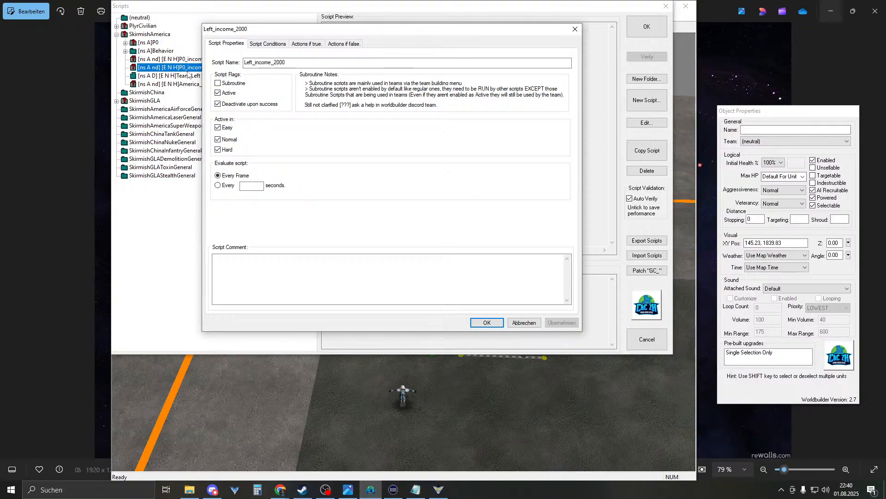
{"action": "left_click", "coordinate": [262, 44]}
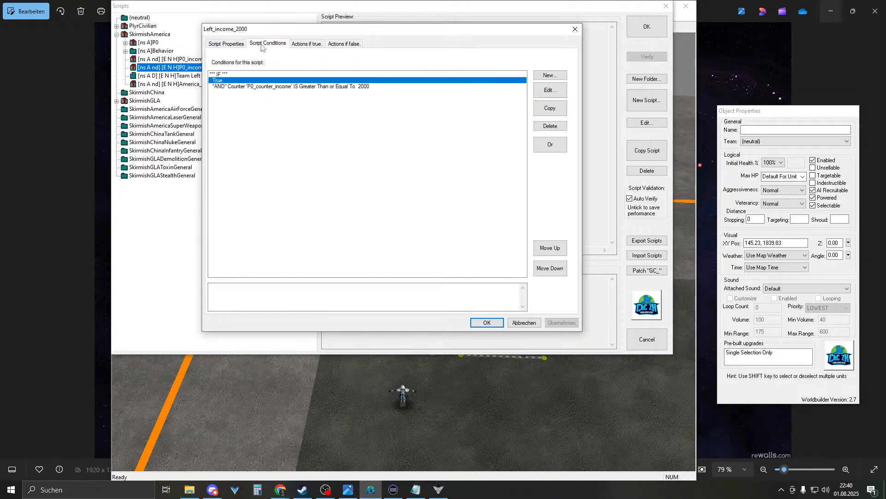
{"action": "left_click", "coordinate": [233, 44]}
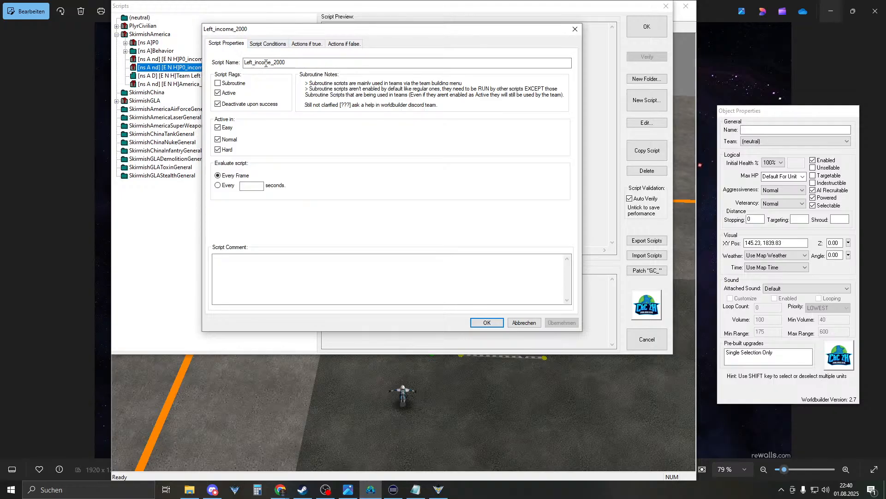
{"action": "left_click", "coordinate": [270, 44]}
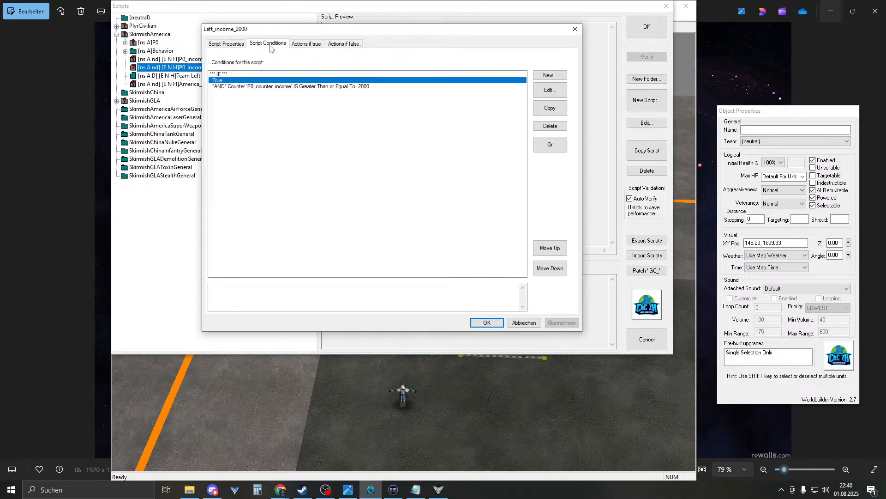
{"action": "left_click", "coordinate": [226, 87]}
{"action": "left_click", "coordinate": [549, 125]}
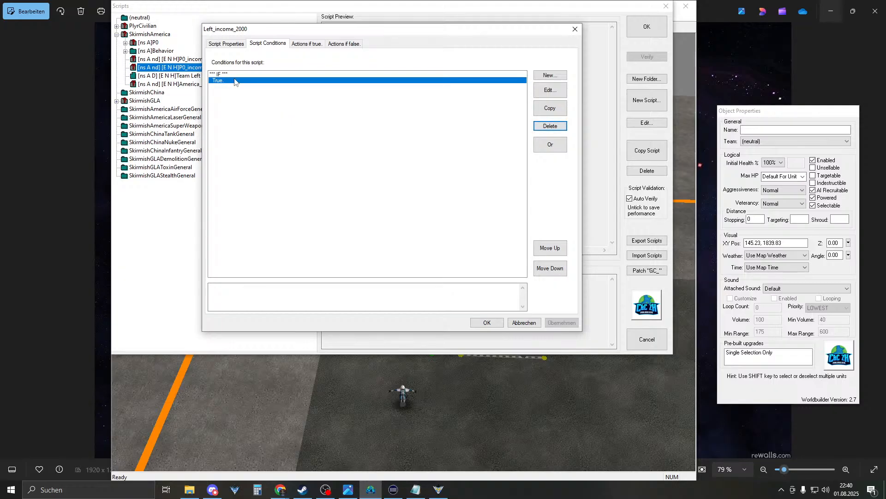
- Replace the $1000 action with Set P0_counter_income to 2000 and save the script
{"action": "left_click", "coordinate": [302, 43]}
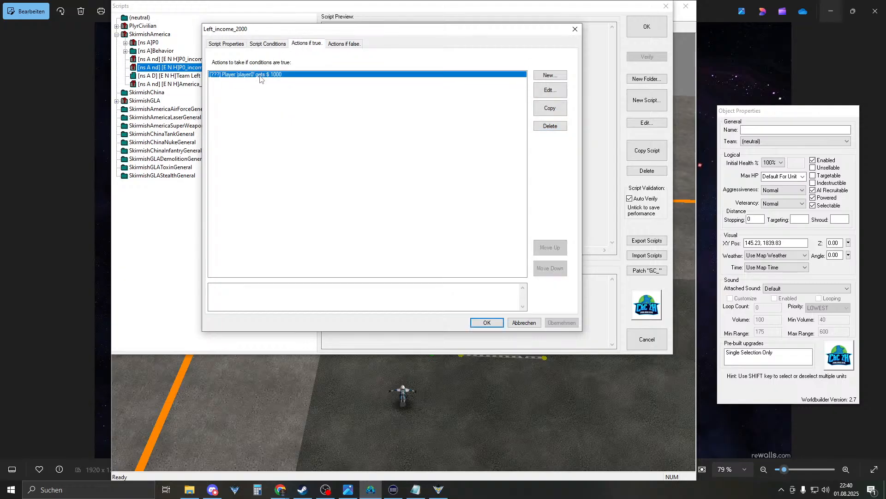
{"action": "double_click", "coordinate": [260, 75]}
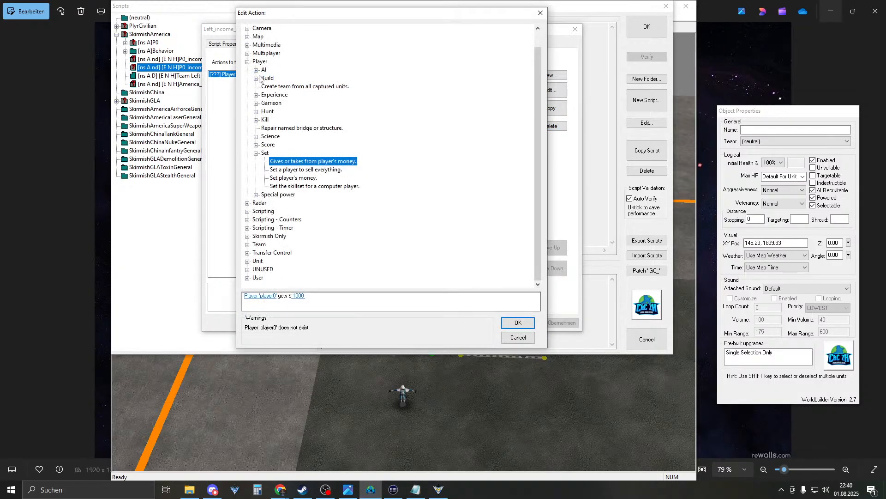
{"action": "left_click", "coordinate": [255, 153]}
{"action": "left_click", "coordinate": [248, 204]}
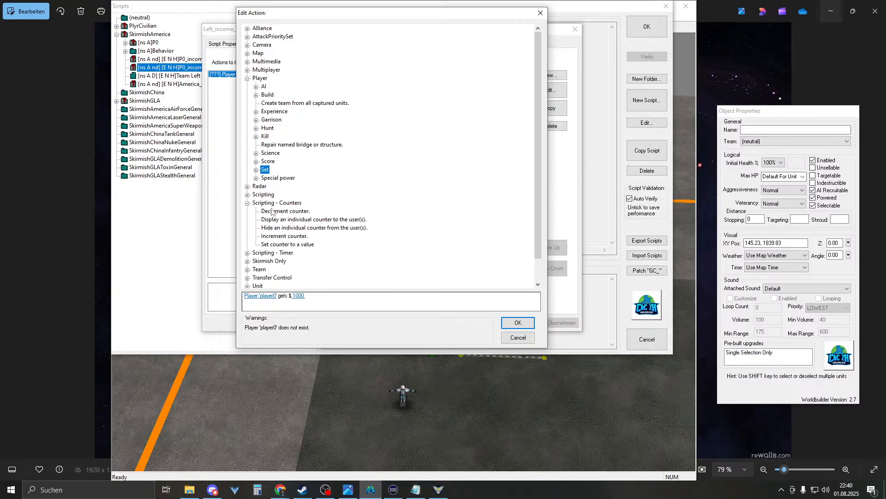
{"action": "left_click", "coordinate": [282, 245]}
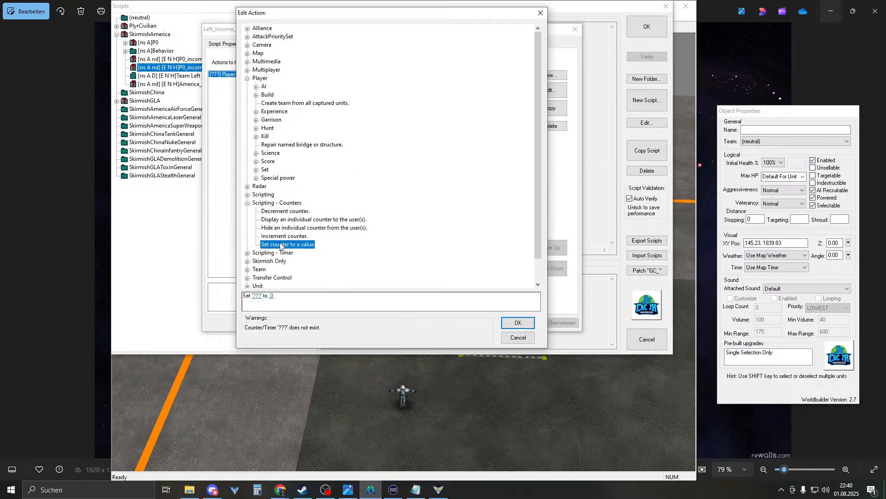
{"action": "left_click", "coordinate": [257, 295]}
{"action": "left_click", "coordinate": [476, 354]}
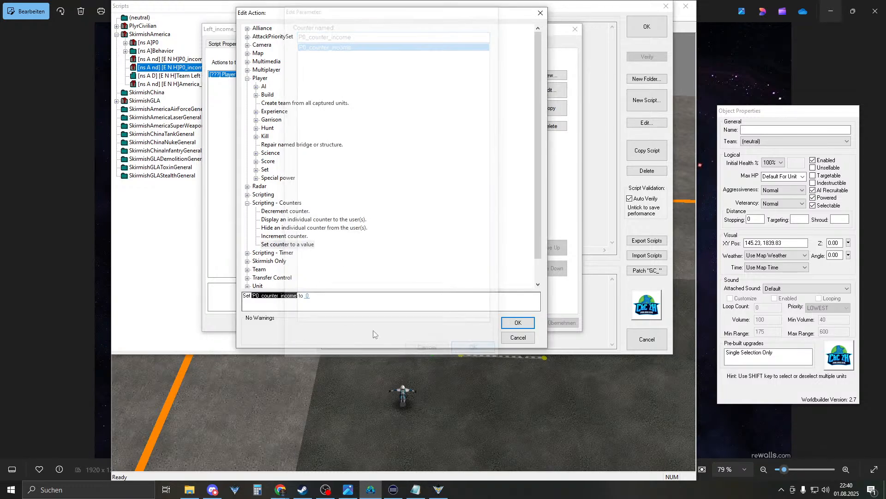
{"action": "left_click", "coordinate": [306, 297]}
{"action": "type", "text": "2000"}
{"action": "key", "text": "Return"}
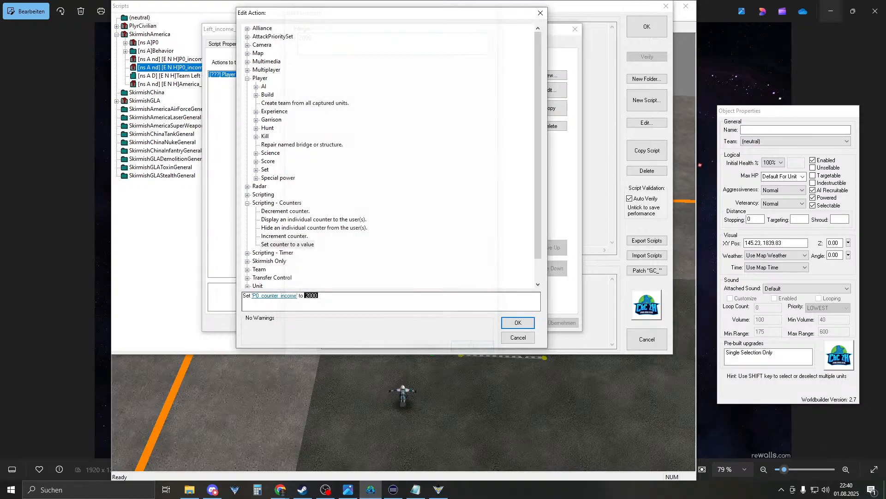
{"action": "left_click", "coordinate": [515, 322]}
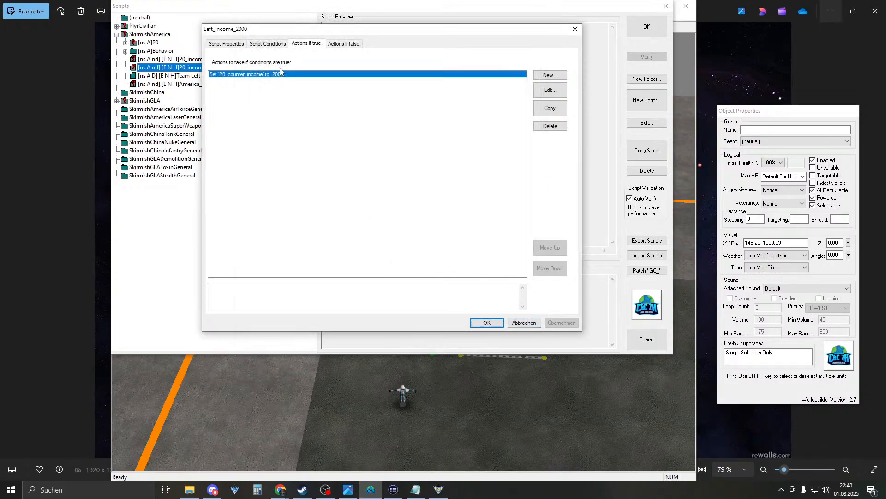
{"action": "left_click", "coordinate": [483, 322]}
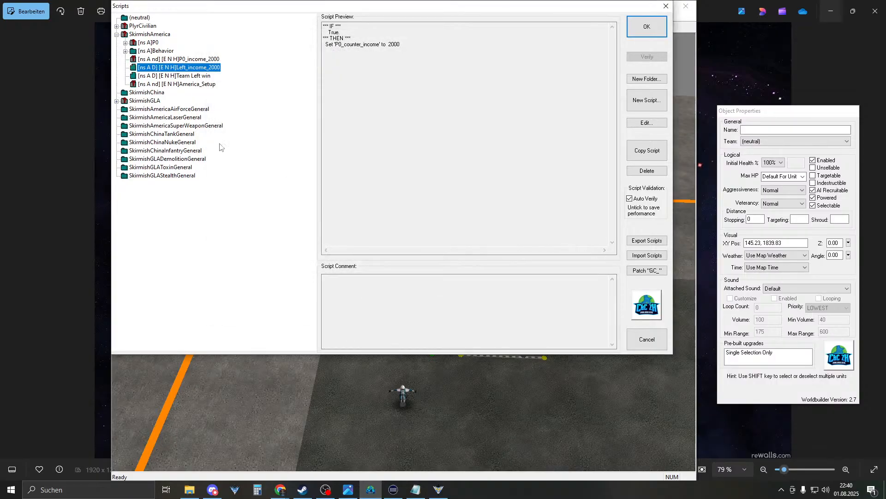
- Rename Left_income_2000 to 'Left_income_2000 setup'
{"action": "double_click", "coordinate": [199, 70]}
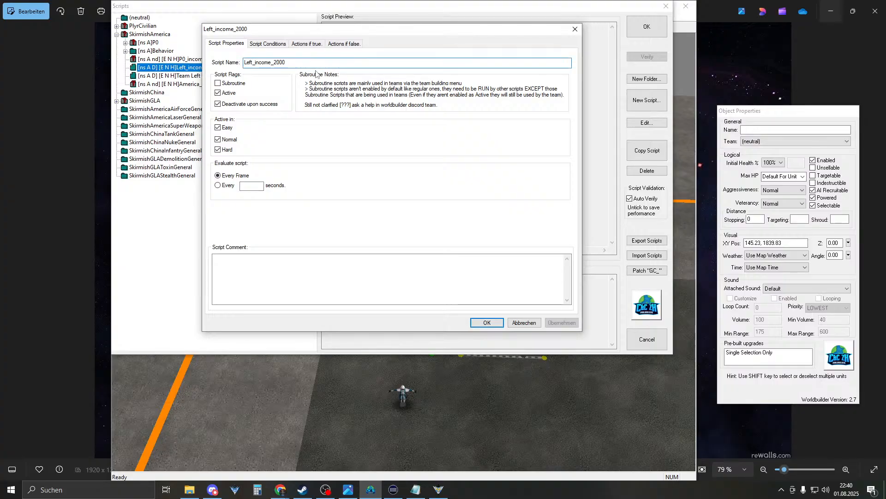
{"action": "type", "text": "setup"}
{"action": "key", "text": "Return"}
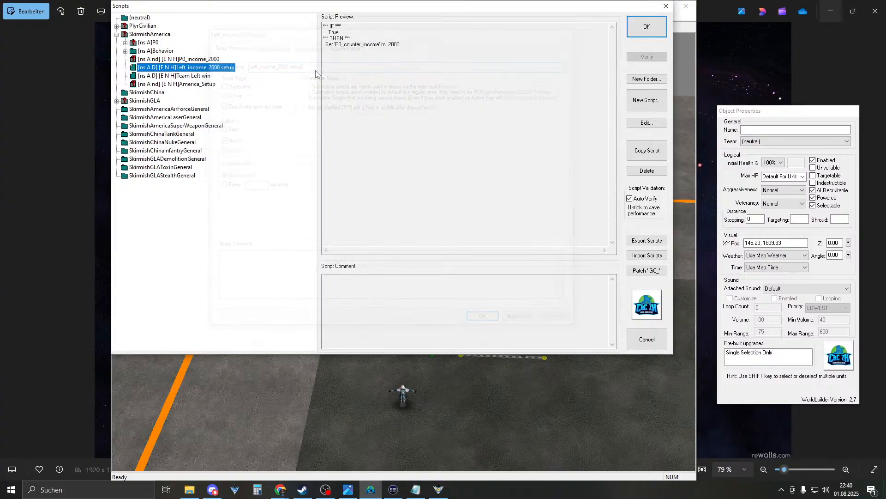
- Compare both income scripts, then open P0_income_2000 for editing
{"action": "left_click", "coordinate": [198, 60]}
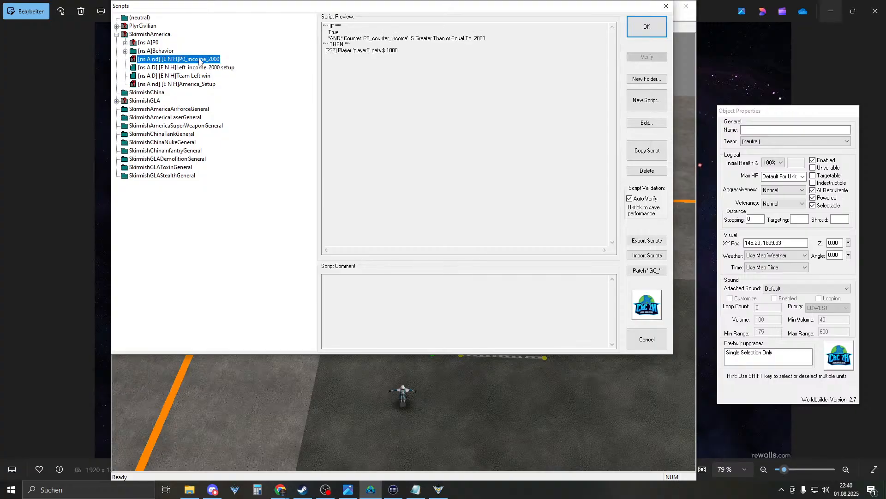
{"action": "left_click", "coordinate": [199, 67]}
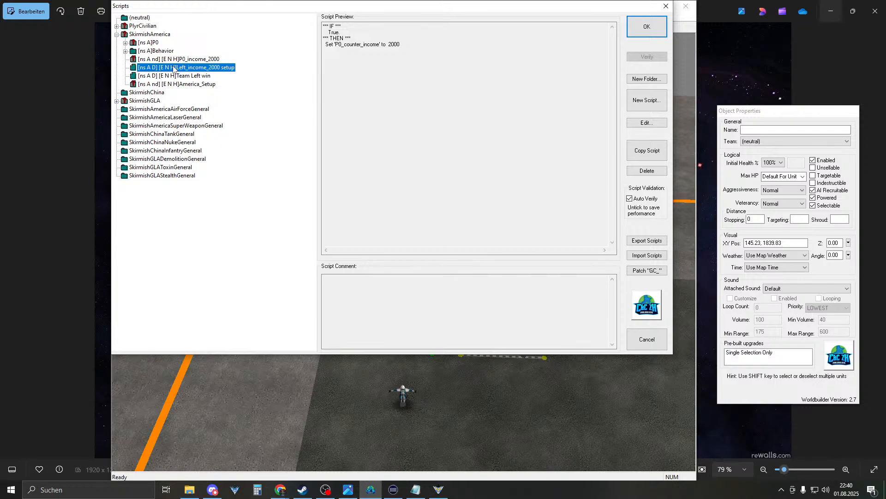
{"action": "double_click", "coordinate": [202, 60]}
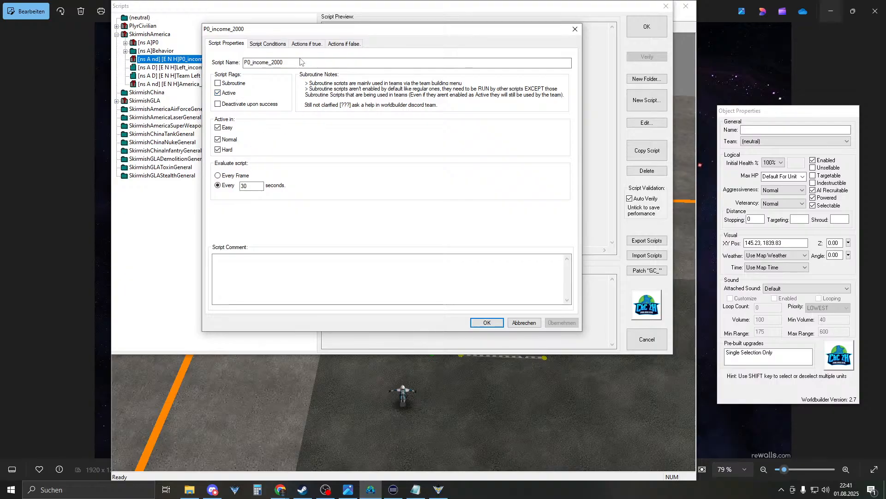
- Review P0_income_2000's P0_counter_income condition and its $1000 payout action
{"action": "left_click", "coordinate": [272, 44]}
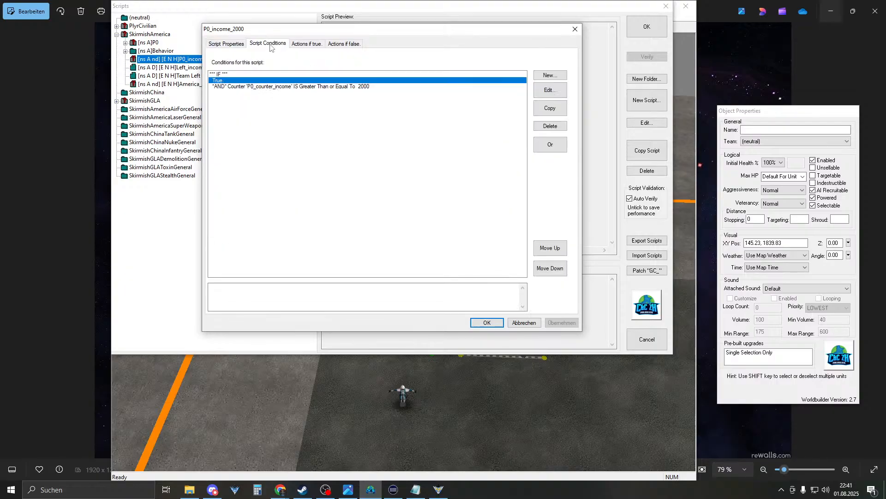
{"action": "left_click", "coordinate": [238, 87]}
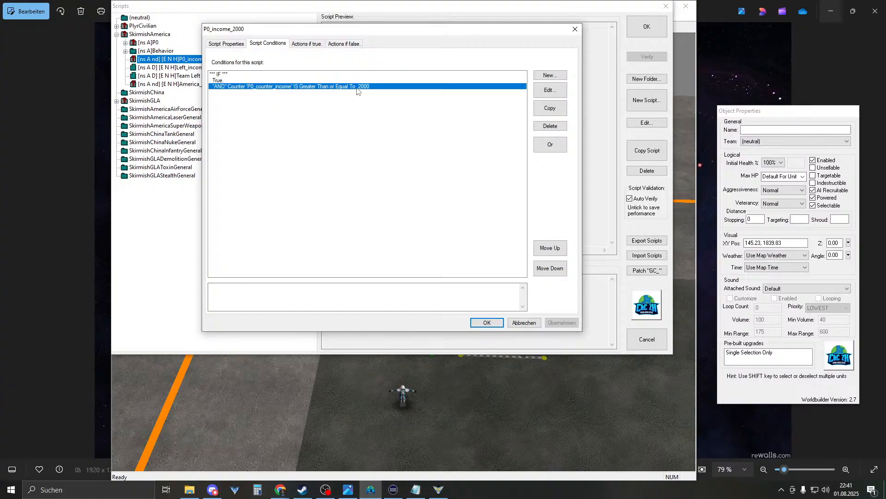
{"action": "left_click", "coordinate": [306, 44]}
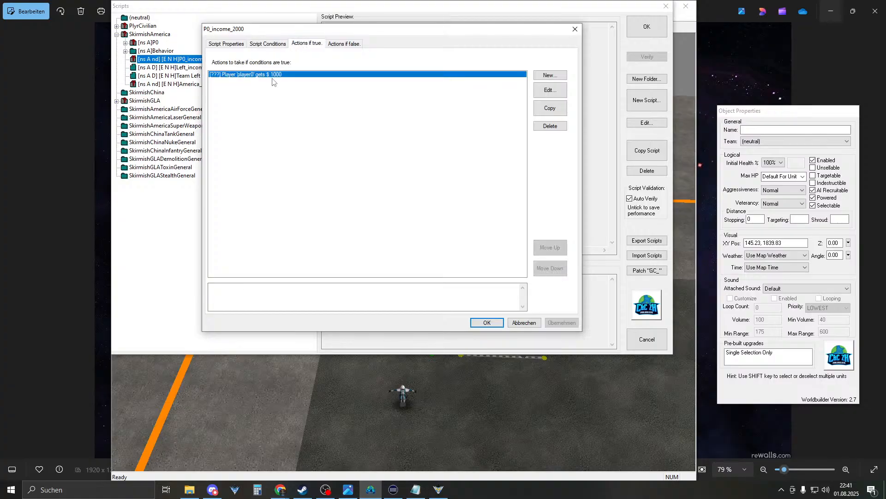
- Close the script editor and list, then restart the Zero Hour match to test
{"action": "left_click", "coordinate": [486, 319]}
{"action": "left_click", "coordinate": [646, 27]}
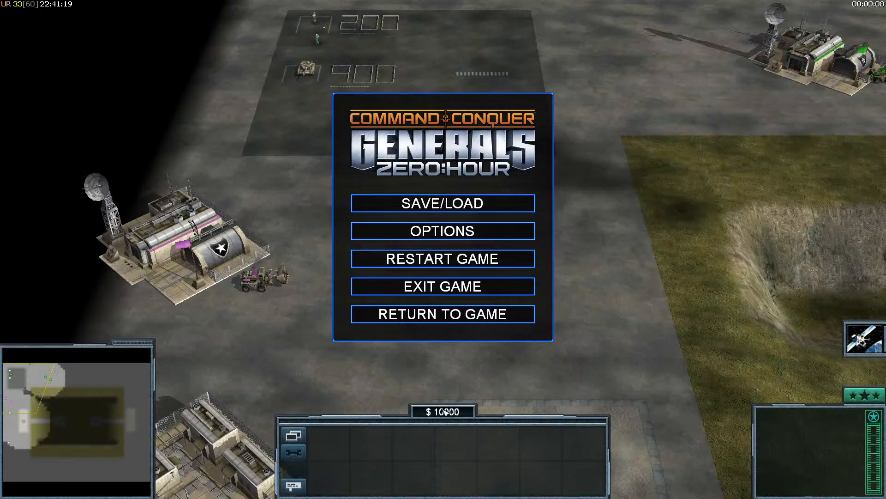
{"action": "left_click", "coordinate": [443, 261]}
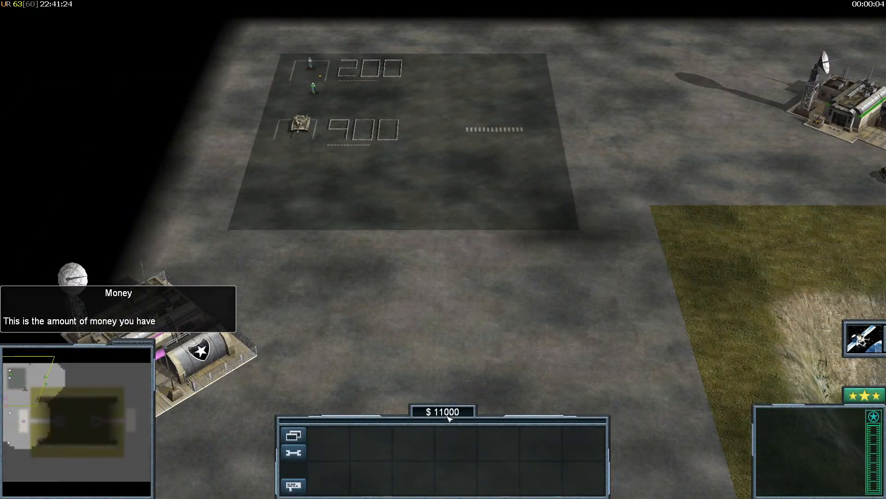
- Look over the match's money and income pads, then pause and leave the game
{"action": "right_click_drag", "start_coordinate": [431, 357], "coordinate": [408, 326]}
{"action": "left_click_drag", "start_coordinate": [243, 256], "coordinate": [379, 162]}
{"action": "key", "text": "Escape"}
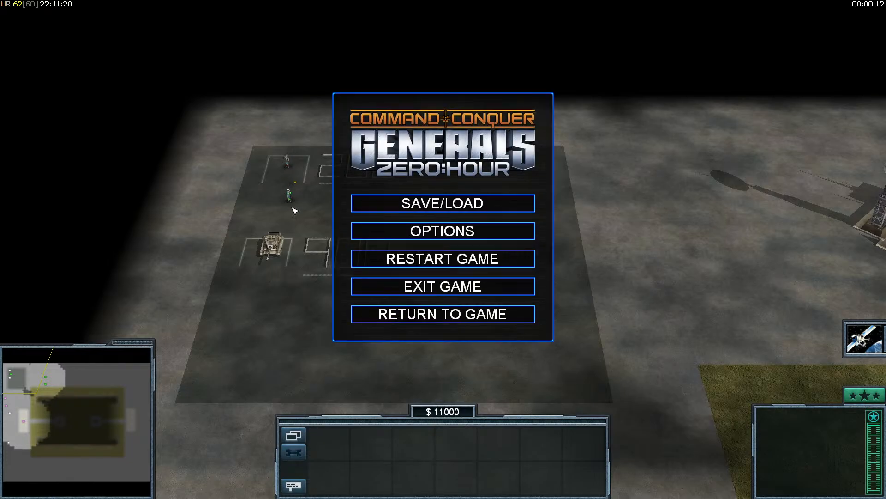
{"action": "key", "text": "super"}
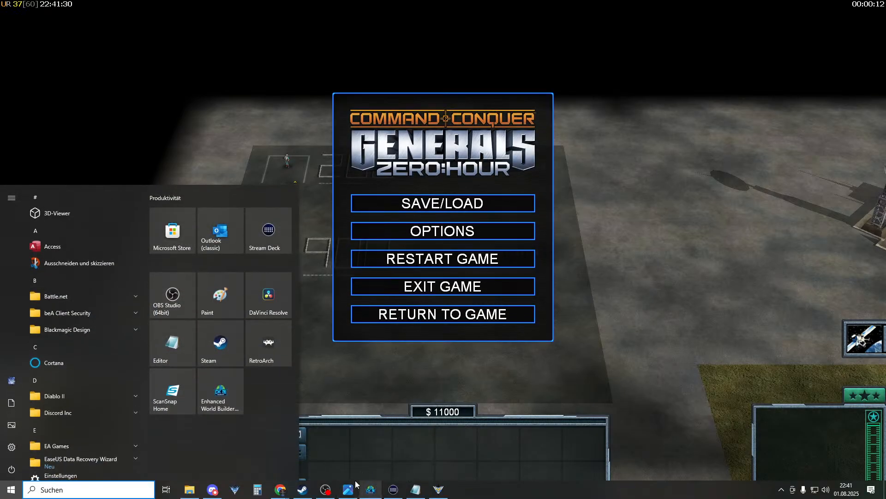
{"action": "left_click", "coordinate": [354, 488]}
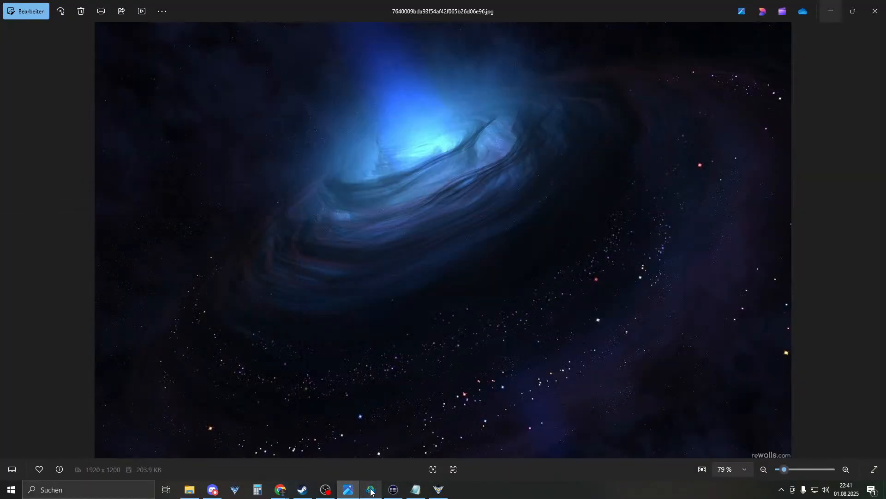
- In World Builder, open the script list and browse SkirmishAmerica's scripts
{"action": "left_click", "coordinate": [370, 489]}
{"action": "right_click_drag", "start_coordinate": [504, 111], "coordinate": [419, 197]}
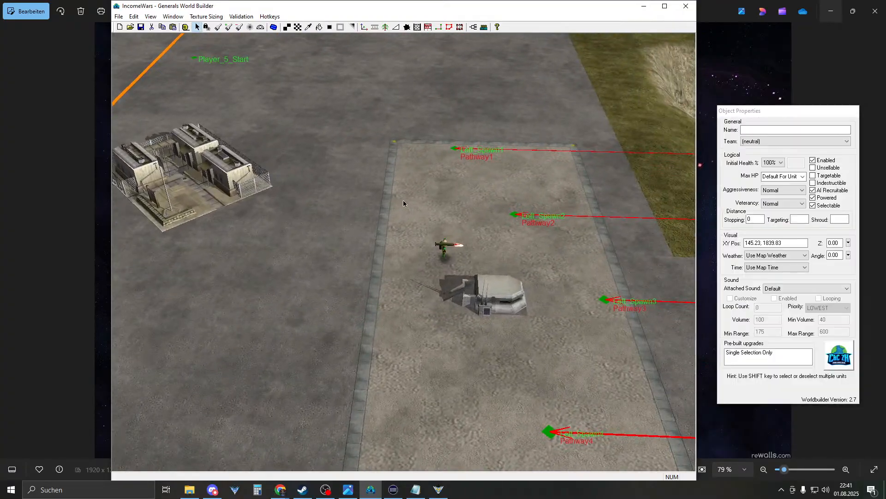
{"action": "left_click", "coordinate": [471, 28]}
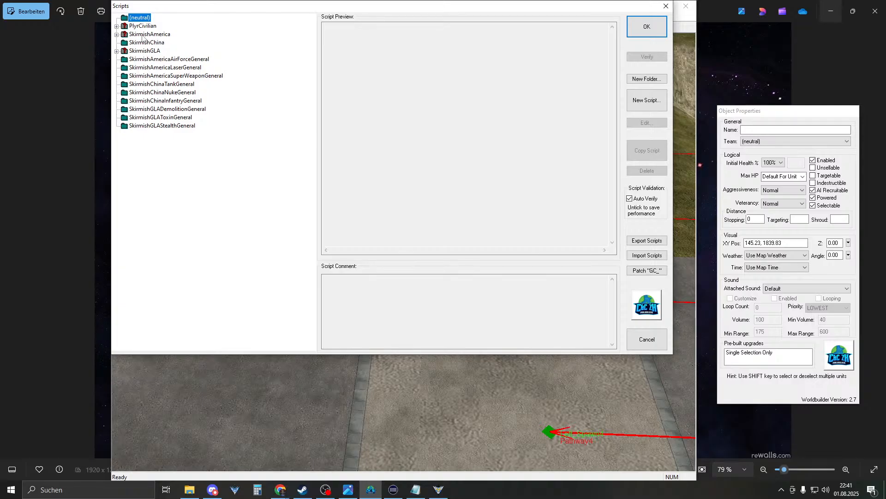
{"action": "left_click", "coordinate": [117, 34]}
{"action": "left_click", "coordinate": [132, 43]}
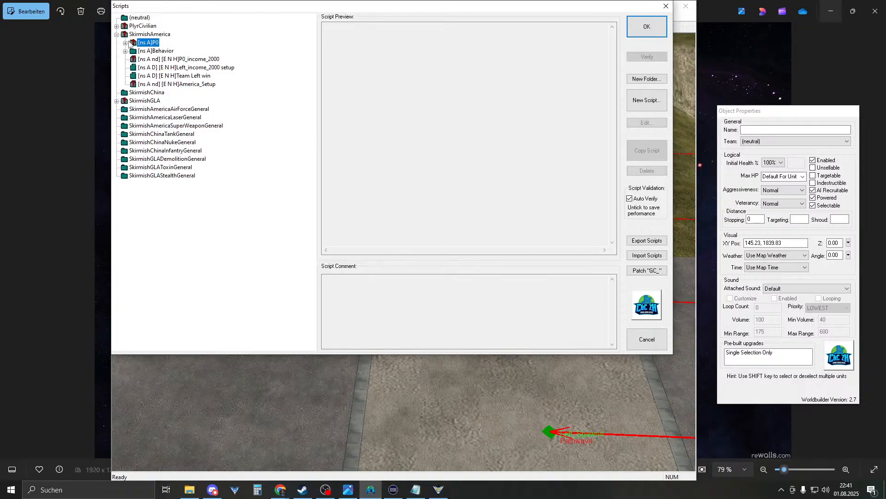
{"action": "double_click", "coordinate": [133, 43]}
{"action": "left_click", "coordinate": [126, 43]}
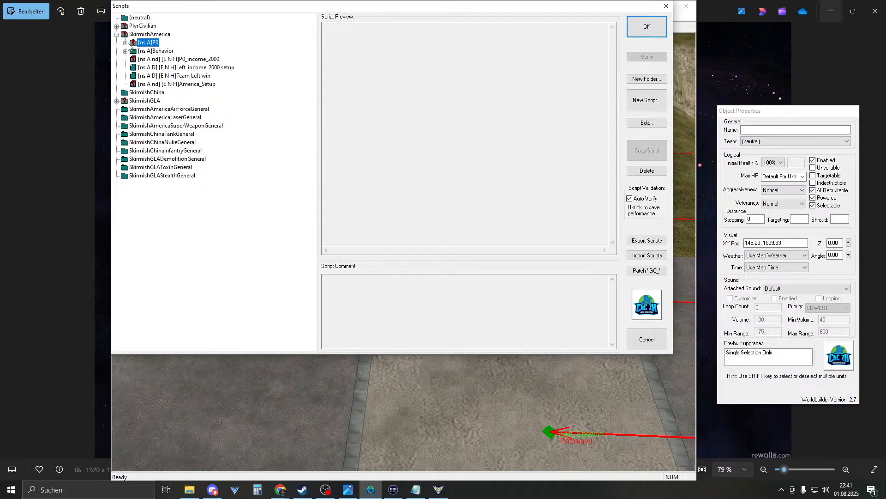
{"action": "left_click", "coordinate": [175, 84]}
{"action": "left_click", "coordinate": [186, 67]}
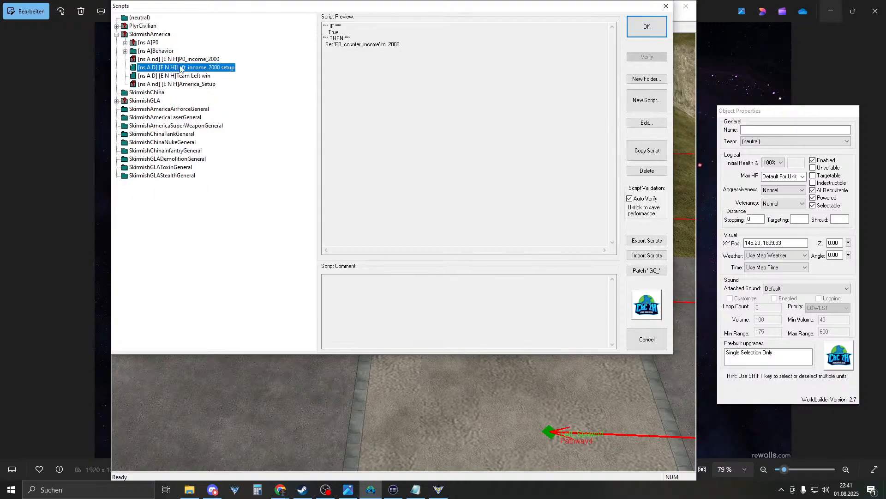
- Create an Income folder under SkirmishAmerica and move P0_income_2000 into it
{"action": "left_click", "coordinate": [149, 34]}
{"action": "left_click", "coordinate": [645, 79]}
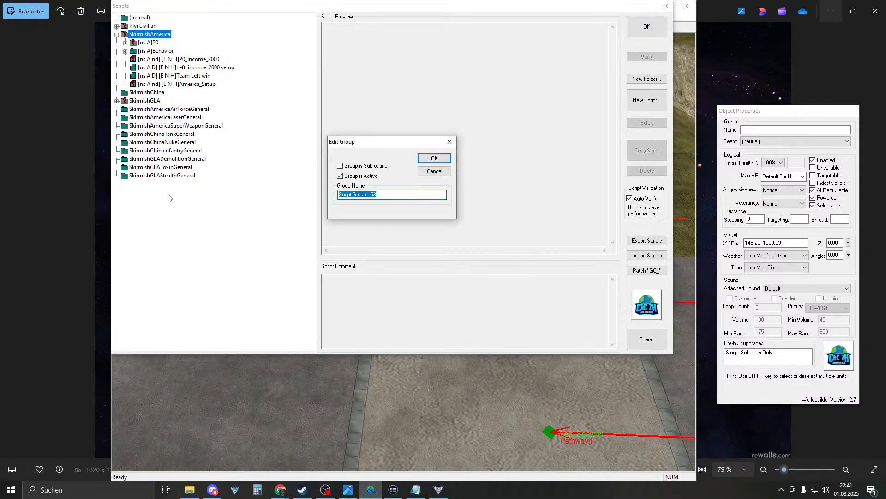
{"action": "type", "text": "Income"}
{"action": "key", "text": "Return"}
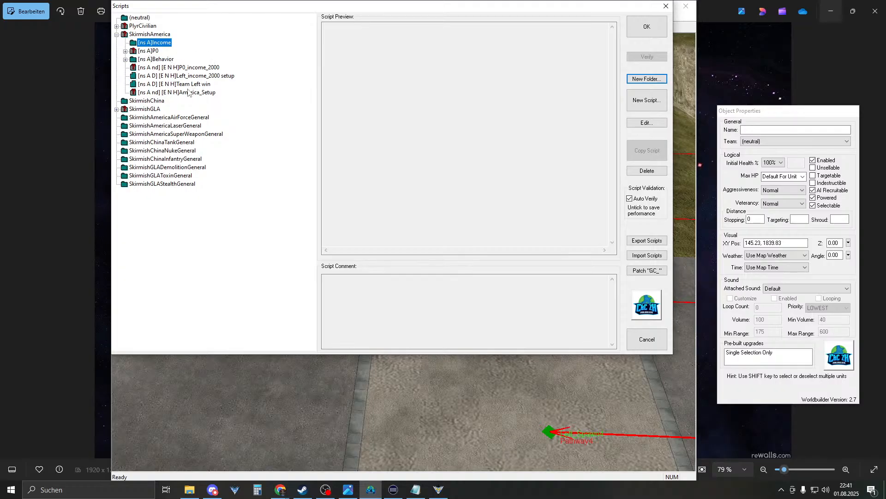
{"action": "left_click_drag", "start_coordinate": [202, 82], "coordinate": [162, 43]}
- Move Left_income_2000 setup into the Income folder first, then open it for editing
{"action": "left_click", "coordinate": [206, 51]}
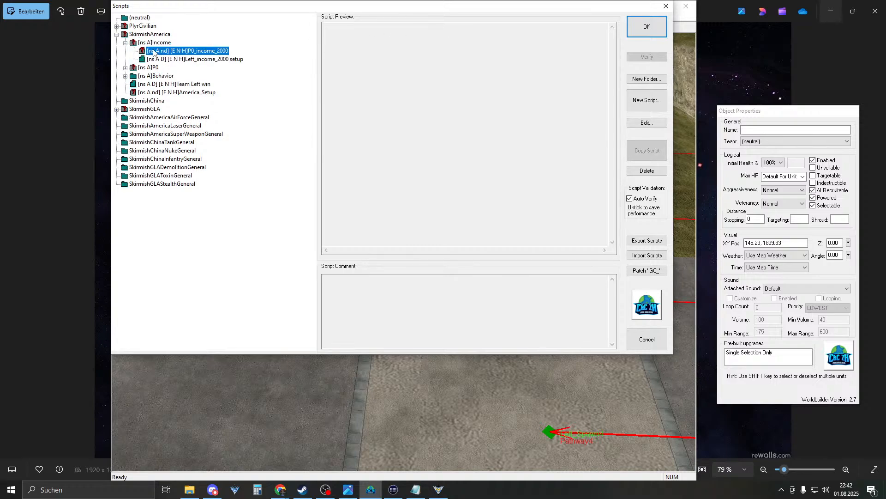
{"action": "left_click", "coordinate": [210, 60]}
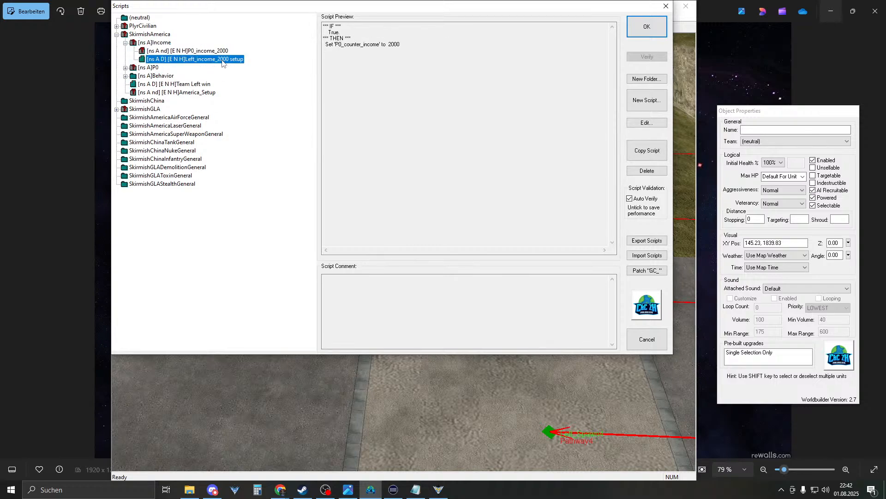
{"action": "left_click_drag", "start_coordinate": [220, 64], "coordinate": [169, 46]}
{"action": "left_click", "coordinate": [174, 51]}
{"action": "left_click", "coordinate": [194, 60]}
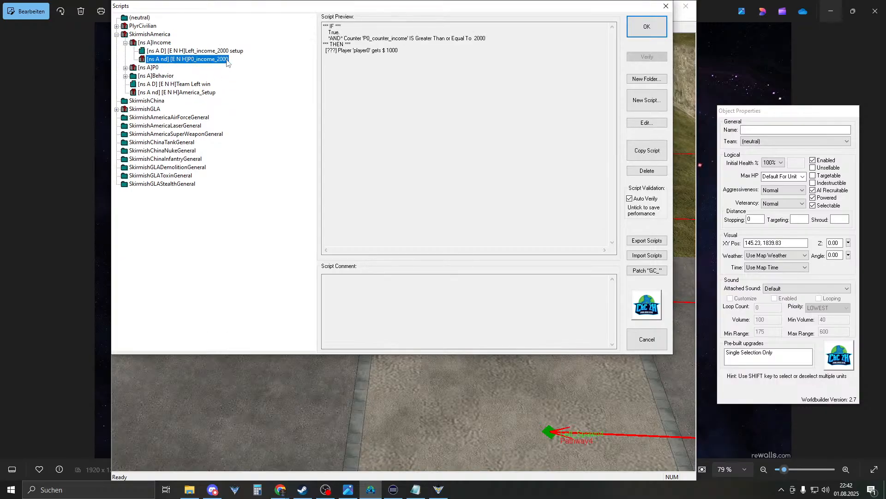
{"action": "double_click", "coordinate": [216, 52]}
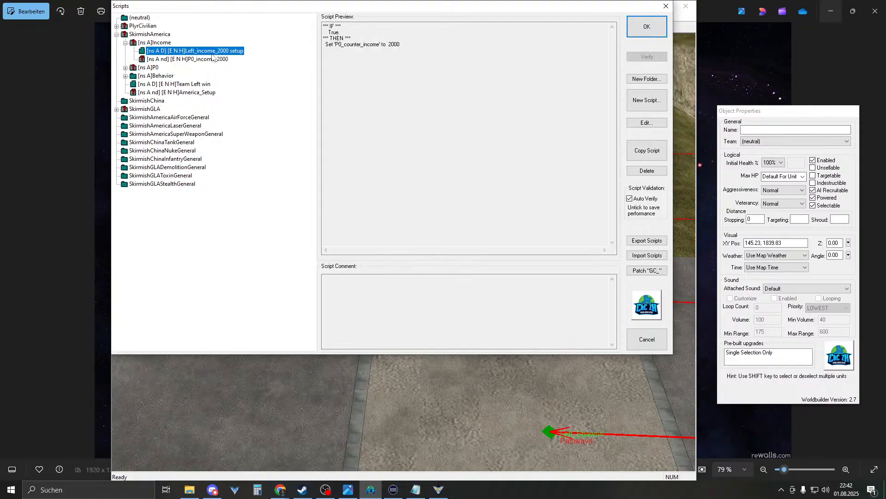
- Add an action to the setup script that displays the P0_counter_income counter
{"action": "left_click", "coordinate": [307, 43]}
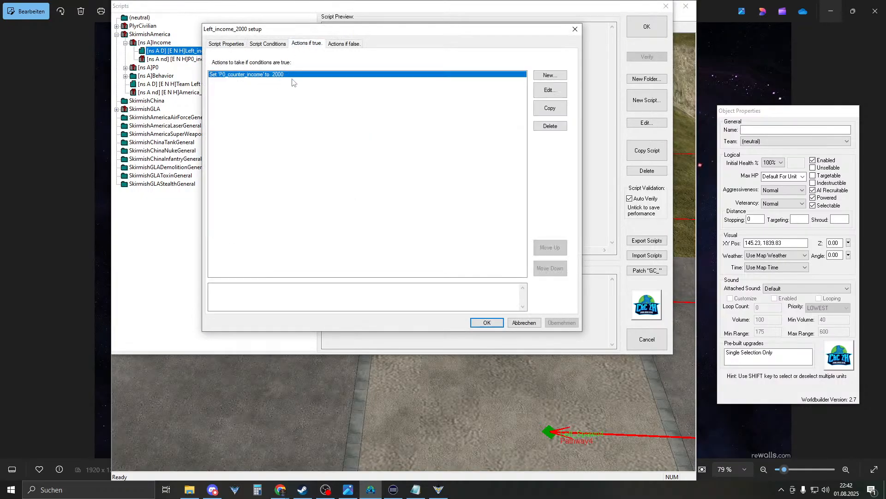
{"action": "left_click", "coordinate": [560, 77]}
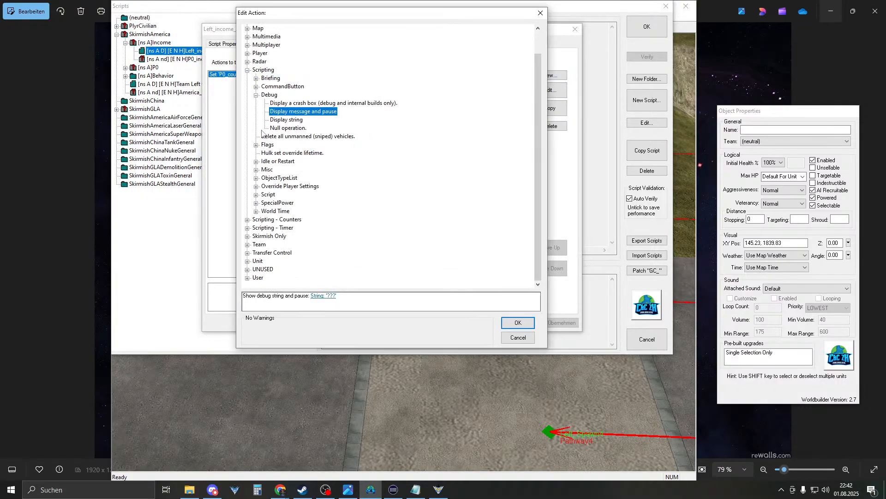
{"action": "left_click", "coordinate": [255, 95]}
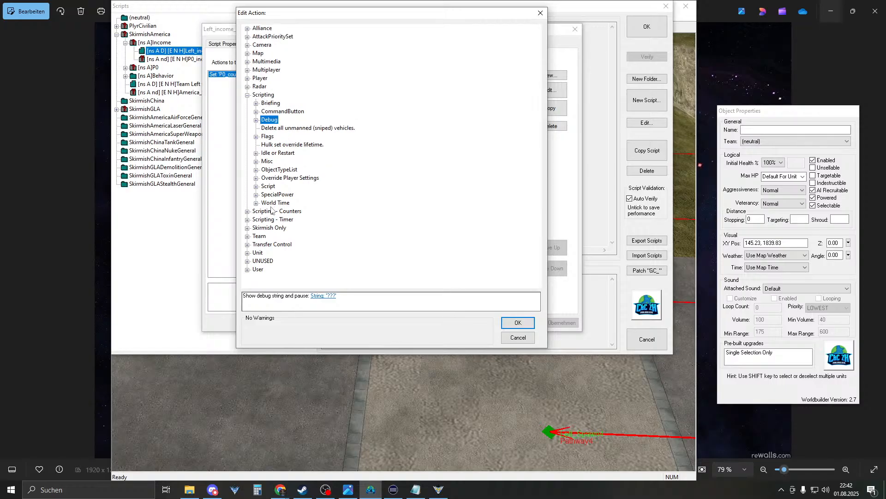
{"action": "left_click", "coordinate": [256, 186]}
{"action": "left_click", "coordinate": [264, 186]}
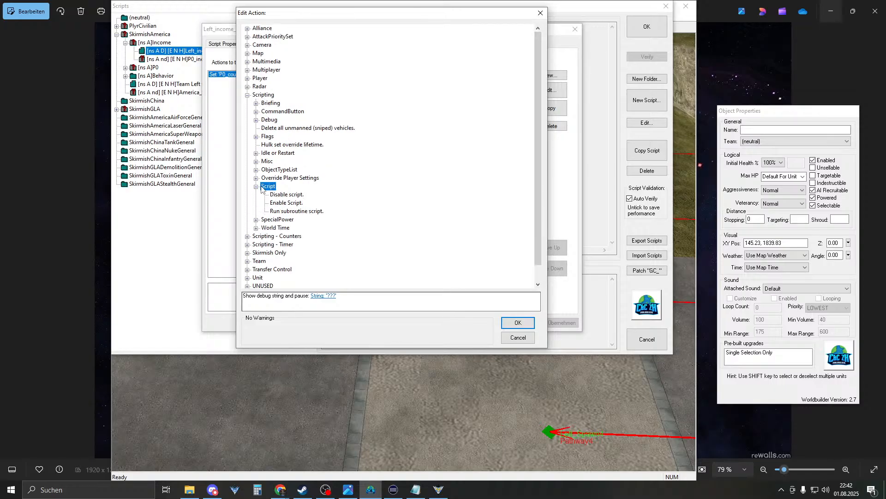
{"action": "left_click", "coordinate": [256, 186]}
{"action": "left_click", "coordinate": [247, 211]}
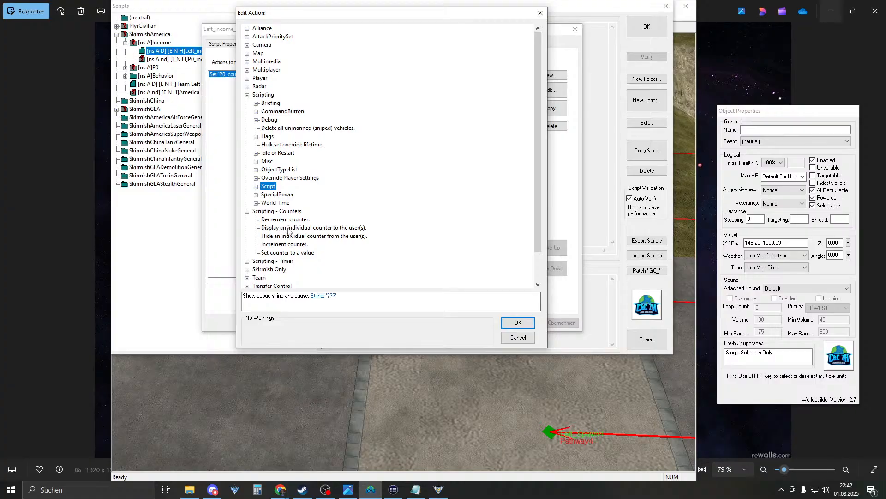
{"action": "left_click", "coordinate": [289, 228]}
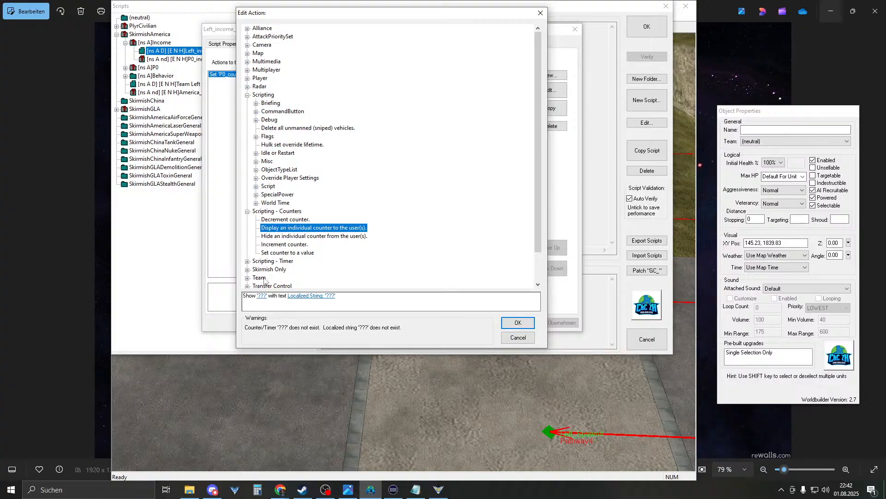
{"action": "left_click", "coordinate": [262, 296]}
{"action": "left_click", "coordinate": [476, 353]}
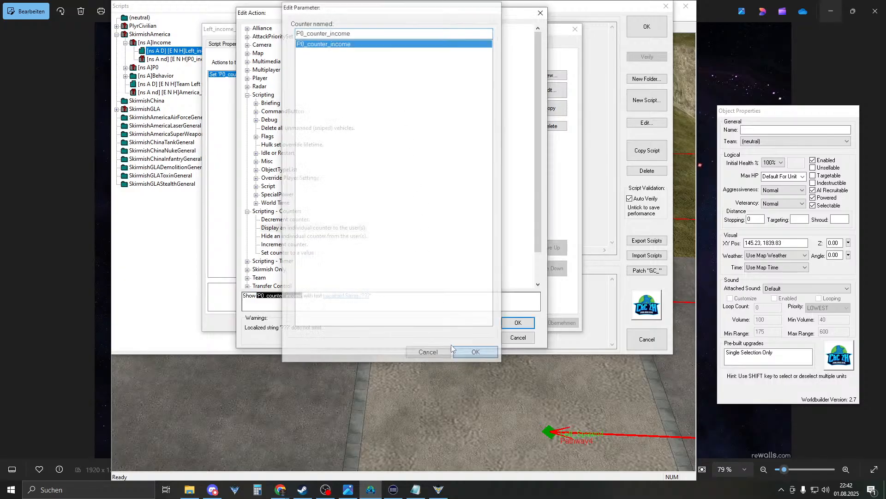
- Label the counter with the GLA03Objective01 text and close all script dialogs
{"action": "left_click", "coordinate": [346, 296]}
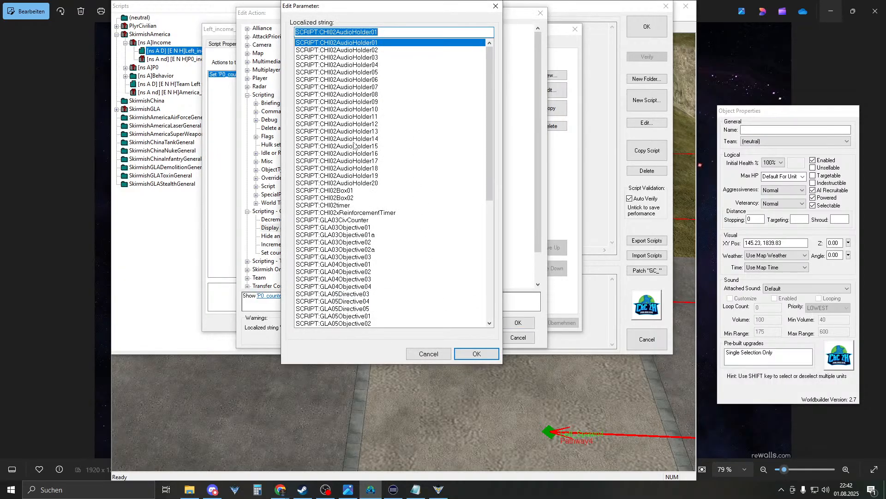
{"action": "left_click", "coordinate": [352, 205]}
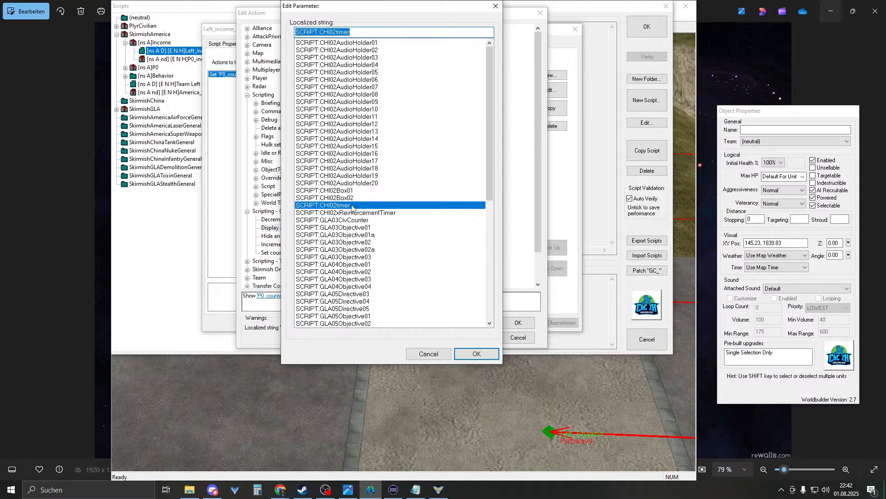
{"action": "left_click", "coordinate": [391, 213]}
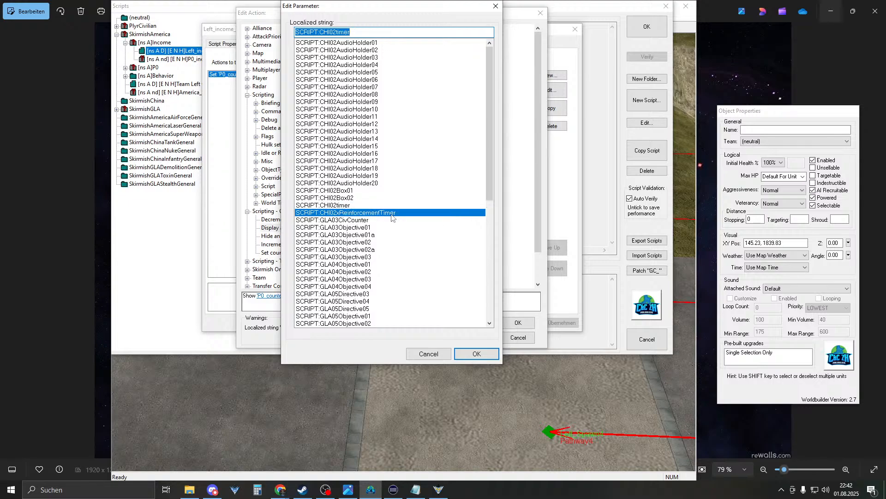
{"action": "left_click", "coordinate": [389, 220]}
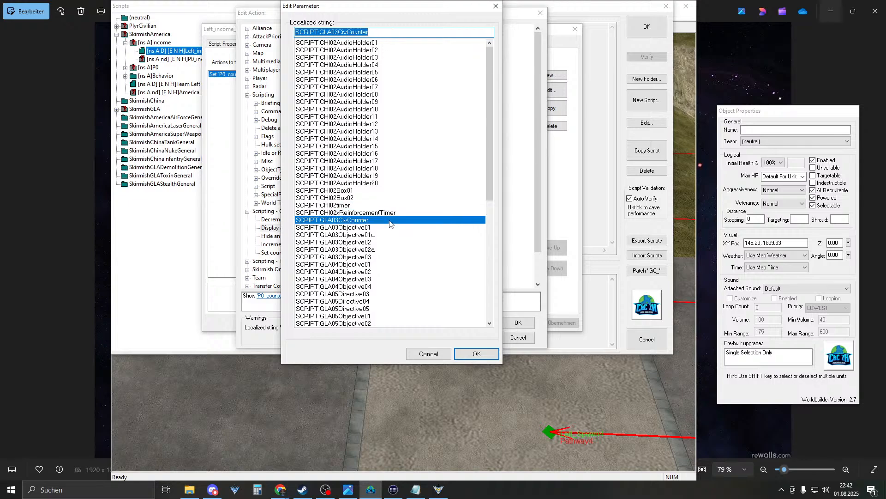
{"action": "left_click", "coordinate": [367, 228]}
{"action": "left_click", "coordinate": [477, 354]}
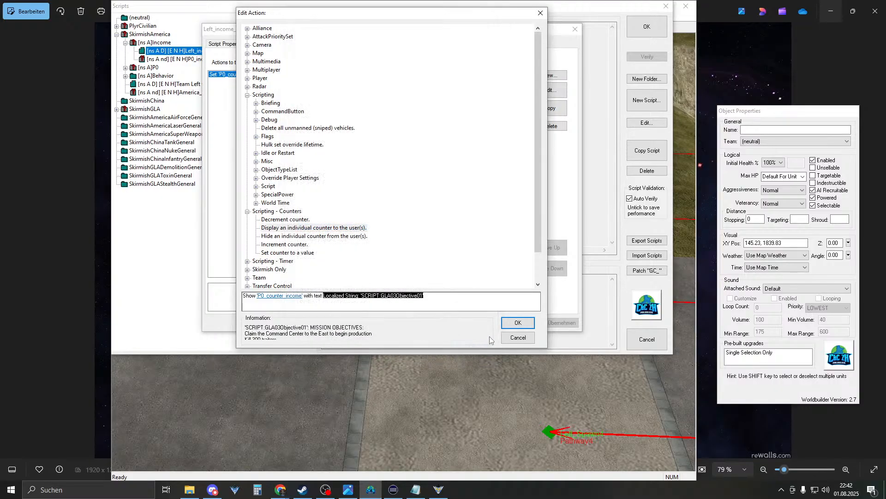
{"action": "left_click", "coordinate": [518, 323]}
{"action": "left_click", "coordinate": [478, 322]}
{"action": "left_click", "coordinate": [647, 28]}
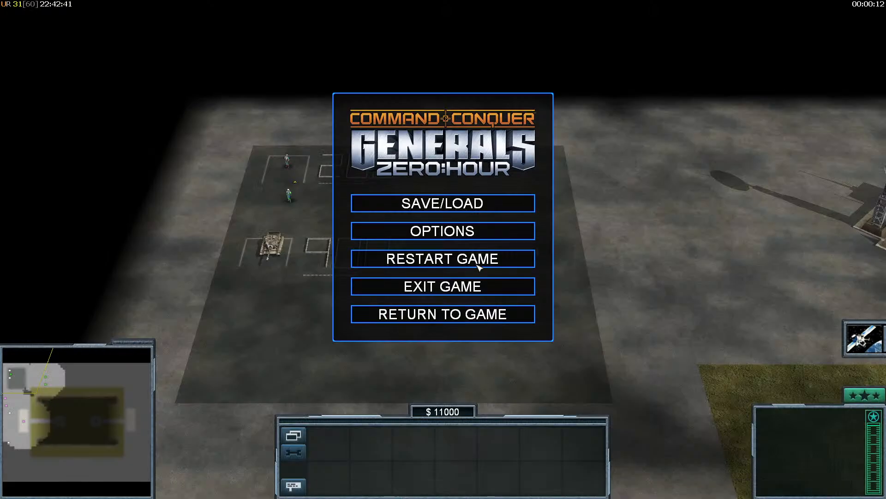
- Restart the Zero Hour test match from the in-game menu
{"action": "left_click", "coordinate": [358, 283]}
{"action": "left_click", "coordinate": [500, 279]}
{"action": "left_click", "coordinate": [405, 262]}
{"action": "left_click", "coordinate": [388, 270]}
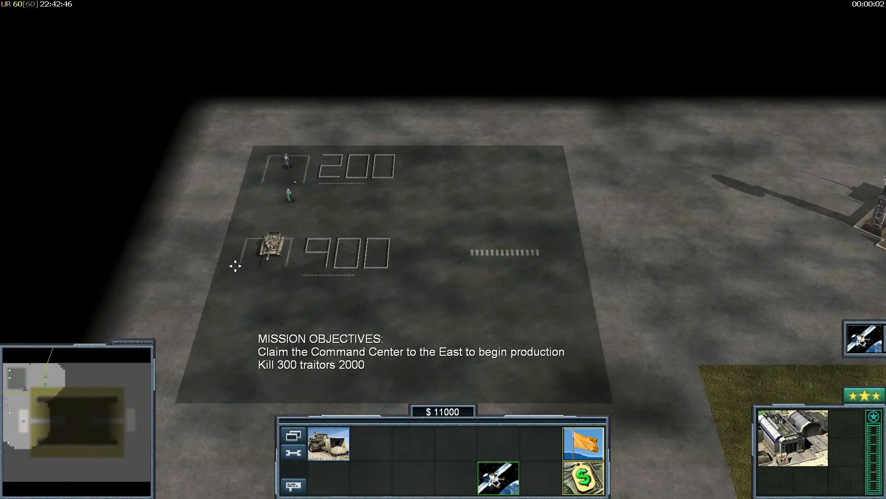
- Move the pilot onto the 200 pad, confirm the counter reaches 3520, then pause the game
{"action": "left_click", "coordinate": [468, 365]}
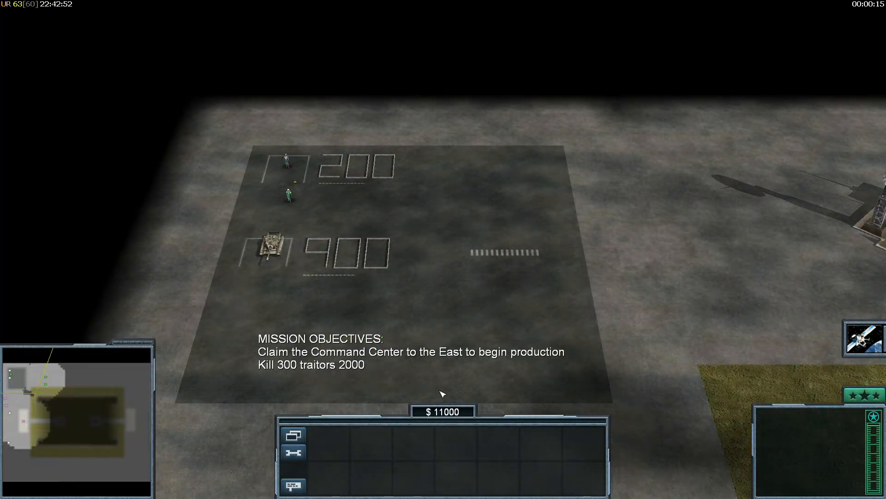
{"action": "left_click", "coordinate": [288, 195]}
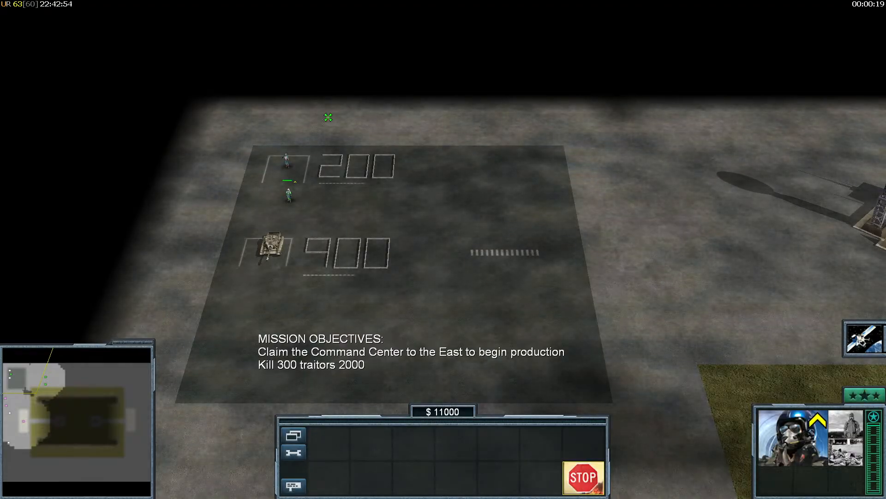
{"action": "left_click", "coordinate": [291, 119]}
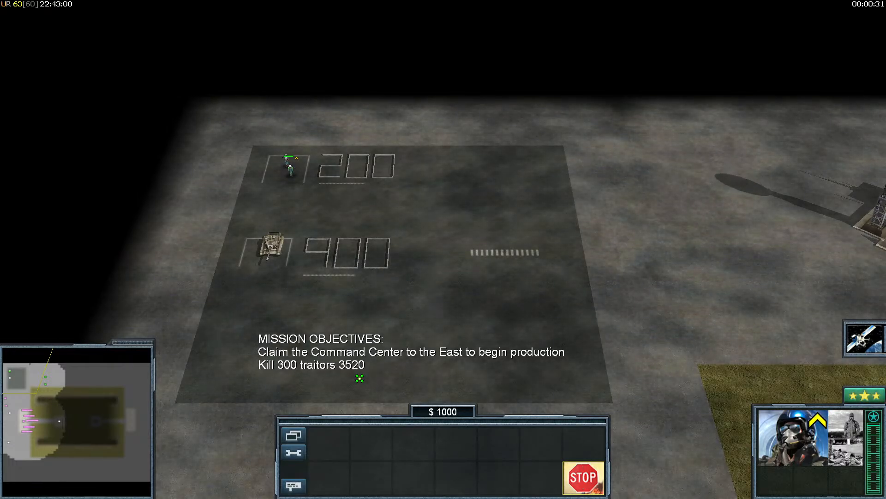
{"action": "right_click_drag", "start_coordinate": [347, 301], "coordinate": [386, 184]}
{"action": "right_click_drag", "start_coordinate": [391, 235], "coordinate": [273, 167]}
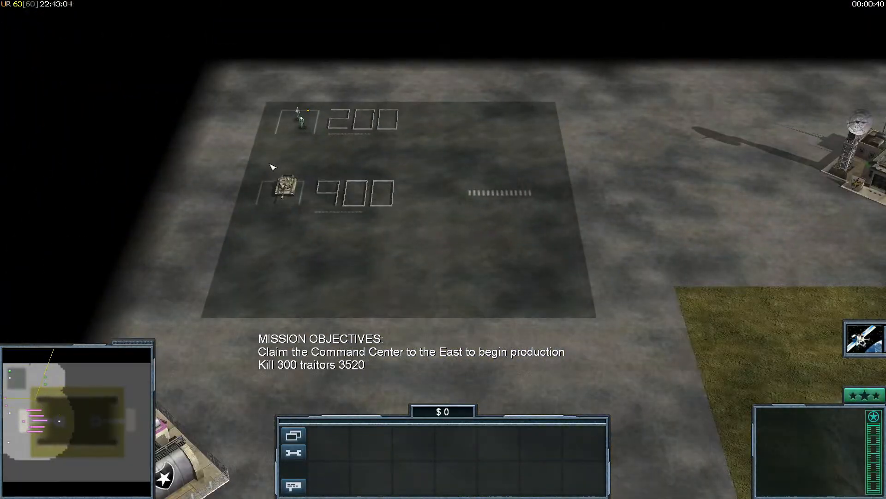
{"action": "key", "text": "Escape"}
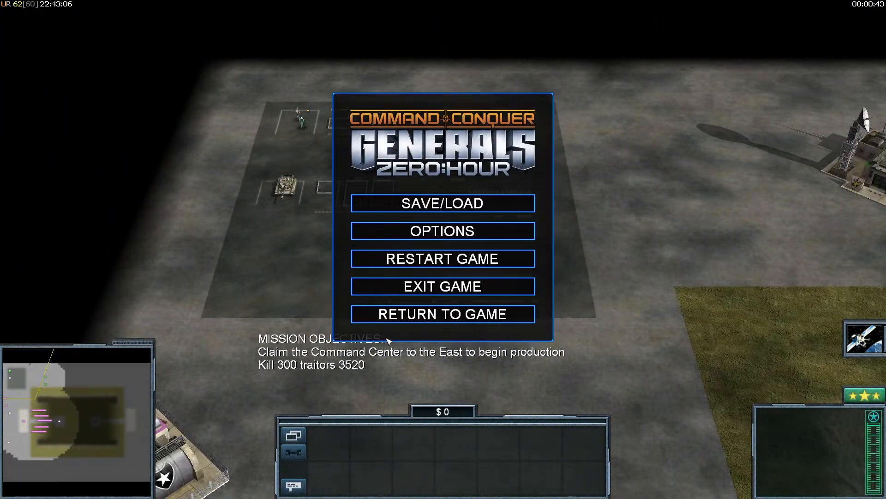
{"action": "key", "text": "super"}
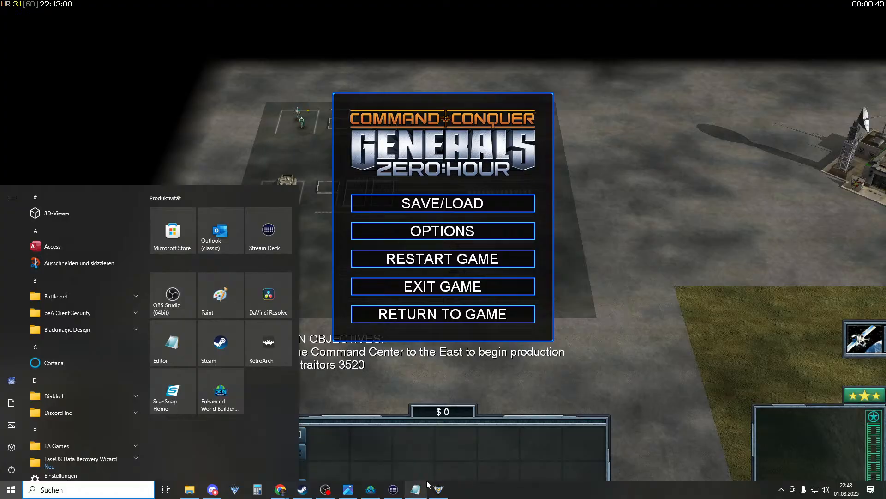
- Return to World Builder, open the map scripts and glance at SkirmishGLA's GLA_Setup script
{"action": "left_click", "coordinate": [371, 488]}
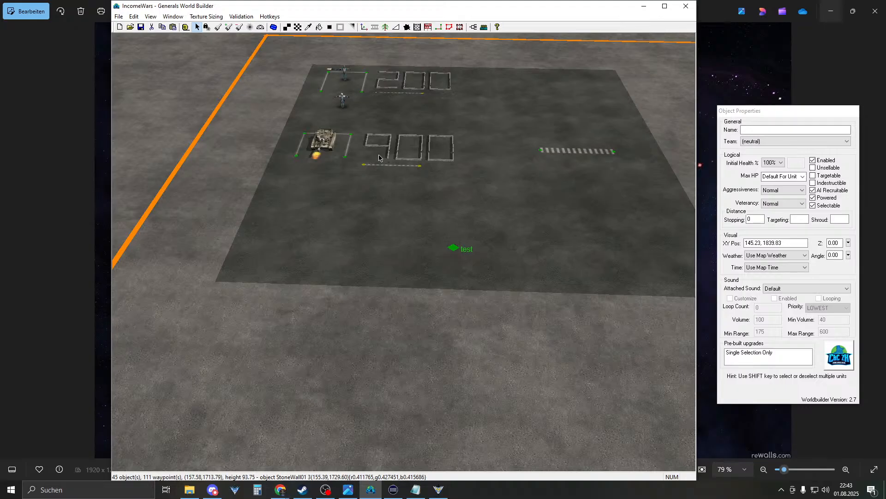
{"action": "left_click", "coordinate": [474, 28]}
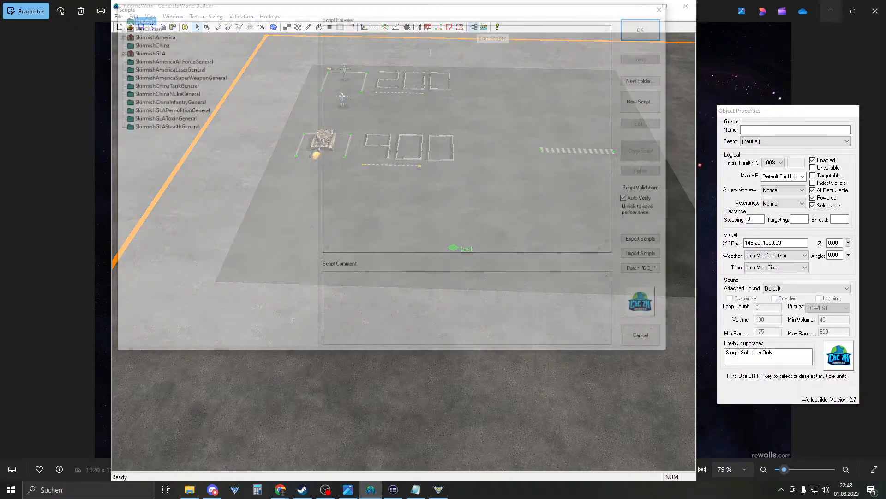
{"action": "left_click", "coordinate": [117, 34]}
{"action": "left_click", "coordinate": [117, 34]}
{"action": "left_click", "coordinate": [117, 51]}
{"action": "left_click", "coordinate": [165, 59]}
{"action": "double_click", "coordinate": [165, 59]}
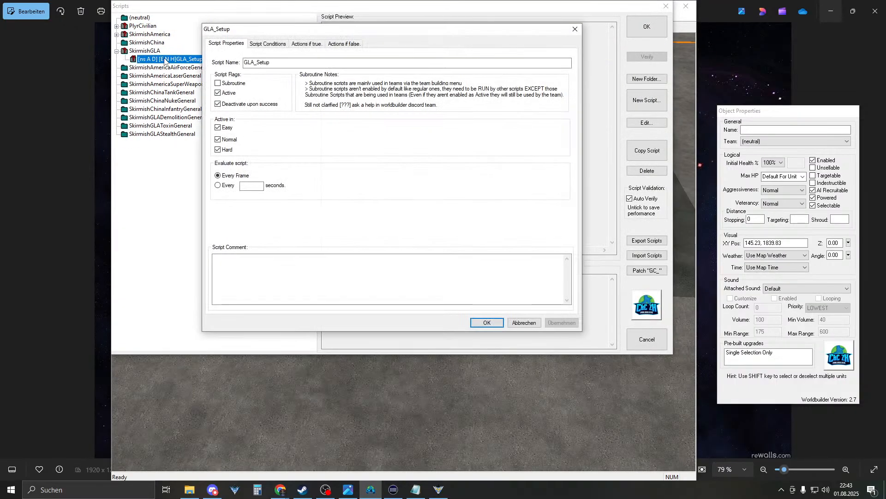
{"action": "left_click", "coordinate": [525, 325]}
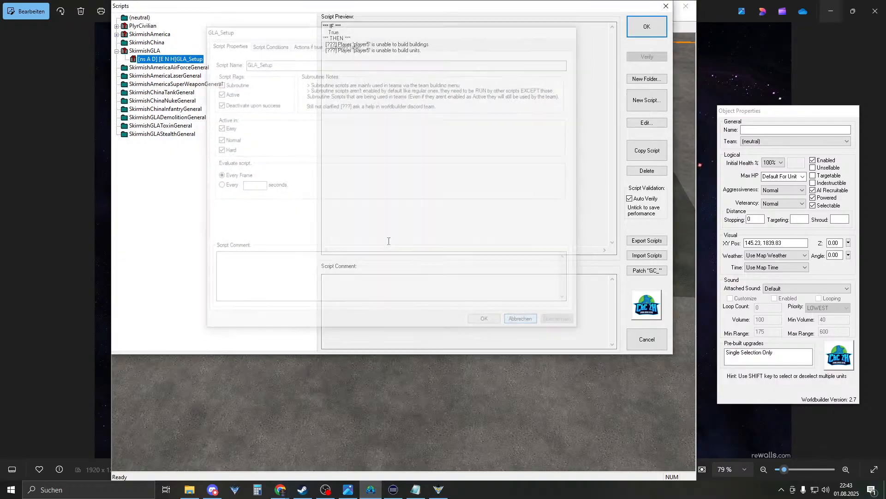
- Expand SkirmishAmerica's Income folder and select the Left_income_2000 setup script
{"action": "left_click", "coordinate": [116, 34]}
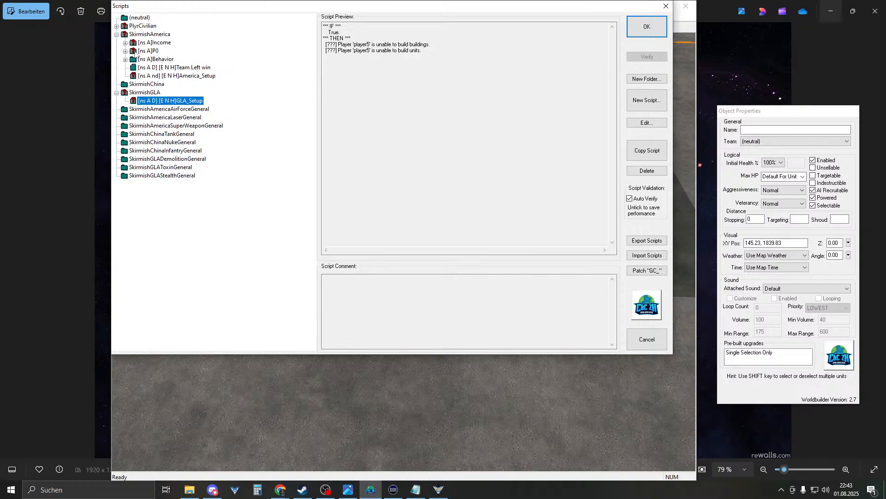
{"action": "left_click", "coordinate": [125, 42]}
{"action": "left_click", "coordinate": [180, 51]}
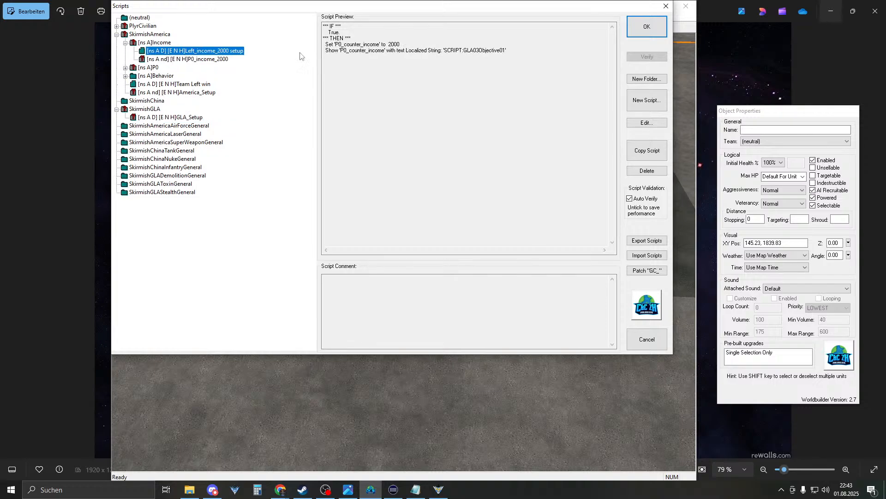
- Open the Left_income_2000 setup script's counter display action and its localized string list
{"action": "double_click", "coordinate": [165, 52]}
{"action": "left_click", "coordinate": [305, 43]}
{"action": "double_click", "coordinate": [281, 81]}
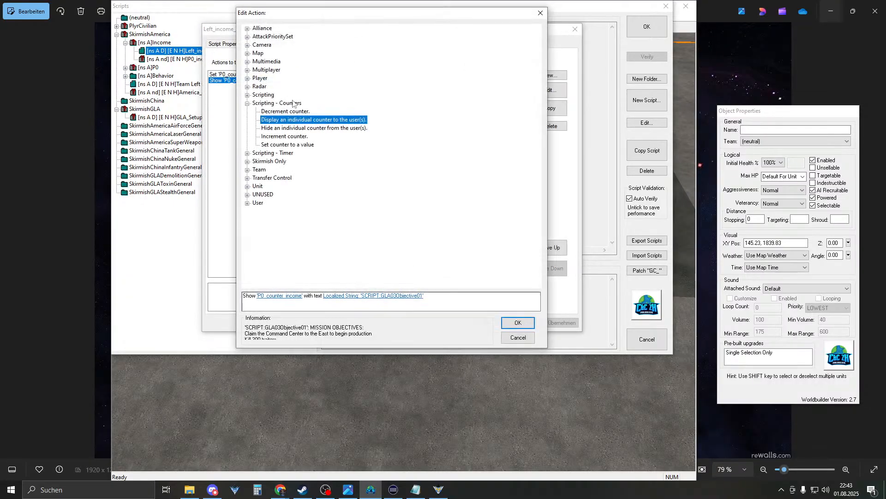
{"action": "left_click", "coordinate": [395, 296]}
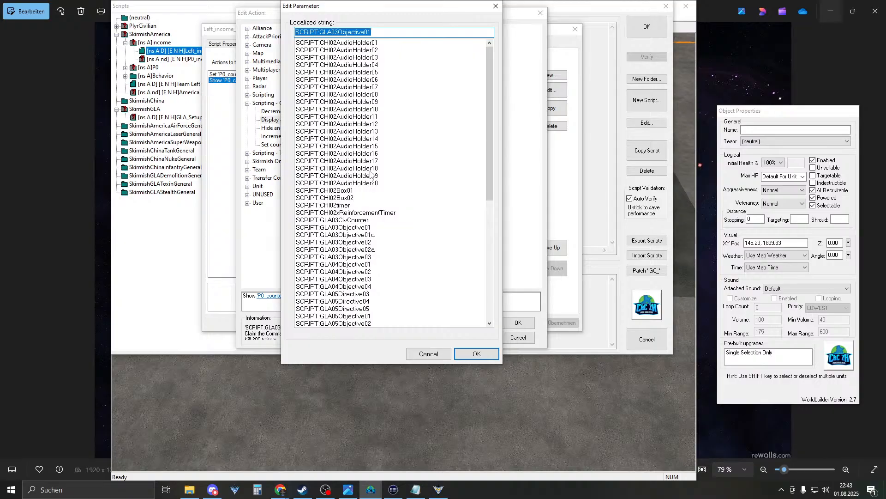
- Browse the localized strings, trying CHI02Box01, GLA03Objective01 and GLA07ChnTmr
{"action": "left_click", "coordinate": [346, 192]}
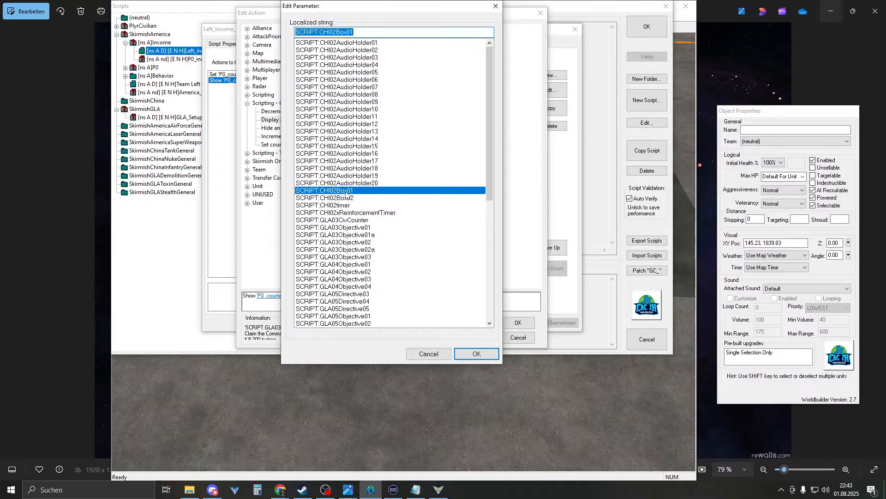
{"action": "left_click", "coordinate": [367, 228]}
{"action": "scroll", "coordinate": [383, 236], "scroll_direction": "down", "scroll_amount": 4}
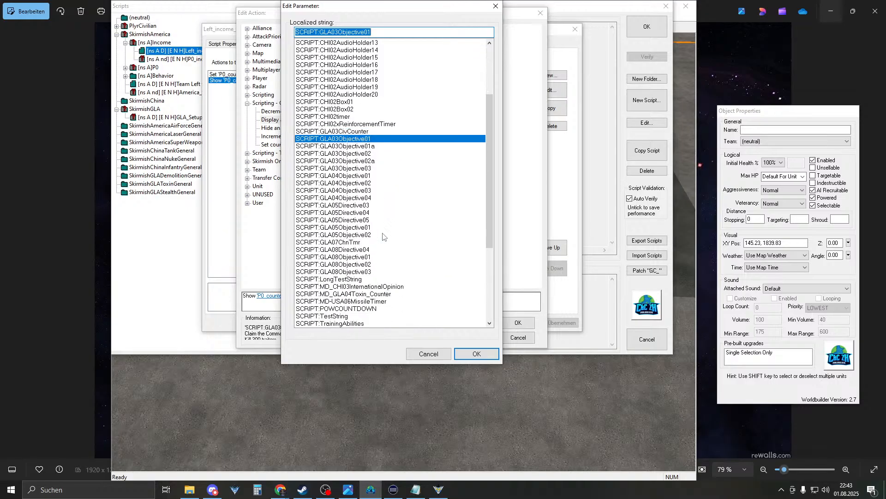
{"action": "left_click", "coordinate": [358, 243]}
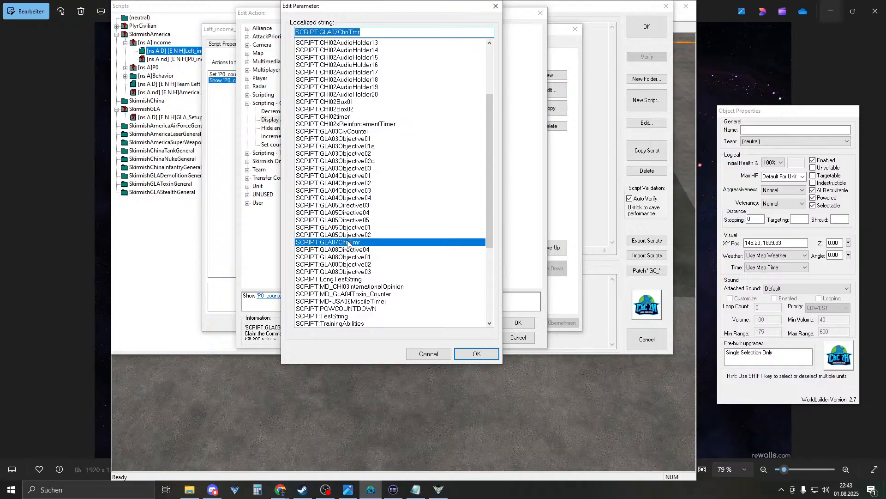
{"action": "scroll", "coordinate": [368, 262], "scroll_direction": "down", "scroll_amount": 1}
{"action": "scroll", "coordinate": [358, 261], "scroll_direction": "down", "scroll_amount": 1}
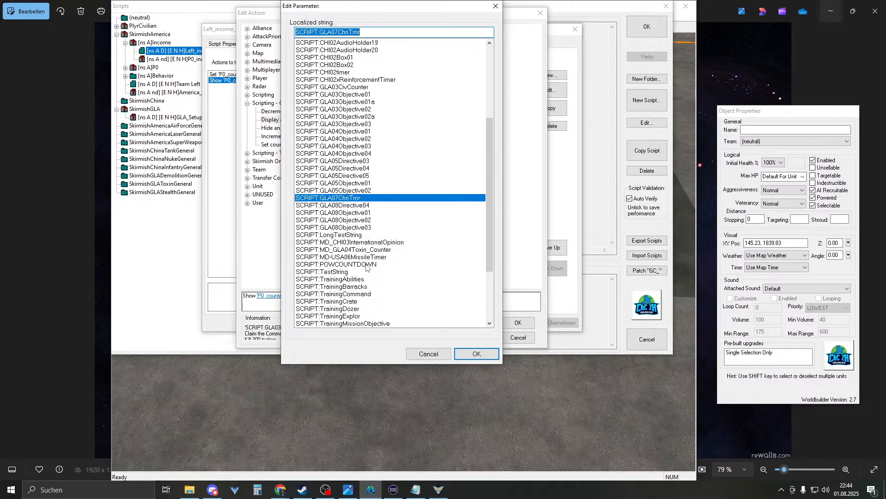
- Pick SCRIPT:TestString from the localized string list as the P0_counter_income display text
{"action": "scroll", "coordinate": [371, 284], "scroll_direction": "down", "scroll_amount": 2}
{"action": "scroll", "coordinate": [370, 284], "scroll_direction": "down", "scroll_amount": 1}
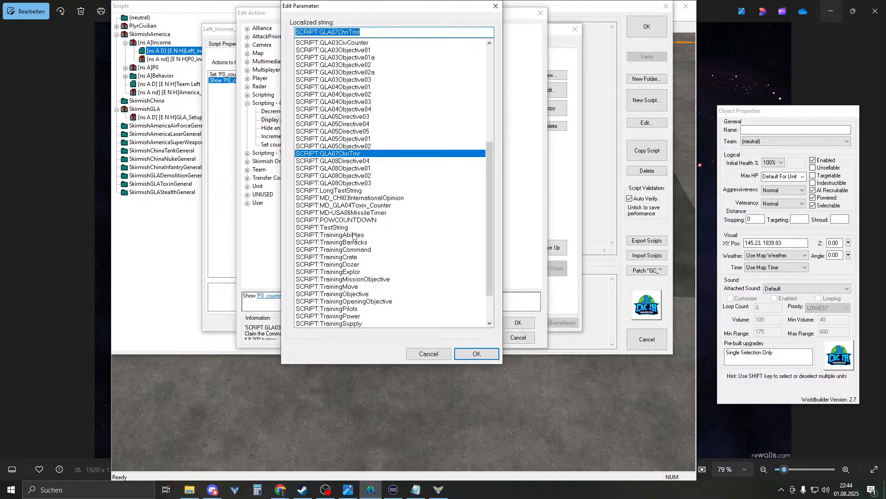
{"action": "scroll", "coordinate": [354, 240], "scroll_direction": "down", "scroll_amount": 2}
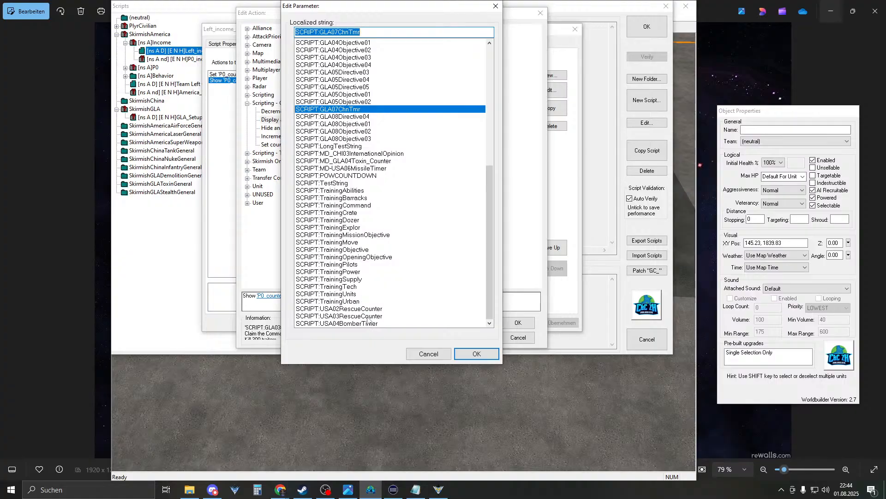
{"action": "scroll", "coordinate": [367, 309], "scroll_direction": "up", "scroll_amount": 4}
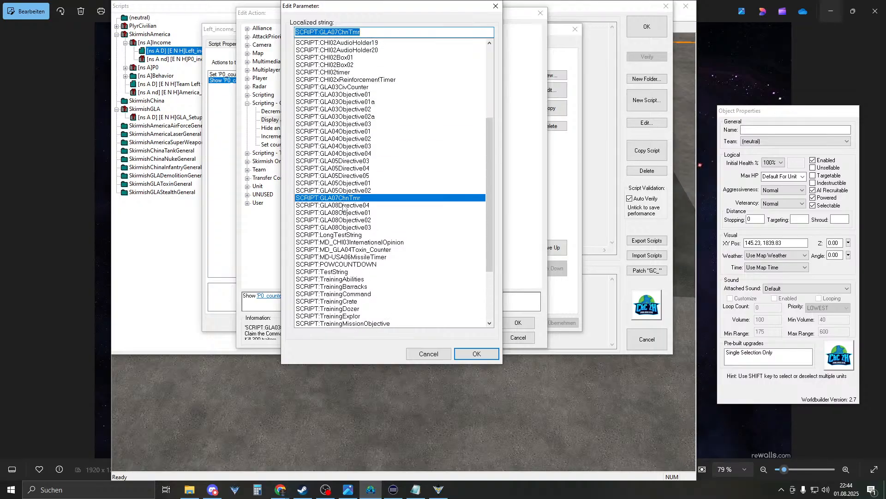
{"action": "scroll", "coordinate": [345, 205], "scroll_direction": "up", "scroll_amount": 5}
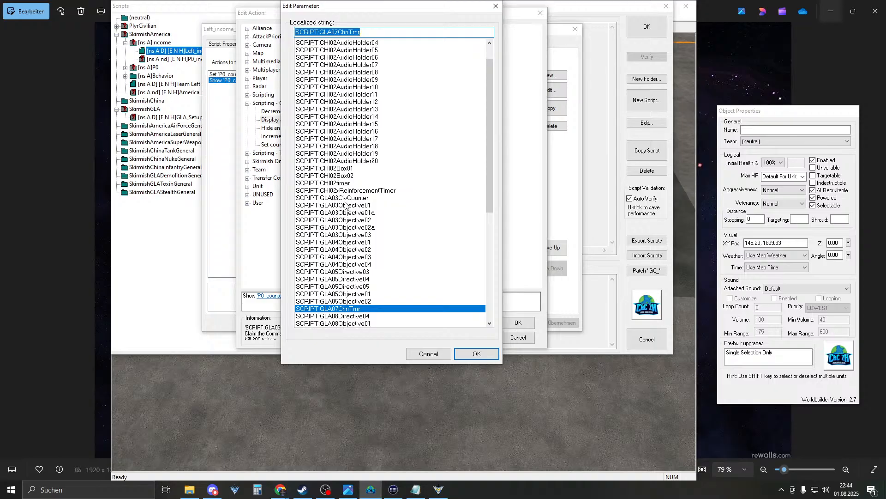
{"action": "scroll", "coordinate": [358, 154], "scroll_direction": "up", "scroll_amount": 1}
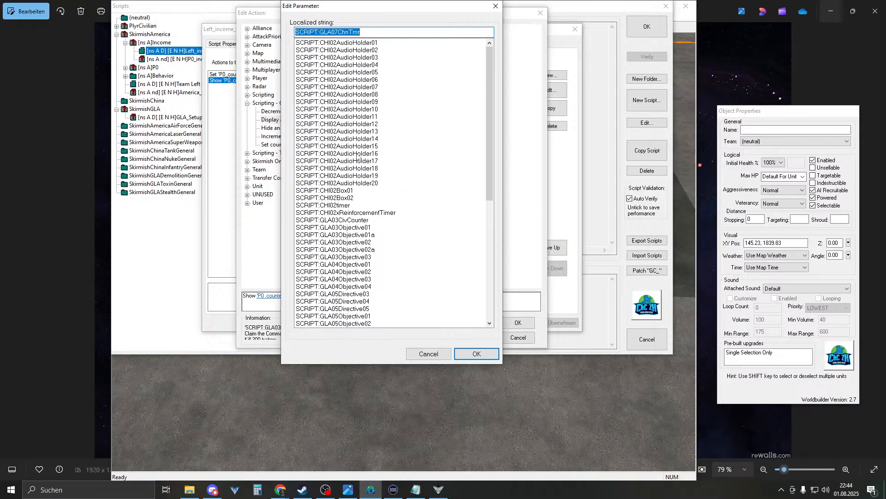
{"action": "scroll", "coordinate": [358, 157], "scroll_direction": "down", "scroll_amount": 8}
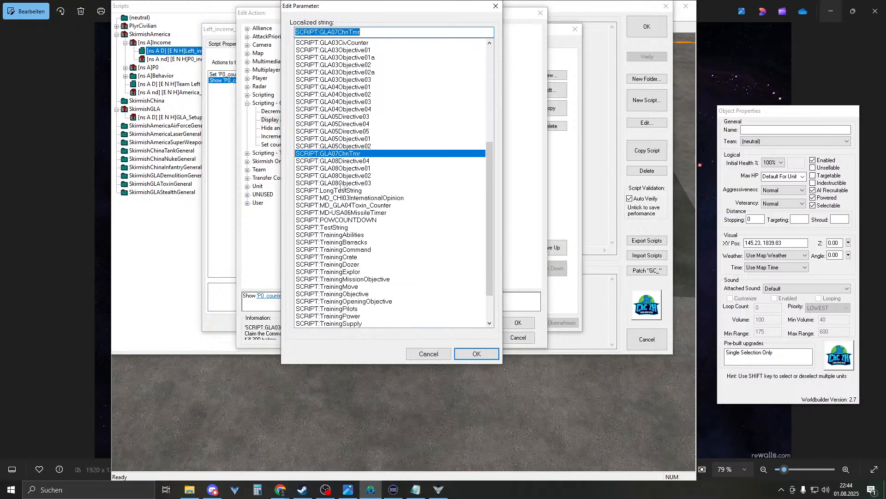
{"action": "left_click", "coordinate": [337, 228]}
{"action": "left_click", "coordinate": [458, 353]}
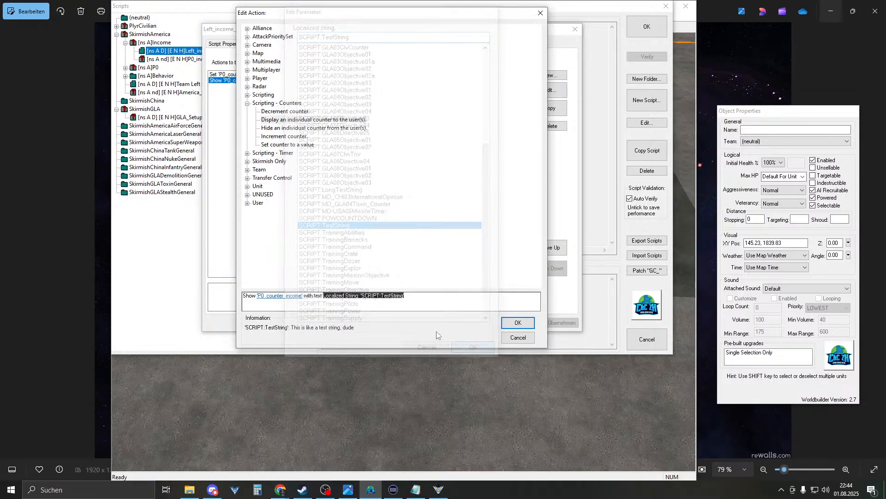
- Close the Left_income_2000 action and script, then preview P0_Purchase_Ranger a in the P0 folder
{"action": "left_click", "coordinate": [512, 321]}
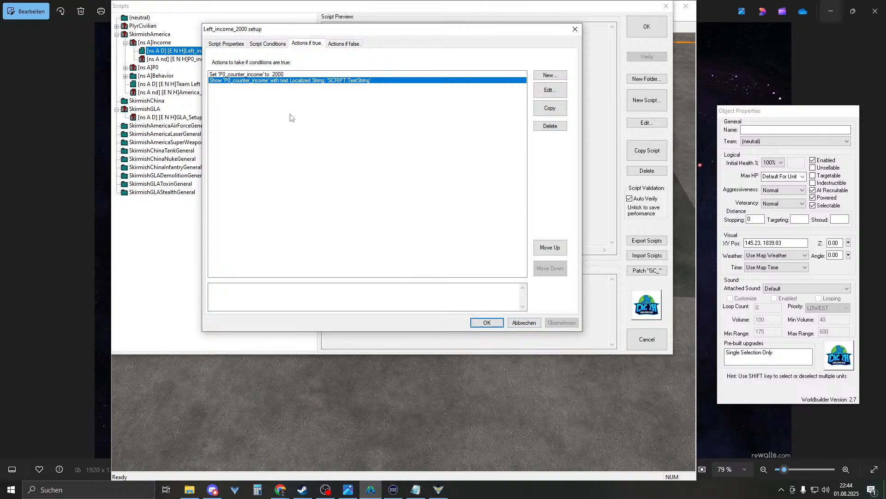
{"action": "left_click", "coordinate": [482, 322]}
{"action": "left_click", "coordinate": [125, 68]}
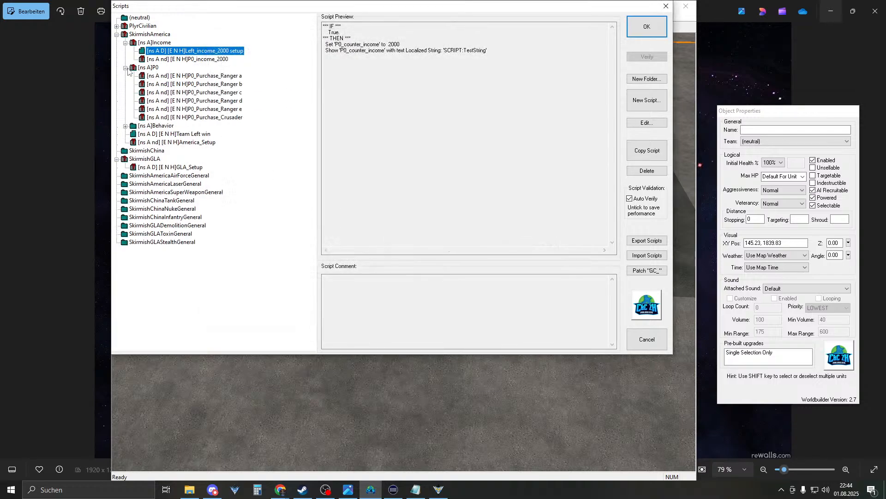
{"action": "left_click", "coordinate": [190, 76]}
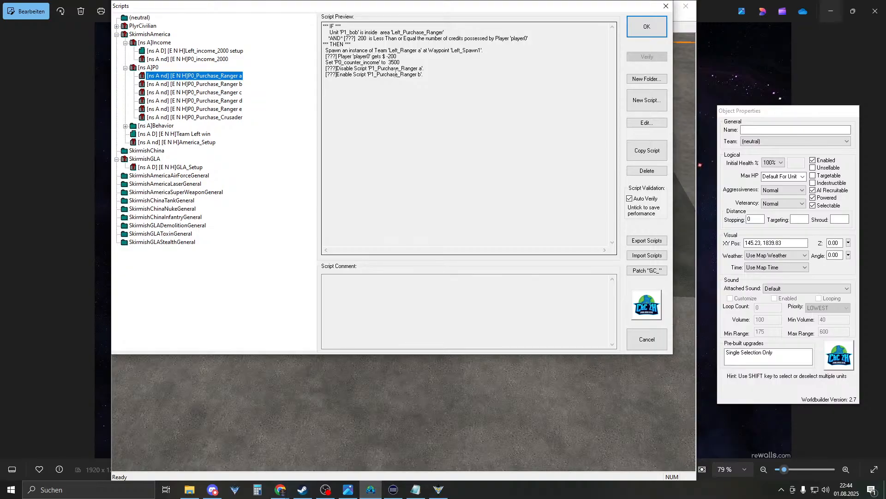
- Change P0_Purchase_Ranger a's Set counter action to increment P0_counter_income by 20
{"action": "double_click", "coordinate": [212, 76]}
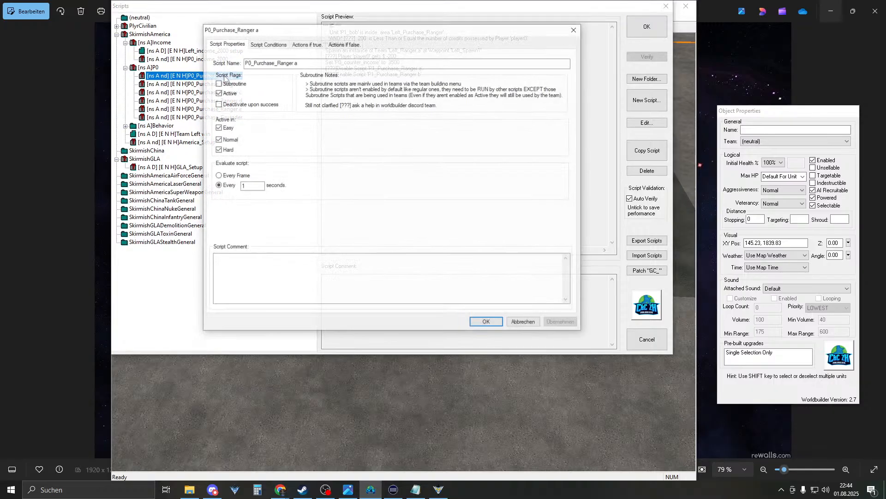
{"action": "left_click", "coordinate": [304, 44]}
{"action": "double_click", "coordinate": [282, 87]}
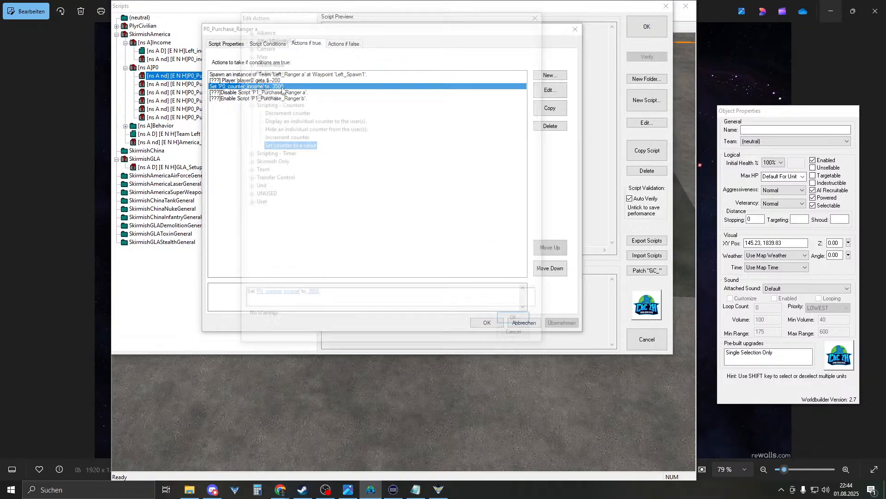
{"action": "left_click", "coordinate": [311, 298]}
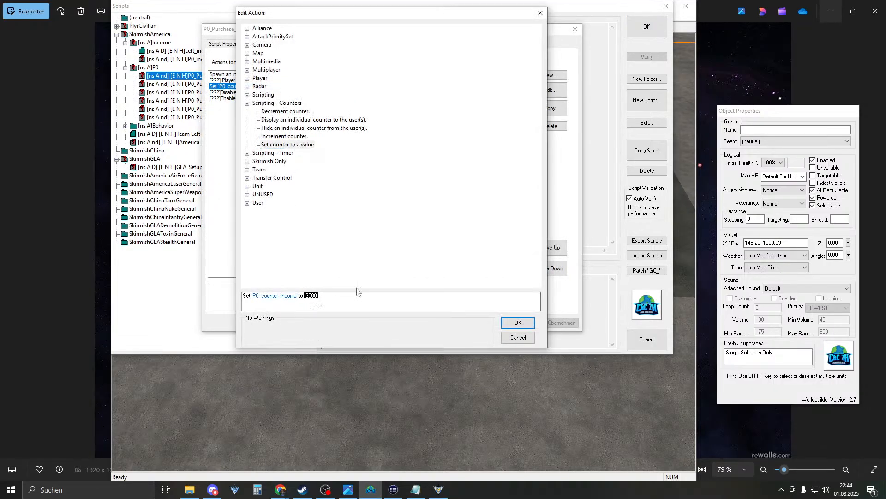
{"action": "left_click", "coordinate": [282, 137]}
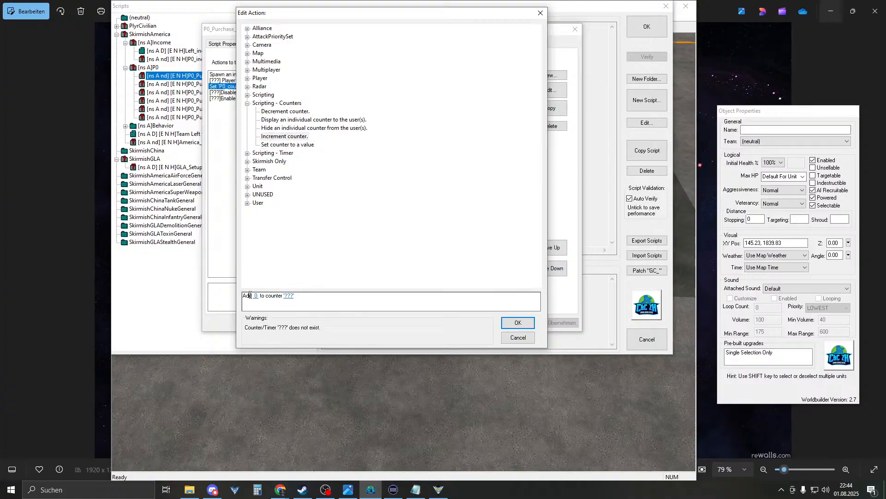
{"action": "double_click", "coordinate": [256, 296]}
{"action": "type", "text": "20"}
{"action": "key", "text": "Return"}
{"action": "double_click", "coordinate": [273, 295]}
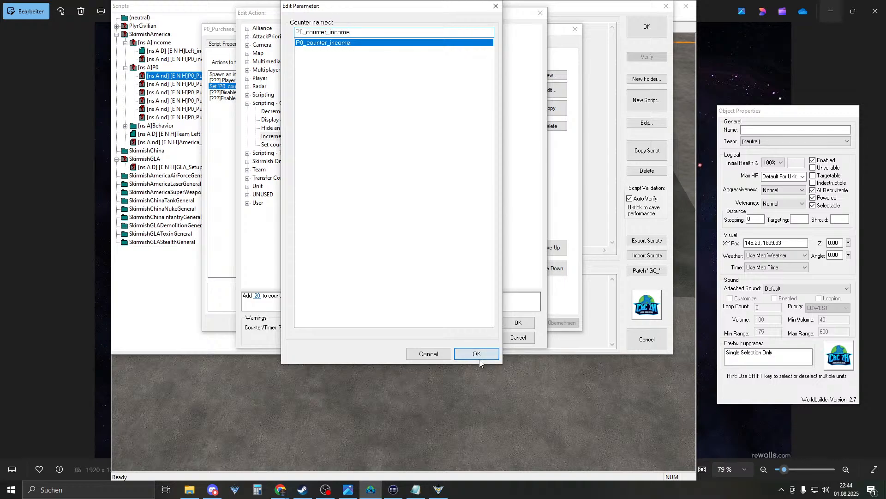
{"action": "key", "text": "Return"}
{"action": "left_click", "coordinate": [518, 323]}
{"action": "left_click", "coordinate": [486, 324]}
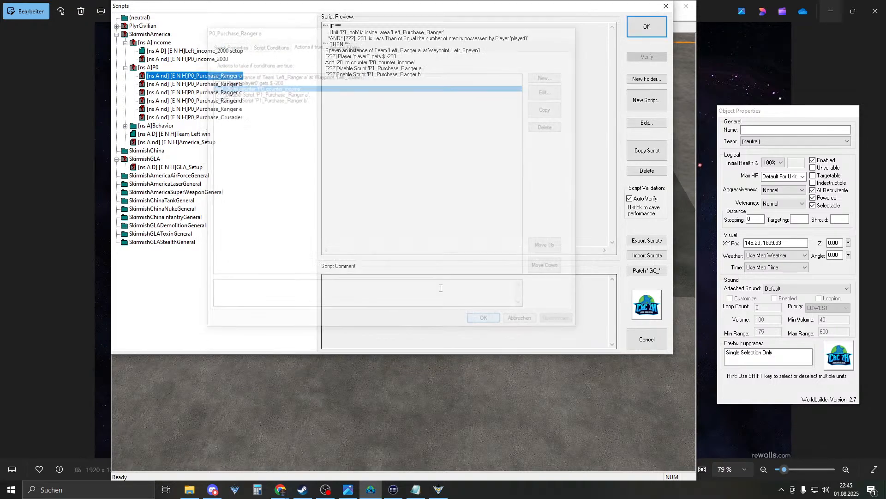
- Review P0_Purchase_Ranger b–e and P0_Purchase_Crusader, then close Scripts and return to Generals
{"action": "left_click", "coordinate": [234, 84]}
{"action": "left_click", "coordinate": [228, 101]}
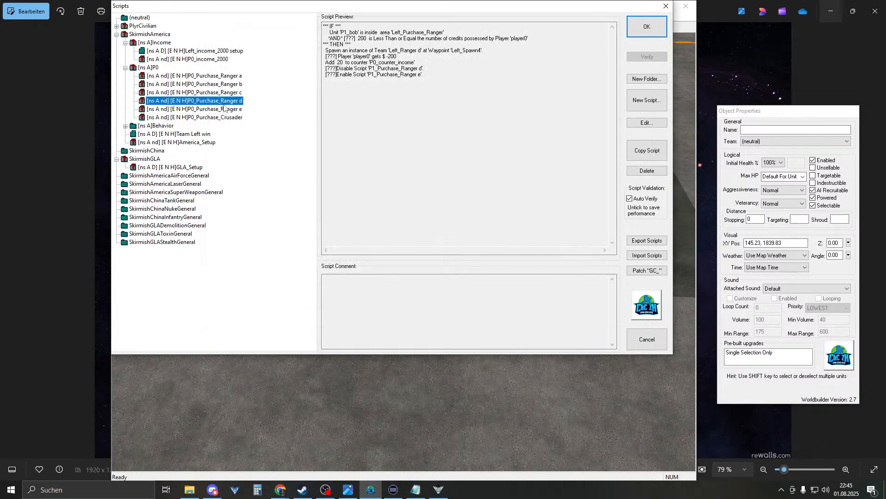
{"action": "left_click", "coordinate": [223, 109]}
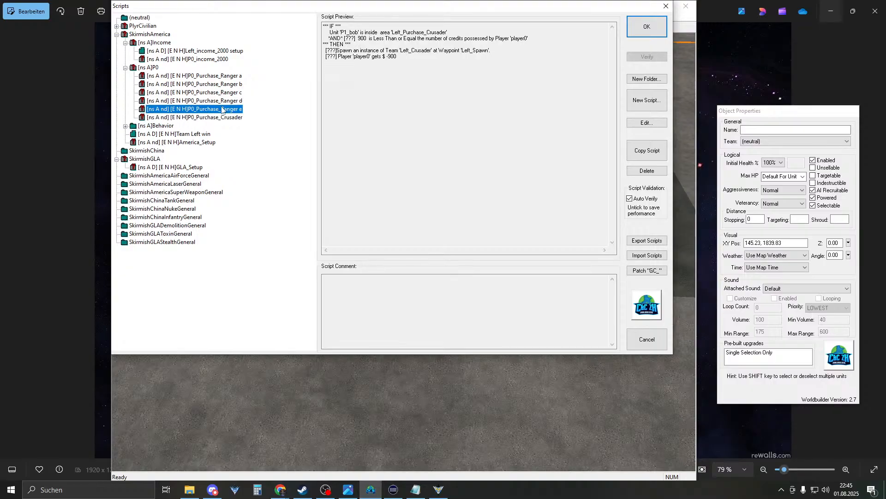
{"action": "left_click", "coordinate": [226, 101]}
{"action": "left_click", "coordinate": [228, 92]}
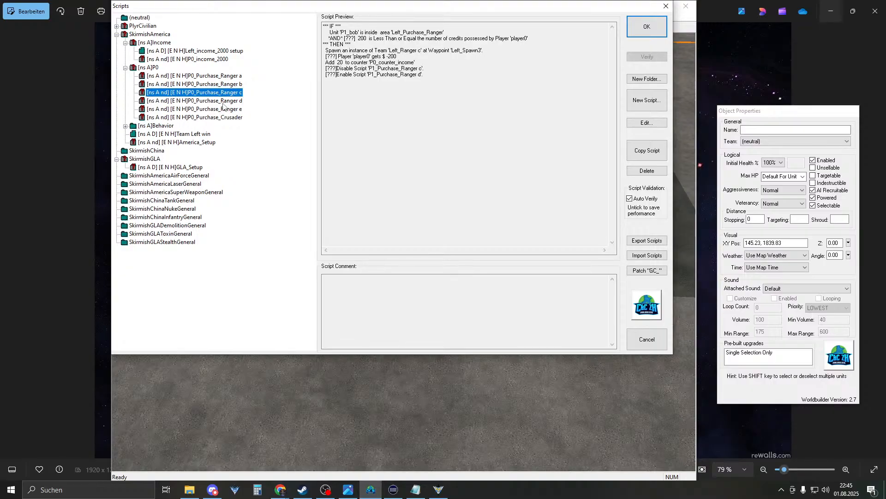
{"action": "left_click", "coordinate": [224, 101]}
{"action": "left_click", "coordinate": [229, 117]}
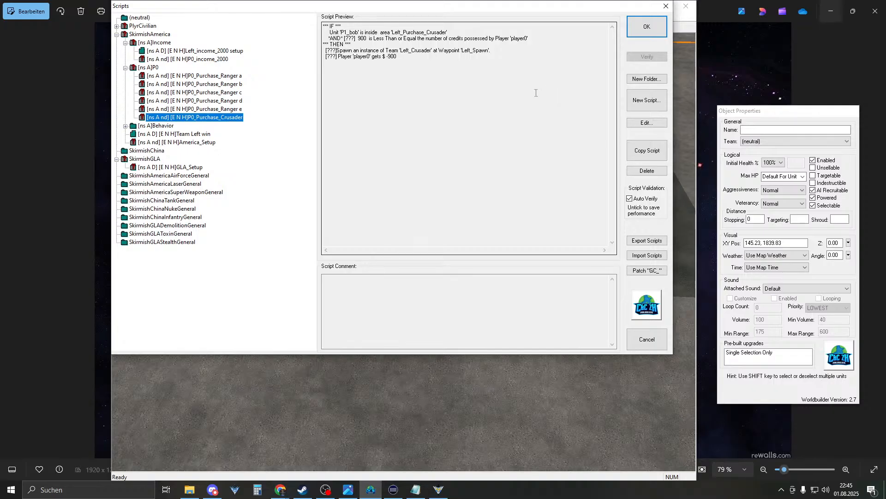
{"action": "left_click", "coordinate": [646, 27]}
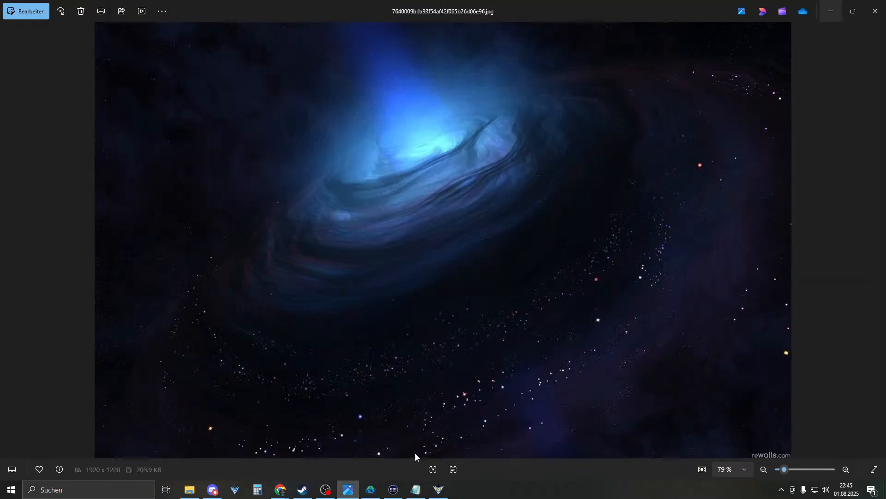
{"action": "left_click", "coordinate": [440, 490]}
- Restart the test match and send the pilot onto the 200 purchase pad
{"action": "left_click", "coordinate": [443, 257]}
{"action": "left_click", "coordinate": [379, 276]}
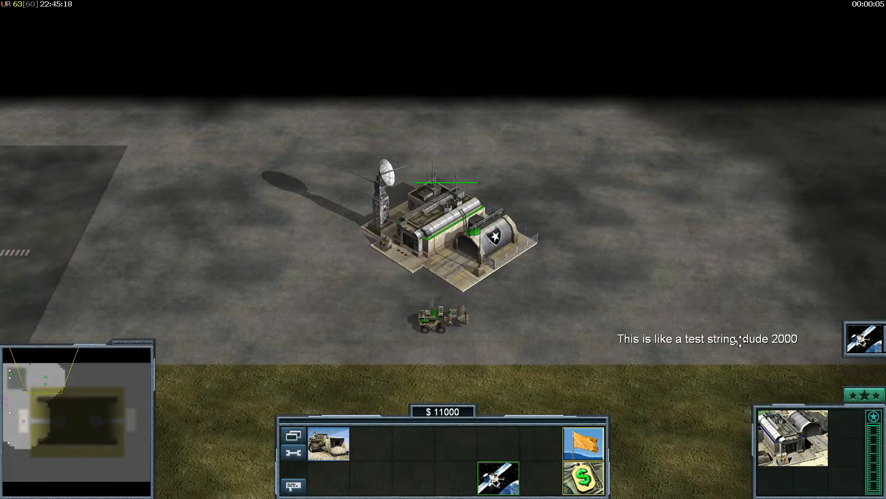
{"action": "left_click", "coordinate": [756, 341]}
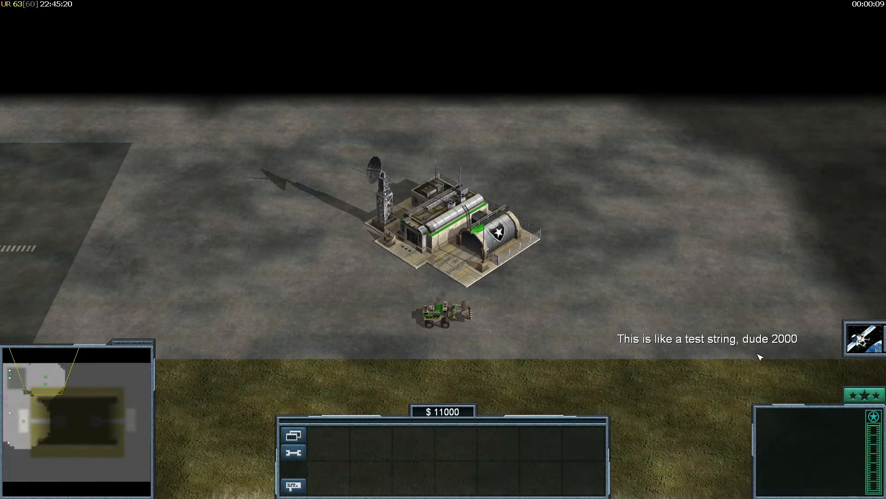
{"action": "right_click_drag", "start_coordinate": [755, 341], "coordinate": [338, 299]}
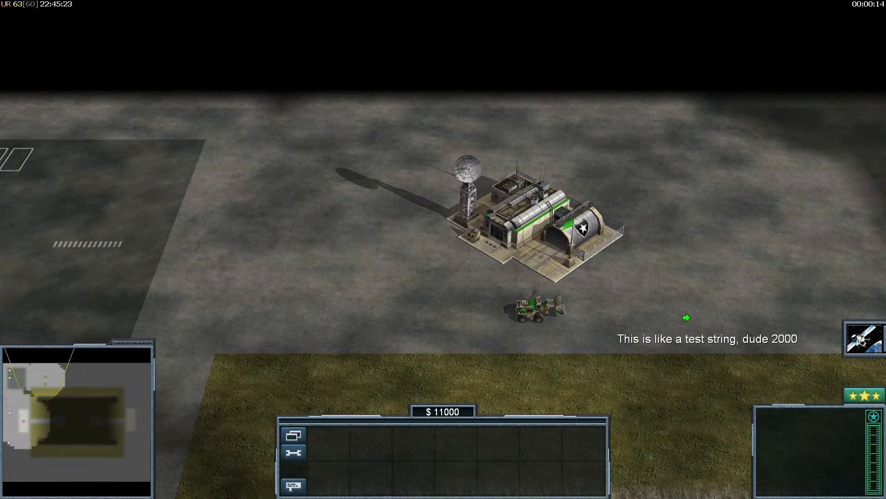
{"action": "left_click", "coordinate": [289, 196]}
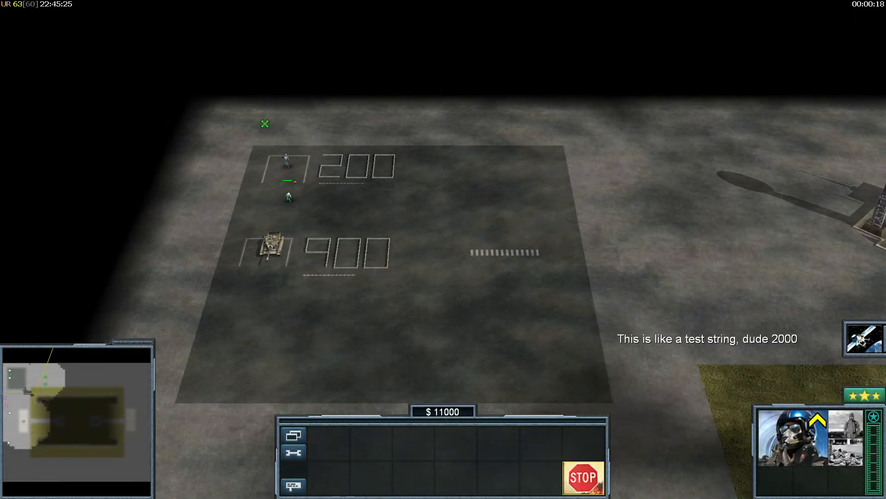
{"action": "left_click", "coordinate": [265, 123]}
- Pan across the map watching the spawning soldiers, the 200/900 pads and the bunker fight
{"action": "right_click_drag", "start_coordinate": [270, 132], "coordinate": [757, 367]}
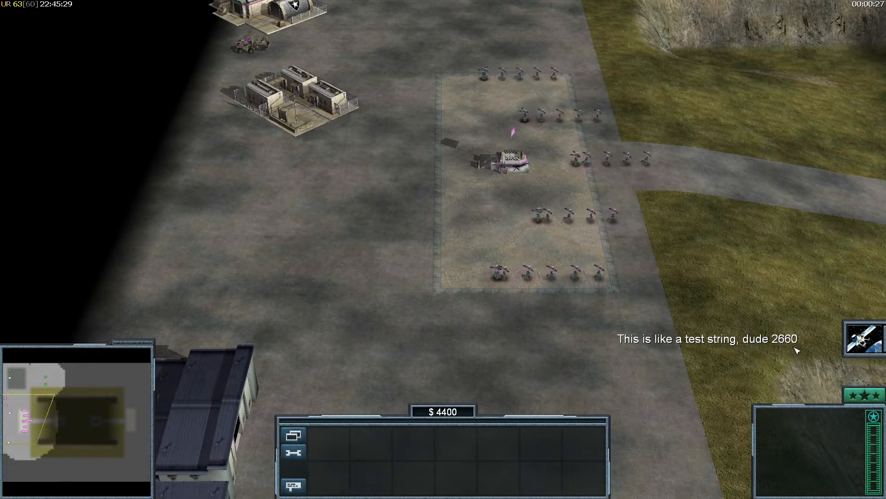
{"action": "right_click_drag", "start_coordinate": [660, 320], "coordinate": [734, 303]}
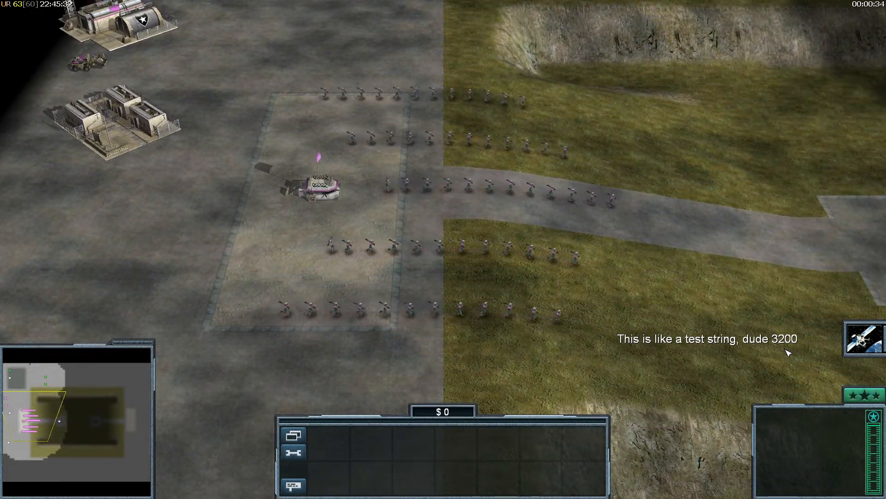
{"action": "right_click_drag", "start_coordinate": [787, 353], "coordinate": [479, 180]}
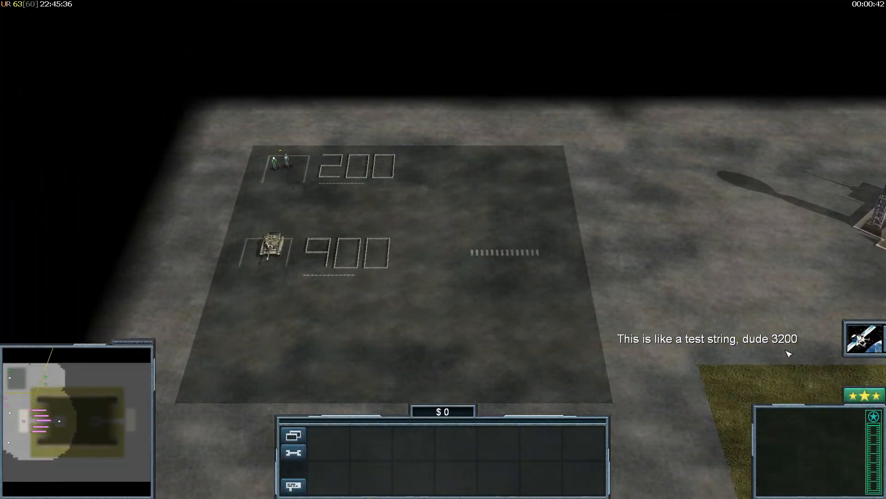
{"action": "right_click_drag", "start_coordinate": [485, 251], "coordinate": [534, 354]}
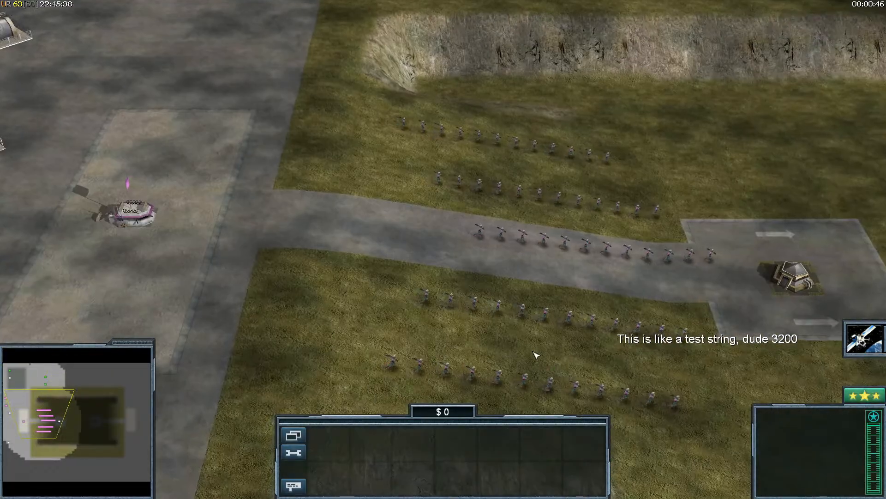
{"action": "right_click_drag", "start_coordinate": [470, 284], "coordinate": [563, 306]}
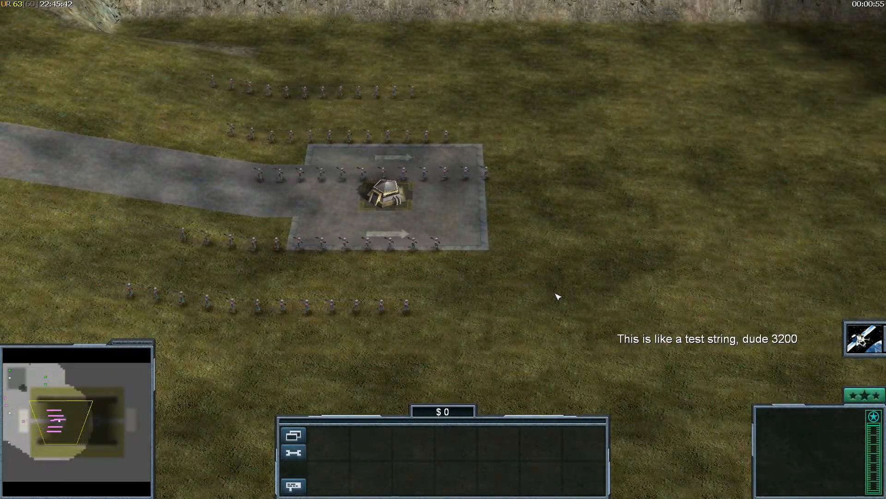
{"action": "right_click_drag", "start_coordinate": [553, 296], "coordinate": [439, 214]}
{"action": "right_click_drag", "start_coordinate": [801, 341], "coordinate": [560, 275]}
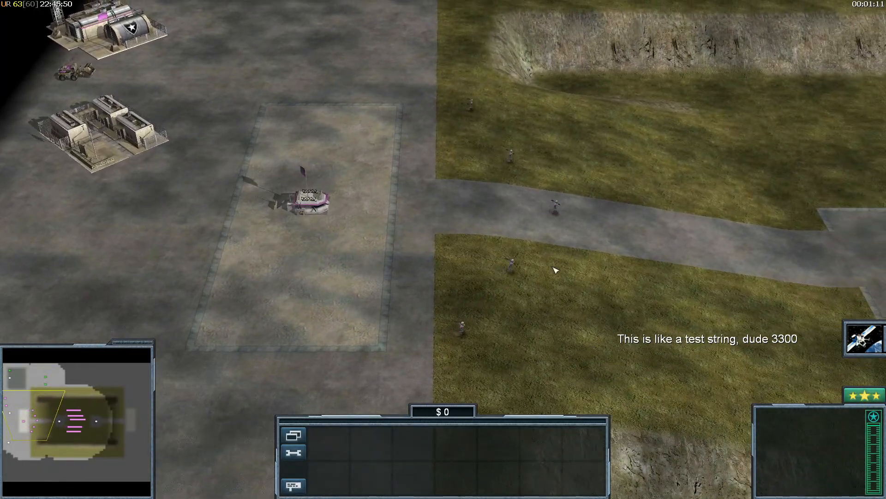
{"action": "left_click_drag", "start_coordinate": [350, 79], "coordinate": [675, 376]}
{"action": "right_click_drag", "start_coordinate": [458, 237], "coordinate": [369, 203]}
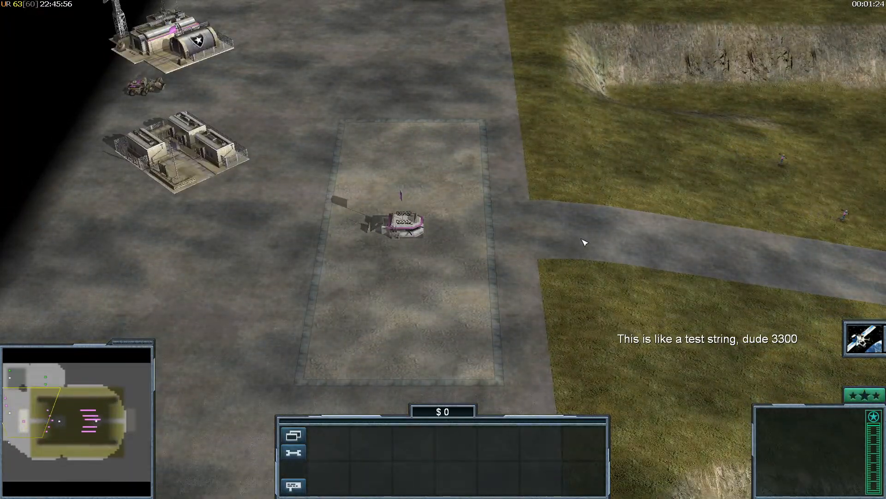
{"action": "right_click_drag", "start_coordinate": [453, 196], "coordinate": [374, 204]}
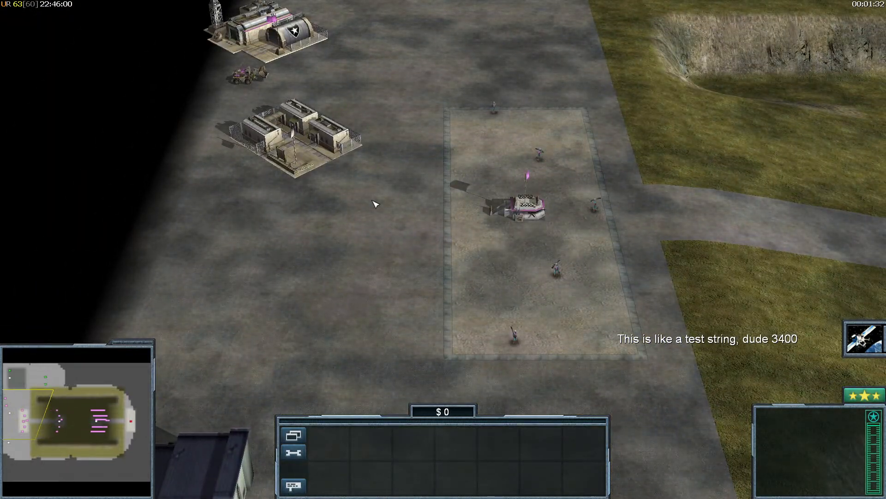
{"action": "mouse_move", "coordinate": [419, 231]}
{"action": "right_mouse_down"}
{"action": "mouse_move", "coordinate": [339, 130]}
{"action": "mouse_move", "coordinate": [474, 259]}
{"action": "mouse_move", "coordinate": [443, 218]}
{"action": "mouse_move", "coordinate": [604, 192]}
{"action": "mouse_move", "coordinate": [421, 238]}
{"action": "right_mouse_up"}
- Move the pilot off the top-left pad and exit the victory score screen
{"action": "left_click", "coordinate": [299, 69]}
{"action": "left_click", "coordinate": [340, 95]}
{"action": "right_click", "coordinate": [342, 98]}
{"action": "scroll", "coordinate": [421, 237], "scroll_direction": "up", "scroll_amount": 3}
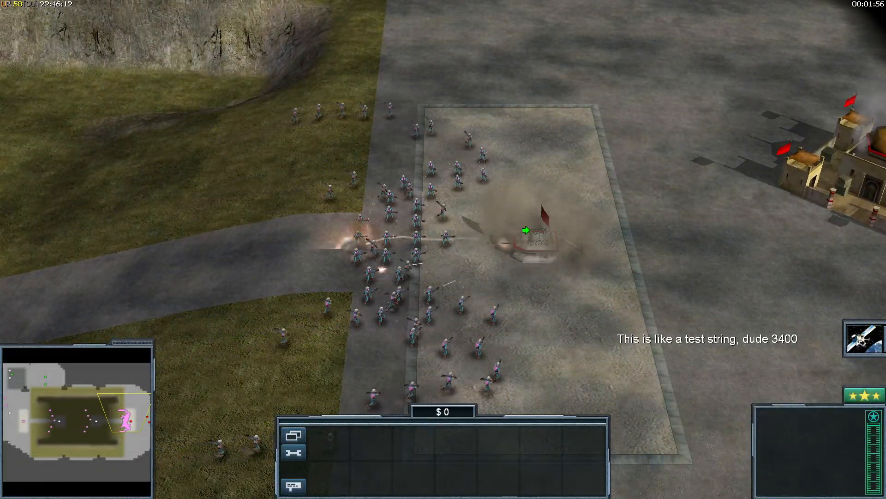
{"action": "right_click_drag", "start_coordinate": [554, 260], "coordinate": [548, 291]}
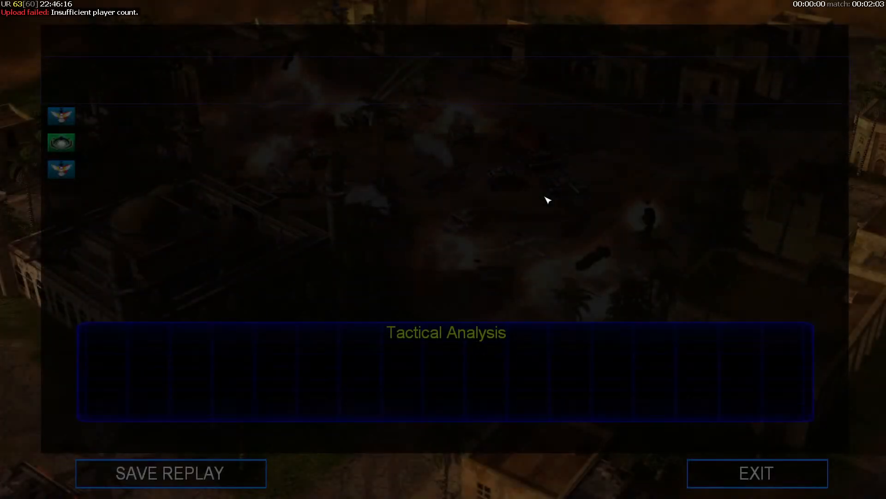
{"action": "left_click", "coordinate": [748, 472]}
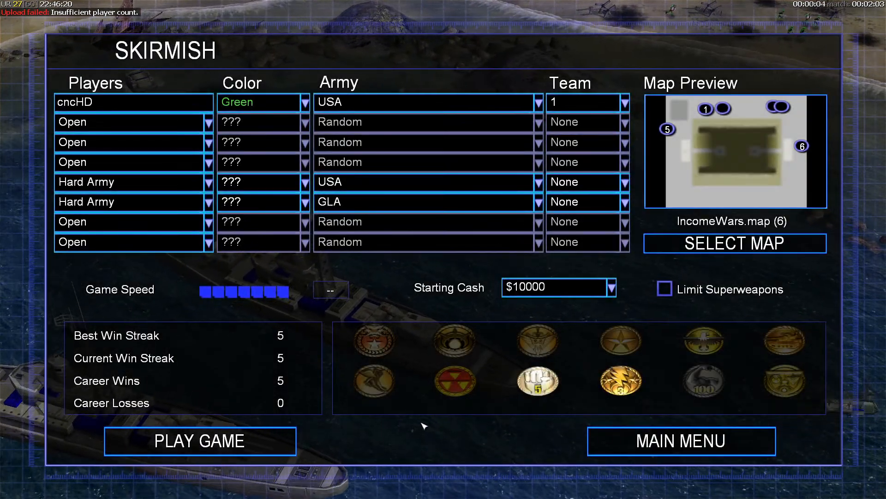
- Switch to World Builder and pan the IncomeWars map around the 200 and 400 purchase pads
{"action": "key", "text": "super"}
{"action": "left_click", "coordinate": [350, 489]}
{"action": "left_click", "coordinate": [370, 489]}
{"action": "right_click_drag", "start_coordinate": [388, 215], "coordinate": [392, 75]}
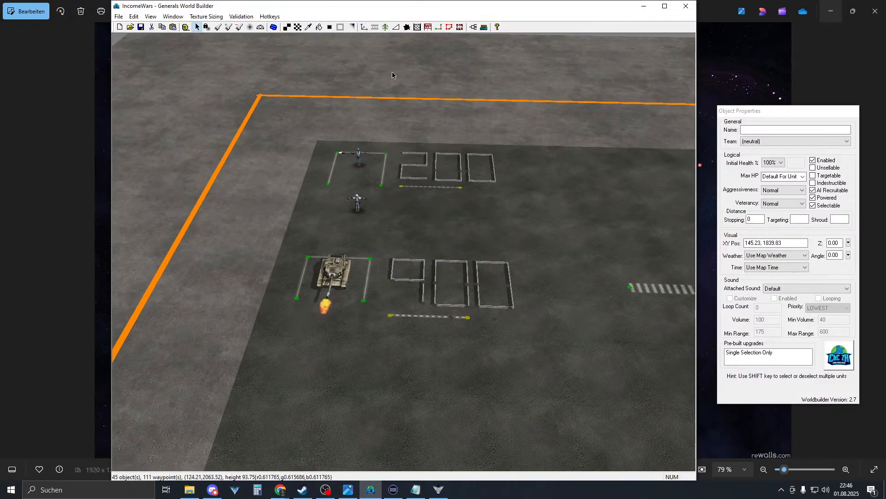
{"action": "right_click_drag", "start_coordinate": [411, 149], "coordinate": [420, 202]}
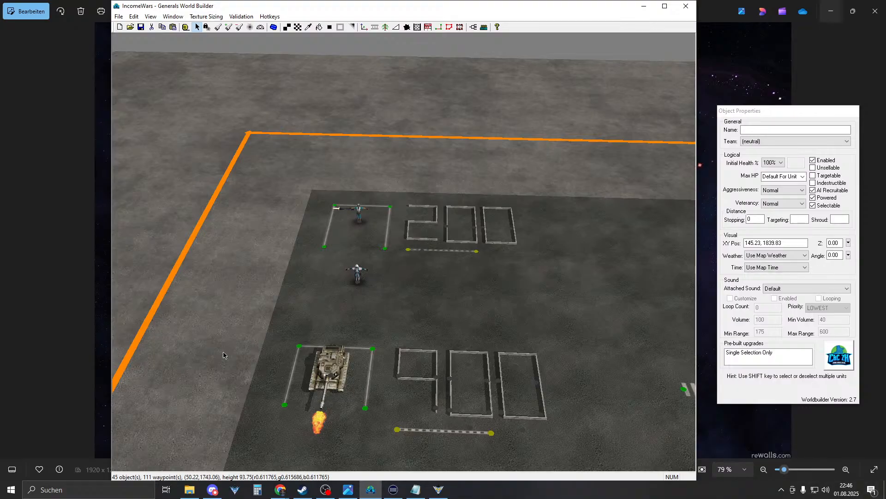
{"action": "right_click_drag", "start_coordinate": [223, 355], "coordinate": [235, 321]}
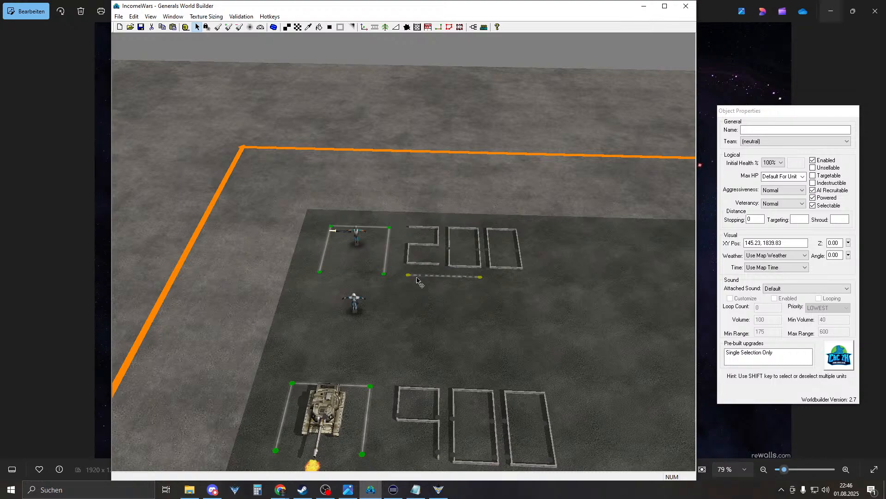
{"action": "right_click_drag", "start_coordinate": [412, 288], "coordinate": [419, 264]}
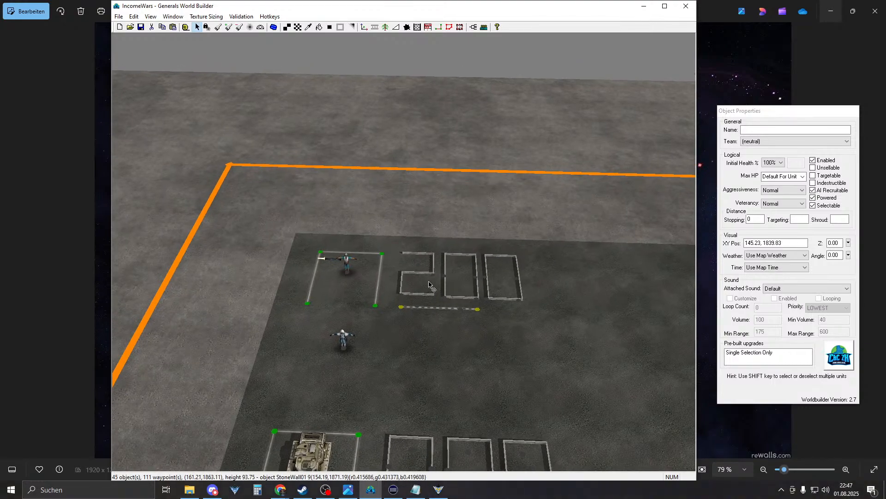
{"action": "right_click_drag", "start_coordinate": [428, 272], "coordinate": [375, 175]}
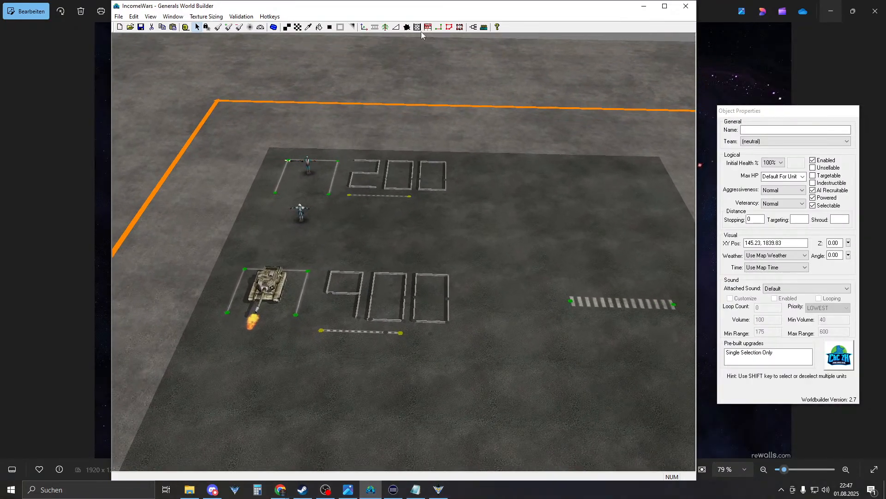
- Open the Scripts list and inspect PlyrCivilian's Setup script actions
{"action": "left_click", "coordinate": [474, 28]}
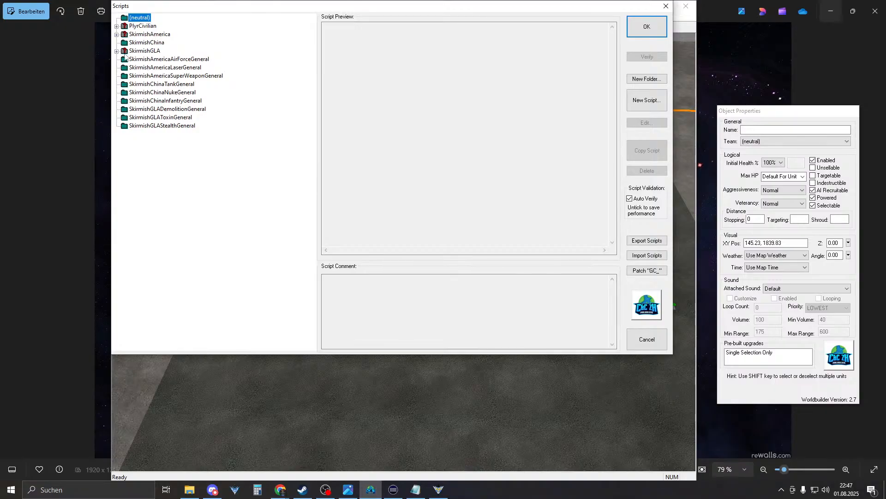
{"action": "left_click", "coordinate": [117, 26]}
{"action": "double_click", "coordinate": [164, 42]}
{"action": "left_click", "coordinate": [267, 45]}
{"action": "left_click", "coordinate": [297, 44]}
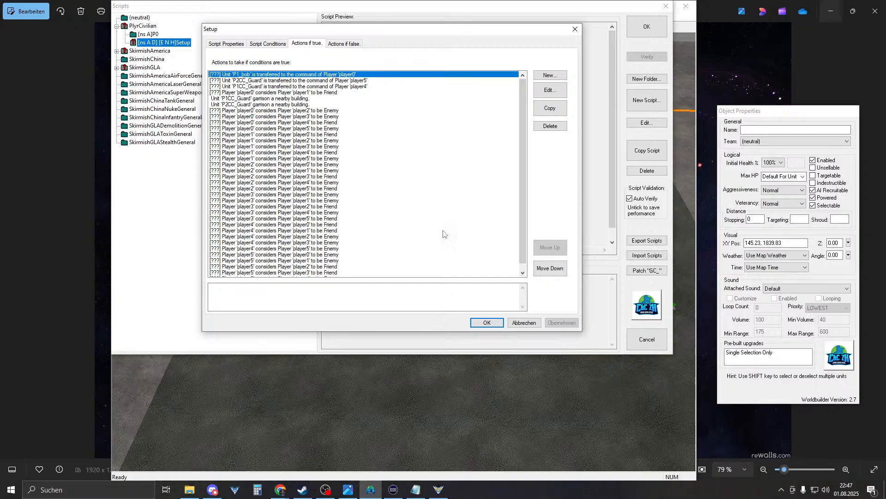
{"action": "left_click", "coordinate": [487, 322]}
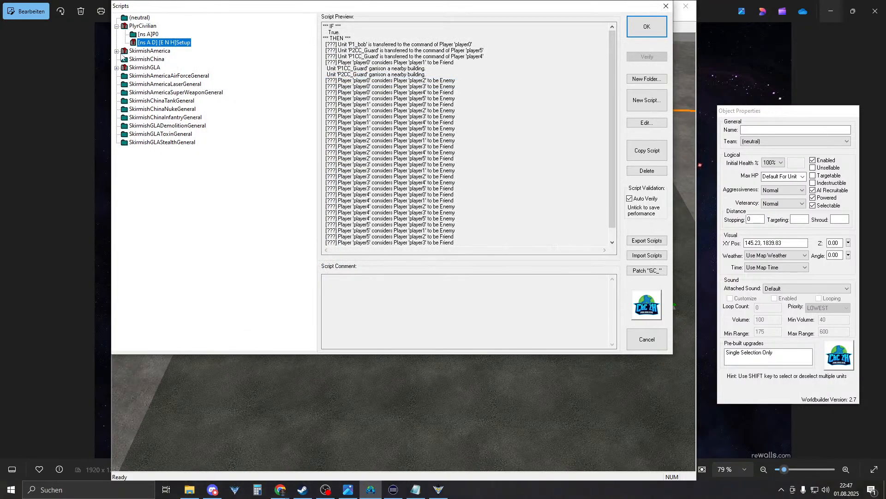
- Browse SkirmishAmerica's Team Left win, America_Setup and P0_Purchase_Ranger a scripts
{"action": "left_click", "coordinate": [117, 50]}
{"action": "left_click", "coordinate": [153, 67]}
{"action": "left_click", "coordinate": [164, 84]}
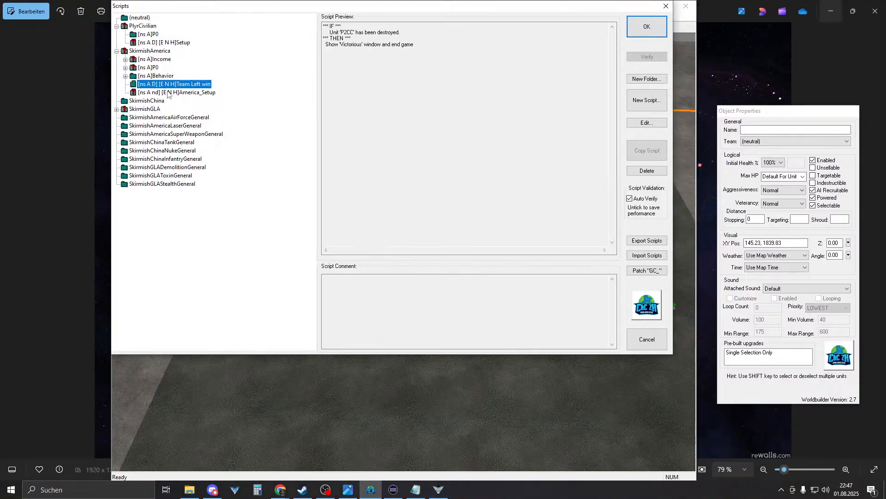
{"action": "left_click", "coordinate": [168, 93]}
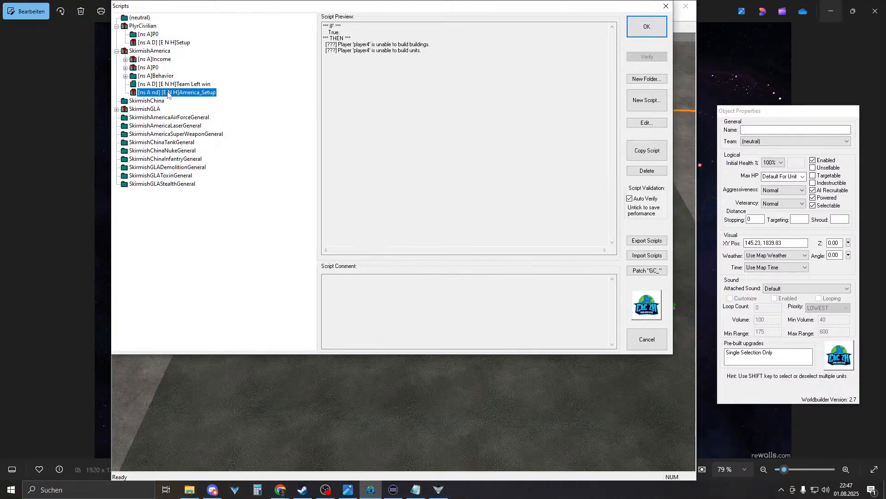
{"action": "left_click", "coordinate": [176, 84]}
{"action": "left_click", "coordinate": [143, 75]}
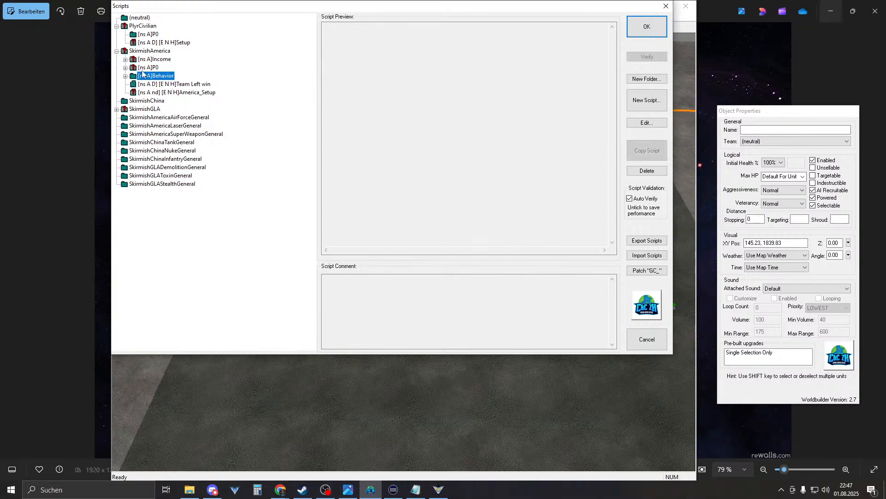
{"action": "left_click", "coordinate": [125, 67]}
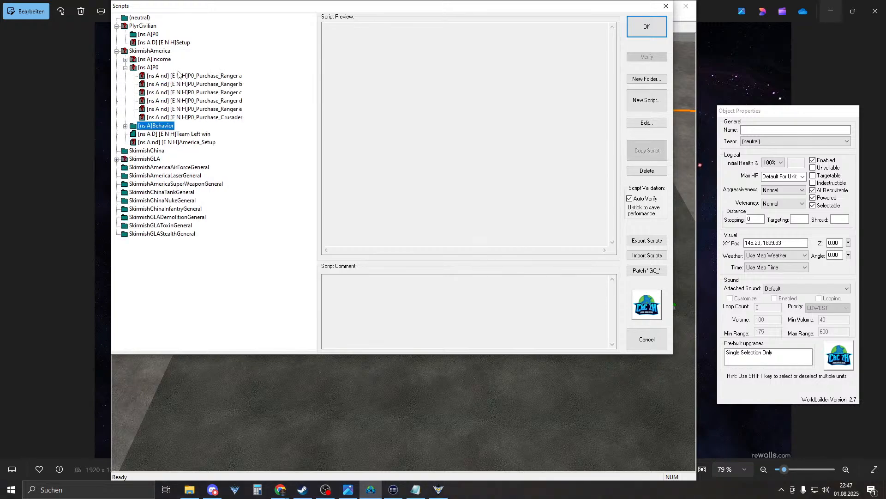
{"action": "left_click", "coordinate": [179, 75]}
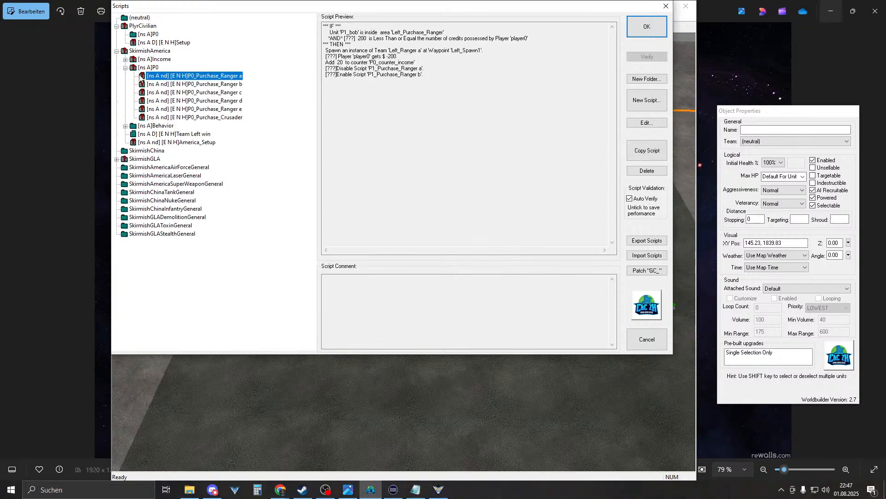
{"action": "double_click", "coordinate": [132, 69]}
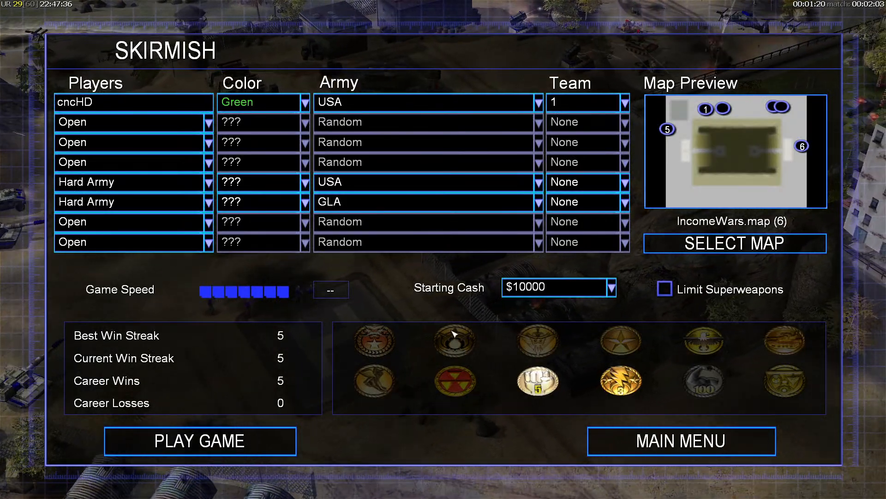
- Switch from the game back to the World Builder Scripts window via the taskbar
{"action": "key", "text": "super"}
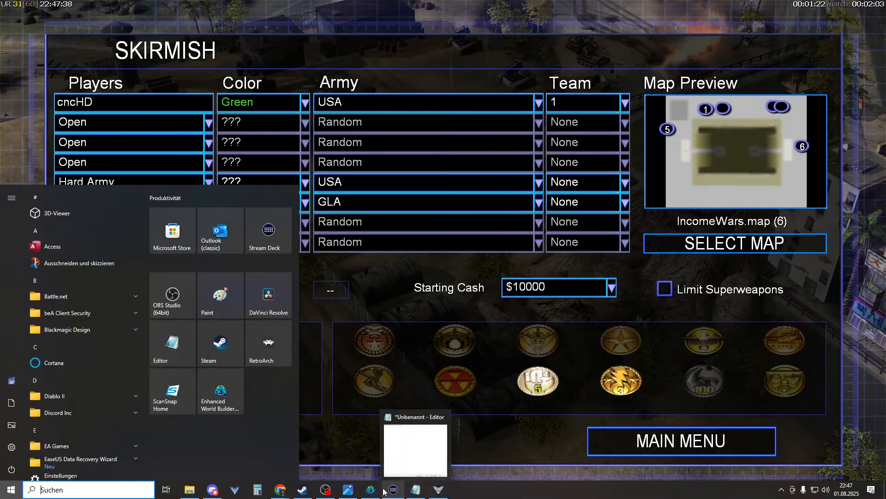
{"action": "left_click", "coordinate": [371, 489]}
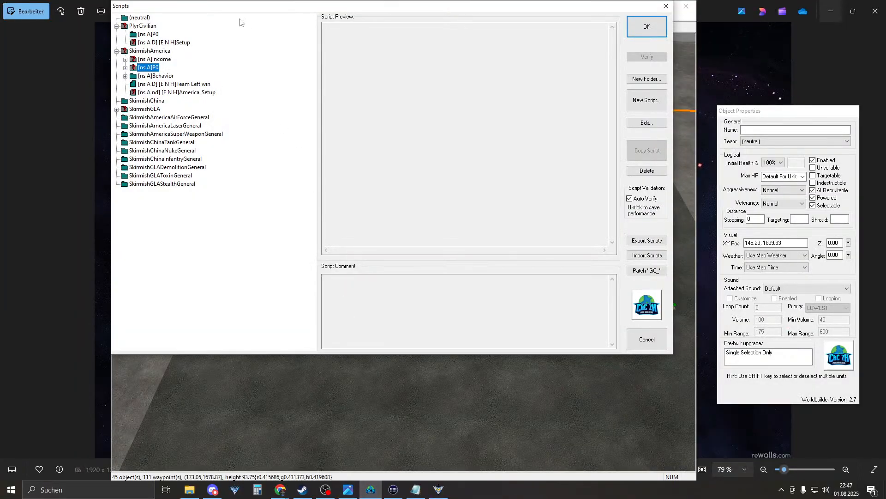
- Open the civilian Setup script and view its Actions if true
{"action": "left_click", "coordinate": [147, 34]}
{"action": "left_click", "coordinate": [154, 42]}
{"action": "left_click", "coordinate": [152, 36]}
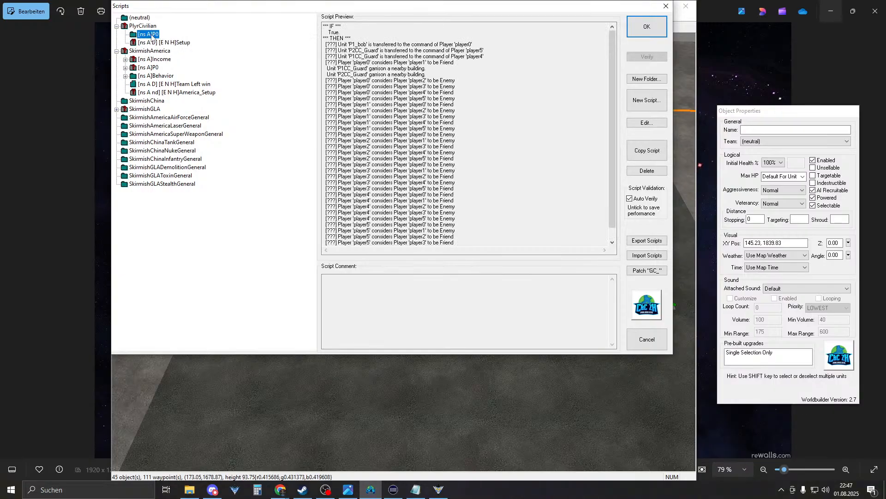
{"action": "left_click", "coordinate": [154, 42]}
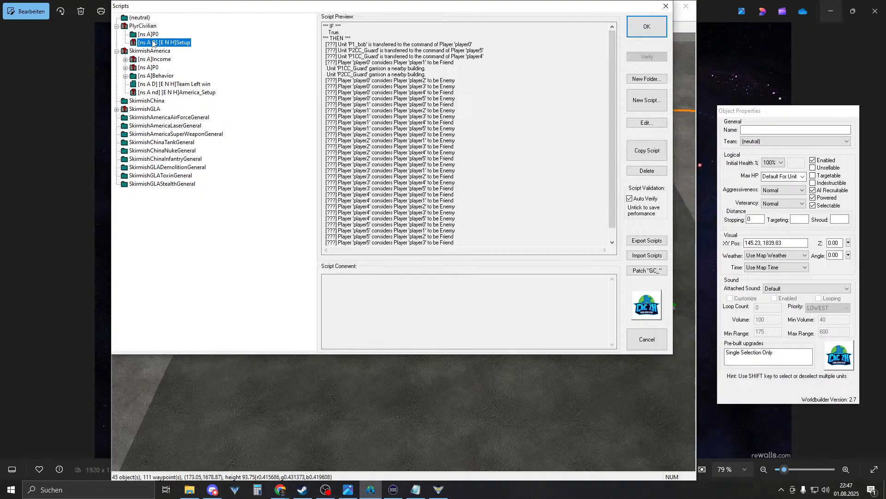
{"action": "double_click", "coordinate": [153, 42]}
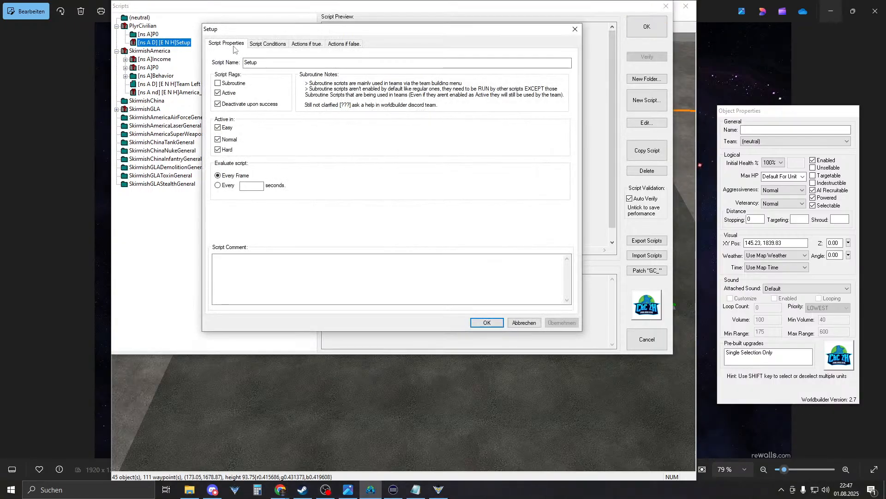
{"action": "left_click", "coordinate": [257, 45]}
{"action": "left_click", "coordinate": [305, 44]}
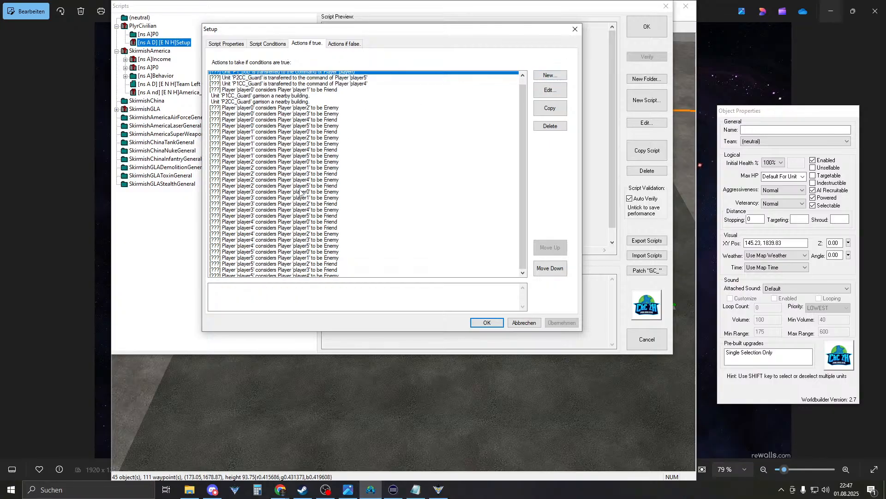
- Add a Gives or takes from player's money action giving player0 3000
{"action": "left_click", "coordinate": [283, 97]}
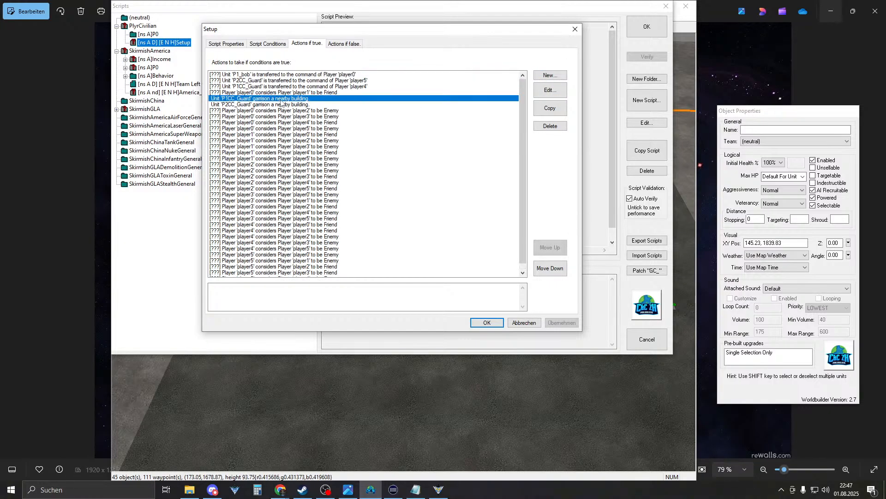
{"action": "left_click", "coordinate": [553, 78]}
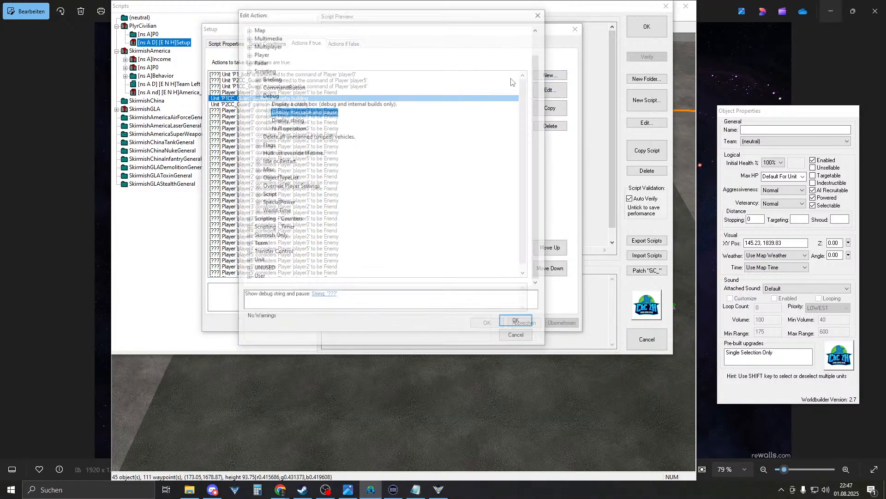
{"action": "left_click", "coordinate": [248, 70]}
{"action": "left_click", "coordinate": [248, 79]}
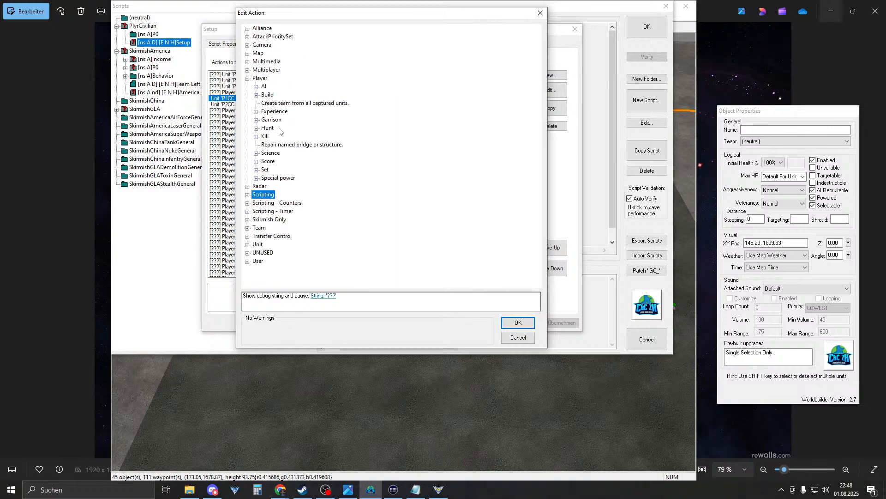
{"action": "left_click", "coordinate": [256, 170]}
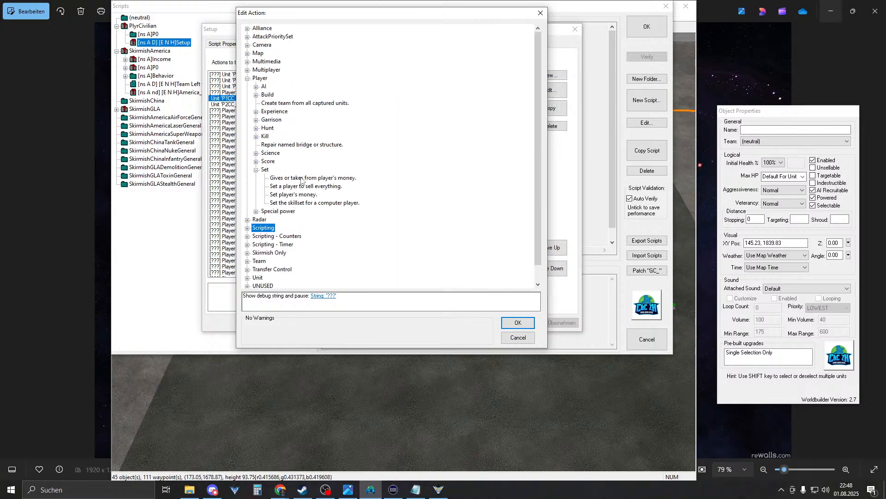
{"action": "left_click", "coordinate": [300, 180]}
{"action": "left_click", "coordinate": [258, 296]}
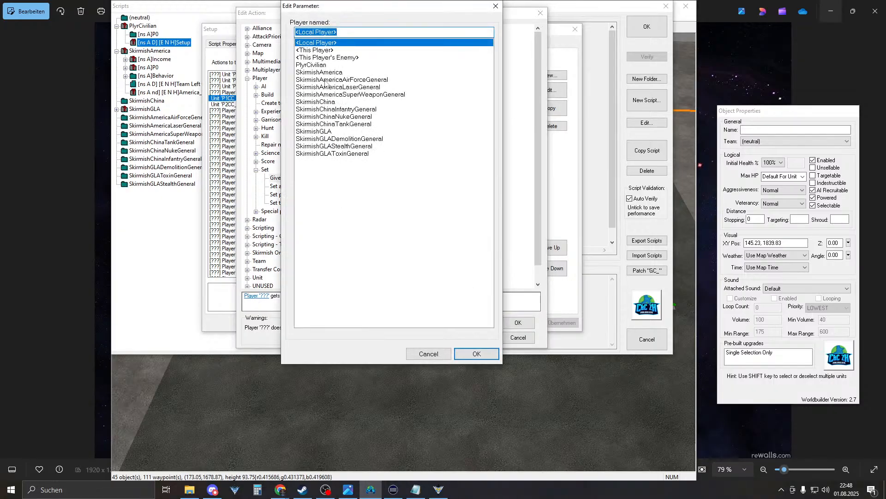
{"action": "type", "text": "player0"}
{"action": "key", "text": "Return"}
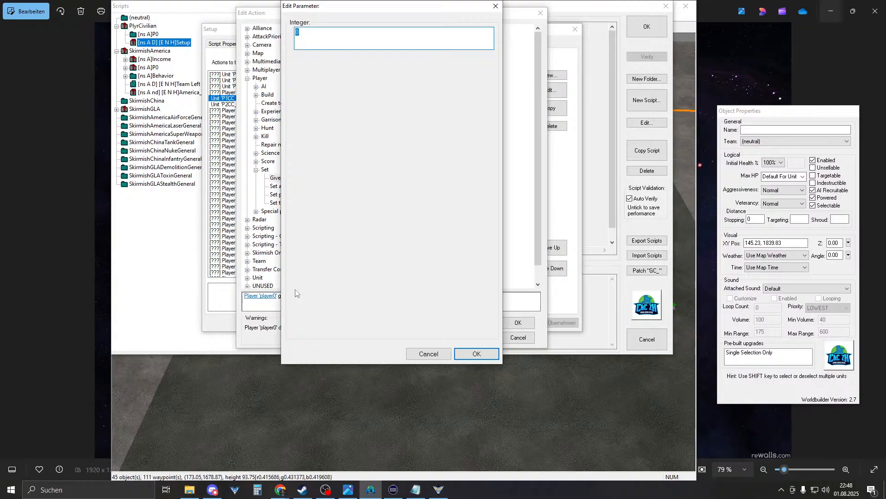
{"action": "type", "text": "00"}
{"action": "key", "text": "Return"}
{"action": "key", "text": "Return"}
{"action": "key", "text": "Return"}
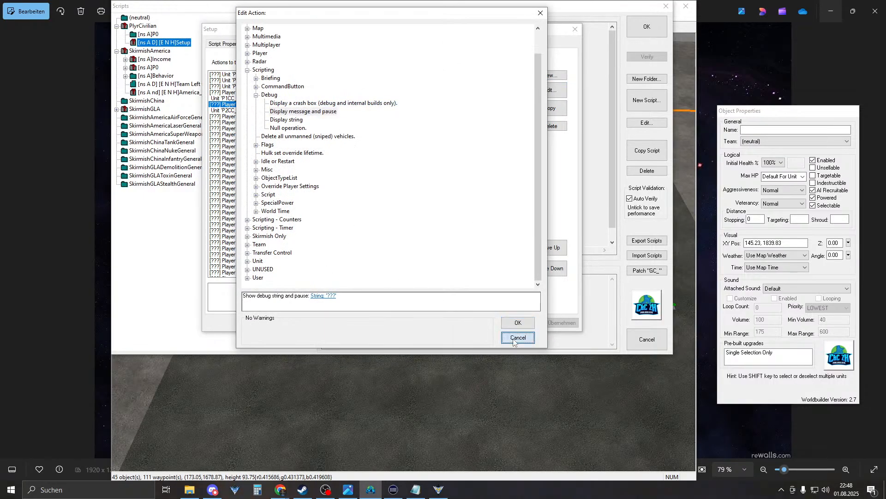
- Close the action, Setup script and Scripts dialogs, keeping the changes
{"action": "left_click", "coordinate": [518, 338]}
{"action": "left_click", "coordinate": [489, 322]}
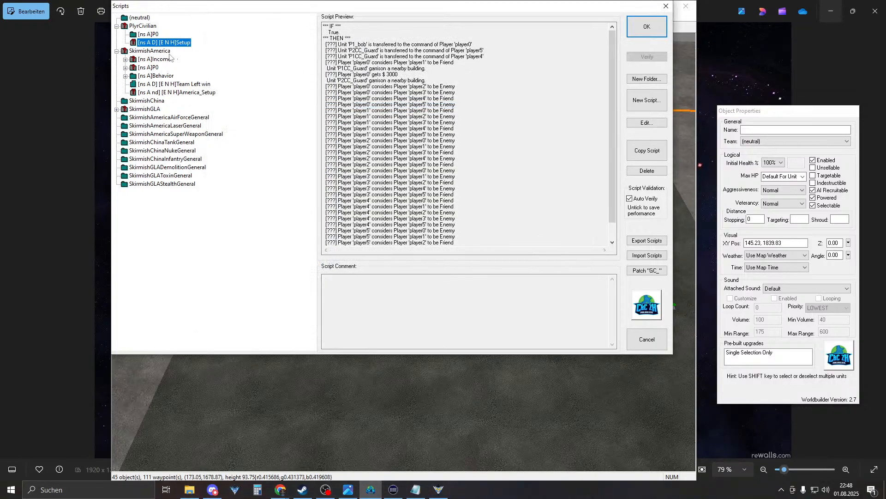
{"action": "left_click", "coordinate": [647, 27]}
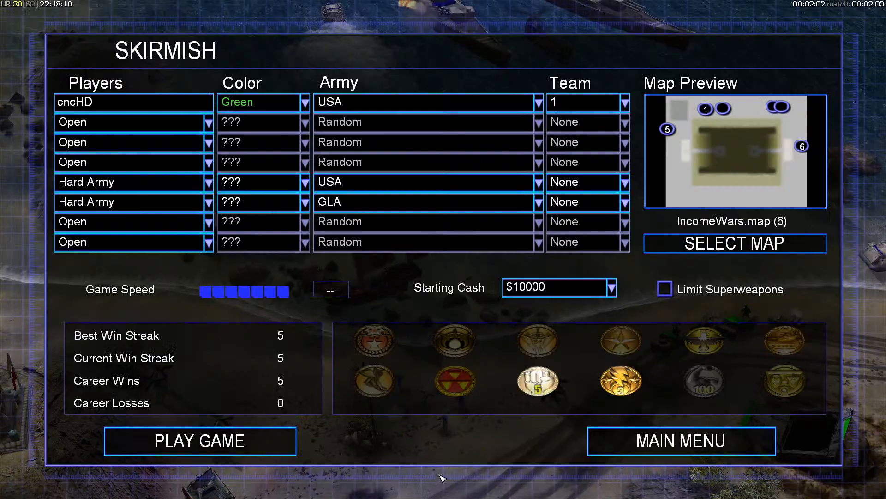
- Start the IncomeWars skirmish, walk the pilot between pads watching cash and counter, then pause
{"action": "left_click", "coordinate": [200, 441]}
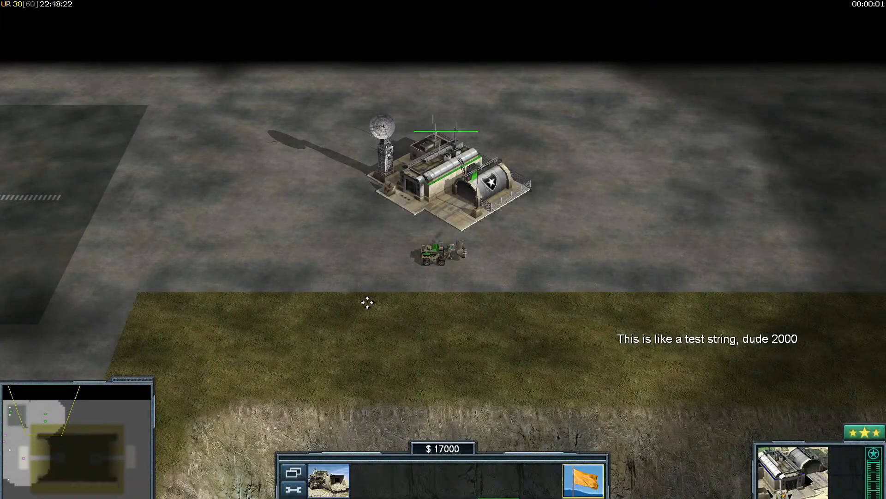
{"action": "right_click_drag", "start_coordinate": [366, 302], "coordinate": [41, 257]}
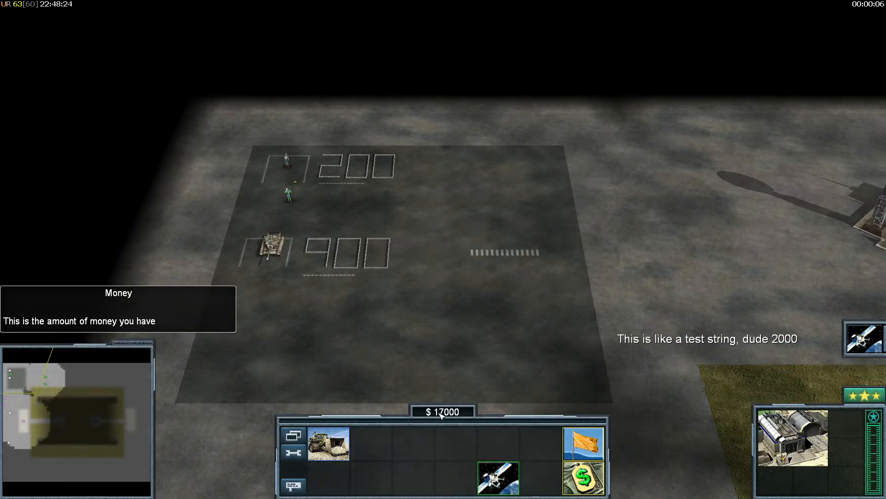
{"action": "left_click_drag", "start_coordinate": [172, 239], "coordinate": [341, 110]}
{"action": "left_click", "coordinate": [265, 83]}
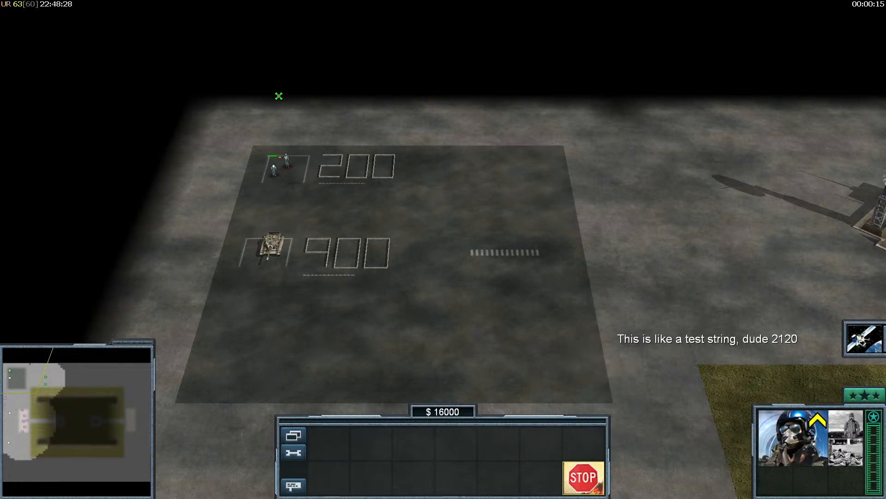
{"action": "right_click_drag", "start_coordinate": [345, 206], "coordinate": [406, 172]}
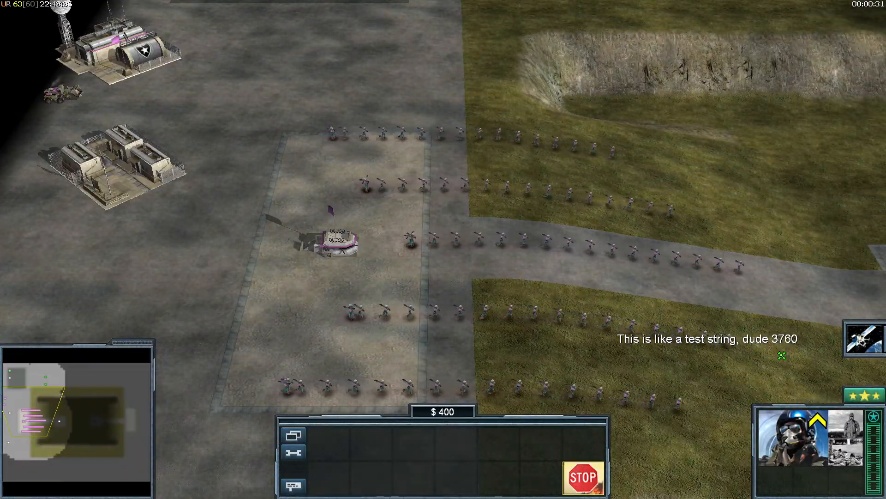
{"action": "right_click_drag", "start_coordinate": [692, 273], "coordinate": [501, 186]}
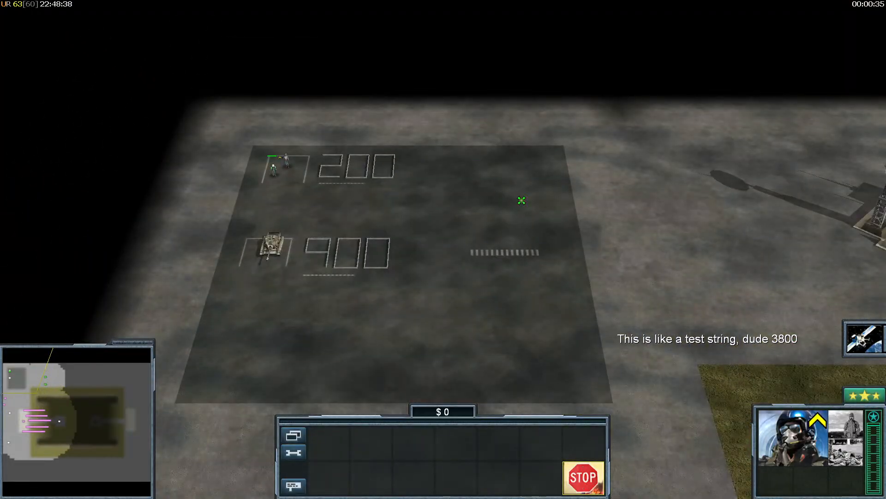
{"action": "left_click", "coordinate": [305, 206]}
{"action": "right_click", "coordinate": [309, 187]}
{"action": "right_click_drag", "start_coordinate": [311, 186], "coordinate": [330, 252]}
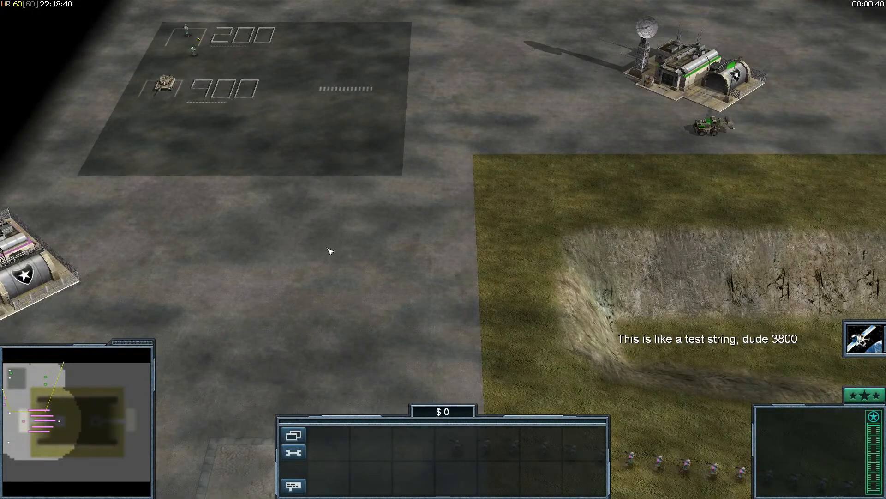
{"action": "key", "text": "Escape"}
{"action": "key", "text": "super"}
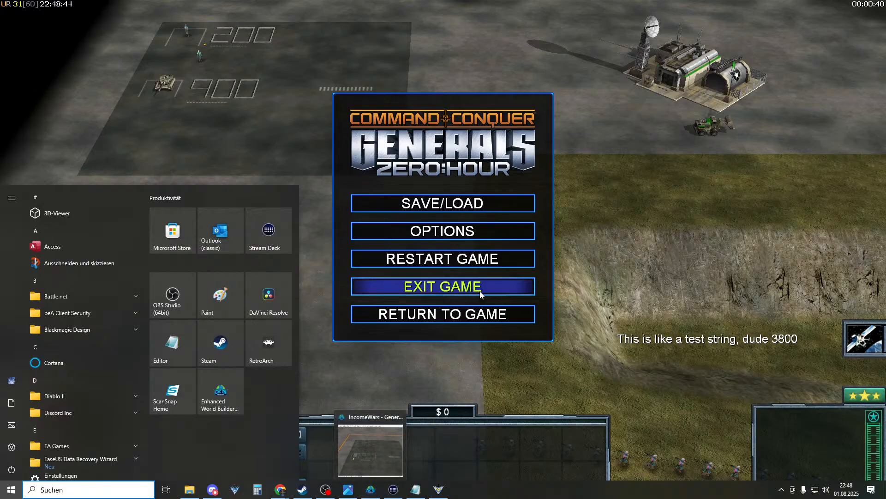
- Back in World Builder, open the civilian Setup script and select its player0 $3000 money action
{"action": "left_click", "coordinate": [370, 489]}
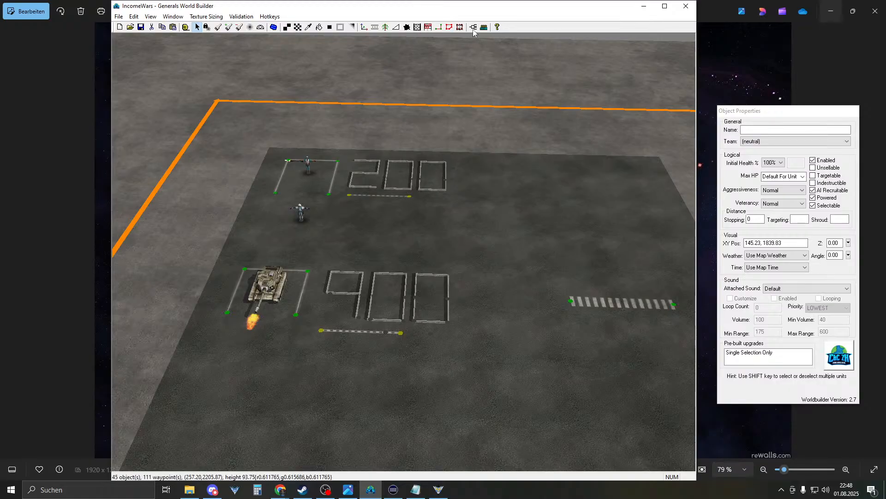
{"action": "left_click", "coordinate": [473, 28]}
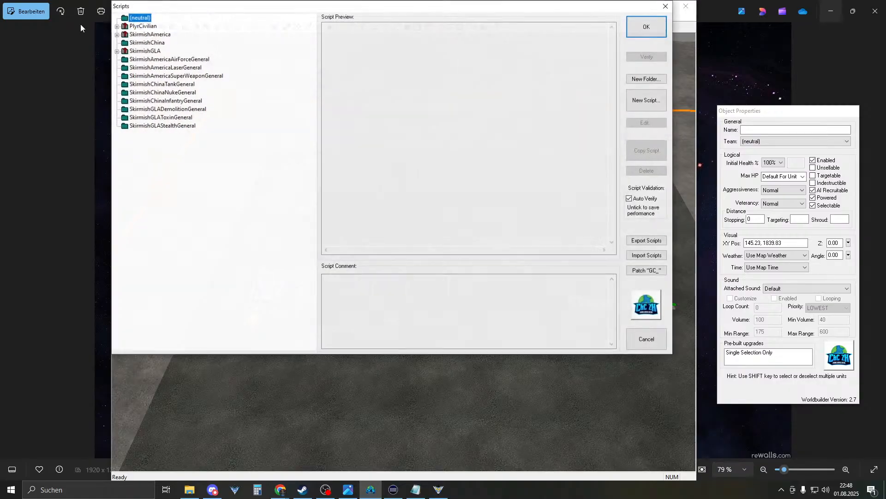
{"action": "left_click", "coordinate": [117, 26]}
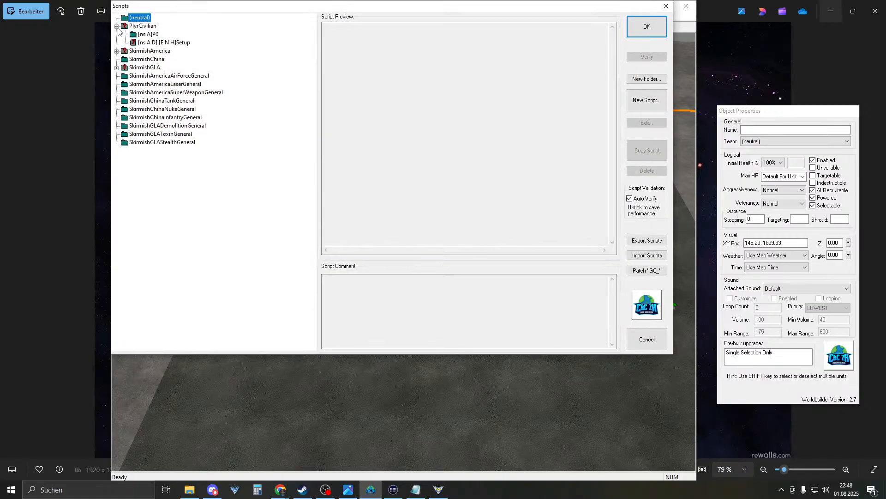
{"action": "left_click", "coordinate": [148, 35]}
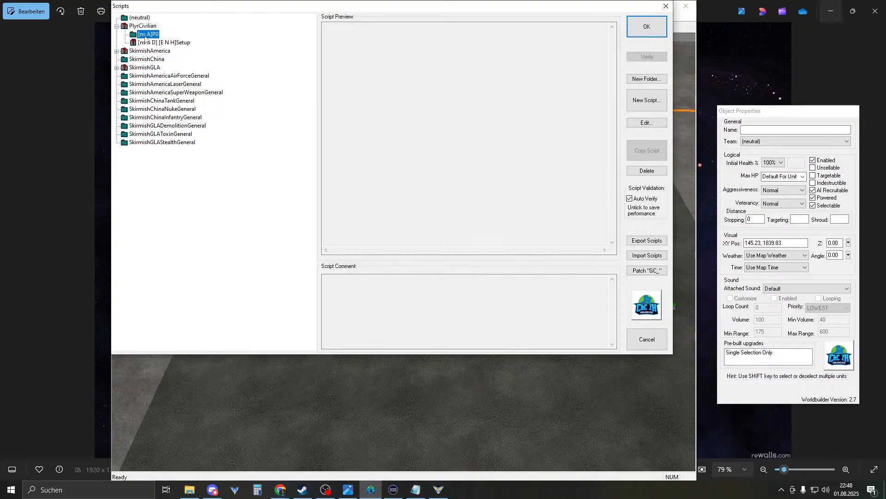
{"action": "left_click", "coordinate": [148, 43]}
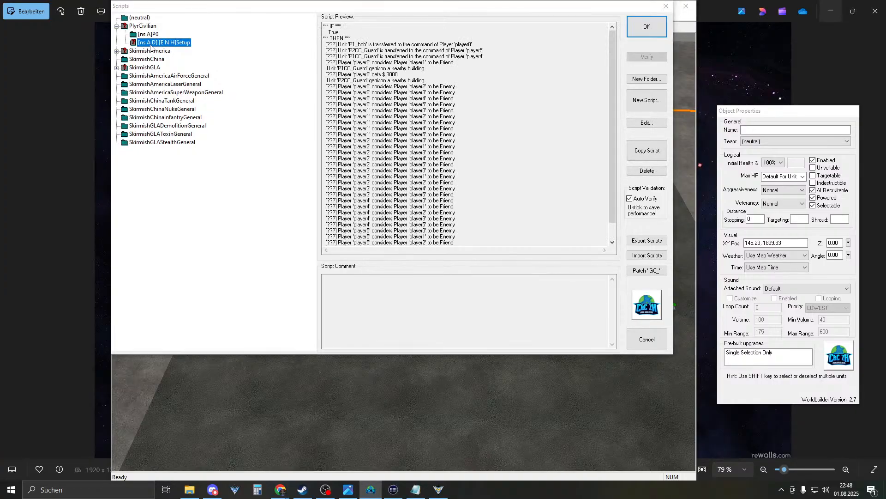
{"action": "double_click", "coordinate": [151, 44]}
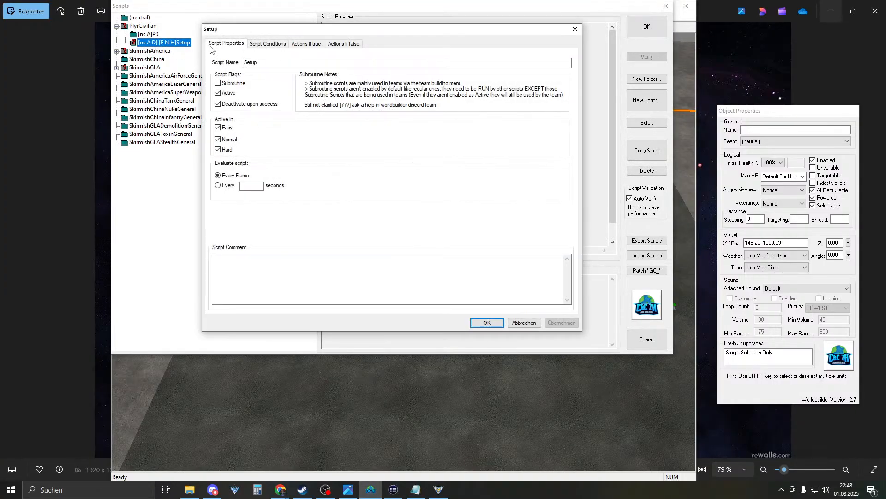
{"action": "left_click", "coordinate": [269, 44]}
{"action": "left_click", "coordinate": [306, 44]}
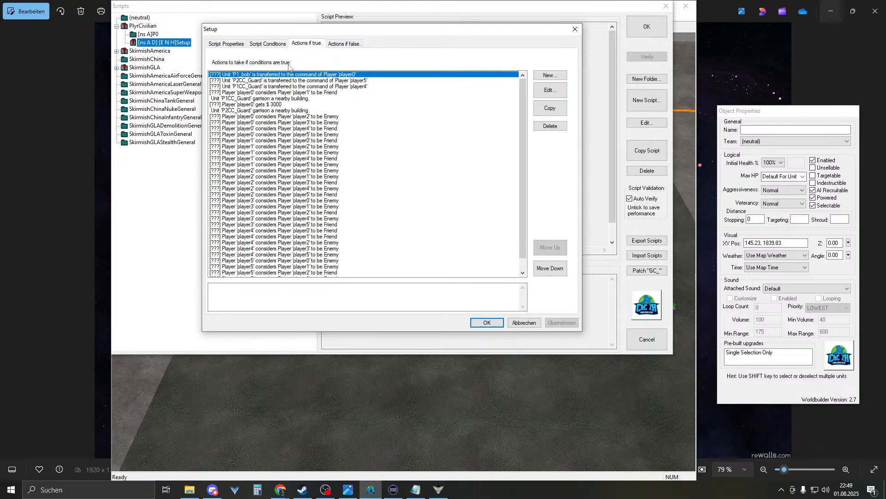
{"action": "left_click", "coordinate": [271, 105]}
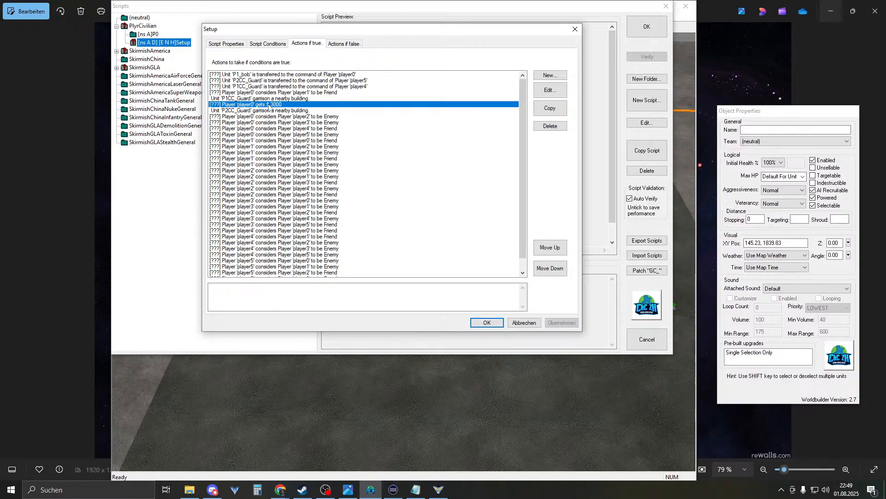
- Change it to Set player's money for player0 at $3000 and close the scripts
{"action": "double_click", "coordinate": [268, 105]}
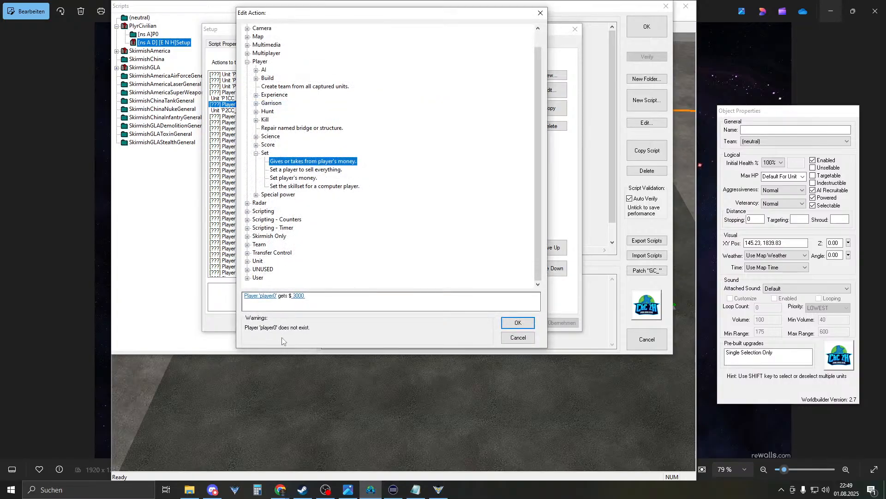
{"action": "left_click", "coordinate": [303, 180]}
{"action": "left_click", "coordinate": [261, 296]}
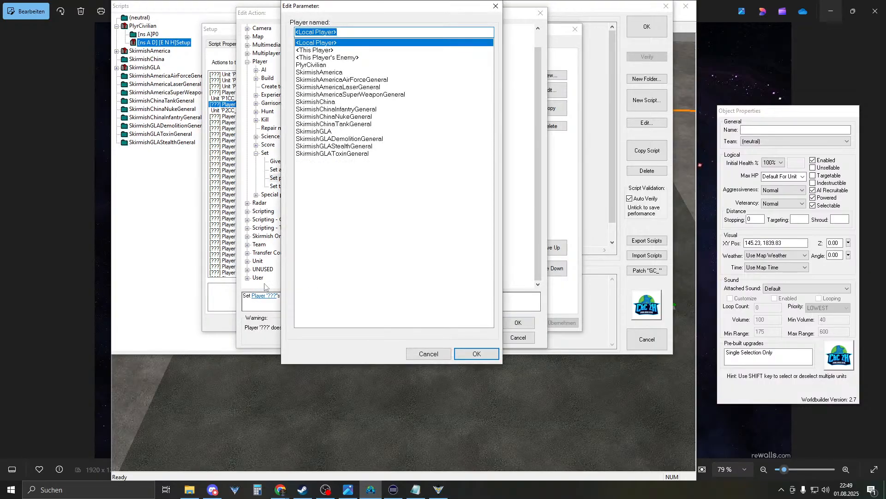
{"action": "type", "text": "player0"}
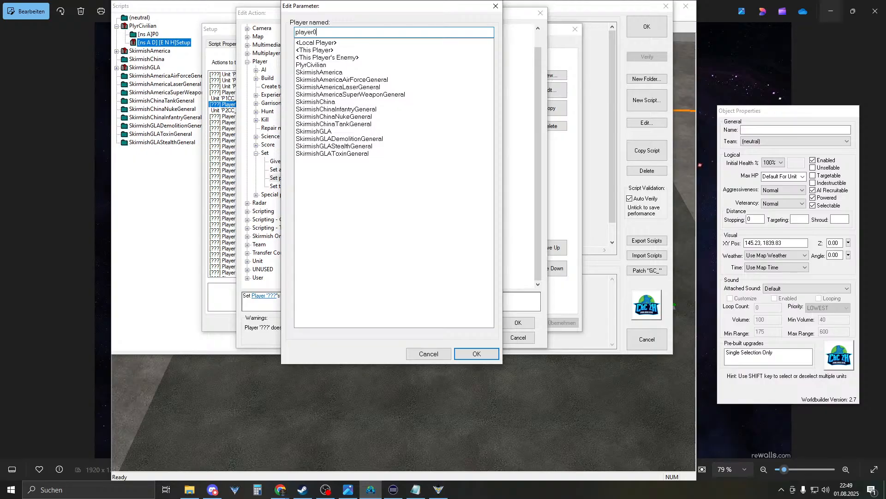
{"action": "key", "text": "Return"}
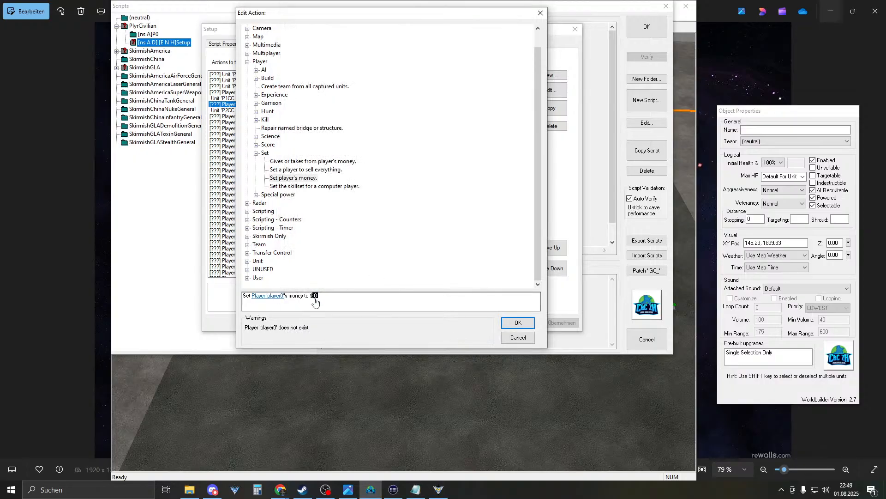
{"action": "left_click", "coordinate": [316, 297]}
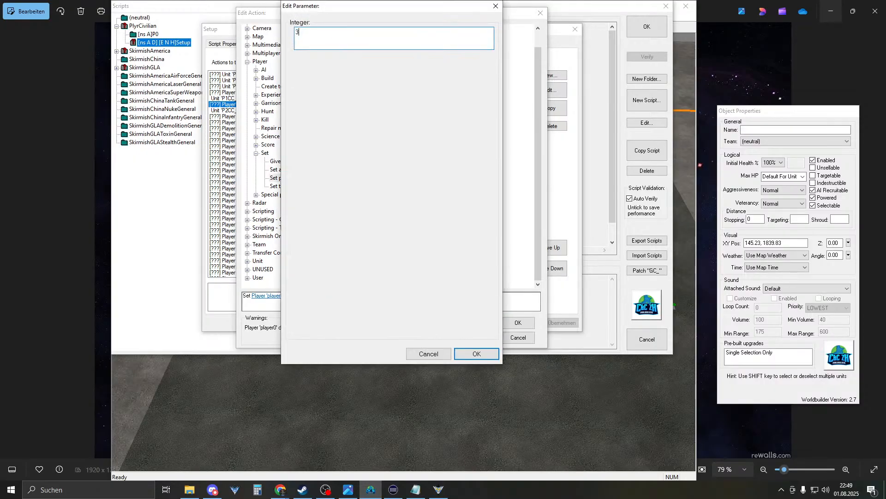
{"action": "key", "text": "Return"}
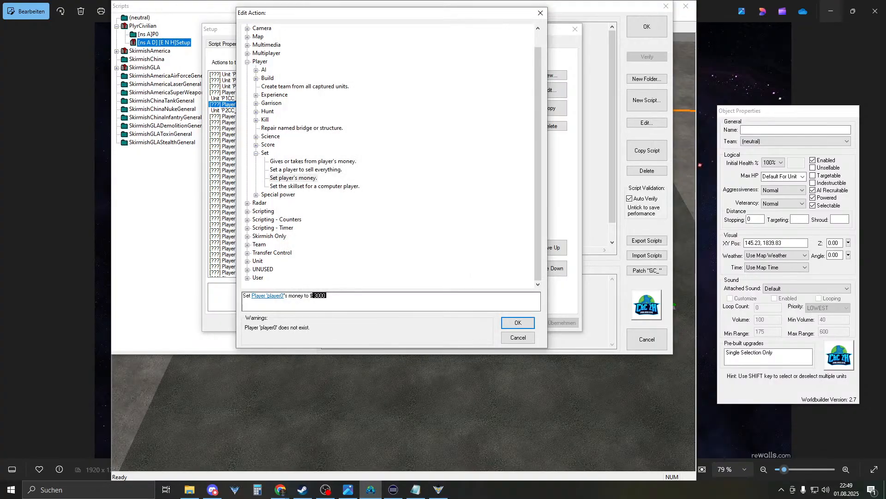
{"action": "key", "text": "Return"}
{"action": "left_click", "coordinate": [487, 322]}
{"action": "key", "text": "Return"}
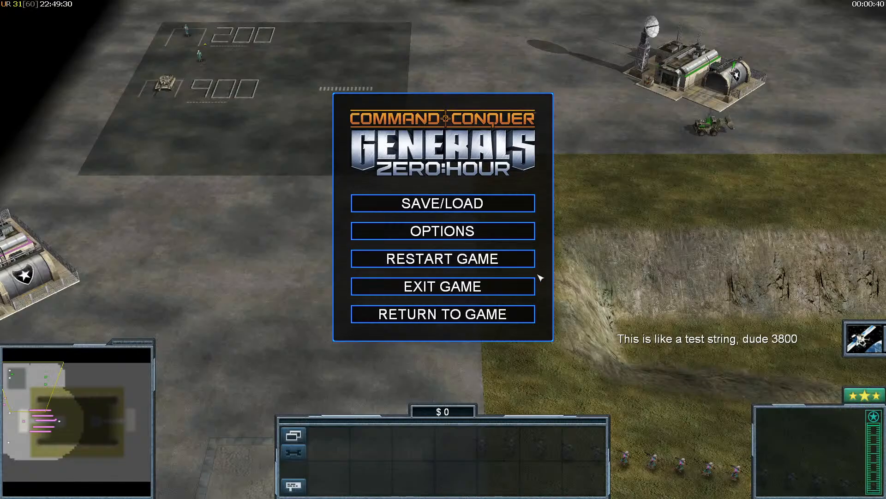
- Restart the test match and check that it starts with $4000
{"action": "left_click", "coordinate": [416, 261]}
{"action": "left_click", "coordinate": [376, 276]}
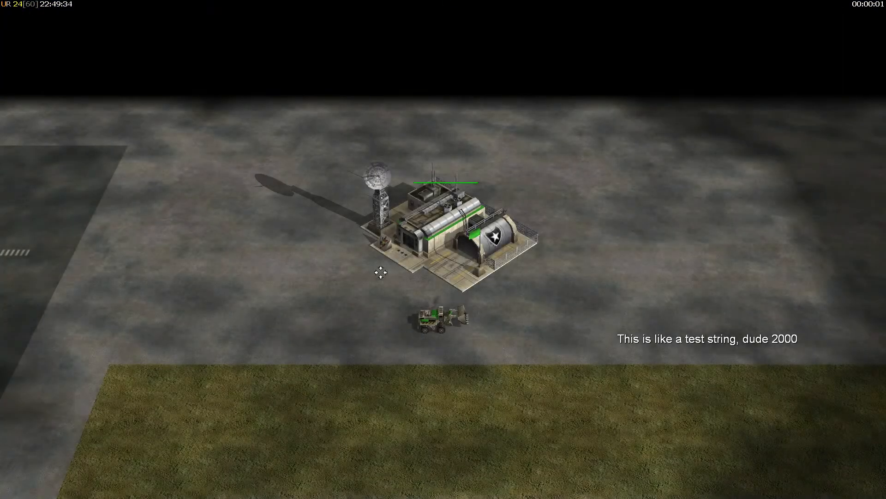
{"action": "right_click_drag", "start_coordinate": [293, 273], "coordinate": [277, 277]}
{"action": "right_click", "coordinate": [366, 346]}
{"action": "mouse_move", "coordinate": [444, 416]}
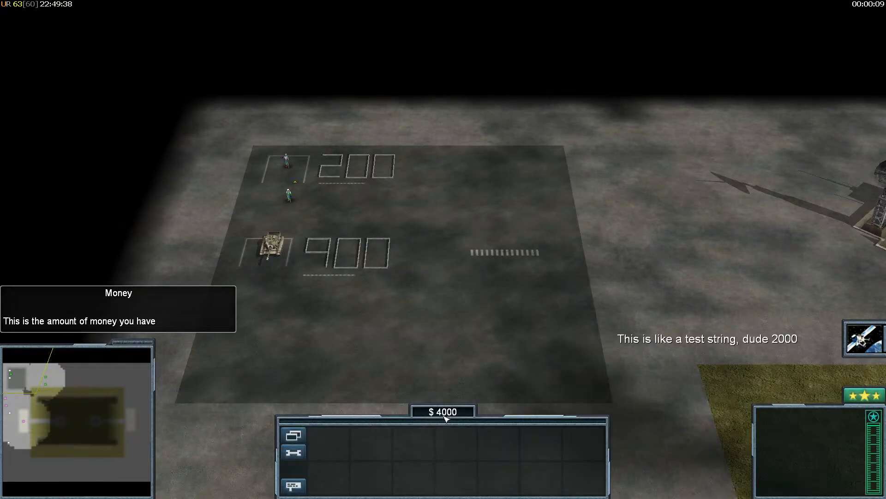
{"action": "right_click_drag", "start_coordinate": [365, 342], "coordinate": [243, 194]}
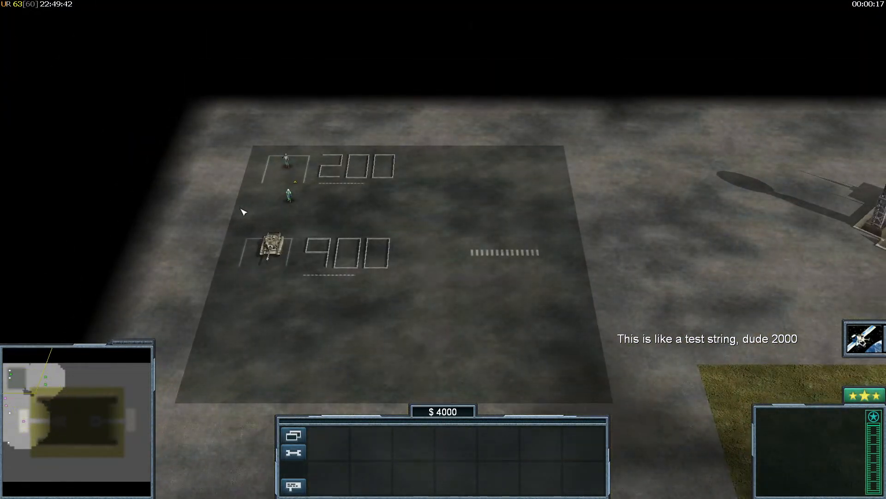
- Pause the game, switch to World Builder and open the map's scripts list
{"action": "key", "text": "Escape"}
{"action": "key", "text": "super"}
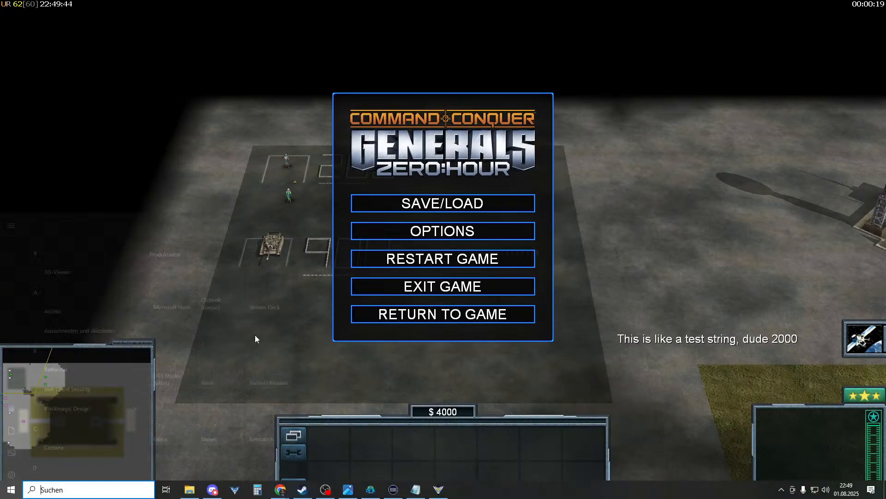
{"action": "left_click", "coordinate": [348, 489]}
{"action": "left_click", "coordinate": [371, 489]}
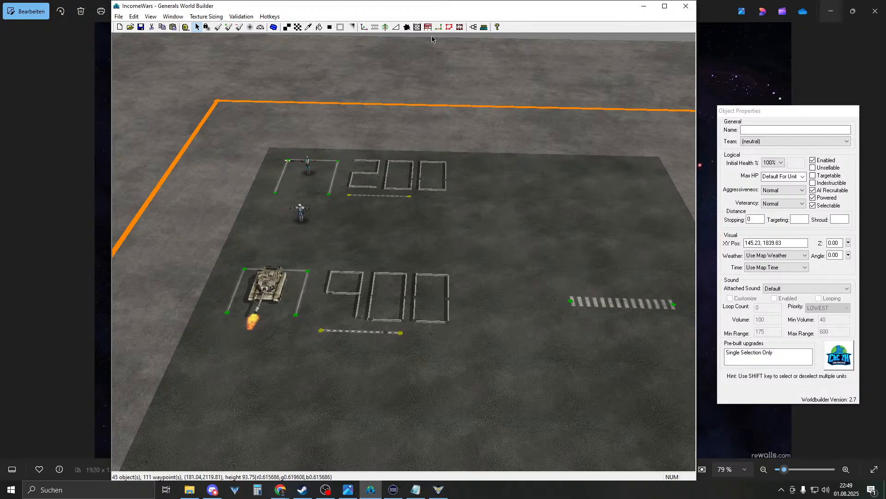
{"action": "left_click", "coordinate": [473, 27]}
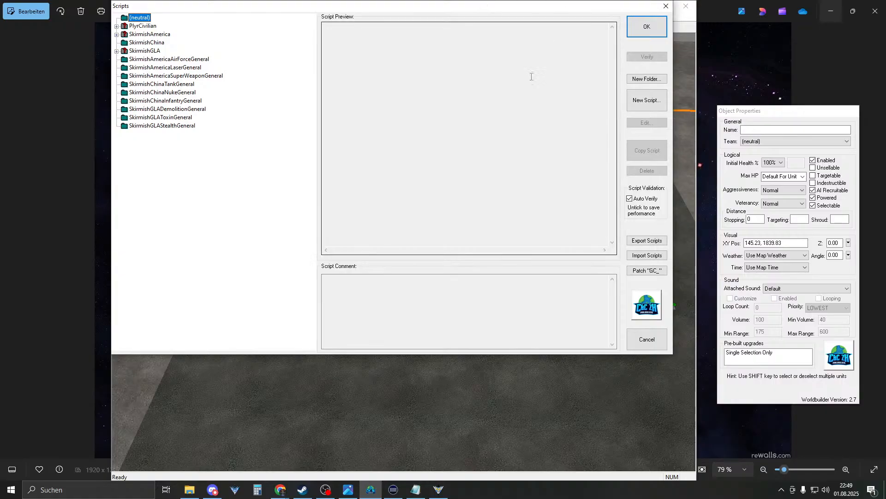
- Move '[ns A D] [E N H]Setup' from PlyrCivilian into (neutral), then return to the paused game
{"action": "left_click", "coordinate": [117, 26]}
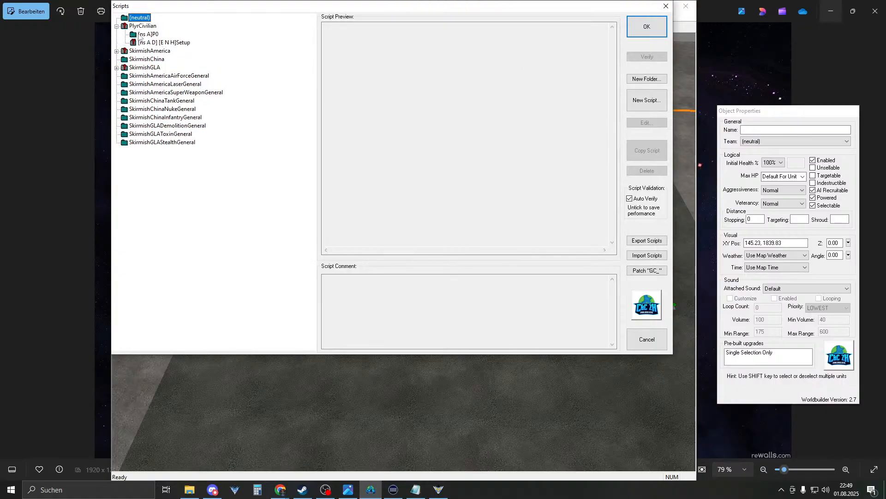
{"action": "left_click_drag", "start_coordinate": [154, 43], "coordinate": [148, 27]}
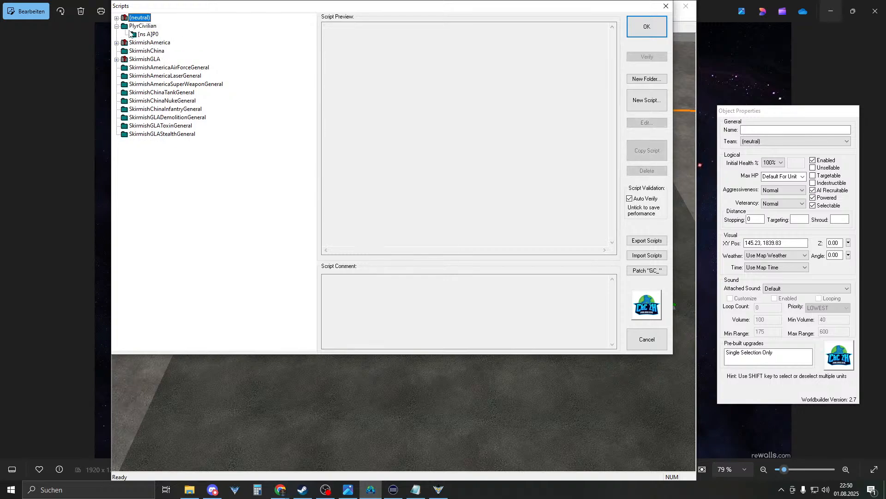
{"action": "left_click", "coordinate": [109, 26]}
{"action": "left_click", "coordinate": [429, 484]}
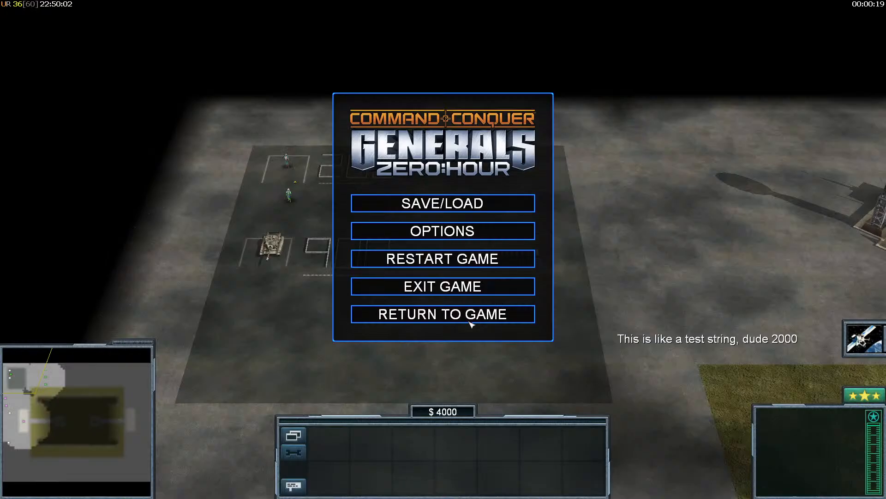
- Back in World Builder, accept the script change and close the Scripts window
{"action": "key", "text": "super"}
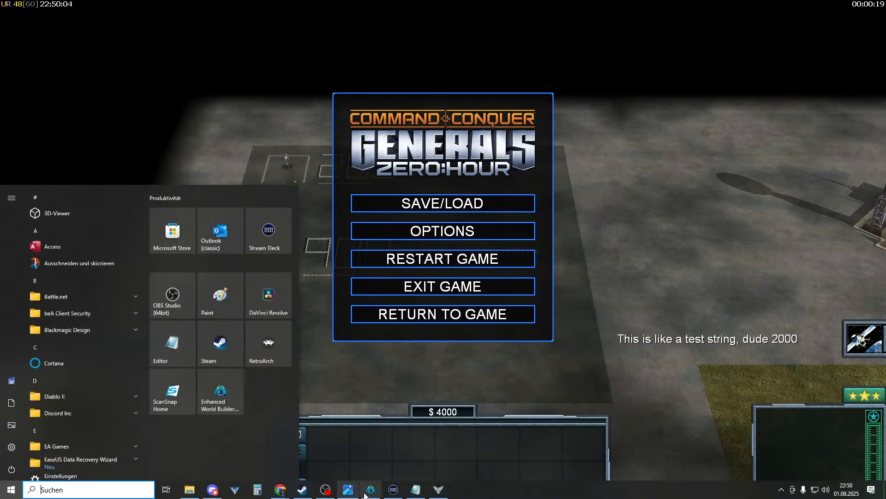
{"action": "left_click", "coordinate": [370, 489]}
{"action": "left_click", "coordinate": [650, 28]}
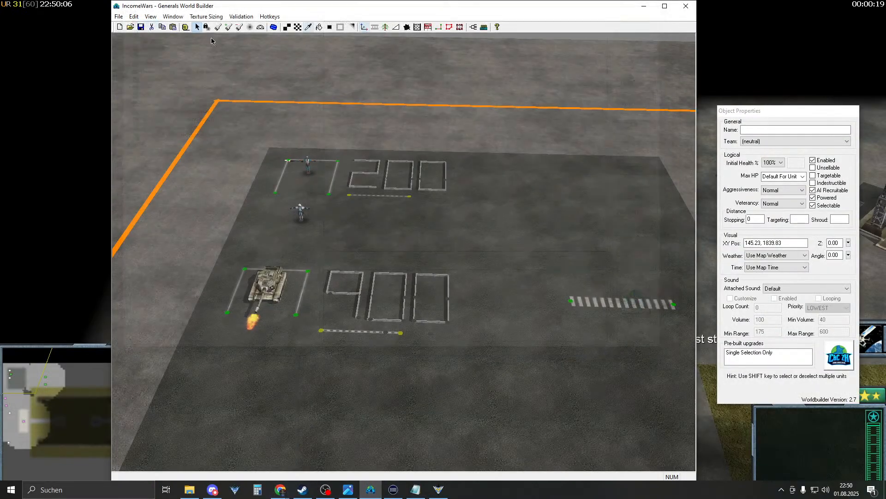
- Restart the match, watch the money drop to $200, then pause and return to World Builder
{"action": "left_click", "coordinate": [52, 150]}
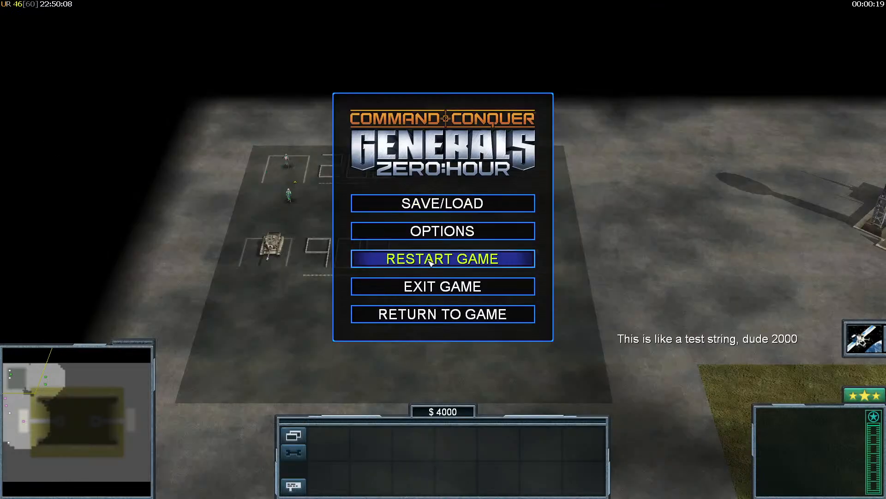
{"action": "left_click", "coordinate": [432, 259]}
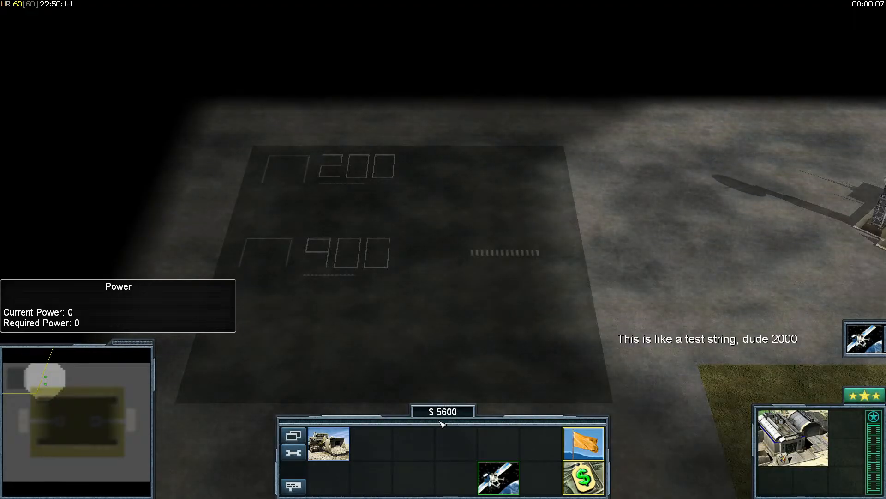
{"action": "right_click_drag", "start_coordinate": [475, 321], "coordinate": [564, 287]}
{"action": "key", "text": "Escape"}
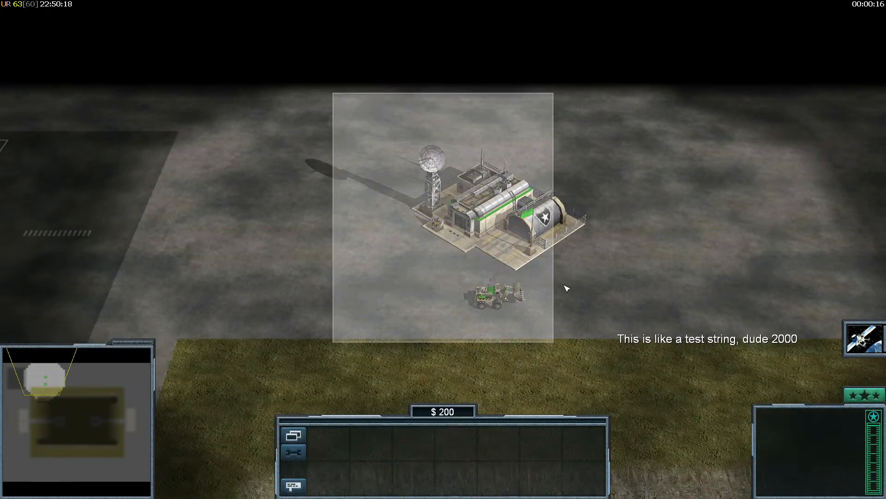
{"action": "key", "text": "super"}
{"action": "left_click", "coordinate": [370, 489]}
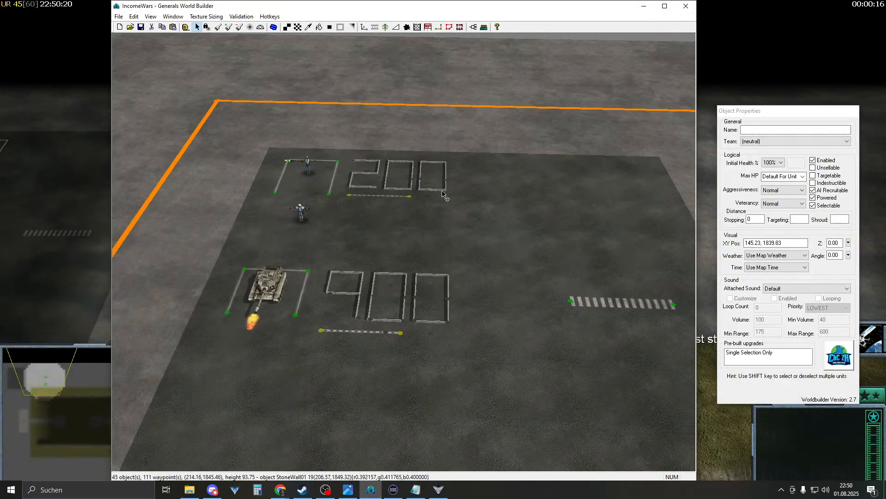
- Move the Setup script from (neutral) into the SkirmishAmerica folder
{"action": "left_click", "coordinate": [484, 27]}
{"action": "left_click", "coordinate": [117, 18]}
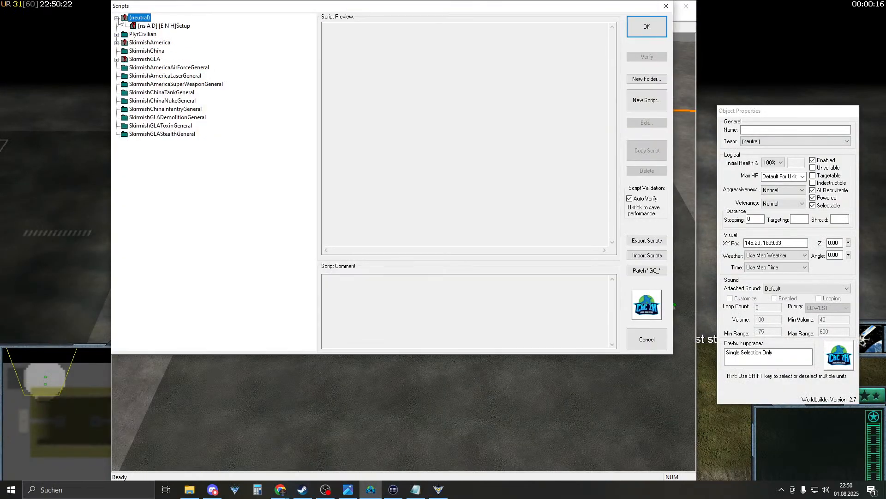
{"action": "left_click", "coordinate": [154, 26]}
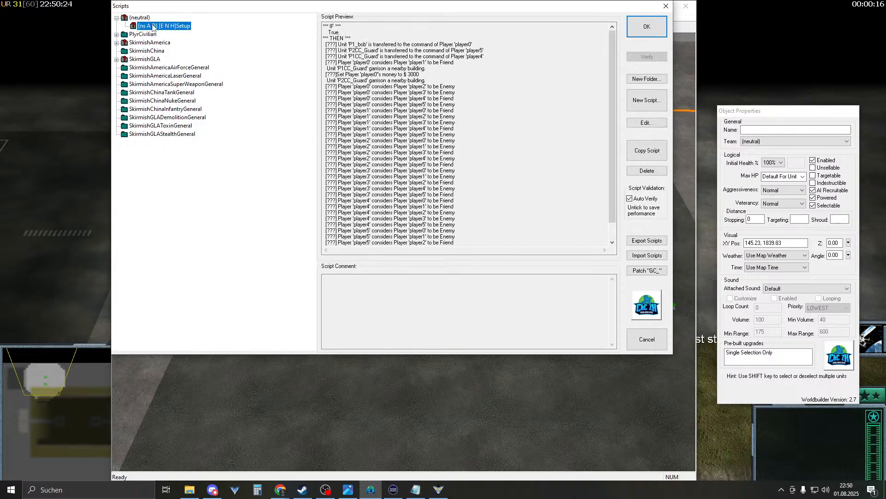
{"action": "left_click", "coordinate": [138, 42]}
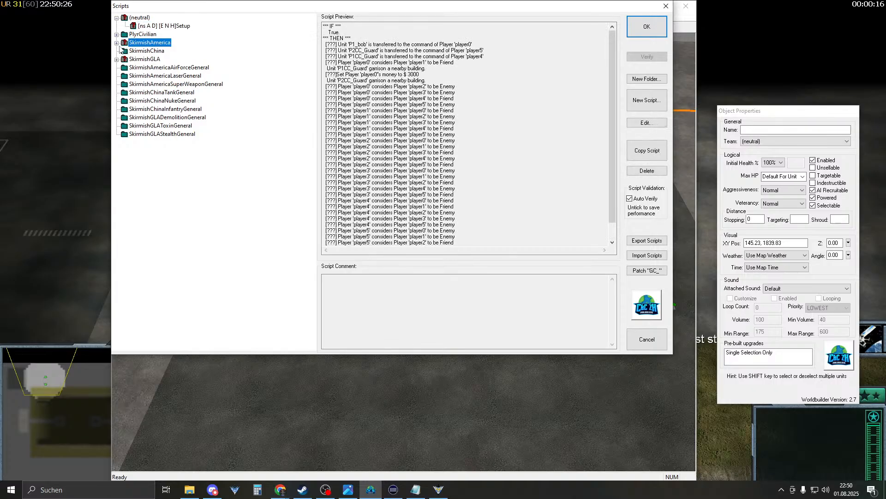
{"action": "left_click_drag", "start_coordinate": [124, 46], "coordinate": [132, 44]}
- Delete the [ns A]P0 folder from PlyrCivilian
{"action": "left_click", "coordinate": [117, 26]}
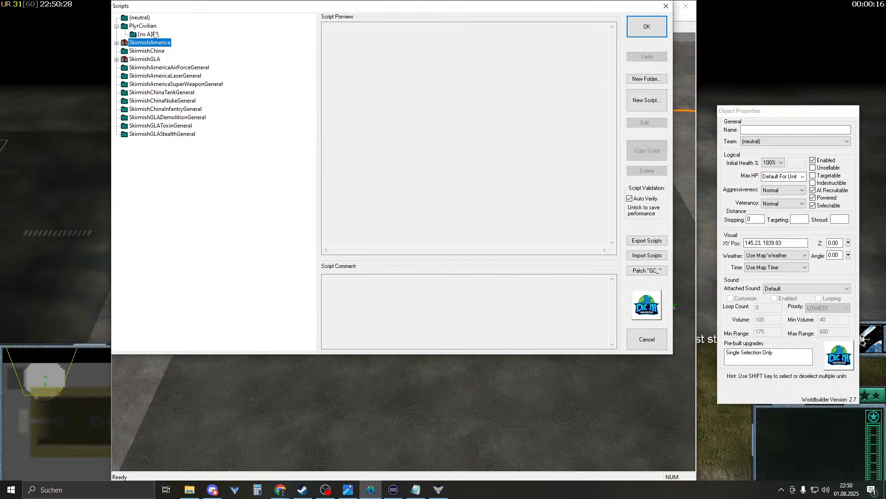
{"action": "left_click", "coordinate": [152, 35]}
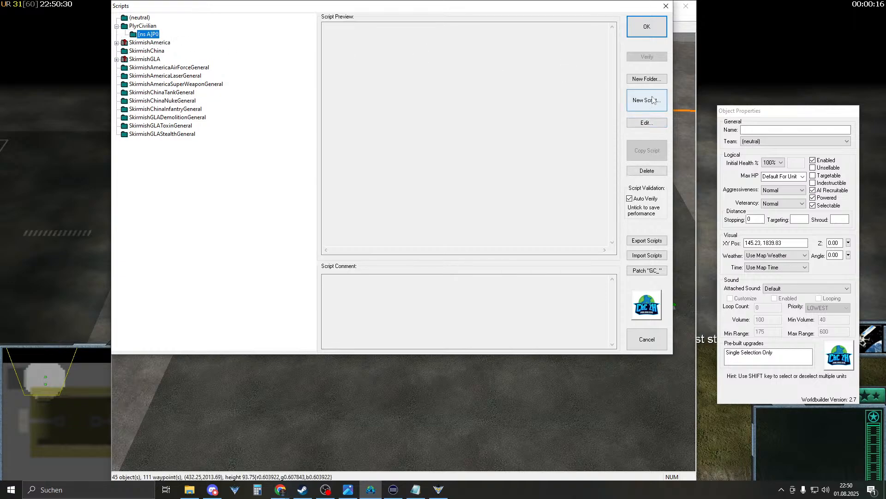
{"action": "left_click", "coordinate": [646, 171]}
- Browse SkirmishAmerica's folders to confirm the moved Setup script is there
{"action": "left_click", "coordinate": [150, 35]}
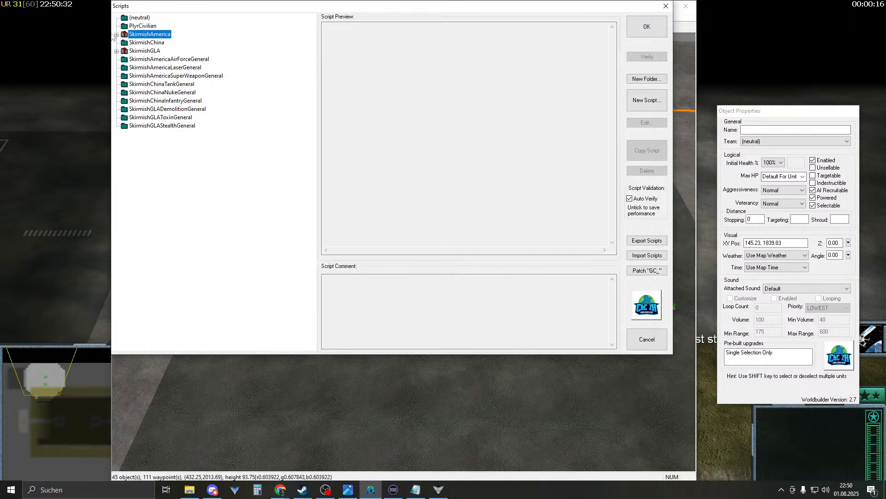
{"action": "left_click", "coordinate": [117, 35]}
{"action": "left_click", "coordinate": [154, 50]}
{"action": "left_click", "coordinate": [155, 43]}
{"action": "left_click", "coordinate": [160, 60]}
{"action": "left_click", "coordinate": [168, 75]}
{"action": "left_click", "coordinate": [171, 70]}
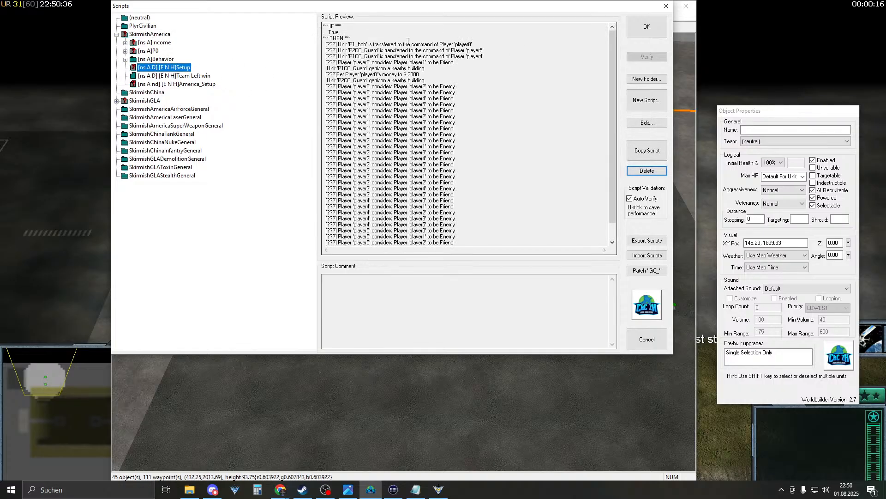
- Accept the script changes, save the map, and restart the game match
{"action": "left_click", "coordinate": [651, 26]}
{"action": "left_click", "coordinate": [141, 31]}
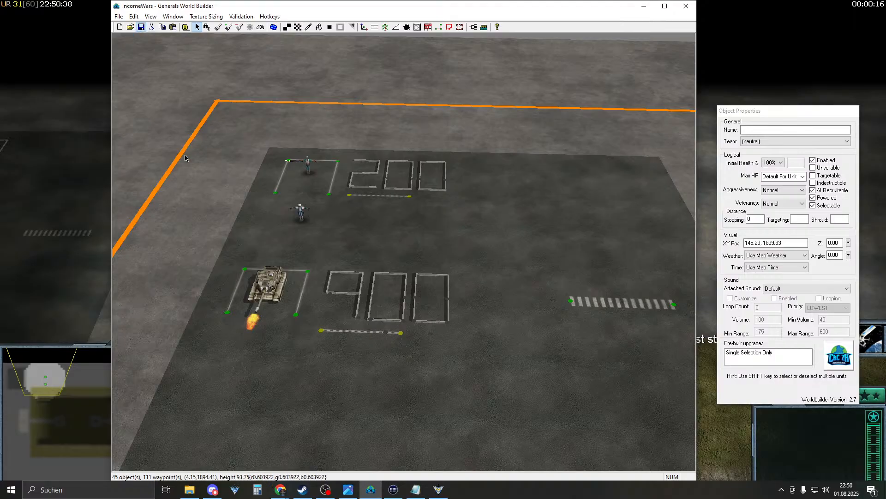
{"action": "left_click", "coordinate": [67, 196]}
{"action": "left_click", "coordinate": [374, 260]}
{"action": "left_click", "coordinate": [376, 276]}
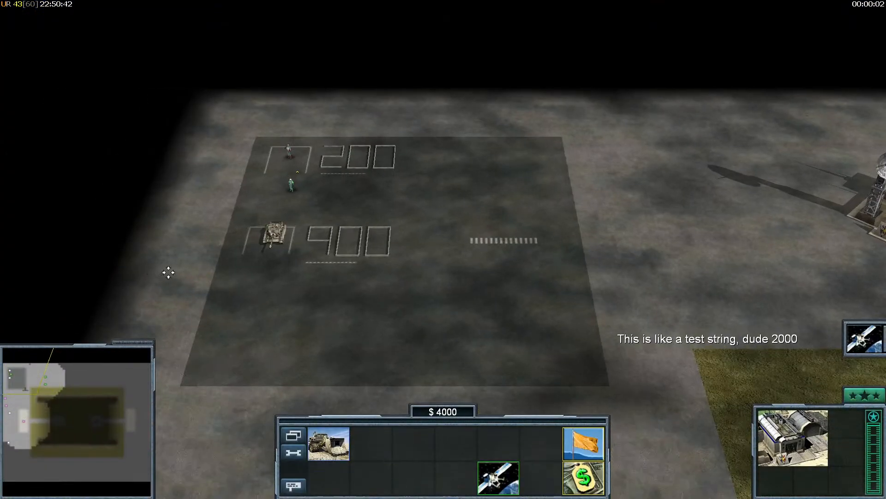
- Pause the $4000 match and reopen World Builder's scripts with SkirmishAmerica expanded
{"action": "key", "text": "Escape"}
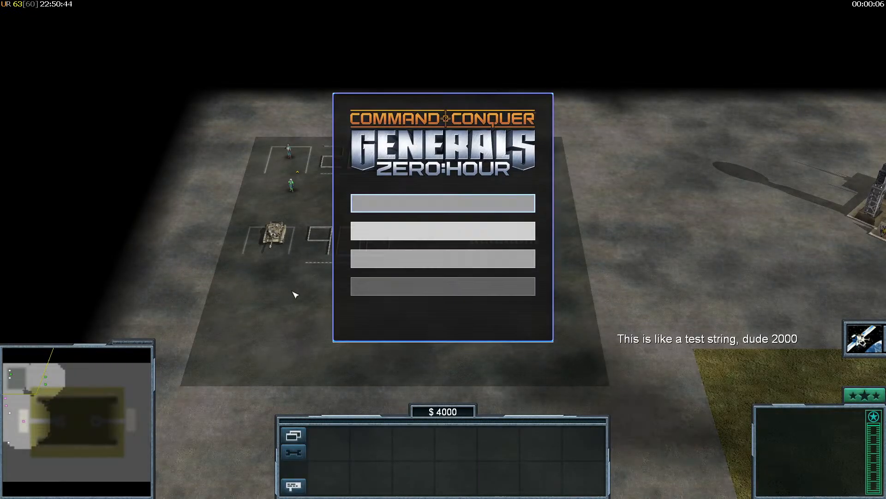
{"action": "key", "text": "super"}
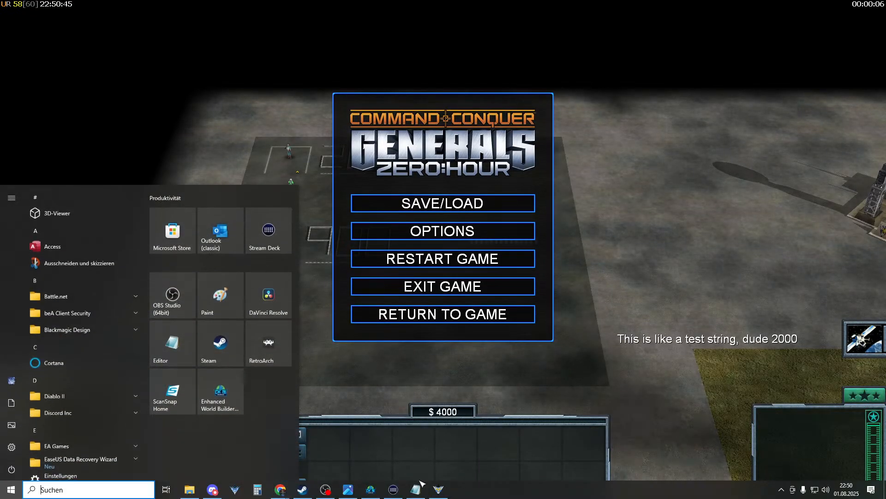
{"action": "left_click", "coordinate": [371, 490]}
{"action": "left_click", "coordinate": [469, 29]}
{"action": "left_click", "coordinate": [117, 34]}
- Inspect the Income folder's Left_income_2000 setup and P0_income_2000 scripts
{"action": "left_click", "coordinate": [154, 42]}
{"action": "left_click", "coordinate": [125, 42]}
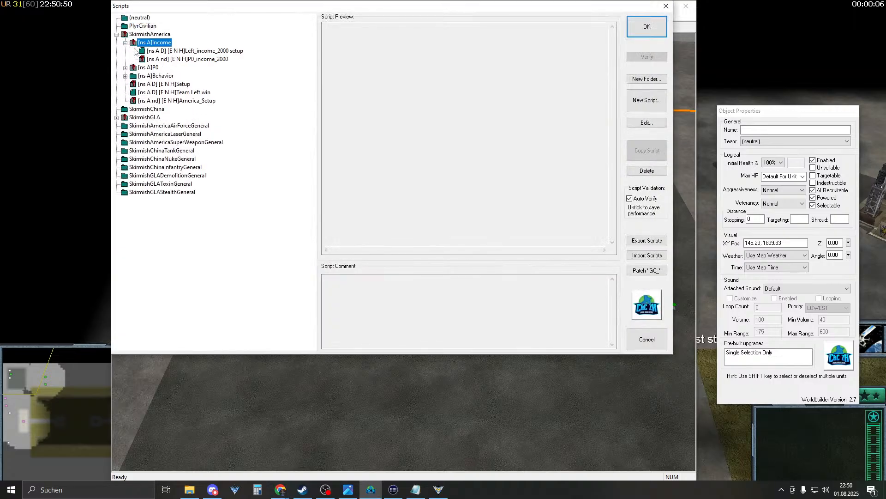
{"action": "left_click", "coordinate": [194, 51]}
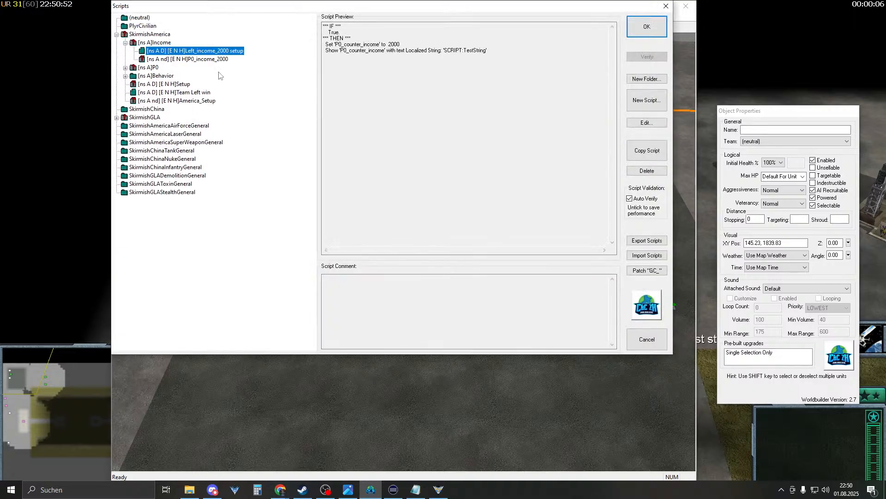
{"action": "left_click", "coordinate": [202, 59]}
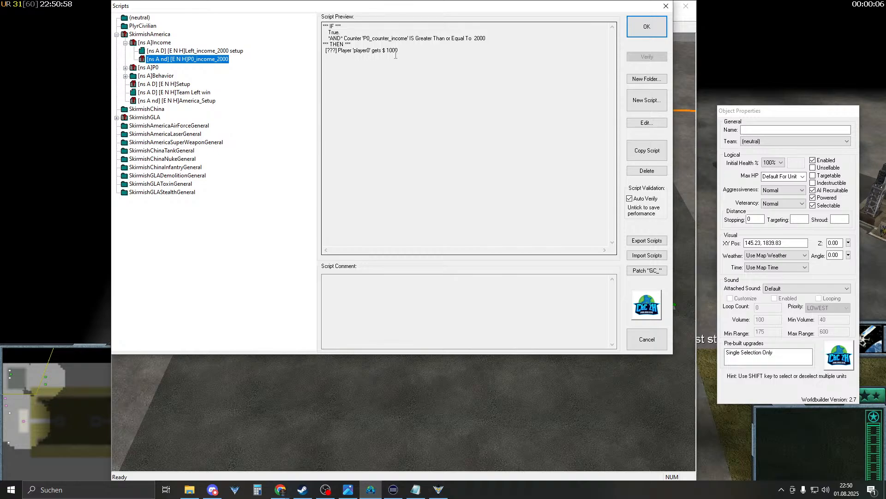
{"action": "double_click", "coordinate": [217, 60]}
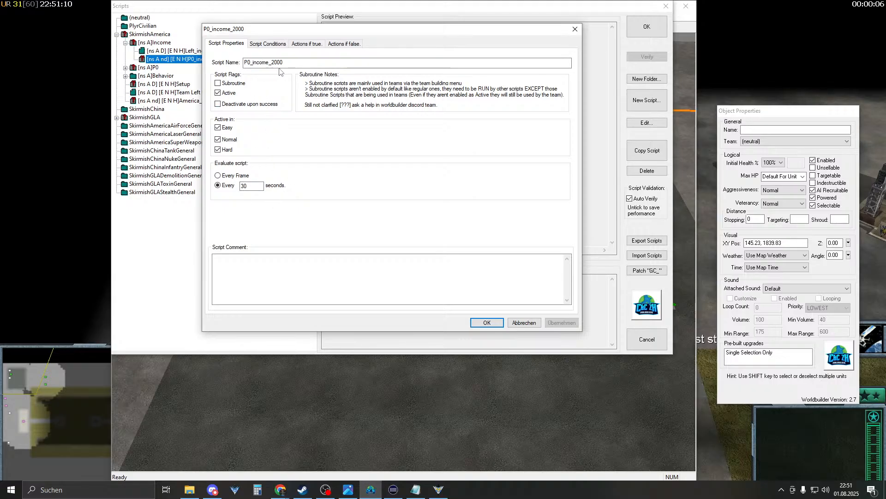
{"action": "left_click", "coordinate": [487, 322]}
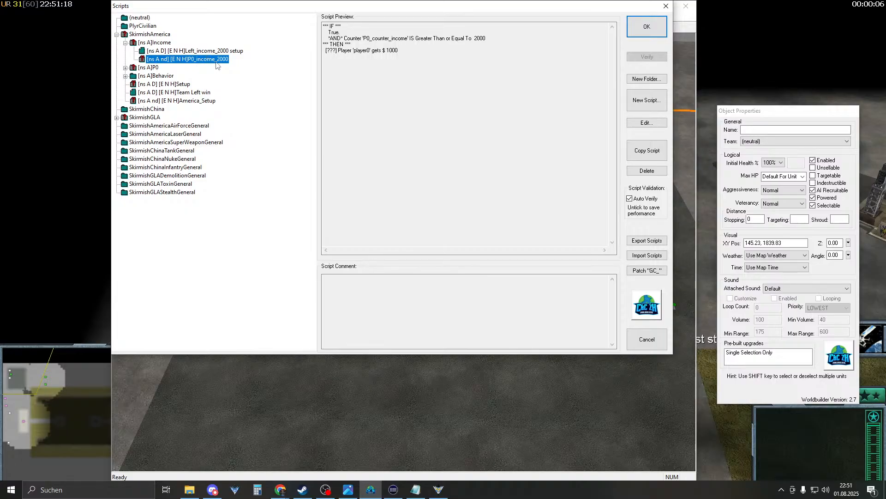
- Review the $1000 payout and $3000 starting money, then move Setup into PlyrCivilian
{"action": "left_click_drag", "start_coordinate": [400, 51], "coordinate": [373, 53]}
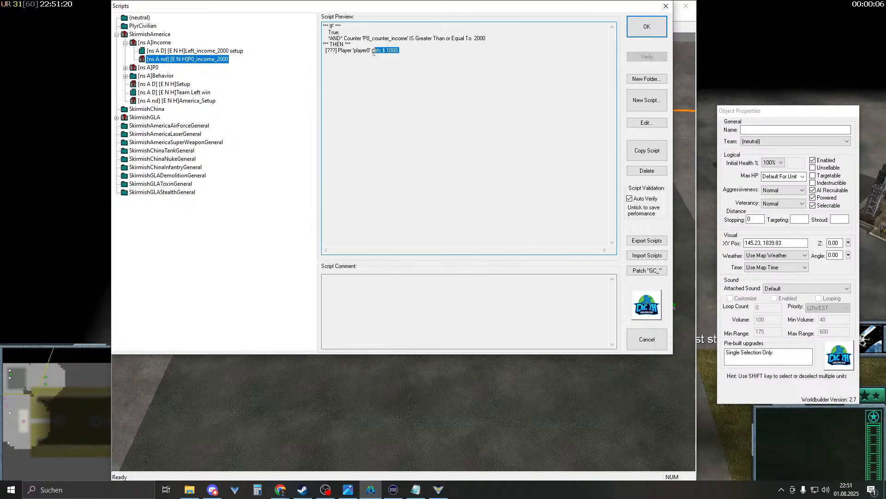
{"action": "left_click", "coordinate": [189, 92]}
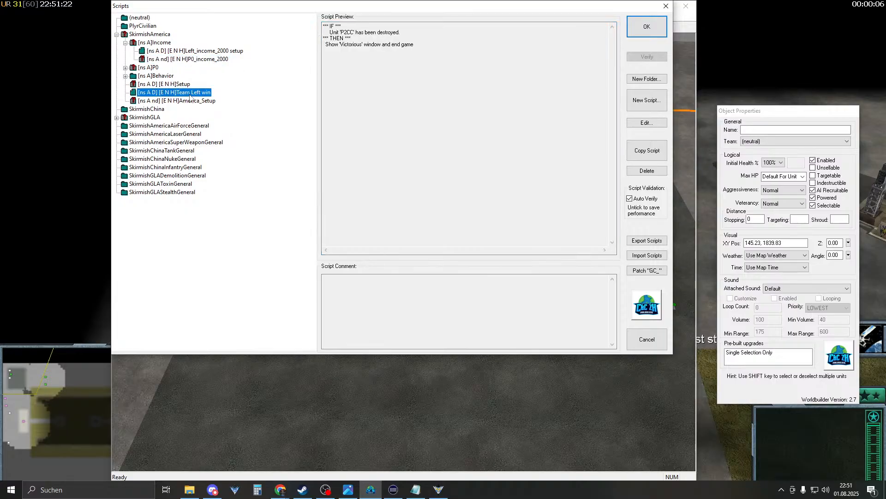
{"action": "key", "text": "Up"}
{"action": "left_click_drag", "start_coordinate": [419, 74], "coordinate": [352, 74]}
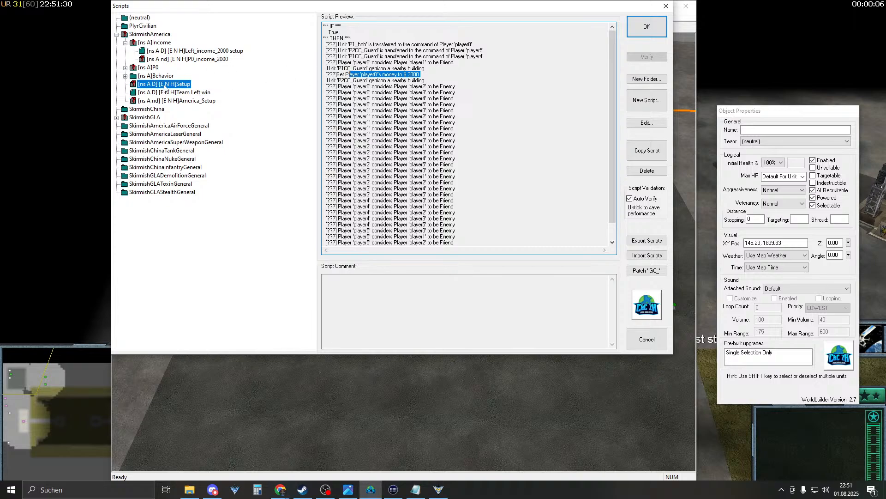
{"action": "key", "text": "Up"}
{"action": "key", "text": "Up"}
{"action": "key", "text": "Up"}
{"action": "key", "text": "Up"}
{"action": "key", "text": "Up"}
{"action": "key", "text": "Up"}
{"action": "key", "text": "Up"}
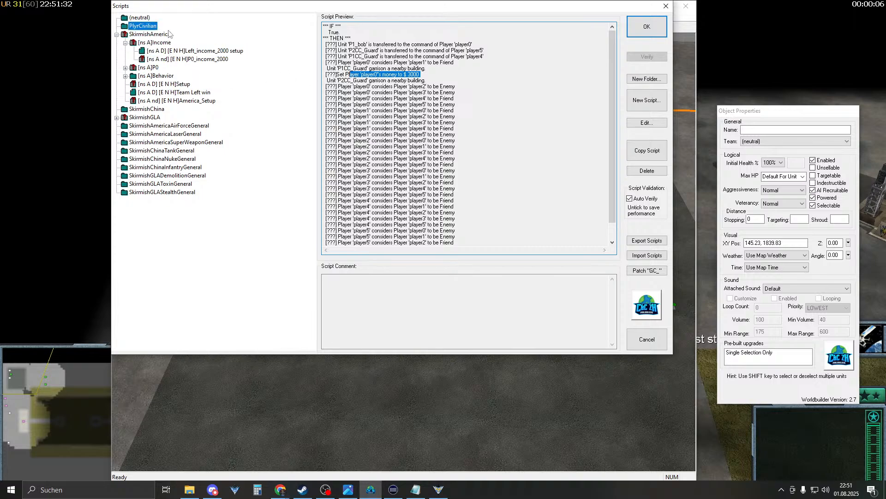
{"action": "left_click_drag", "start_coordinate": [168, 30], "coordinate": [169, 30]}
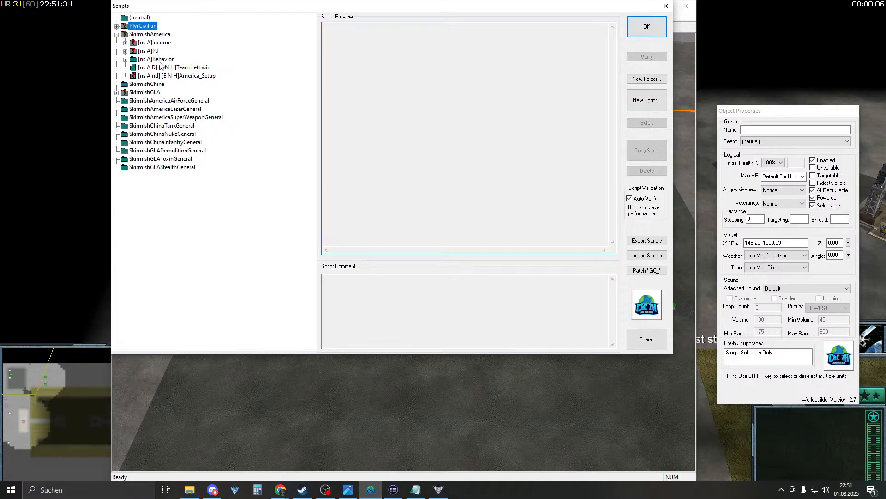
- Browse the Team Left win, America_Setup, P0 and Income scripts to find Left_income_2000 setup
{"action": "left_click", "coordinate": [199, 70]}
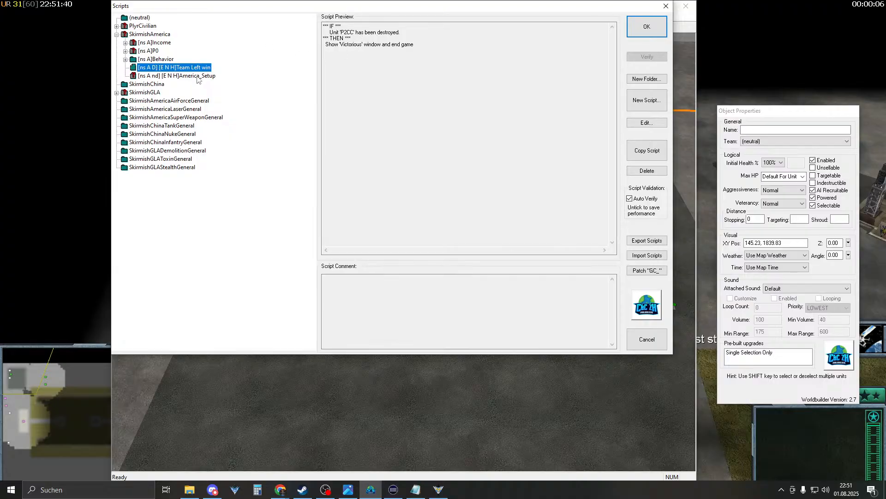
{"action": "left_click", "coordinate": [199, 77]}
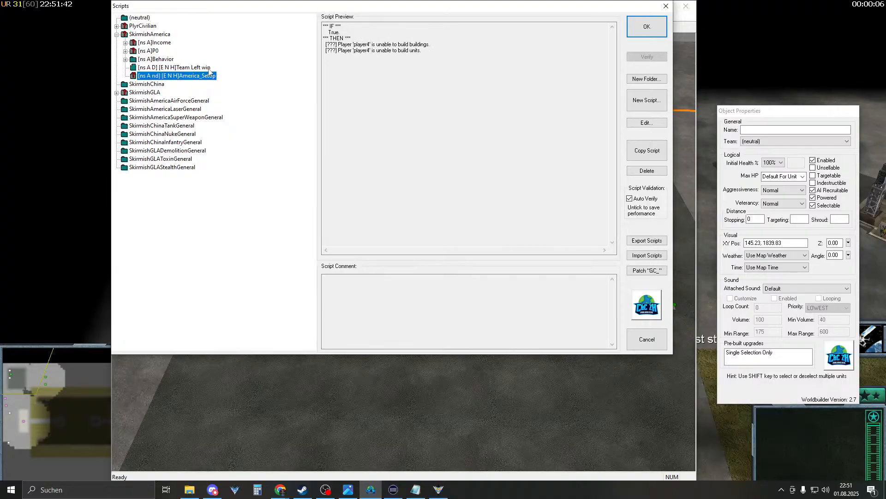
{"action": "left_click", "coordinate": [208, 68]}
{"action": "left_click", "coordinate": [155, 57]}
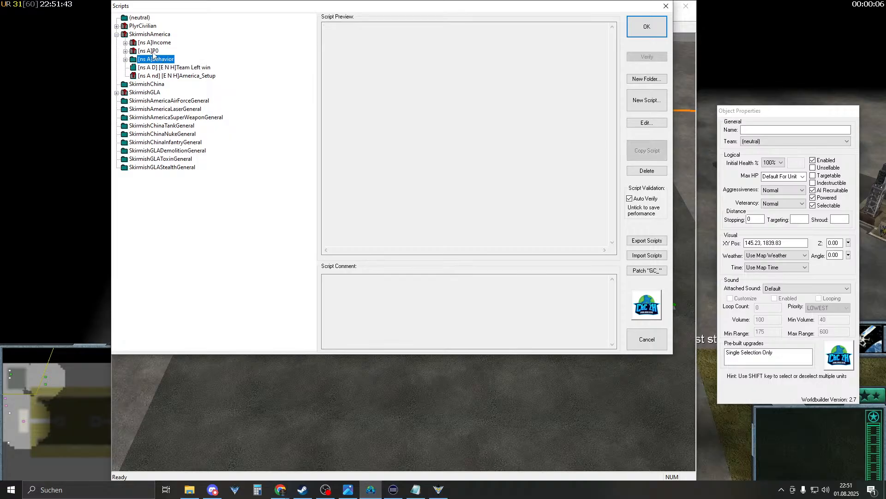
{"action": "left_click", "coordinate": [125, 51]}
{"action": "left_click", "coordinate": [125, 42]}
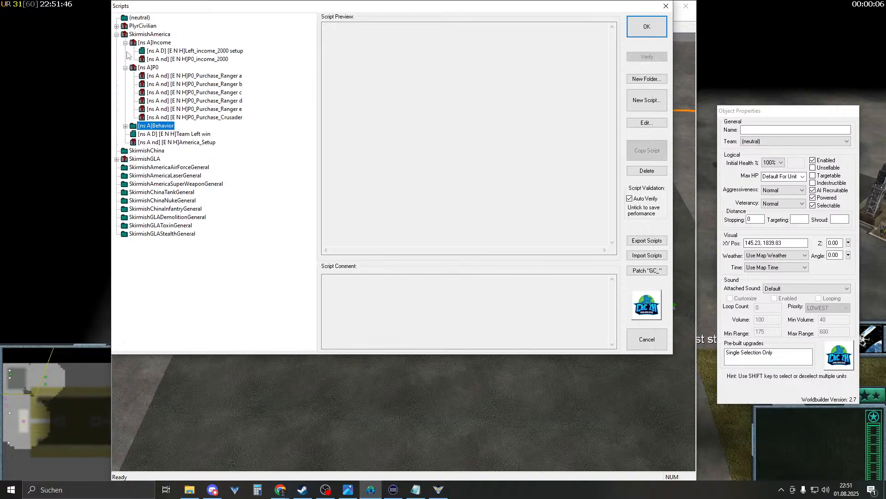
{"action": "left_click", "coordinate": [125, 68]}
{"action": "left_click", "coordinate": [126, 67]}
{"action": "left_click", "coordinate": [203, 84]}
{"action": "left_click", "coordinate": [203, 76]}
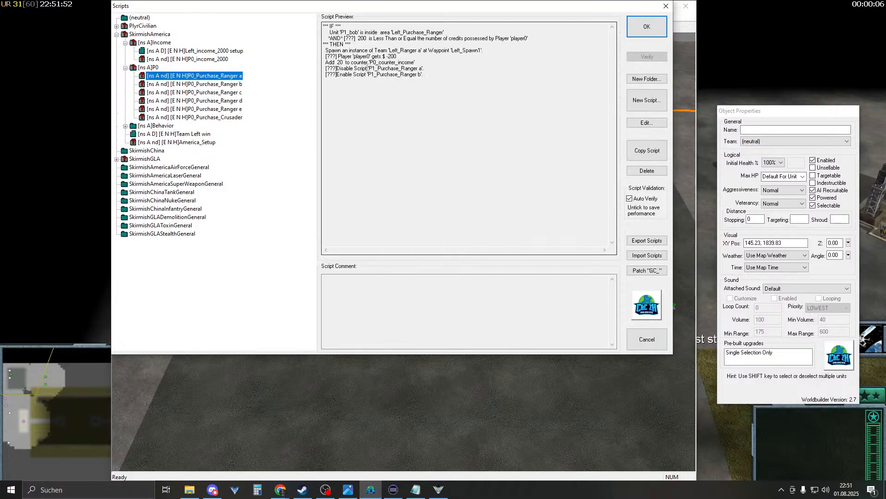
{"action": "left_click", "coordinate": [212, 52]}
- Edit Left_income_2000 setup's counter display action and open its Localized String parameter
{"action": "double_click", "coordinate": [211, 51]}
{"action": "left_click", "coordinate": [300, 44]}
{"action": "left_click", "coordinate": [240, 80]}
{"action": "double_click", "coordinate": [240, 80]}
{"action": "left_click", "coordinate": [363, 295]}
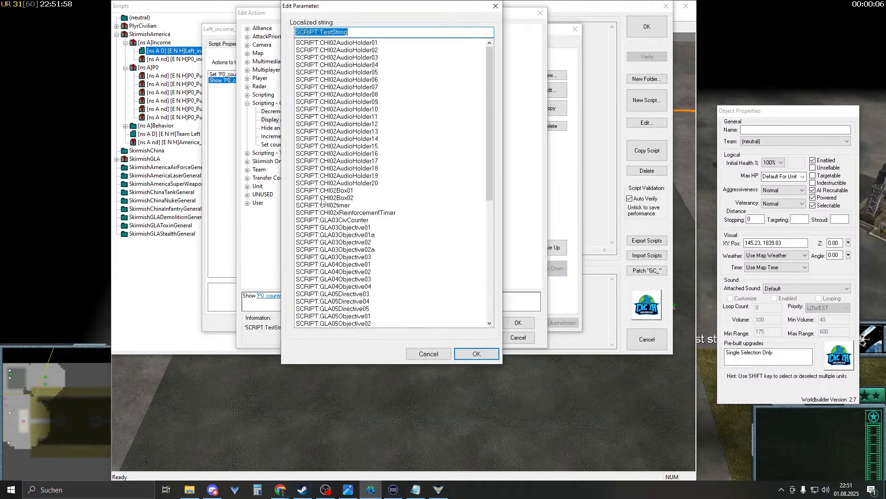
- Set the counter display string to SCRIPT:TrainingCrate, save the script, and copy P0_income_2000
{"action": "left_click", "coordinate": [363, 213]}
{"action": "scroll", "coordinate": [366, 220], "scroll_direction": "down", "scroll_amount": 7}
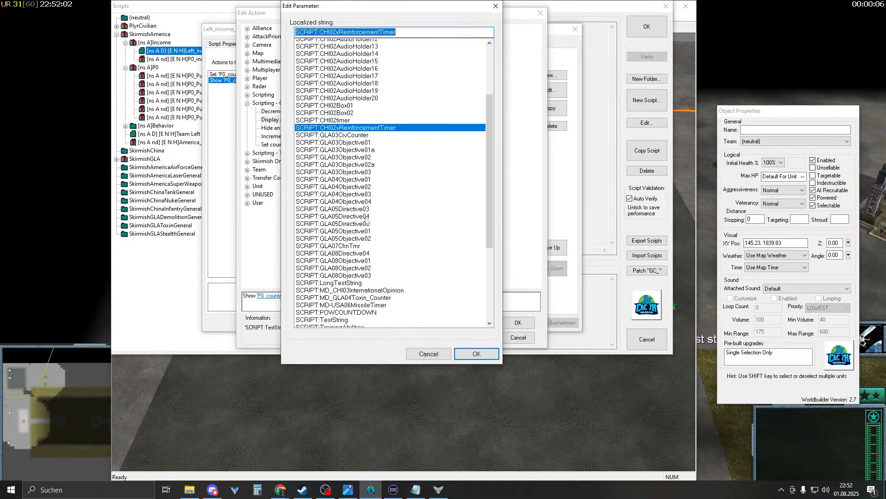
{"action": "scroll", "coordinate": [366, 221], "scroll_direction": "down", "scroll_amount": 1}
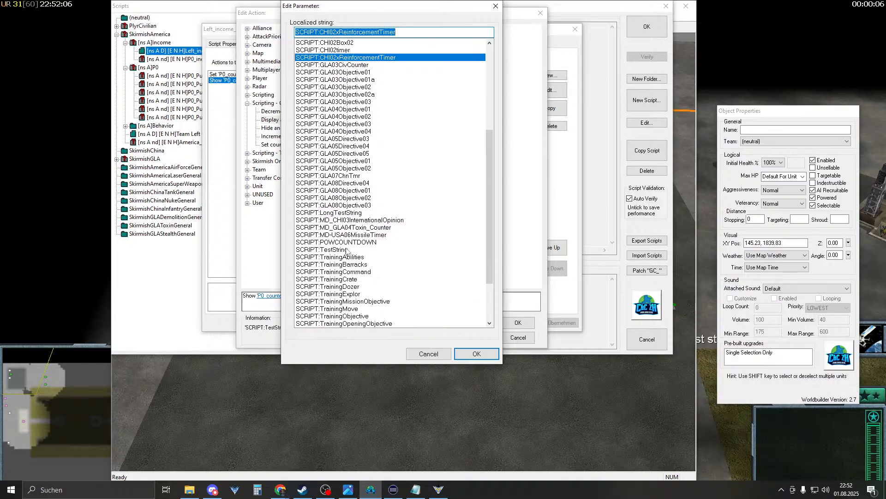
{"action": "scroll", "coordinate": [352, 269], "scroll_direction": "down", "scroll_amount": 3}
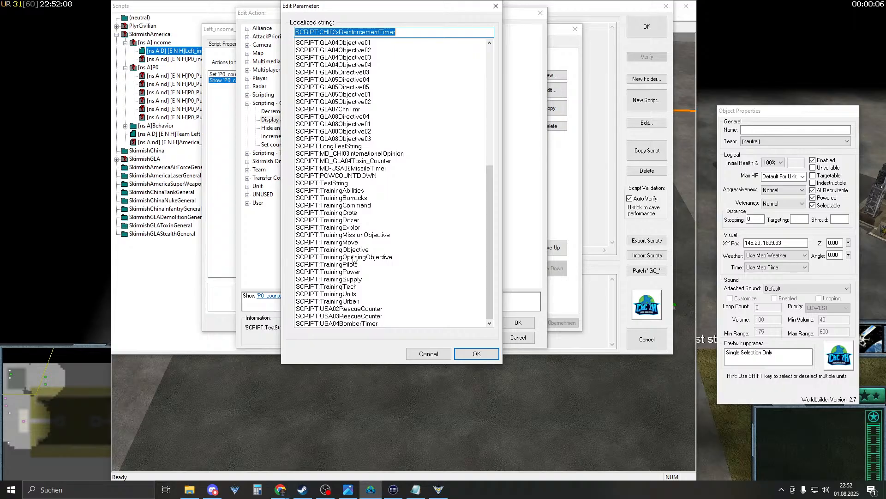
{"action": "scroll", "coordinate": [350, 254], "scroll_direction": "up", "scroll_amount": 1}
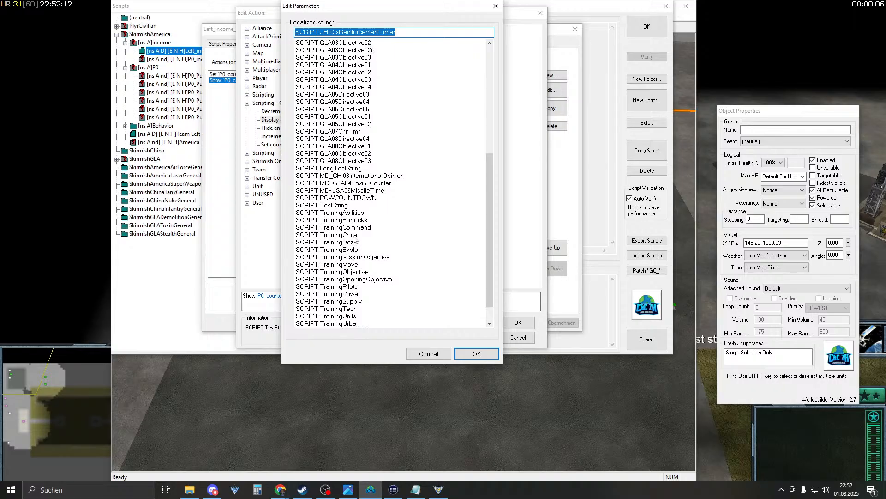
{"action": "left_click", "coordinate": [354, 236]}
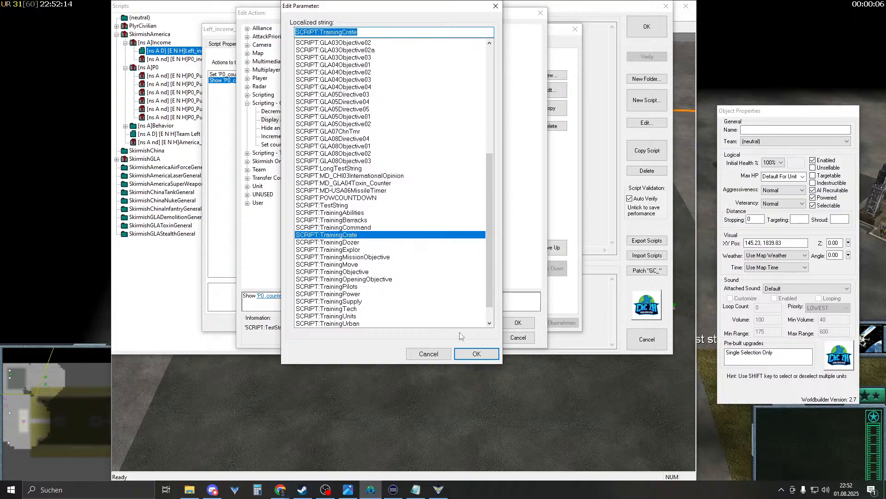
{"action": "left_click", "coordinate": [477, 354]}
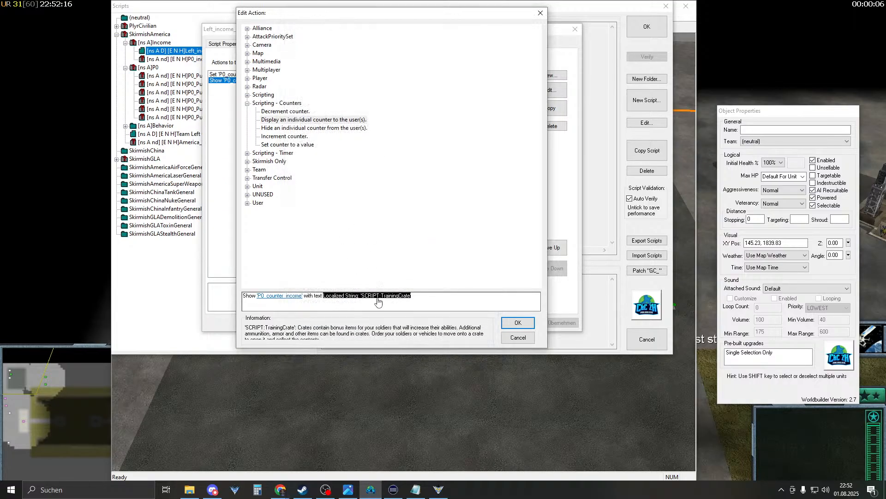
{"action": "left_click", "coordinate": [516, 322]}
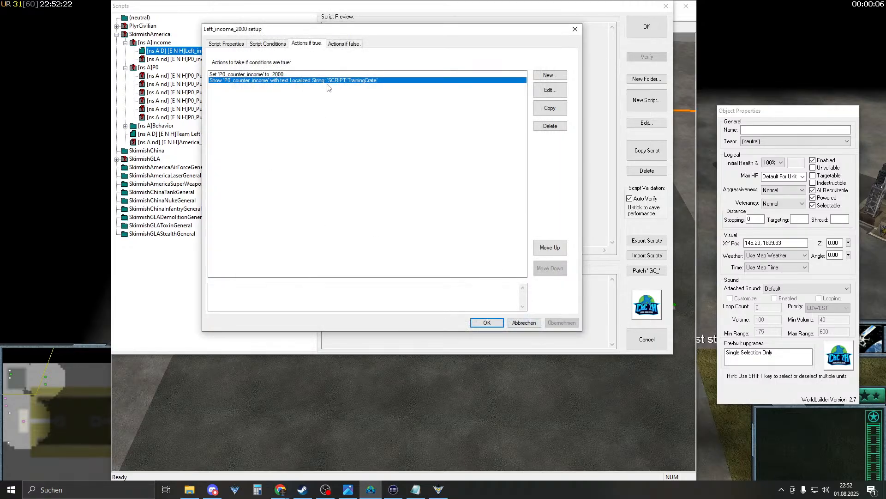
{"action": "left_click", "coordinate": [487, 322]}
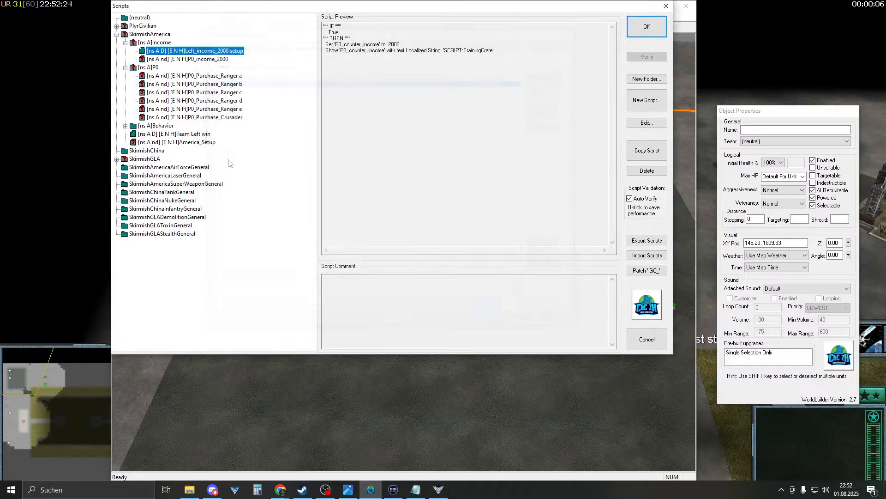
{"action": "left_click", "coordinate": [213, 59]}
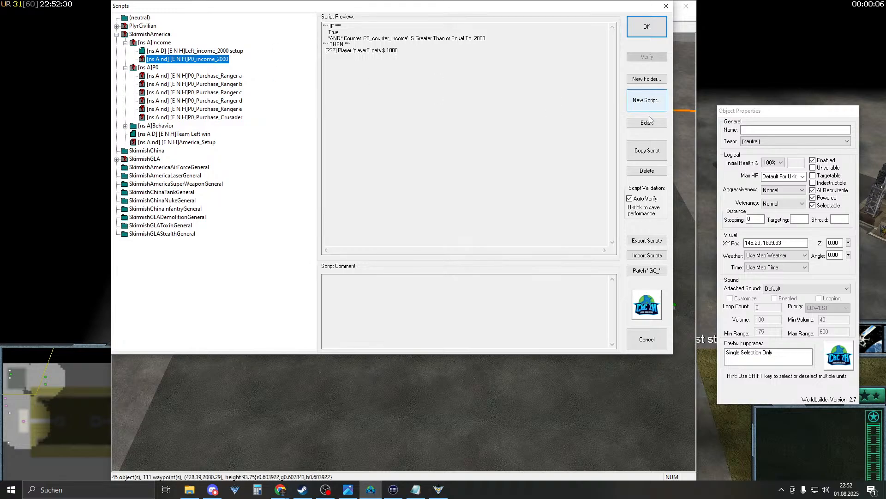
{"action": "left_click", "coordinate": [653, 150]}
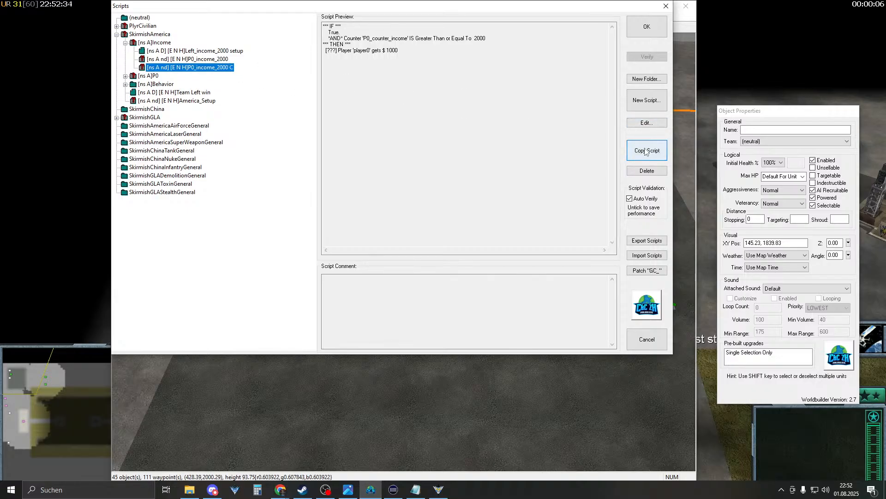
- Delete the copied script, then in P0_income_2000 duplicate the counter condition and remove the True condition
{"action": "left_click", "coordinate": [647, 170]}
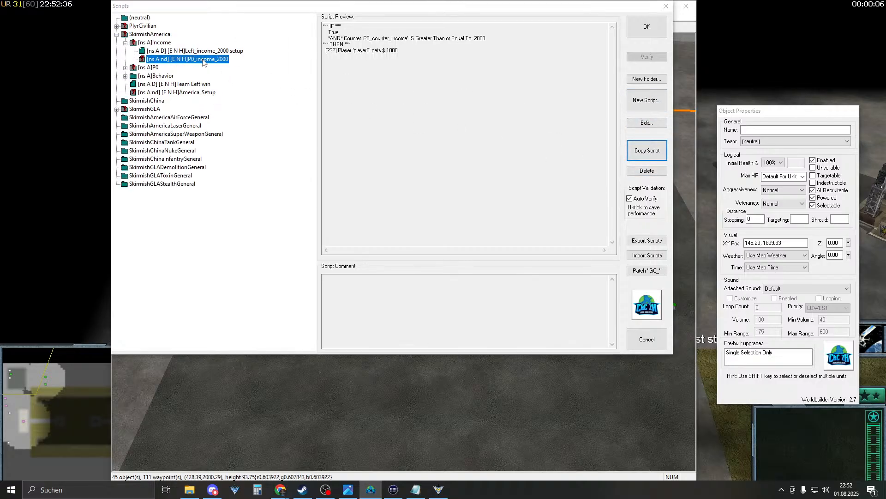
{"action": "double_click", "coordinate": [203, 61]}
{"action": "left_click", "coordinate": [254, 44]}
{"action": "left_click", "coordinate": [256, 87]}
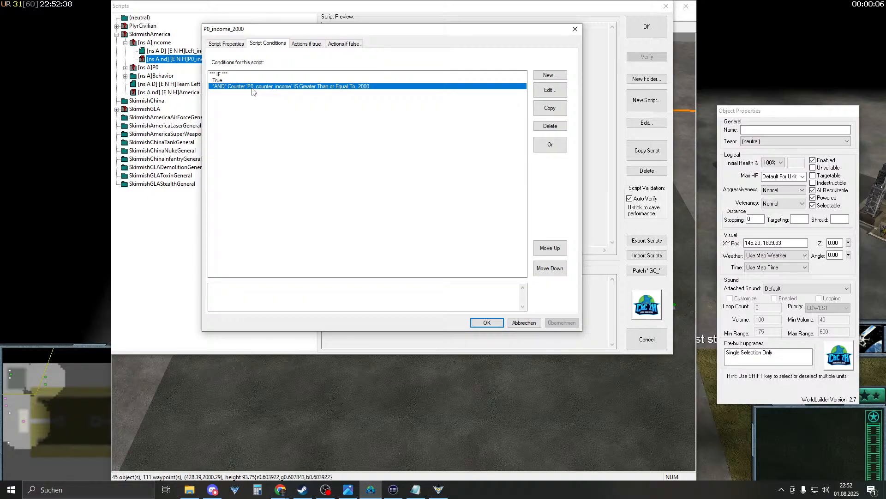
{"action": "left_click", "coordinate": [224, 81]}
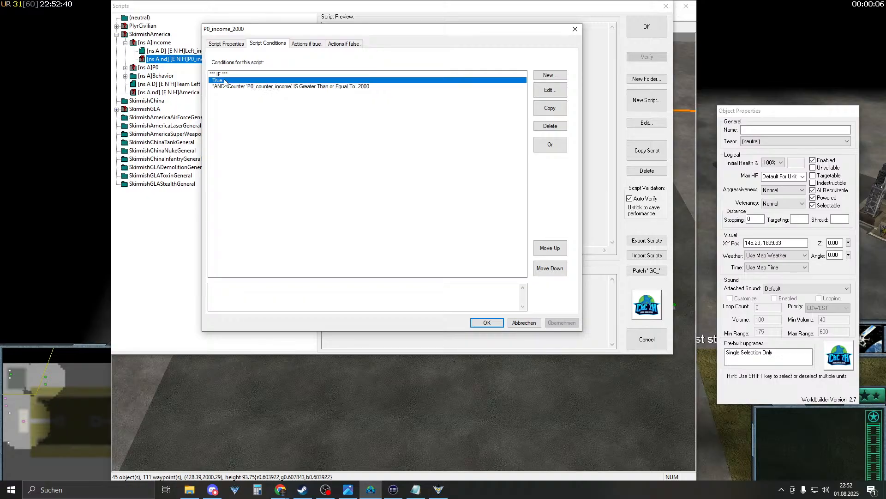
{"action": "left_click", "coordinate": [238, 88]}
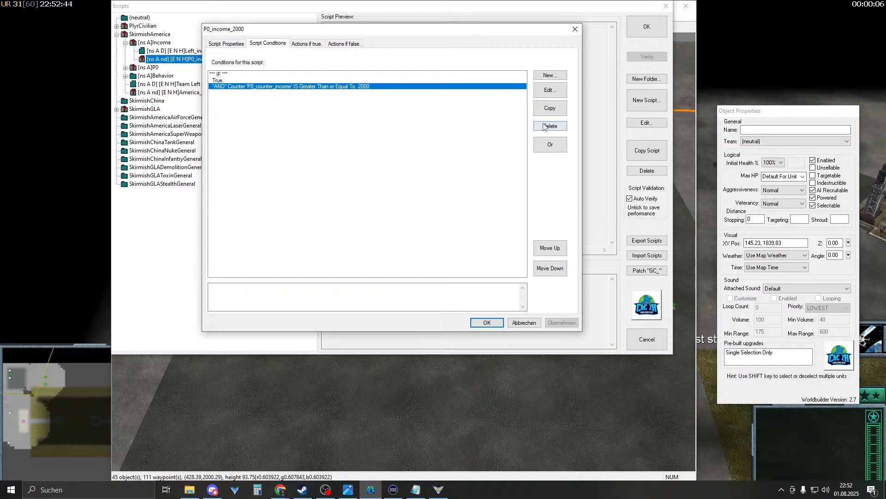
{"action": "left_click", "coordinate": [549, 108]}
{"action": "left_click", "coordinate": [221, 82]}
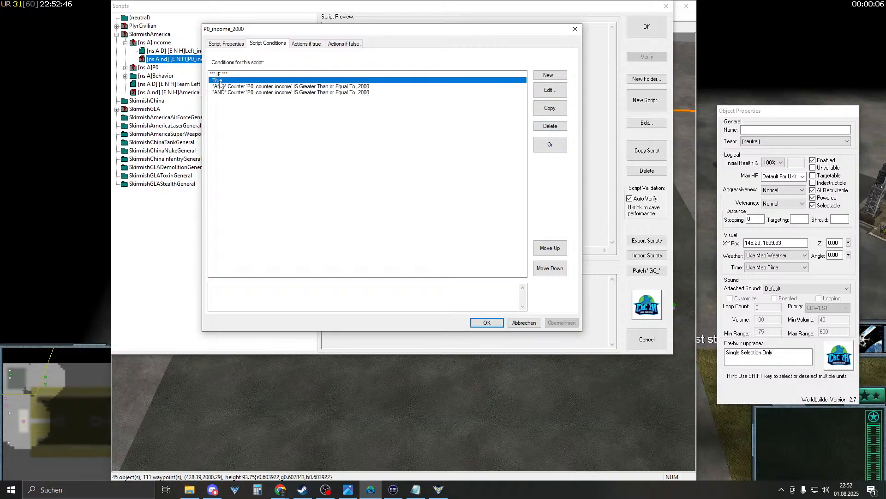
{"action": "left_click", "coordinate": [550, 126]}
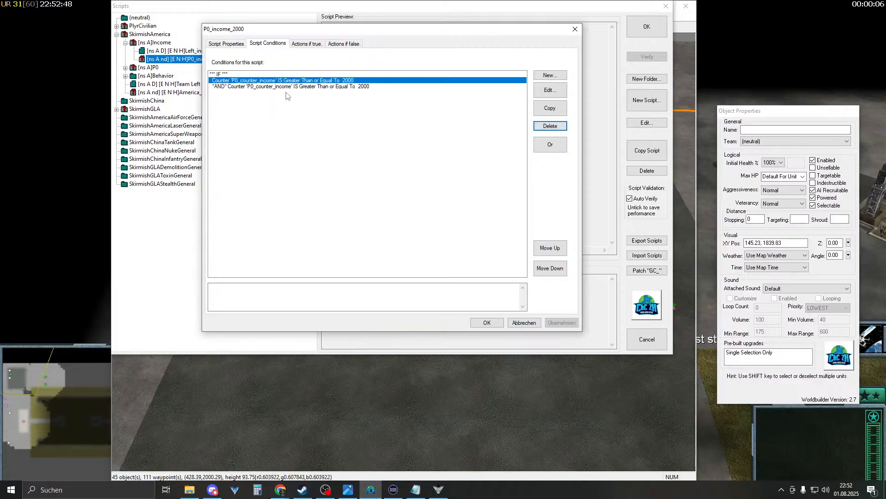
{"action": "left_click", "coordinate": [265, 88]}
{"action": "left_click", "coordinate": [272, 81]}
{"action": "double_click", "coordinate": [266, 88]}
- Make the second condition require 'P0_counter_income' Less Than 3000
{"action": "left_click", "coordinate": [342, 294]}
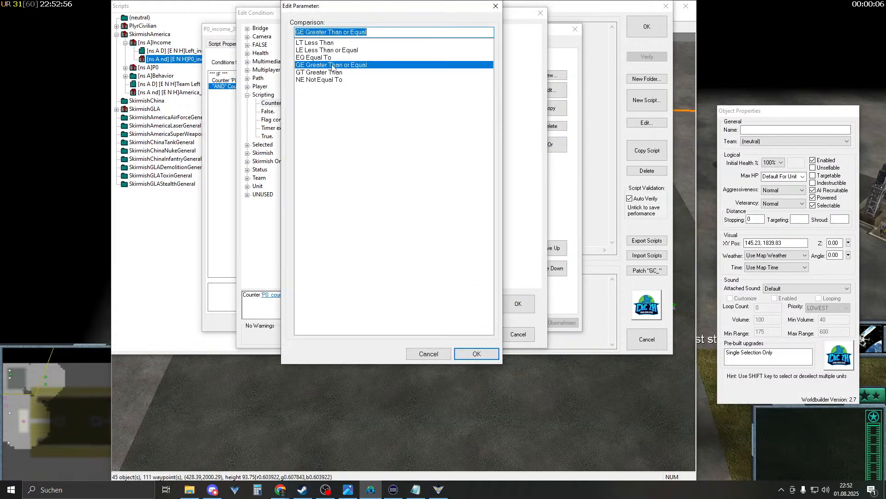
{"action": "left_click", "coordinate": [346, 51]}
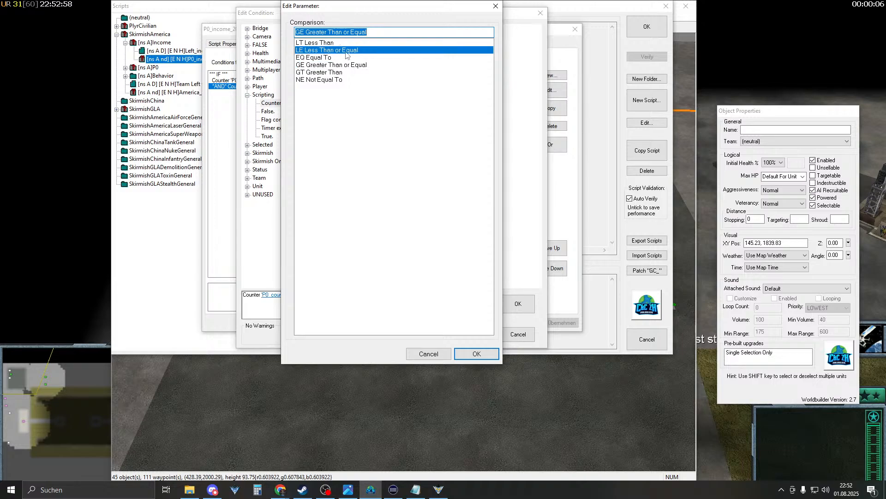
{"action": "left_click", "coordinate": [334, 45]}
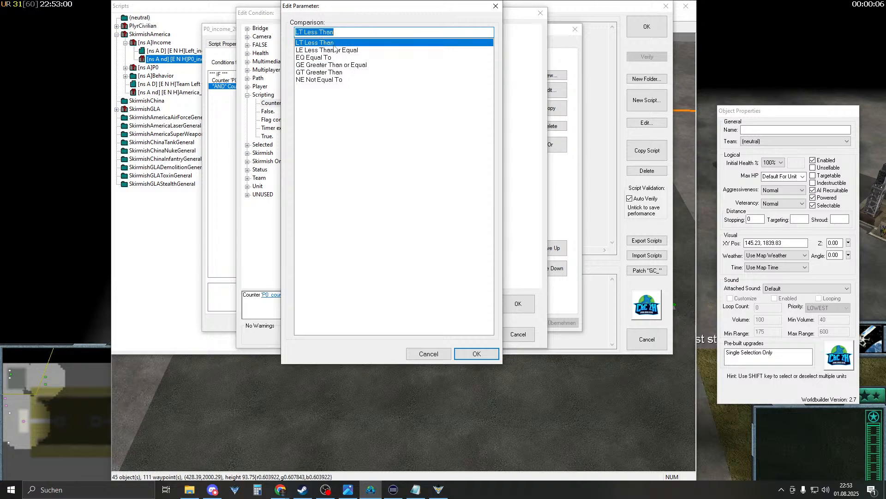
{"action": "left_click", "coordinate": [477, 353]}
{"action": "left_click", "coordinate": [350, 296]}
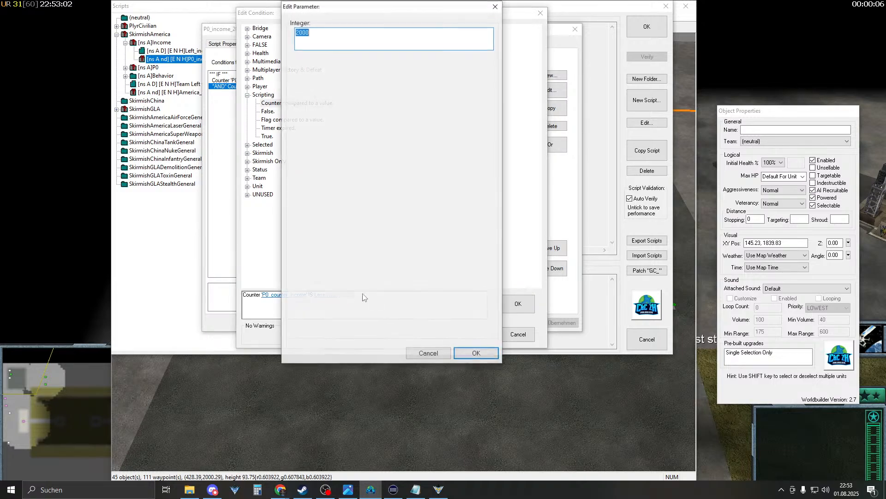
{"action": "key", "text": "Return"}
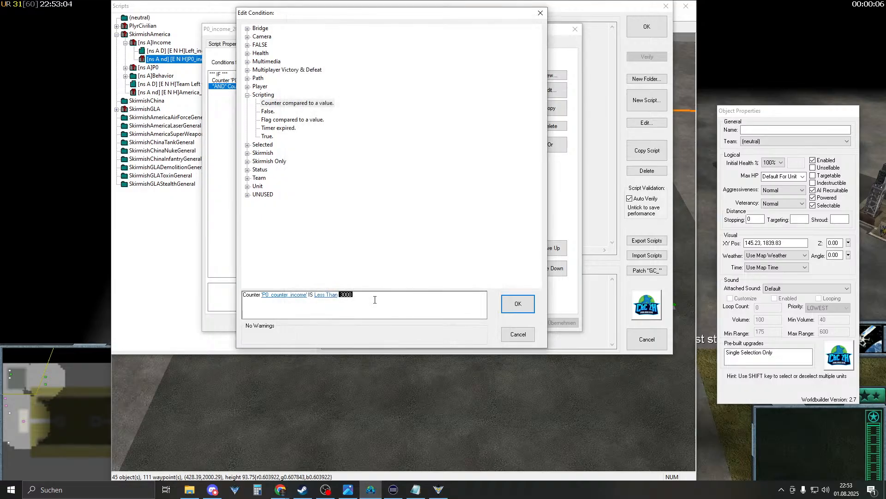
{"action": "key", "text": "Return"}
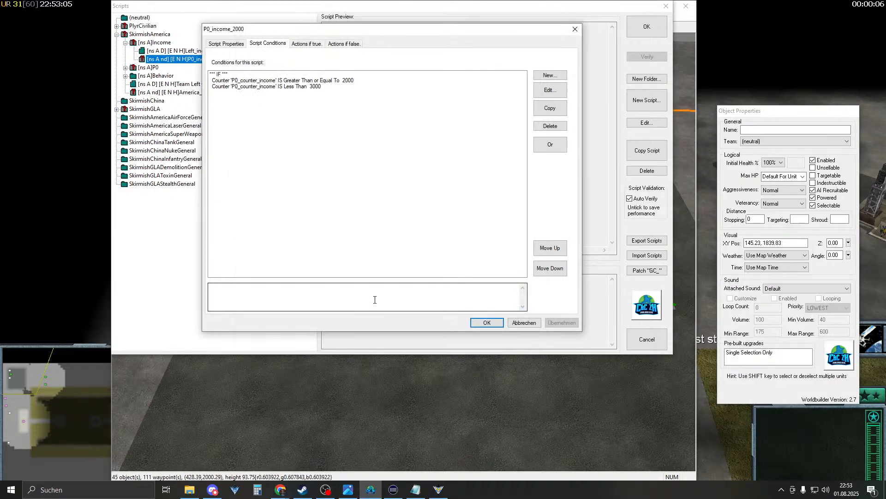
- Review the two counter conditions: at least 2000 and Less Than 3000
{"action": "left_click", "coordinate": [305, 44]}
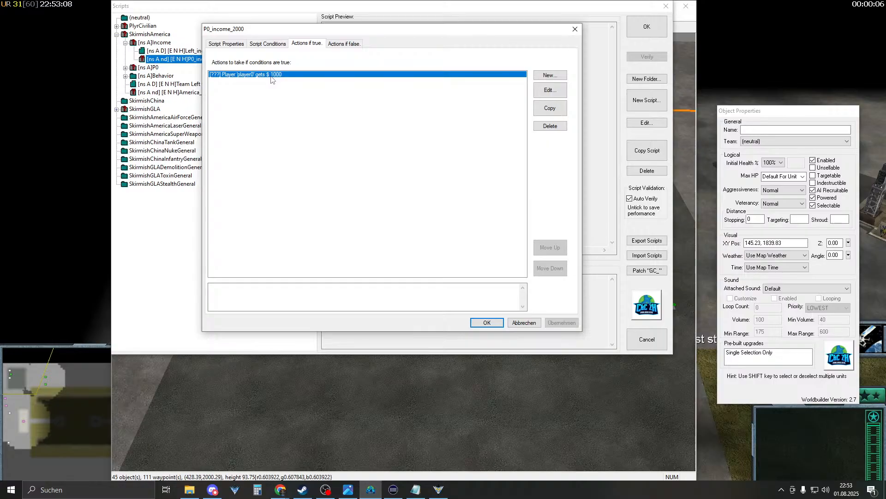
{"action": "left_click", "coordinate": [268, 45]}
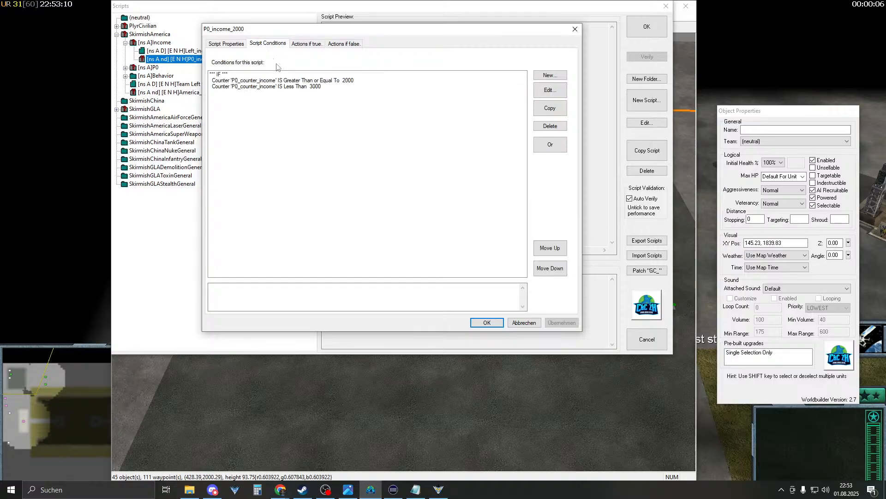
{"action": "left_click", "coordinate": [351, 79]}
{"action": "left_click", "coordinate": [343, 87]}
{"action": "left_click", "coordinate": [352, 81]}
{"action": "left_click", "coordinate": [346, 87]}
{"action": "left_click", "coordinate": [349, 81]}
{"action": "left_click", "coordinate": [346, 86]}
{"action": "left_click", "coordinate": [348, 80]}
{"action": "left_click", "coordinate": [346, 87]}
{"action": "left_click", "coordinate": [350, 81]}
{"action": "left_click", "coordinate": [349, 86]}
- Change the money-giving action's amount from $1000 to $2000
{"action": "left_click", "coordinate": [320, 45]}
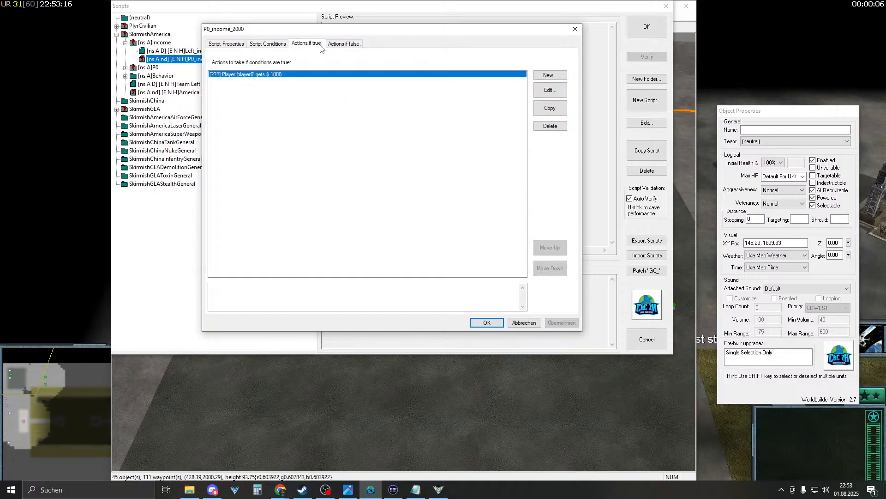
{"action": "double_click", "coordinate": [317, 75]}
{"action": "left_click", "coordinate": [297, 297]}
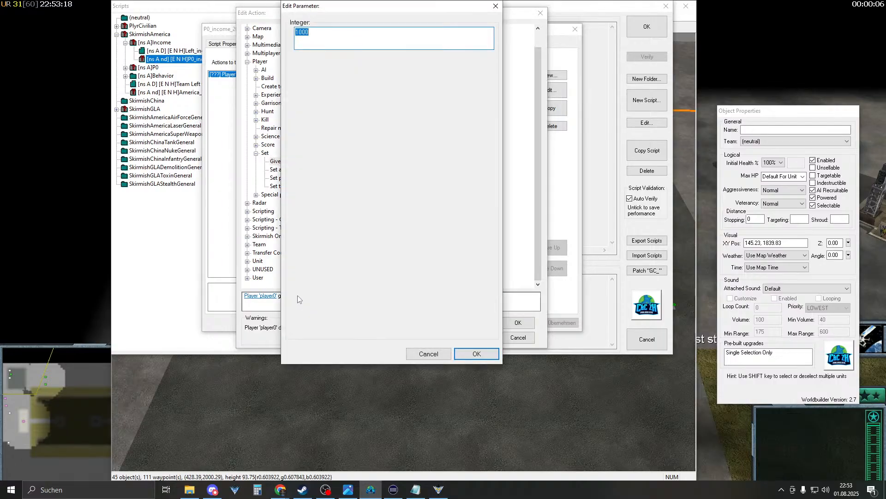
{"action": "type", "text": "2000"}
{"action": "key", "text": "Return"}
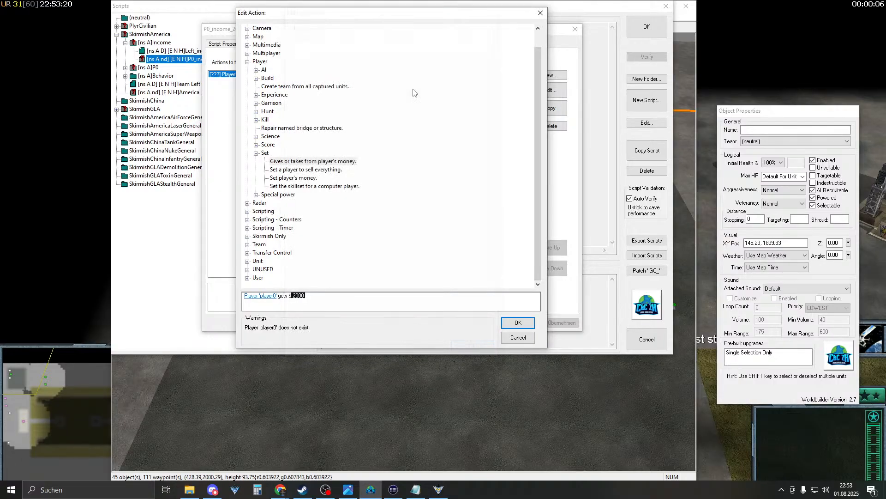
{"action": "key", "text": "Return"}
- Recheck the Less Than 3000 condition, then save the script and close the scripts window
{"action": "left_click", "coordinate": [268, 43]}
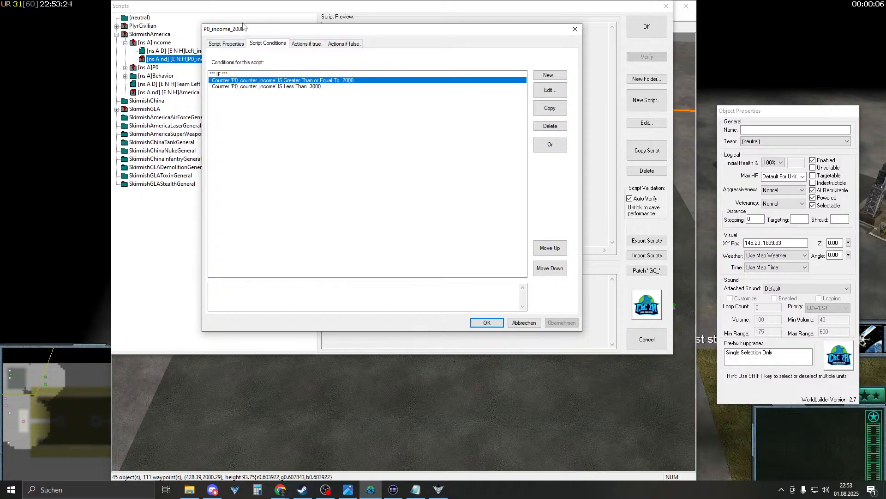
{"action": "left_click", "coordinate": [278, 86]}
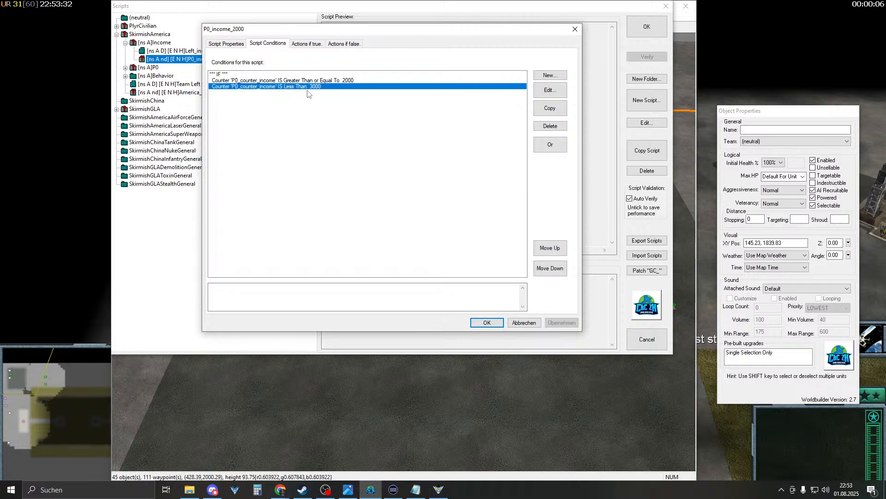
{"action": "left_click", "coordinate": [484, 322]}
{"action": "left_click", "coordinate": [646, 27]}
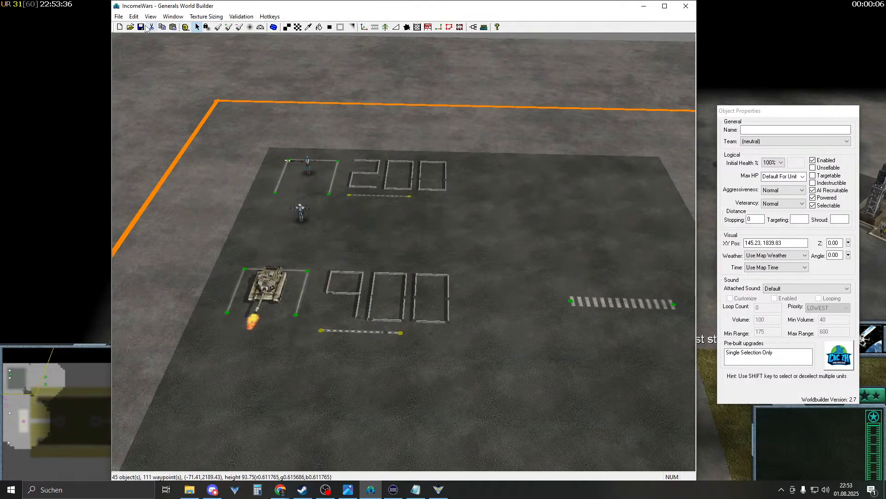
- Restart the IncomeWars match and select the dozer and the soldiers near the 200 pad
{"action": "left_click", "coordinate": [436, 490]}
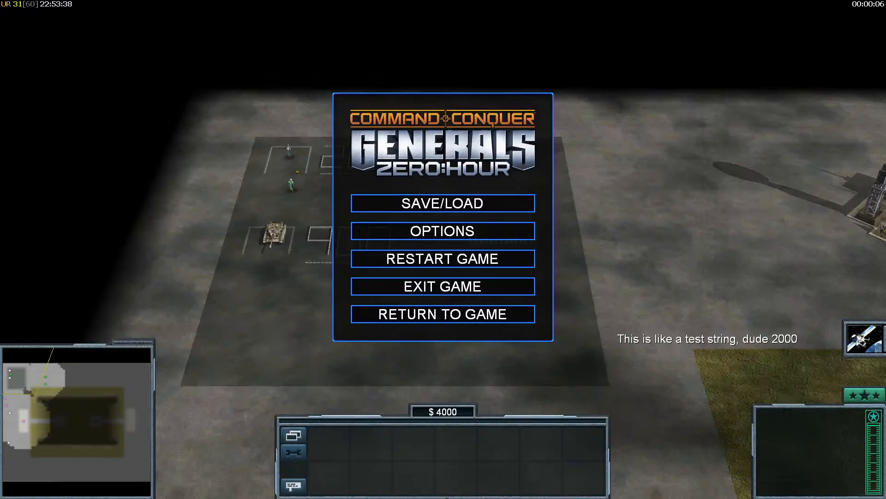
{"action": "left_click", "coordinate": [446, 266]}
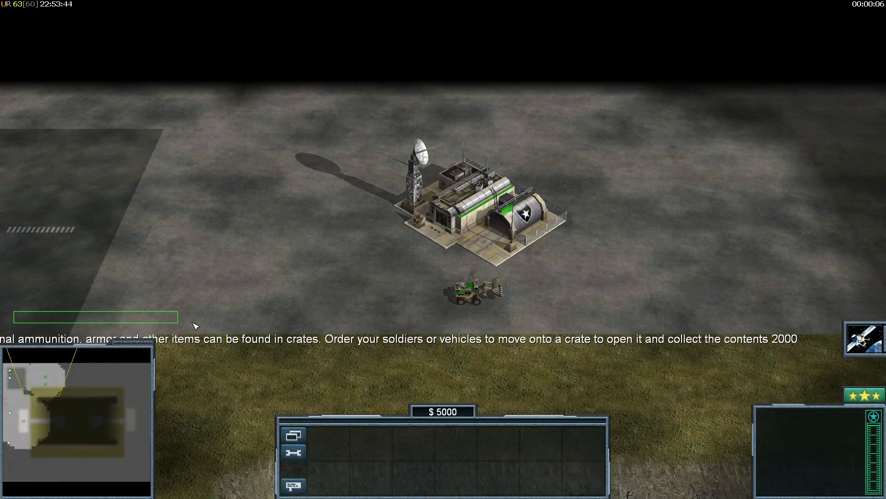
{"action": "left_click_drag", "start_coordinate": [12, 297], "coordinate": [314, 334]}
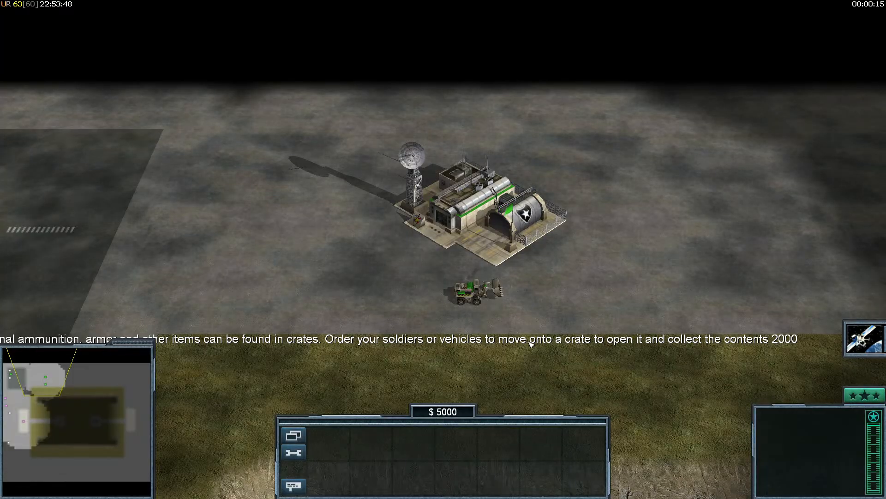
{"action": "left_click_drag", "start_coordinate": [748, 308], "coordinate": [833, 354]}
{"action": "left_click", "coordinate": [472, 291]}
{"action": "right_click_drag", "start_coordinate": [566, 175], "coordinate": [290, 186]}
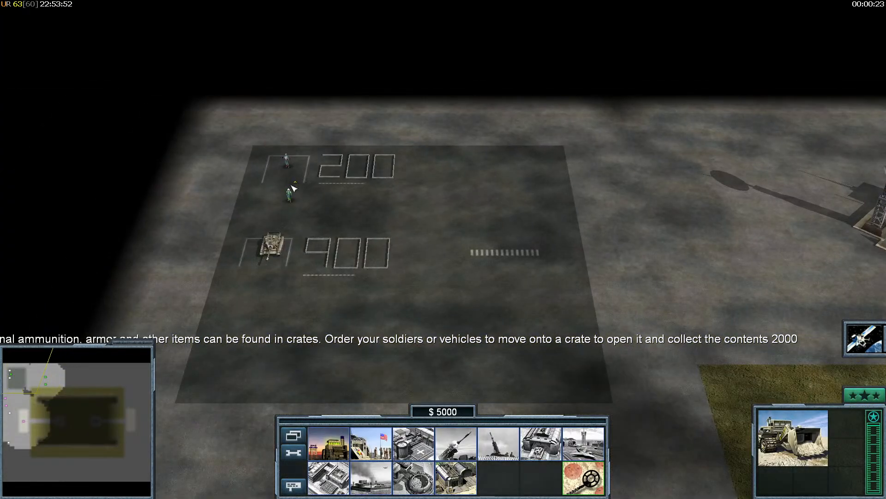
{"action": "left_click", "coordinate": [289, 194]}
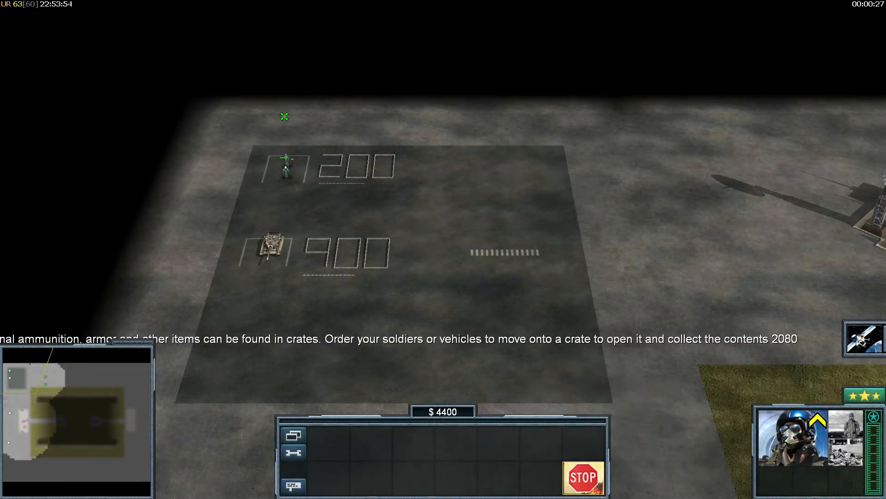
- Move the selected unit and survey the price board and the bunker on the grass
{"action": "right_click_drag", "start_coordinate": [282, 116], "coordinate": [377, 303]}
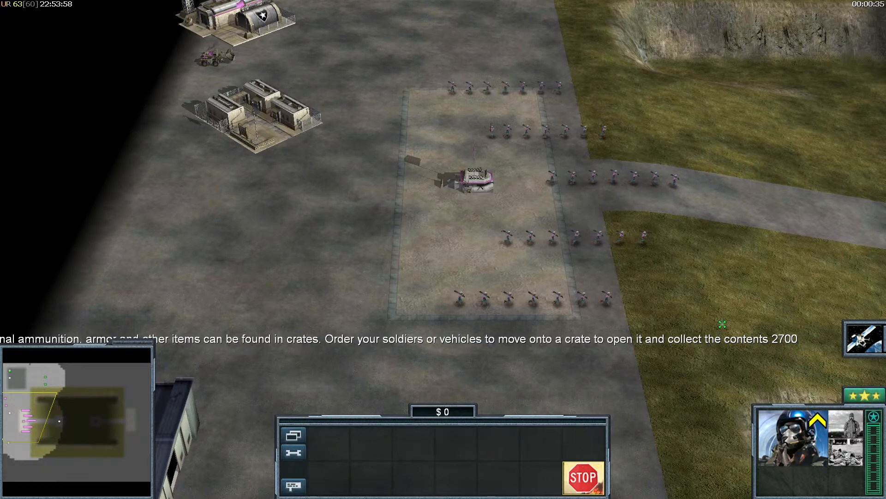
{"action": "right_click_drag", "start_coordinate": [506, 186], "coordinate": [714, 191]}
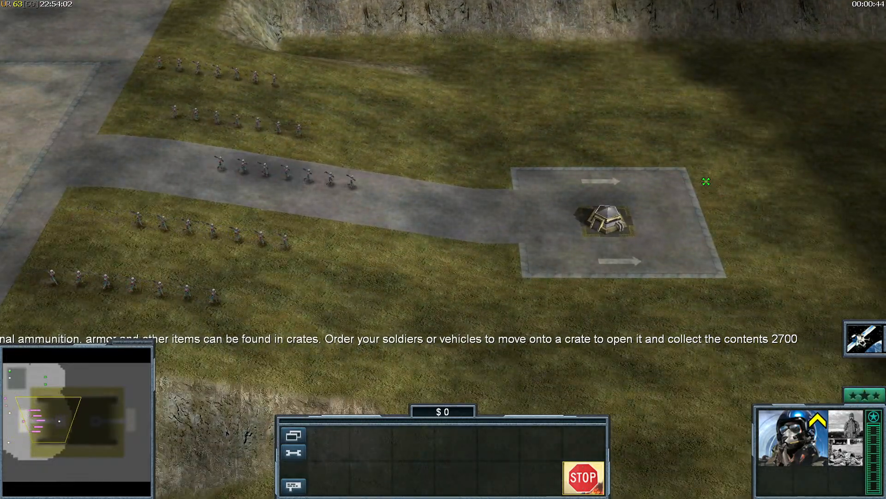
{"action": "mouse_move", "coordinate": [707, 181]}
{"action": "right_mouse_down"}
{"action": "mouse_move", "coordinate": [580, 235]}
{"action": "mouse_move", "coordinate": [409, 139]}
{"action": "right_mouse_up"}
{"action": "left_click", "coordinate": [409, 140]}
{"action": "left_click", "coordinate": [335, 116]}
{"action": "right_click", "coordinate": [335, 116]}
{"action": "right_click_drag", "start_coordinate": [335, 116], "coordinate": [531, 302]}
{"action": "right_click_drag", "start_coordinate": [805, 168], "coordinate": [762, 158]}
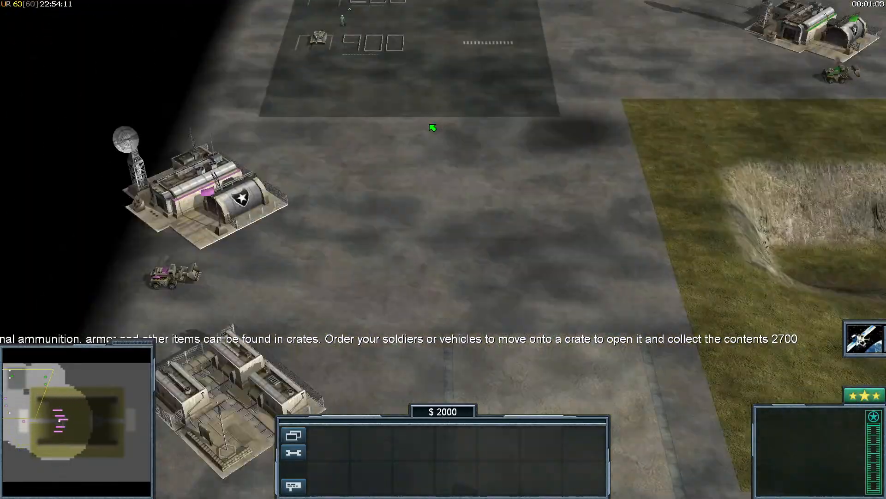
{"action": "right_click_drag", "start_coordinate": [432, 128], "coordinate": [397, 150]}
- Walk the pilot onto and off the 200 pad, watching the counter until the match ends
{"action": "left_click", "coordinate": [306, 208]}
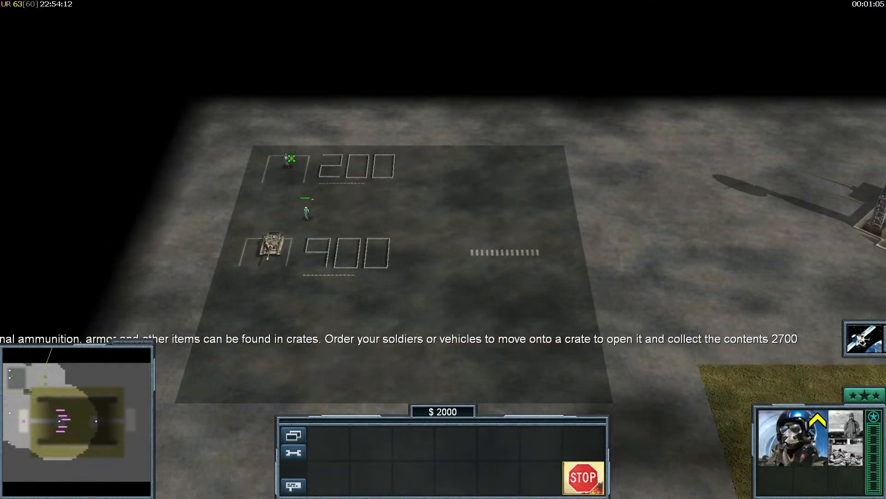
{"action": "left_click", "coordinate": [267, 118]}
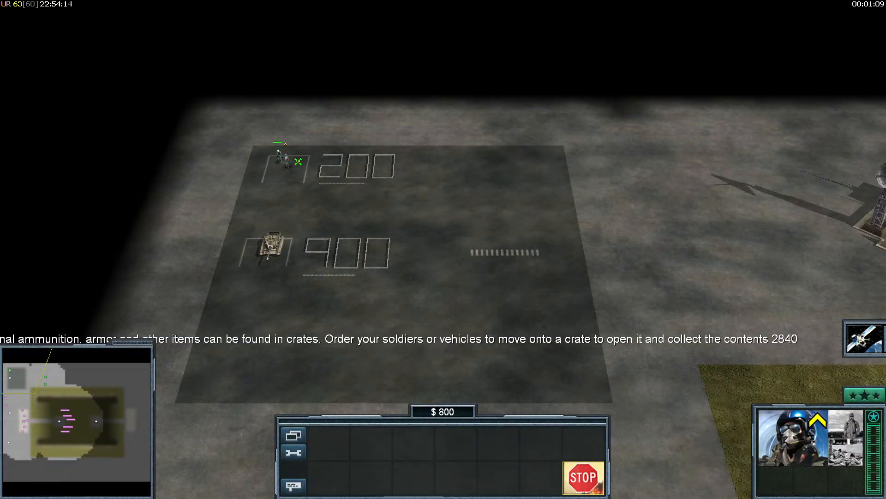
{"action": "right_click_drag", "start_coordinate": [292, 176], "coordinate": [342, 233]}
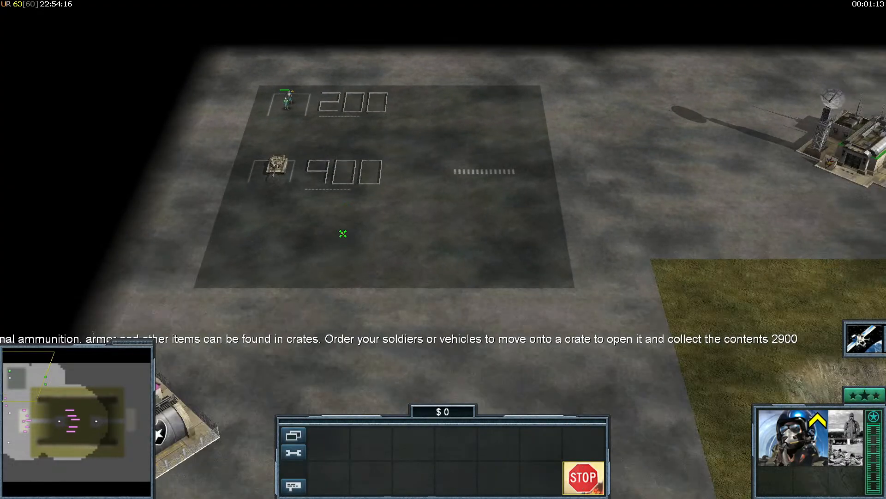
{"action": "left_click", "coordinate": [341, 231]}
{"action": "left_click", "coordinate": [300, 130]}
{"action": "right_click_drag", "start_coordinate": [495, 202], "coordinate": [276, 241]}
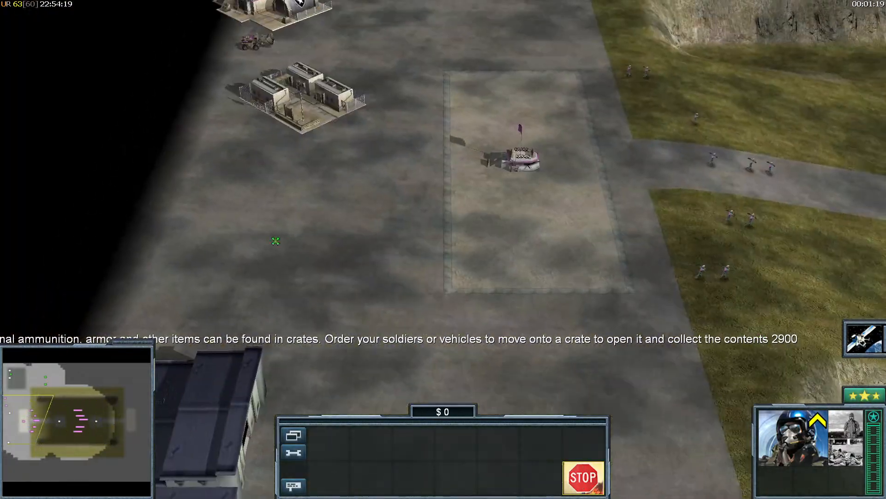
{"action": "right_click_drag", "start_coordinate": [405, 237], "coordinate": [411, 131]}
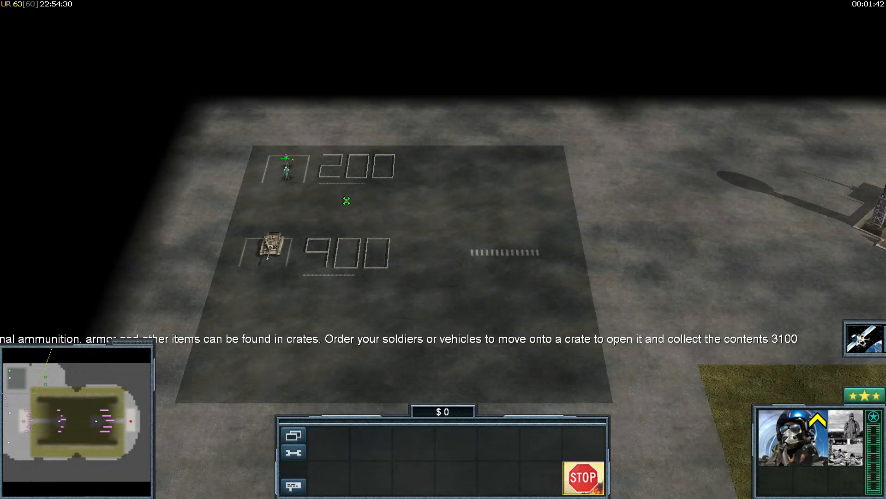
{"action": "left_click", "coordinate": [329, 221]}
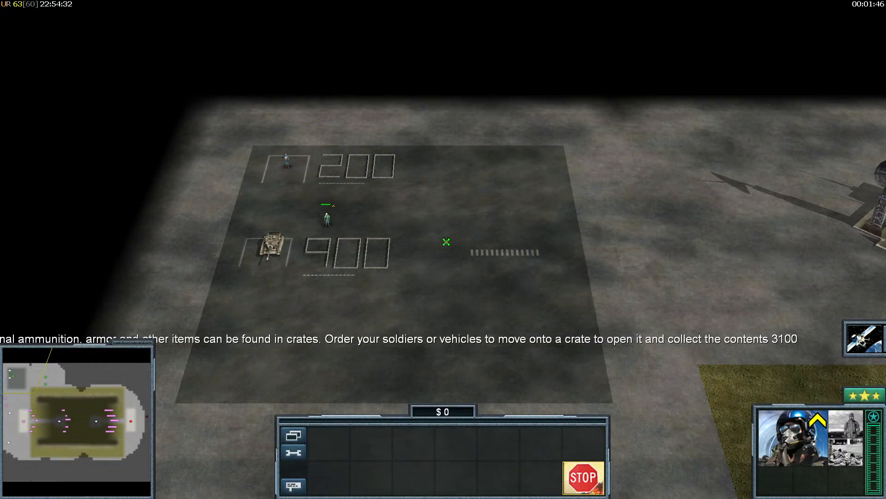
{"action": "right_click_drag", "start_coordinate": [557, 168], "coordinate": [510, 380]}
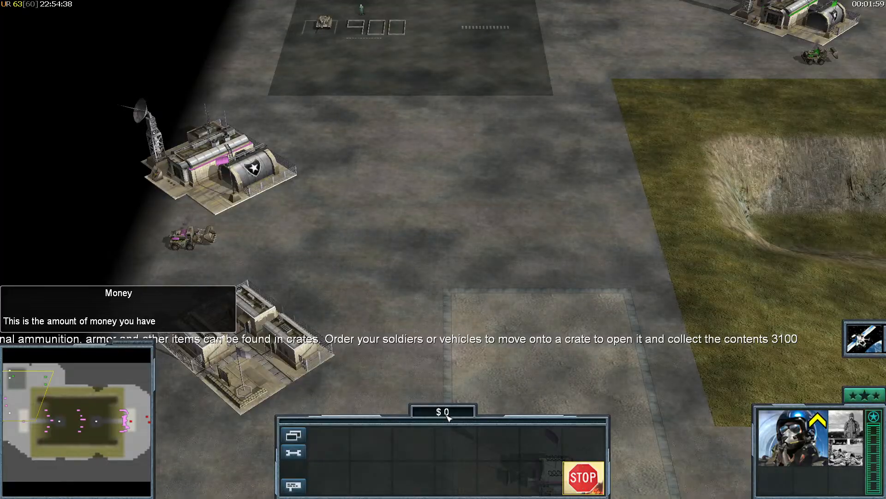
{"action": "mouse_move", "coordinate": [386, 241]}
{"action": "right_mouse_down"}
{"action": "mouse_move", "coordinate": [498, 300]}
{"action": "mouse_move", "coordinate": [517, 274]}
{"action": "mouse_move", "coordinate": [601, 279]}
{"action": "right_mouse_up"}
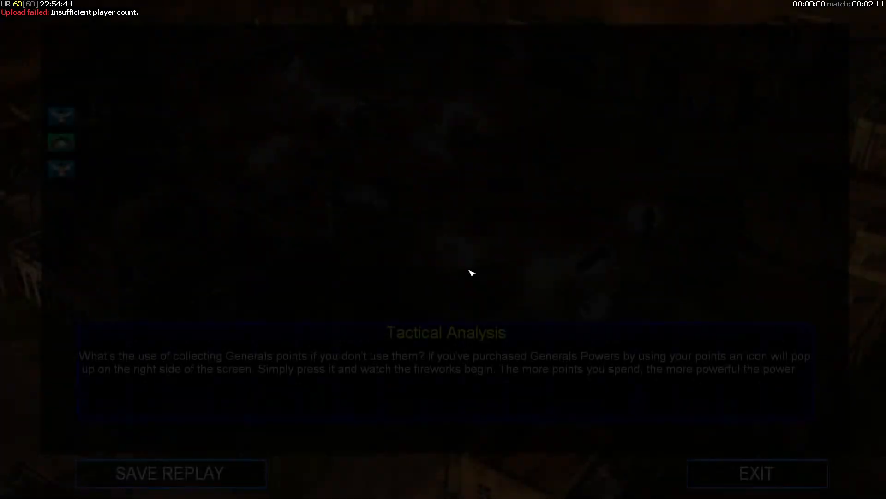
{"action": "key", "text": "super"}
- Back in World Builder, open the scripts list and expand the SkirmishAmerica Income folders
{"action": "left_click", "coordinate": [371, 489]}
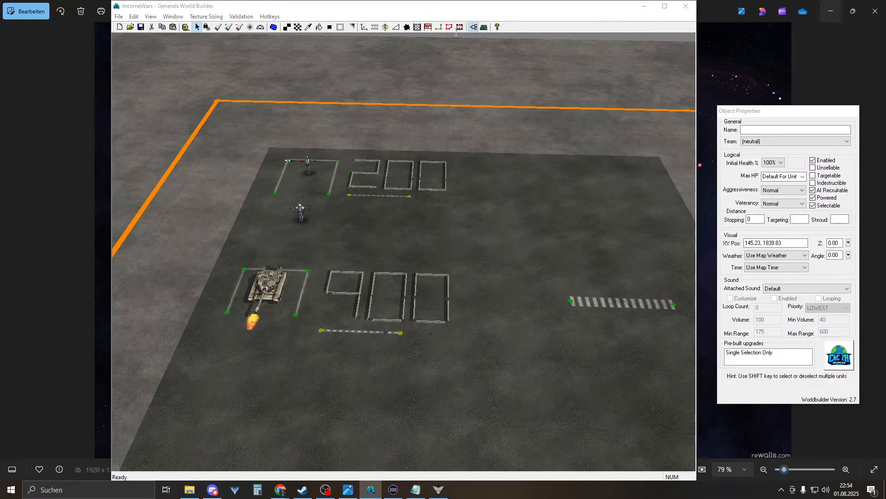
{"action": "left_click", "coordinate": [449, 27]}
{"action": "left_click", "coordinate": [117, 35]}
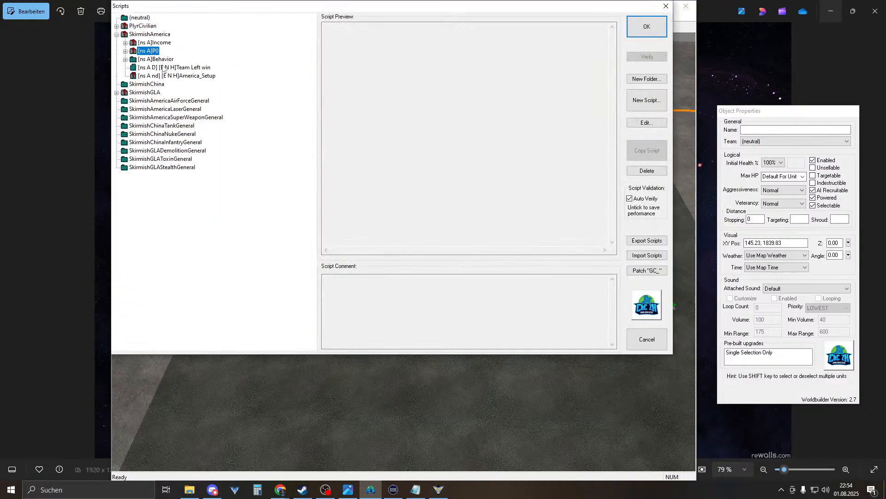
{"action": "left_click", "coordinate": [125, 51]}
{"action": "left_click", "coordinate": [125, 51]}
{"action": "left_click", "coordinate": [125, 42]}
{"action": "left_click", "coordinate": [175, 52]}
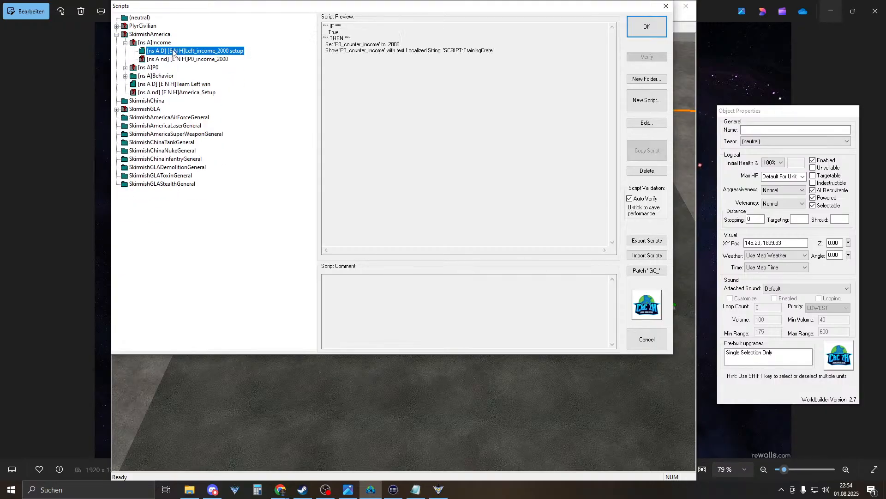
- Rename the [ns A]Income folder to P0Income
{"action": "left_click", "coordinate": [159, 43]}
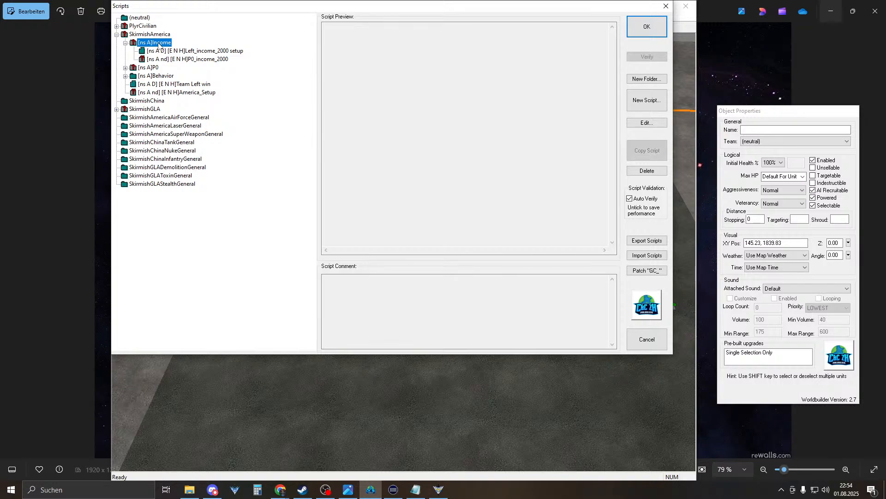
{"action": "double_click", "coordinate": [159, 43]}
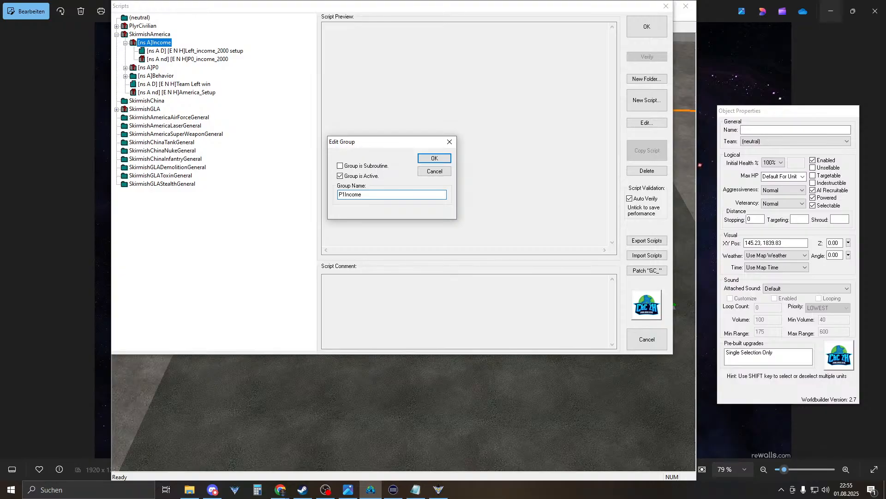
{"action": "type", "text": "P0"}
{"action": "key", "text": "Return"}
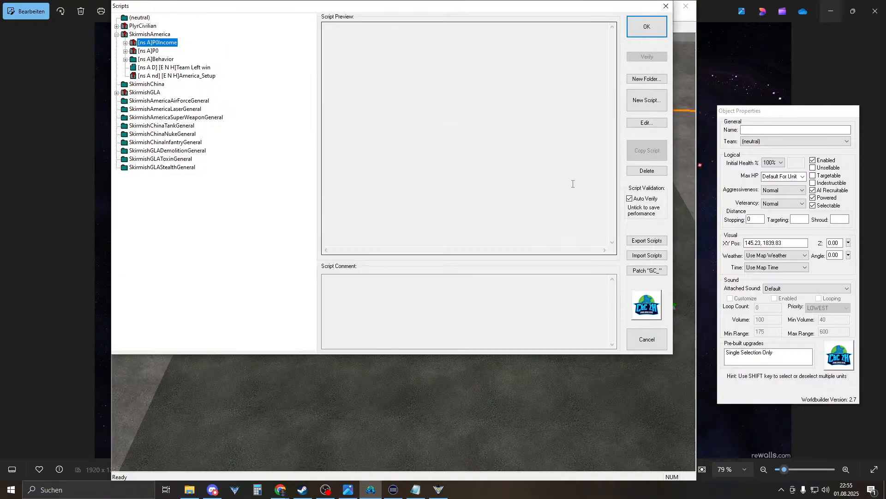
- Review the P0 purchase scripts and civilian Setup script, then select the P0Income folder
{"action": "left_click", "coordinate": [141, 59]}
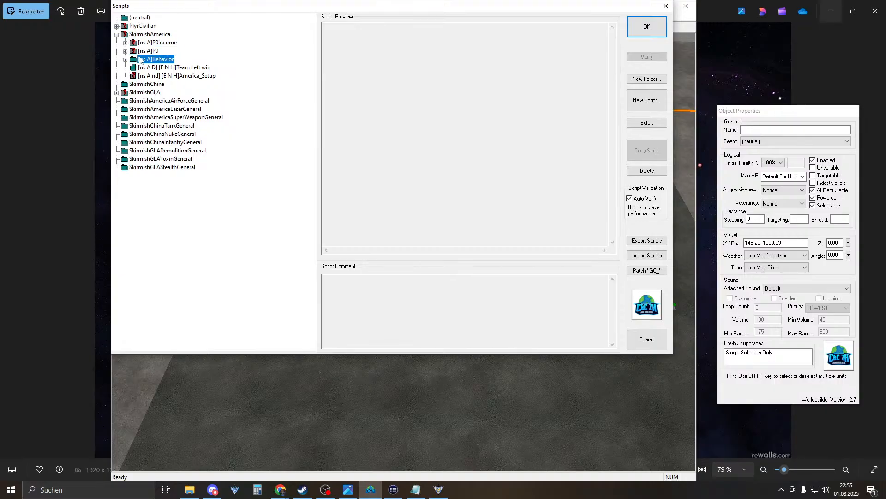
{"action": "left_click", "coordinate": [125, 51]}
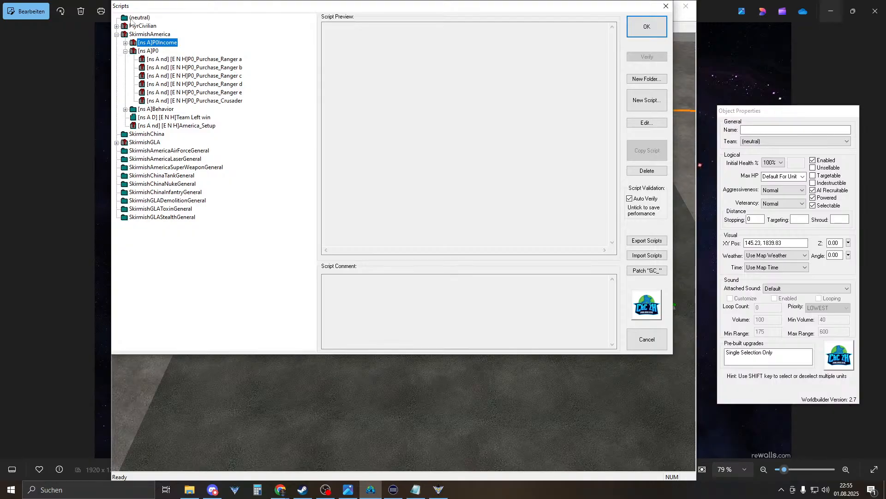
{"action": "left_click", "coordinate": [117, 27]}
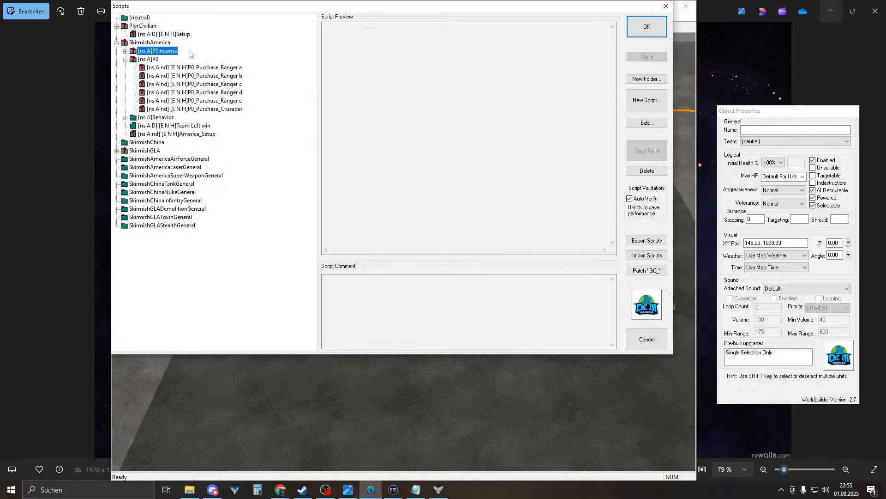
{"action": "key", "text": "Up"}
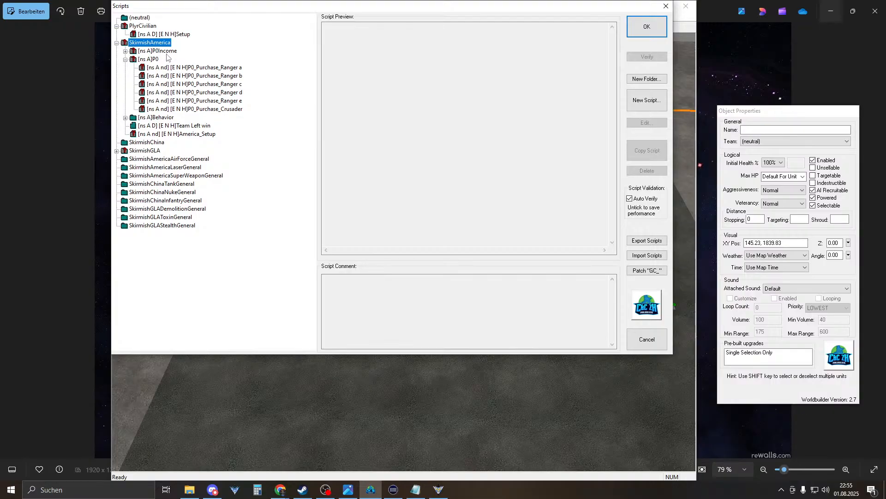
{"action": "left_click", "coordinate": [146, 53]}
- Duplicate the P0_income_2000 script and rename the copy P0_income_3000
{"action": "left_click", "coordinate": [125, 50]}
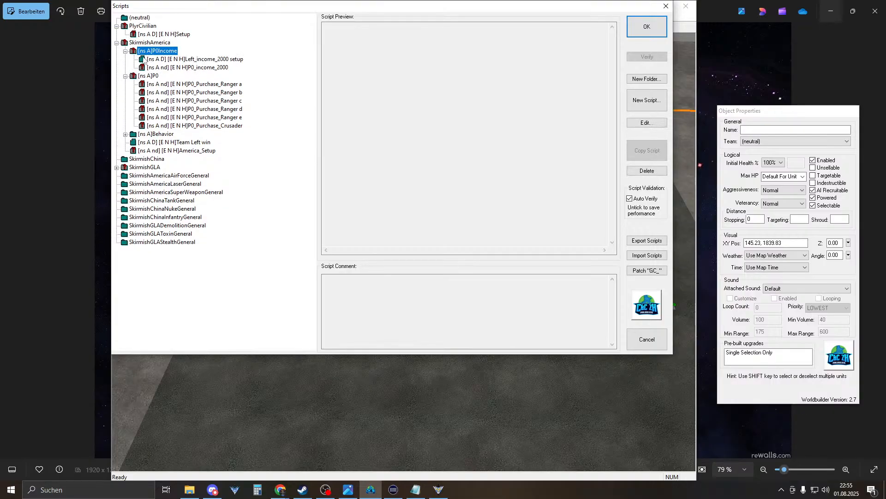
{"action": "left_click", "coordinate": [190, 60]}
{"action": "left_click", "coordinate": [201, 68]}
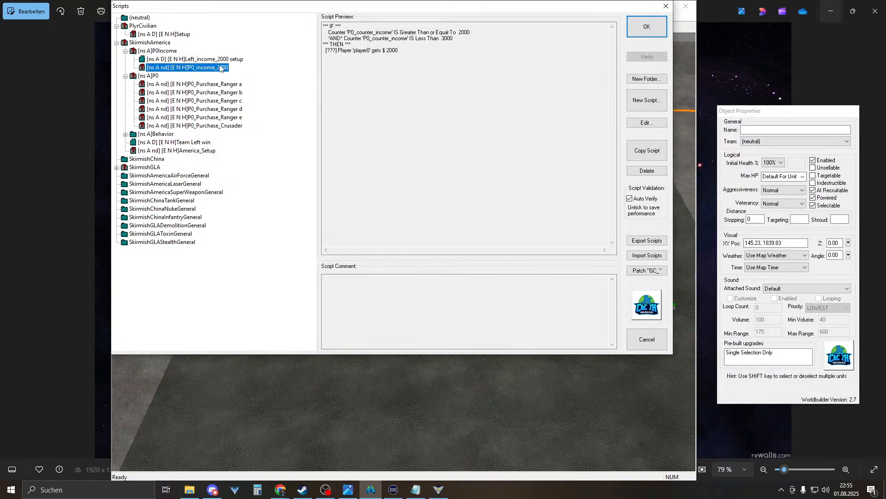
{"action": "left_click", "coordinate": [647, 150]}
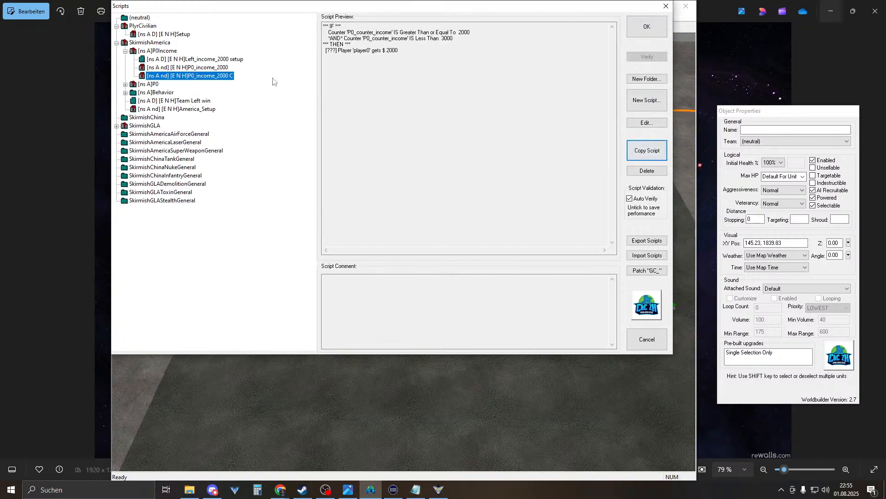
{"action": "double_click", "coordinate": [226, 78]}
{"action": "left_click", "coordinate": [275, 63]}
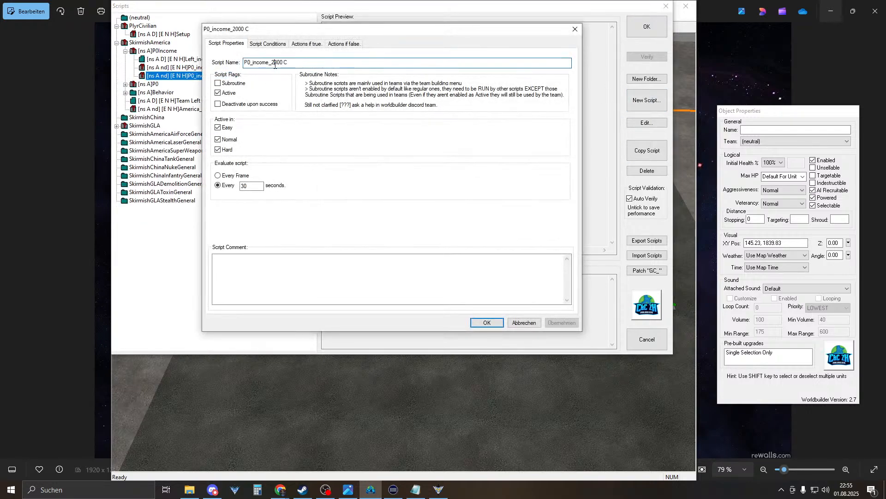
{"action": "type", "text": "3000"}
{"action": "key", "text": "Return"}
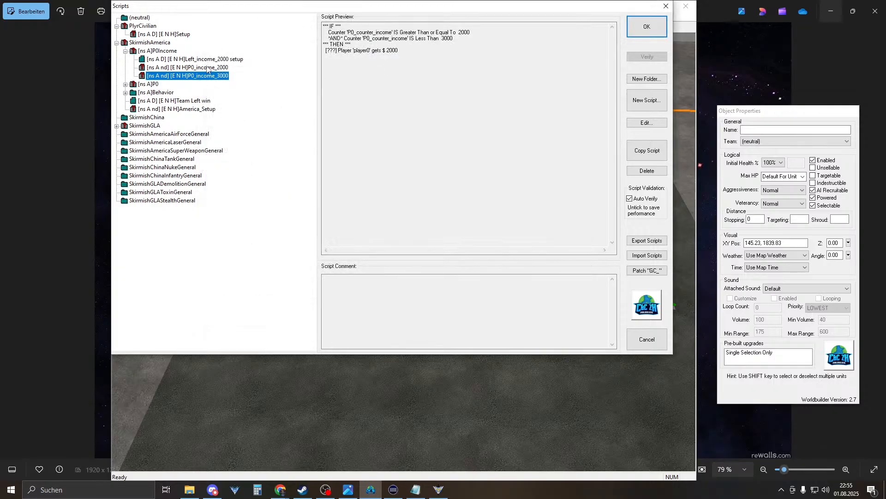
- Change the script's counter conditions to at least 3000 and less than 4000
{"action": "double_click", "coordinate": [203, 76]}
{"action": "left_click", "coordinate": [260, 44]}
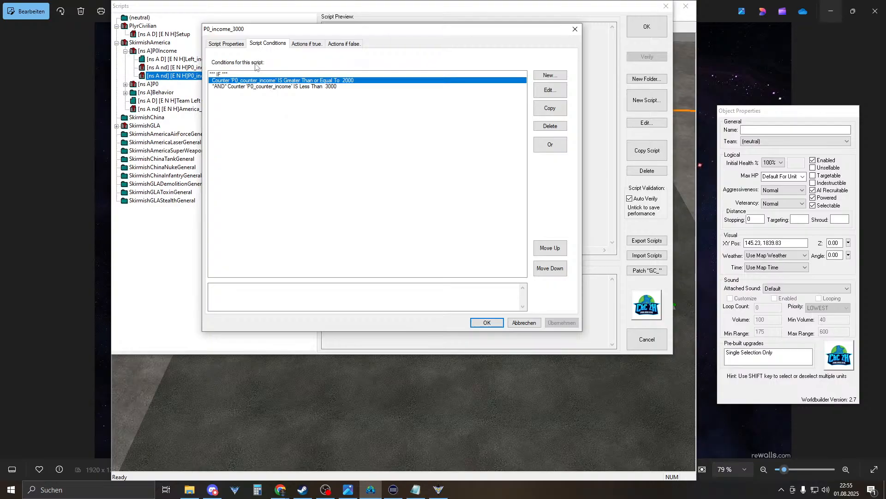
{"action": "double_click", "coordinate": [290, 82]}
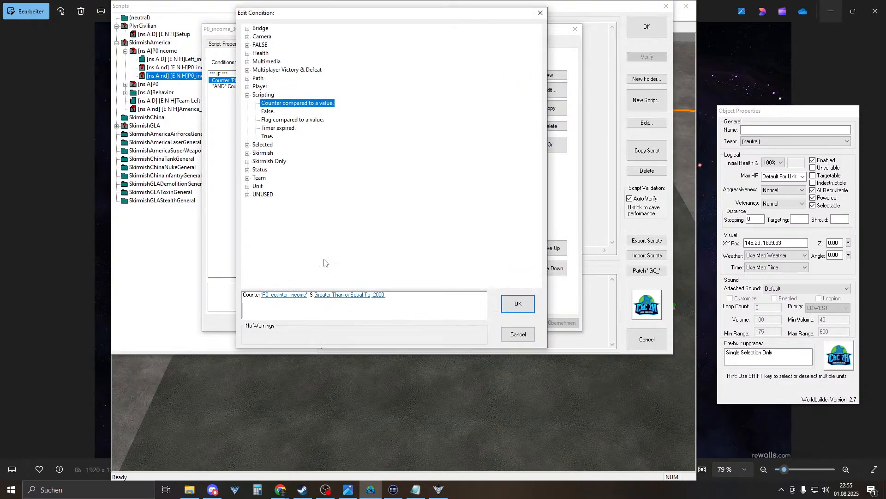
{"action": "left_click", "coordinate": [373, 294]}
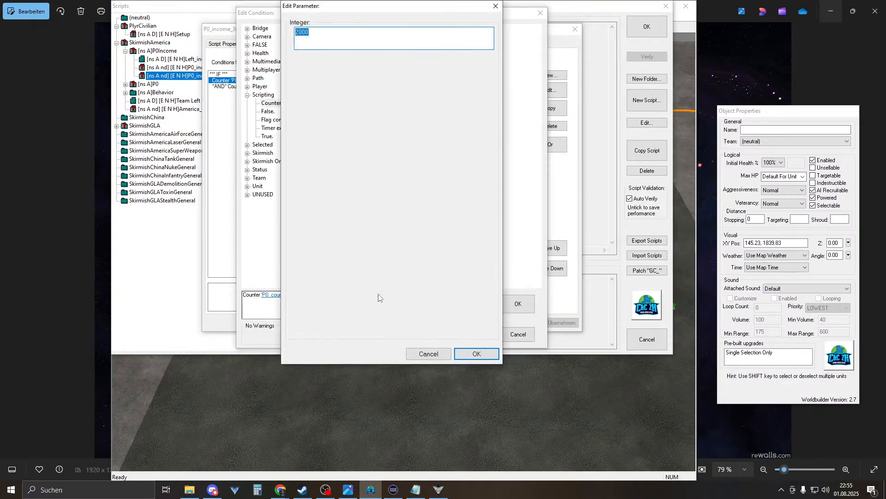
{"action": "key", "text": "Return"}
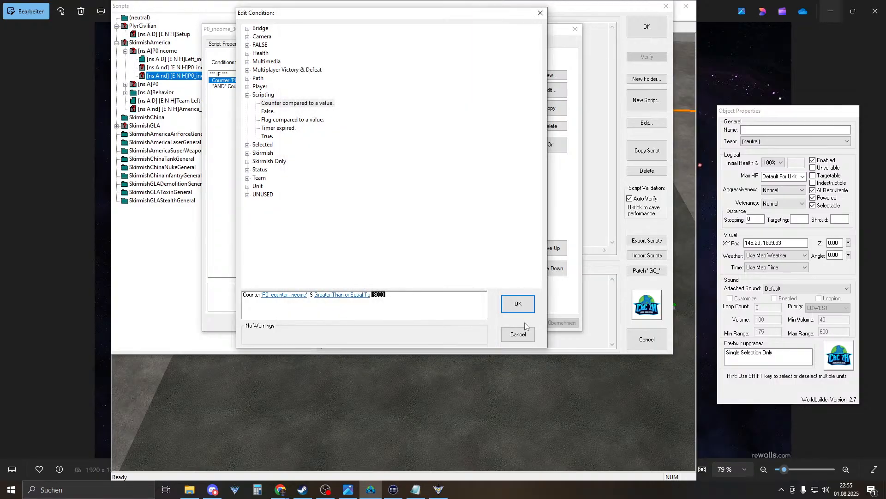
{"action": "left_click", "coordinate": [512, 303]}
{"action": "double_click", "coordinate": [257, 88]}
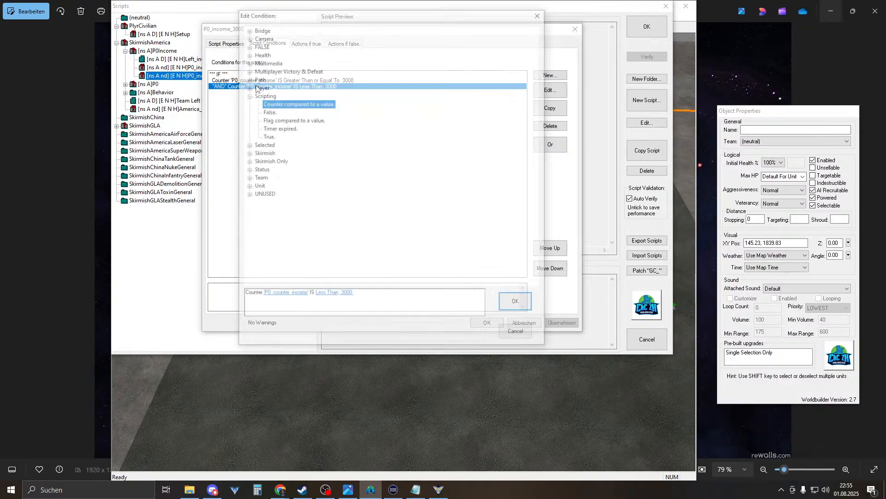
{"action": "left_click", "coordinate": [324, 296]}
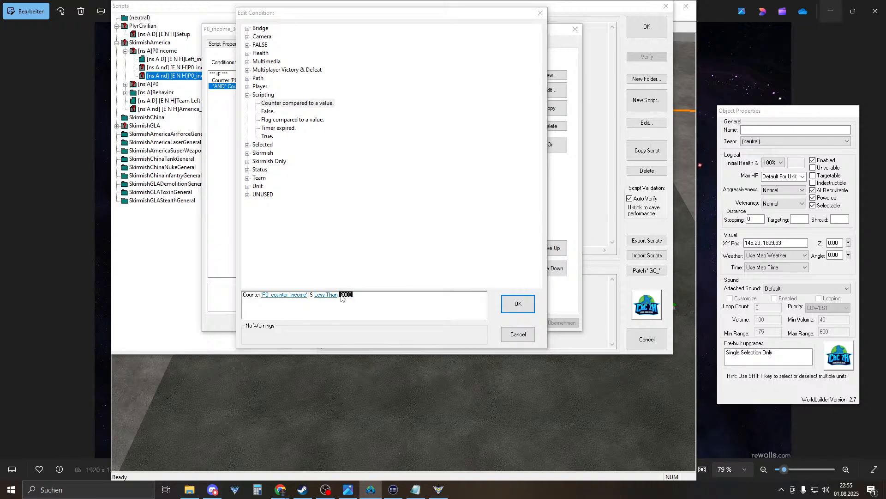
{"action": "double_click", "coordinate": [344, 295]}
{"action": "key", "text": "Return"}
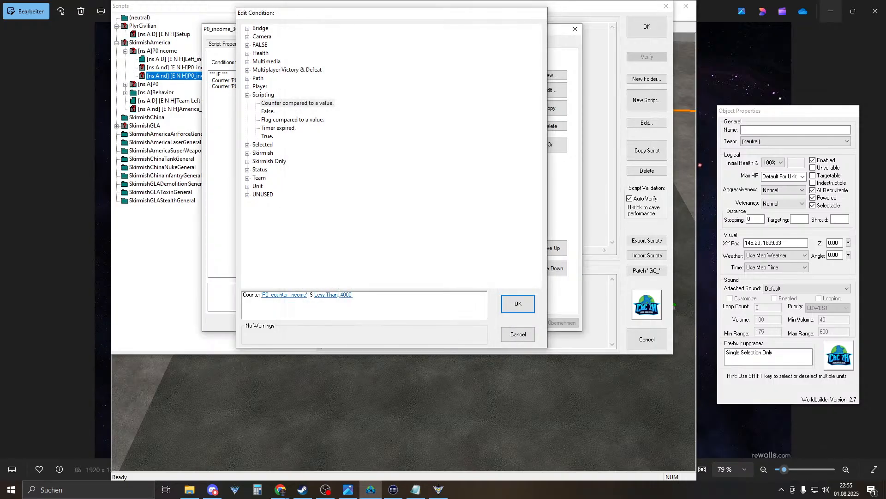
{"action": "key", "text": "Return"}
- Set the give-money action to $3000 and close the script dialogs
{"action": "left_click", "coordinate": [306, 43]}
{"action": "double_click", "coordinate": [262, 75]}
{"action": "double_click", "coordinate": [298, 295]}
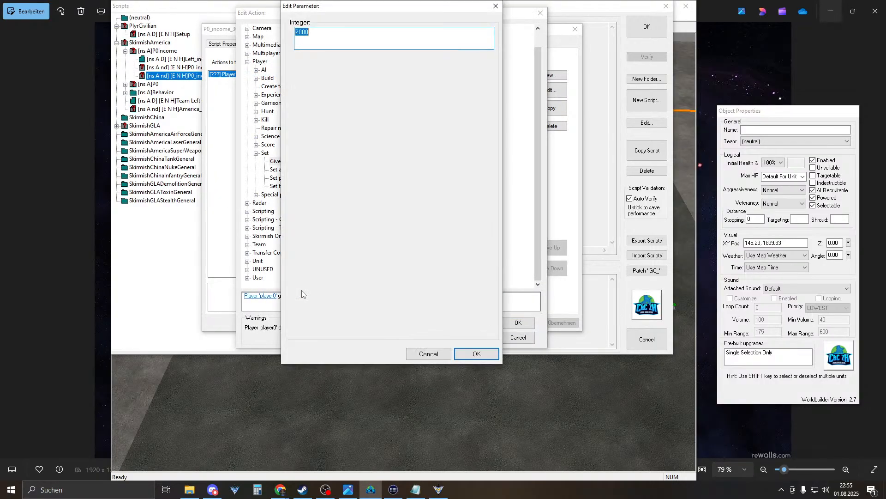
{"action": "type", "text": "3000"}
{"action": "key", "text": "Return"}
{"action": "key", "text": "Return"}
{"action": "key", "text": "Return"}
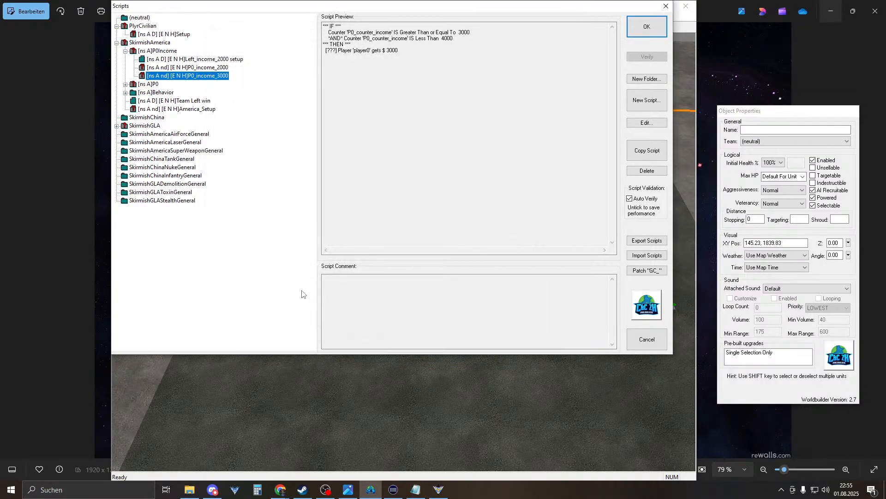
{"action": "key", "text": "Return"}
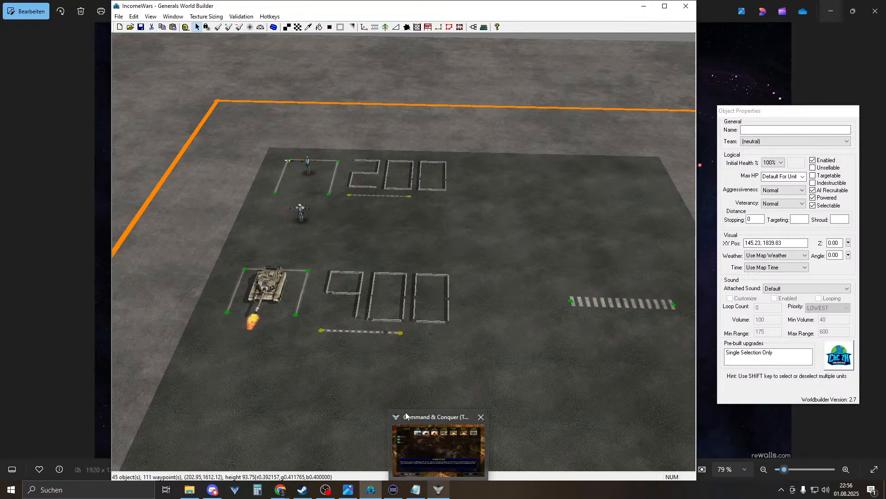
- Start a new IncomeWars skirmish and send the pilot up the map
{"action": "left_click", "coordinate": [473, 28]}
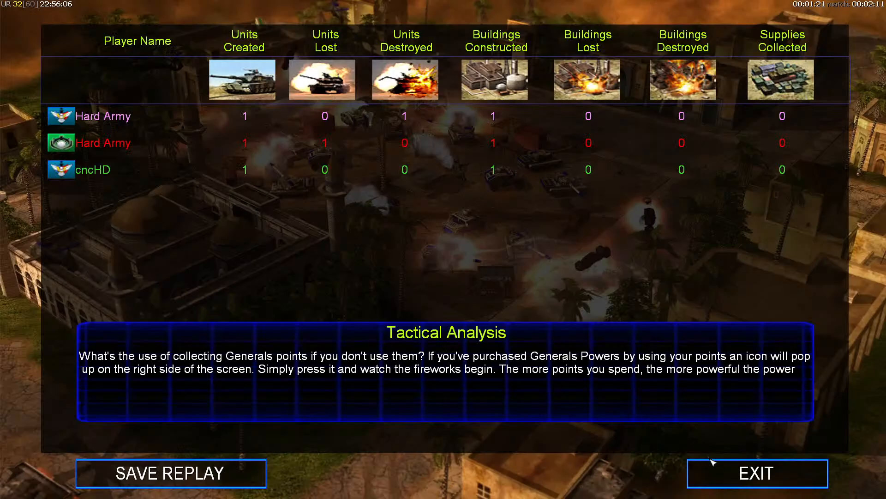
{"action": "left_click", "coordinate": [713, 466]}
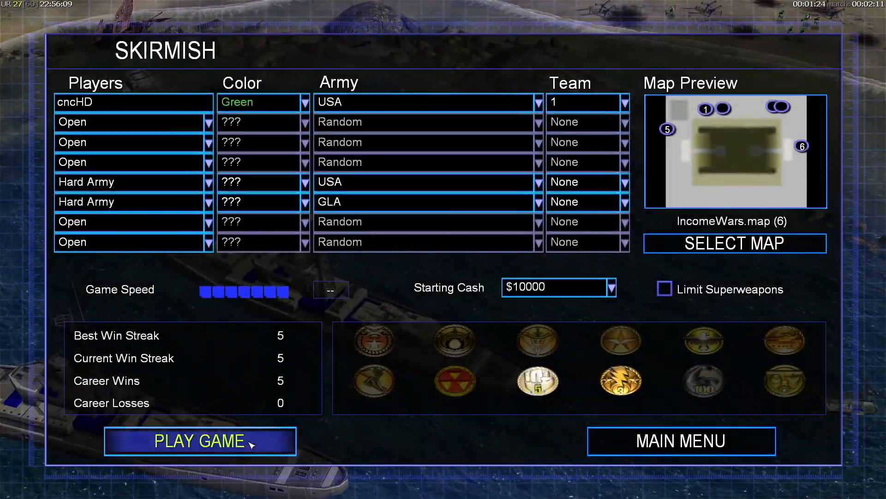
{"action": "left_click", "coordinate": [251, 444]}
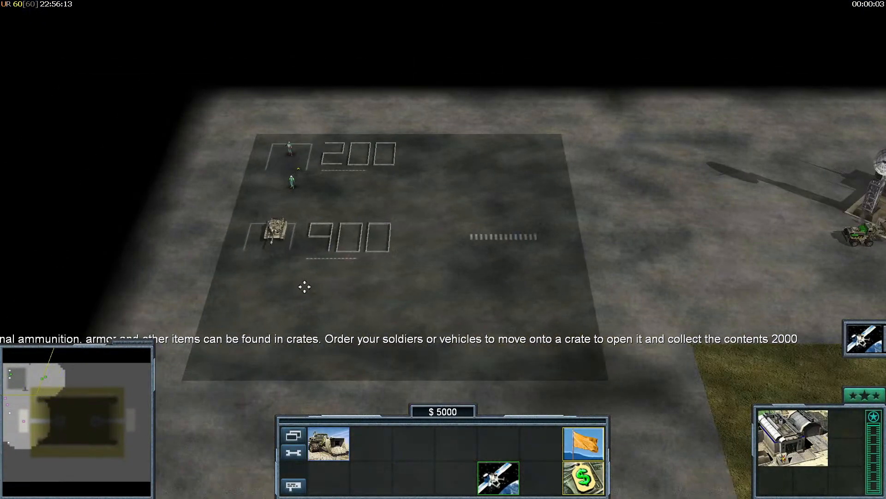
{"action": "left_click", "coordinate": [293, 182]}
{"action": "left_click", "coordinate": [270, 92]}
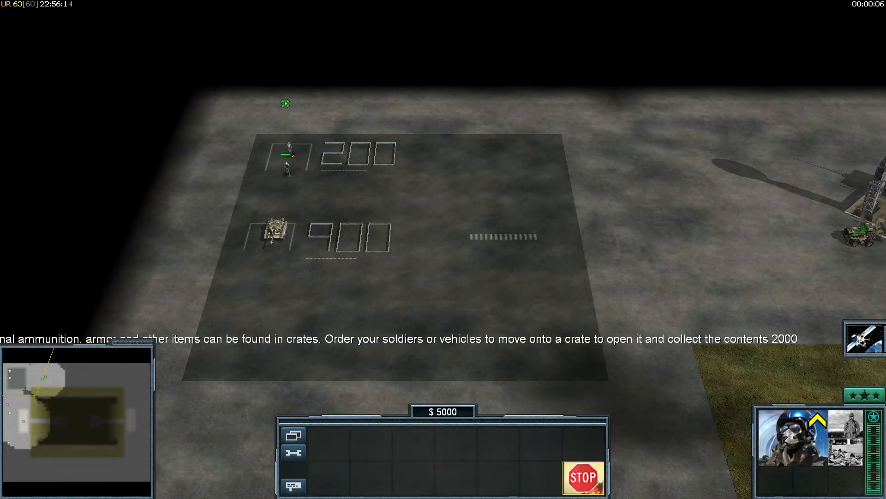
{"action": "right_click_drag", "start_coordinate": [289, 121], "coordinate": [338, 262]}
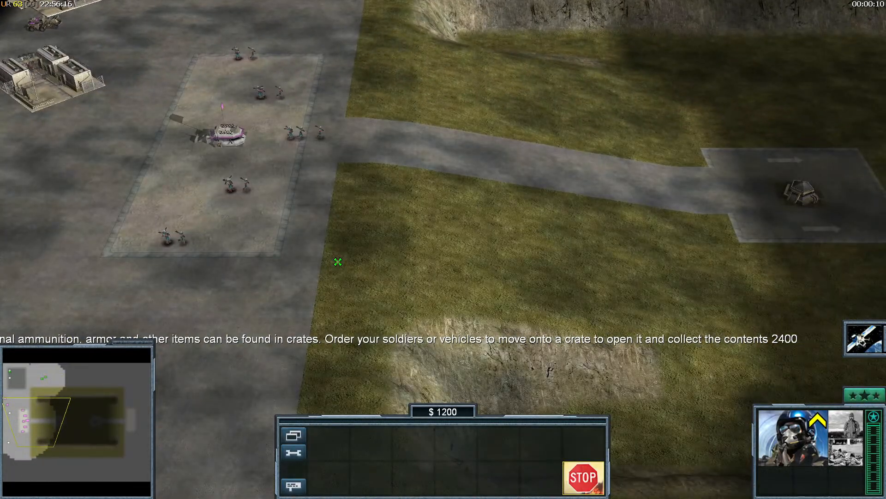
{"action": "right_click_drag", "start_coordinate": [475, 305], "coordinate": [447, 281]}
{"action": "right_click", "coordinate": [448, 281]}
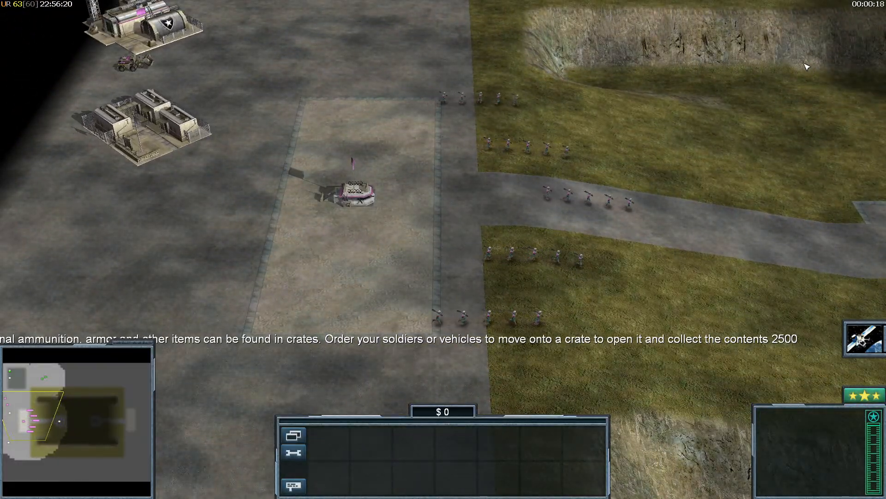
{"action": "right_click_drag", "start_coordinate": [621, 122], "coordinate": [615, 136]}
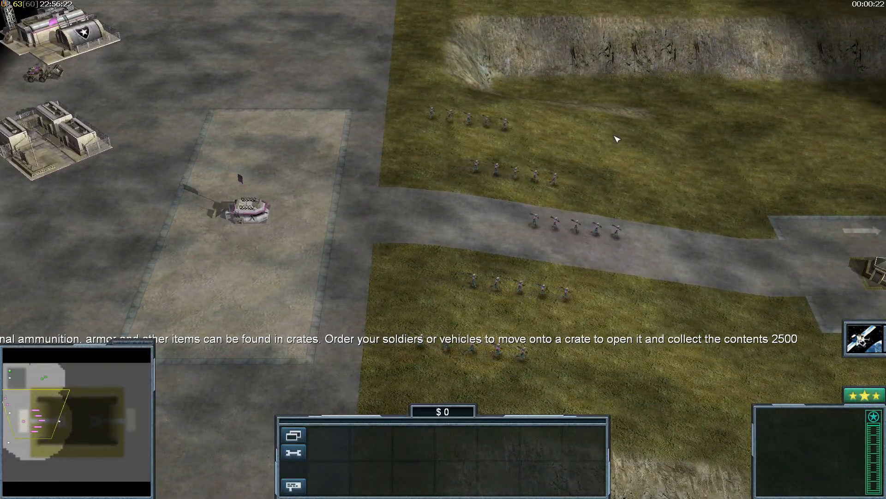
- Set the GenTool fps limit to 144 and close the overlay
{"action": "key", "text": "Home"}
{"action": "key", "text": "Down"}
{"action": "key", "text": "Down"}
{"action": "key", "text": "Down"}
{"action": "key", "text": "Down"}
{"action": "key", "text": "Down"}
{"action": "key", "text": "Down"}
{"action": "key", "text": "Down"}
{"action": "key", "text": "Down"}
{"action": "key", "text": "Down"}
{"action": "key", "text": "Down"}
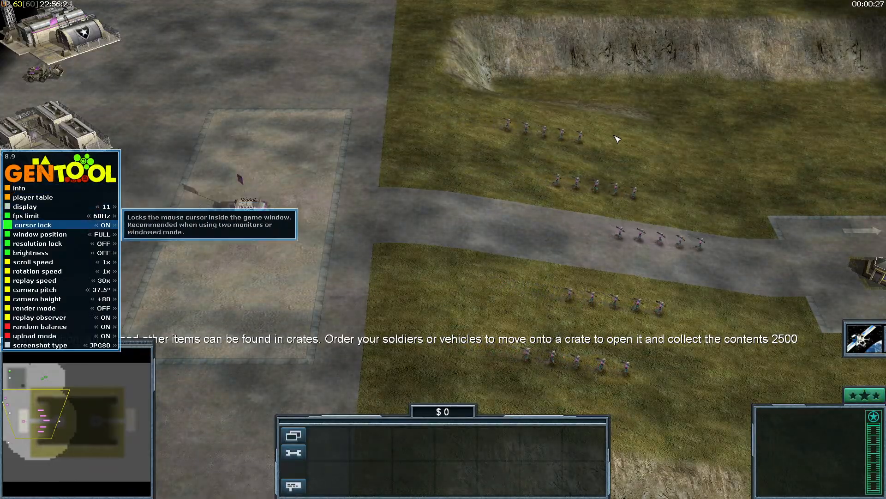
{"action": "key", "text": "Down"}
{"action": "key", "text": "Down"}
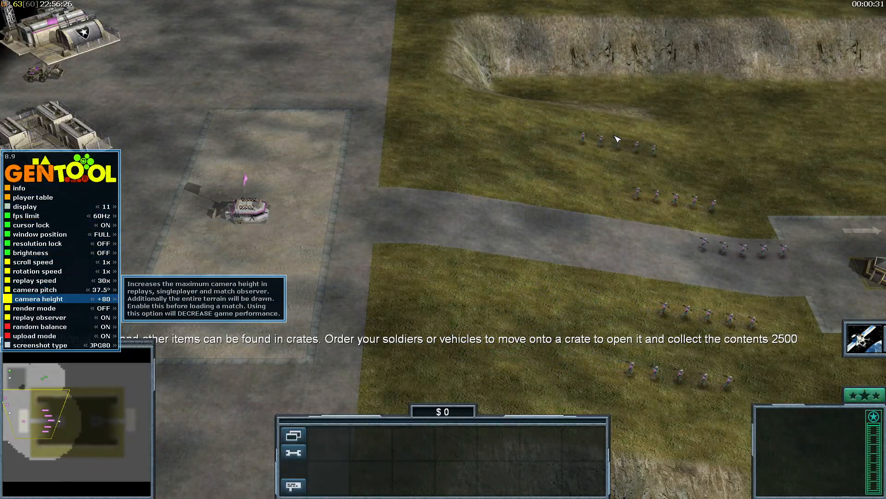
{"action": "key", "text": "Up"}
{"action": "key", "text": "Up"}
{"action": "key", "text": "Down"}
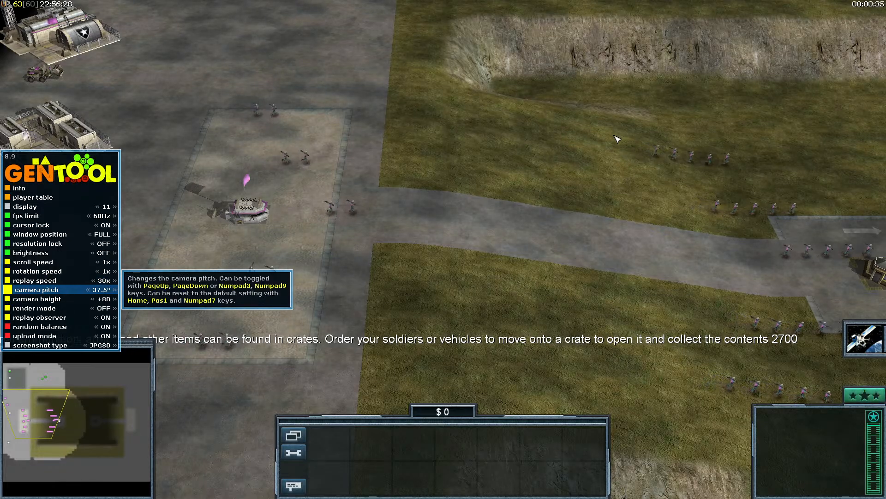
{"action": "key", "text": "Up"}
{"action": "key", "text": "Down"}
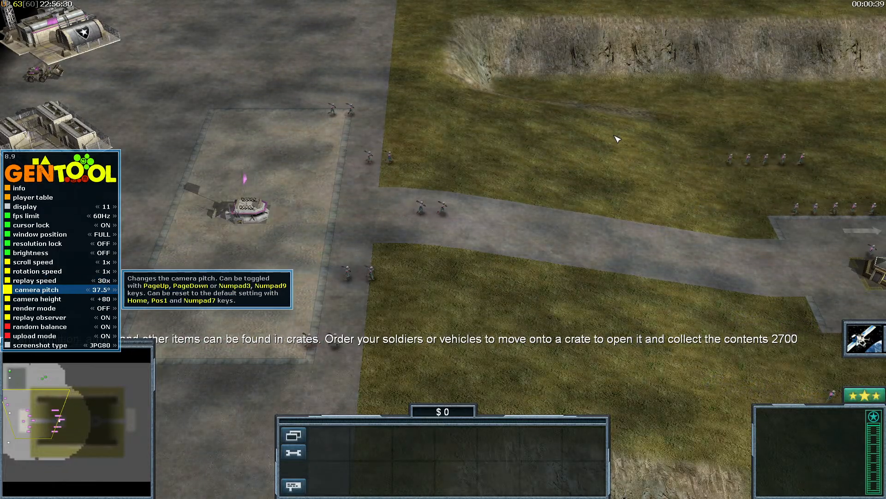
{"action": "key", "text": "Down"}
{"action": "key", "text": "Up"}
{"action": "key", "text": "Up"}
{"action": "key", "text": "Up"}
{"action": "key", "text": "Up"}
{"action": "key", "text": "Up"}
{"action": "key", "text": "Up"}
{"action": "key", "text": "Up"}
{"action": "key", "text": "Up"}
{"action": "key", "text": "Up"}
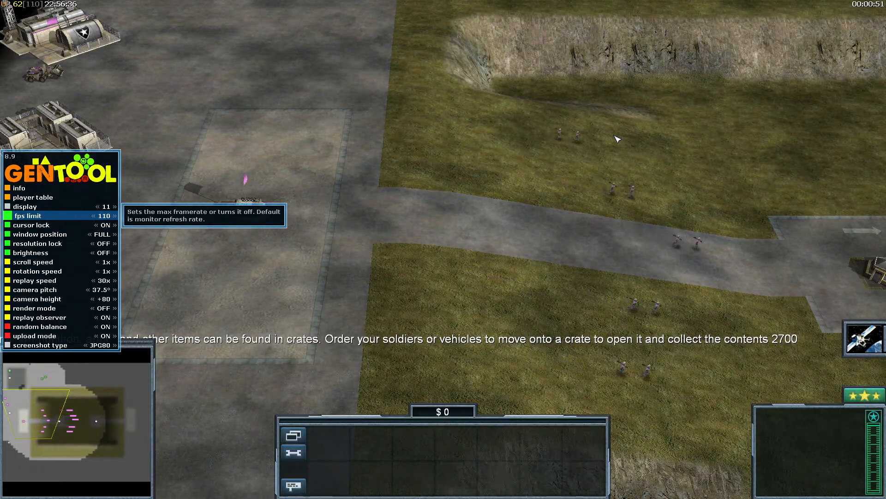
{"action": "key", "text": "Right"}
{"action": "key", "text": "Left"}
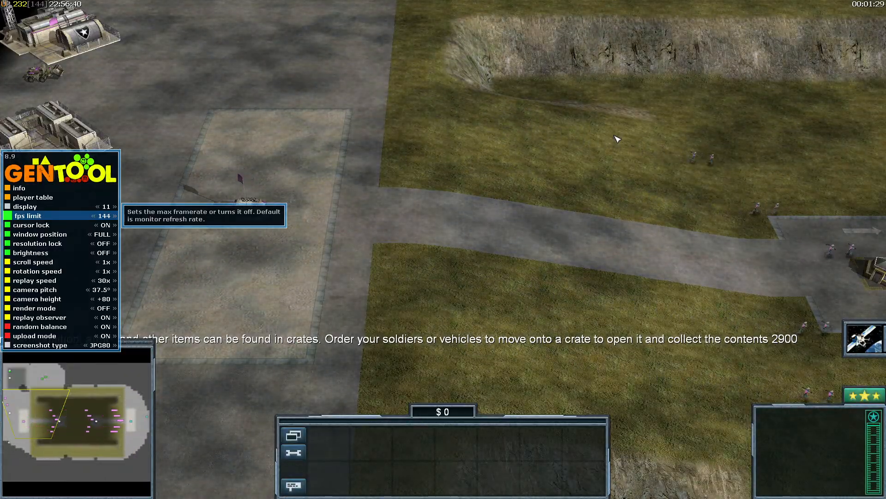
{"action": "key", "text": "Escape"}
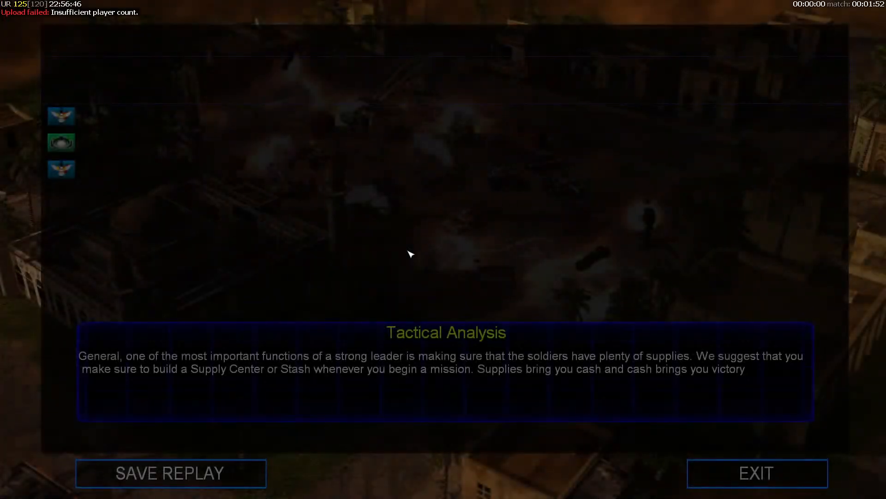
- Exit the score screen, then shuttle the soldier onto and off the 200 pad three times
{"action": "left_click", "coordinate": [737, 480]}
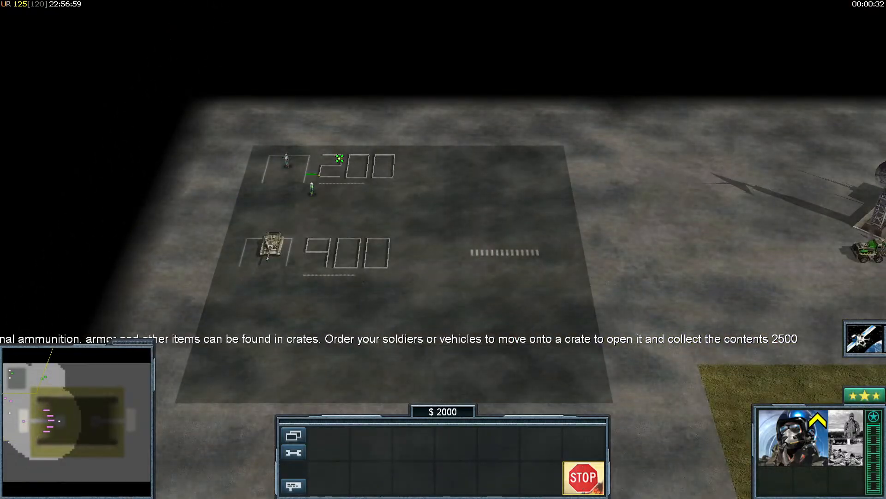
{"action": "left_click", "coordinate": [260, 149]}
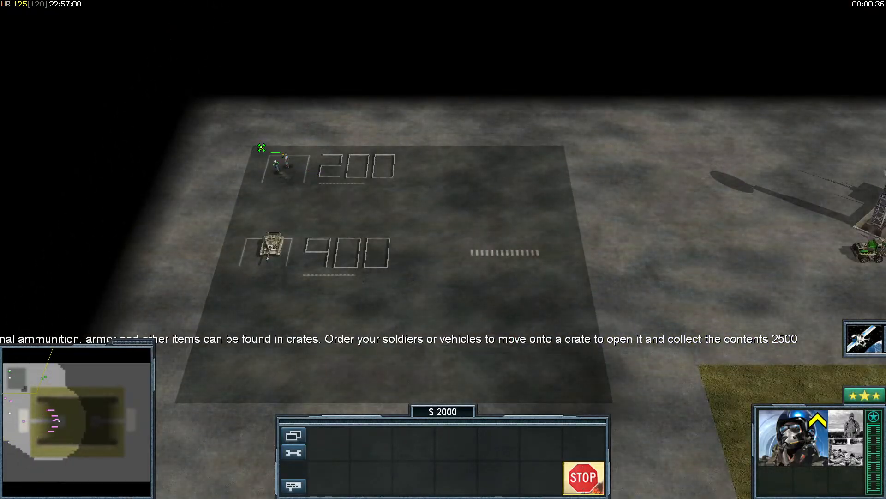
{"action": "left_click", "coordinate": [318, 245]}
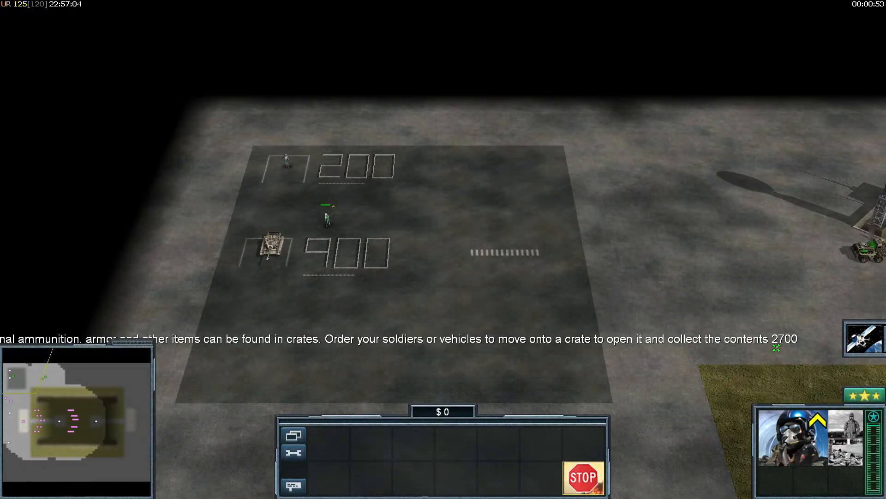
{"action": "left_click", "coordinate": [265, 88]}
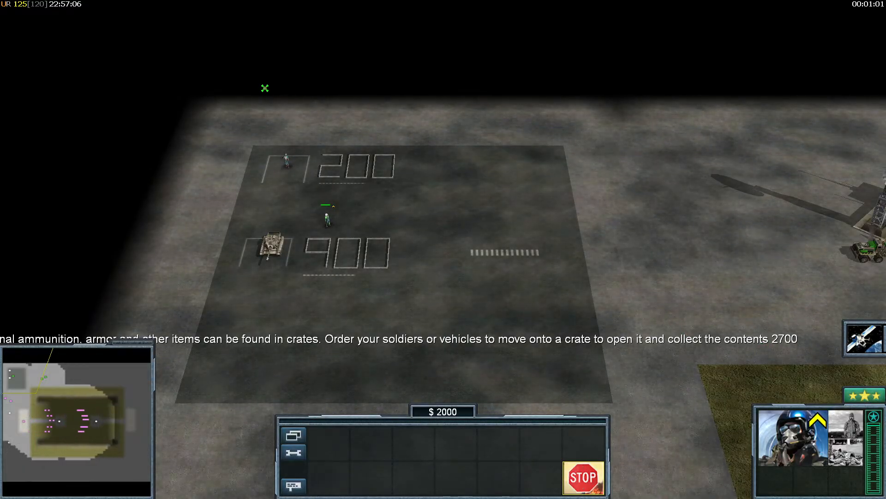
{"action": "left_click", "coordinate": [337, 221]}
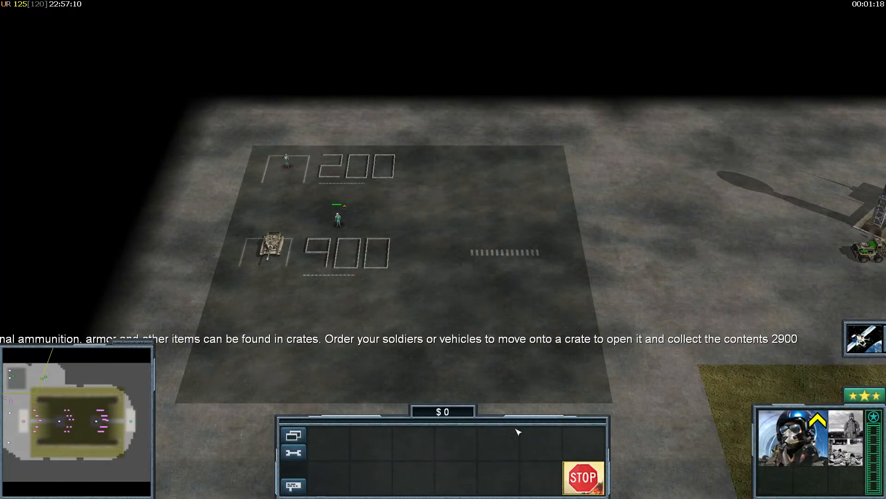
{"action": "left_click", "coordinate": [267, 143]}
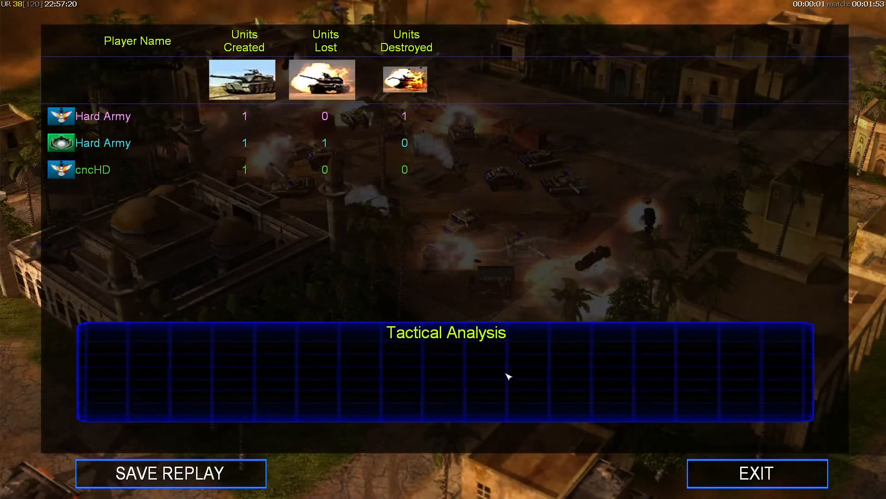
- Give the civilian bunker P2CC Max HP 9999999 in World Builder, then leave Zero Hour's score screen
{"action": "key", "text": "super"}
{"action": "left_click", "coordinate": [371, 489]}
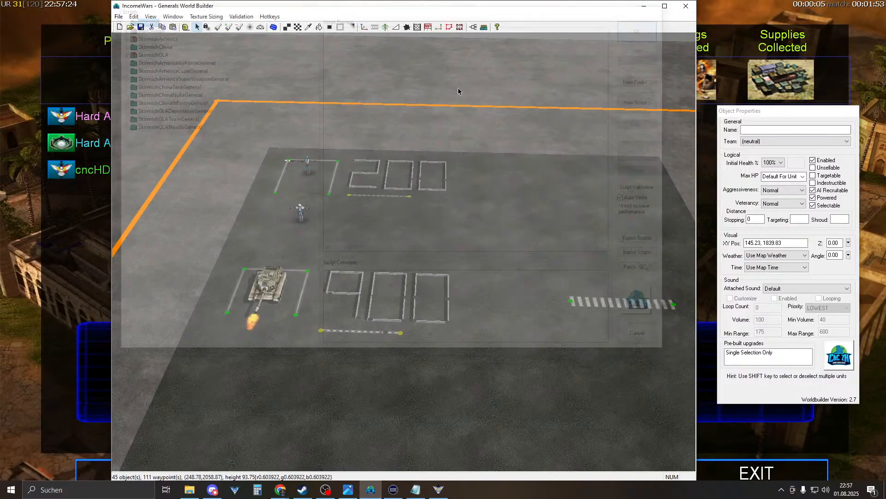
{"action": "right_click_drag", "start_coordinate": [458, 91], "coordinate": [558, 258]}
{"action": "left_click", "coordinate": [556, 264]}
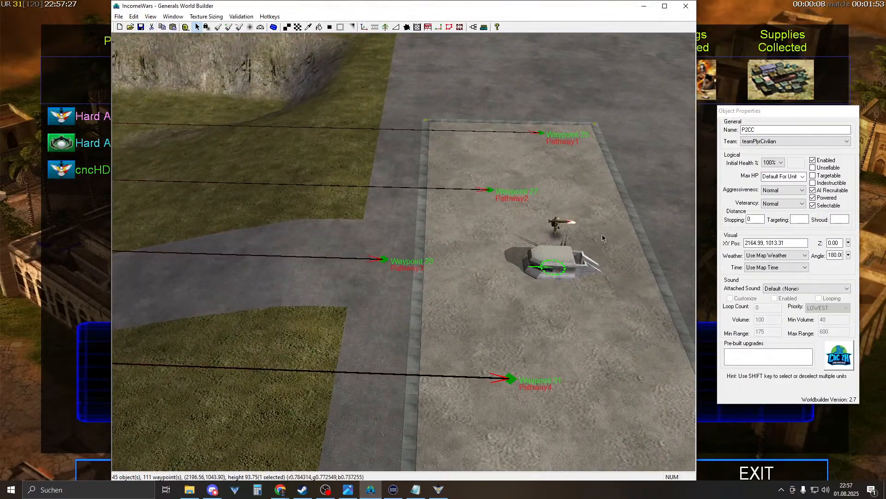
{"action": "left_click", "coordinate": [781, 163]}
{"action": "left_click", "coordinate": [782, 166]}
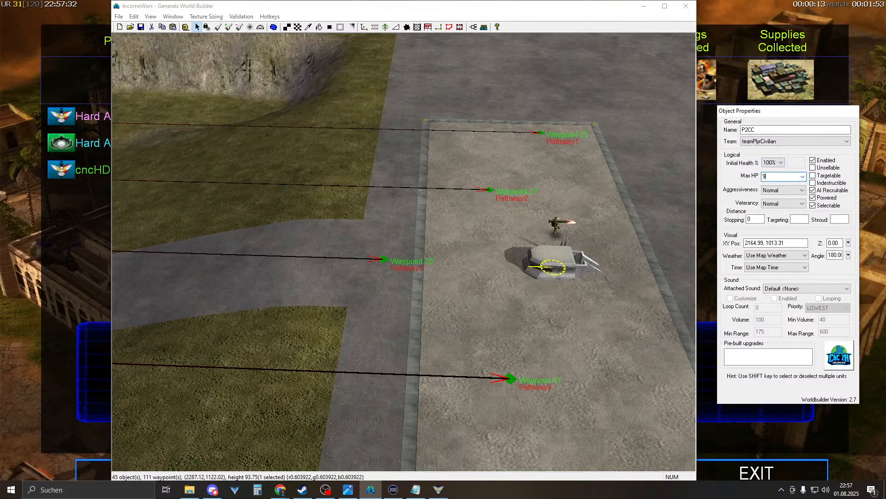
{"action": "left_click", "coordinate": [361, 140]}
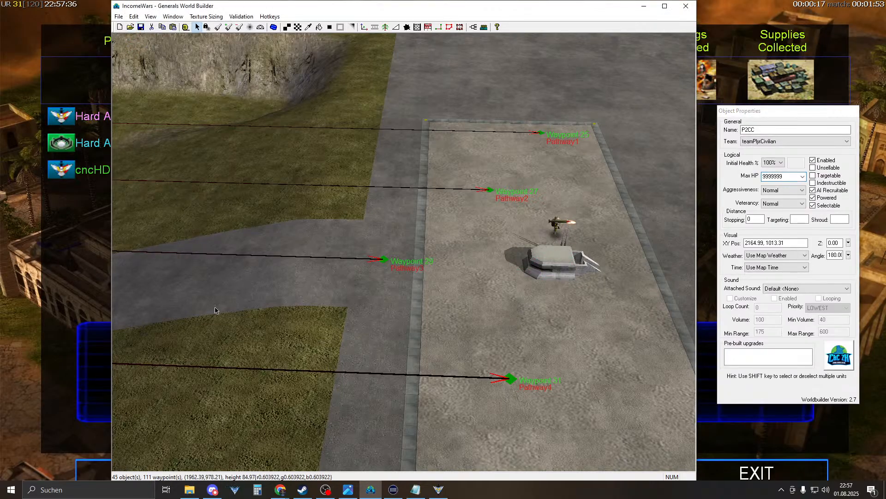
{"action": "left_click", "coordinate": [728, 474]}
{"action": "left_click", "coordinate": [762, 466]}
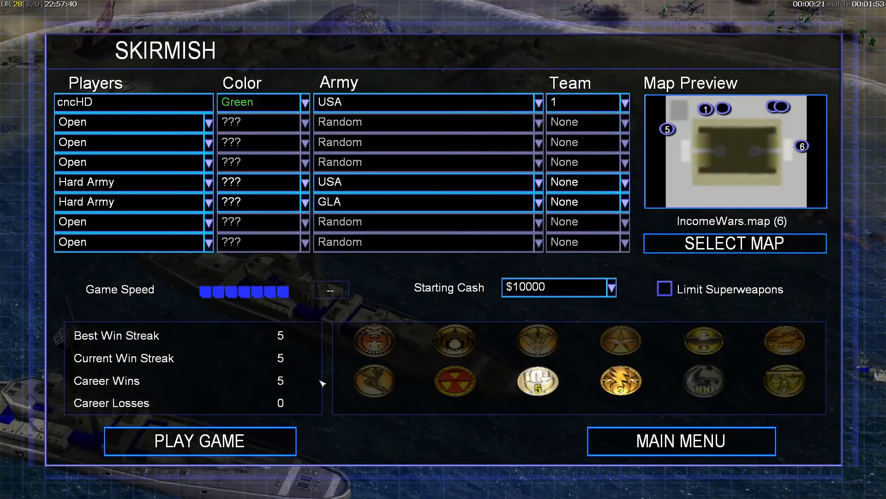
- Set the GenTool fps limit to 480 and start the IncomeWars skirmish
{"action": "key", "text": "Right"}
{"action": "key", "text": "Right"}
{"action": "key", "text": "Right"}
{"action": "key", "text": "Right"}
{"action": "key", "text": "Right"}
{"action": "key", "text": "Right"}
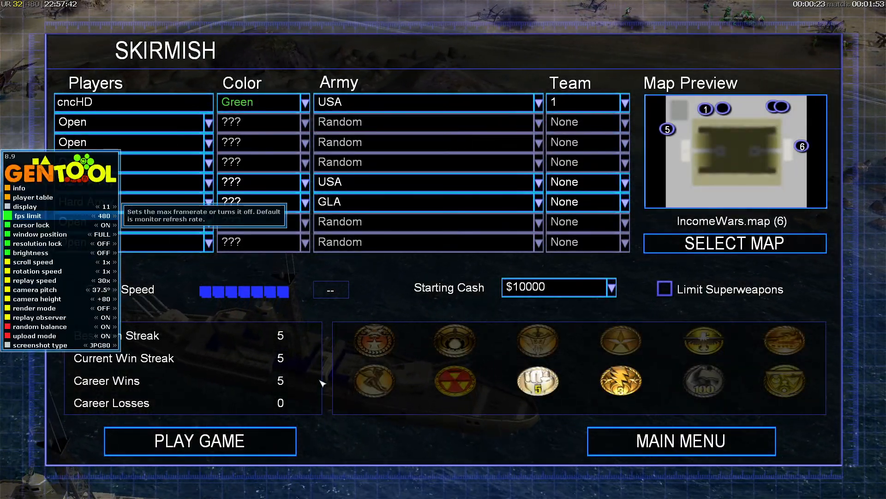
{"action": "left_click", "coordinate": [200, 441]}
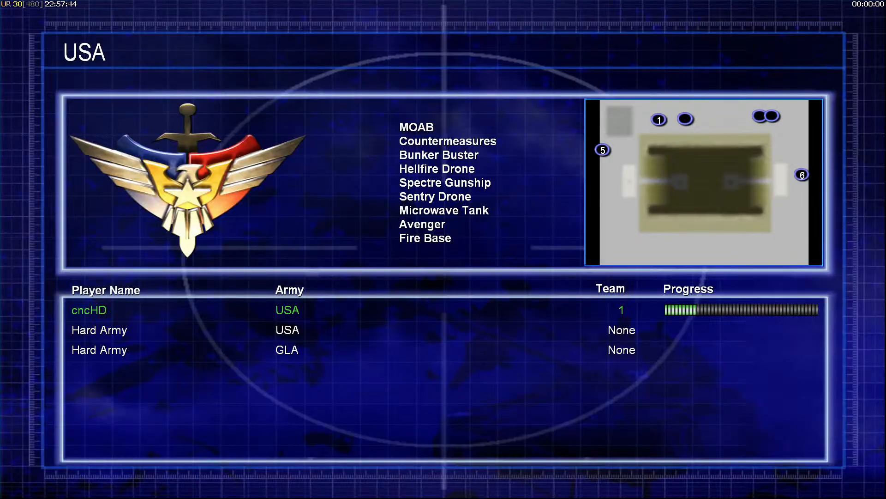
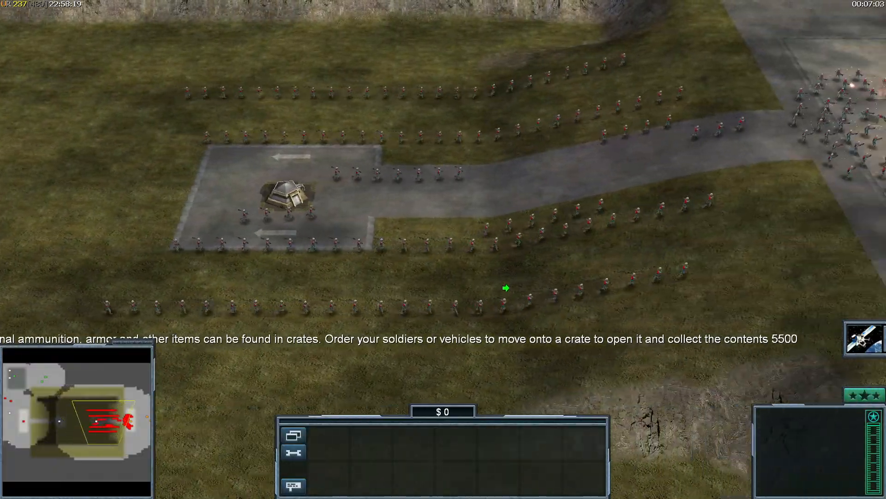
- Zoom in on the pad, pause the test match, and bring up the Windows Start menu
{"action": "right_click_drag", "start_coordinate": [506, 287], "coordinate": [517, 281]}
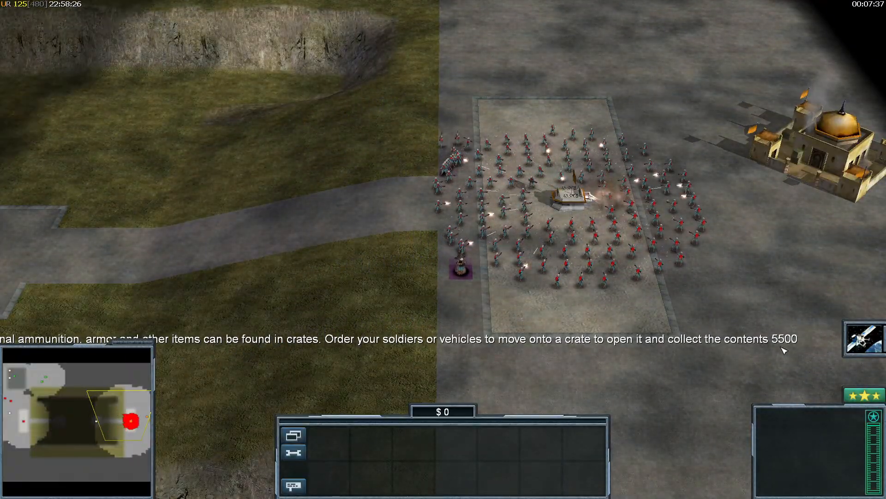
{"action": "scroll", "coordinate": [558, 307], "scroll_direction": "up", "scroll_amount": 5}
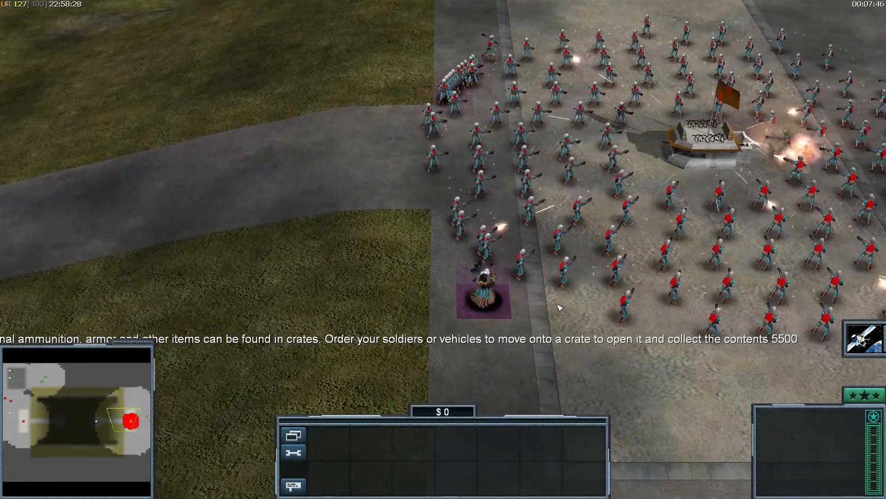
{"action": "scroll", "coordinate": [558, 307], "scroll_direction": "up", "scroll_amount": 5}
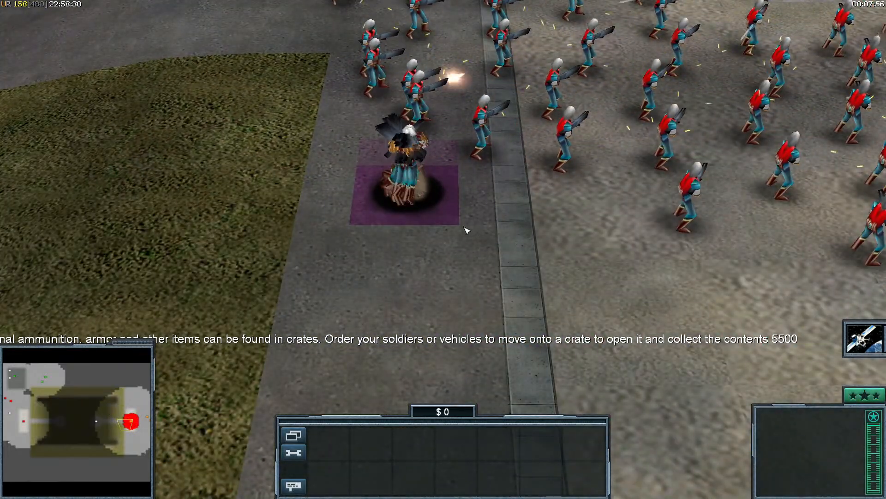
{"action": "key", "text": "Escape"}
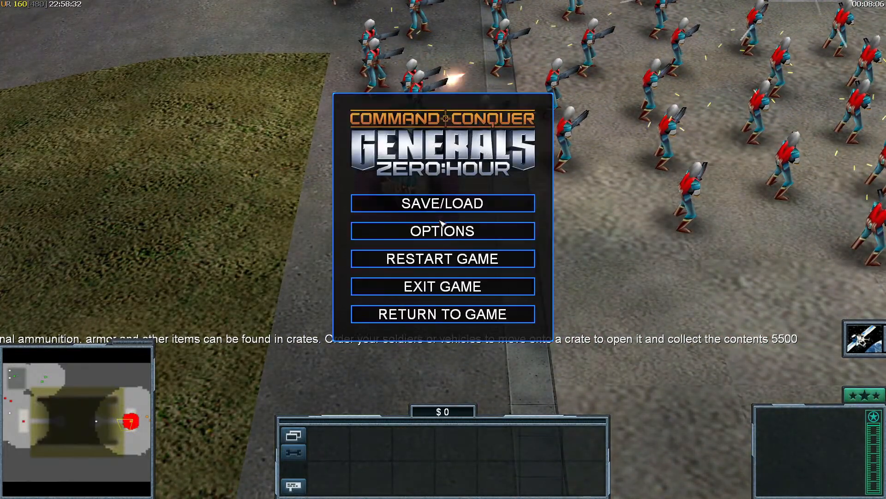
{"action": "key", "text": "super"}
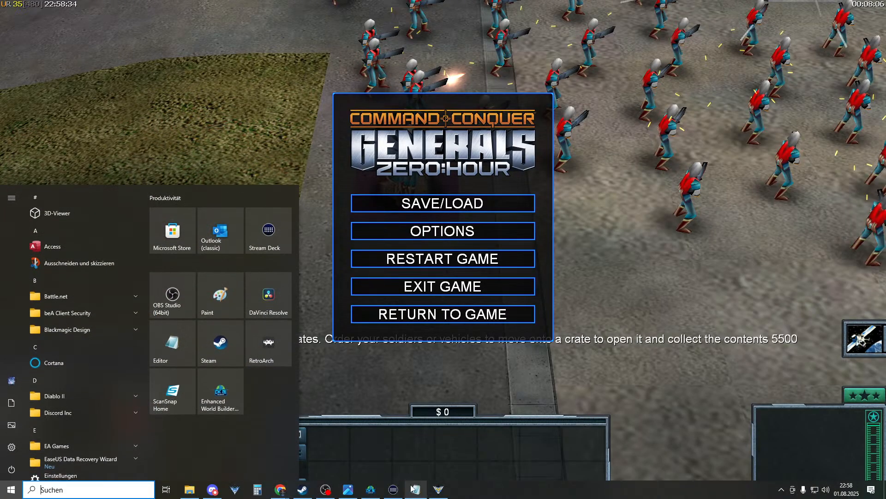
- Return to World Builder, save the map, and open the Scripts list
{"action": "left_click", "coordinate": [349, 489]}
{"action": "left_click", "coordinate": [371, 489]}
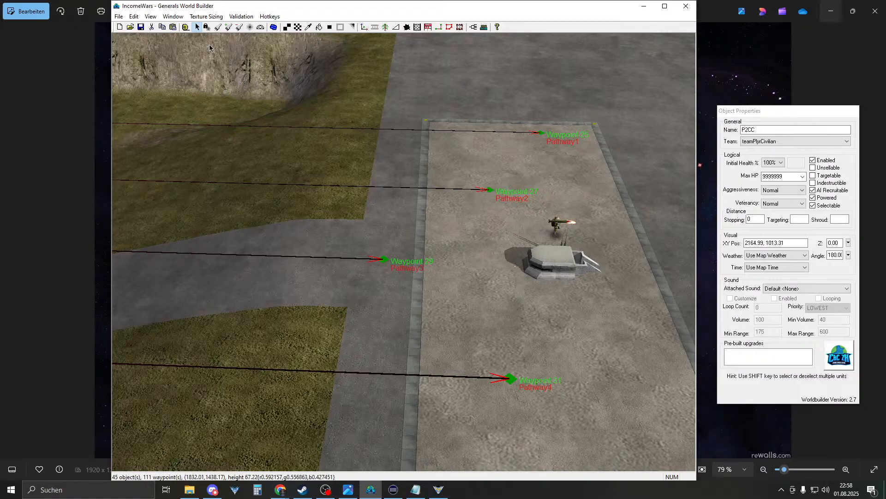
{"action": "left_click", "coordinate": [140, 29]}
{"action": "right_click_drag", "start_coordinate": [461, 242], "coordinate": [397, 194]}
{"action": "left_click", "coordinate": [484, 27]}
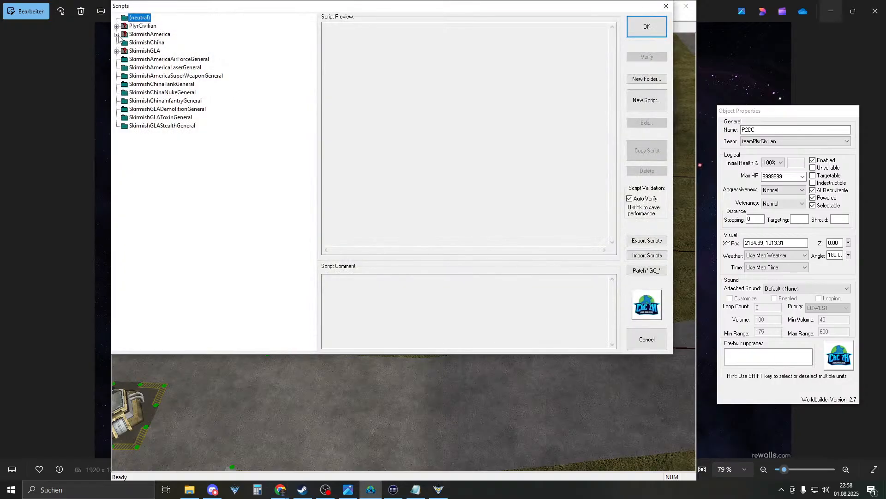
- Browse the PlyrCivilian and SkirmishAmerica script folders and expand the P0Income group
{"action": "left_click", "coordinate": [117, 26]}
{"action": "left_click", "coordinate": [117, 26]}
{"action": "left_click", "coordinate": [117, 35]}
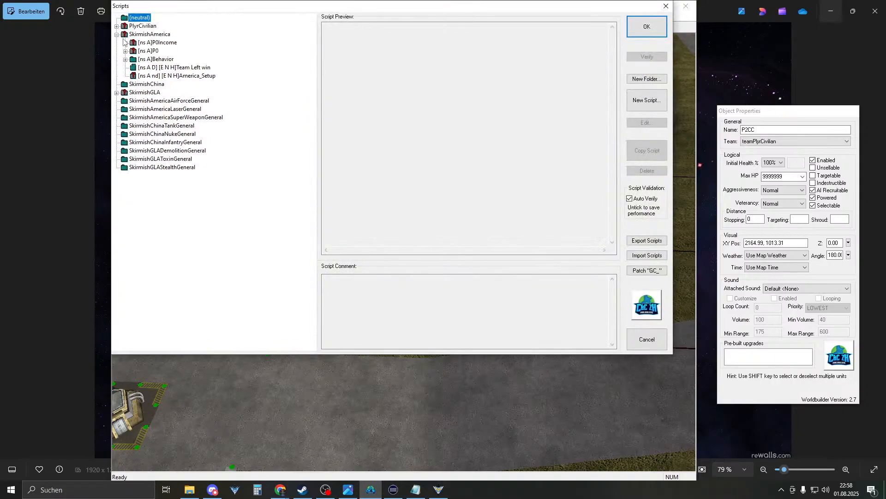
{"action": "left_click", "coordinate": [161, 59]}
{"action": "left_click", "coordinate": [117, 26]}
{"action": "left_click", "coordinate": [117, 26]}
{"action": "double_click", "coordinate": [161, 59]}
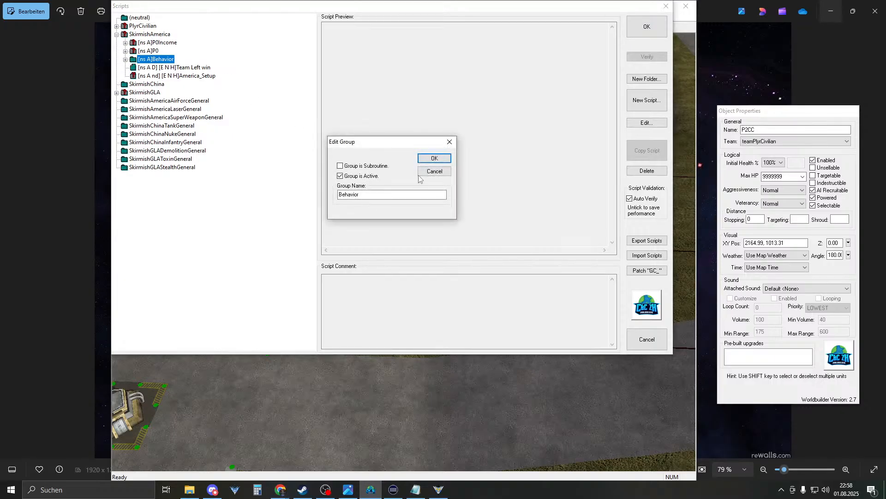
{"action": "left_click", "coordinate": [432, 171]}
{"action": "left_click", "coordinate": [117, 27]}
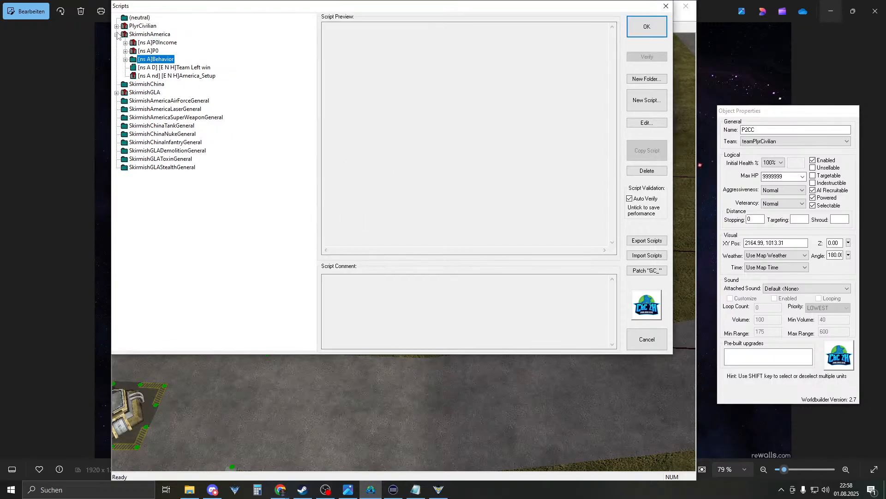
{"action": "left_click", "coordinate": [154, 43]}
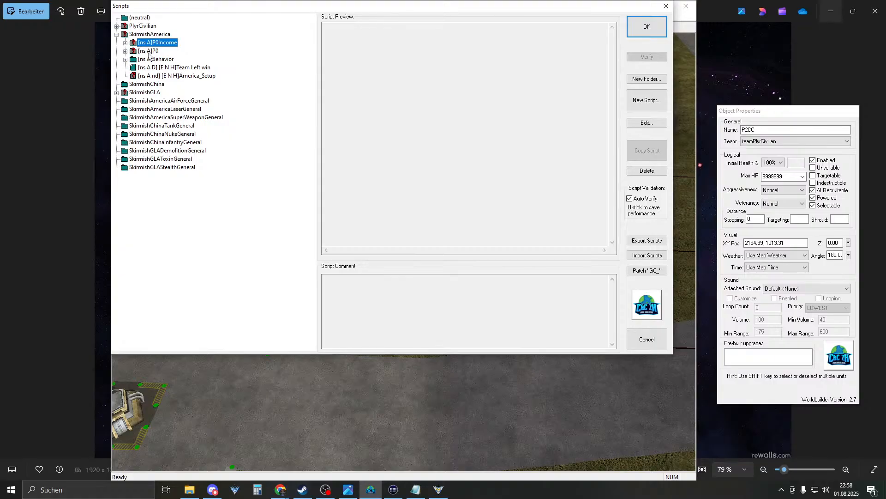
{"action": "double_click", "coordinate": [130, 44]}
- Relabel the Left_income_2000 setup's P0_counter_income counter as SCRIPT:MD_GLA04Toxin_Counter
{"action": "double_click", "coordinate": [225, 51]}
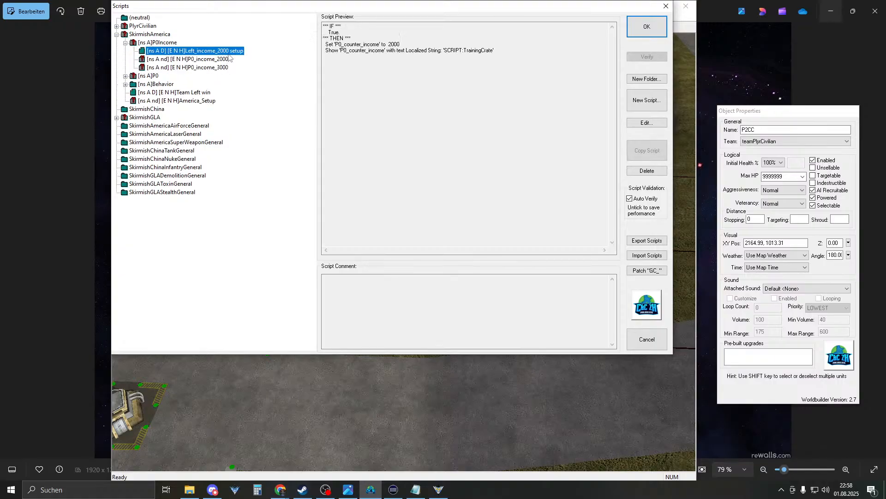
{"action": "left_click", "coordinate": [308, 43]}
{"action": "double_click", "coordinate": [260, 81]}
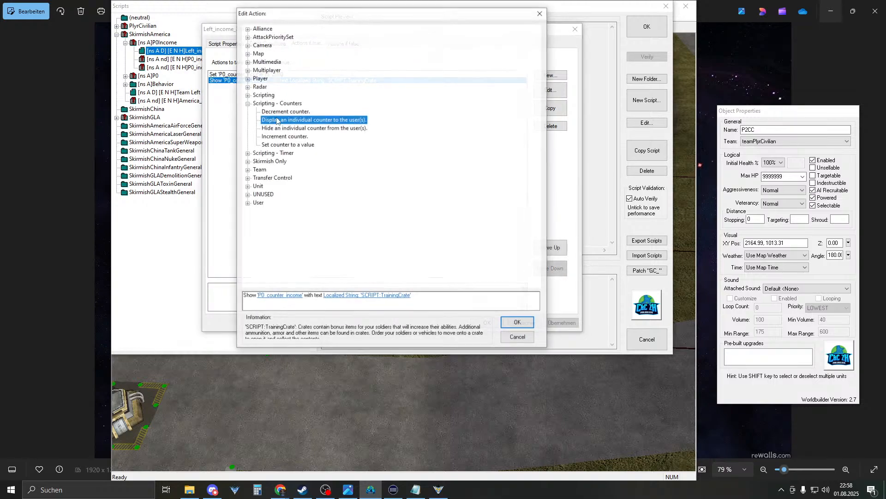
{"action": "left_click", "coordinate": [364, 298]}
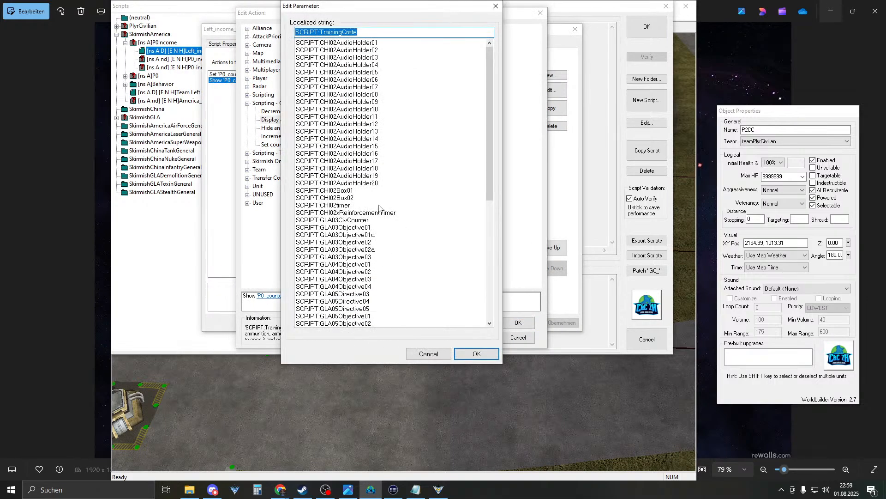
{"action": "left_click", "coordinate": [352, 190]}
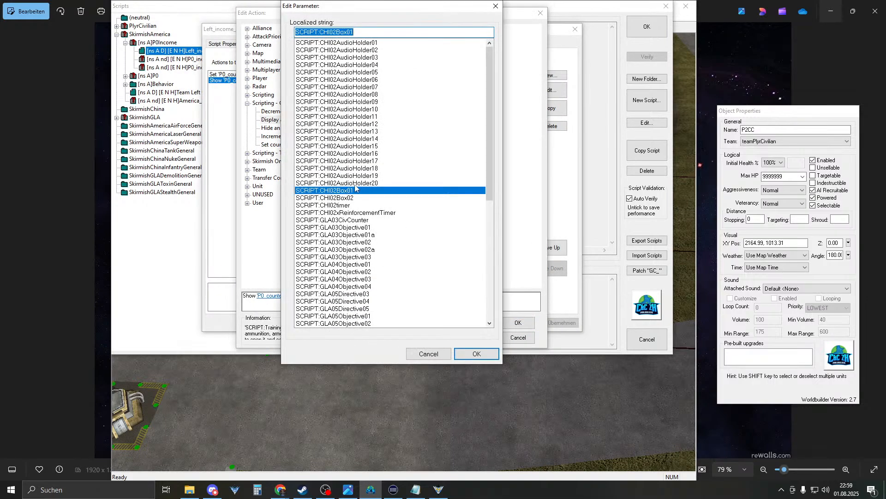
{"action": "left_click", "coordinate": [374, 220]}
{"action": "scroll", "coordinate": [374, 220], "scroll_direction": "down", "scroll_amount": 6}
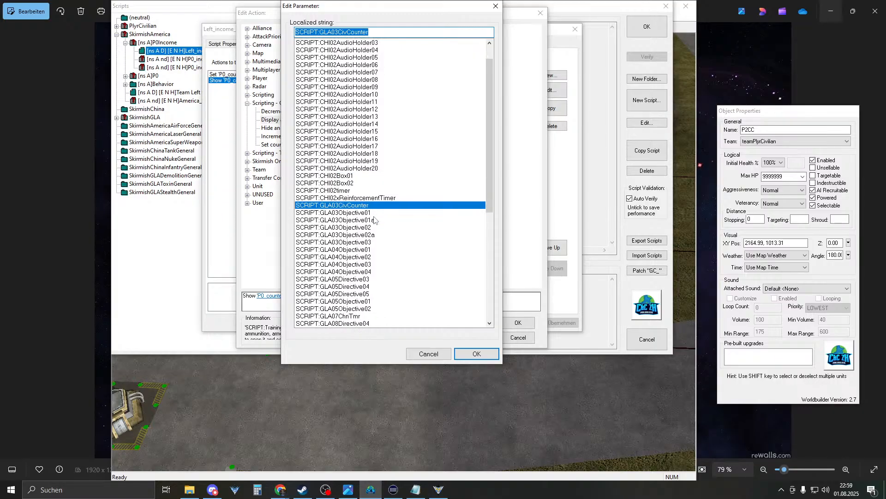
{"action": "scroll", "coordinate": [372, 219], "scroll_direction": "down", "scroll_amount": 1}
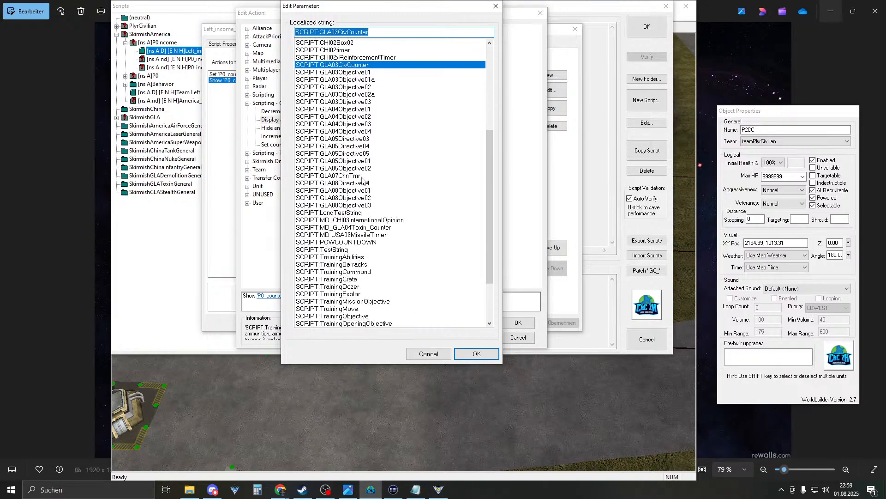
{"action": "left_click_drag", "start_coordinate": [359, 207], "coordinate": [386, 223]}
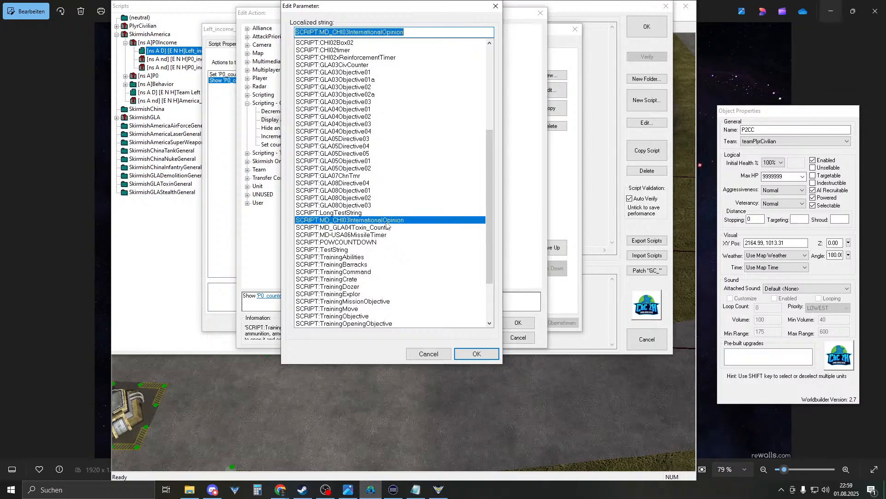
{"action": "left_click", "coordinate": [388, 229]}
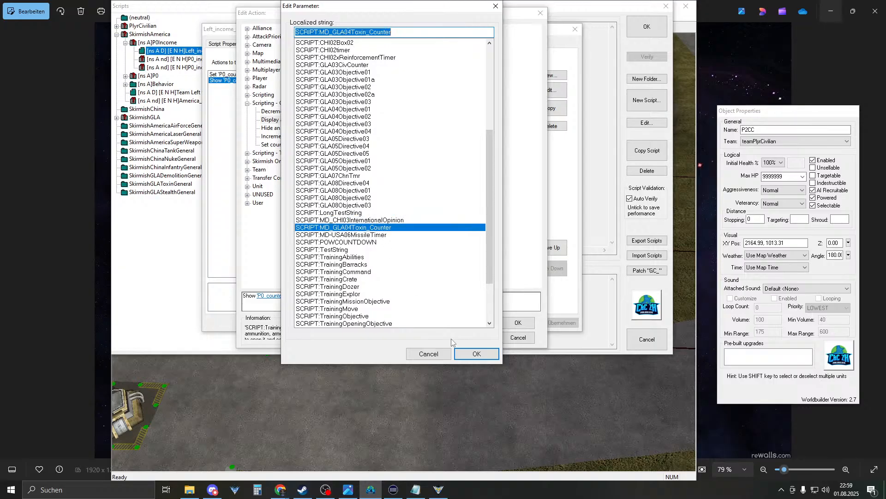
{"action": "left_click", "coordinate": [459, 354]}
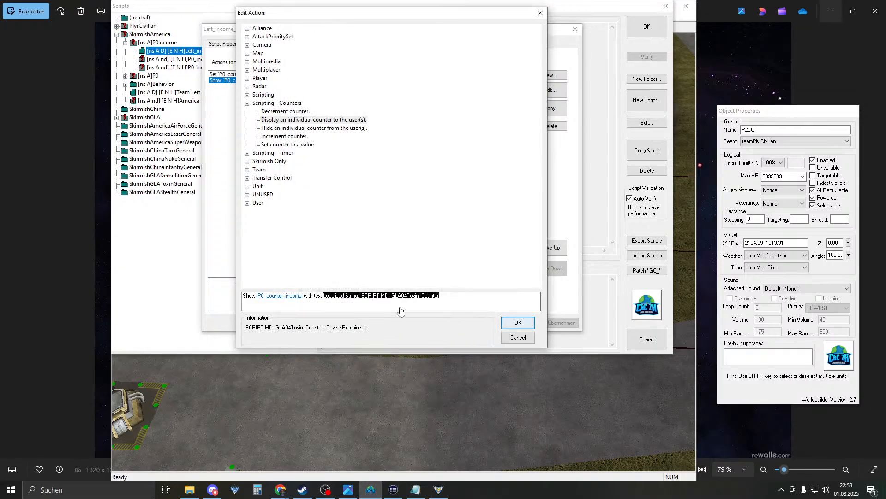
{"action": "left_click", "coordinate": [505, 326]}
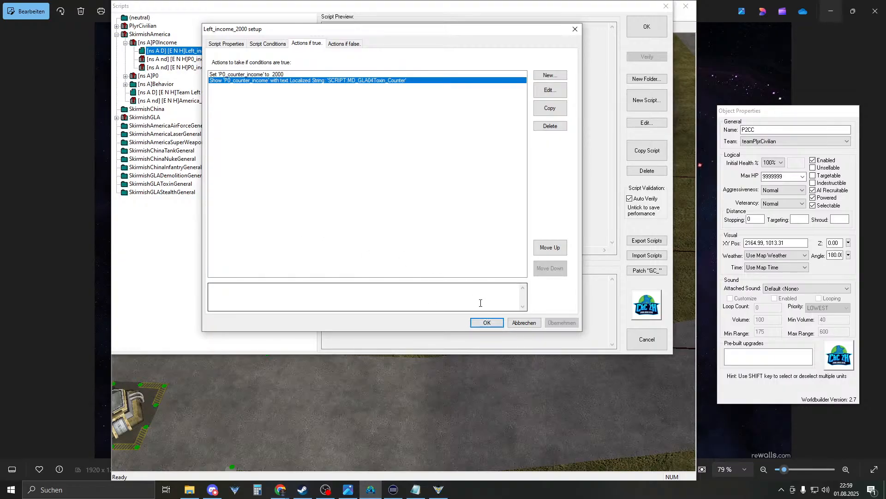
{"action": "left_click", "coordinate": [488, 323]}
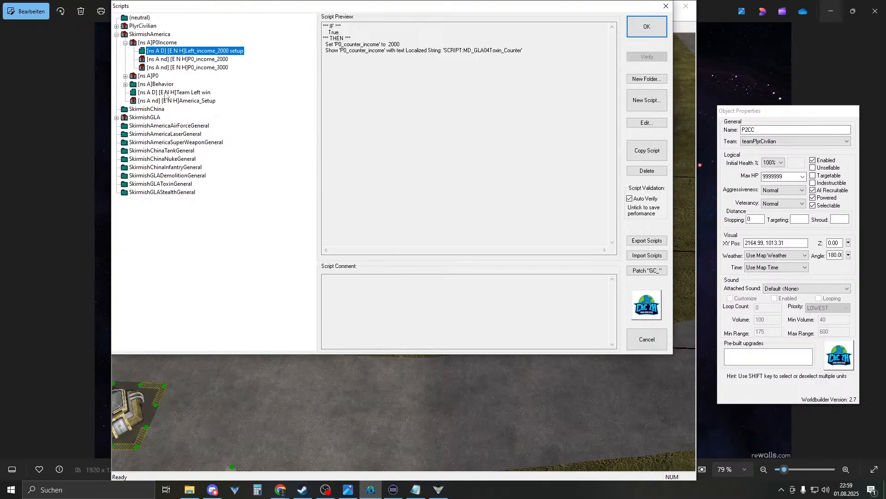
{"action": "left_click", "coordinate": [223, 59]}
- Duplicate the P0_income_3000 script and rename the copy P0_income_4000
{"action": "left_click", "coordinate": [208, 68]}
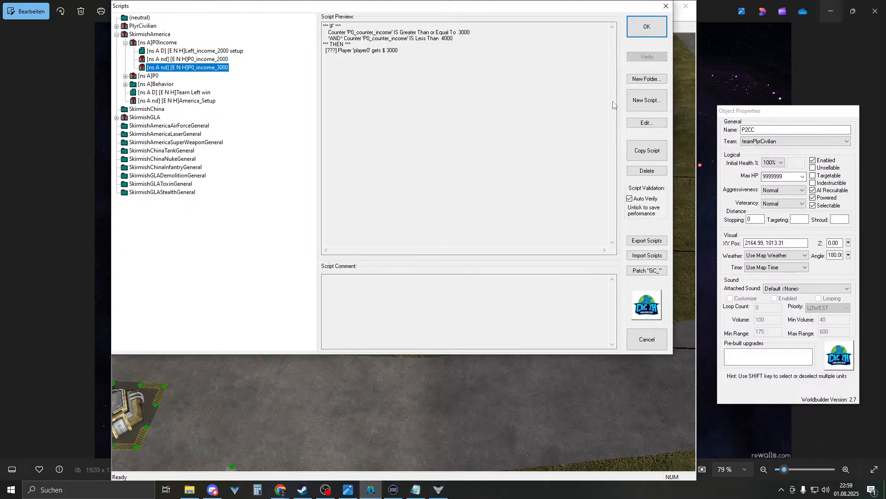
{"action": "left_click", "coordinate": [648, 150]}
{"action": "double_click", "coordinate": [205, 76]}
{"action": "left_click", "coordinate": [279, 62]}
{"action": "left_click_drag", "start_coordinate": [272, 65], "coordinate": [290, 64]}
{"action": "type", "text": "4000"}
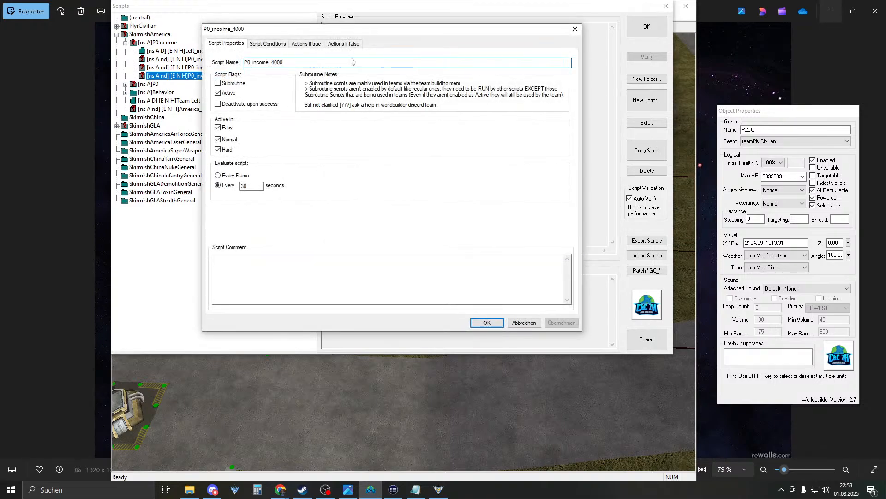
- Set the copy's counter conditions to at least 4000 and below 5000
{"action": "left_click", "coordinate": [278, 43]}
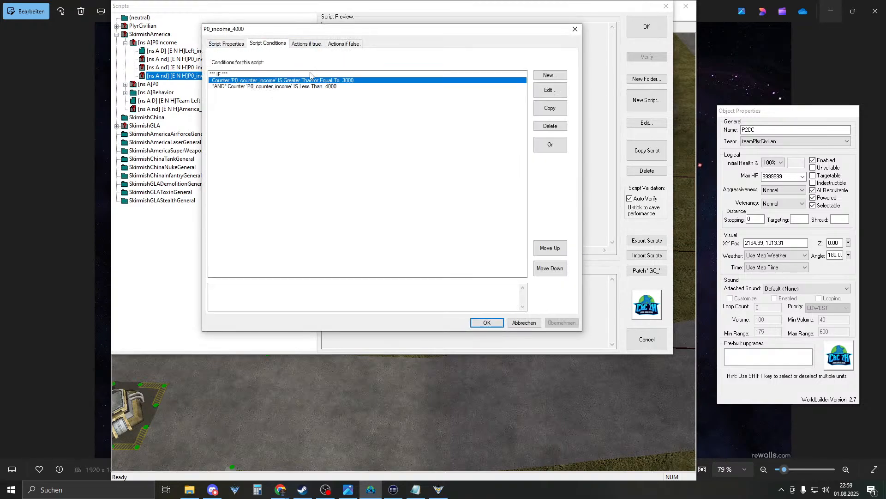
{"action": "double_click", "coordinate": [344, 81]}
{"action": "left_click", "coordinate": [376, 294]}
{"action": "left_click", "coordinate": [375, 295]}
{"action": "type", "text": "4"}
{"action": "key", "text": "Return"}
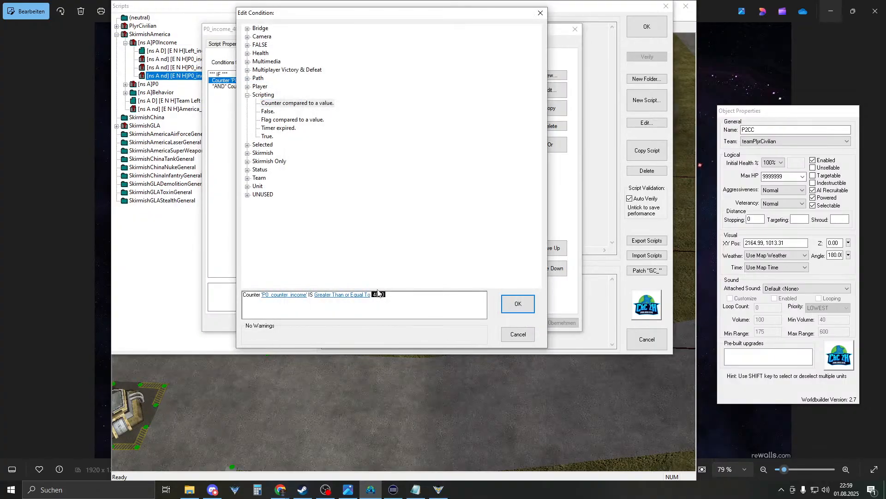
{"action": "key", "text": "Return"}
{"action": "double_click", "coordinate": [340, 86]}
{"action": "left_click", "coordinate": [345, 295]}
{"action": "type", "text": "5000"}
{"action": "key", "text": "Return"}
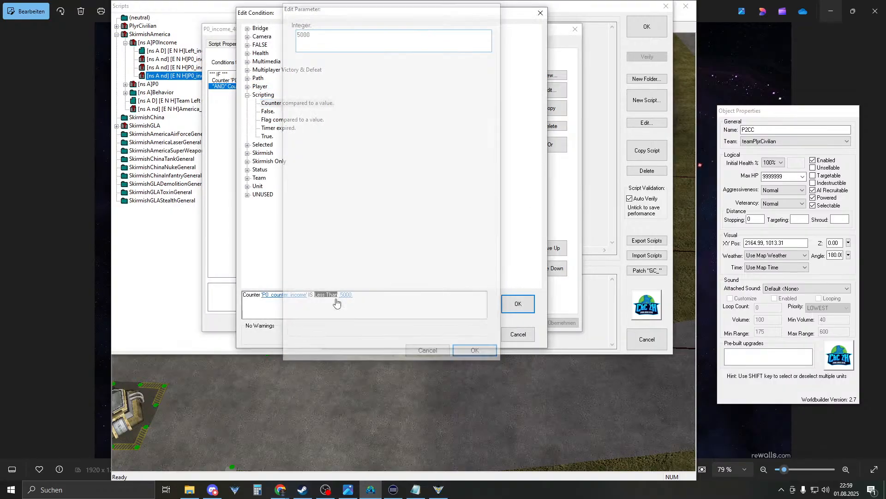
{"action": "key", "text": "Return"}
- Change the script's money action to give player0 $4000
{"action": "left_click", "coordinate": [300, 44]}
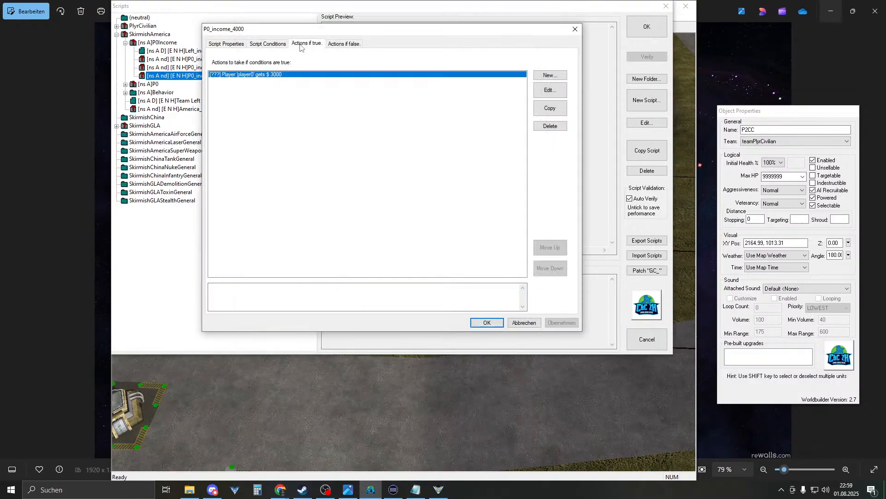
{"action": "double_click", "coordinate": [264, 77]}
{"action": "left_click", "coordinate": [291, 296]}
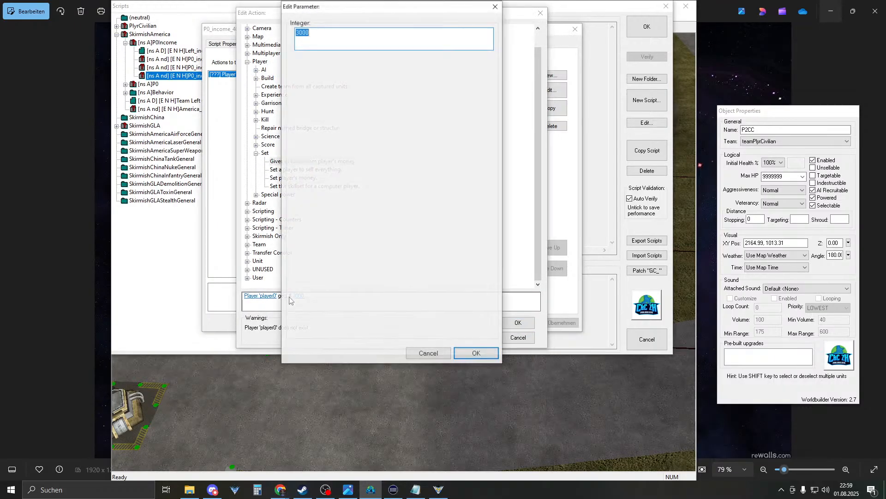
{"action": "type", "text": "4000"}
{"action": "key", "text": "Return"}
{"action": "key", "text": "Return"}
{"action": "key", "text": "Return"}
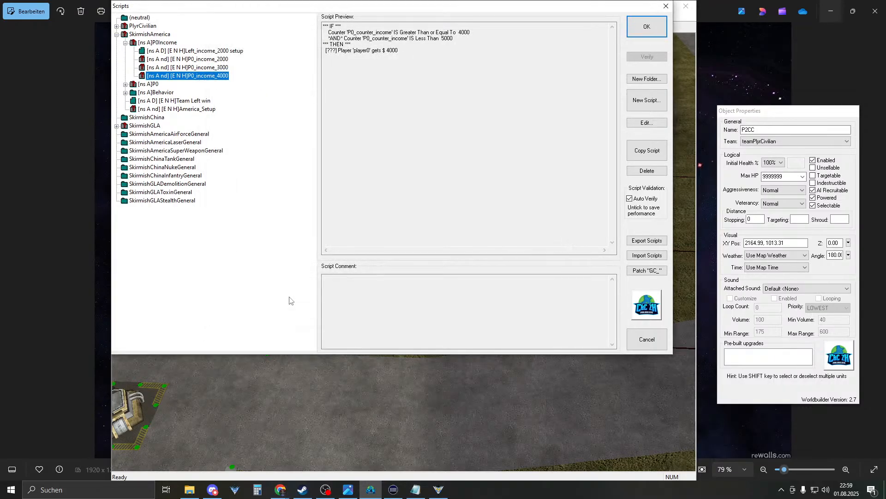
- Duplicate P0_income_4000 and rename the copy P0_income_5000
{"action": "left_click", "coordinate": [647, 150]}
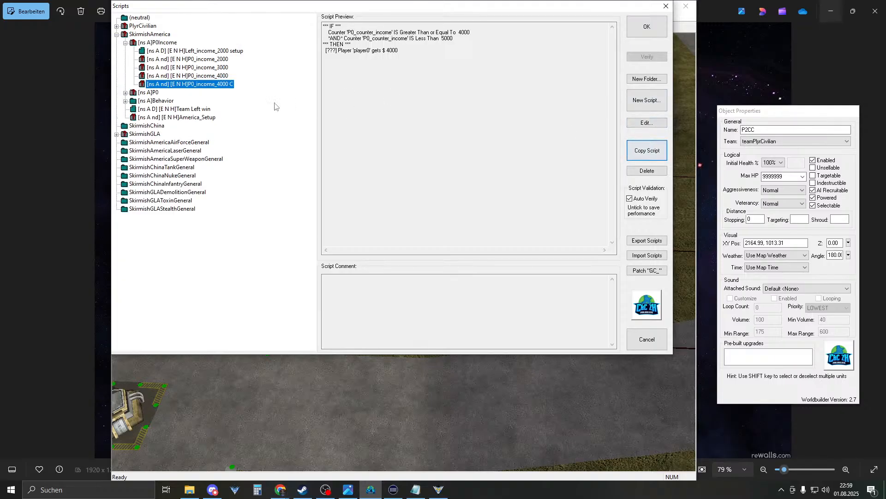
{"action": "double_click", "coordinate": [214, 84]}
{"action": "left_click_drag", "start_coordinate": [302, 64], "coordinate": [272, 63]}
{"action": "type", "text": "50"}
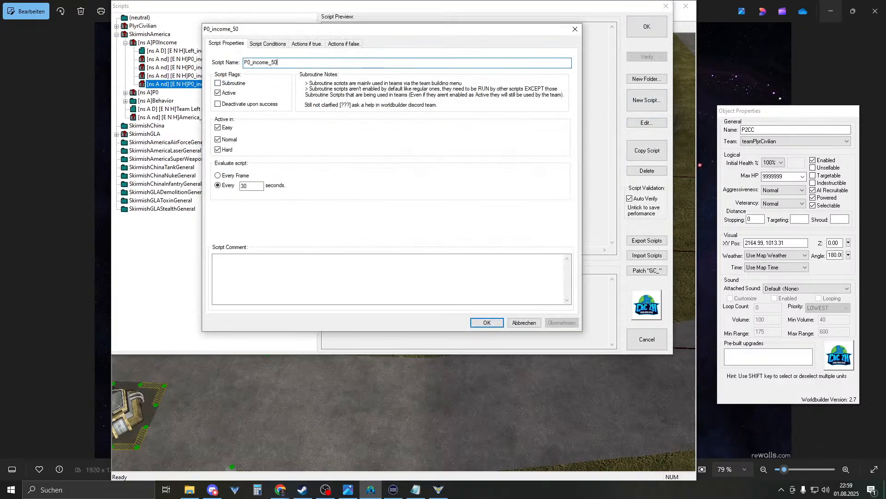
{"action": "key", "text": "Return"}
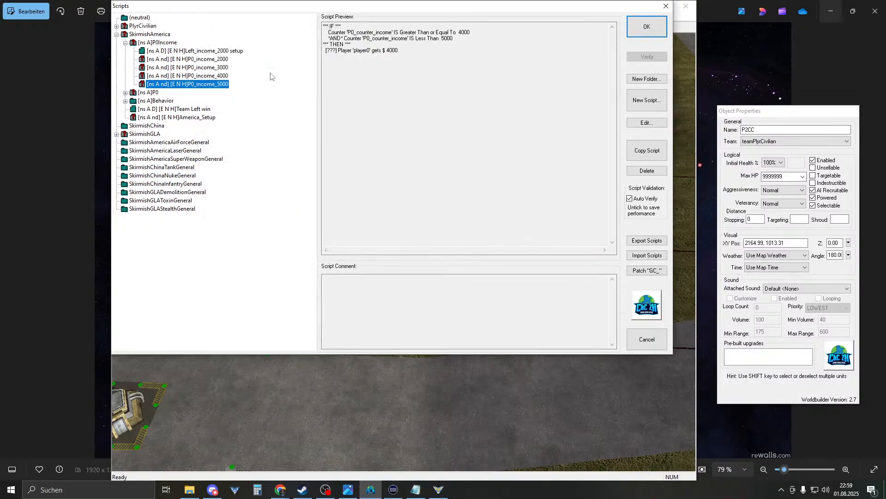
- Set P0_income_5000's counter conditions to at least 5000 and below 6000
{"action": "double_click", "coordinate": [215, 83]}
{"action": "left_click", "coordinate": [267, 43]}
{"action": "double_click", "coordinate": [310, 83]}
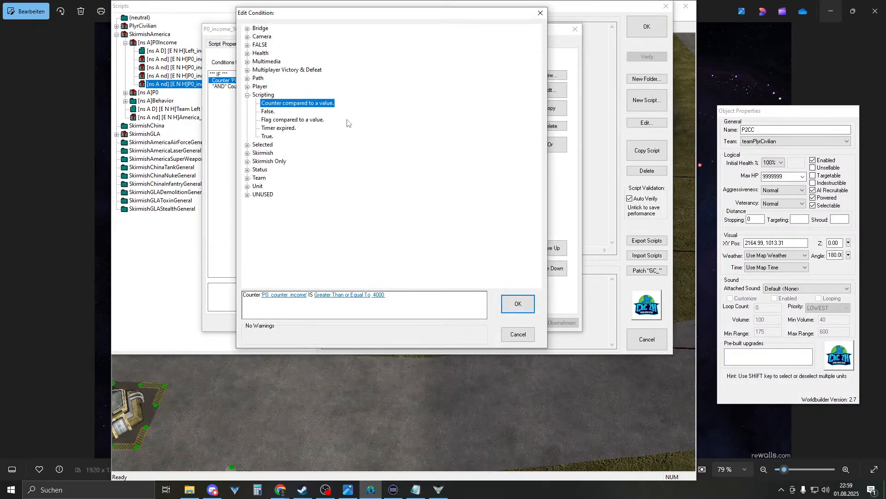
{"action": "left_click", "coordinate": [379, 294]}
{"action": "type", "text": "5000"}
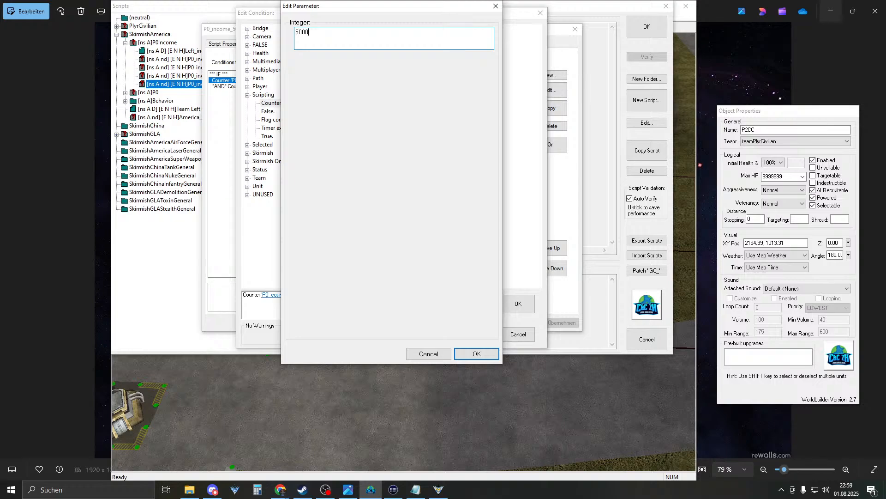
{"action": "key", "text": "Return"}
{"action": "left_click", "coordinate": [518, 304]}
{"action": "double_click", "coordinate": [331, 88]}
{"action": "left_click", "coordinate": [346, 295]}
{"action": "type", "text": "6000"}
{"action": "key", "text": "Return"}
{"action": "key", "text": "Return"}
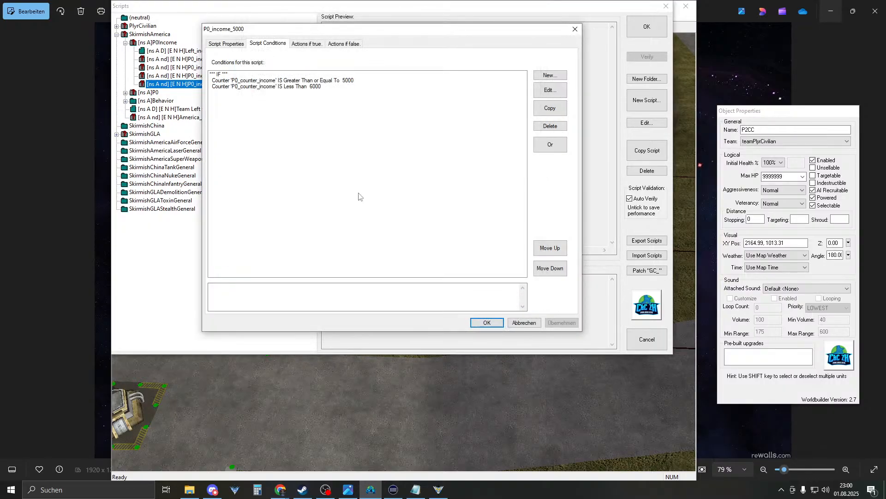
- Make P0_income_5000 pay player0 $5000
{"action": "left_click", "coordinate": [297, 43]}
{"action": "double_click", "coordinate": [308, 76]}
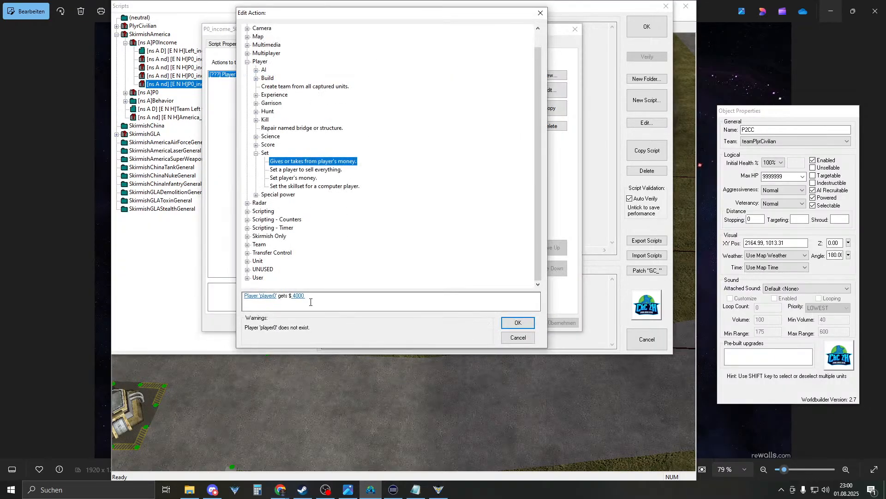
{"action": "left_click", "coordinate": [298, 296]}
{"action": "type", "text": "5000"}
{"action": "key", "text": "Return"}
{"action": "key", "text": "Return"}
{"action": "key", "text": "Return"}
- Duplicate P0_income_5000 and rename the copy P0_income_6000
{"action": "left_click", "coordinate": [658, 149]}
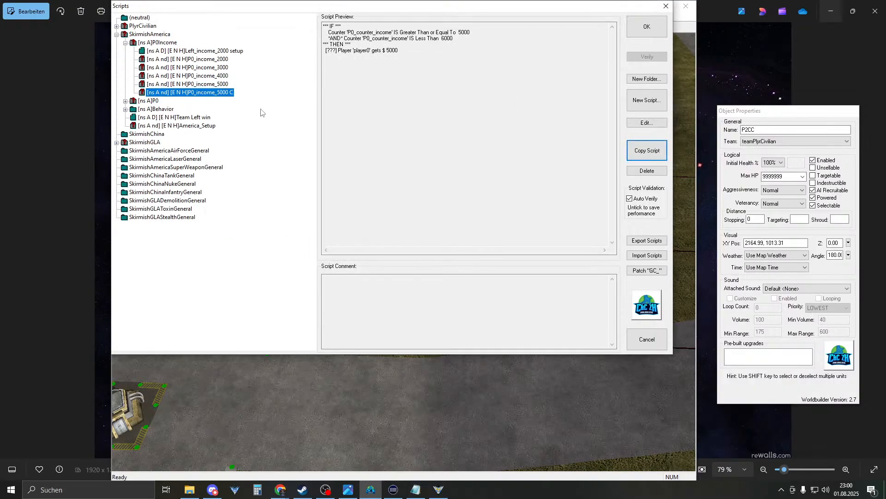
{"action": "double_click", "coordinate": [215, 93]}
{"action": "left_click_drag", "start_coordinate": [288, 63], "coordinate": [271, 63]}
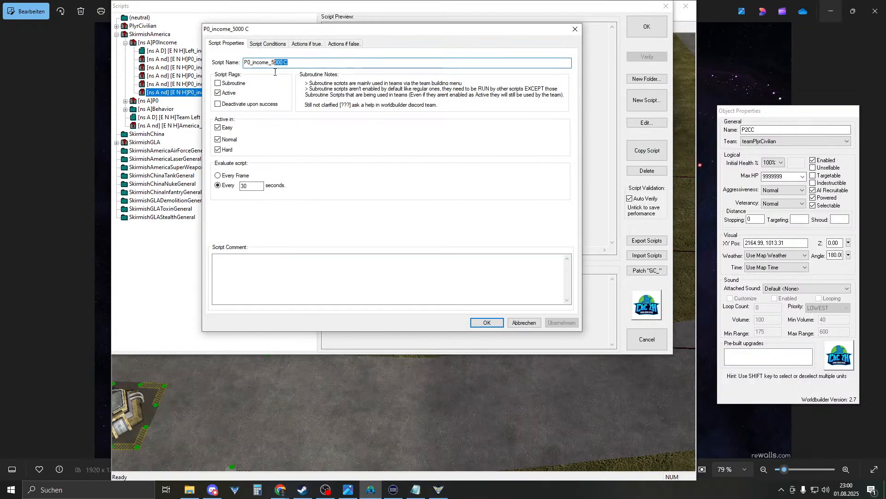
{"action": "type", "text": "6000"}
{"action": "key", "text": "Return"}
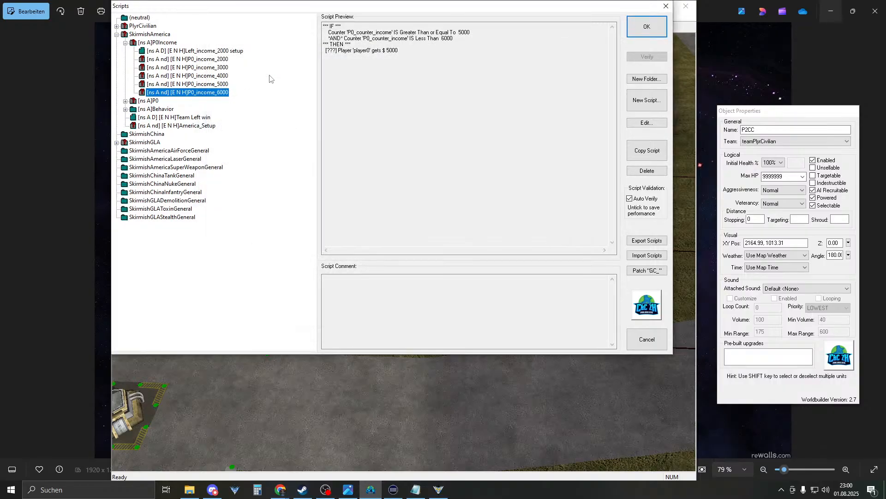
- Set P0_income_6000's counter conditions to at least 6000 and below 7000
{"action": "double_click", "coordinate": [224, 93]}
{"action": "left_click", "coordinate": [280, 44]}
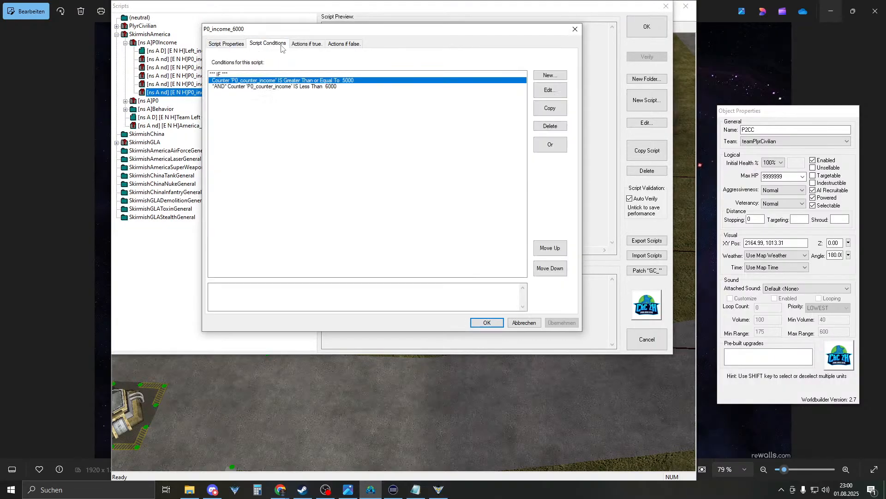
{"action": "double_click", "coordinate": [309, 82]}
{"action": "left_click", "coordinate": [386, 296]}
{"action": "type", "text": "6000"}
{"action": "key", "text": "Return"}
{"action": "key", "text": "Return"}
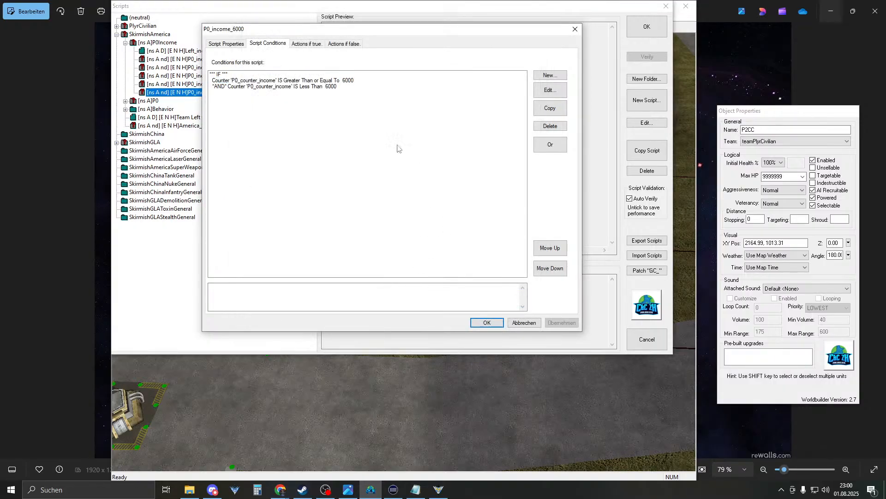
{"action": "double_click", "coordinate": [325, 88]}
{"action": "left_click", "coordinate": [344, 295]}
{"action": "type", "text": "70"}
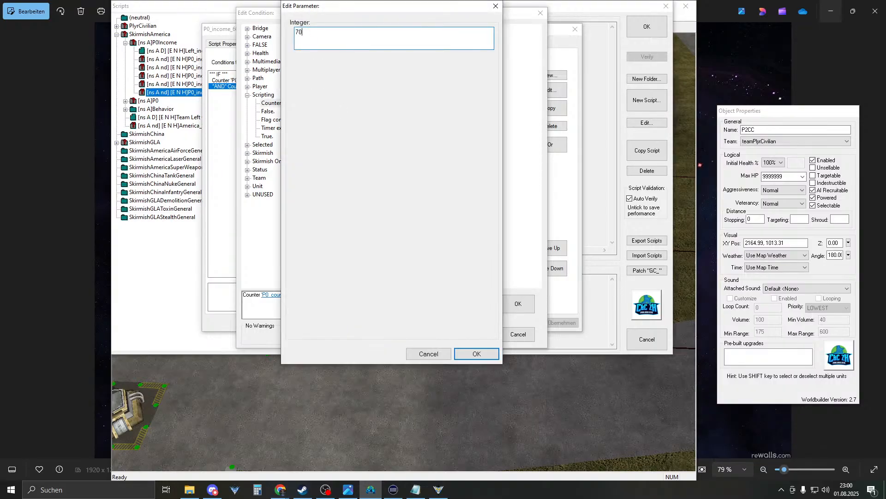
{"action": "type", "text": "00"}
{"action": "key", "text": "Return"}
{"action": "key", "text": "Return"}
{"action": "key", "text": "Return"}
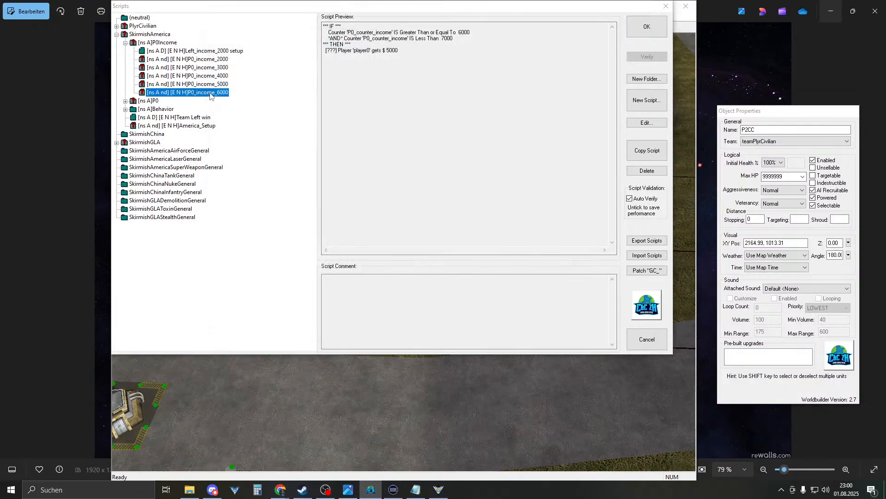
- Make P0_income_6000 pay player0 $6000
{"action": "double_click", "coordinate": [209, 95]}
{"action": "left_click", "coordinate": [307, 43]}
{"action": "double_click", "coordinate": [320, 75]}
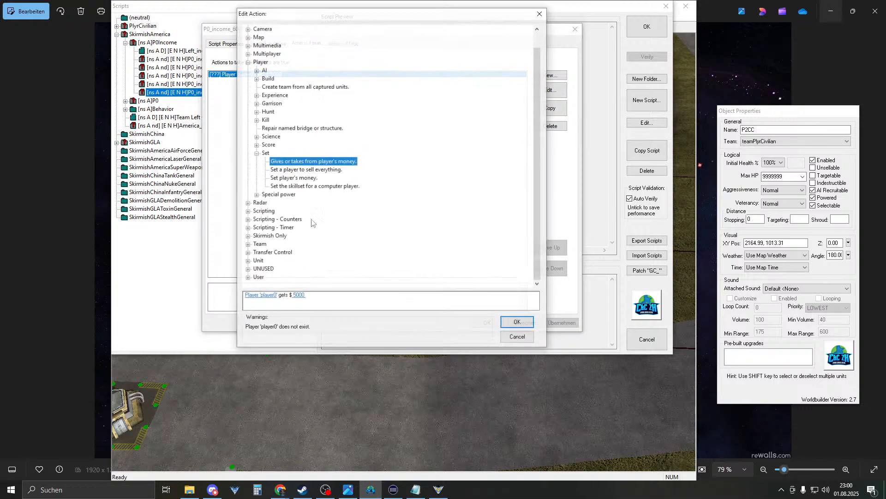
{"action": "left_click", "coordinate": [301, 296]}
{"action": "type", "text": "6000"}
{"action": "key", "text": "Return"}
{"action": "key", "text": "Return"}
{"action": "key", "text": "Return"}
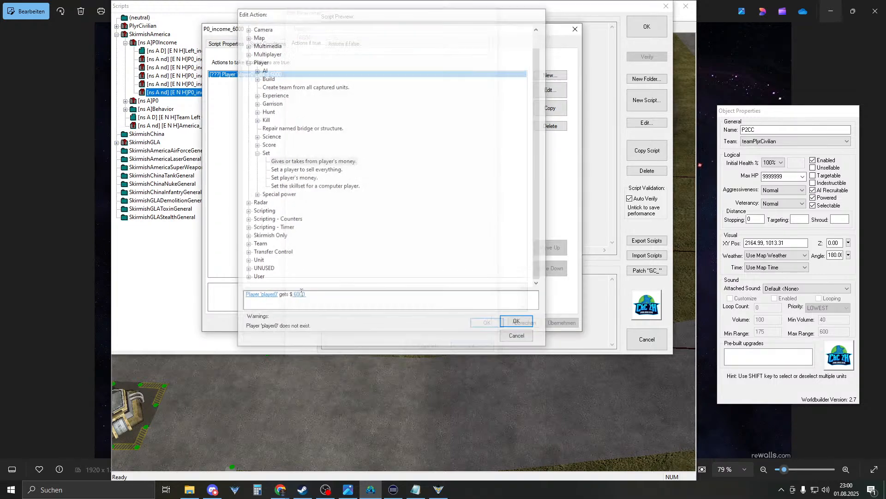
- Duplicate P0_income_6000 and rename the copy P0_income_7000
{"action": "left_click", "coordinate": [653, 149]}
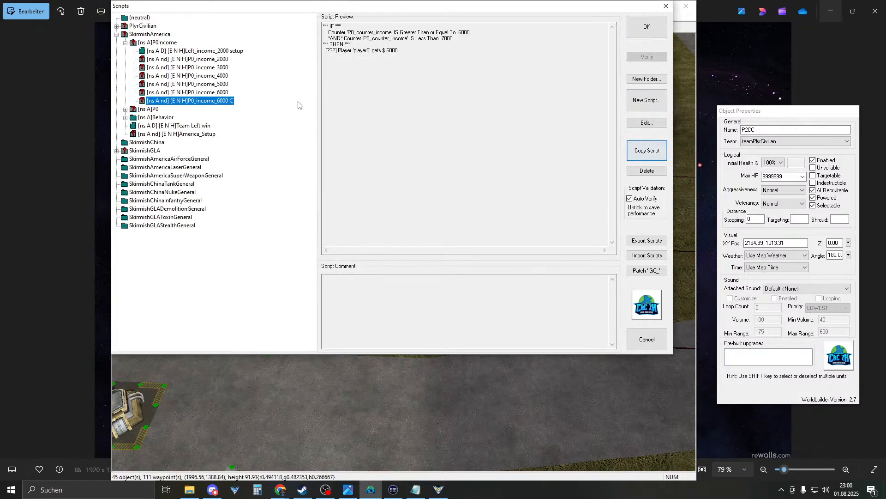
{"action": "left_click_drag", "start_coordinate": [285, 62], "coordinate": [271, 73]}
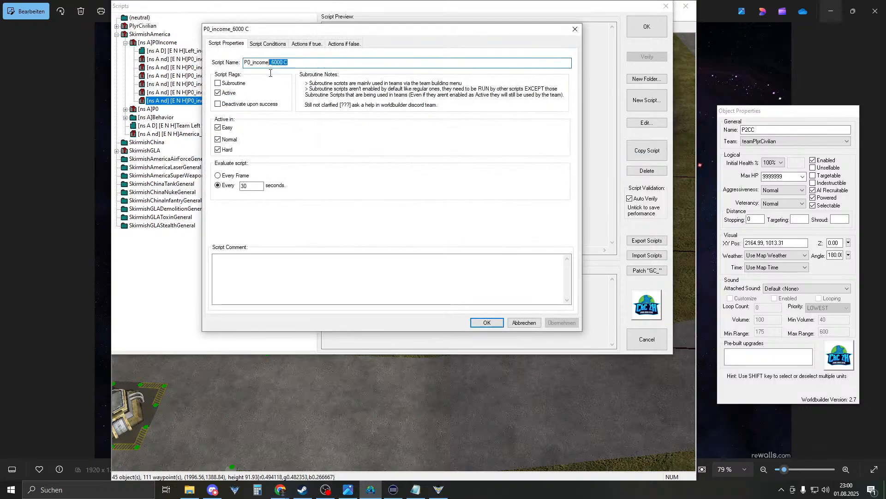
{"action": "type", "text": "70"}
- Set P0_income_7000's counter conditions to at least 7000 and below 8000
{"action": "left_click", "coordinate": [272, 43]}
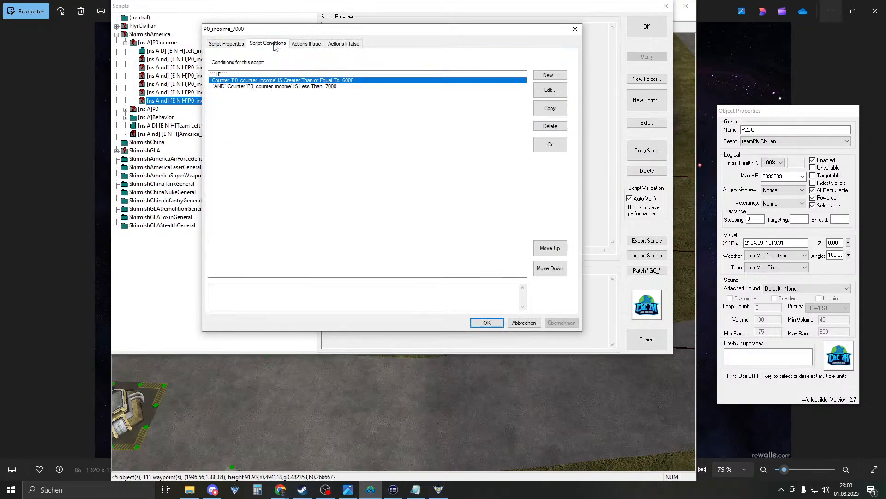
{"action": "double_click", "coordinate": [325, 82]}
{"action": "left_click", "coordinate": [375, 294]}
{"action": "type", "text": "7000"}
{"action": "key", "text": "Return"}
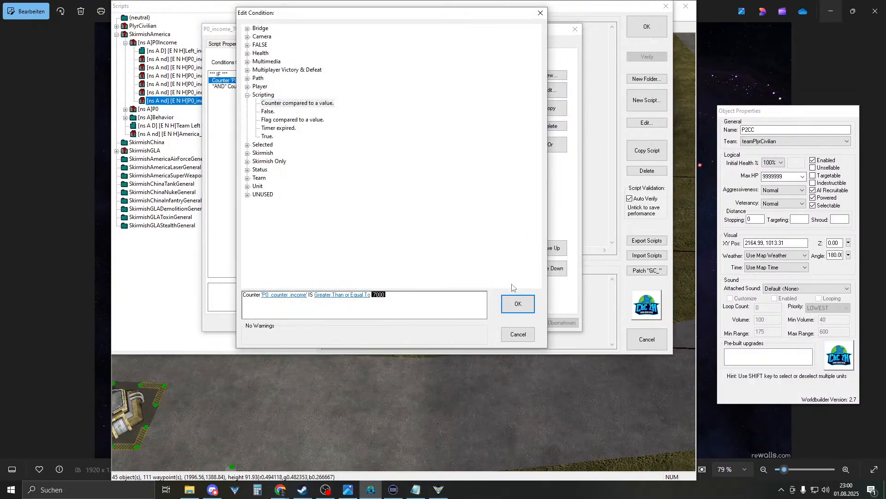
{"action": "left_click", "coordinate": [517, 303]}
{"action": "double_click", "coordinate": [308, 87]}
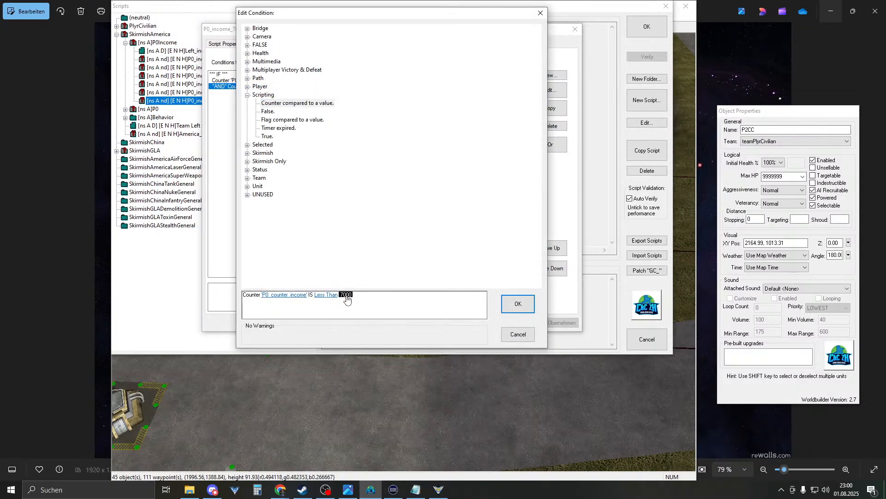
{"action": "left_click", "coordinate": [346, 295]}
{"action": "type", "text": "8000"}
{"action": "key", "text": "Return"}
{"action": "key", "text": "Return"}
- Make P0_income_7000 pay player0 $7000
{"action": "left_click", "coordinate": [297, 45]}
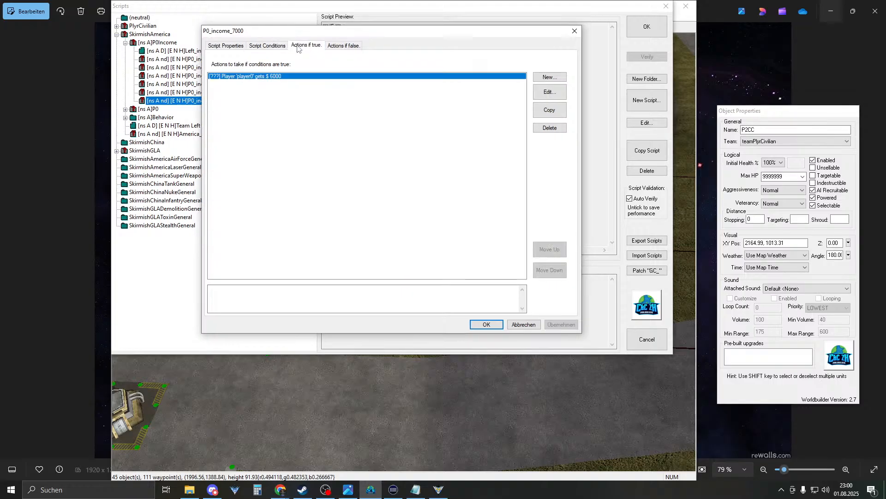
{"action": "double_click", "coordinate": [276, 78]}
{"action": "left_click", "coordinate": [296, 299]}
{"action": "type", "text": "7000"}
{"action": "key", "text": "Return"}
{"action": "key", "text": "Return"}
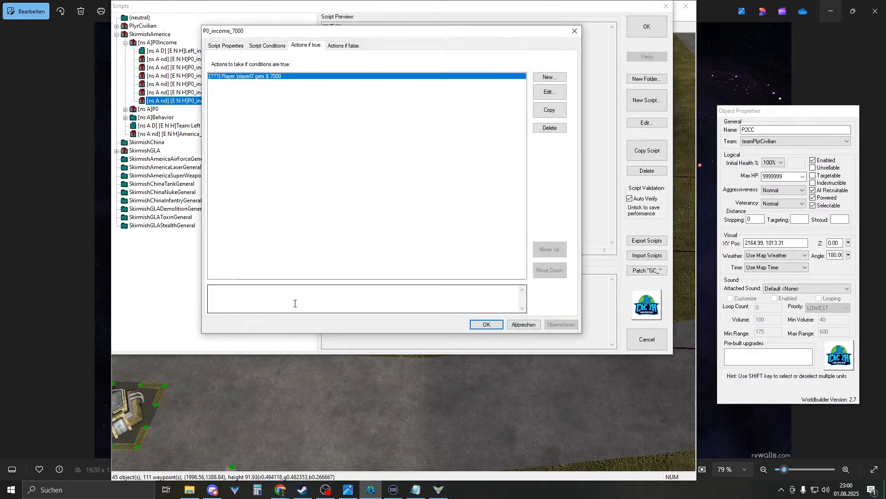
{"action": "key", "text": "Return"}
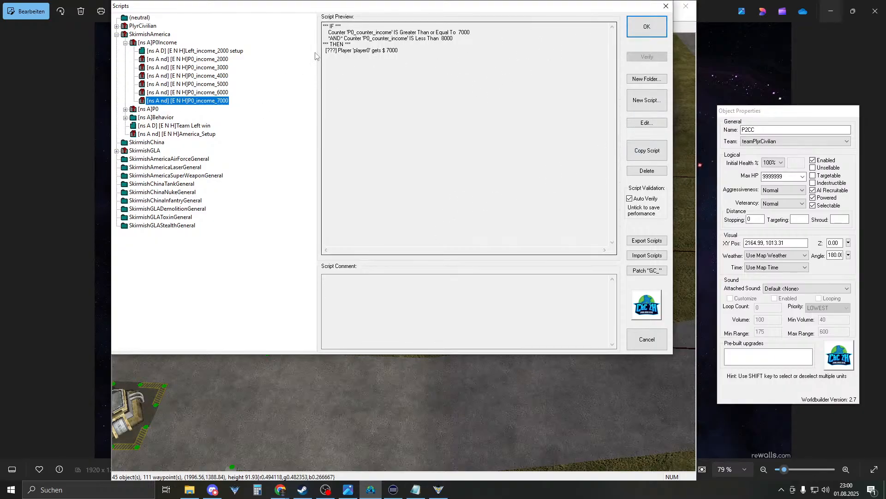
- Rotate the barracks near Player_5_Start to face straight on, at a 2.25 angle
{"action": "left_click", "coordinate": [646, 27]}
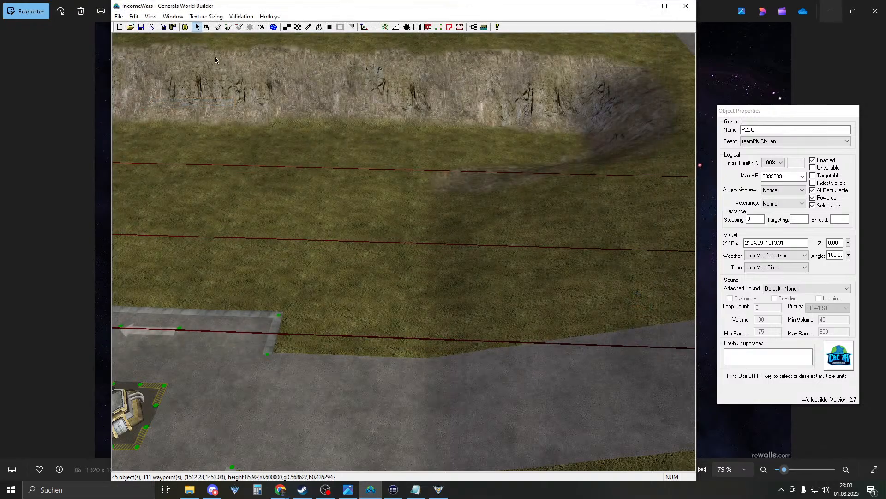
{"action": "left_click", "coordinate": [142, 28]}
{"action": "right_click_drag", "start_coordinate": [173, 174], "coordinate": [480, 254]}
{"action": "right_click_drag", "start_coordinate": [318, 203], "coordinate": [384, 186]}
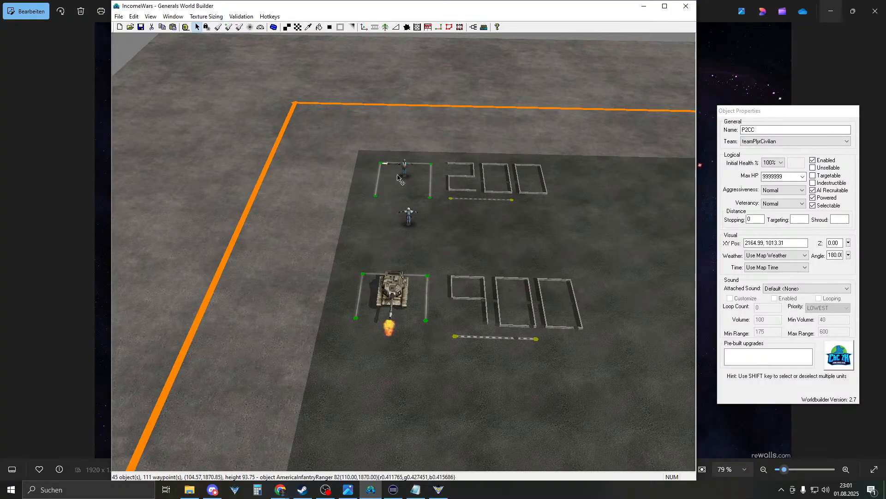
{"action": "right_click_drag", "start_coordinate": [415, 180], "coordinate": [371, 255]}
{"action": "left_click", "coordinate": [371, 255]}
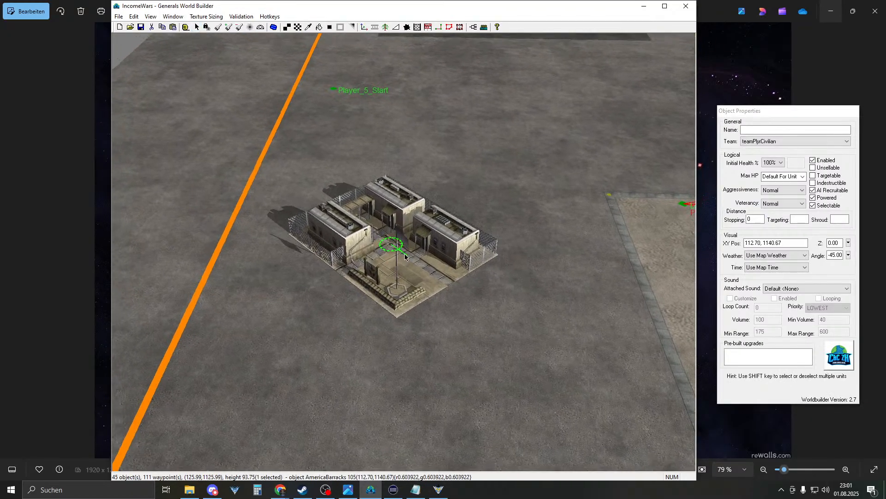
{"action": "mouse_move", "coordinate": [421, 253]}
{"action": "left_mouse_down"}
{"action": "mouse_move", "coordinate": [395, 251]}
{"action": "mouse_move", "coordinate": [517, 257]}
{"action": "mouse_move", "coordinate": [391, 244]}
{"action": "left_mouse_up"}
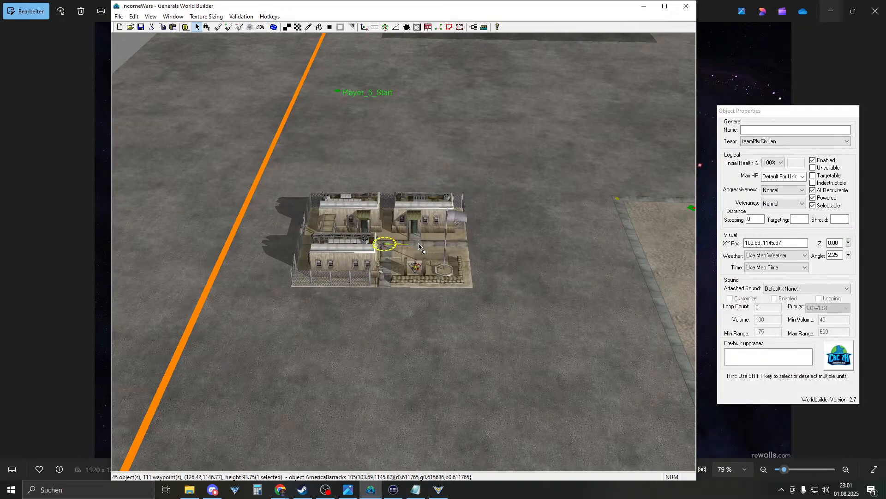
- Name the AmericaBarracks object p0_Barracks in Object Properties
{"action": "left_click", "coordinate": [764, 131]}
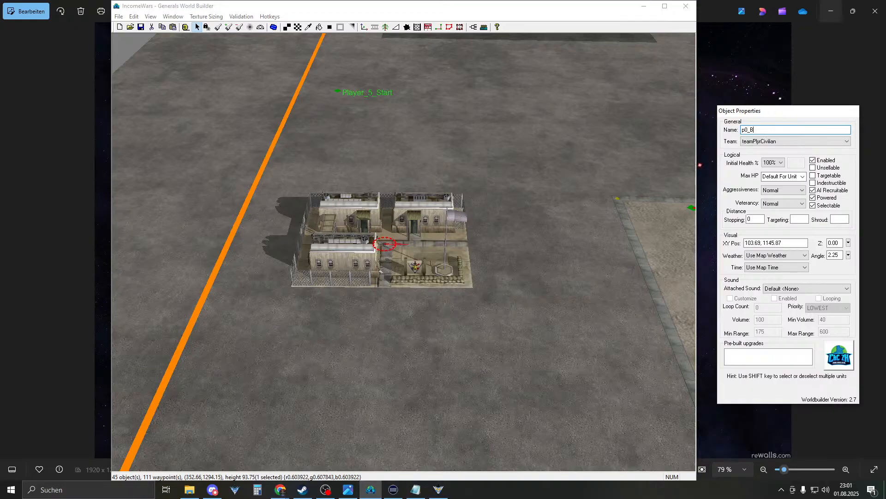
{"action": "type", "text": "rracks"}
{"action": "left_click", "coordinate": [492, 88]}
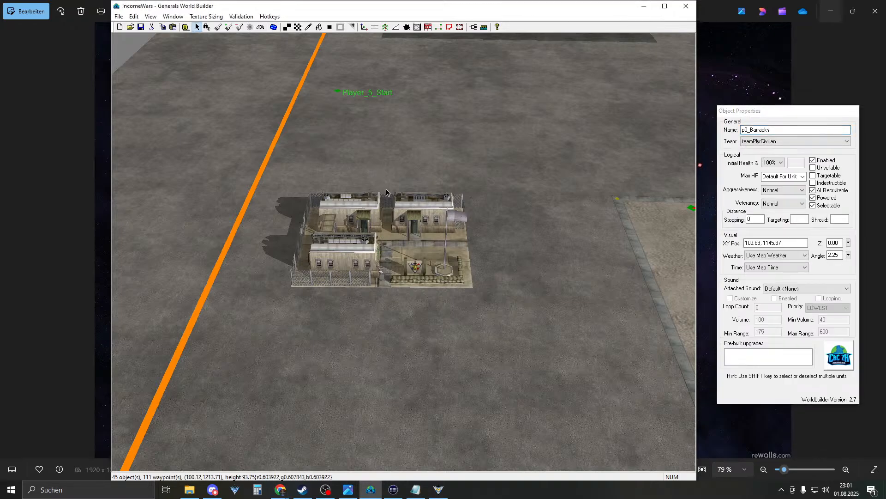
{"action": "right_click_drag", "start_coordinate": [408, 238], "coordinate": [387, 267]}
- Open the PlyrCivilian Setup script's true actions and duplicate the P1_bob transfer action
{"action": "left_click", "coordinate": [473, 28]}
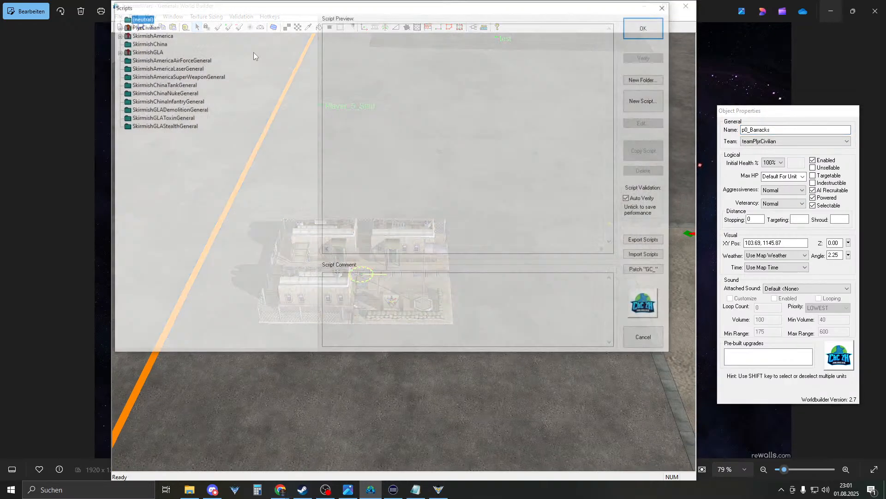
{"action": "left_click", "coordinate": [117, 26]}
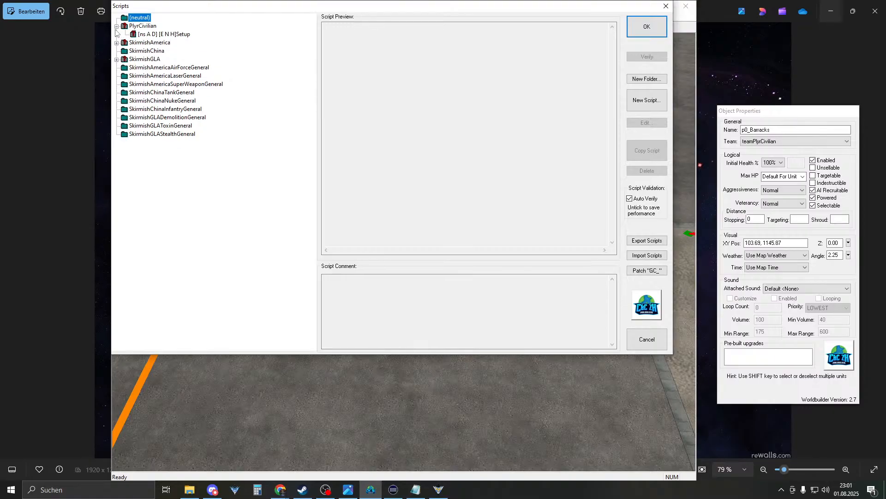
{"action": "double_click", "coordinate": [157, 35]}
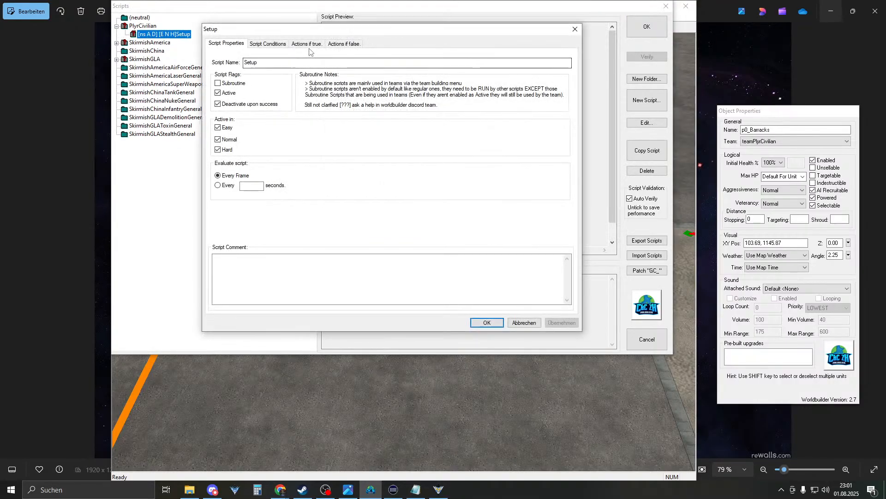
{"action": "left_click", "coordinate": [308, 46]}
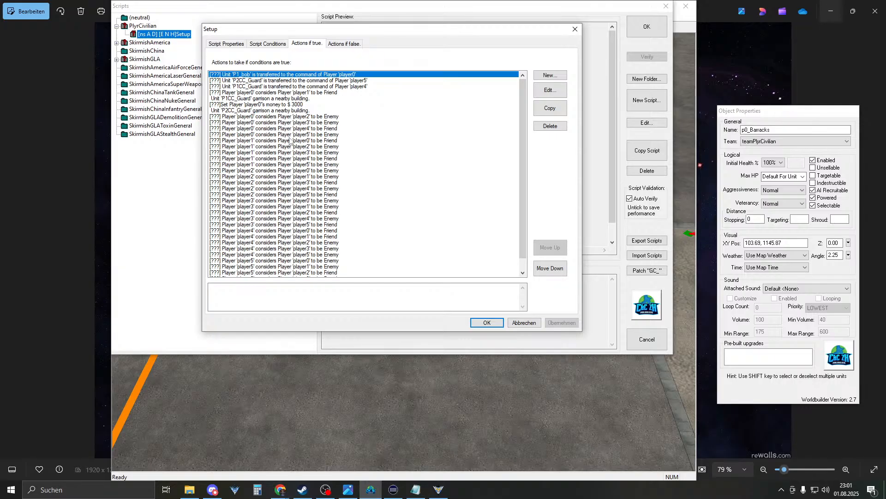
{"action": "left_click", "coordinate": [275, 87]}
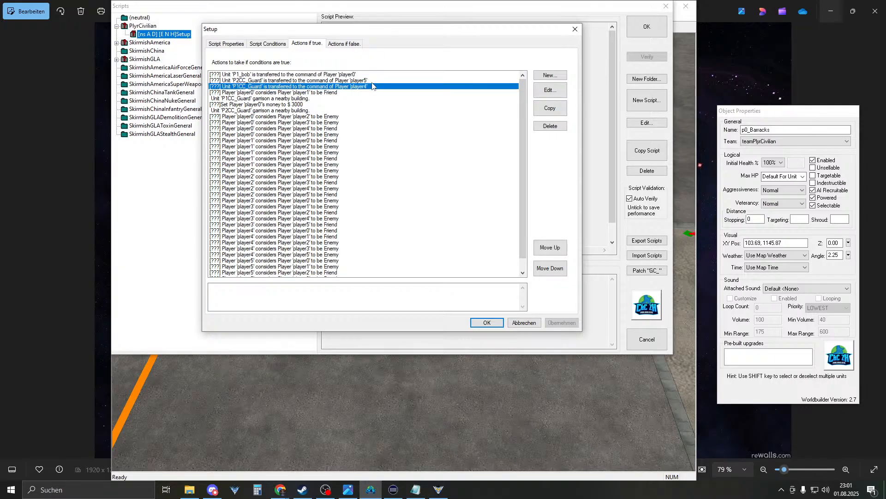
{"action": "left_click", "coordinate": [360, 75]}
{"action": "left_click", "coordinate": [550, 107]}
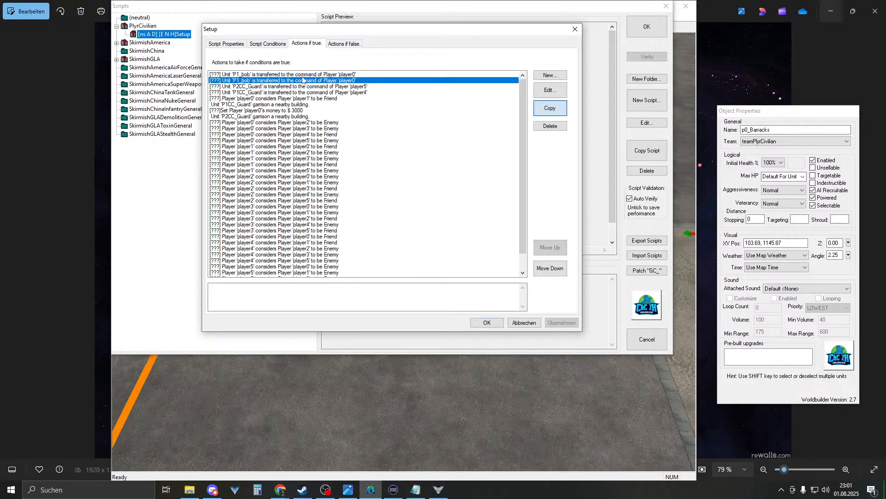
- Change the copied transfer's unit to p0_Barracks and confirm all dialogs back to the map
{"action": "double_click", "coordinate": [270, 82]}
{"action": "left_click", "coordinate": [257, 295]}
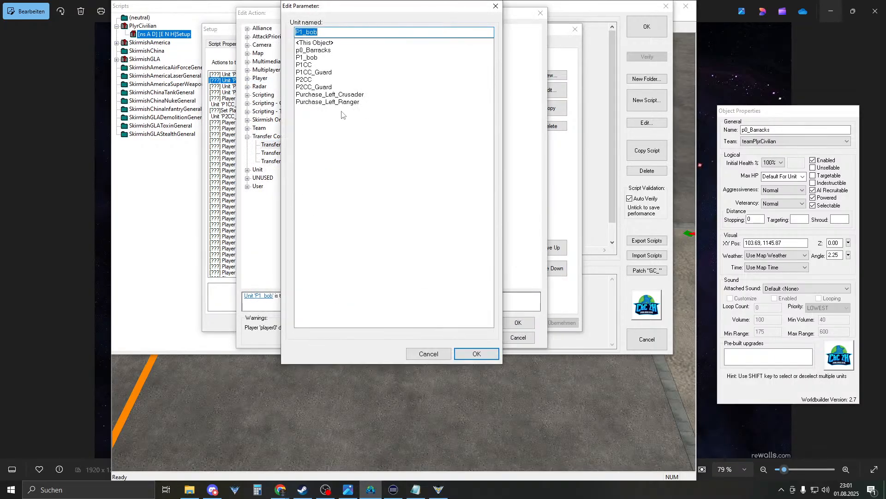
{"action": "left_click", "coordinate": [313, 49]}
{"action": "left_click", "coordinate": [477, 353]}
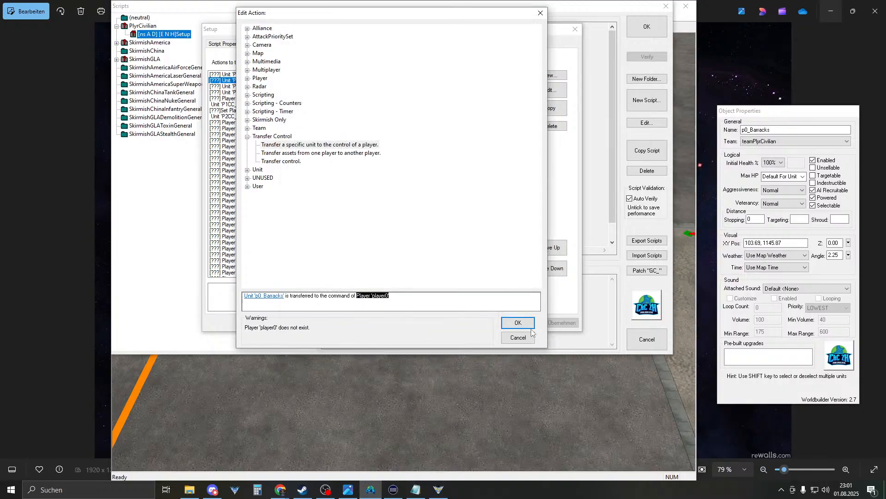
{"action": "left_click", "coordinate": [518, 323]}
{"action": "left_click", "coordinate": [482, 322]}
{"action": "left_click", "coordinate": [646, 27]}
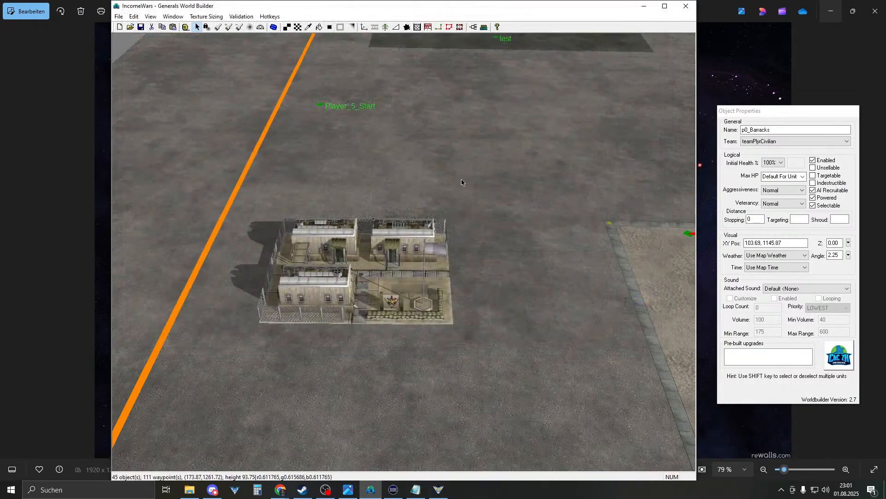
- Set the barracks' angle to 0
{"action": "left_click", "coordinate": [829, 255]}
{"action": "double_click", "coordinate": [830, 255]}
{"action": "type", "text": "0"}
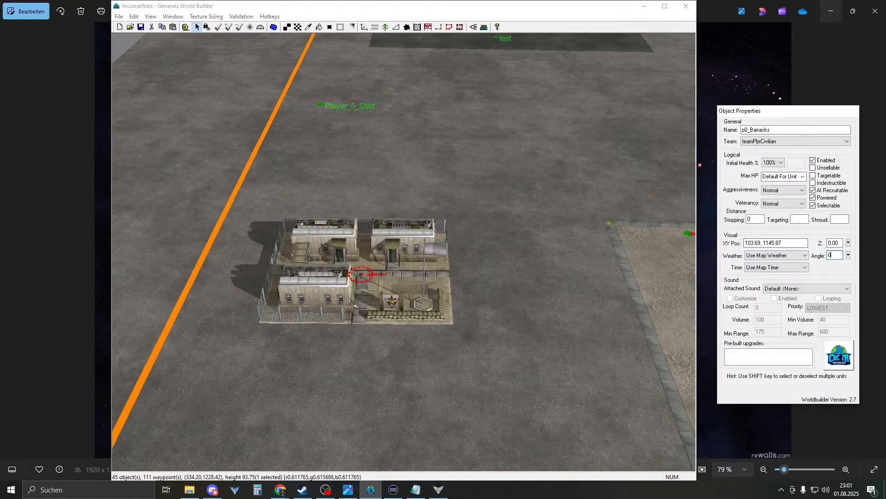
{"action": "left_click", "coordinate": [467, 306]}
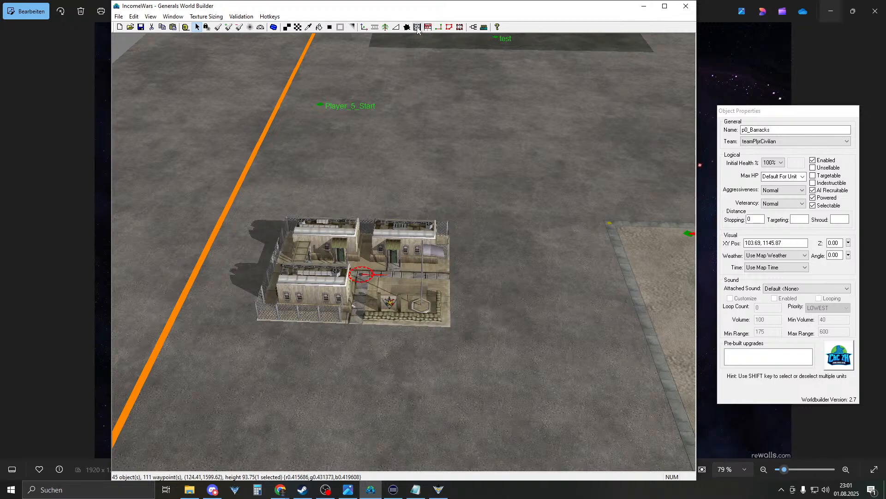
- Place a rotated AmericaPowerPlant near Player_5_Start
{"action": "left_click", "coordinate": [364, 28]}
{"action": "scroll", "coordinate": [601, 268], "scroll_direction": "up", "scroll_amount": 2}
{"action": "scroll", "coordinate": [736, 280], "scroll_direction": "up", "scroll_amount": 5}
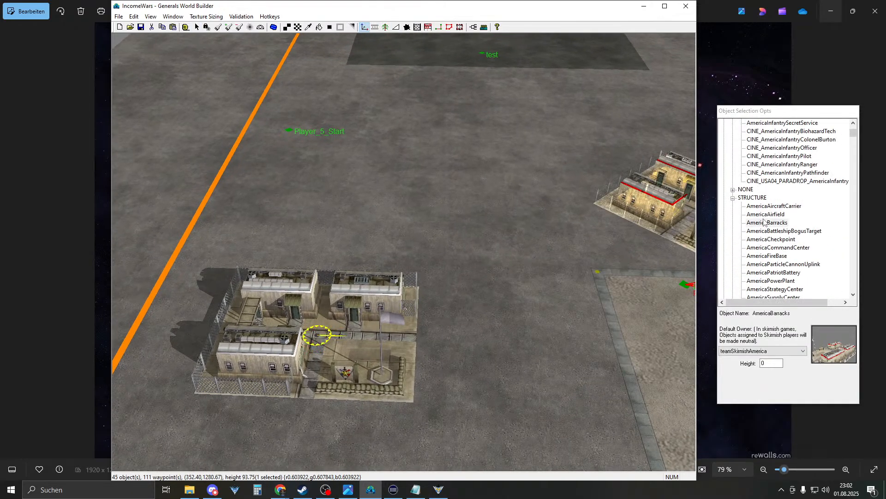
{"action": "left_click", "coordinate": [733, 131]}
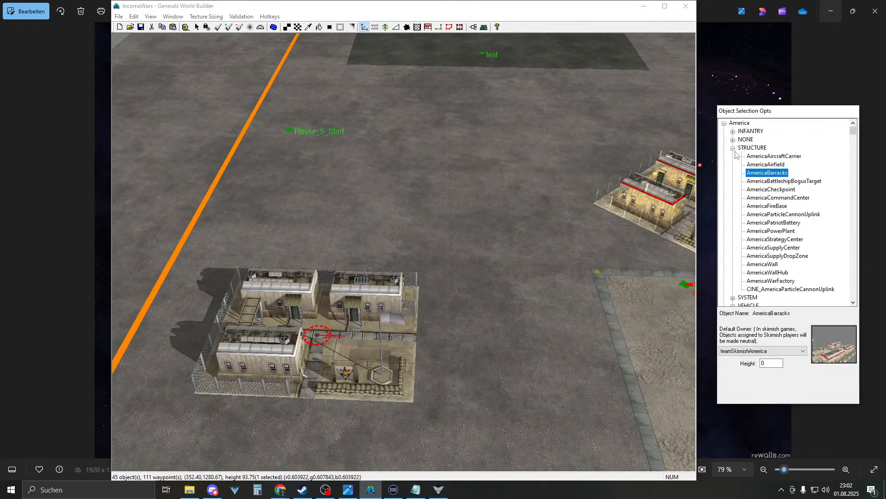
{"action": "left_click", "coordinate": [783, 165]}
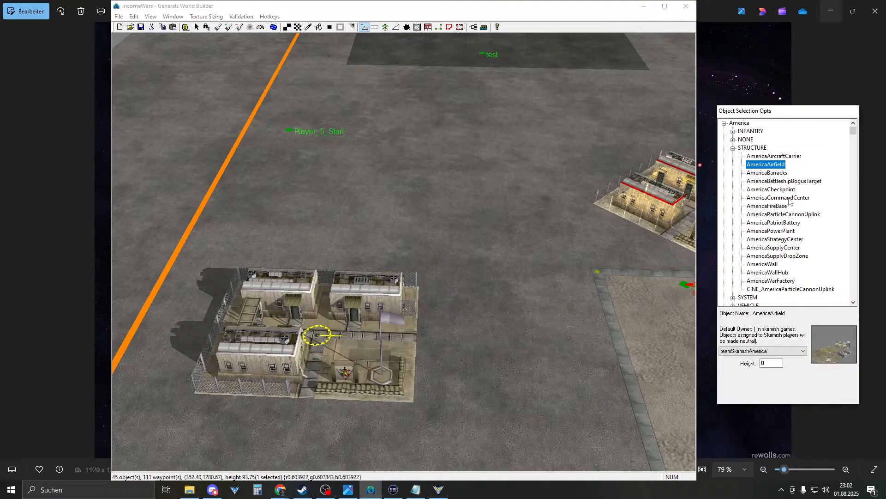
{"action": "left_click", "coordinate": [796, 224]}
{"action": "left_click", "coordinate": [794, 231]}
{"action": "left_click", "coordinate": [319, 254]}
{"action": "right_click_drag", "start_coordinate": [318, 254], "coordinate": [430, 291]}
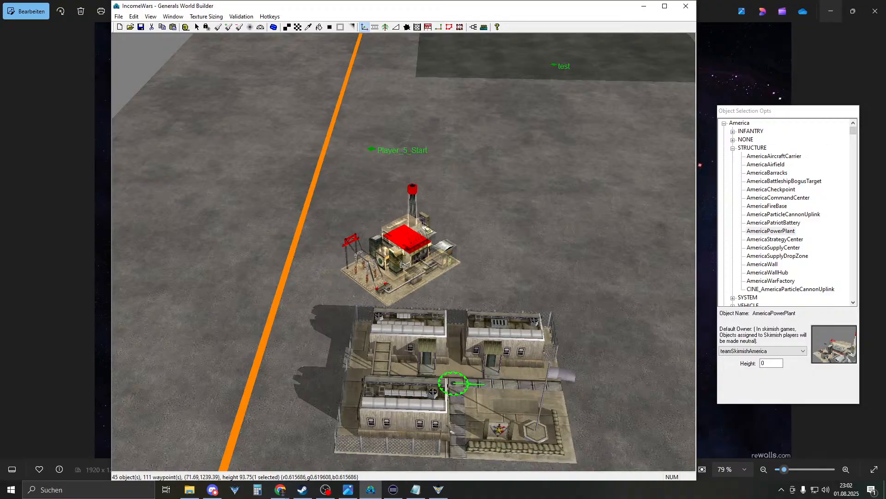
{"action": "right_click_drag", "start_coordinate": [406, 259], "coordinate": [254, 238]}
{"action": "right_click_drag", "start_coordinate": [507, 261], "coordinate": [360, 195]}
{"action": "right_click_drag", "start_coordinate": [309, 233], "coordinate": [356, 241]}
{"action": "left_click_drag", "start_coordinate": [301, 251], "coordinate": [287, 305]}
{"action": "right_click_drag", "start_coordinate": [340, 279], "coordinate": [378, 282]}
{"action": "right_click", "coordinate": [379, 281]}
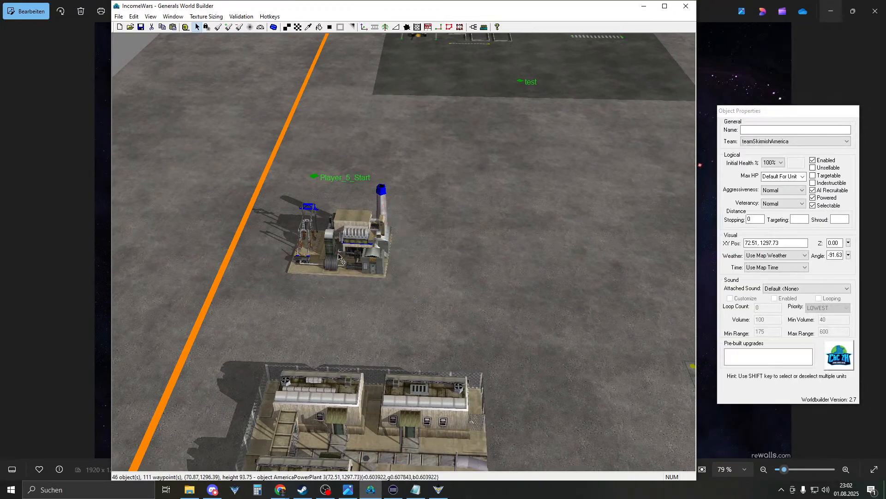
- Assign the power plant to teamPlyrCivilian, set its angle to -90, and nudge it right
{"action": "left_click", "coordinate": [802, 141]}
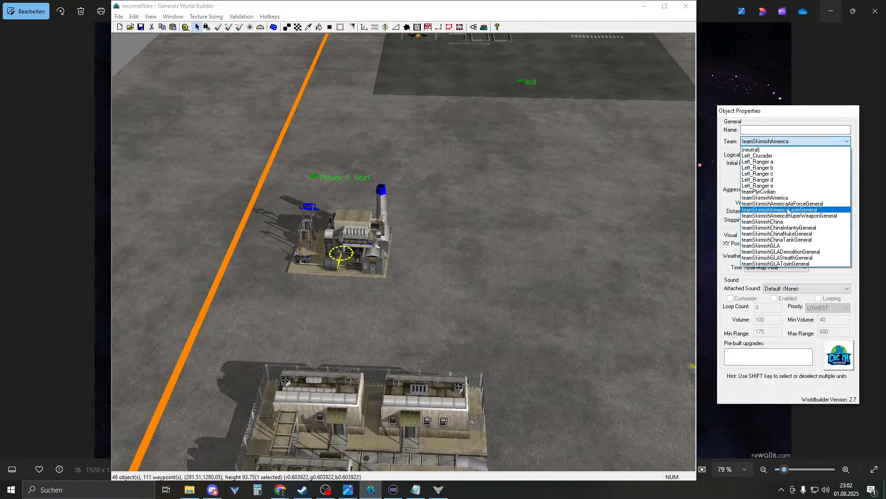
{"action": "left_click", "coordinate": [789, 191]}
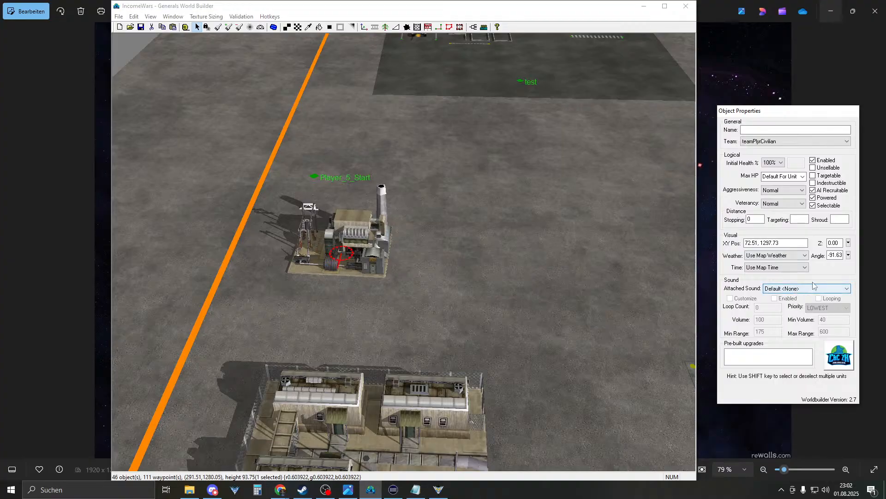
{"action": "left_click_drag", "start_coordinate": [829, 255], "coordinate": [837, 256]}
{"action": "type", "text": "90"}
{"action": "left_click", "coordinate": [478, 270]}
{"action": "left_click_drag", "start_coordinate": [361, 248], "coordinate": [367, 249]}
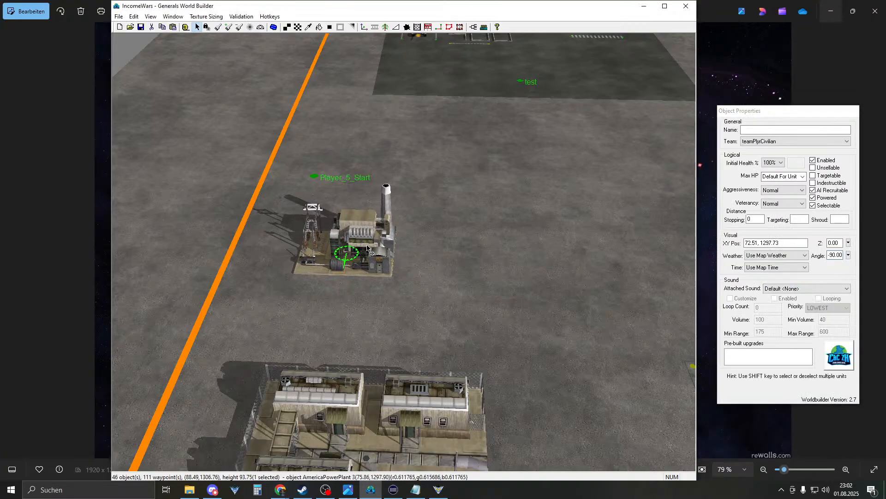
- Name the power plant p0_reactor, based on the barracks' p0_Barracks name
{"action": "right_click_drag", "start_coordinate": [367, 248], "coordinate": [376, 171]}
{"action": "right_click_drag", "start_coordinate": [583, 261], "coordinate": [520, 257]}
{"action": "left_click", "coordinate": [452, 266]}
{"action": "scroll", "coordinate": [452, 266], "scroll_direction": "down", "scroll_amount": 3}
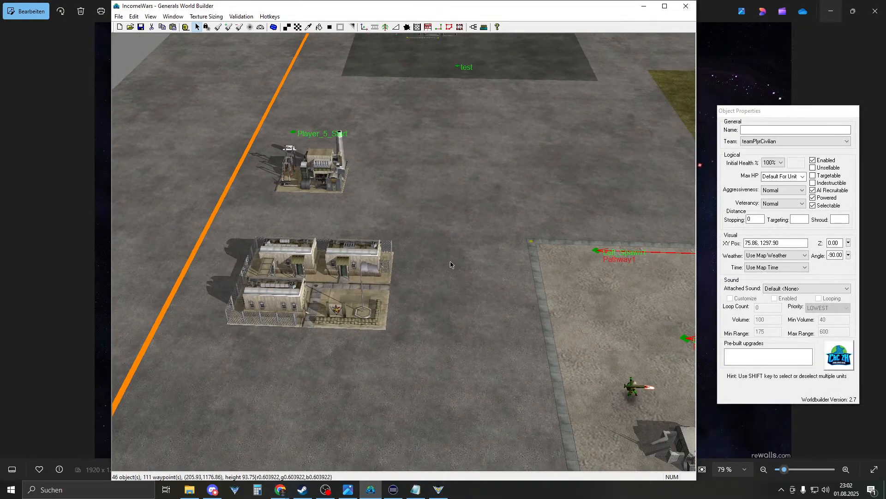
{"action": "scroll", "coordinate": [452, 266], "scroll_direction": "down", "scroll_amount": 1}
{"action": "right_click_drag", "start_coordinate": [453, 266], "coordinate": [472, 314]}
{"action": "left_click", "coordinate": [333, 208]}
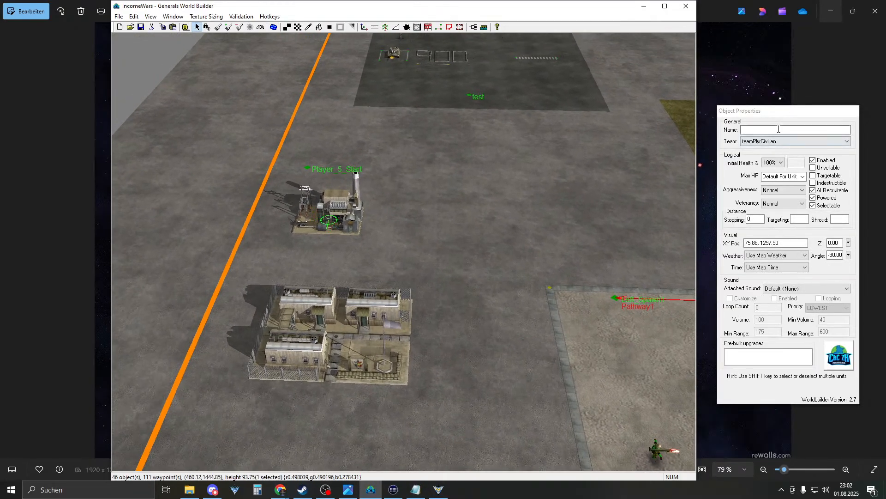
{"action": "left_click", "coordinate": [336, 336]}
{"action": "left_click", "coordinate": [329, 220]}
{"action": "left_click", "coordinate": [804, 130]}
{"action": "type", "text": "p0_Barracks"}
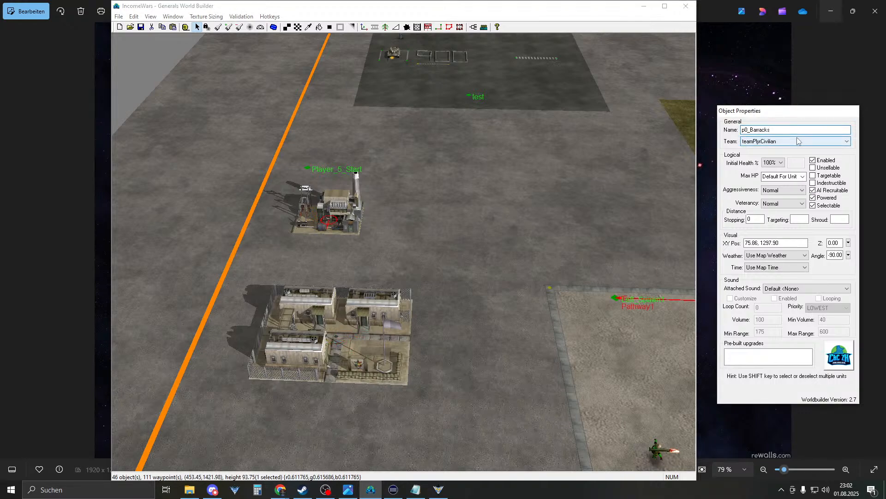
{"action": "key", "text": "BackSpace"}
{"action": "key", "text": "BackSpace"}
{"action": "key", "text": "BackSpace"}
{"action": "key", "text": "BackSpace"}
{"action": "key", "text": "BackSpace"}
{"action": "key", "text": "BackSpace"}
{"action": "key", "text": "BackSpace"}
{"action": "key", "text": "BackSpace"}
{"action": "type", "text": "reactor"}
- Open the PlyrCivilian Setup script's true actions in the scripts list
{"action": "left_click", "coordinate": [608, 184]}
{"action": "left_click", "coordinate": [473, 27]}
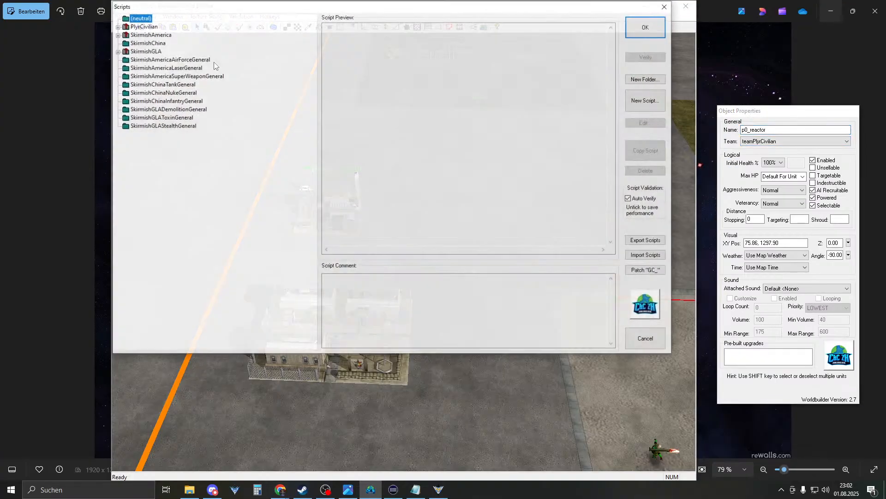
{"action": "left_click", "coordinate": [117, 34]}
{"action": "left_click", "coordinate": [148, 42]}
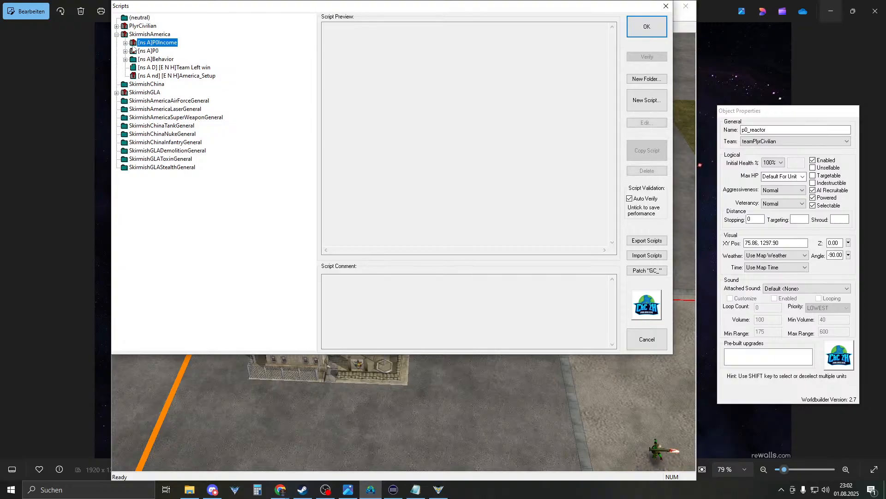
{"action": "left_click", "coordinate": [173, 76]}
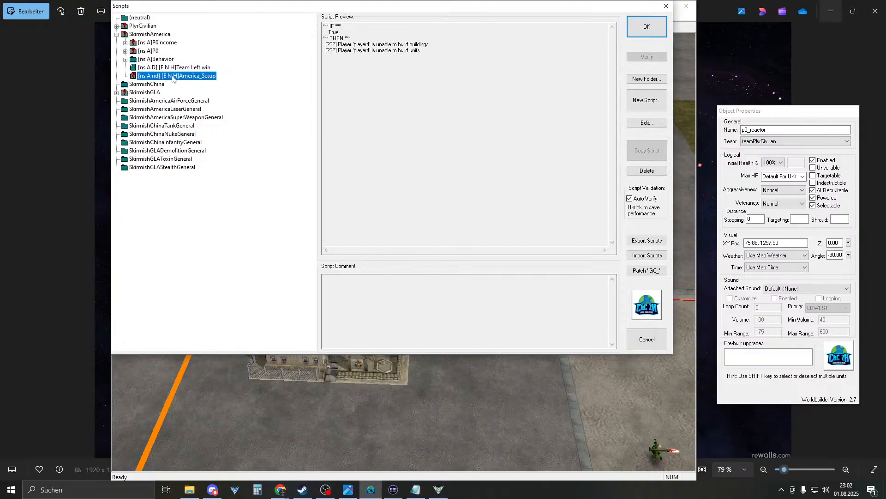
{"action": "left_click", "coordinate": [117, 26]}
{"action": "left_click", "coordinate": [117, 42]}
{"action": "double_click", "coordinate": [164, 34]}
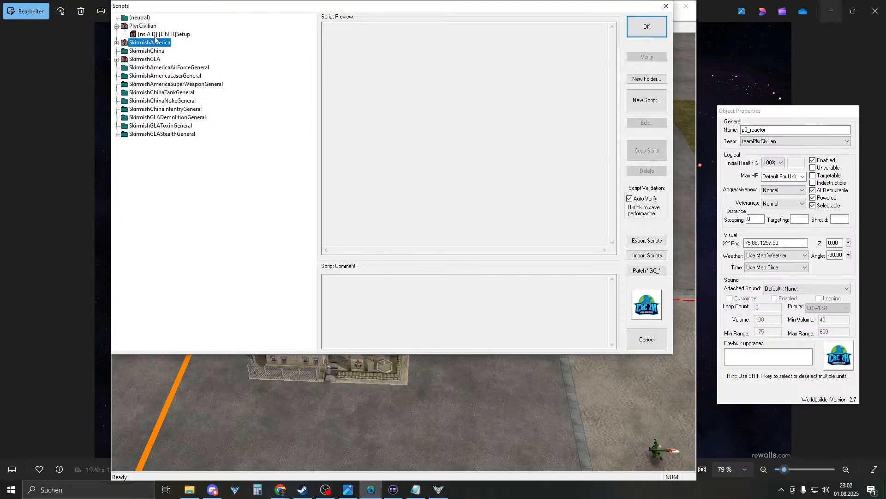
{"action": "left_click", "coordinate": [272, 44]}
{"action": "left_click", "coordinate": [305, 45]}
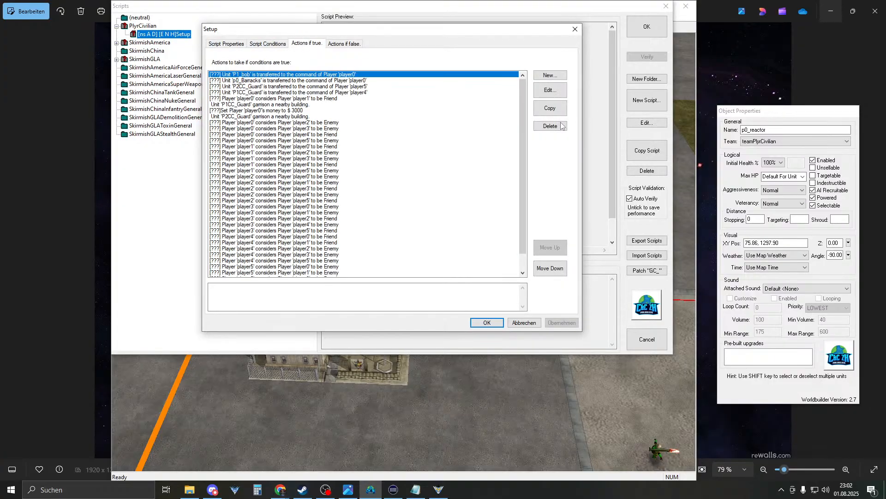
- Duplicate the p0_Barracks transfer, change its unit to p0_reactor, and confirm all dialogs
{"action": "left_click", "coordinate": [369, 87]}
{"action": "left_click", "coordinate": [457, 81]}
{"action": "left_click", "coordinate": [557, 109]}
{"action": "double_click", "coordinate": [262, 87]}
{"action": "left_click", "coordinate": [264, 296]}
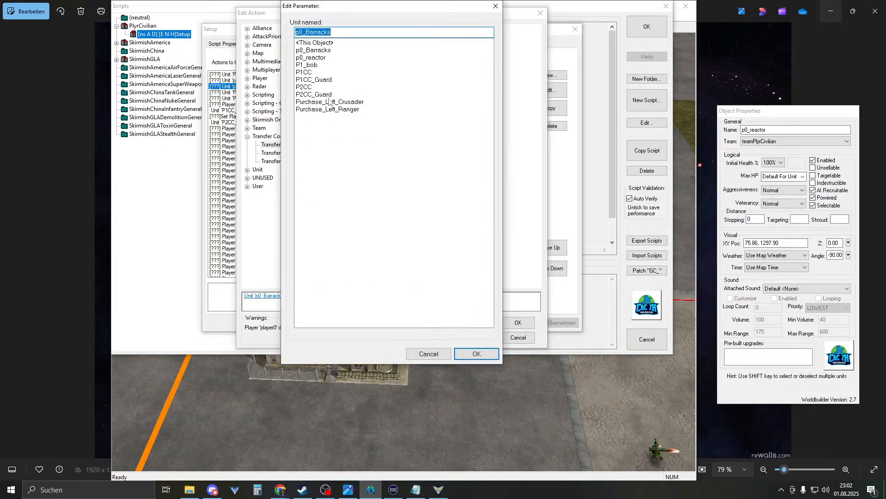
{"action": "left_click", "coordinate": [321, 59]}
{"action": "left_click", "coordinate": [483, 358]}
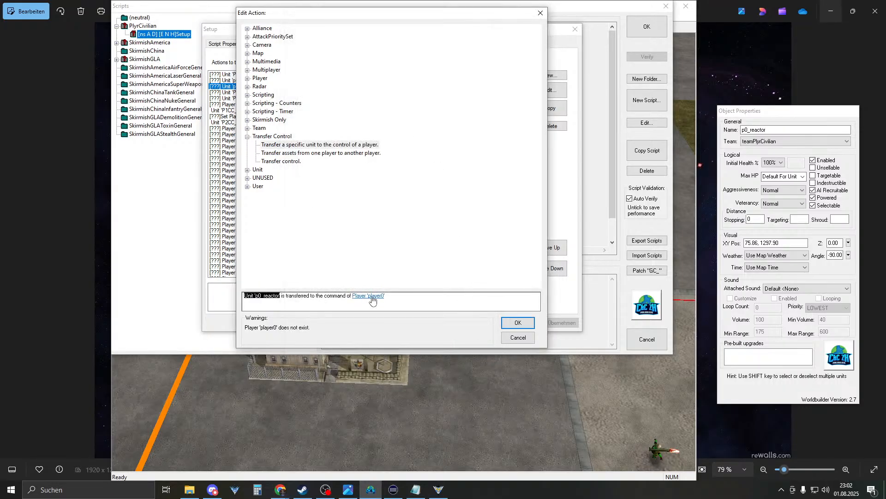
{"action": "left_click", "coordinate": [518, 323]}
{"action": "left_click", "coordinate": [484, 323]}
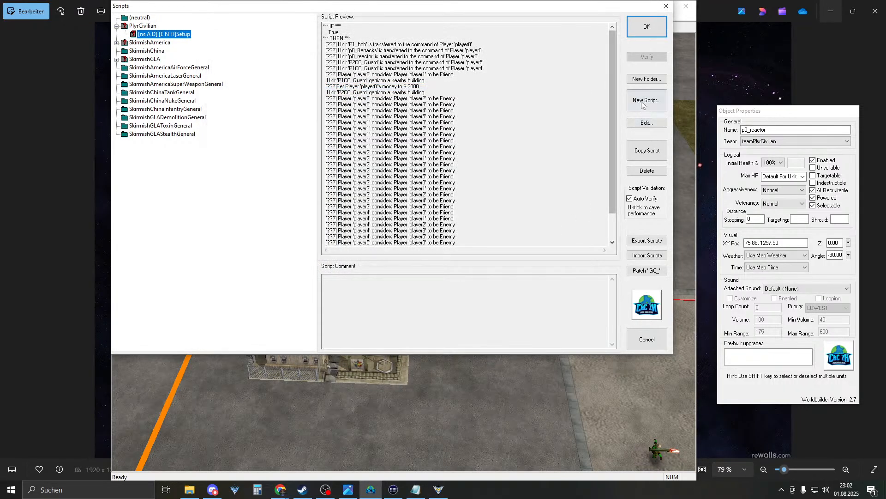
{"action": "left_click", "coordinate": [647, 26]}
- Open the scripts list, expand SkirmishAmerica, and browse its P0Income and other scripts
{"action": "right_click_drag", "start_coordinate": [317, 366], "coordinate": [348, 295]}
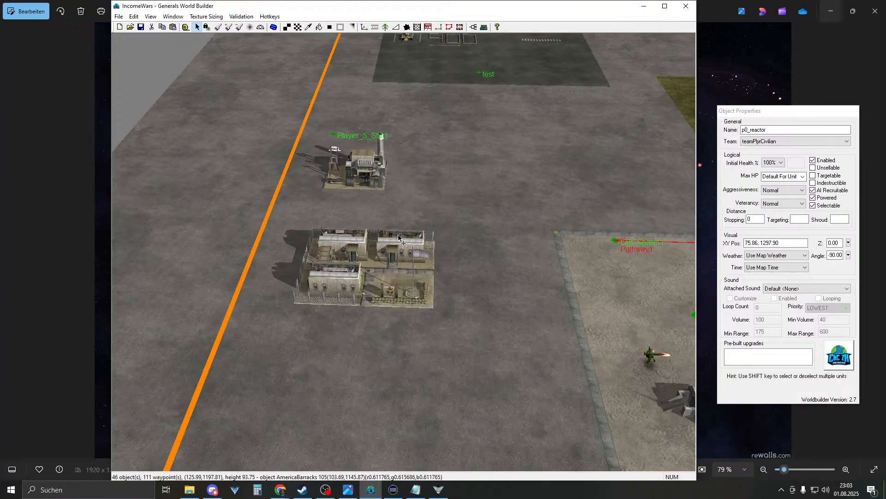
{"action": "left_click", "coordinate": [472, 28]}
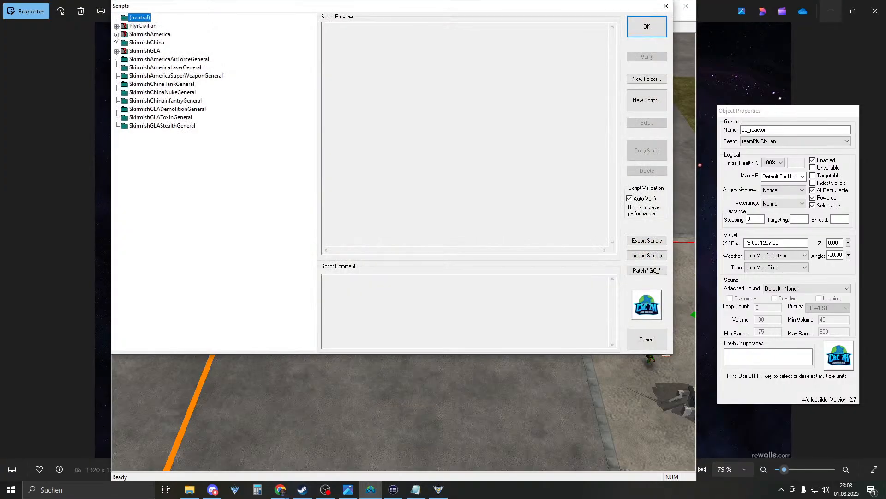
{"action": "left_click", "coordinate": [117, 35]}
{"action": "left_click", "coordinate": [161, 43]}
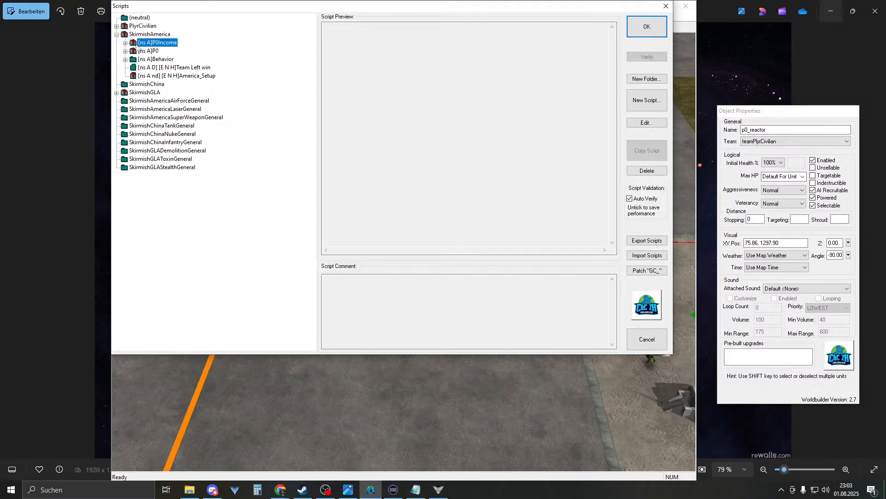
{"action": "left_click", "coordinate": [149, 51]}
{"action": "left_click", "coordinate": [154, 61]}
- Expand the P0 folder showing its Ranger and Crusader scripts, then rename it P0_purchase
{"action": "left_click", "coordinate": [176, 74]}
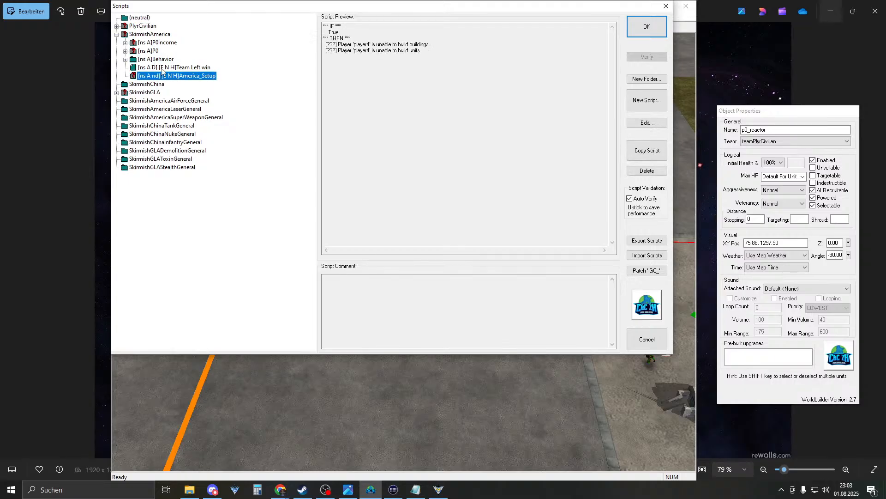
{"action": "left_click", "coordinate": [149, 51]}
{"action": "double_click", "coordinate": [133, 52]}
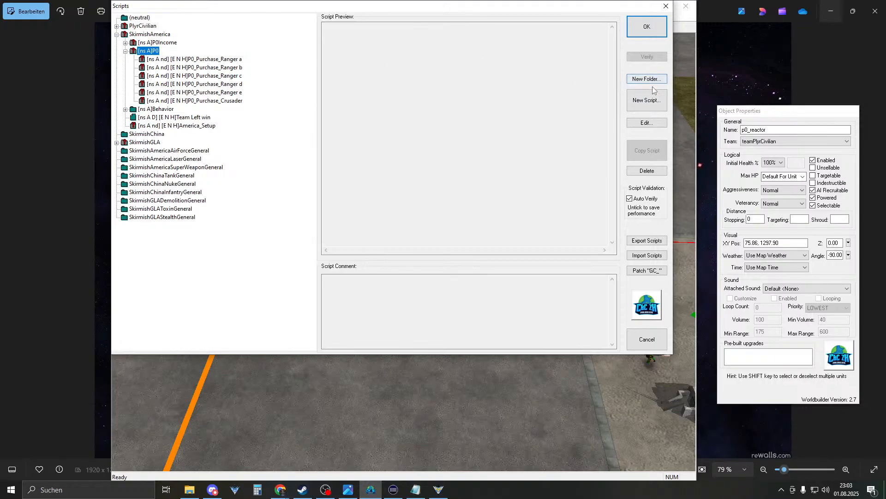
{"action": "double_click", "coordinate": [148, 51]}
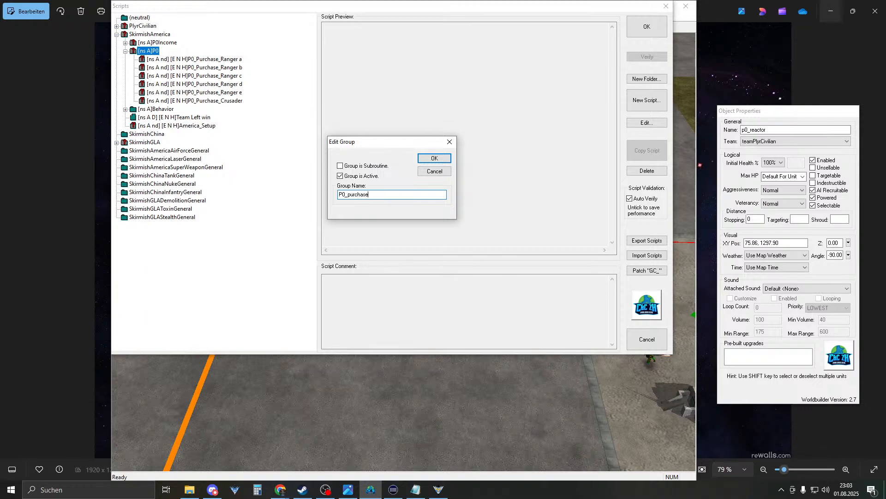
{"action": "key", "text": "Return"}
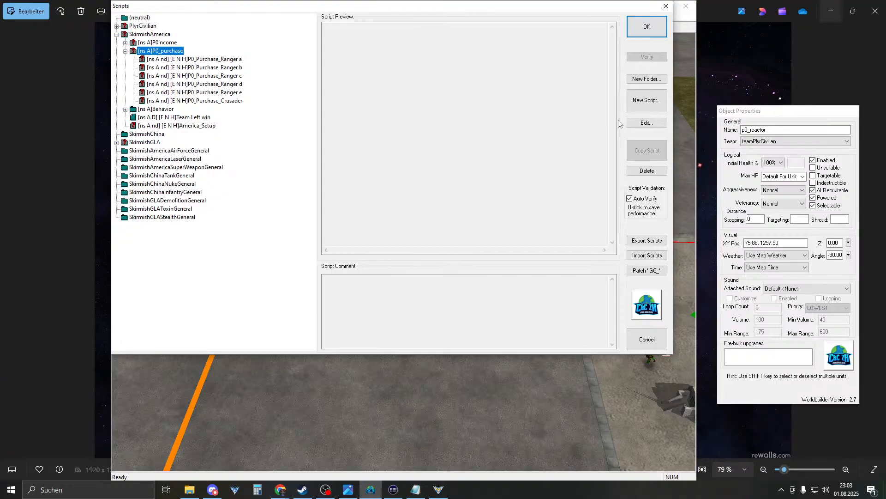
- Create a new script in P0_purchase and name it P0_Self_purchase_ranger
{"action": "left_click", "coordinate": [647, 100]}
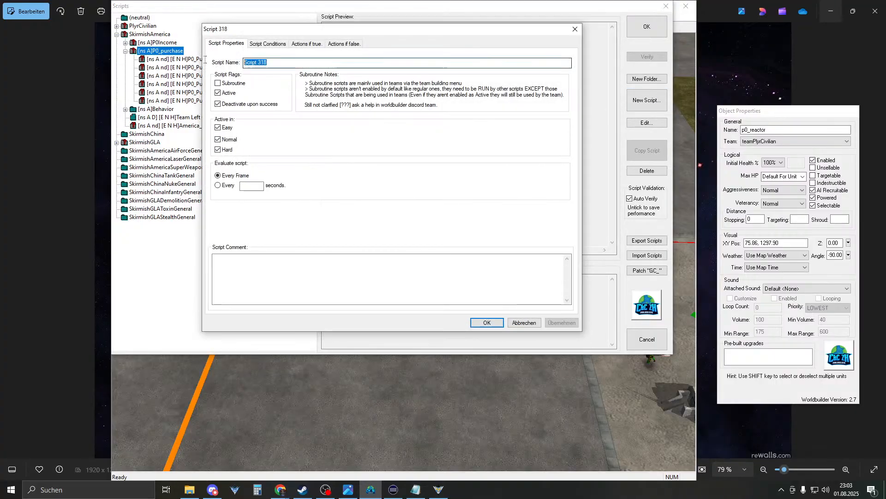
{"action": "type", "text": "p"}
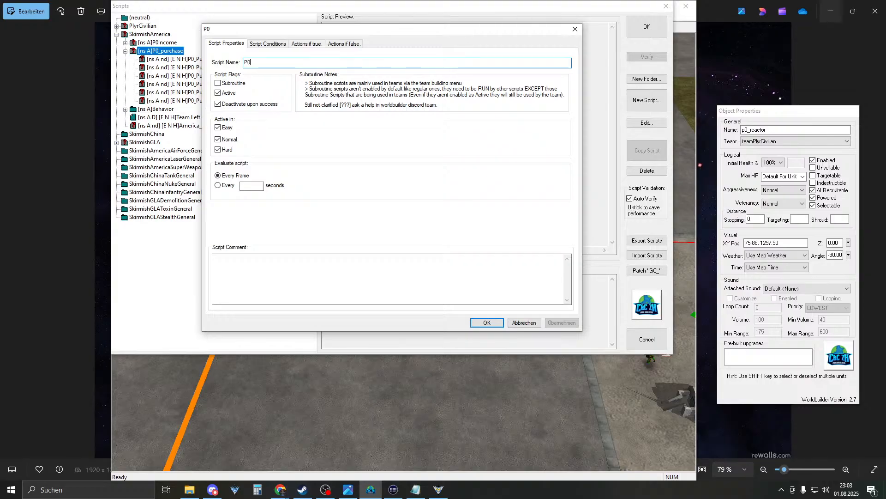
{"action": "type", "text": "0_Bu"}
{"action": "key", "text": "BackSpace"}
{"action": "key", "text": "BackSpace"}
{"action": "type", "text": "purchase_Ranger_"}
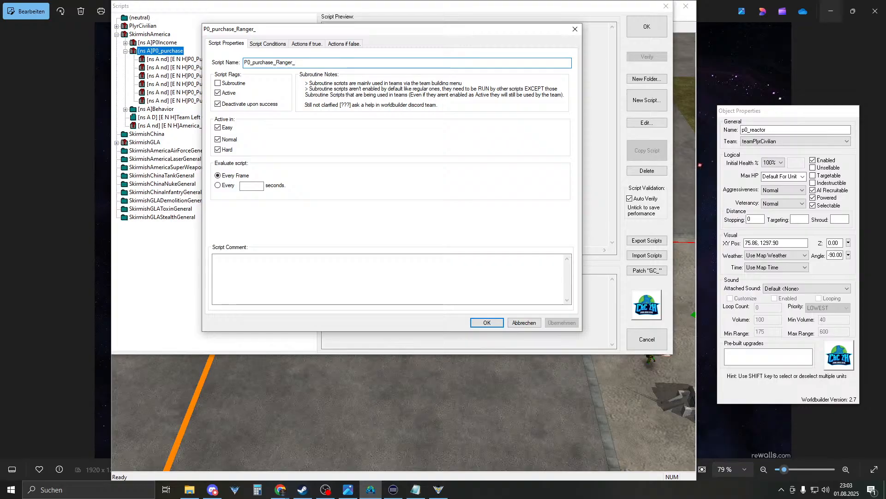
{"action": "key", "text": "BackSpace"}
{"action": "key", "text": "BackSpace"}
{"action": "key", "text": "BackSpace"}
{"action": "key", "text": "BackSpace"}
{"action": "key", "text": "BackSpace"}
{"action": "key", "text": "BackSpace"}
{"action": "key", "text": "BackSpace"}
{"action": "key", "text": "BackSpace"}
{"action": "key", "text": "BackSpace"}
{"action": "key", "text": "BackSpace"}
{"action": "key", "text": "BackSpace"}
{"action": "key", "text": "BackSpace"}
{"action": "key", "text": "BackSpace"}
{"action": "key", "text": "BackSpace"}
{"action": "type", "text": "Self"}
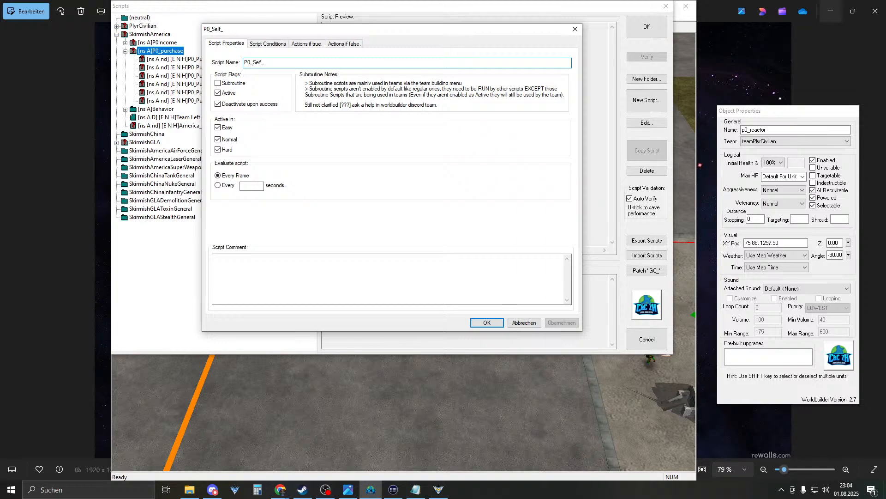
{"action": "type", "text": "_purchase_ranger"}
- Replace the True condition with Player > Owns > Player has built an object type
{"action": "left_click", "coordinate": [266, 46]}
{"action": "double_click", "coordinate": [239, 82]}
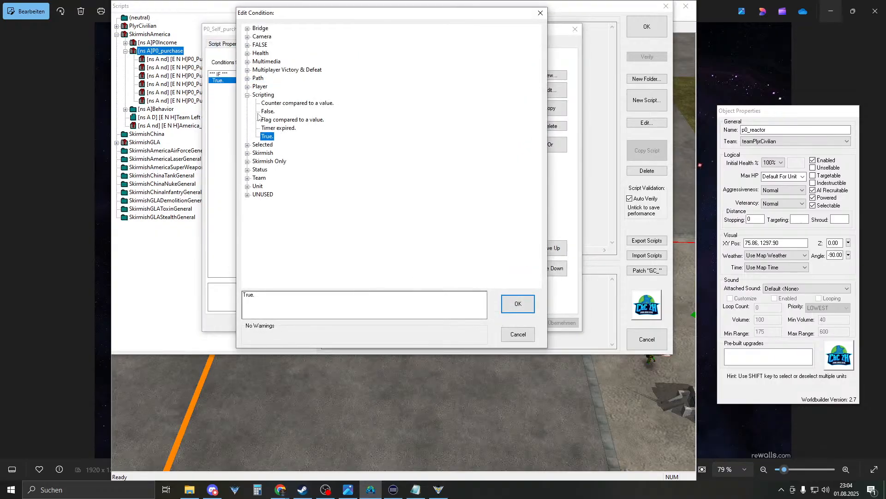
{"action": "left_click", "coordinate": [247, 95]}
{"action": "left_click", "coordinate": [247, 86]}
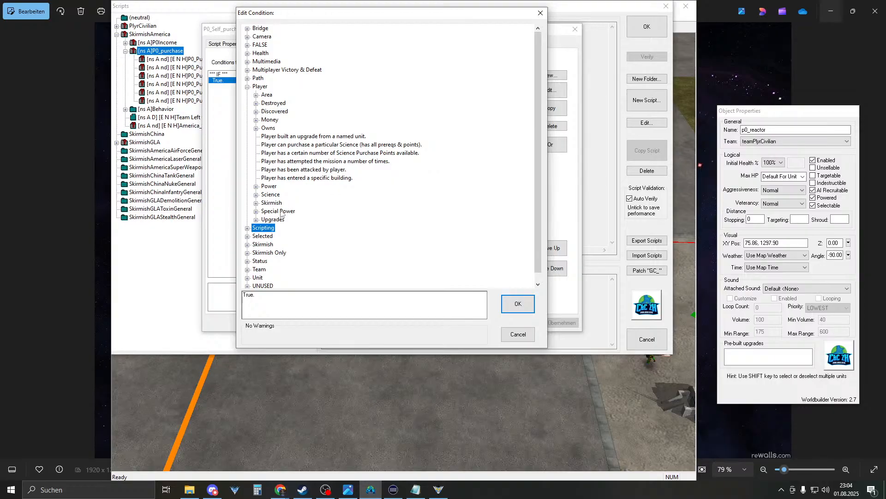
{"action": "left_click", "coordinate": [313, 170]}
{"action": "left_click", "coordinate": [315, 163]}
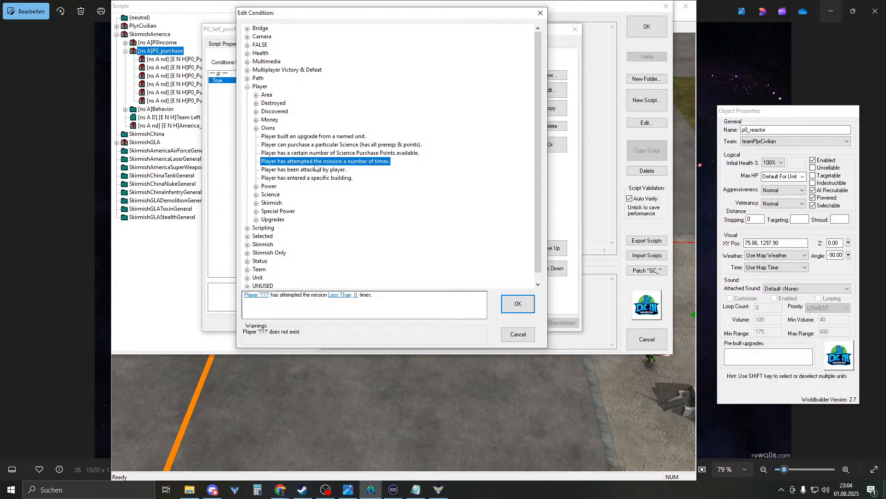
{"action": "left_click", "coordinate": [310, 154]}
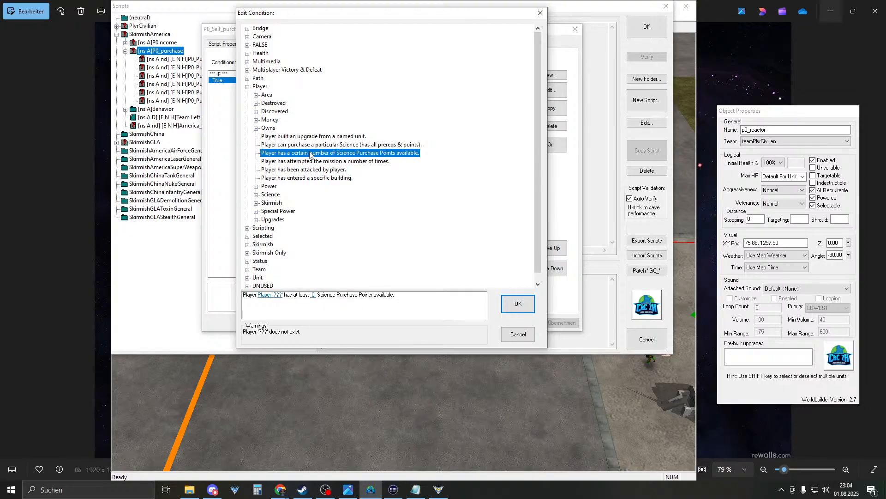
{"action": "left_click", "coordinate": [312, 146]}
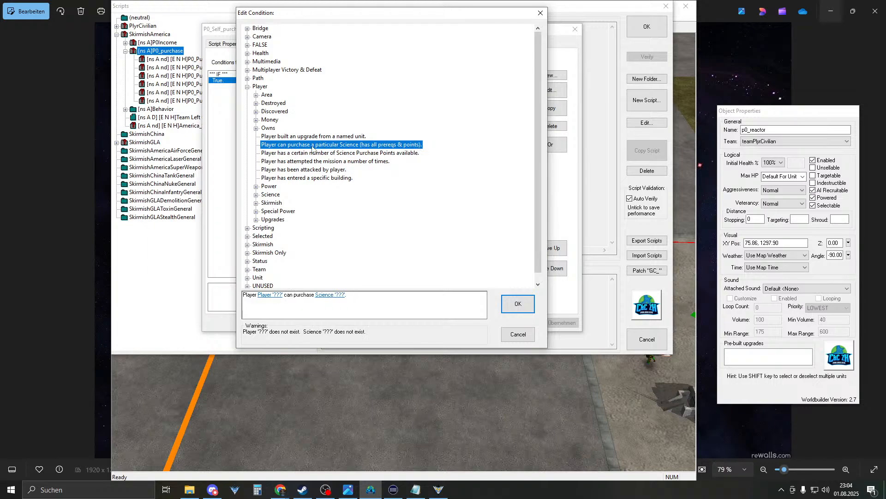
{"action": "left_click", "coordinate": [316, 139]}
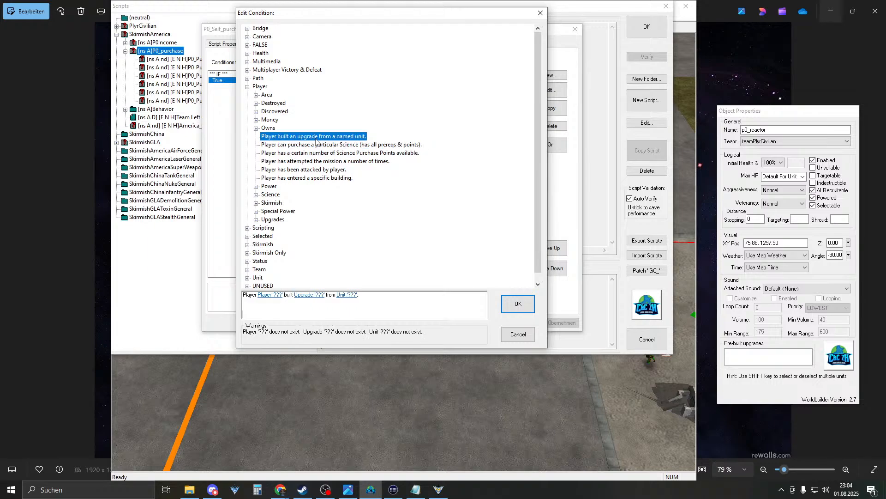
{"action": "left_click", "coordinate": [256, 129]}
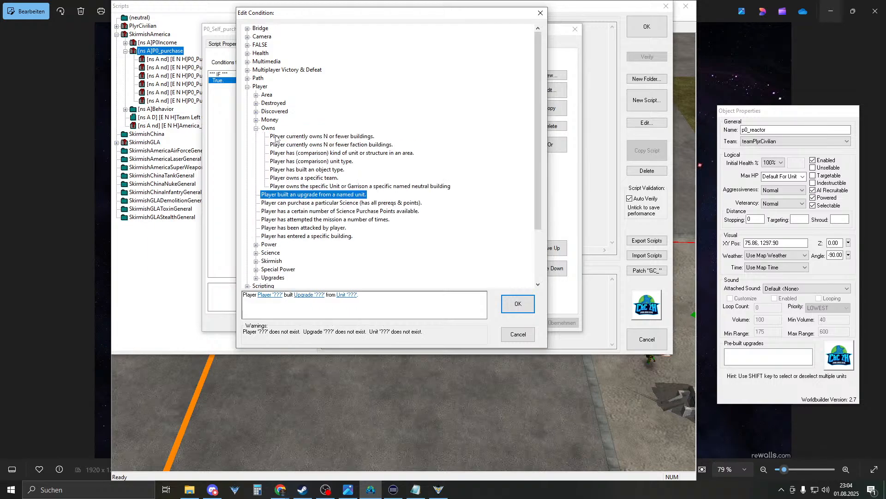
{"action": "left_click", "coordinate": [276, 137]}
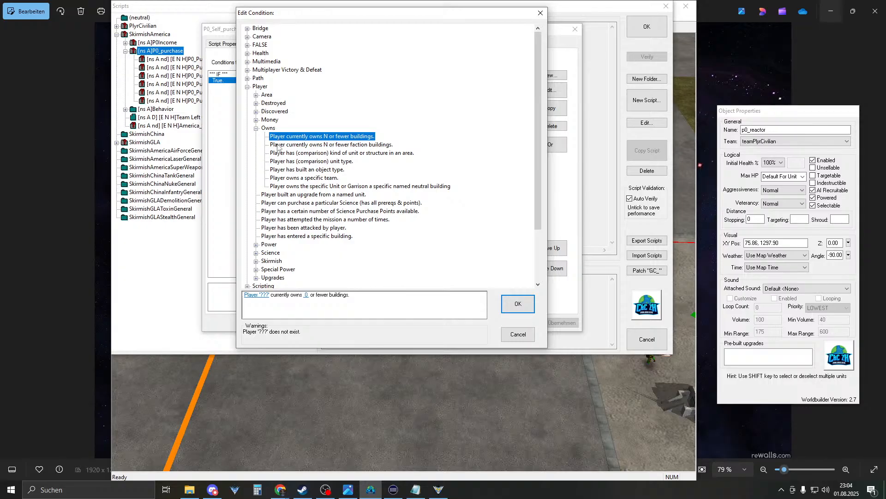
{"action": "left_click", "coordinate": [281, 153]}
{"action": "left_click", "coordinate": [290, 173]}
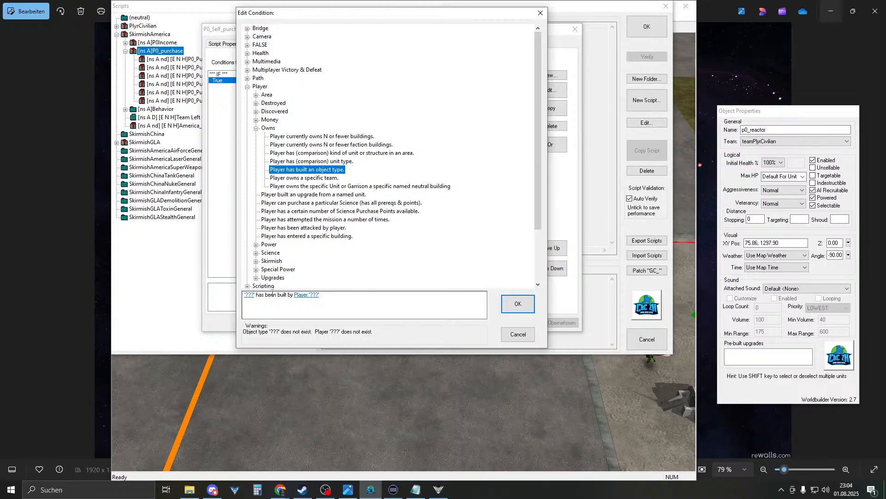
- Set the condition's object to AmericaInfantryRanger and its player to player0
{"action": "left_click", "coordinate": [247, 296]}
{"action": "left_click", "coordinate": [305, 50]}
{"action": "left_click", "coordinate": [315, 58]}
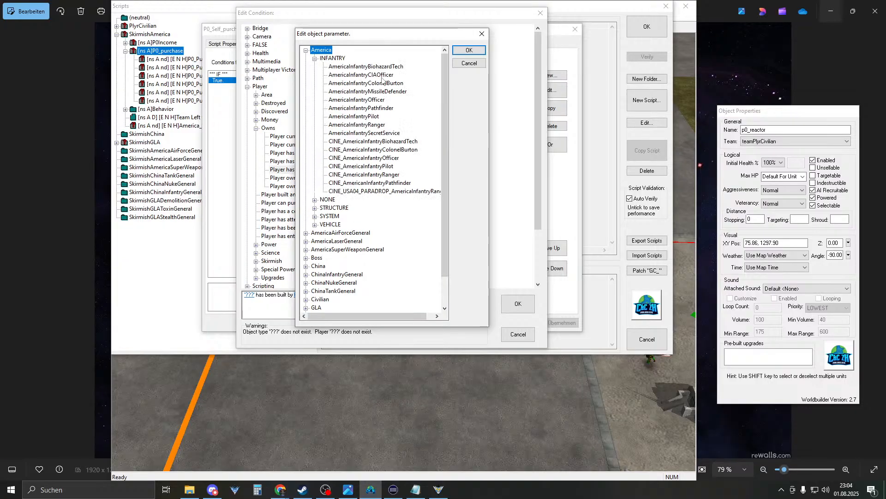
{"action": "left_click", "coordinate": [384, 125]}
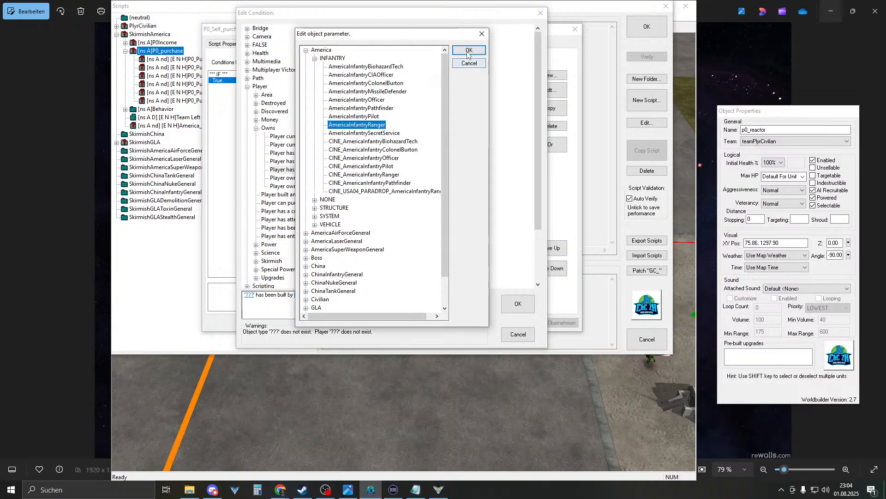
{"action": "left_click", "coordinate": [469, 50]}
{"action": "left_click", "coordinate": [350, 295]}
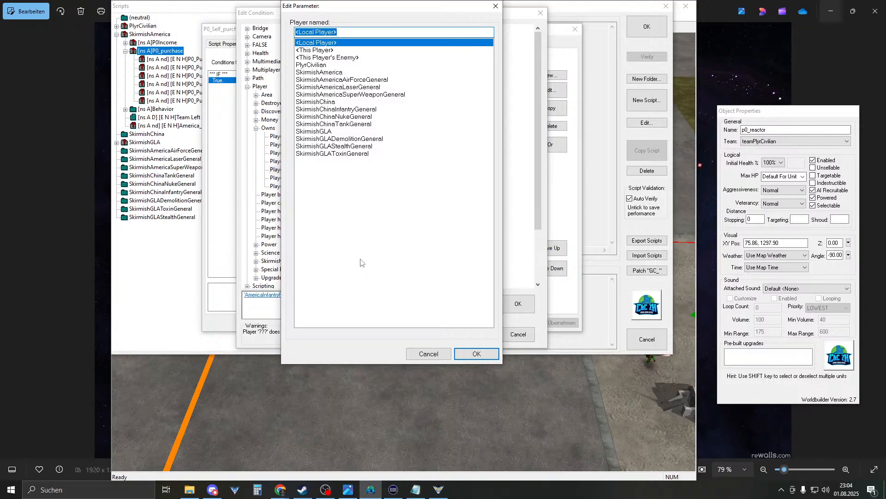
{"action": "type", "text": "player0"}
{"action": "key", "text": "Return"}
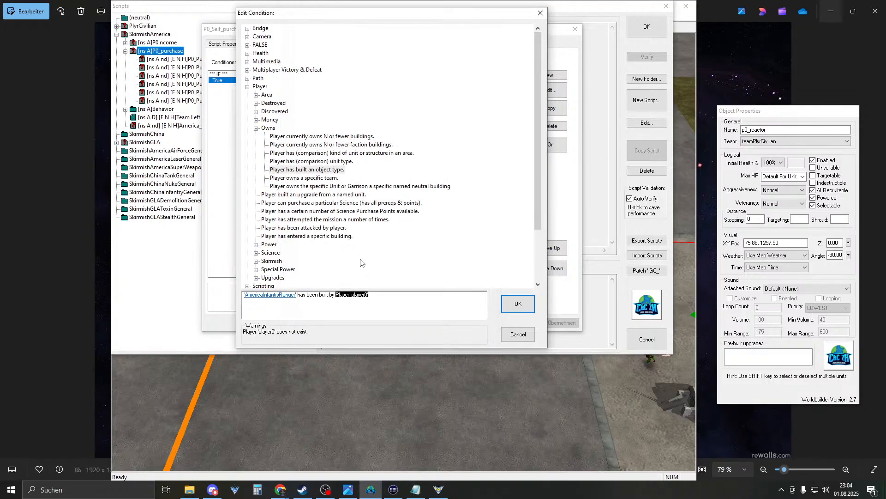
{"action": "key", "text": "Return"}
- Replace the Null operation action with a give-or-take-money action for player0
{"action": "left_click", "coordinate": [297, 44]}
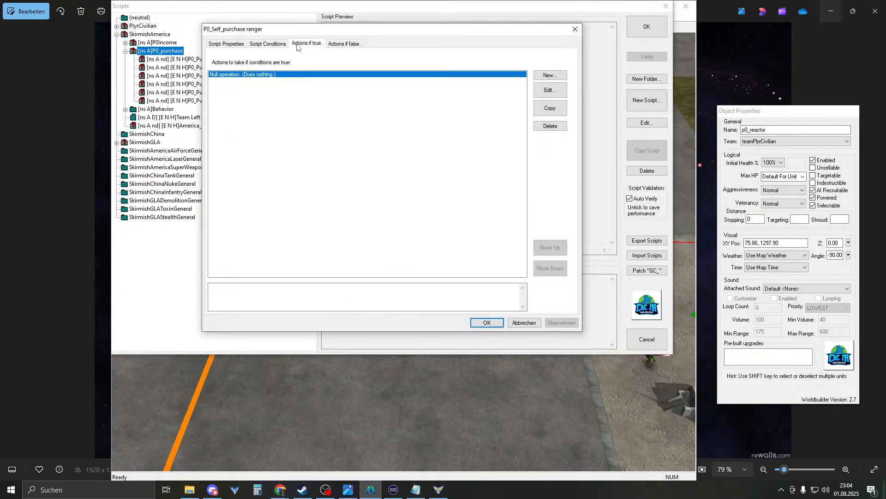
{"action": "double_click", "coordinate": [258, 75]}
{"action": "left_click", "coordinate": [256, 95]}
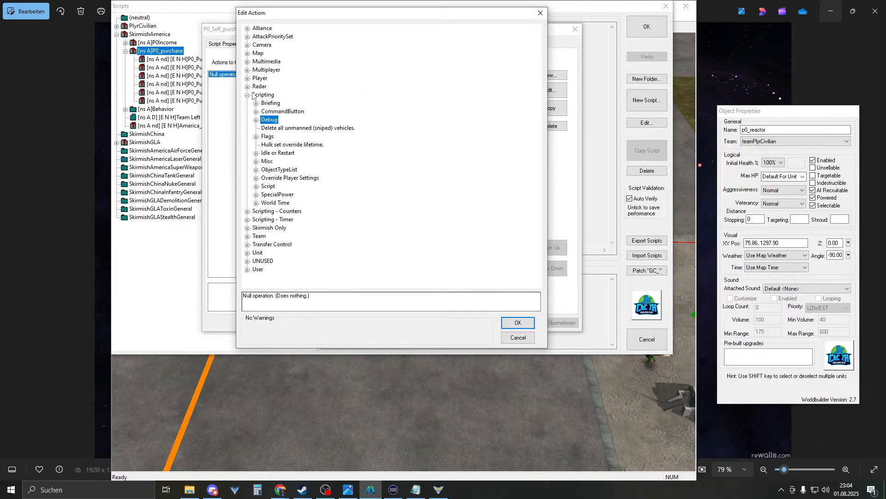
{"action": "left_click", "coordinate": [247, 95]}
{"action": "left_click", "coordinate": [247, 78]}
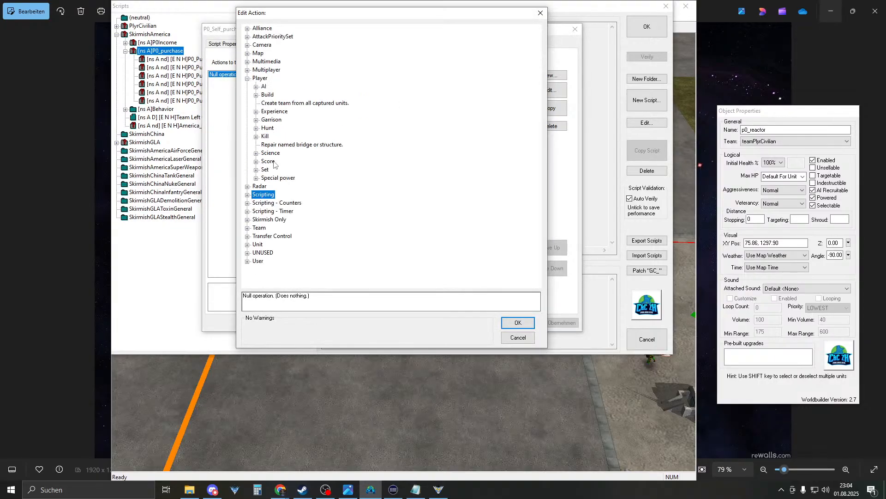
{"action": "left_click", "coordinate": [257, 169]}
{"action": "left_click", "coordinate": [295, 195]}
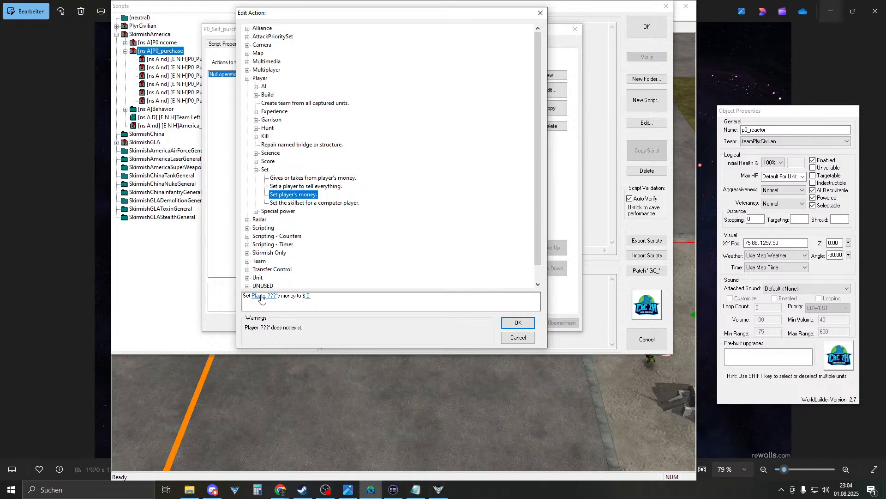
{"action": "left_click", "coordinate": [262, 296]}
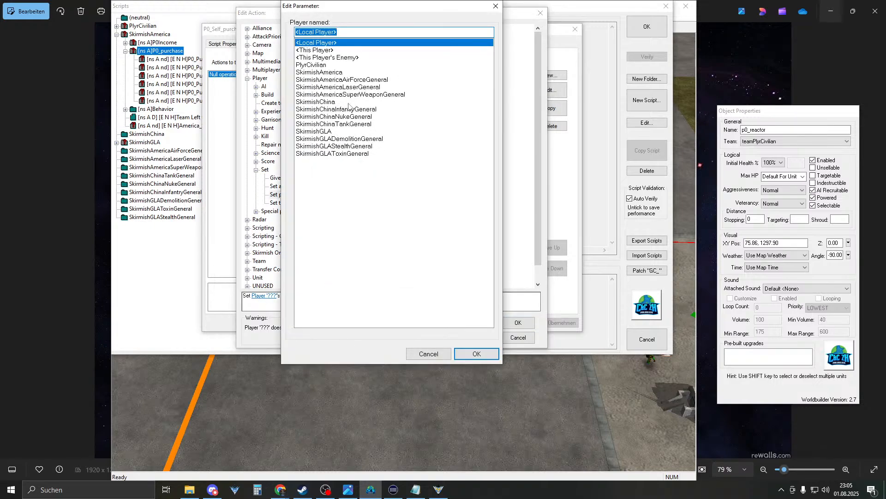
{"action": "type", "text": "player0"}
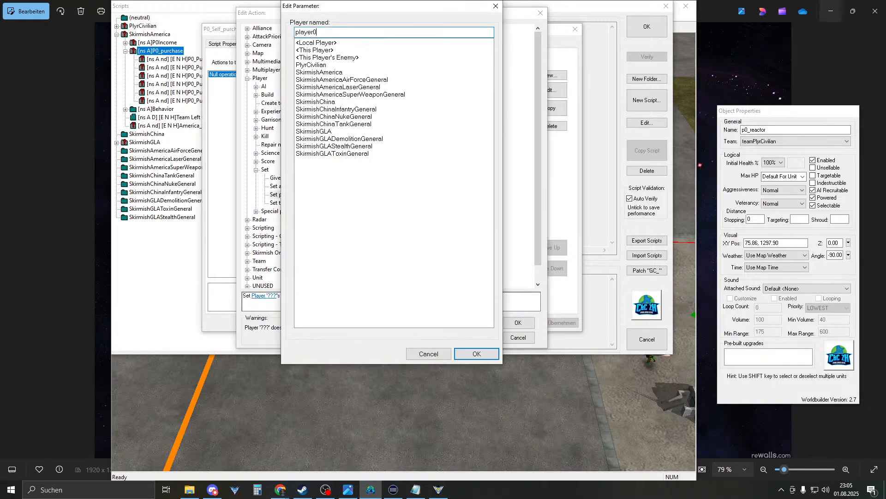
{"action": "key", "text": "Return"}
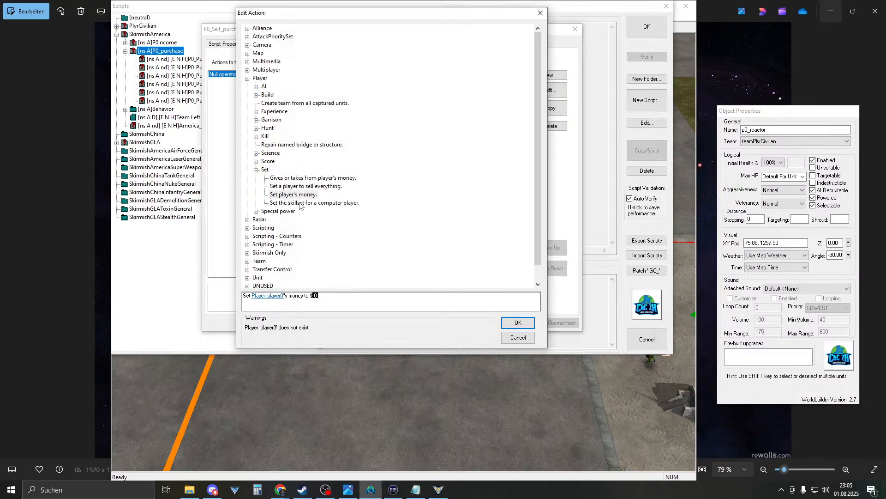
{"action": "left_click", "coordinate": [317, 179]}
{"action": "left_click", "coordinate": [253, 296]}
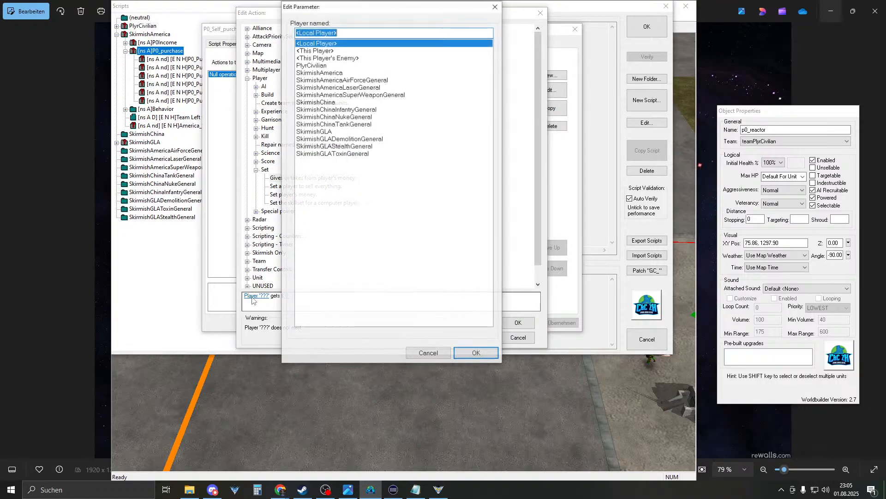
{"action": "type", "text": "player0"}
{"action": "key", "text": "Return"}
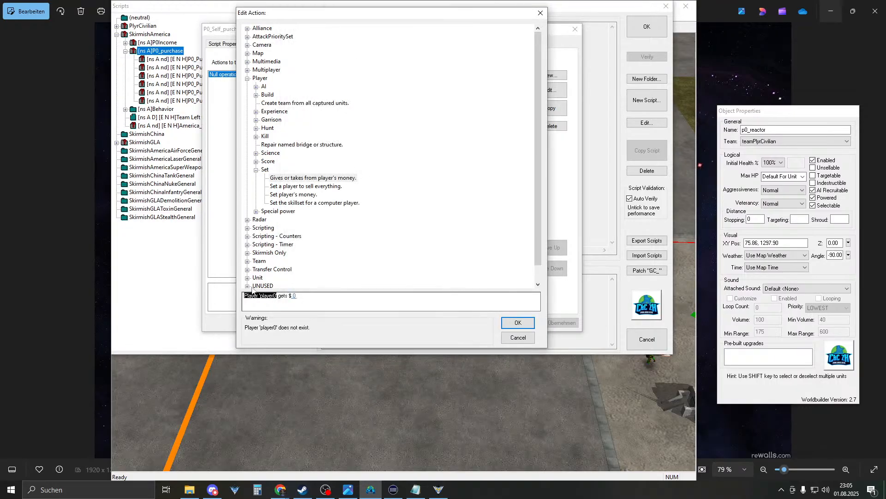
- Set the money amount to -575, checking it with the calculator
{"action": "left_click", "coordinate": [294, 297]}
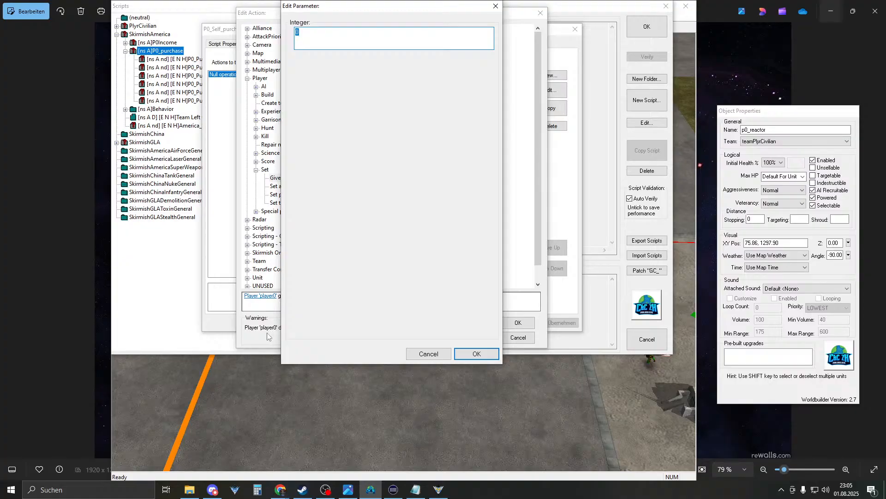
{"action": "type", "text": "-575"}
{"action": "left_click", "coordinate": [11, 489]}
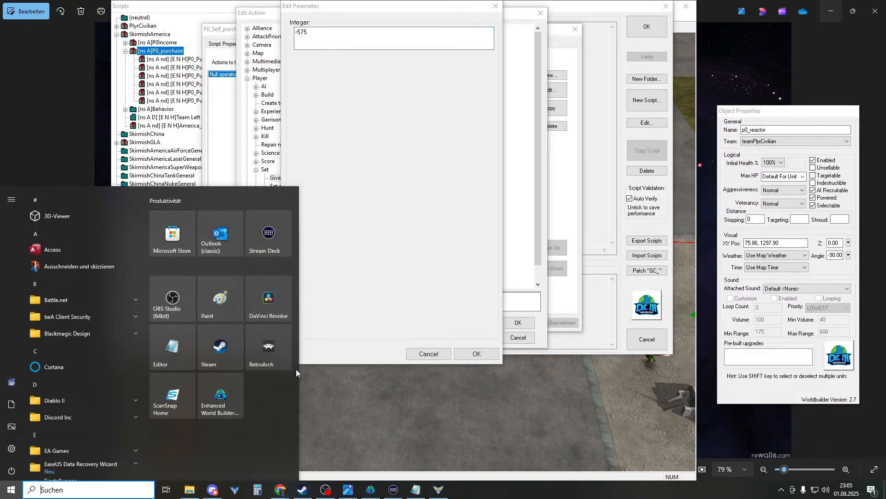
{"action": "type", "text": "rec"}
{"action": "left_click", "coordinate": [99, 242]}
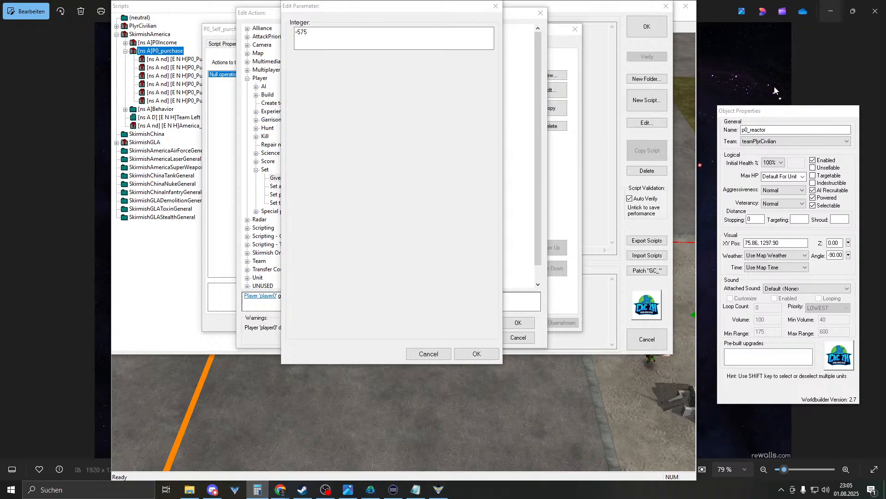
{"action": "left_click_drag", "start_coordinate": [885, 139], "coordinate": [520, 139]}
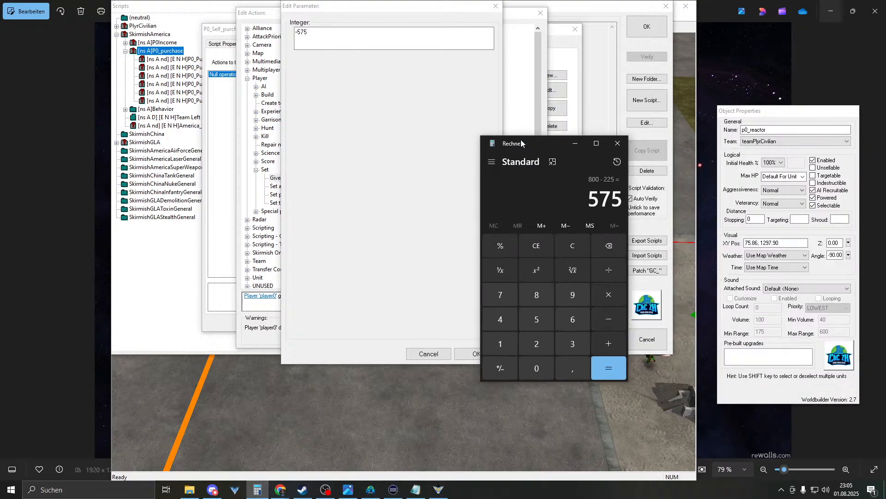
{"action": "left_click", "coordinate": [574, 145]}
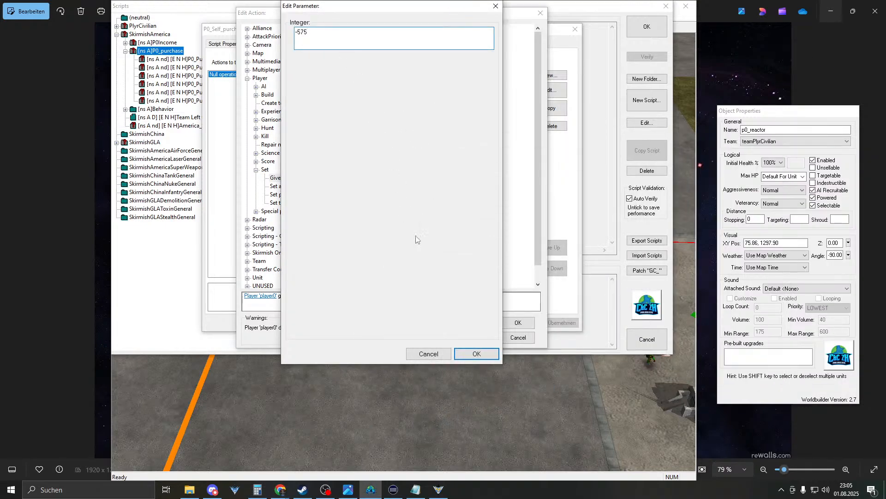
{"action": "left_click", "coordinate": [473, 352]}
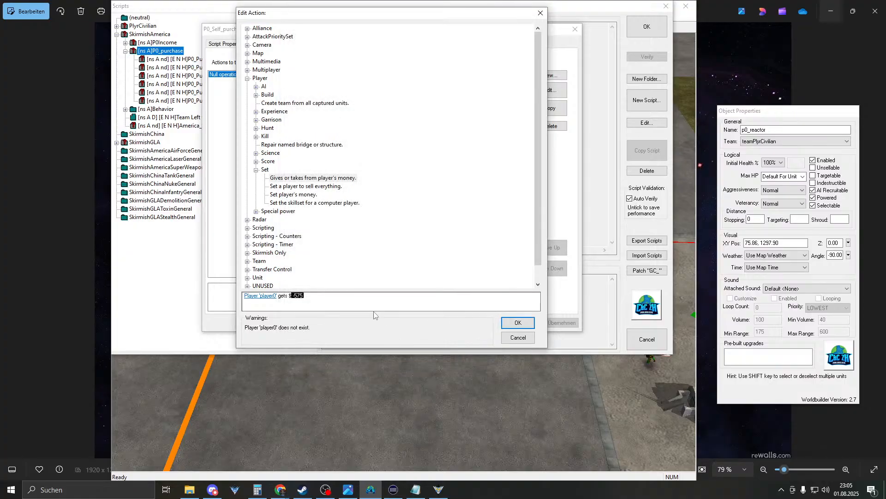
- Confirm the action and script, close the scripts list, and return to the running game
{"action": "left_click", "coordinate": [518, 322]}
{"action": "left_click", "coordinate": [481, 322]}
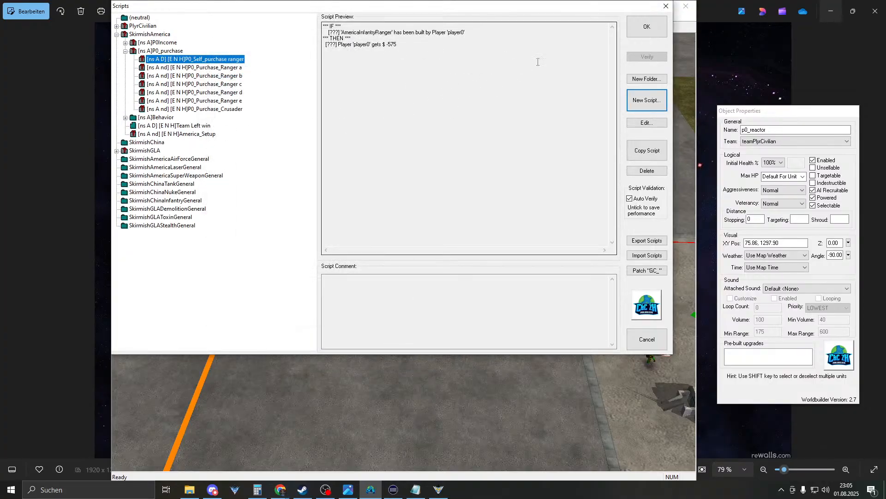
{"action": "left_click", "coordinate": [646, 27]}
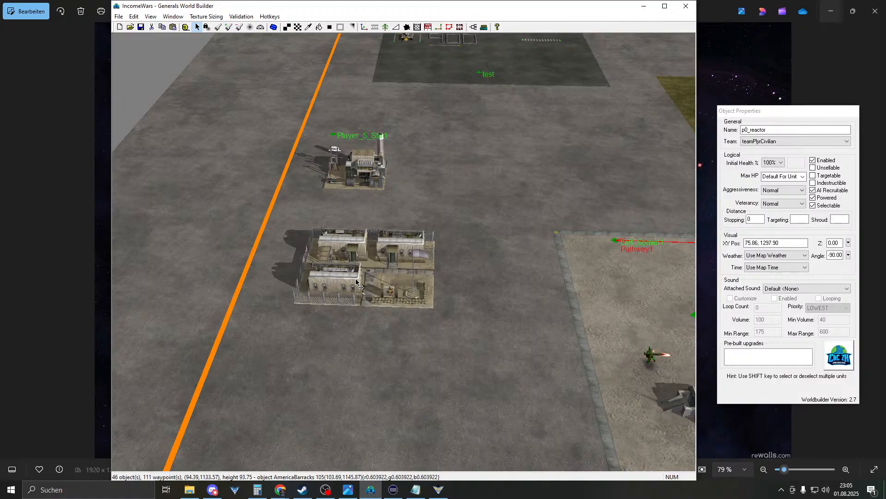
{"action": "left_click", "coordinate": [441, 491]}
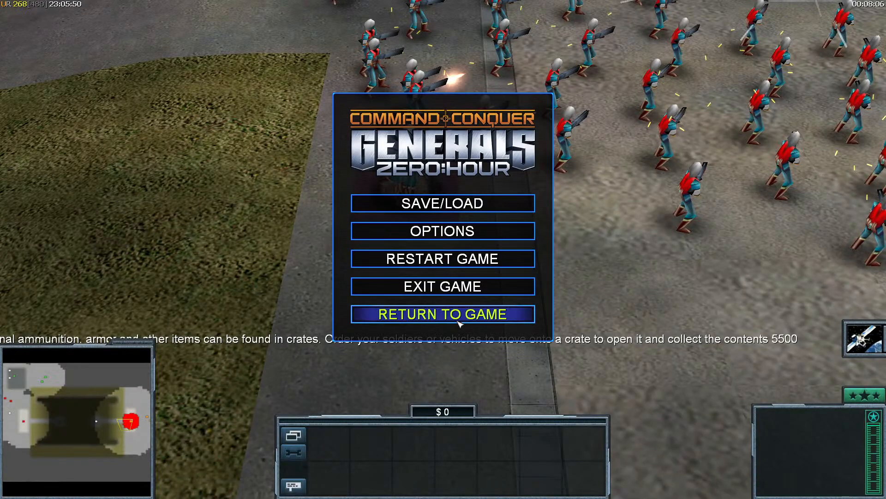
- Lower the GenTool fps limit and restart the Zero Hour match
{"action": "key", "text": "Insert"}
{"action": "key", "text": "Left"}
{"action": "key", "text": "Left"}
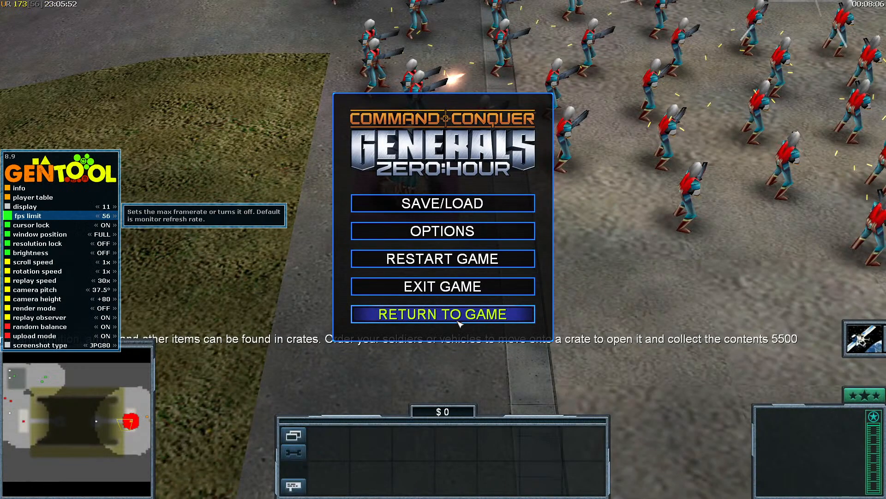
{"action": "key", "text": "Insert"}
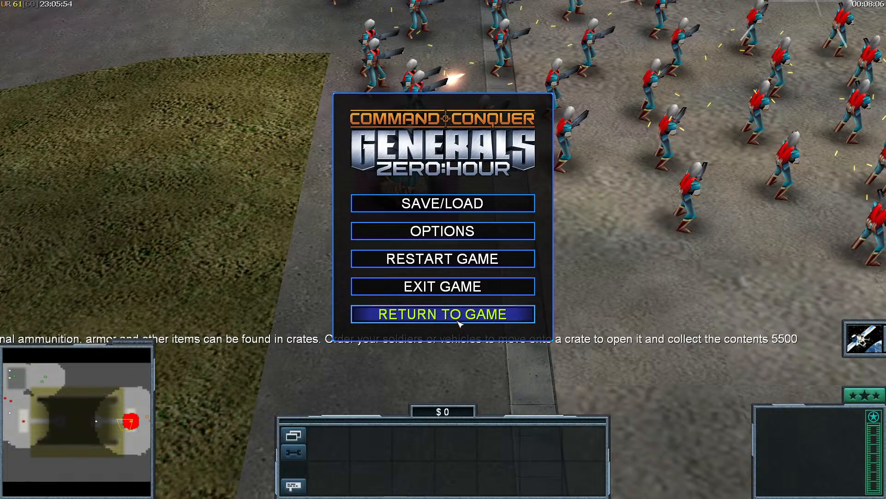
{"action": "left_click", "coordinate": [448, 260]}
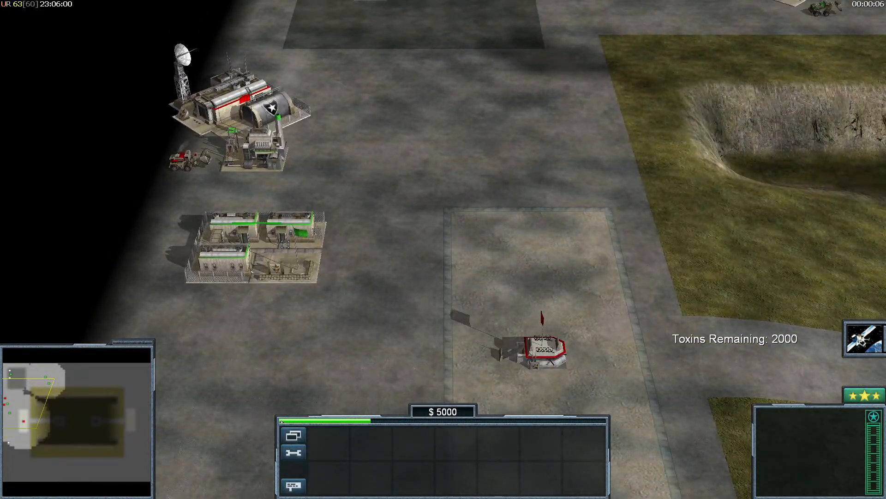
- Train a Ranger from the Barracks and check the money drop from 5000 to 4200
{"action": "left_click", "coordinate": [291, 250]}
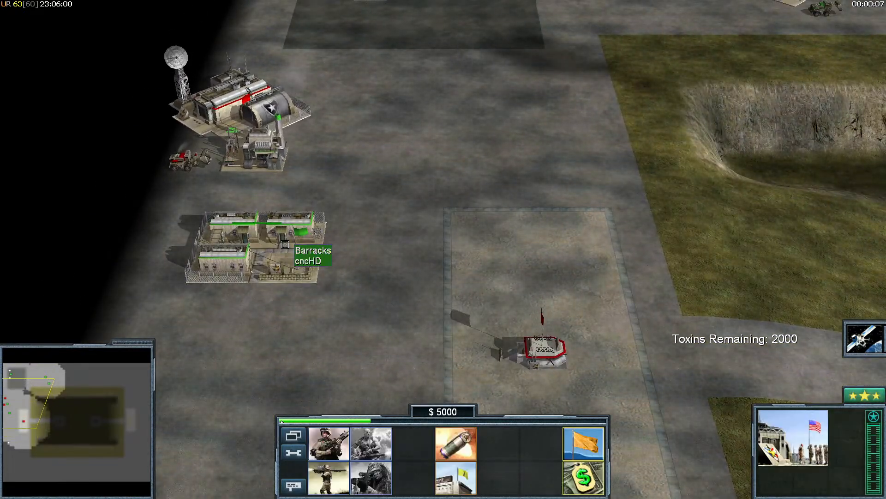
{"action": "left_click", "coordinate": [342, 436]}
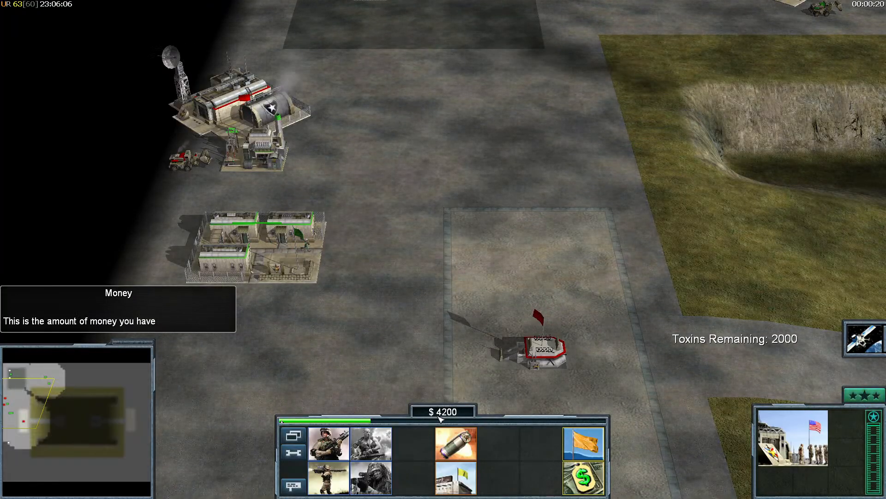
{"action": "left_click", "coordinate": [336, 255]}
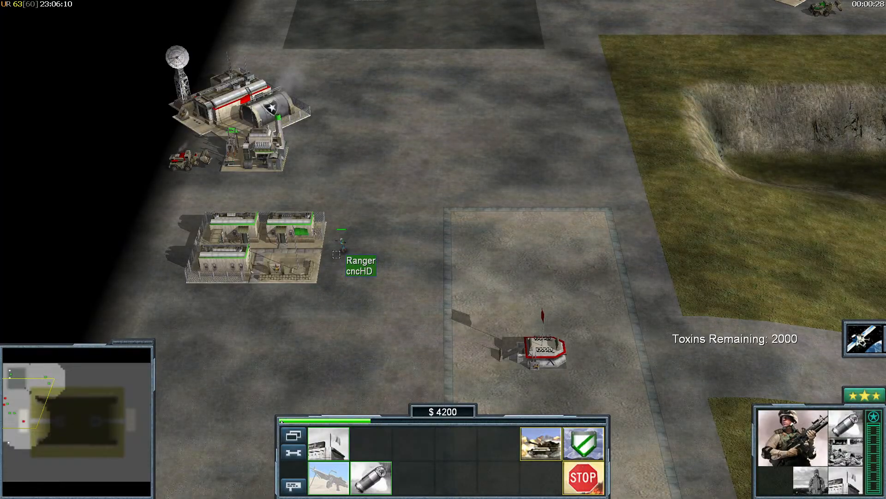
{"action": "right_click", "coordinate": [277, 255]}
{"action": "left_click", "coordinate": [277, 255]}
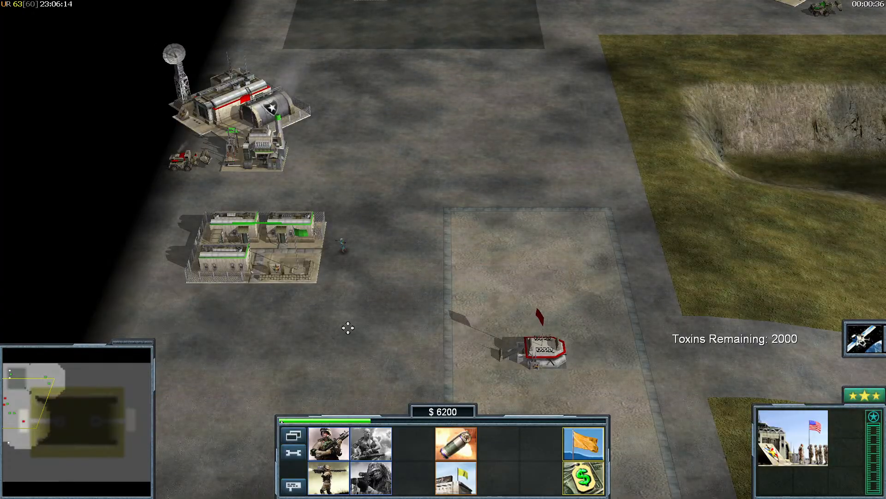
{"action": "right_click", "coordinate": [275, 219]}
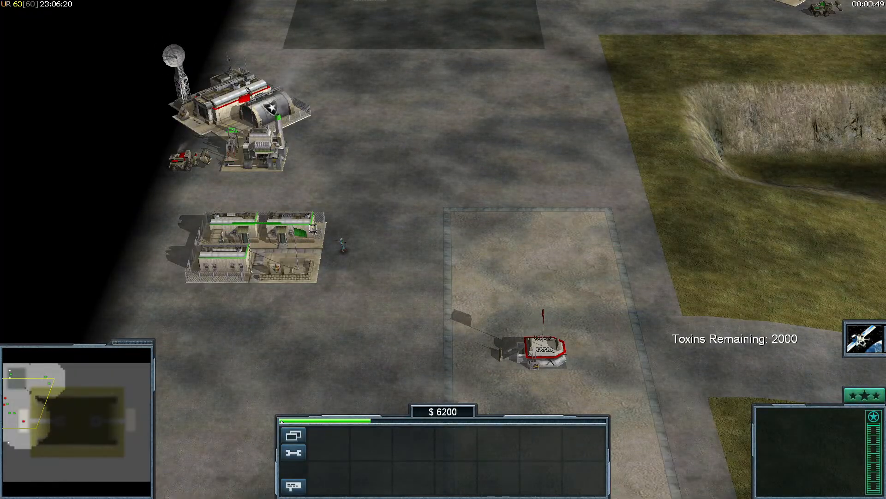
- Pause the game and switch back to World Builder
{"action": "key", "text": "Escape"}
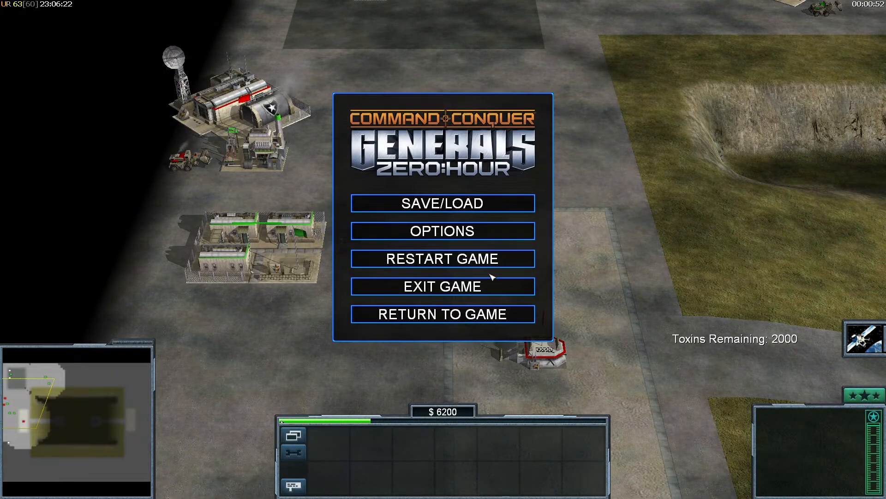
{"action": "key", "text": "super"}
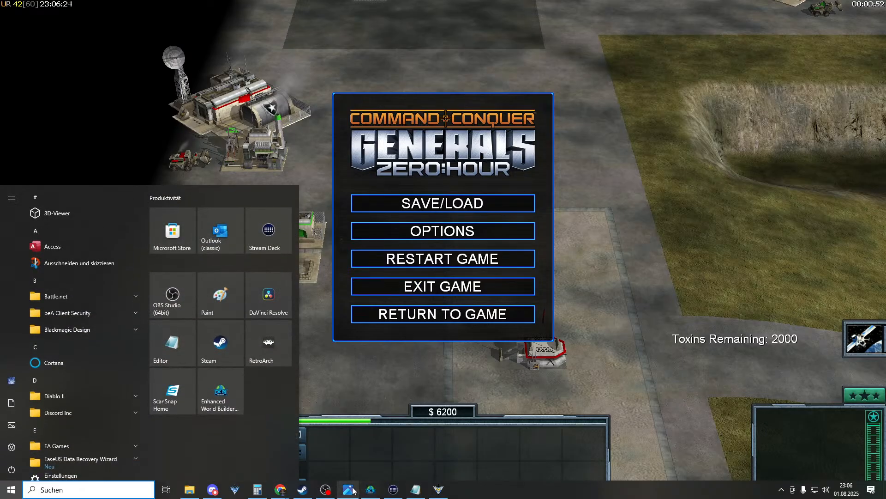
{"action": "left_click", "coordinate": [378, 483]}
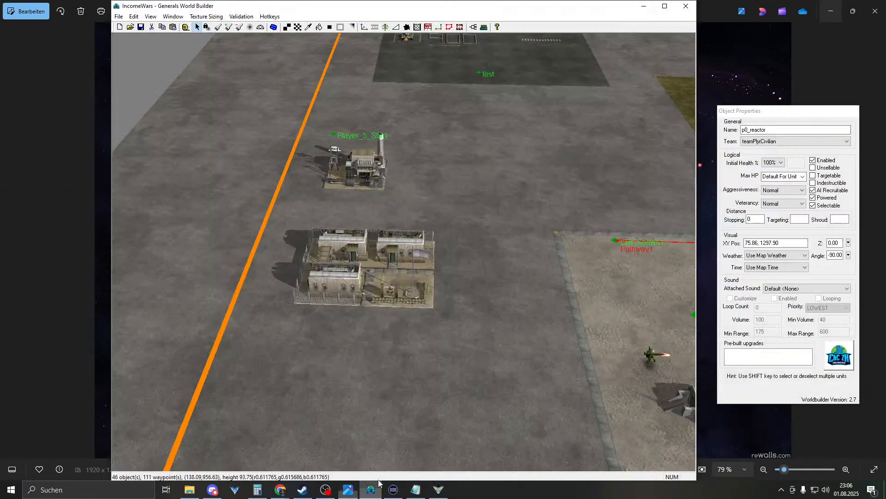
- Open the SkirmishAmerica > P0_purchase > P0_Self_purchase ranger script's conditions
{"action": "left_click", "coordinate": [474, 27]}
{"action": "left_click", "coordinate": [117, 34]}
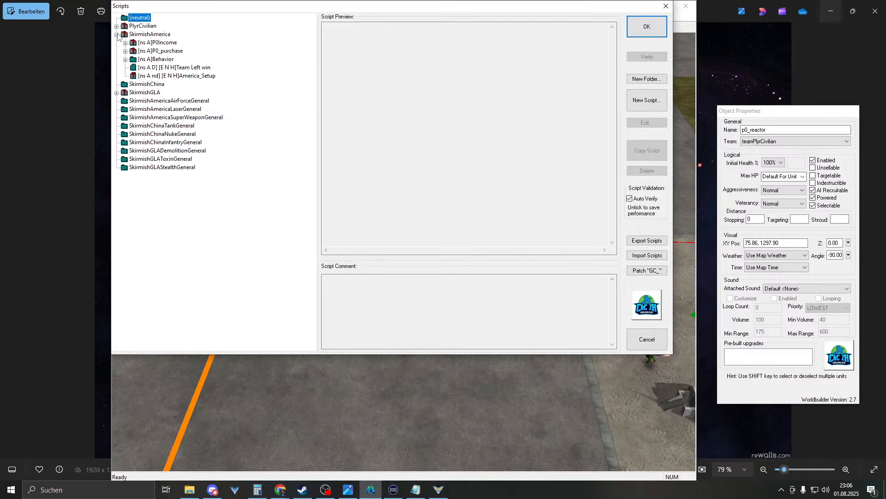
{"action": "left_click", "coordinate": [159, 51]}
{"action": "left_click", "coordinate": [125, 51]}
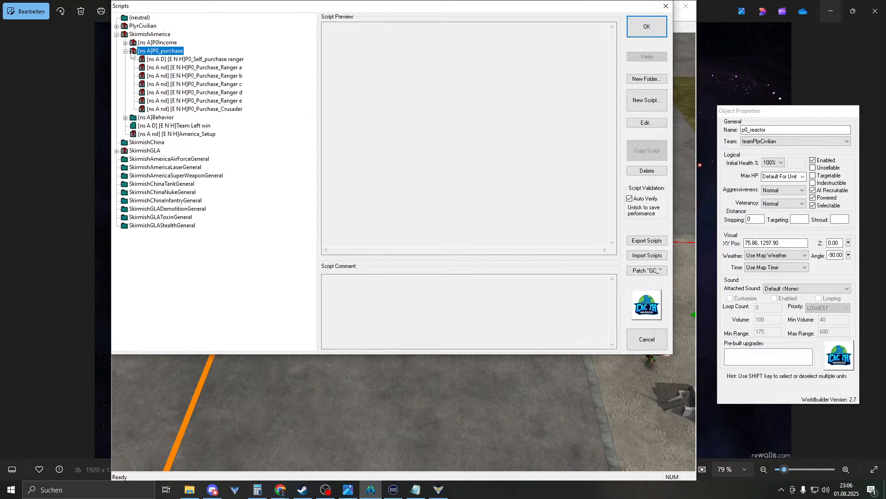
{"action": "double_click", "coordinate": [194, 60]}
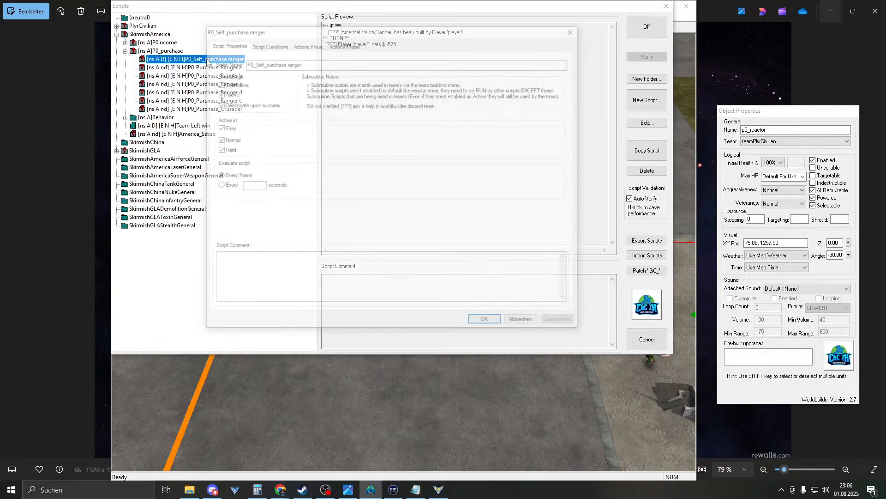
{"action": "left_click", "coordinate": [268, 43]}
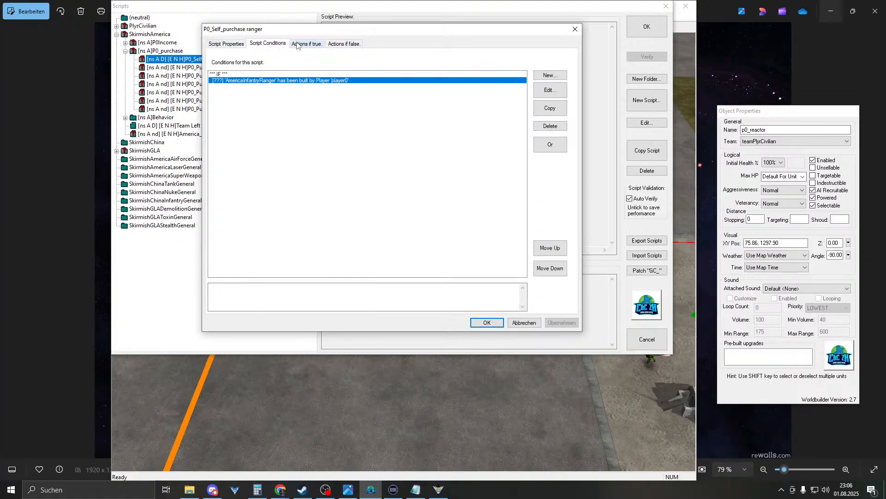
- Open the Ranger-built condition and browse the Money, Upgrades and Special Power categories
{"action": "double_click", "coordinate": [276, 81]}
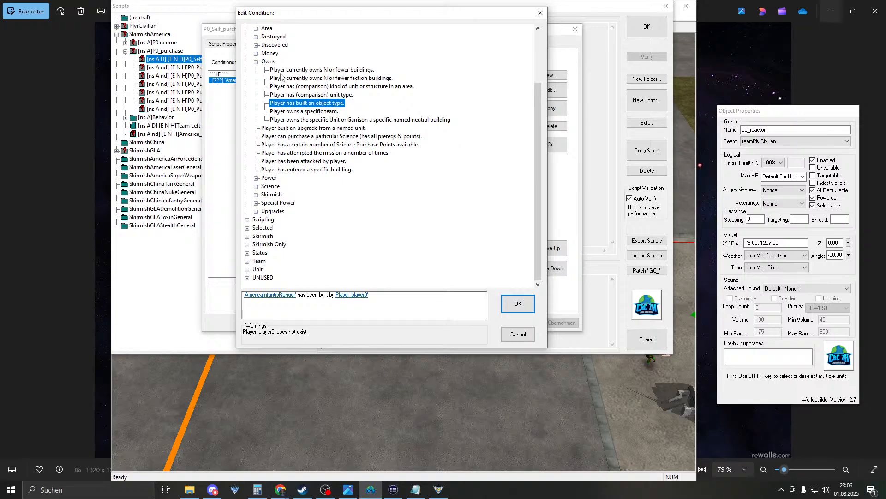
{"action": "left_click", "coordinate": [256, 53]}
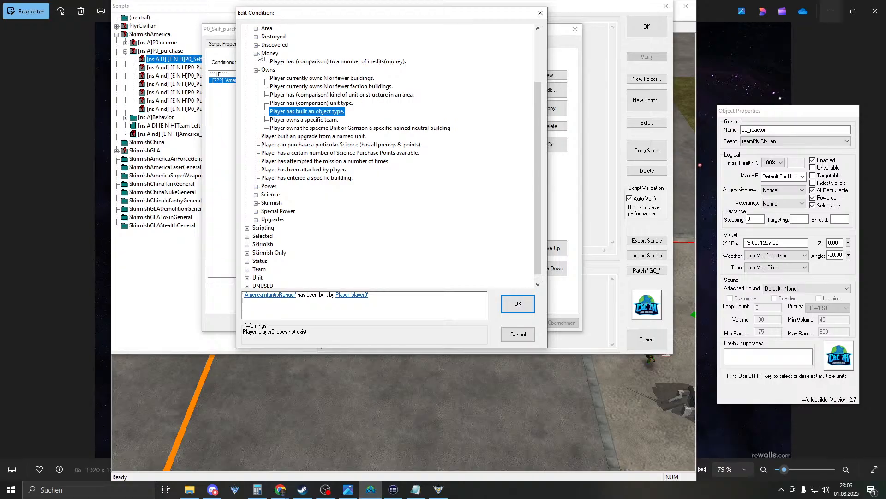
{"action": "scroll", "coordinate": [291, 76], "scroll_direction": "up", "scroll_amount": 1}
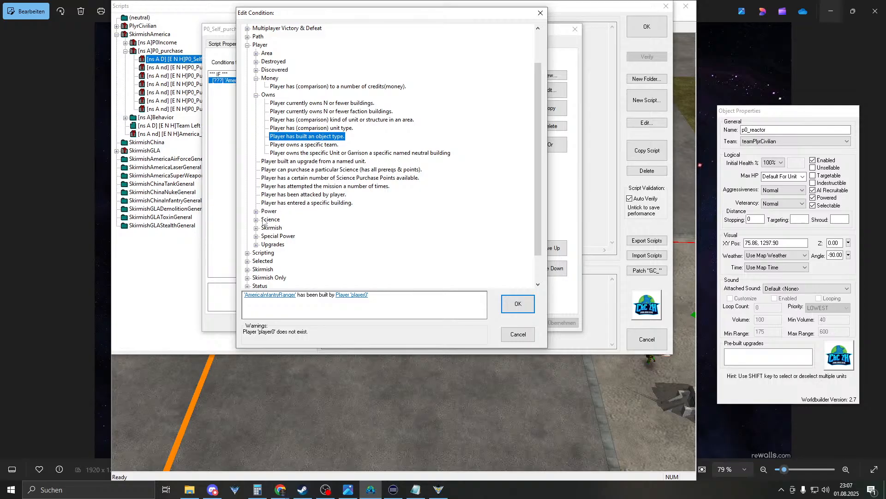
{"action": "left_click", "coordinate": [256, 244]}
{"action": "left_click", "coordinate": [256, 245]}
{"action": "left_click", "coordinate": [256, 236]}
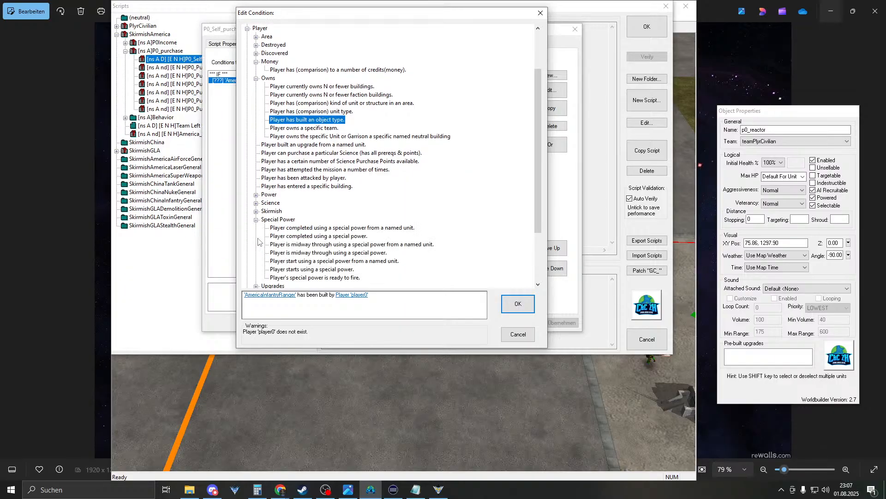
{"action": "scroll", "coordinate": [297, 199], "scroll_direction": "down", "scroll_amount": 1}
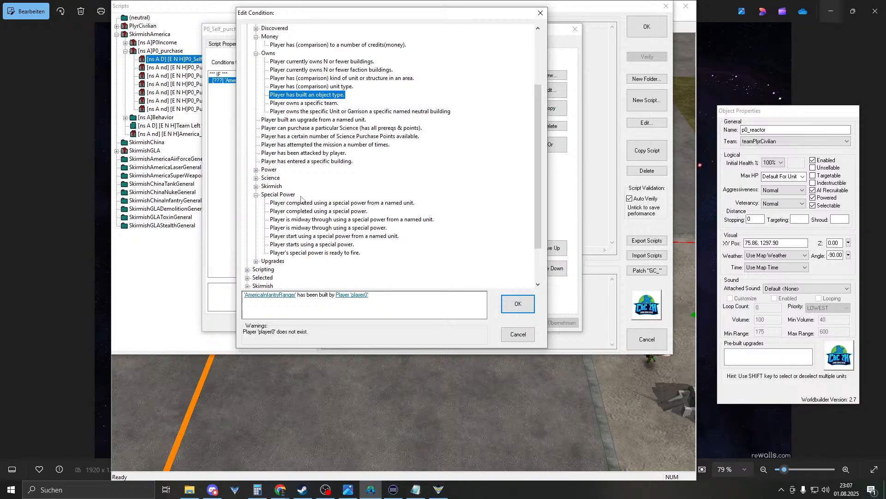
- Browse the Skirmish, Science and Power conditions, then close the condition and script unchanged
{"action": "left_click", "coordinate": [258, 187]}
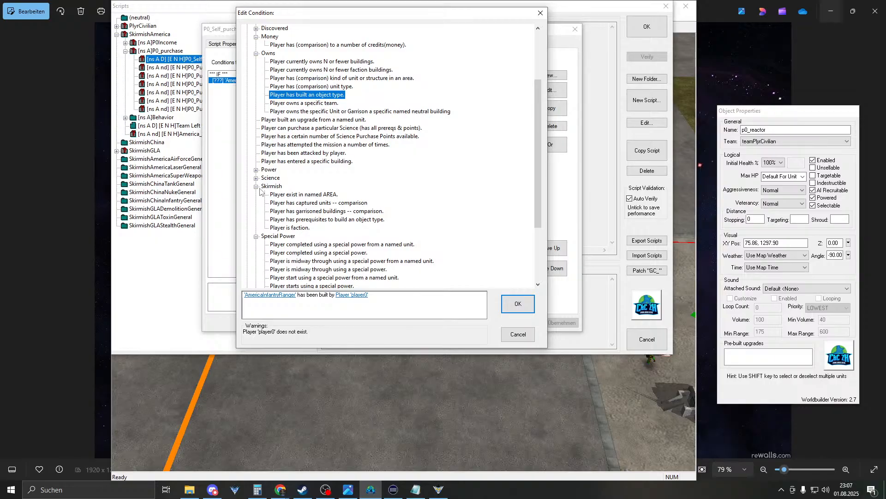
{"action": "left_click", "coordinate": [266, 179]}
{"action": "left_click", "coordinate": [257, 179]}
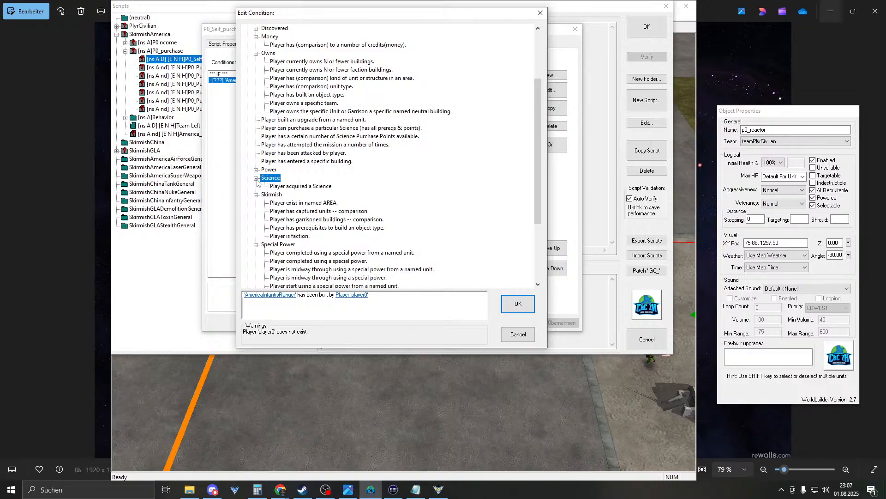
{"action": "left_click", "coordinate": [256, 170]}
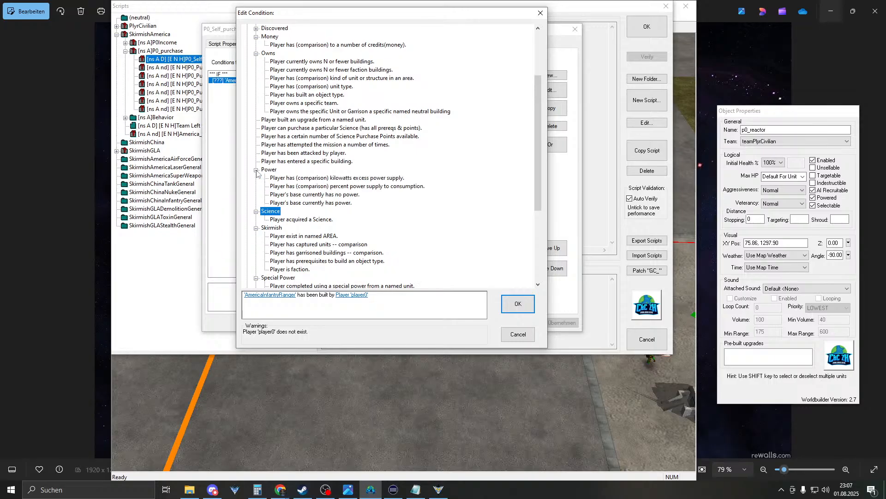
{"action": "left_click", "coordinate": [257, 170]}
{"action": "scroll", "coordinate": [272, 178], "scroll_direction": "up", "scroll_amount": 2}
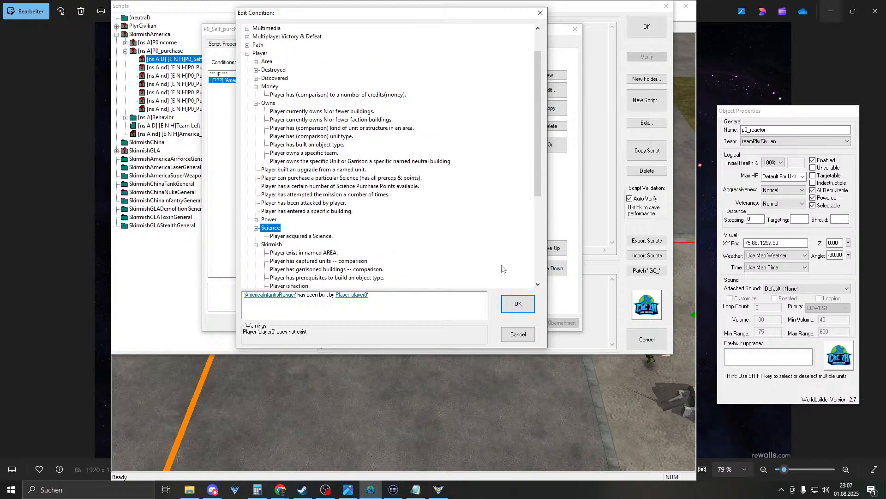
{"action": "left_click", "coordinate": [518, 334]}
{"action": "left_click", "coordinate": [516, 322]}
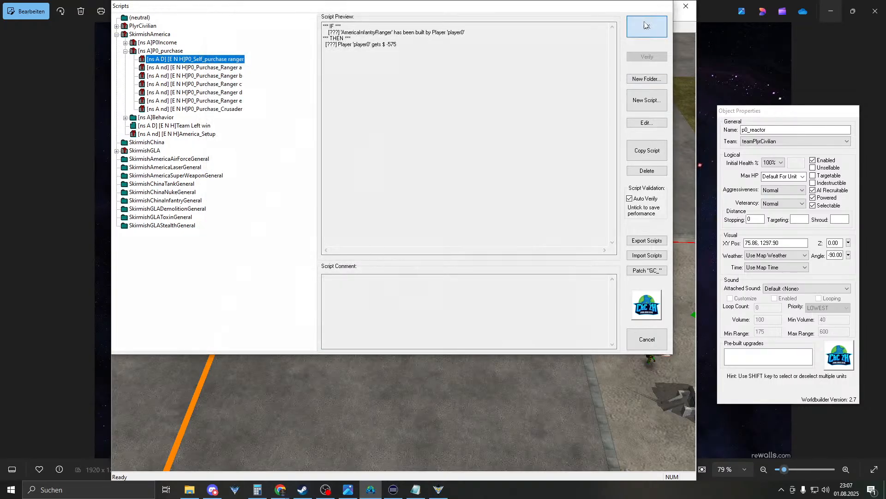
- Close the scripts, frame the purchase pads and select the ranger on the 200 pad
{"action": "left_click", "coordinate": [646, 27]}
{"action": "scroll", "coordinate": [500, 159], "scroll_direction": "up", "scroll_amount": 5}
{"action": "scroll", "coordinate": [395, 166], "scroll_direction": "up", "scroll_amount": 3}
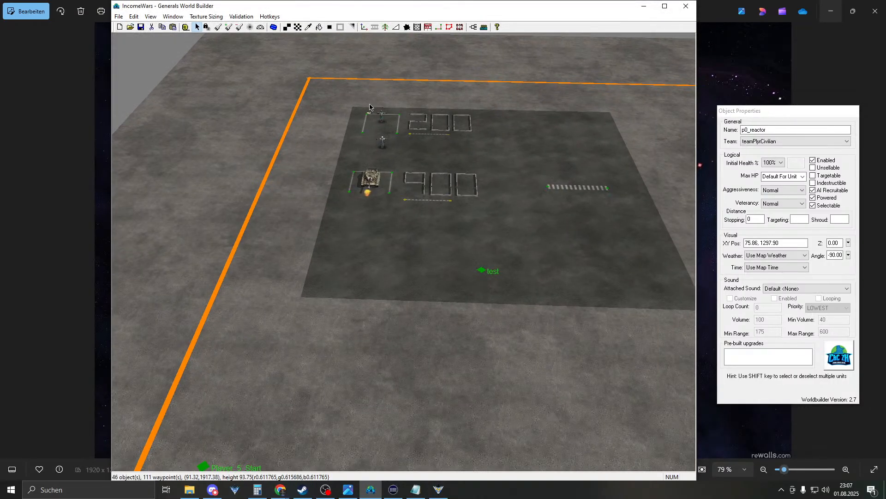
{"action": "scroll", "coordinate": [358, 121], "scroll_direction": "down", "scroll_amount": 3}
{"action": "right_click_drag", "start_coordinate": [359, 122], "coordinate": [363, 173]}
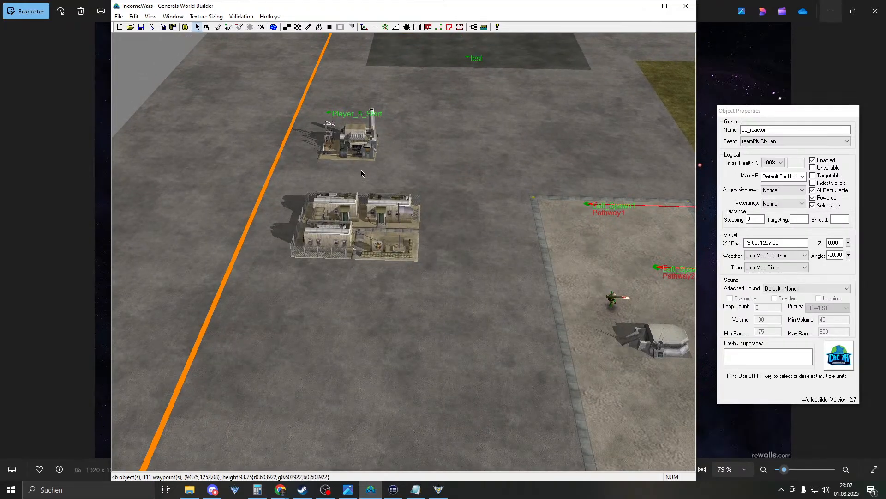
{"action": "right_click_drag", "start_coordinate": [359, 213], "coordinate": [440, 64]}
{"action": "right_click_drag", "start_coordinate": [404, 111], "coordinate": [257, 198]}
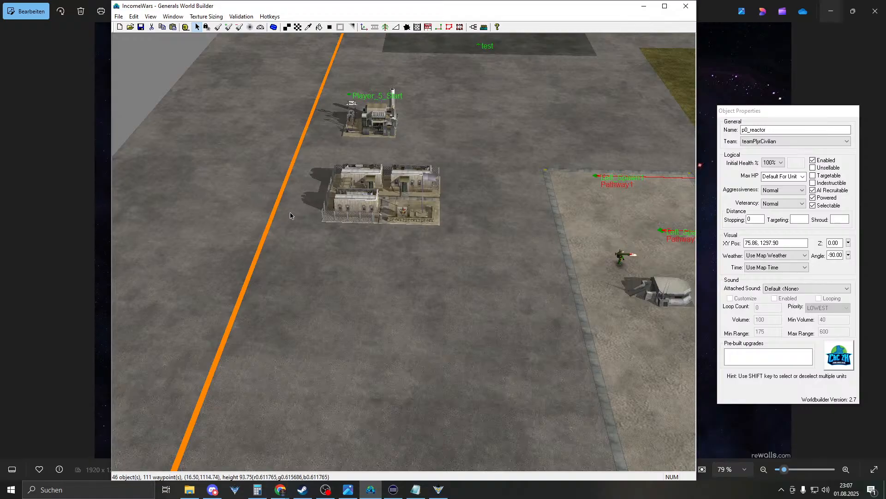
{"action": "right_click_drag", "start_coordinate": [345, 240], "coordinate": [408, 130]}
{"action": "scroll", "coordinate": [408, 129], "scroll_direction": "up", "scroll_amount": 3}
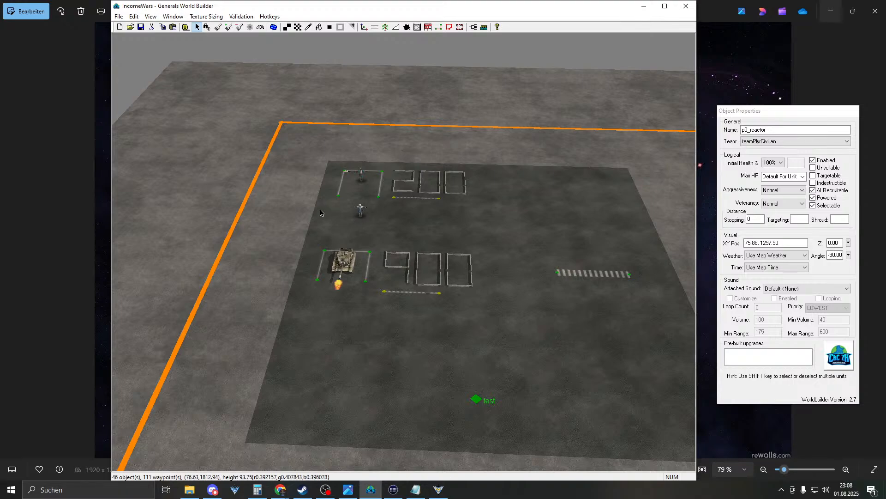
{"action": "scroll", "coordinate": [322, 212], "scroll_direction": "up", "scroll_amount": 2}
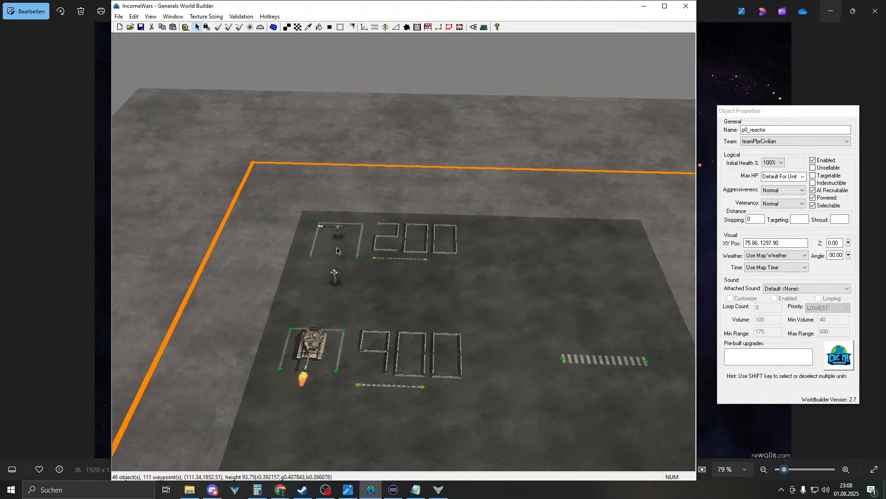
{"action": "left_click", "coordinate": [335, 242]}
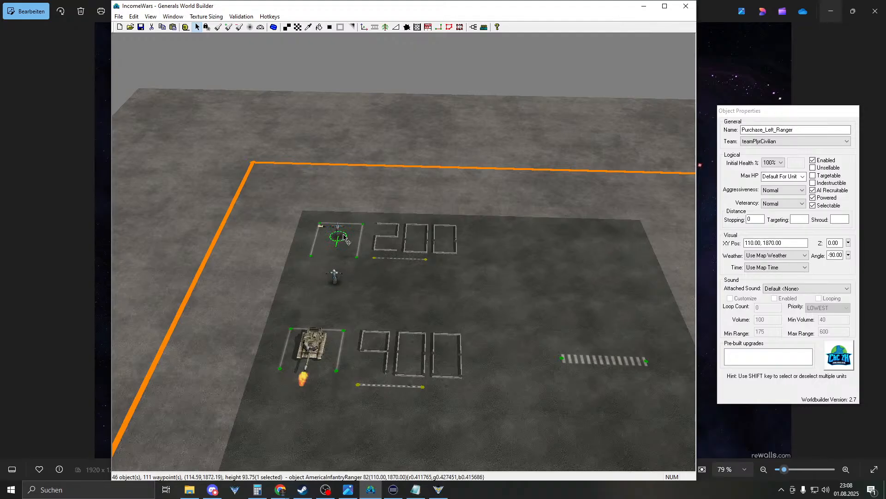
- Move the copied 200 pad group just below the Player 5 barracks and deselect it
{"action": "right_click_drag", "start_coordinate": [516, 206], "coordinate": [413, 407]}
{"action": "right_click_drag", "start_coordinate": [414, 261], "coordinate": [450, 197]}
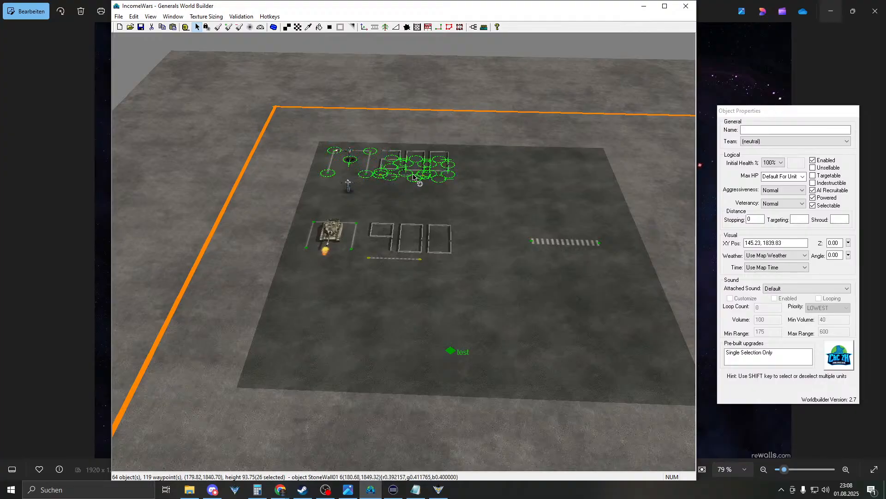
{"action": "left_click_drag", "start_coordinate": [388, 175], "coordinate": [389, 463]}
{"action": "right_click_drag", "start_coordinate": [389, 464], "coordinate": [398, 252]}
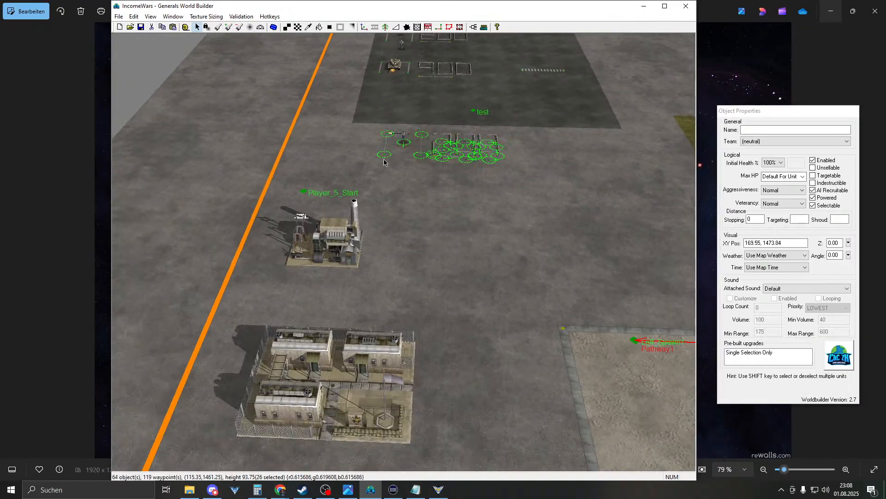
{"action": "left_click_drag", "start_coordinate": [444, 149], "coordinate": [476, 450]}
{"action": "left_click_drag", "start_coordinate": [321, 498], "coordinate": [265, 498]}
{"action": "right_click_drag", "start_coordinate": [314, 464], "coordinate": [387, 401]}
{"action": "left_click_drag", "start_coordinate": [391, 280], "coordinate": [332, 298]}
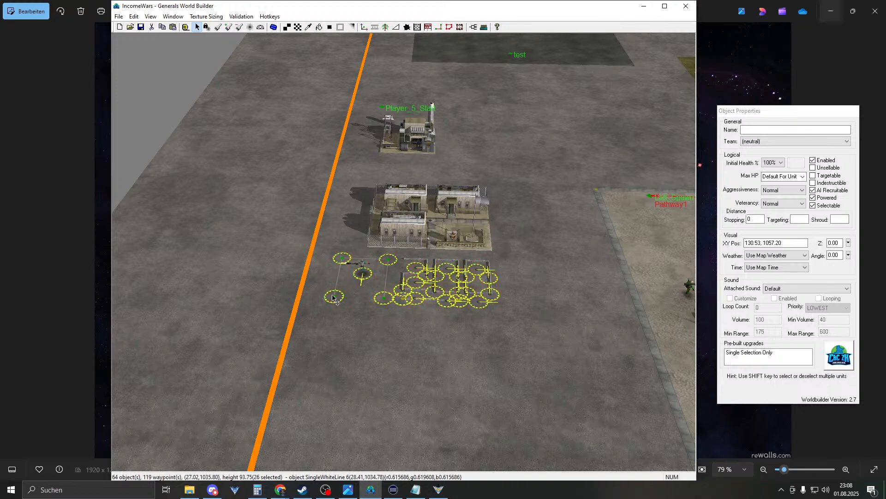
{"action": "left_click", "coordinate": [480, 270]}
{"action": "scroll", "coordinate": [463, 276], "scroll_direction": "up", "scroll_amount": 2}
{"action": "scroll", "coordinate": [463, 276], "scroll_direction": "up", "scroll_amount": 3}
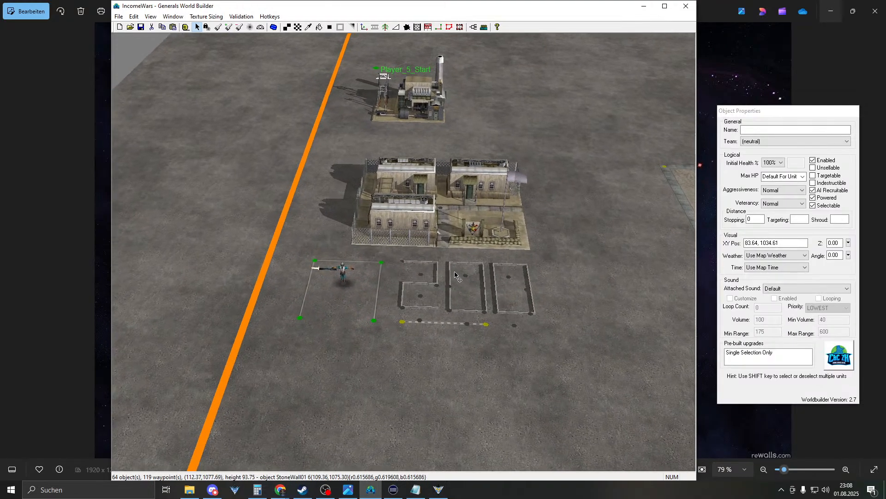
{"action": "scroll", "coordinate": [447, 213], "scroll_direction": "up", "scroll_amount": 1}
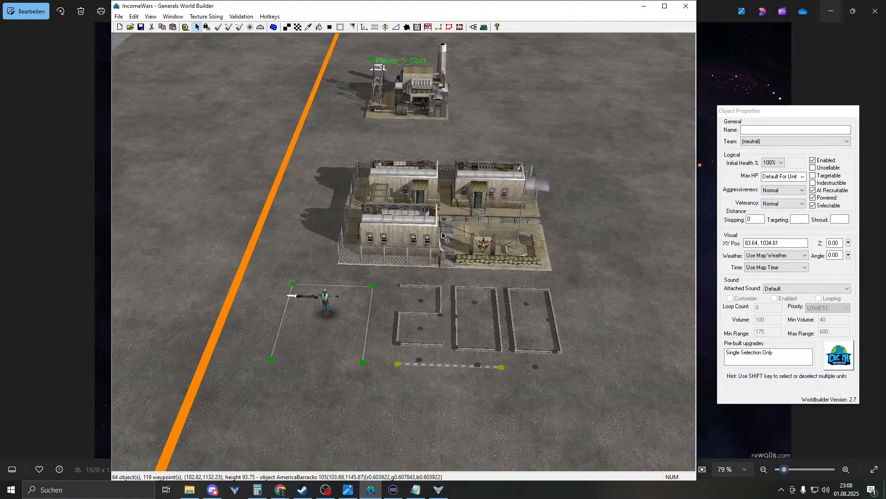
- Add a trial Waypoint 18 beside the barracks
{"action": "left_click", "coordinate": [439, 27]}
{"action": "key", "text": "Right"}
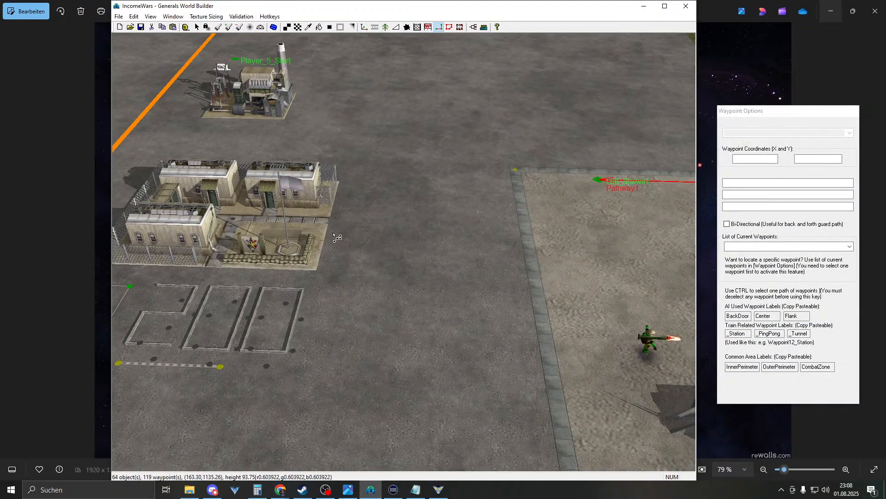
{"action": "left_click", "coordinate": [362, 228]}
{"action": "scroll", "coordinate": [413, 258], "scroll_direction": "down", "scroll_amount": 4}
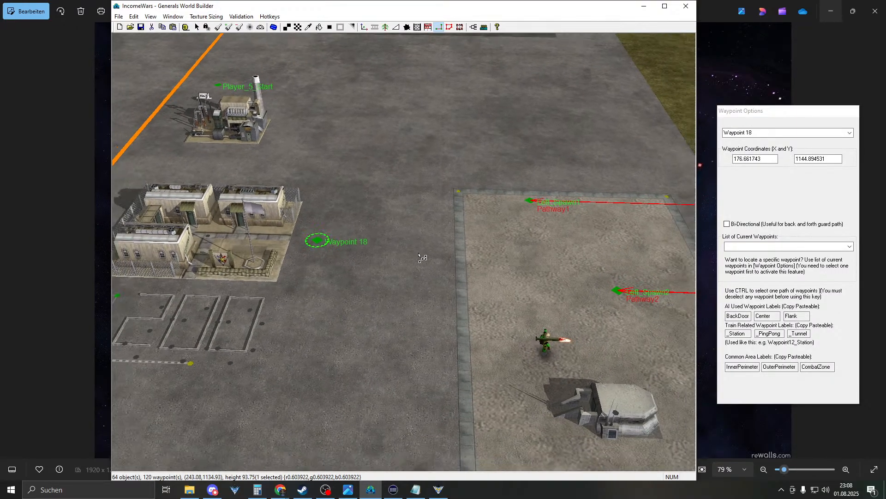
{"action": "right_click_drag", "start_coordinate": [415, 254], "coordinate": [253, 200]}
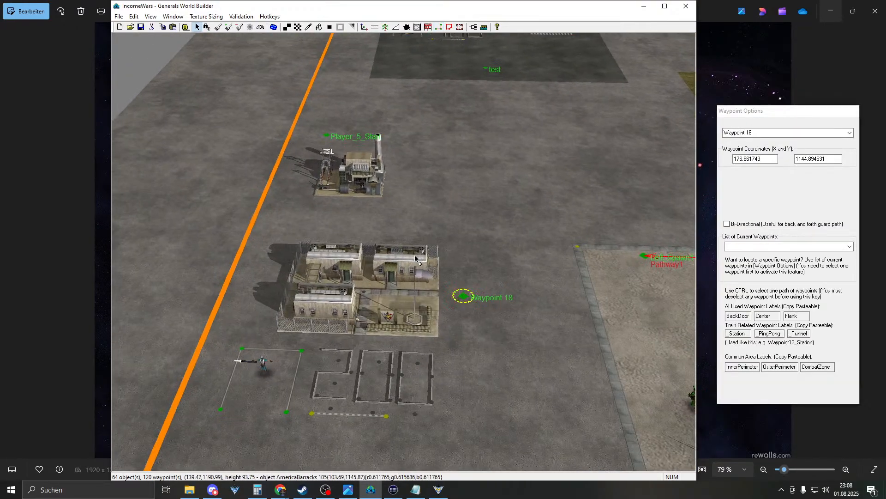
{"action": "left_click", "coordinate": [463, 297]}
{"action": "left_click", "coordinate": [439, 28]}
{"action": "right_click_drag", "start_coordinate": [457, 134], "coordinate": [423, 208]}
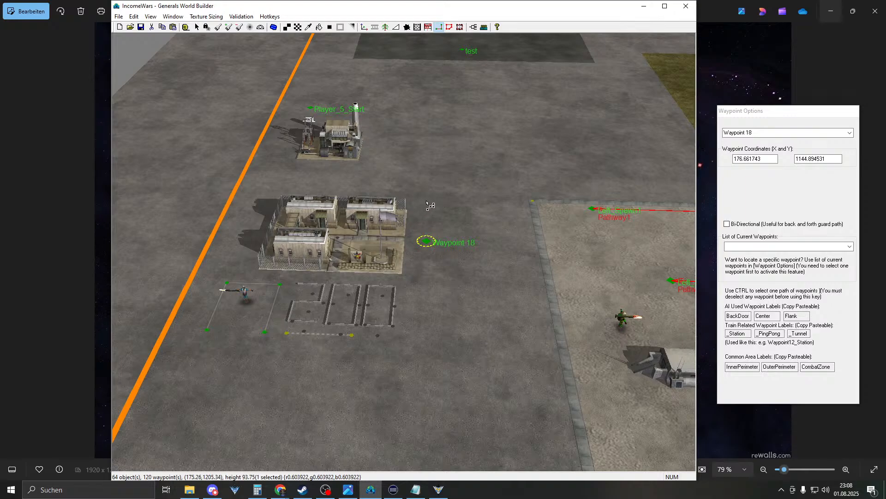
{"action": "right_click_drag", "start_coordinate": [410, 381], "coordinate": [403, 402]}
- Delete the copied 200 pad walls and waypoints
{"action": "right_click", "coordinate": [397, 261]}
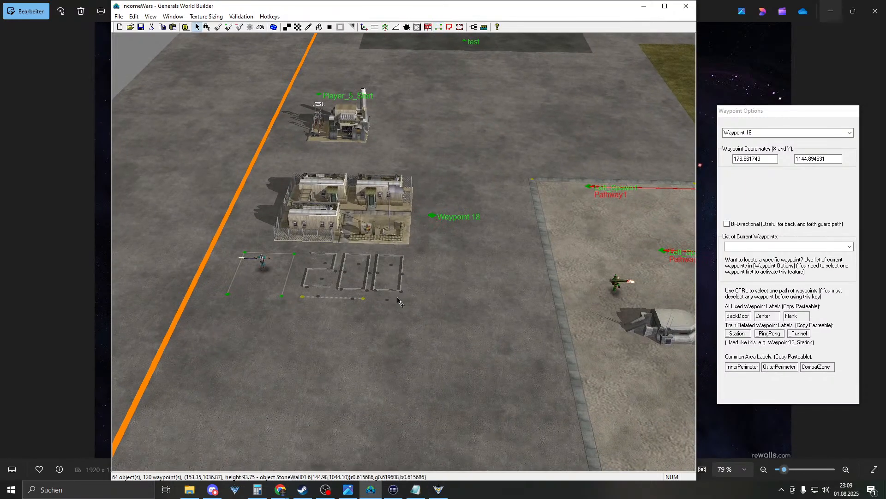
{"action": "right_click_drag", "start_coordinate": [398, 298], "coordinate": [404, 317]}
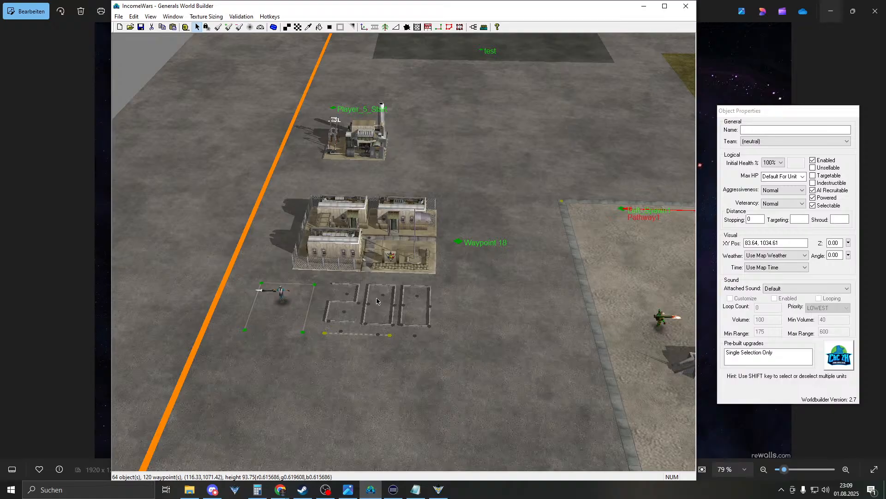
{"action": "left_click_drag", "start_coordinate": [228, 349], "coordinate": [441, 284]}
{"action": "key", "text": "Delete"}
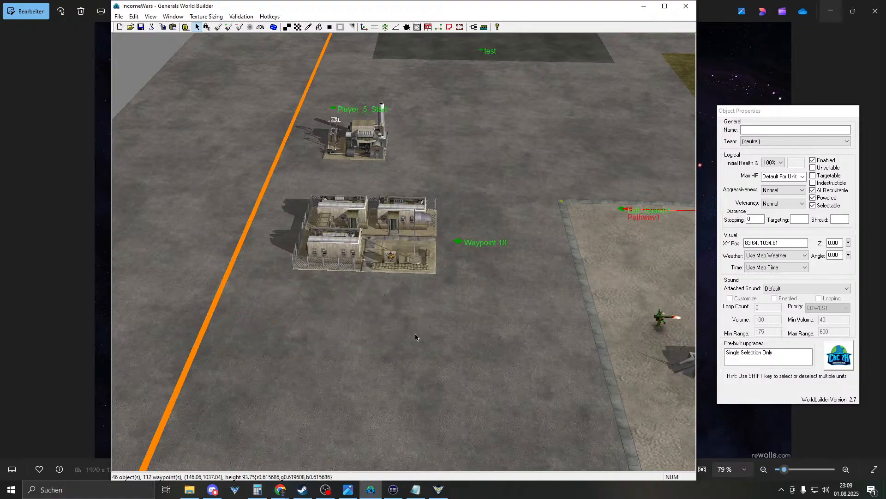
- Delete Waypoint 18 and bring the sand lane and spawn waypoints into view
{"action": "scroll", "coordinate": [418, 332], "scroll_direction": "up", "scroll_amount": 2}
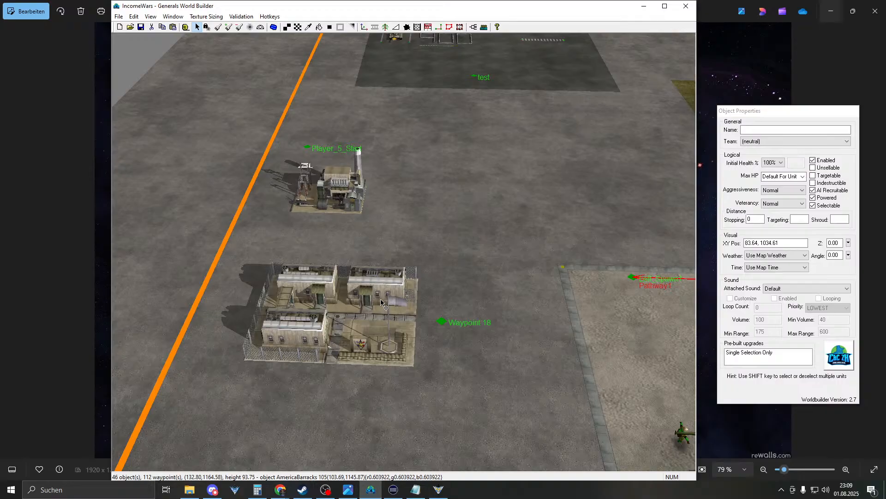
{"action": "left_click", "coordinate": [442, 322]}
{"action": "key", "text": "Delete"}
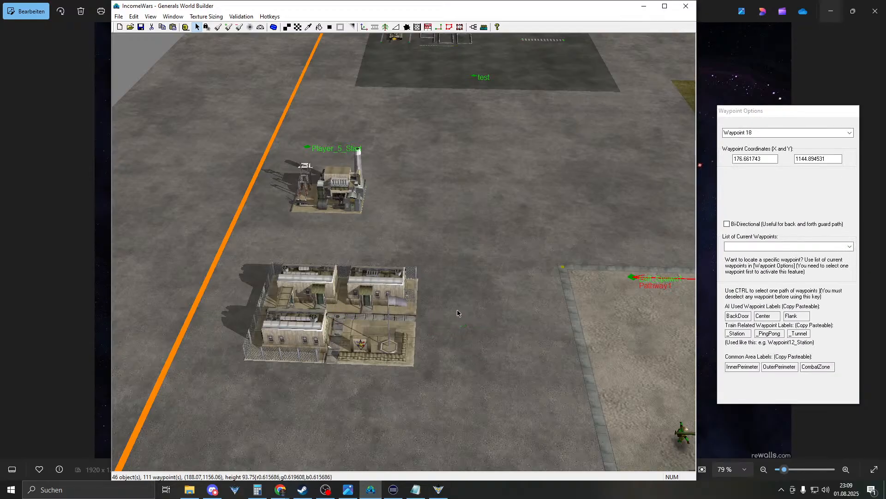
{"action": "left_click", "coordinate": [387, 273]}
{"action": "right_click_drag", "start_coordinate": [387, 272], "coordinate": [469, 246]}
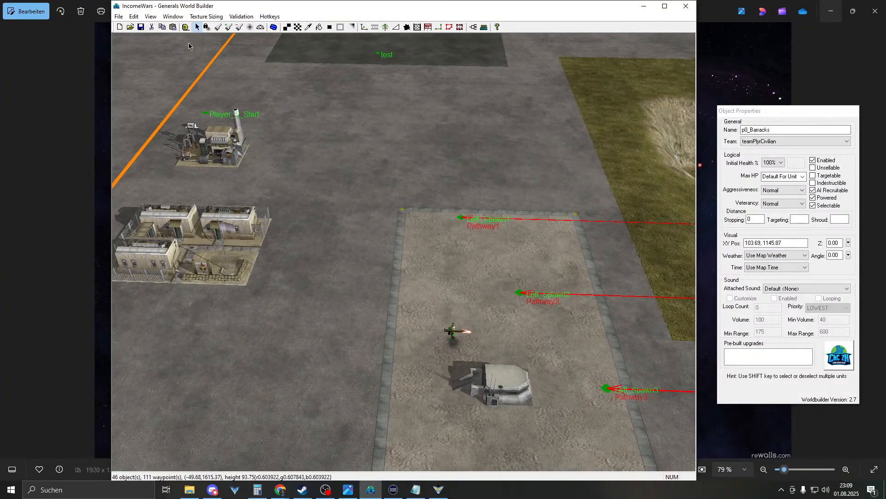
- Save the map and pan north over the purchase pads
{"action": "left_click", "coordinate": [141, 27]}
{"action": "right_click_drag", "start_coordinate": [434, 282], "coordinate": [420, 189]}
{"action": "scroll", "coordinate": [394, 196], "scroll_direction": "up", "scroll_amount": 4}
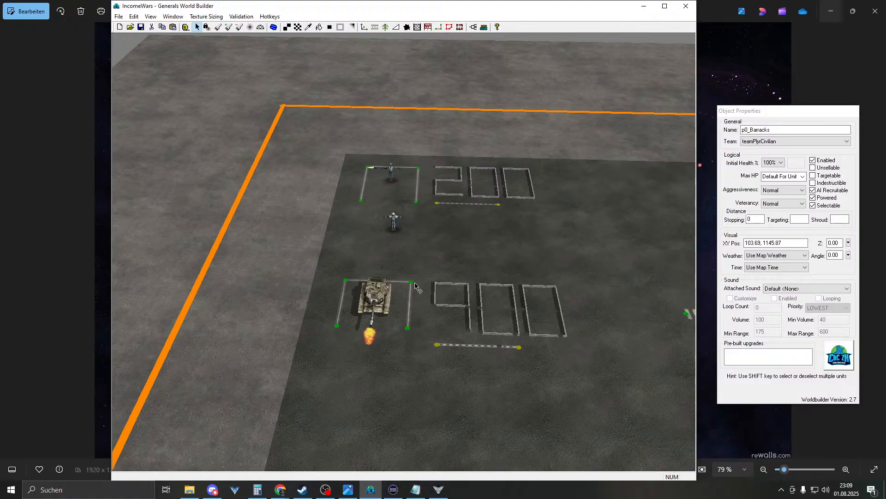
{"action": "right_click_drag", "start_coordinate": [387, 184], "coordinate": [418, 237]}
- Delete the 'test' waypoint near the purchase pads
{"action": "left_click", "coordinate": [342, 226]}
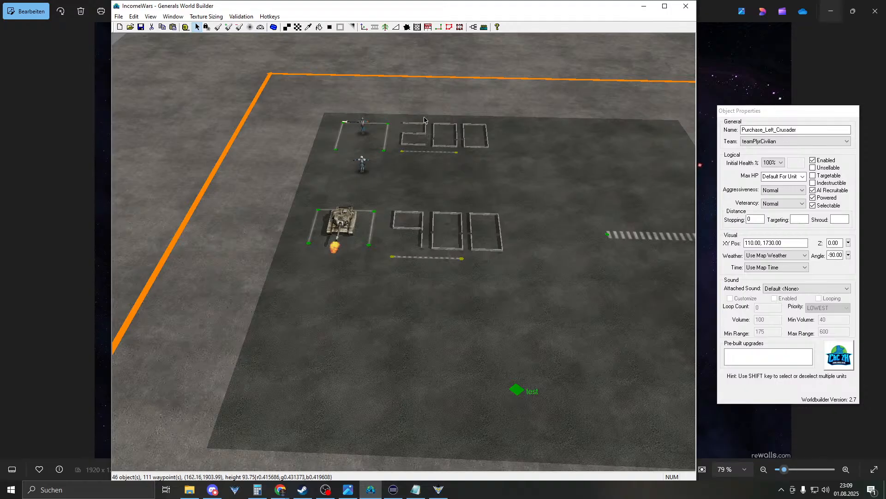
{"action": "right_click_drag", "start_coordinate": [402, 133], "coordinate": [357, 132]}
{"action": "left_click", "coordinate": [442, 367]}
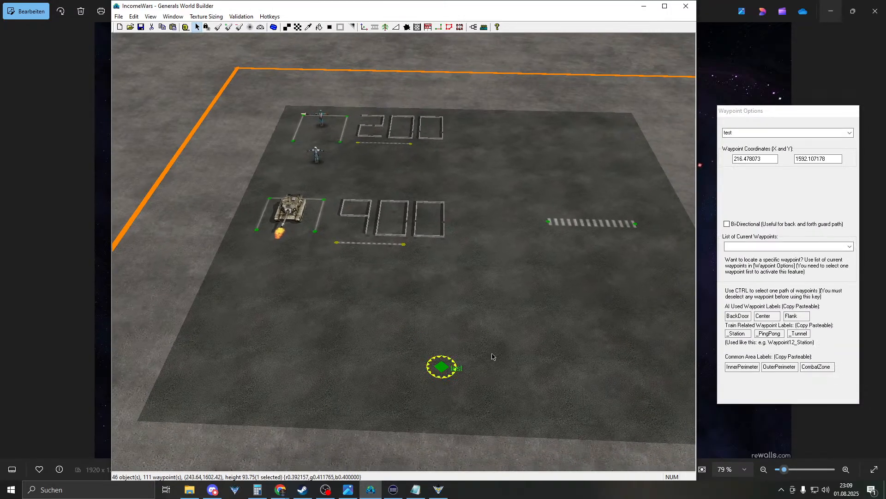
{"action": "key", "text": "Delete"}
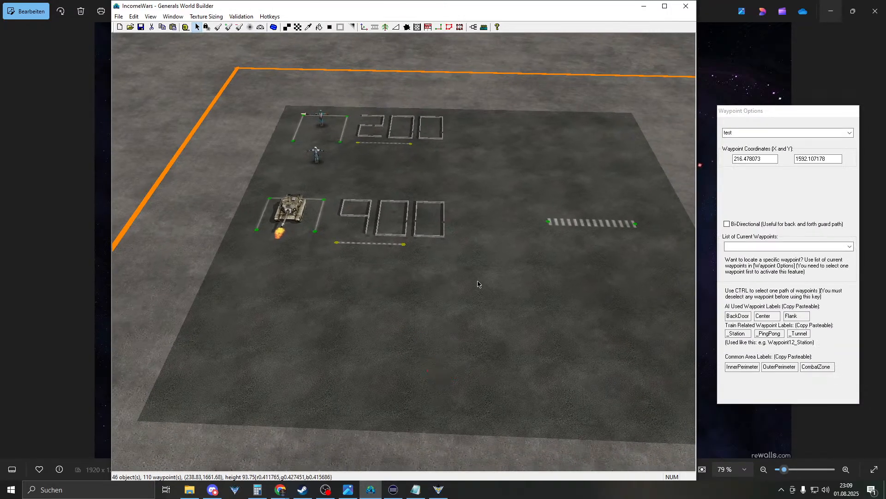
{"action": "right_click_drag", "start_coordinate": [480, 287], "coordinate": [422, 214]}
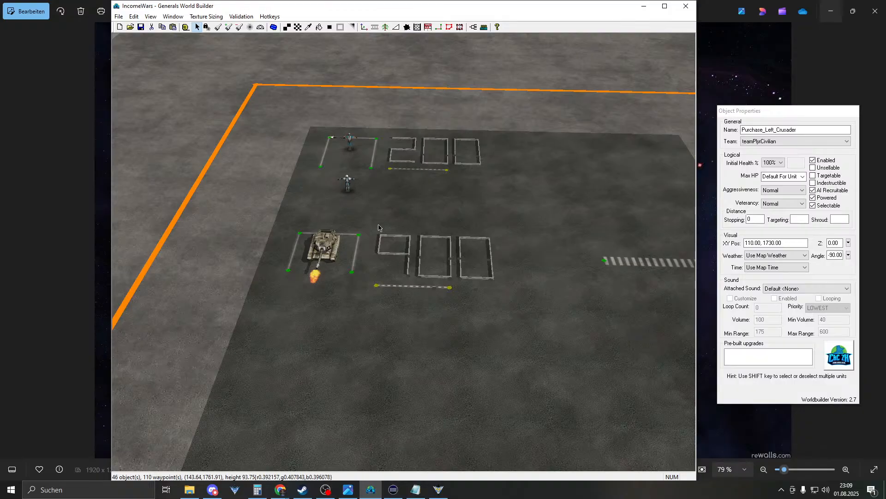
- Pick the AmericaTankCrusader as the object to place
{"action": "left_click", "coordinate": [330, 251]}
{"action": "right_click_drag", "start_coordinate": [415, 199], "coordinate": [403, 133]}
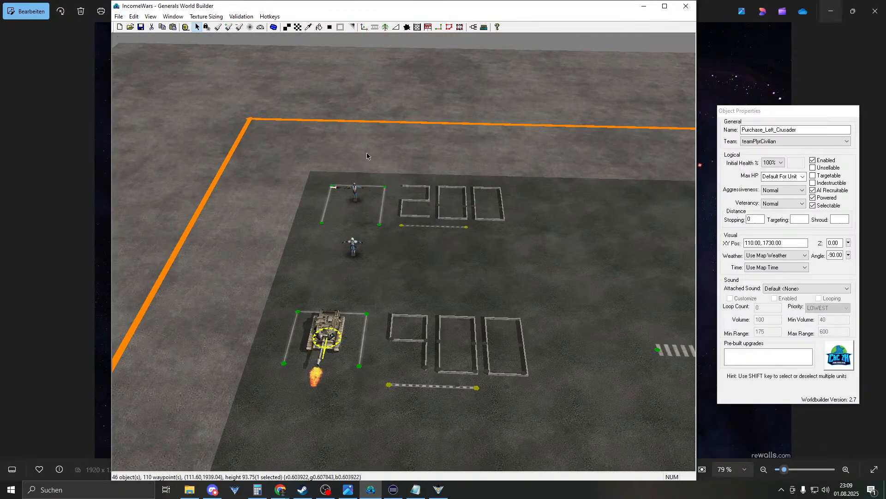
{"action": "scroll", "coordinate": [364, 157], "scroll_direction": "down", "scroll_amount": 3}
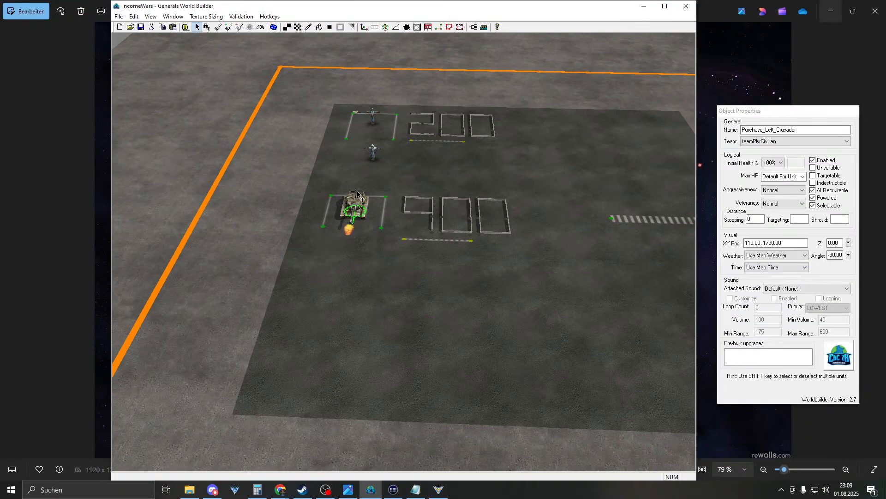
{"action": "left_click", "coordinate": [364, 26]}
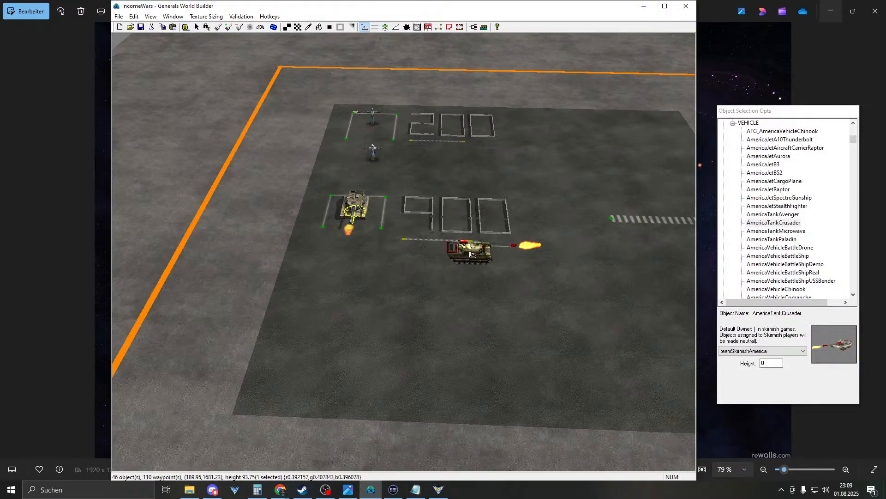
{"action": "scroll", "coordinate": [461, 249], "scroll_direction": "up", "scroll_amount": 2}
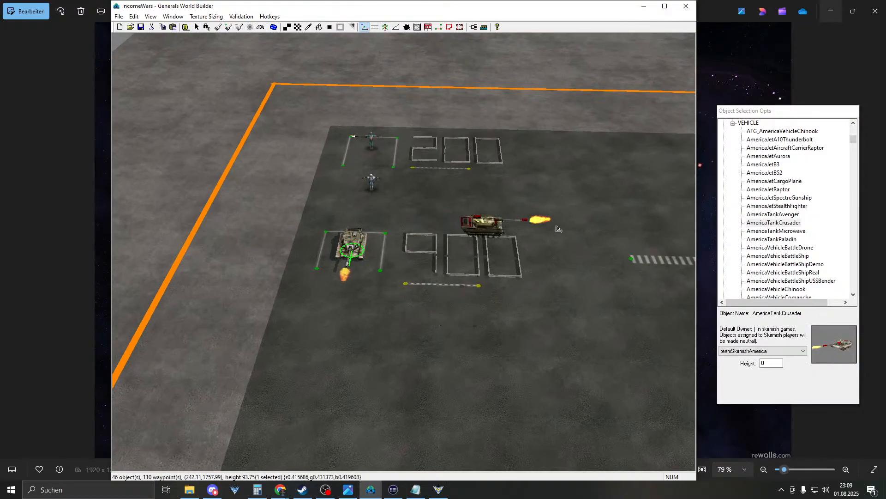
- Collapse the America categories in the object list and show GLA INFANTRY units
{"action": "left_click", "coordinate": [732, 124]}
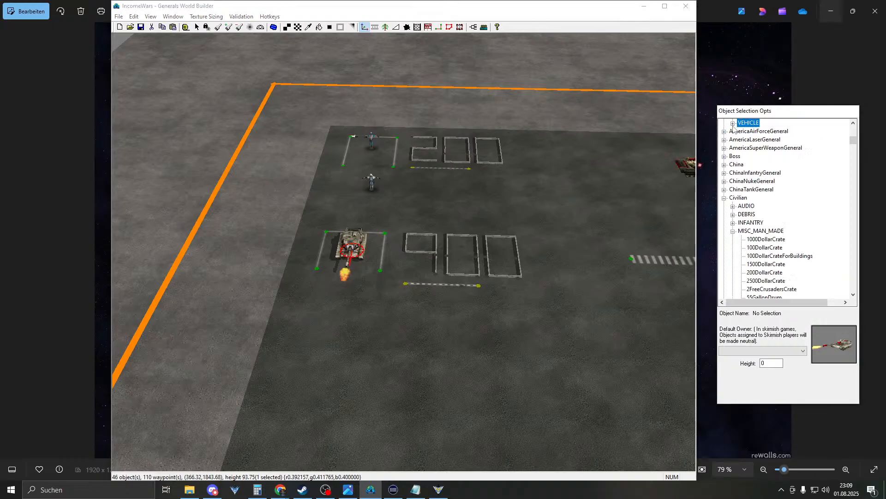
{"action": "left_click", "coordinate": [724, 198]}
{"action": "scroll", "coordinate": [727, 204], "scroll_direction": "up", "scroll_amount": 12}
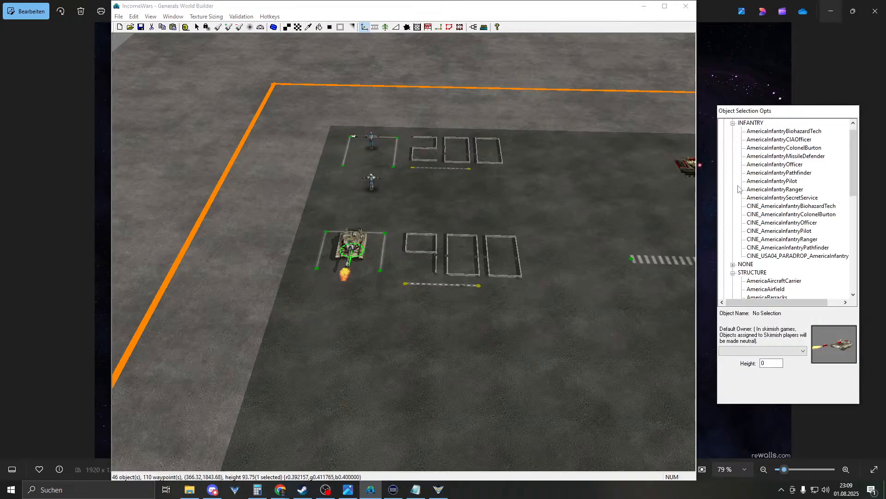
{"action": "left_click", "coordinate": [733, 273]}
{"action": "left_click", "coordinate": [733, 124]}
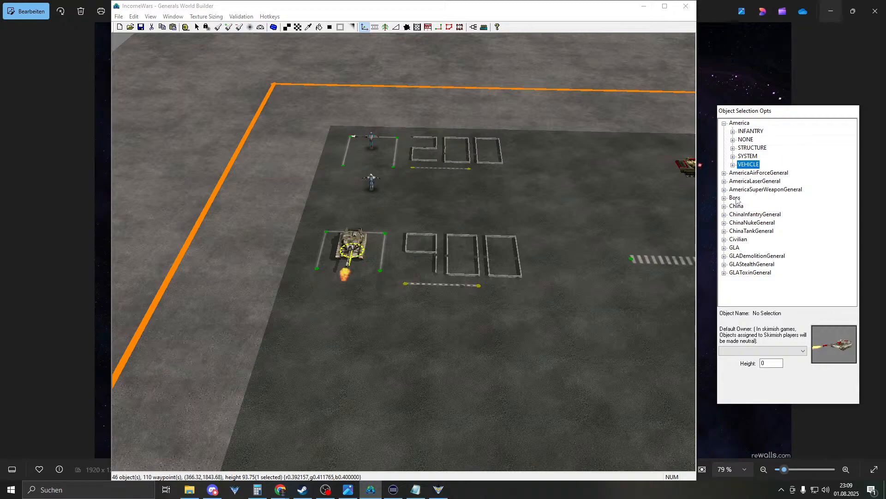
{"action": "left_click", "coordinate": [724, 124]}
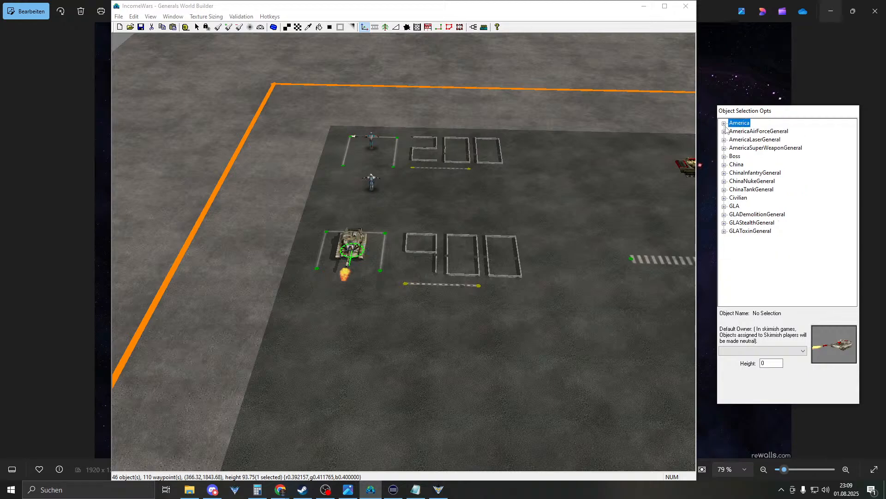
{"action": "left_click", "coordinate": [724, 206]}
{"action": "left_click", "coordinate": [734, 223]}
{"action": "scroll", "coordinate": [770, 244], "scroll_direction": "down", "scroll_amount": 4}
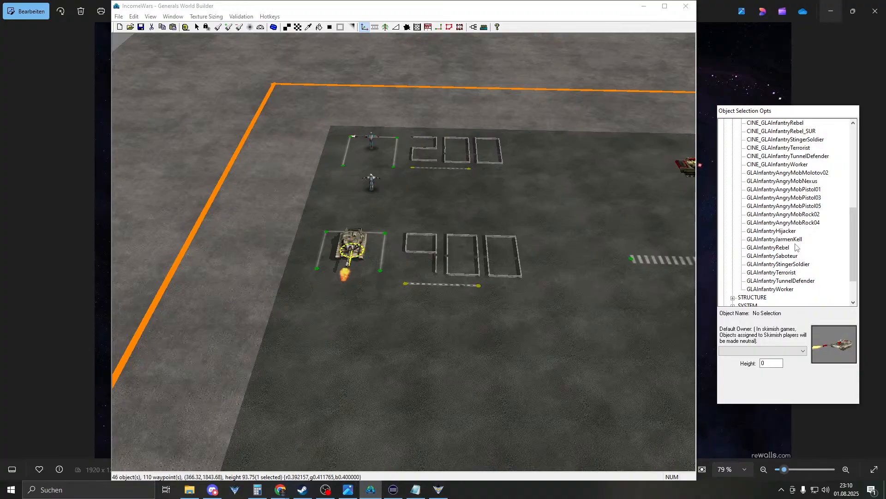
{"action": "scroll", "coordinate": [793, 269], "scroll_direction": "up", "scroll_amount": 3}
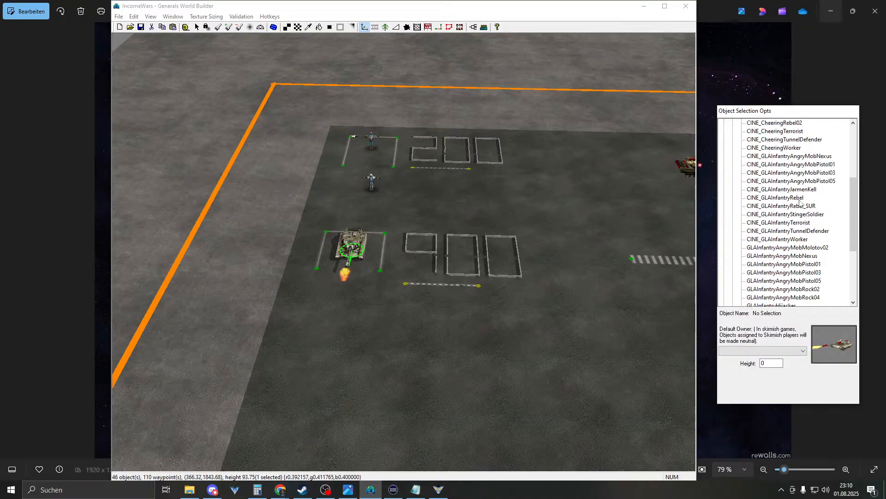
{"action": "scroll", "coordinate": [801, 192], "scroll_direction": "down", "scroll_amount": 3}
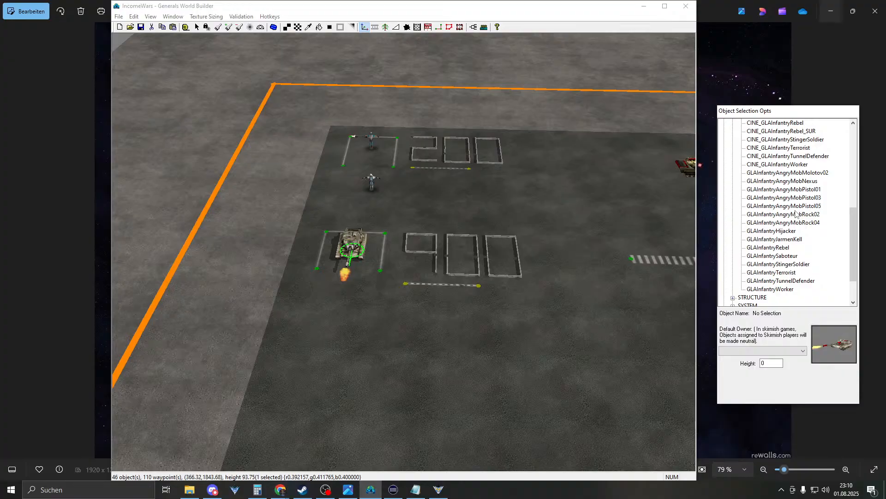
{"action": "scroll", "coordinate": [795, 213], "scroll_direction": "up", "scroll_amount": 3}
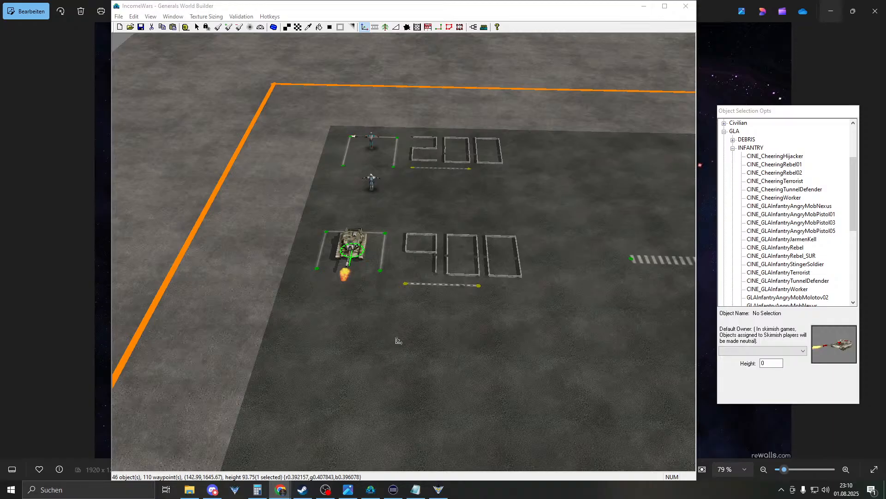
- Return to object placement with the GLA vehicle and America groups collapsed
{"action": "mouse_move", "coordinate": [364, 280]}
{"action": "right_mouse_down"}
{"action": "mouse_move", "coordinate": [371, 239]}
{"action": "mouse_move", "coordinate": [373, 280]}
{"action": "right_mouse_up"}
{"action": "right_click", "coordinate": [373, 240]}
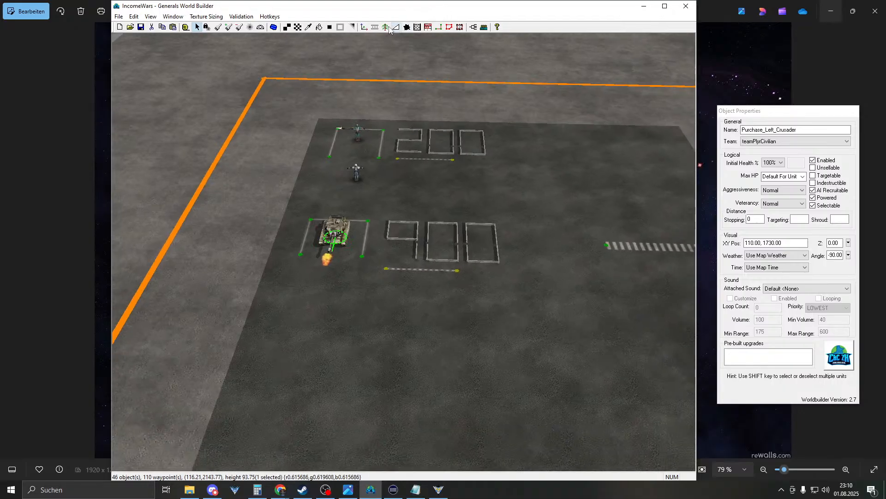
{"action": "left_click", "coordinate": [364, 27]}
{"action": "scroll", "coordinate": [769, 175], "scroll_direction": "up", "scroll_amount": 2}
{"action": "left_click", "coordinate": [733, 164]}
{"action": "left_click", "coordinate": [724, 123]}
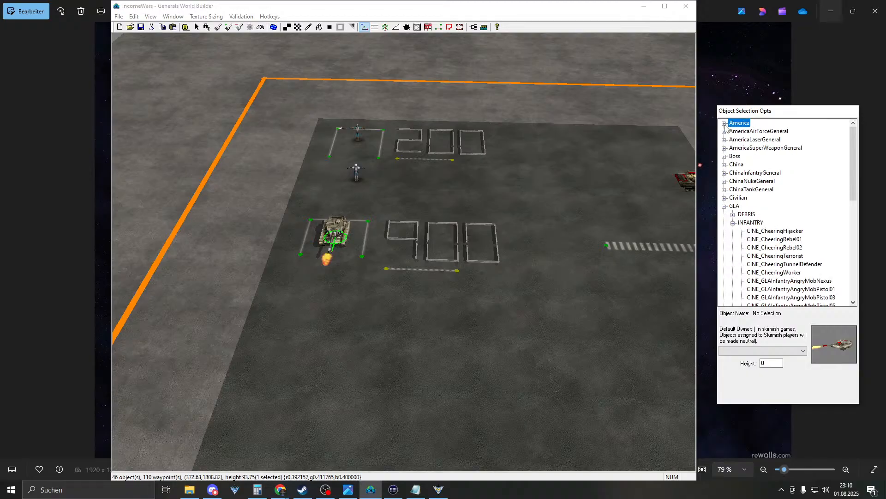
{"action": "scroll", "coordinate": [779, 236], "scroll_direction": "down", "scroll_amount": 6}
{"action": "scroll", "coordinate": [779, 236], "scroll_direction": "down", "scroll_amount": 3}
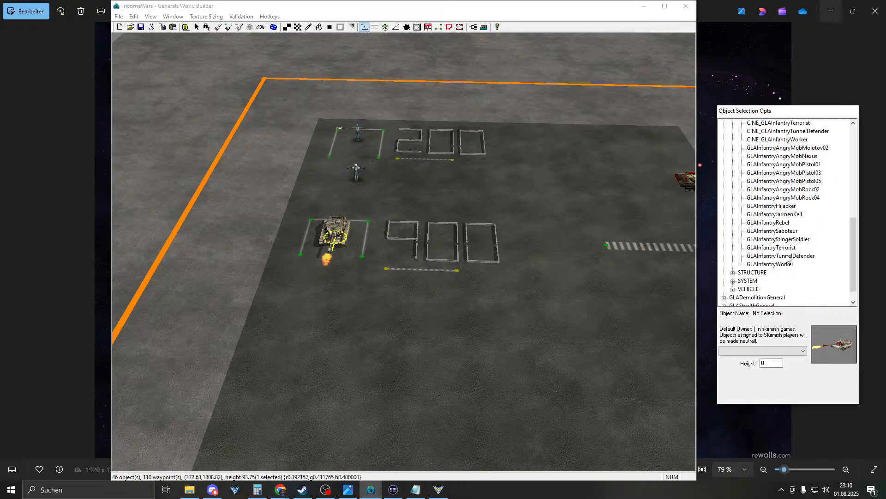
- Place a GLAInfantryTunnelDefender to the right of the 200 pad
{"action": "left_click", "coordinate": [789, 257]}
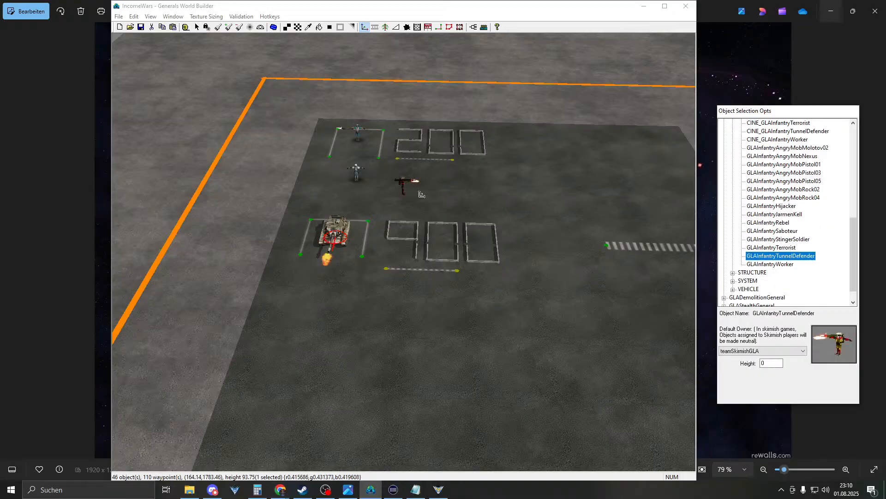
{"action": "right_click_drag", "start_coordinate": [479, 248], "coordinate": [544, 244]}
{"action": "right_click_drag", "start_coordinate": [378, 196], "coordinate": [411, 204]}
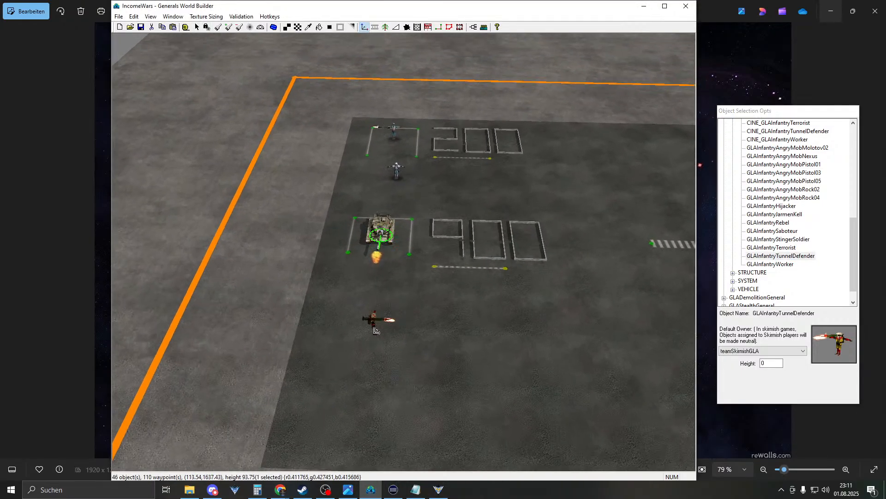
{"action": "right_click_drag", "start_coordinate": [377, 317], "coordinate": [447, 264]}
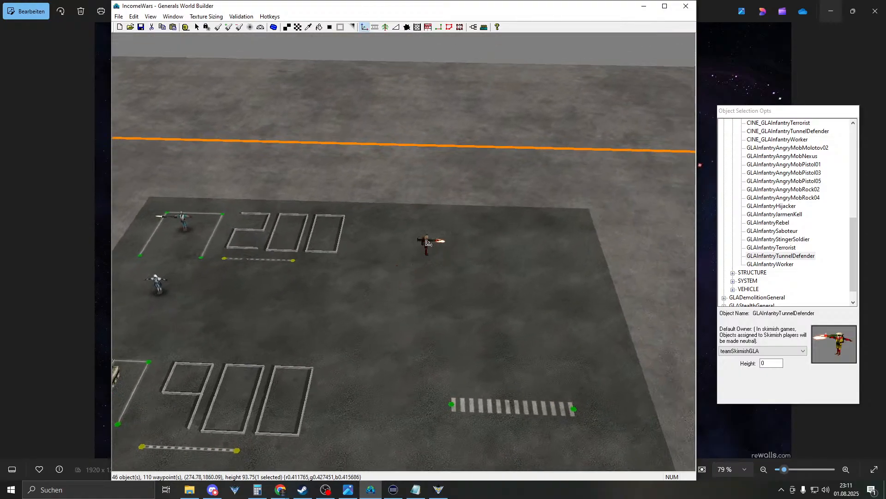
{"action": "left_click", "coordinate": [419, 243]}
{"action": "right_click", "coordinate": [528, 233]}
{"action": "right_click_drag", "start_coordinate": [527, 236], "coordinate": [489, 253]}
{"action": "left_click", "coordinate": [519, 256]}
- Set the Tunnel Defender's angle to -90 and move it to 276.73, 1865.56
{"action": "left_click", "coordinate": [274, 239]}
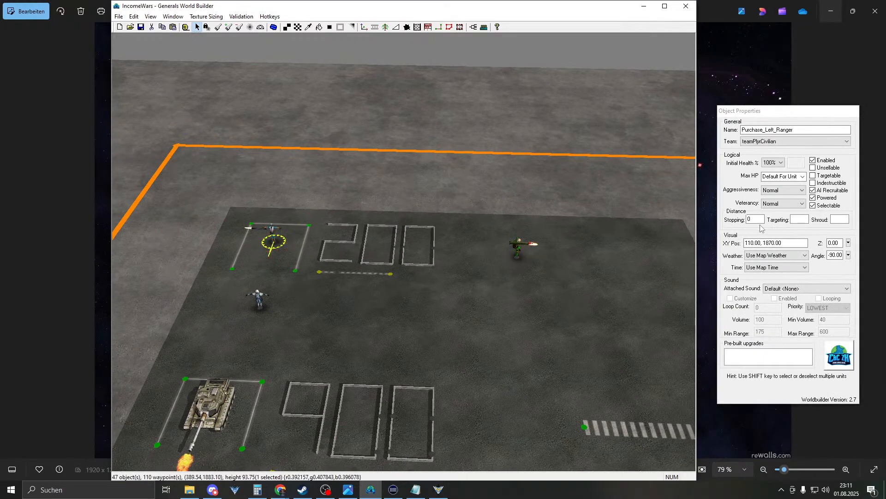
{"action": "left_click", "coordinate": [517, 253]}
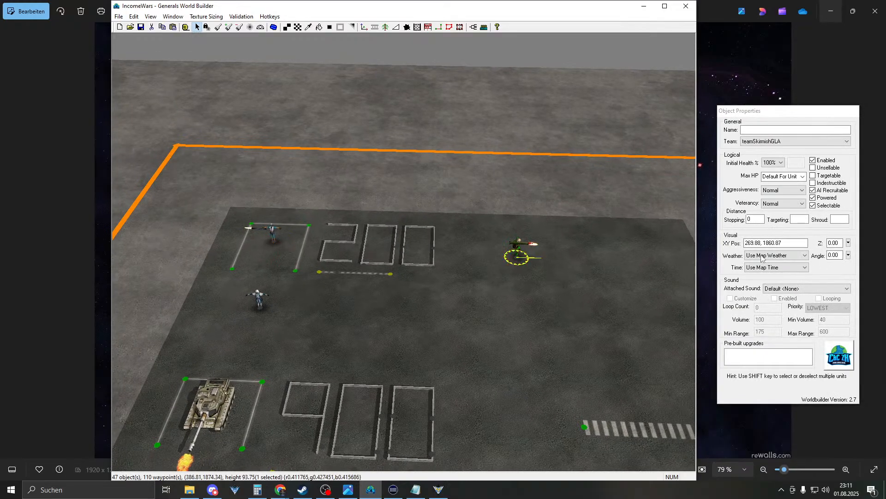
{"action": "type", "text": "-90"}
{"action": "right_click_drag", "start_coordinate": [521, 298], "coordinate": [423, 278]}
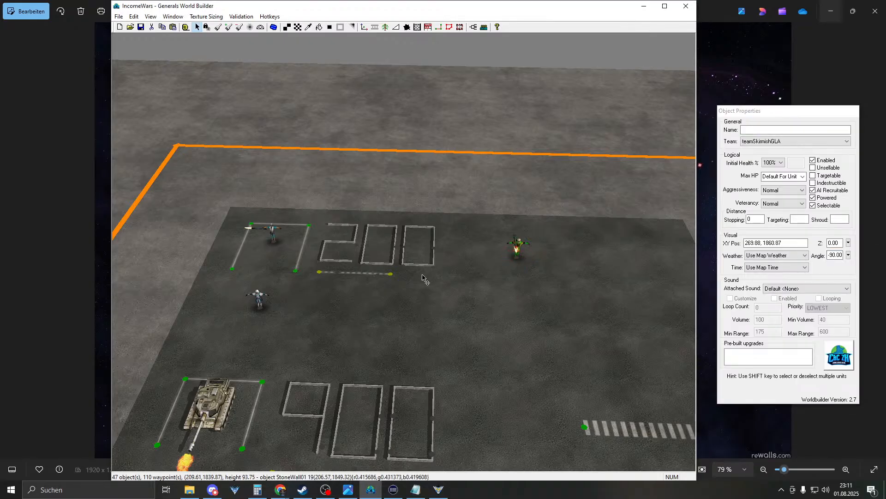
{"action": "left_click_drag", "start_coordinate": [444, 264], "coordinate": [454, 260]}
{"action": "right_click_drag", "start_coordinate": [454, 259], "coordinate": [549, 253]}
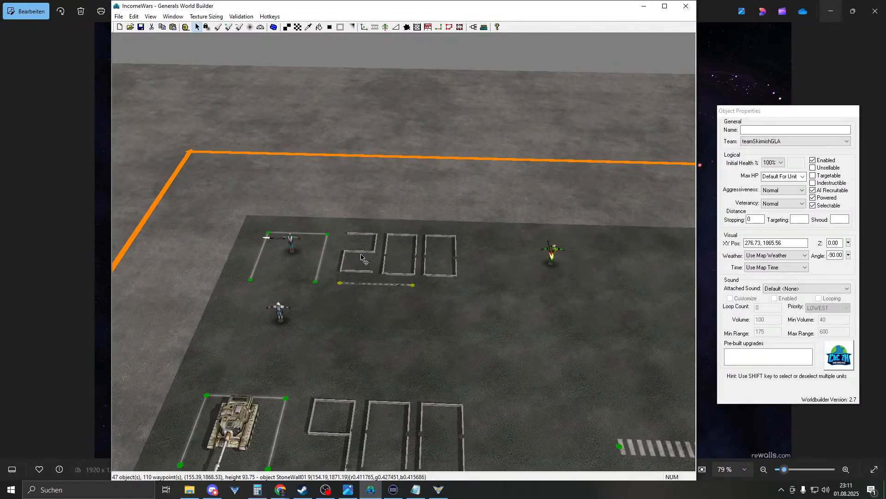
- Move the 200 pad outline's four corners, then undo the misplaced move
{"action": "left_click", "coordinate": [250, 280]}
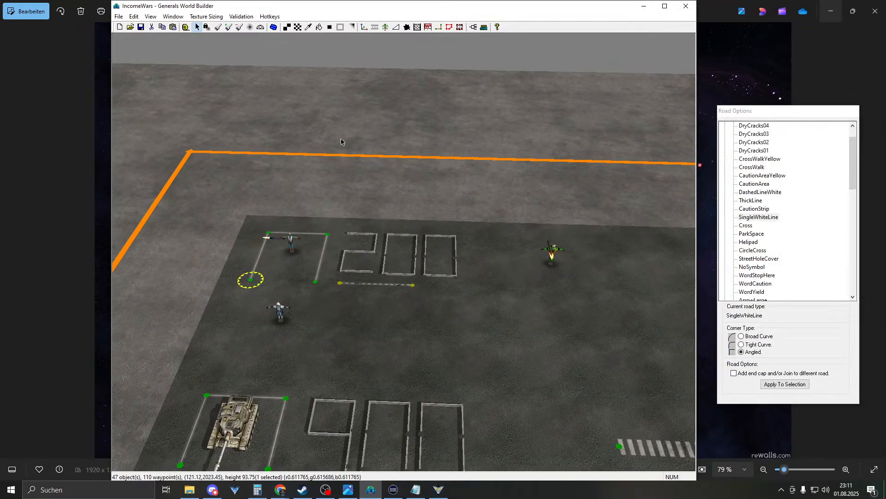
{"action": "left_click", "coordinate": [269, 232], "text": "ctrl"}
{"action": "left_click", "coordinate": [326, 234], "text": "ctrl"}
{"action": "left_click", "coordinate": [315, 281], "text": "ctrl"}
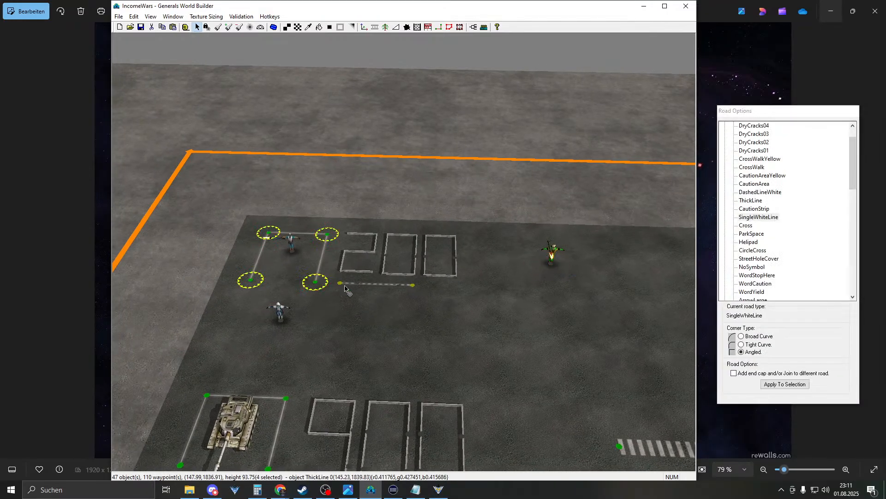
{"action": "left_click_drag", "start_coordinate": [327, 234], "coordinate": [485, 250]}
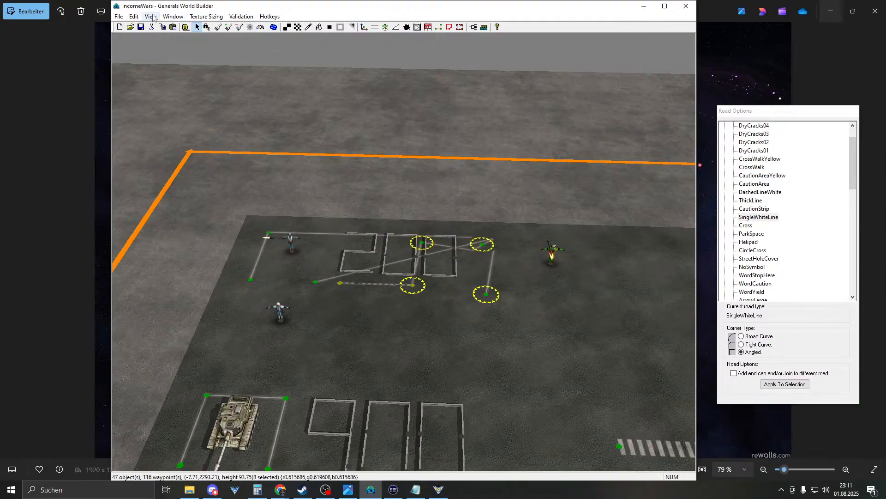
{"action": "left_click", "coordinate": [134, 16]}
{"action": "left_click", "coordinate": [140, 27]}
{"action": "left_click", "coordinate": [134, 17]}
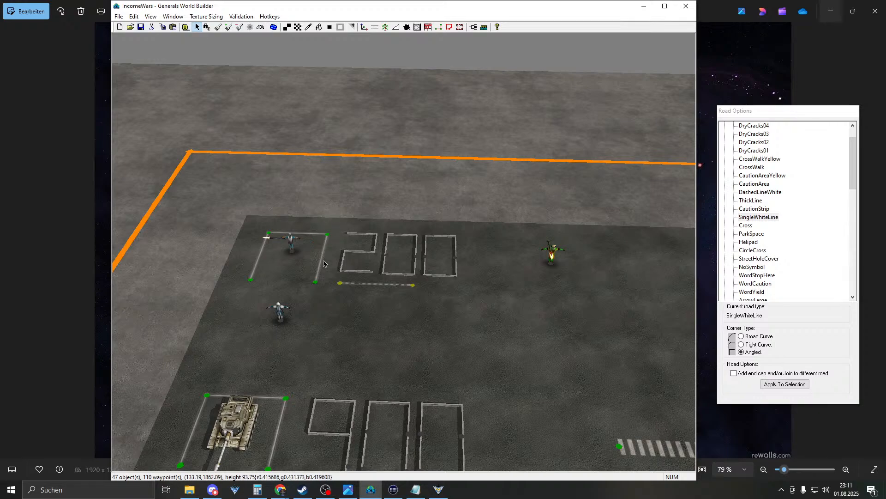
- Draw a three-sided SingleWhiteLine pad outline around the Tunnel Defender
{"action": "left_click", "coordinate": [375, 27]}
{"action": "left_click", "coordinate": [206, 27]}
{"action": "mouse_move", "coordinate": [545, 254]}
{"action": "left_mouse_down"}
{"action": "mouse_move", "coordinate": [440, 248]}
{"action": "mouse_move", "coordinate": [483, 239]}
{"action": "left_mouse_up"}
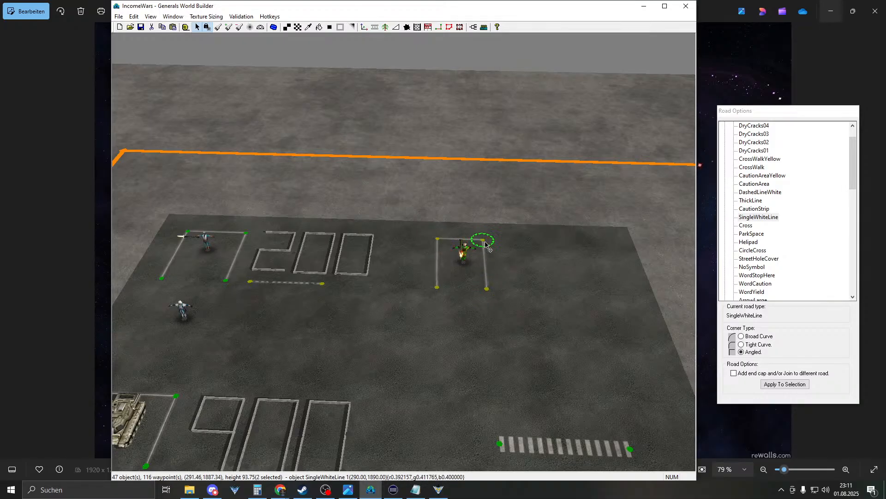
{"action": "right_click", "coordinate": [462, 290]}
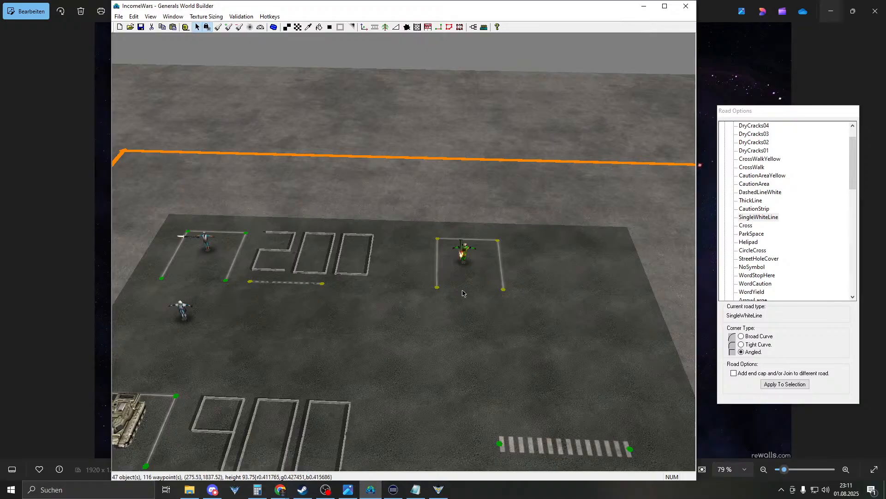
{"action": "middle_click_drag", "start_coordinate": [413, 271], "coordinate": [408, 242]}
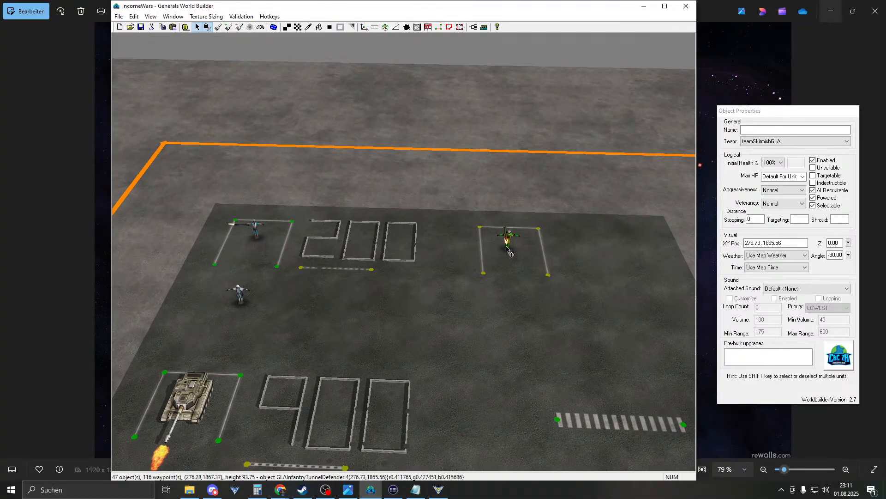
- Drag the Tunnel Defender to position 280, 1870
{"action": "middle_click_drag", "start_coordinate": [381, 211], "coordinate": [434, 256]}
{"action": "left_click", "coordinate": [435, 260]}
{"action": "left_click_drag", "start_coordinate": [428, 261], "coordinate": [424, 262]}
- Compare the Ranger's and Crusader tank's XY positions, then reselect the Tunnel Defender
{"action": "right_click_drag", "start_coordinate": [210, 231], "coordinate": [468, 277]}
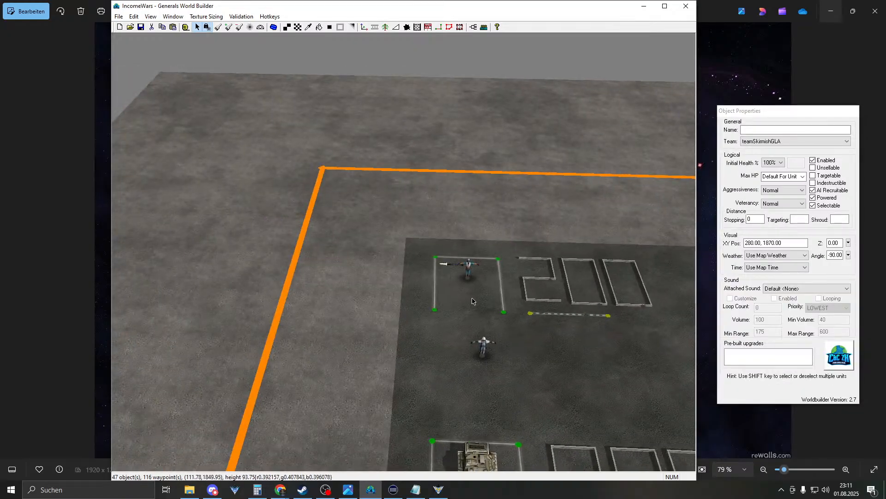
{"action": "left_click", "coordinate": [465, 281]}
{"action": "right_click_drag", "start_coordinate": [442, 221], "coordinate": [374, 132]}
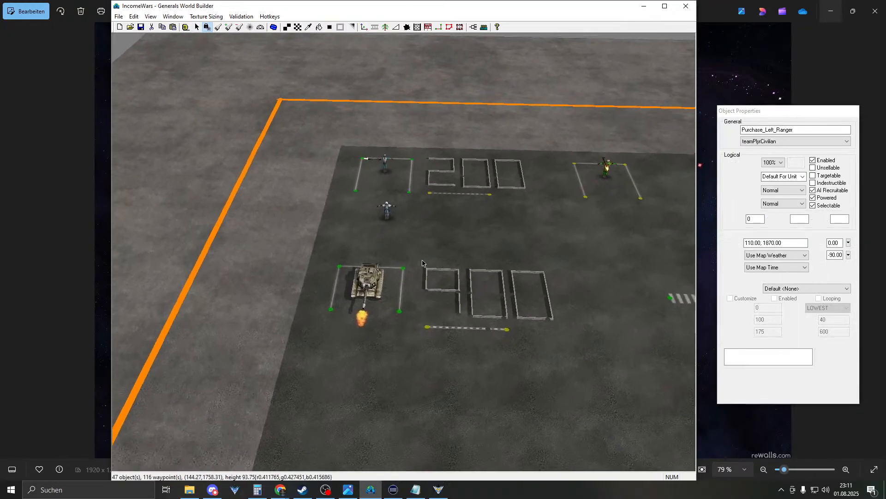
{"action": "left_click", "coordinate": [373, 299]}
{"action": "right_click_drag", "start_coordinate": [373, 299], "coordinate": [506, 280]}
{"action": "left_click", "coordinate": [463, 239]}
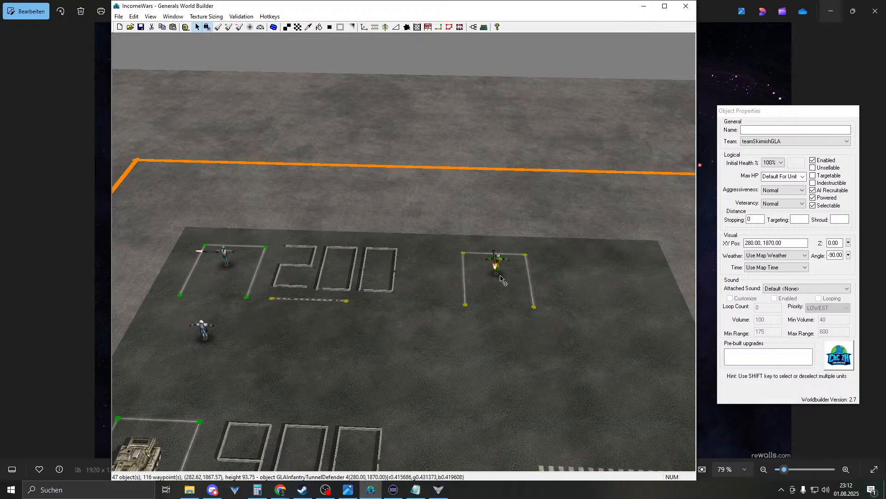
{"action": "mouse_move", "coordinate": [482, 249]}
{"action": "right_mouse_down"}
{"action": "mouse_move", "coordinate": [382, 393]}
{"action": "mouse_move", "coordinate": [482, 231]}
{"action": "right_mouse_up"}
- Box-select all the walls that form the 200 price number
{"action": "right_click", "coordinate": [501, 302]}
{"action": "right_click_drag", "start_coordinate": [501, 302], "coordinate": [401, 294]}
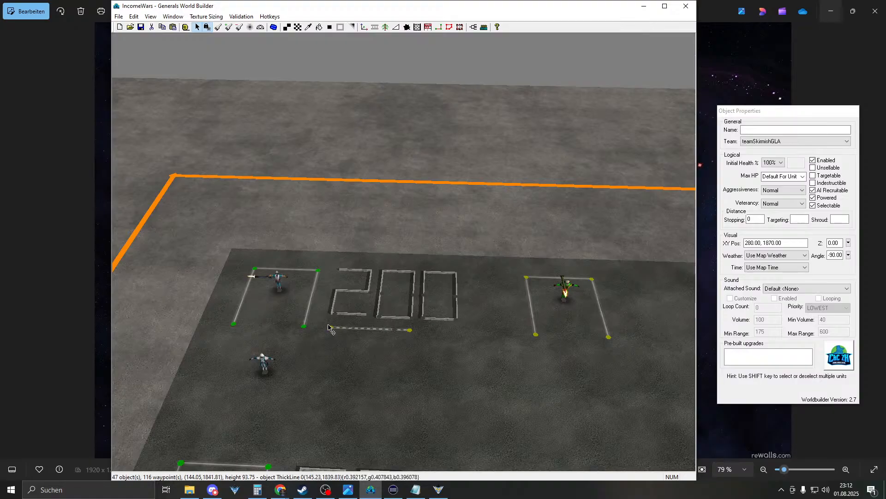
{"action": "left_click_drag", "start_coordinate": [327, 238], "coordinate": [496, 369]}
{"action": "right_click_drag", "start_coordinate": [417, 305], "coordinate": [538, 311]}
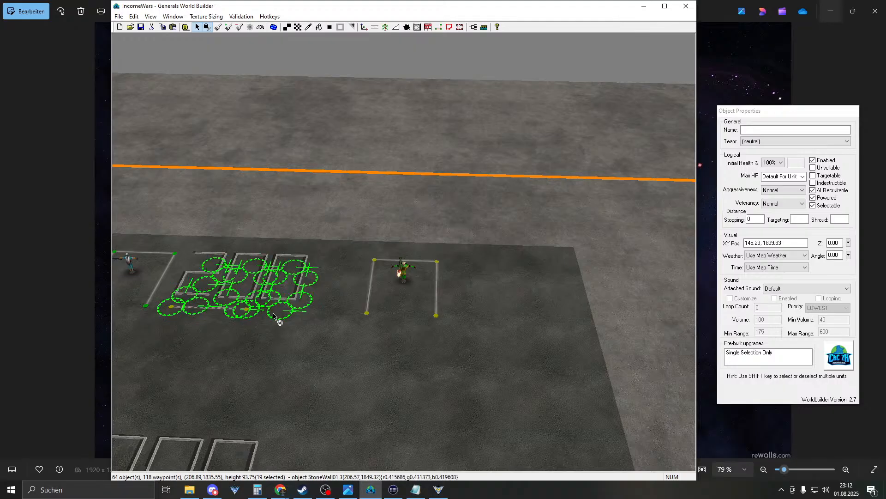
- Copy the 200 walls beside the Tunnel Defender's new pad and deselect them
{"action": "left_click_drag", "start_coordinate": [276, 310], "coordinate": [596, 321]}
{"action": "middle_click_drag", "start_coordinate": [468, 302], "coordinate": [469, 330]}
{"action": "right_click_drag", "start_coordinate": [468, 330], "coordinate": [399, 334]}
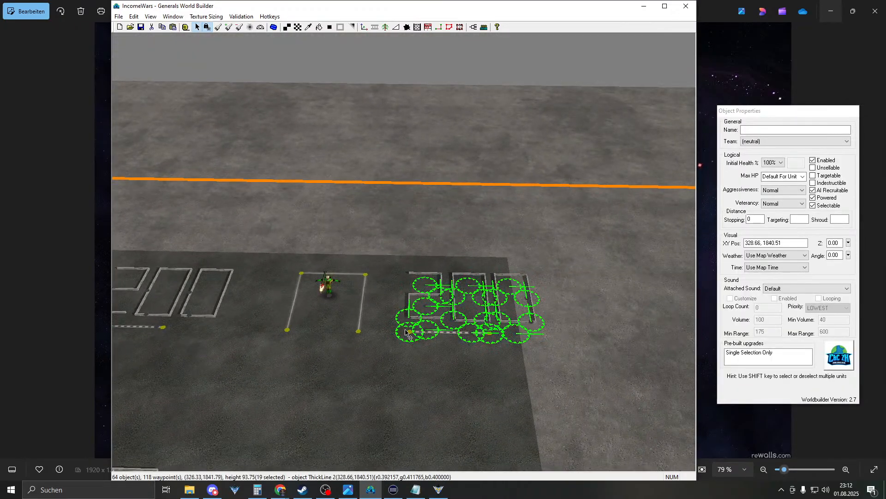
{"action": "left_click", "coordinate": [399, 332]}
{"action": "left_click", "coordinate": [474, 321]}
- Move one wall piece of the copied 2 to start rebuilding the digit
{"action": "right_click_drag", "start_coordinate": [473, 321], "coordinate": [531, 350]}
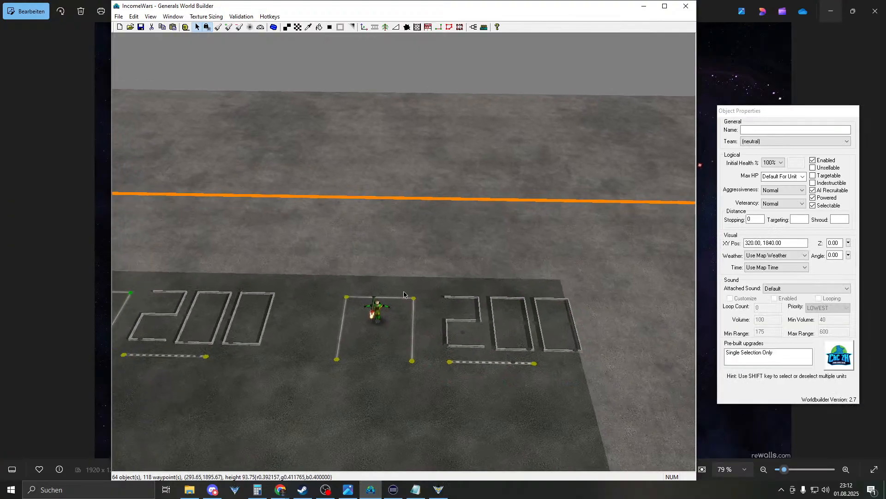
{"action": "scroll", "coordinate": [506, 320], "scroll_direction": "up", "scroll_amount": 5}
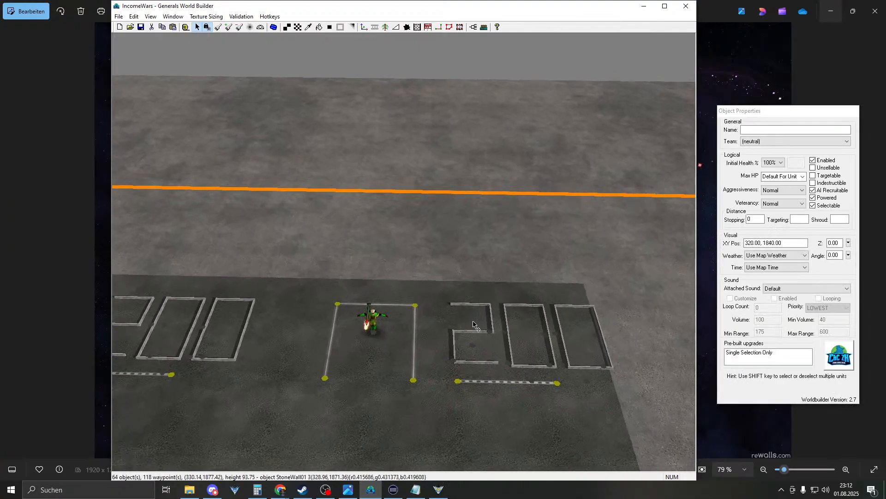
{"action": "right_click_drag", "start_coordinate": [506, 321], "coordinate": [450, 326]}
{"action": "left_click_drag", "start_coordinate": [445, 330], "coordinate": [389, 328]}
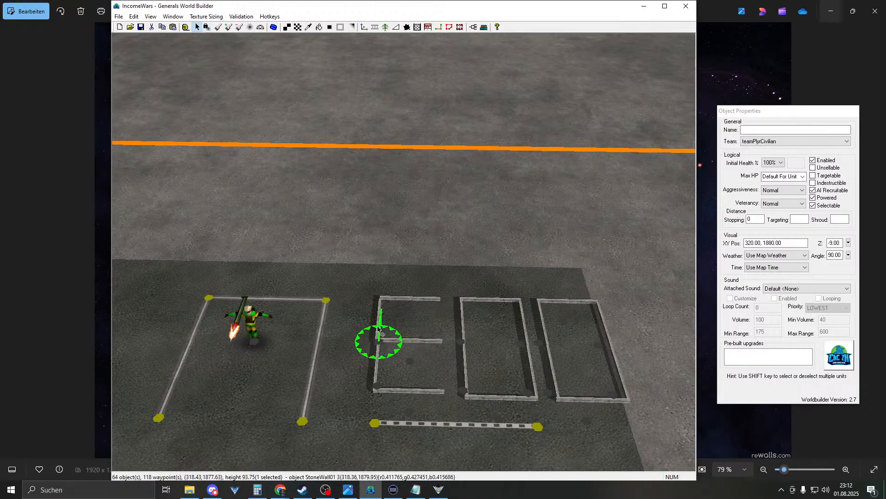
- Reshape the first digit by moving the lower-left and bottom pieces and deleting the top piece
{"action": "left_click", "coordinate": [371, 364]}
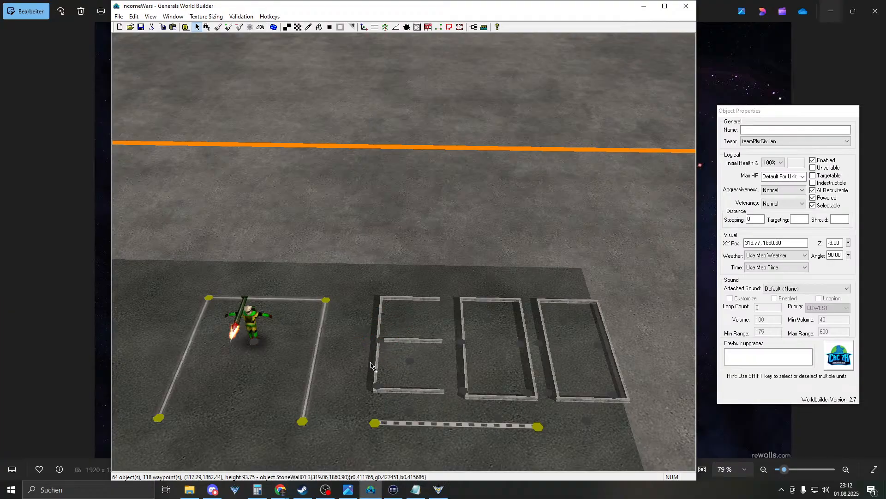
{"action": "left_click_drag", "start_coordinate": [375, 366], "coordinate": [431, 312]}
{"action": "key", "text": "Delete"}
{"action": "left_click_drag", "start_coordinate": [406, 391], "coordinate": [421, 317]}
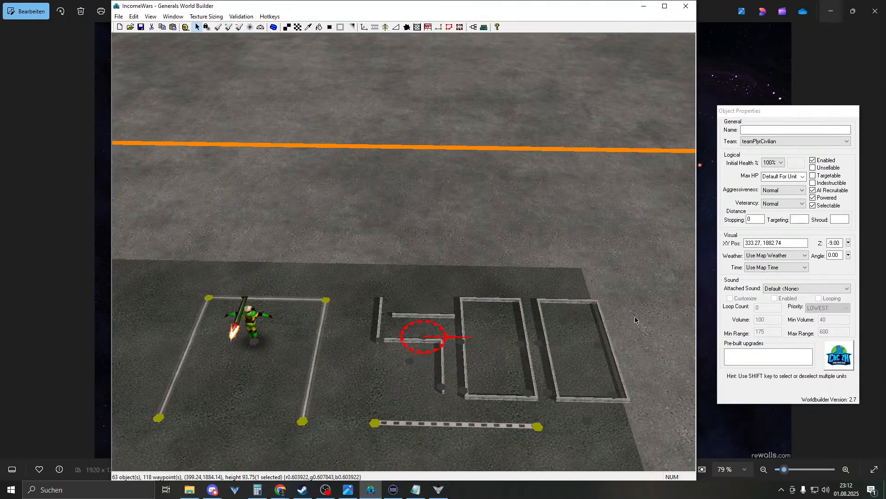
- Set the stray wall piece's Angle to 90 and inspect the wall joint
{"action": "left_click", "coordinate": [829, 255]}
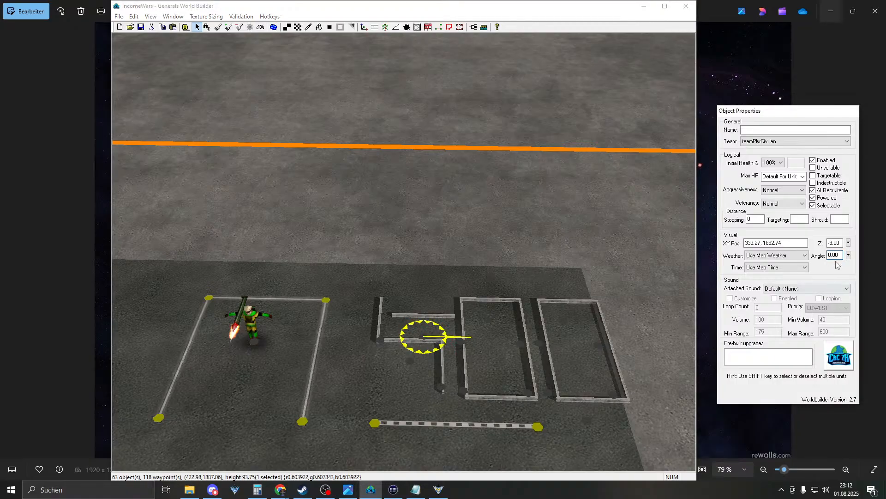
{"action": "type", "text": "90"}
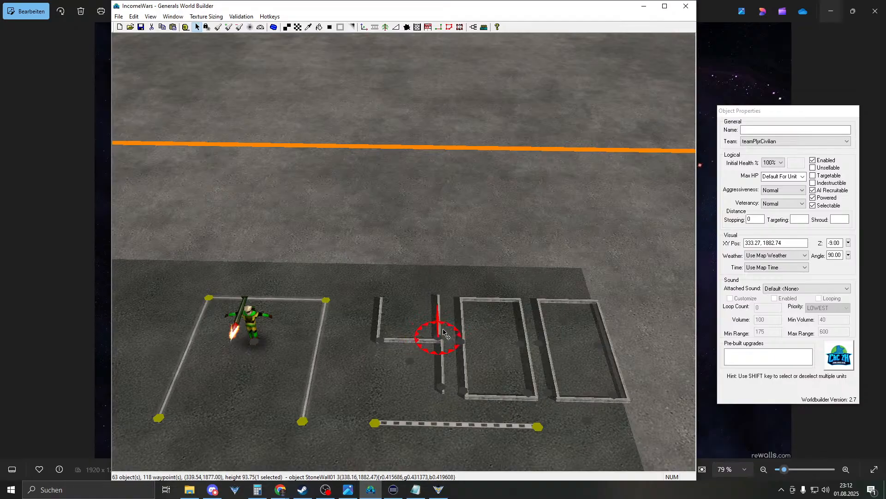
{"action": "left_click_drag", "start_coordinate": [445, 330], "coordinate": [446, 333]}
{"action": "scroll", "coordinate": [446, 332], "scroll_direction": "up", "scroll_amount": 5}
{"action": "middle_click_drag", "start_coordinate": [378, 311], "coordinate": [360, 299]}
{"action": "right_click_drag", "start_coordinate": [360, 299], "coordinate": [473, 338]}
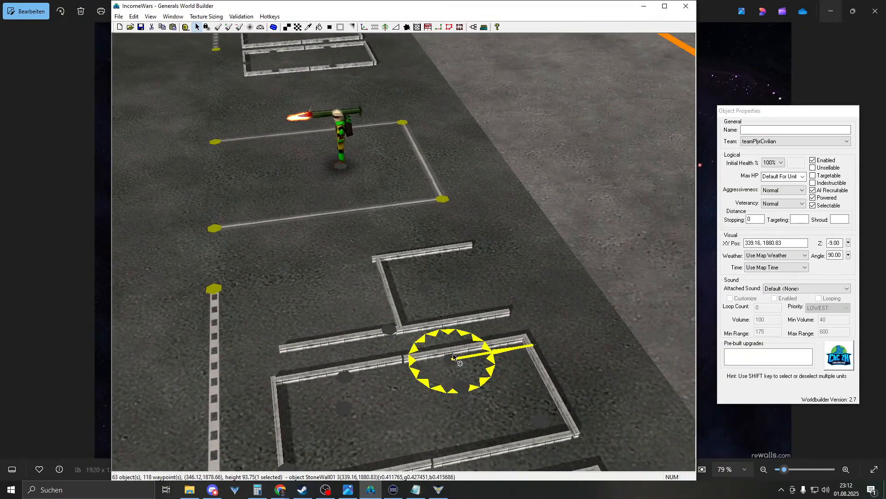
{"action": "middle_click_drag", "start_coordinate": [450, 356], "coordinate": [421, 352]}
{"action": "right_click_drag", "start_coordinate": [421, 352], "coordinate": [450, 359]}
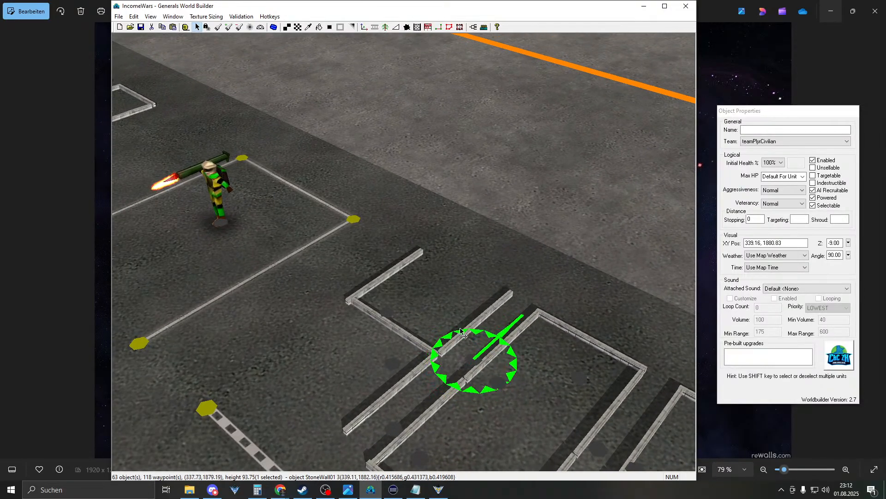
- Check the neighbouring wall piece and bring the 400 digits and whole lot into view
{"action": "right_click_drag", "start_coordinate": [381, 282], "coordinate": [421, 326]}
{"action": "left_click", "coordinate": [422, 327]}
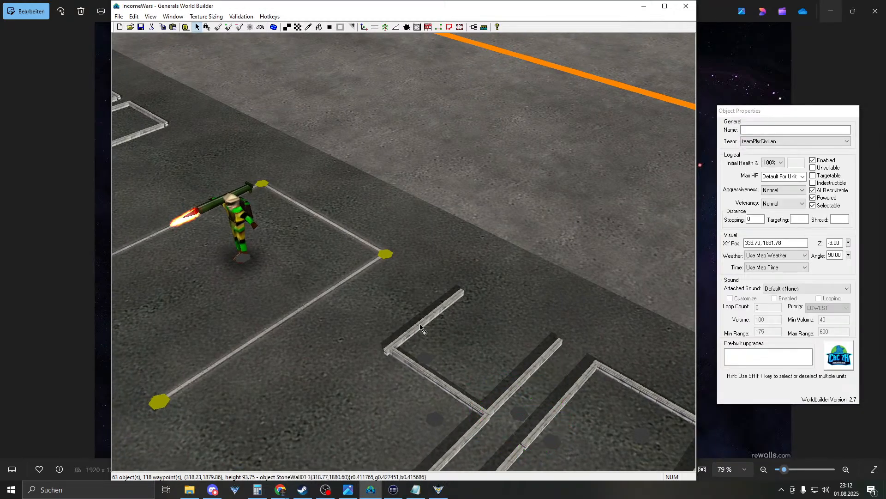
{"action": "right_click", "coordinate": [423, 327]}
{"action": "middle_click_drag", "start_coordinate": [423, 328], "coordinate": [451, 306]}
{"action": "right_click_drag", "start_coordinate": [451, 306], "coordinate": [597, 294]}
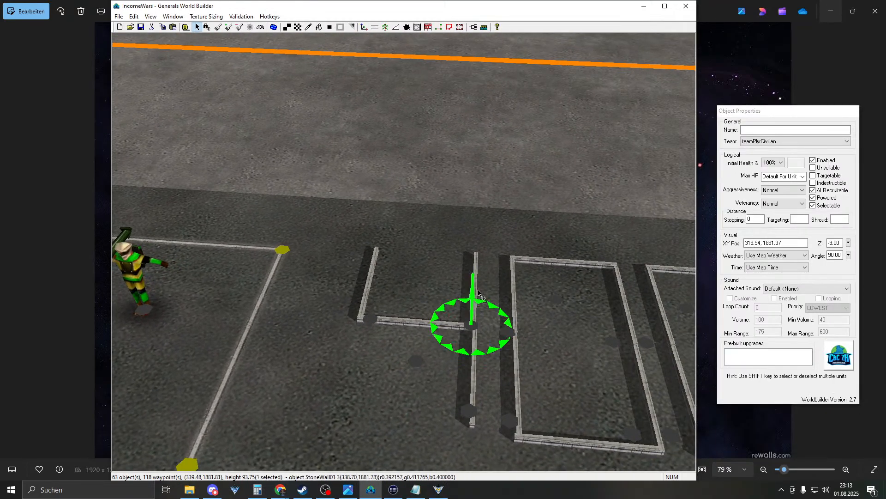
{"action": "scroll", "coordinate": [520, 287], "scroll_direction": "down", "scroll_amount": 10}
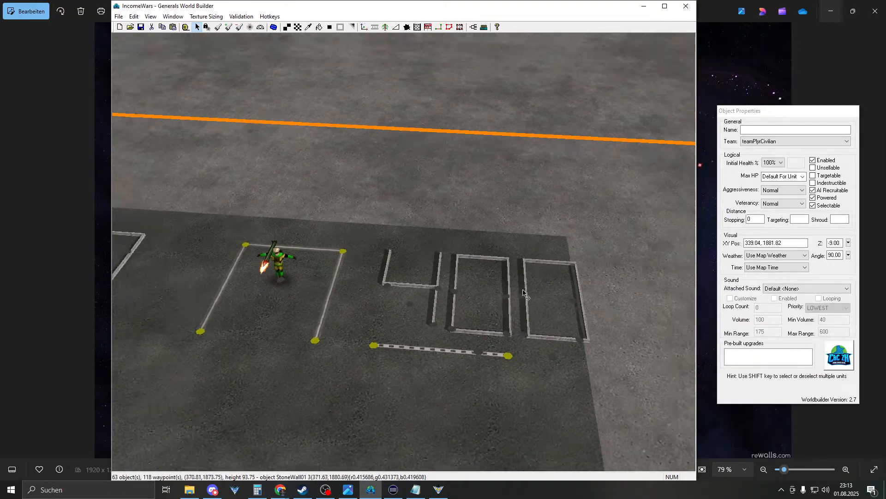
{"action": "scroll", "coordinate": [521, 300], "scroll_direction": "down", "scroll_amount": 2}
{"action": "mouse_move", "coordinate": [319, 104]}
{"action": "right_mouse_down"}
{"action": "mouse_move", "coordinate": [338, 226]}
{"action": "mouse_move", "coordinate": [391, 269]}
{"action": "mouse_move", "coordinate": [412, 396]}
{"action": "mouse_move", "coordinate": [544, 321]}
{"action": "mouse_move", "coordinate": [440, 286]}
{"action": "mouse_move", "coordinate": [421, 267]}
{"action": "mouse_move", "coordinate": [466, 232]}
{"action": "mouse_move", "coordinate": [277, 219]}
{"action": "mouse_move", "coordinate": [367, 387]}
{"action": "mouse_move", "coordinate": [356, 265]}
{"action": "right_mouse_up"}
- Sample AsphaltType3 from the ground and switch to the tile texture brush
{"action": "left_click", "coordinate": [346, 273], "text": "alt"}
{"action": "key", "text": "t"}
{"action": "scroll", "coordinate": [455, 237], "scroll_direction": "down", "scroll_amount": 5}
{"action": "scroll", "coordinate": [356, 265], "scroll_direction": "up", "scroll_amount": 5}
{"action": "scroll", "coordinate": [356, 265], "scroll_direction": "up", "scroll_amount": 2}
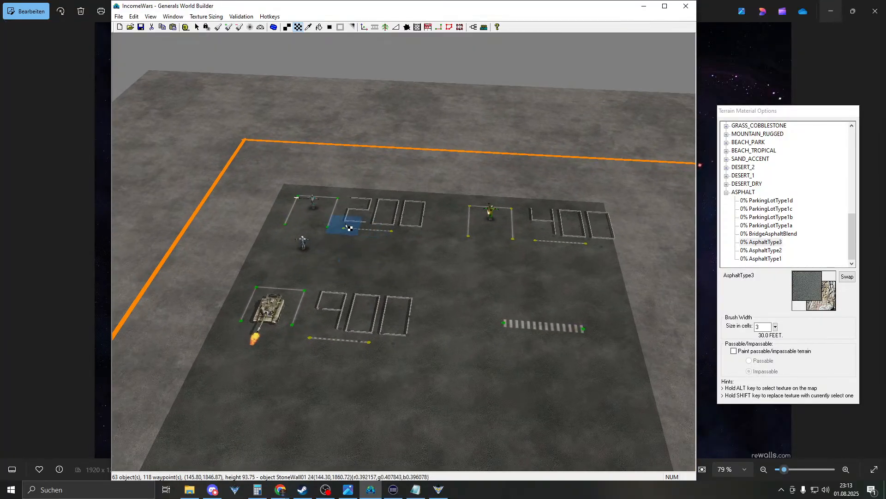
- Lock the camera angle and set the brush Size in cells to 25
{"action": "mouse_move", "coordinate": [332, 231]}
{"action": "right_mouse_down"}
{"action": "mouse_move", "coordinate": [415, 192]}
{"action": "mouse_move", "coordinate": [819, 198]}
{"action": "right_mouse_up"}
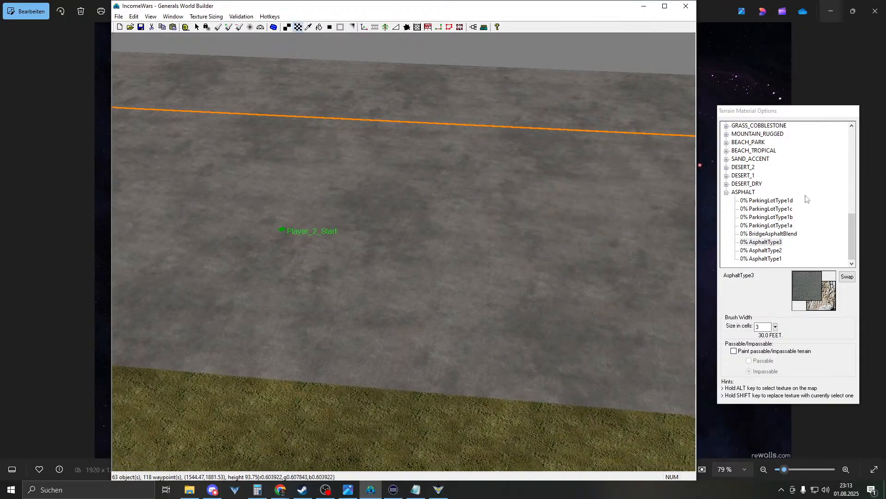
{"action": "right_click_drag", "start_coordinate": [503, 191], "coordinate": [676, 204]}
{"action": "right_click_drag", "start_coordinate": [432, 232], "coordinate": [55, 176]}
{"action": "right_click_drag", "start_coordinate": [431, 256], "coordinate": [684, 237]}
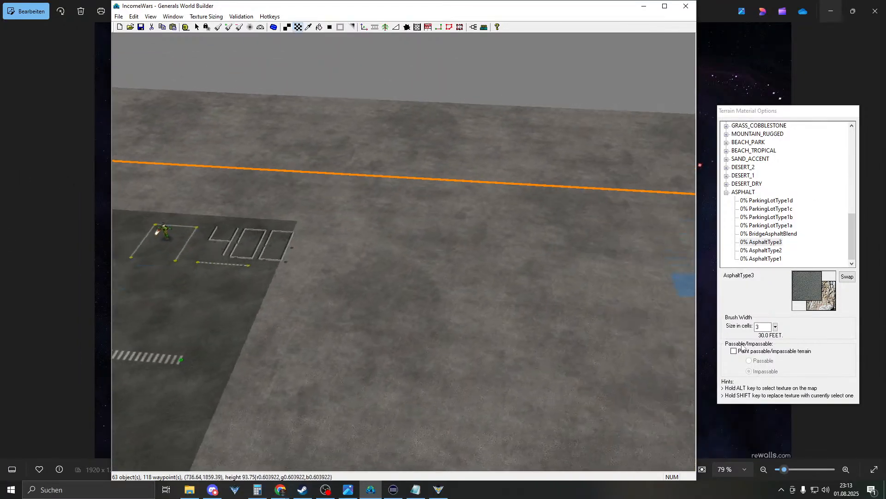
{"action": "left_click", "coordinate": [207, 26]}
{"action": "right_click_drag", "start_coordinate": [397, 120], "coordinate": [581, 245]}
{"action": "left_click", "coordinate": [756, 328]}
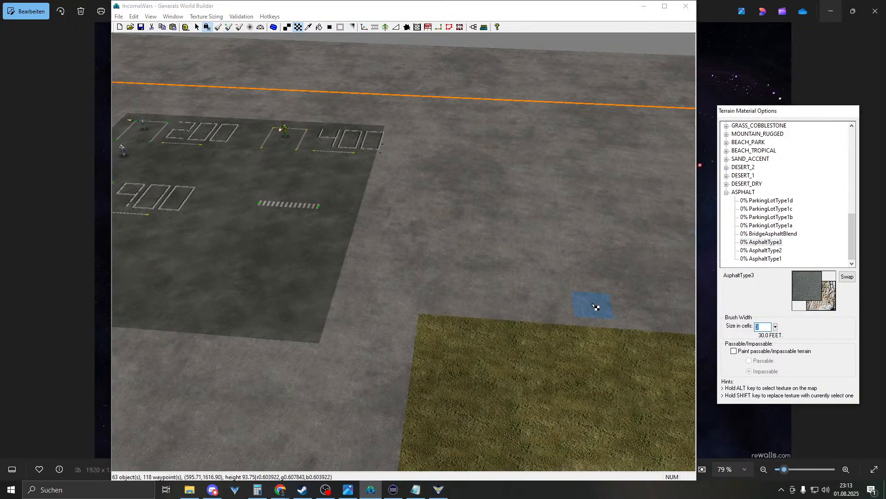
{"action": "type", "text": "15"}
{"action": "mouse_move", "coordinate": [638, 281]}
{"action": "right_mouse_down"}
{"action": "mouse_move", "coordinate": [499, 99]}
{"action": "mouse_move", "coordinate": [237, 174]}
{"action": "right_mouse_up"}
{"action": "left_click", "coordinate": [769, 327]}
{"action": "type", "text": "25"}
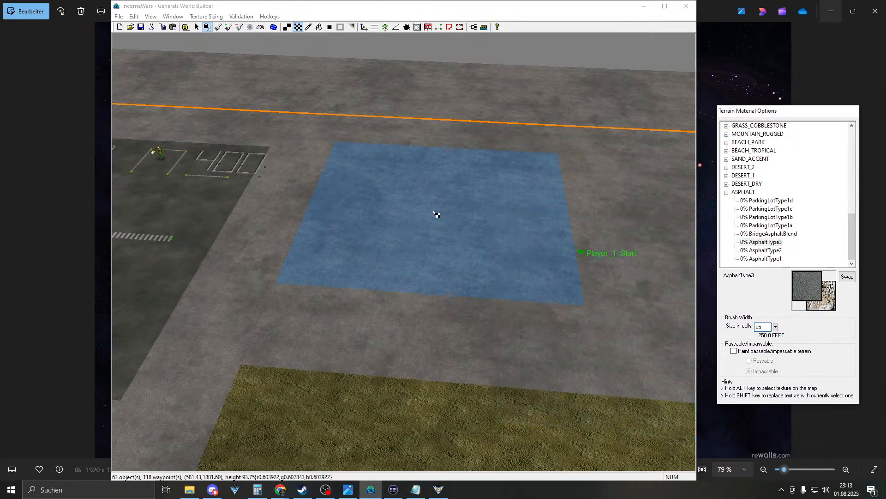
- Paint AsphaltType3 over the light concrete to the right edge and near Player_4_Start
{"action": "left_click_drag", "start_coordinate": [362, 216], "coordinate": [674, 240]}
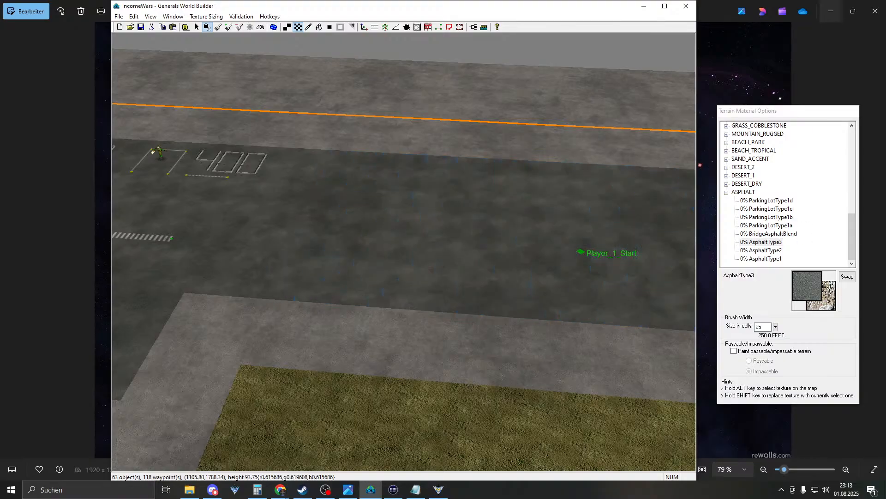
{"action": "mouse_move", "coordinate": [476, 258]}
{"action": "right_mouse_down"}
{"action": "mouse_move", "coordinate": [238, 231]}
{"action": "mouse_move", "coordinate": [320, 321]}
{"action": "mouse_move", "coordinate": [526, 277]}
{"action": "right_mouse_up"}
{"action": "right_click_drag", "start_coordinate": [455, 240], "coordinate": [692, 222]}
{"action": "mouse_move", "coordinate": [402, 214]}
{"action": "right_mouse_down"}
{"action": "mouse_move", "coordinate": [508, 230]}
{"action": "mouse_move", "coordinate": [340, 245]}
{"action": "right_mouse_up"}
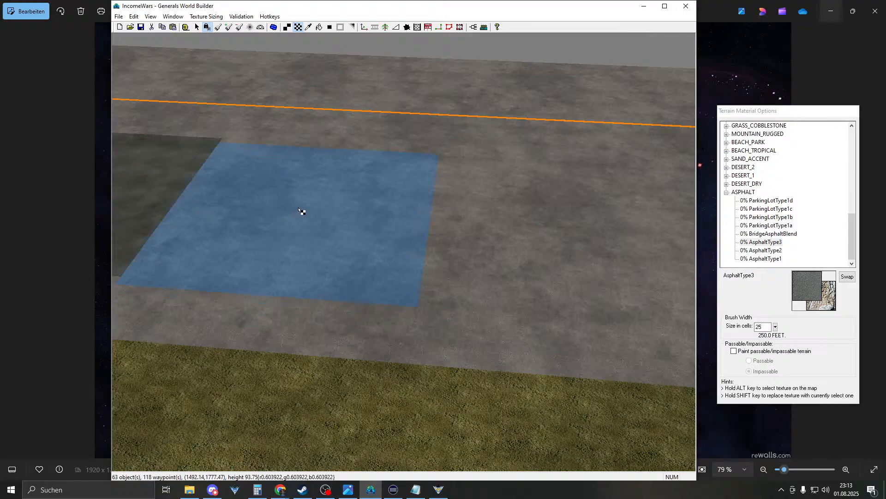
{"action": "left_click_drag", "start_coordinate": [300, 207], "coordinate": [811, 231]}
{"action": "mouse_move", "coordinate": [406, 222]}
{"action": "right_mouse_down"}
{"action": "mouse_move", "coordinate": [831, 220]}
{"action": "mouse_move", "coordinate": [859, 231]}
{"action": "right_mouse_up"}
{"action": "left_click_drag", "start_coordinate": [267, 217], "coordinate": [574, 228]}
{"action": "mouse_move", "coordinate": [573, 228]}
{"action": "right_mouse_down"}
{"action": "mouse_move", "coordinate": [316, 160]}
{"action": "mouse_move", "coordinate": [214, 143]}
{"action": "mouse_move", "coordinate": [106, 148]}
{"action": "right_mouse_up"}
- Survey the 200/400/900 lot and border corners to check the asphalt coverage
{"action": "right_click_drag", "start_coordinate": [445, 220], "coordinate": [590, 196]}
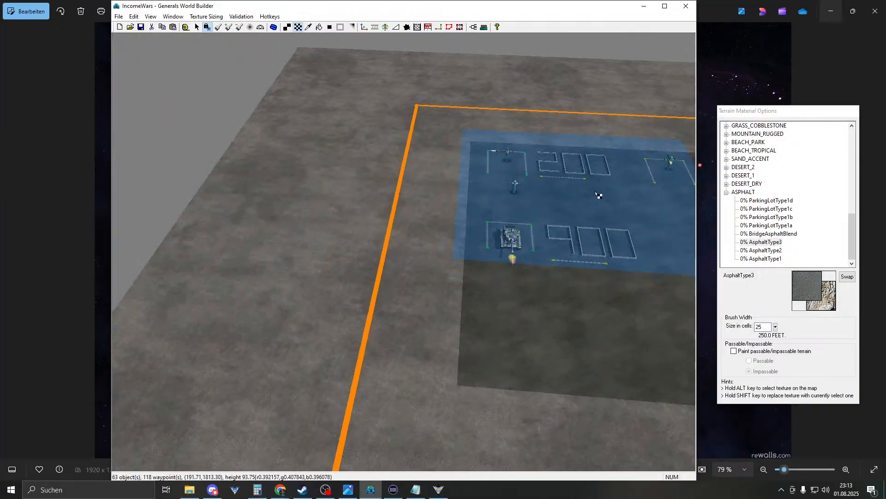
{"action": "mouse_move", "coordinate": [469, 247]}
{"action": "right_mouse_down"}
{"action": "mouse_move", "coordinate": [378, 340]}
{"action": "mouse_move", "coordinate": [321, 351]}
{"action": "mouse_move", "coordinate": [490, 198]}
{"action": "right_mouse_up"}
{"action": "mouse_move", "coordinate": [281, 198]}
{"action": "right_mouse_down"}
{"action": "mouse_move", "coordinate": [604, 195]}
{"action": "mouse_move", "coordinate": [117, 204]}
{"action": "right_mouse_up"}
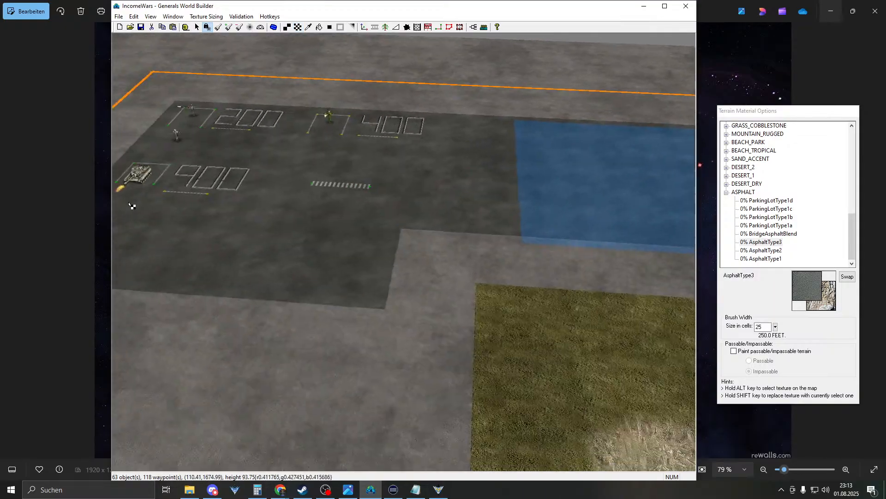
{"action": "right_click_drag", "start_coordinate": [342, 216], "coordinate": [655, 204]}
{"action": "mouse_move", "coordinate": [295, 247]}
{"action": "right_mouse_down"}
{"action": "mouse_move", "coordinate": [550, 244]}
{"action": "mouse_move", "coordinate": [651, 227]}
{"action": "right_mouse_up"}
{"action": "right_click_drag", "start_coordinate": [369, 201], "coordinate": [479, 226]}
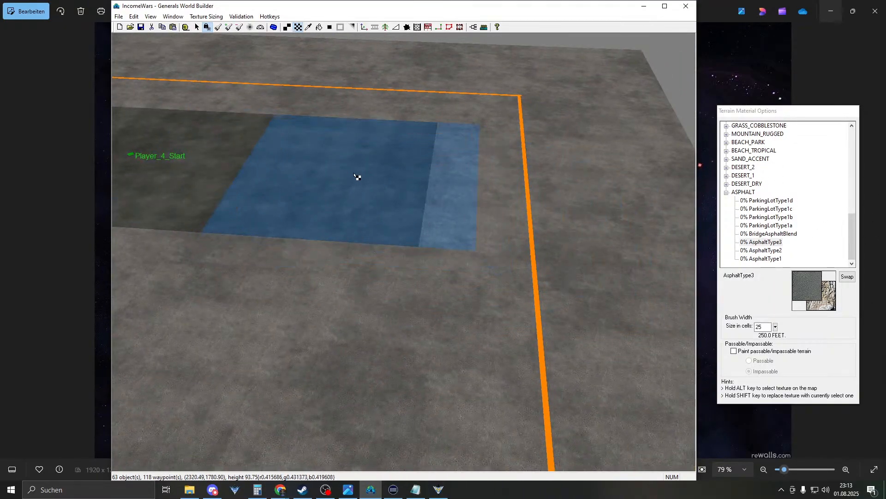
{"action": "right_click_drag", "start_coordinate": [550, 118], "coordinate": [423, 214]}
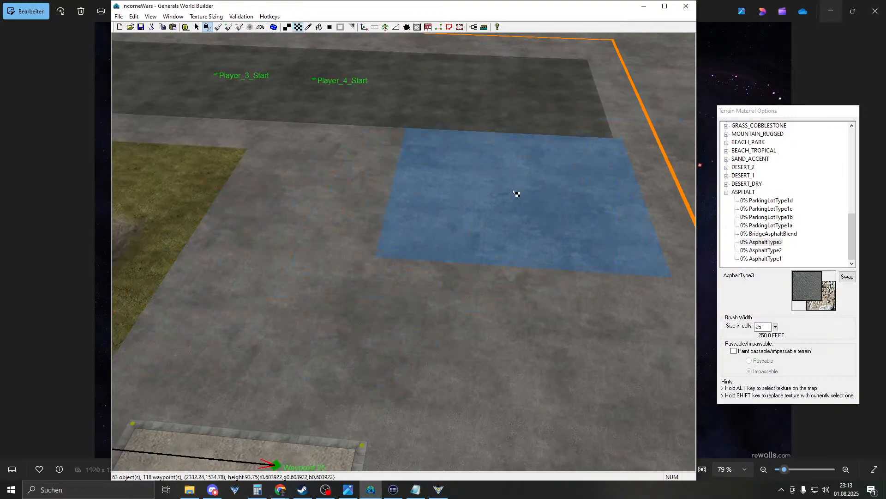
{"action": "mouse_move", "coordinate": [625, 231]}
{"action": "right_mouse_down"}
{"action": "mouse_move", "coordinate": [645, 219]}
{"action": "mouse_move", "coordinate": [548, 223]}
{"action": "mouse_move", "coordinate": [12, 188]}
{"action": "right_mouse_up"}
{"action": "right_click_drag", "start_coordinate": [416, 221], "coordinate": [28, 138]}
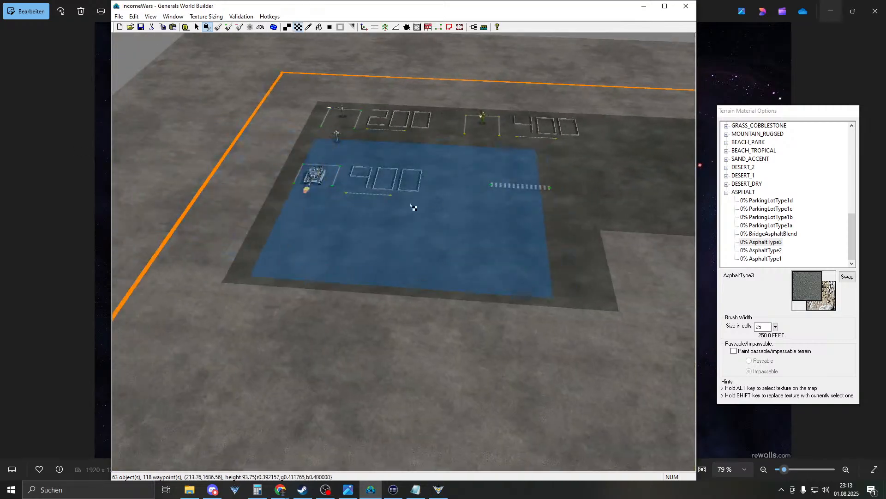
{"action": "right_click_drag", "start_coordinate": [417, 206], "coordinate": [439, 129]}
{"action": "scroll", "coordinate": [410, 144], "scroll_direction": "up", "scroll_amount": 5}
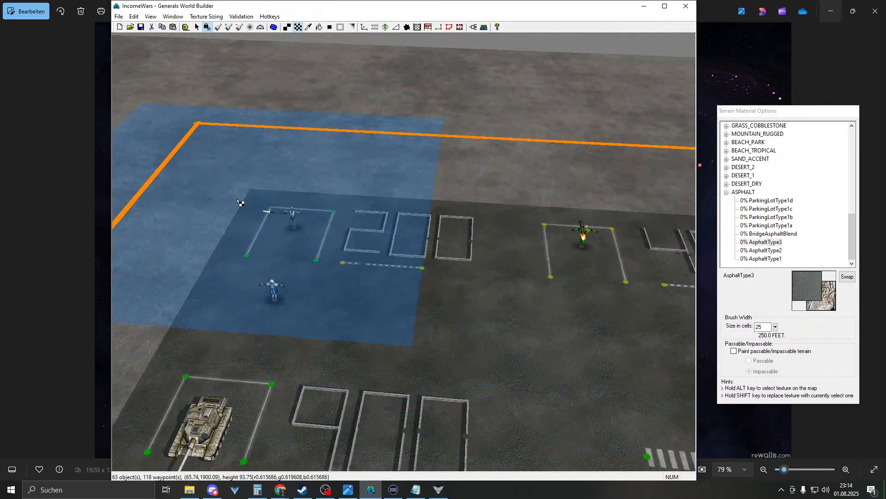
{"action": "mouse_move", "coordinate": [285, 217]}
{"action": "right_mouse_down"}
{"action": "mouse_move", "coordinate": [574, 270]}
{"action": "mouse_move", "coordinate": [390, 251]}
{"action": "mouse_move", "coordinate": [572, 270]}
{"action": "mouse_move", "coordinate": [447, 258]}
{"action": "mouse_move", "coordinate": [556, 242]}
{"action": "right_mouse_up"}
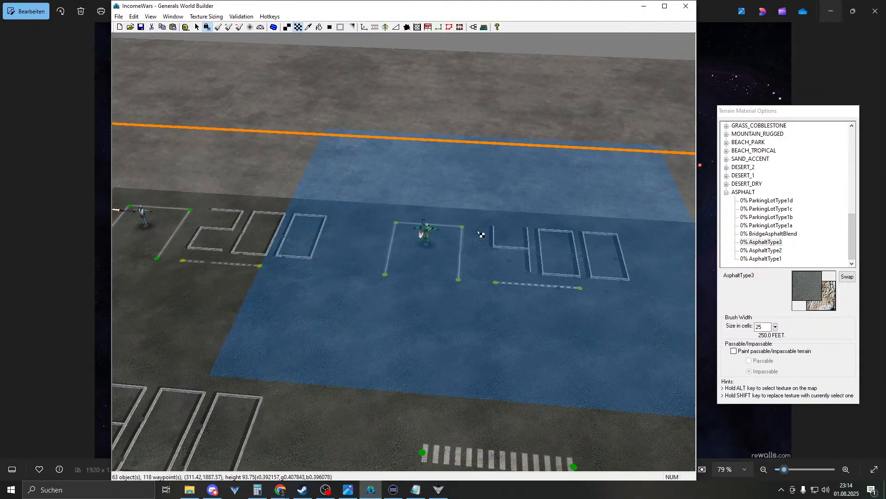
{"action": "right_click_drag", "start_coordinate": [462, 273], "coordinate": [161, 287]}
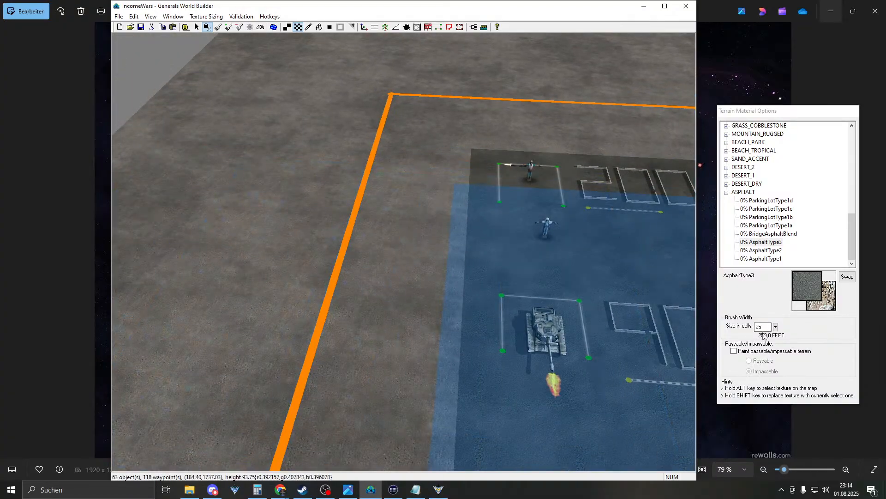
- Set the brush to 7 cells and sample ConcreteType2 from the light ground
{"action": "double_click", "coordinate": [756, 326]}
{"action": "type", "text": "5"}
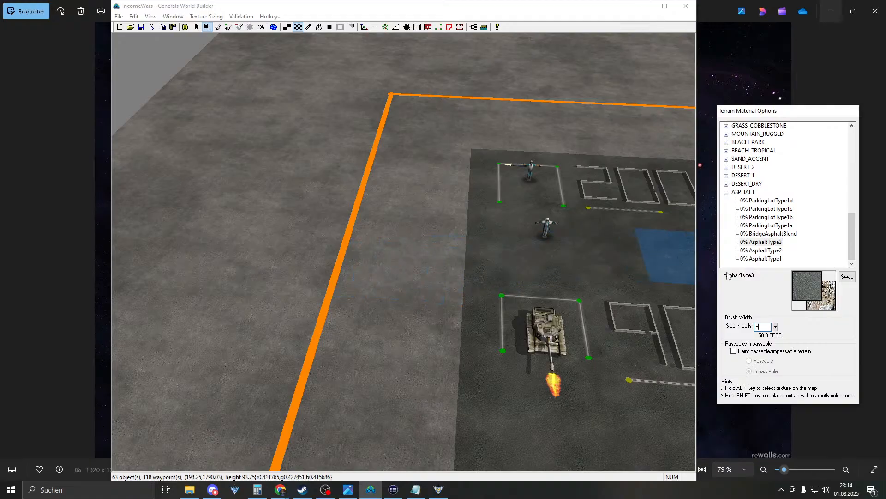
{"action": "left_click_drag", "start_coordinate": [763, 327], "coordinate": [665, 329]}
{"action": "type", "text": "7"}
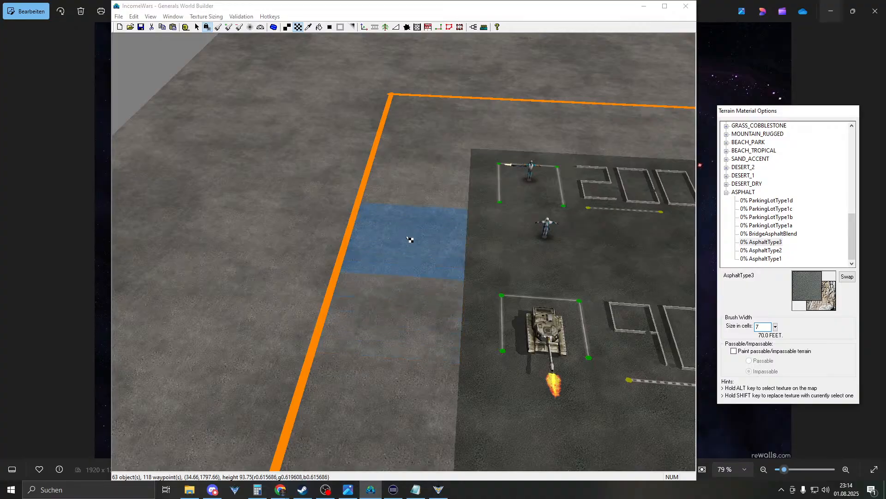
{"action": "right_click_drag", "start_coordinate": [413, 291], "coordinate": [470, 281]}
{"action": "left_click", "coordinate": [373, 290], "text": "alt"}
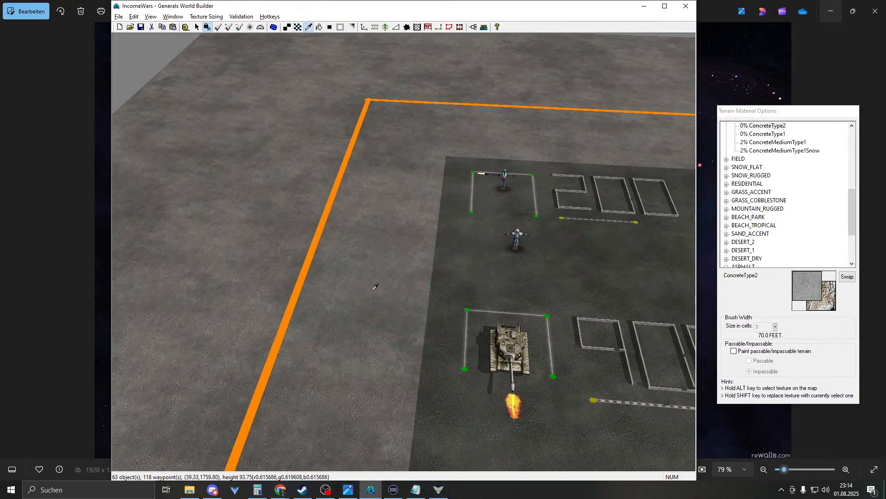
- Paint ConcreteType2 over the protruding dark patch at the border corner
{"action": "mouse_move", "coordinate": [341, 270]}
{"action": "right_mouse_down"}
{"action": "mouse_move", "coordinate": [400, 216]}
{"action": "mouse_move", "coordinate": [441, 207]}
{"action": "right_mouse_up"}
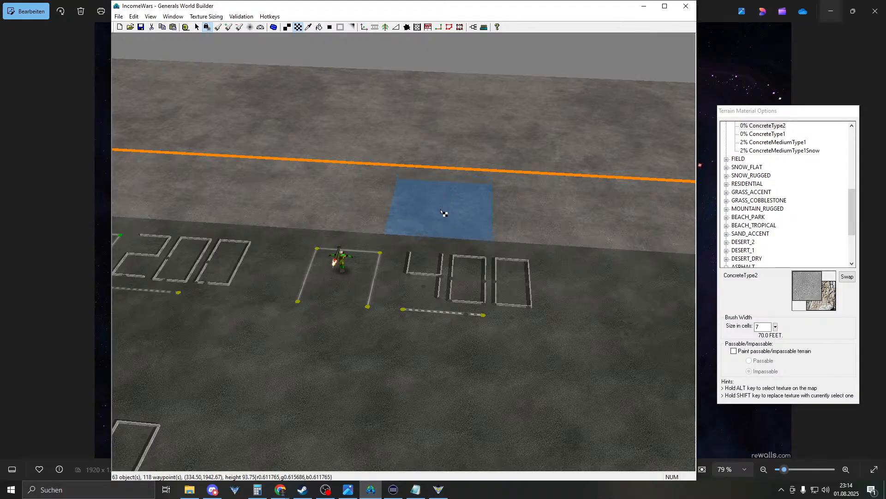
{"action": "right_click_drag", "start_coordinate": [443, 200], "coordinate": [790, 231]}
{"action": "right_click_drag", "start_coordinate": [485, 173], "coordinate": [843, 200]}
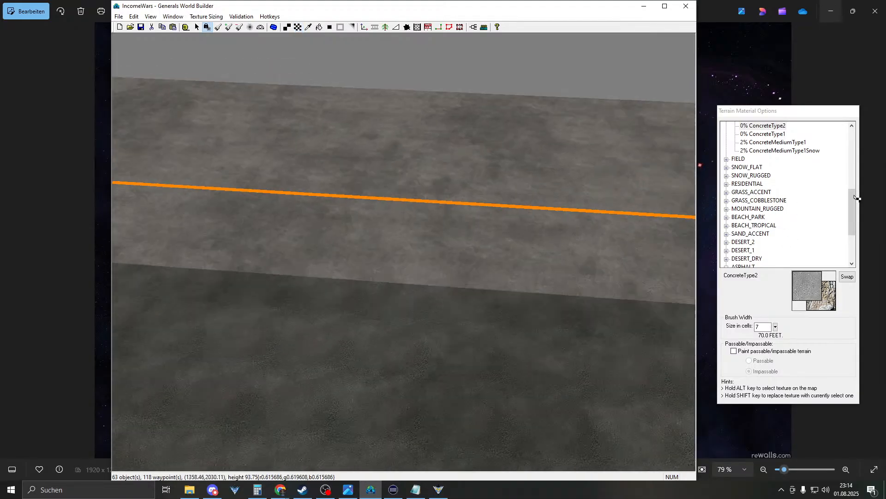
{"action": "right_click_drag", "start_coordinate": [478, 245], "coordinate": [808, 296]}
{"action": "mouse_move", "coordinate": [503, 201]}
{"action": "right_mouse_down"}
{"action": "mouse_move", "coordinate": [795, 262]}
{"action": "mouse_move", "coordinate": [810, 314]}
{"action": "right_mouse_up"}
{"action": "mouse_move", "coordinate": [427, 227]}
{"action": "right_mouse_down"}
{"action": "mouse_move", "coordinate": [672, 277]}
{"action": "mouse_move", "coordinate": [775, 278]}
{"action": "right_mouse_up"}
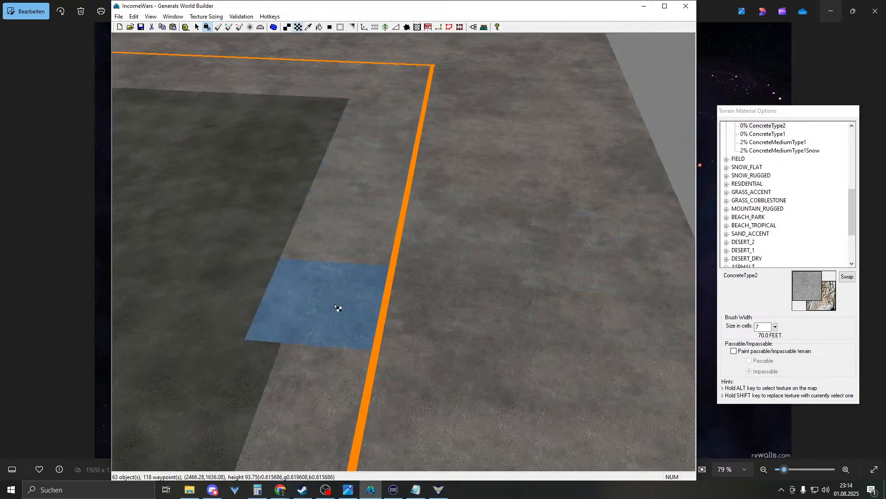
{"action": "mouse_move", "coordinate": [400, 217]}
{"action": "right_mouse_down"}
{"action": "mouse_move", "coordinate": [242, 349]}
{"action": "mouse_move", "coordinate": [365, 295]}
{"action": "right_mouse_up"}
{"action": "left_click", "coordinate": [497, 227]}
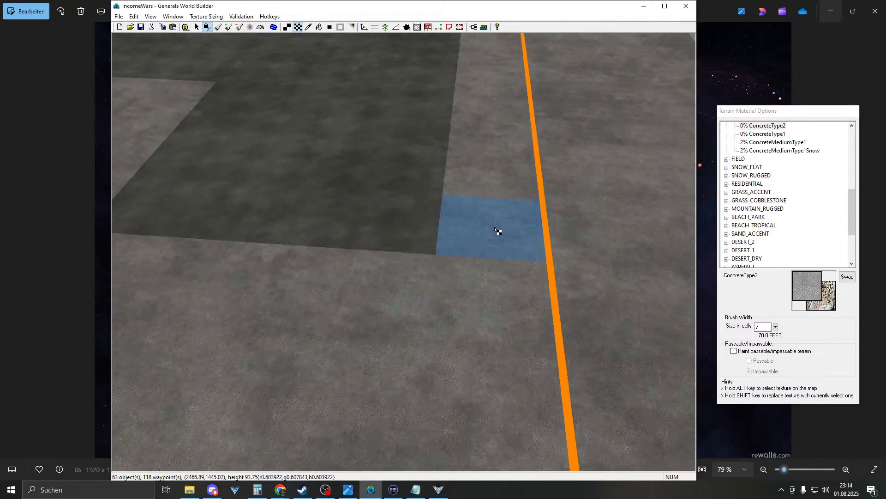
{"action": "right_click_drag", "start_coordinate": [508, 234], "coordinate": [496, 161]}
{"action": "scroll", "coordinate": [501, 180], "scroll_direction": "down", "scroll_amount": 3}
{"action": "scroll", "coordinate": [494, 196], "scroll_direction": "down", "scroll_amount": 3}
- Survey the price-number lot, right border and player start area
{"action": "right_click_drag", "start_coordinate": [503, 196], "coordinate": [212, 168]}
{"action": "scroll", "coordinate": [492, 291], "scroll_direction": "up", "scroll_amount": 3}
{"action": "scroll", "coordinate": [494, 287], "scroll_direction": "up", "scroll_amount": 2}
{"action": "right_click_drag", "start_coordinate": [493, 275], "coordinate": [522, 197]}
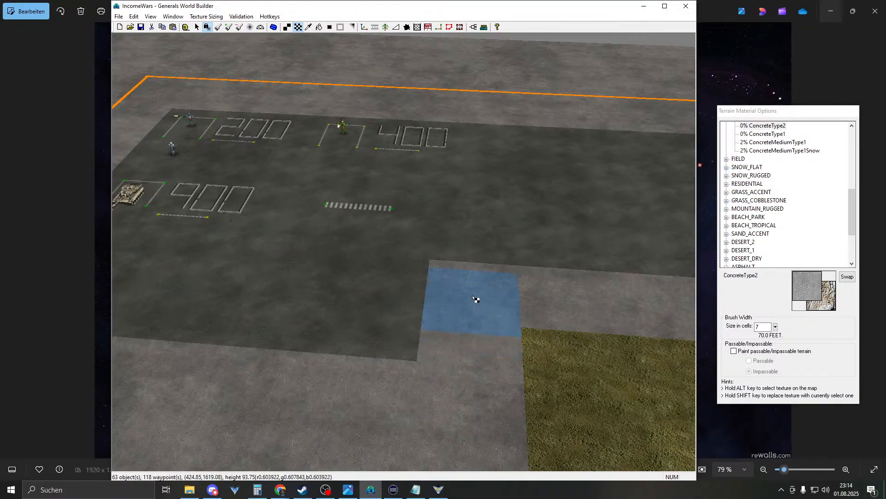
{"action": "right_click_drag", "start_coordinate": [473, 296], "coordinate": [834, 257]}
{"action": "mouse_move", "coordinate": [517, 282]}
{"action": "right_mouse_down"}
{"action": "mouse_move", "coordinate": [729, 322]}
{"action": "mouse_move", "coordinate": [812, 328]}
{"action": "mouse_move", "coordinate": [739, 259]}
{"action": "right_mouse_up"}
{"action": "right_click_drag", "start_coordinate": [503, 305], "coordinate": [430, 388]}
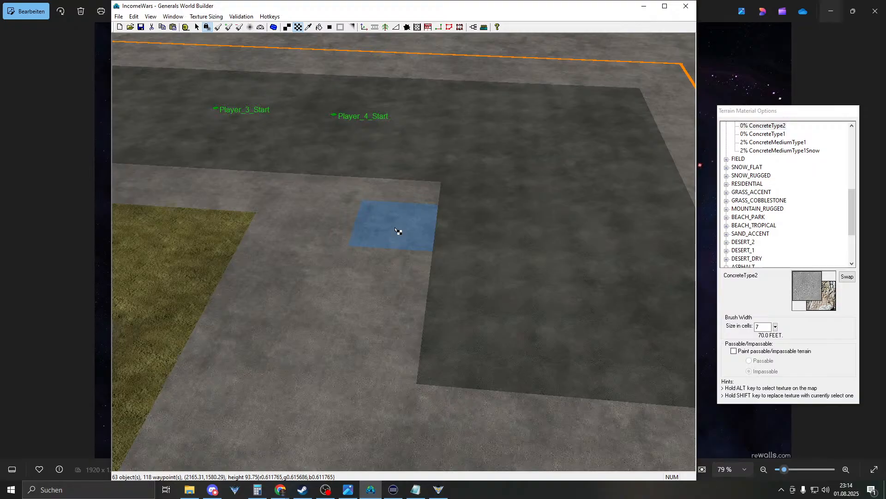
- Paint DirtMediumType13 from the DESERT_2 group over the orange patch
{"action": "double_click", "coordinate": [743, 241]}
{"action": "left_click", "coordinate": [757, 242]}
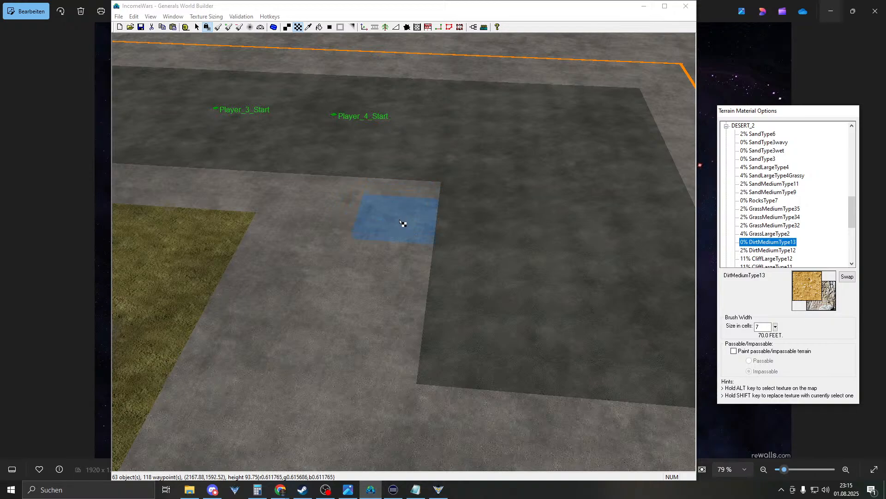
{"action": "left_click", "coordinate": [398, 225]}
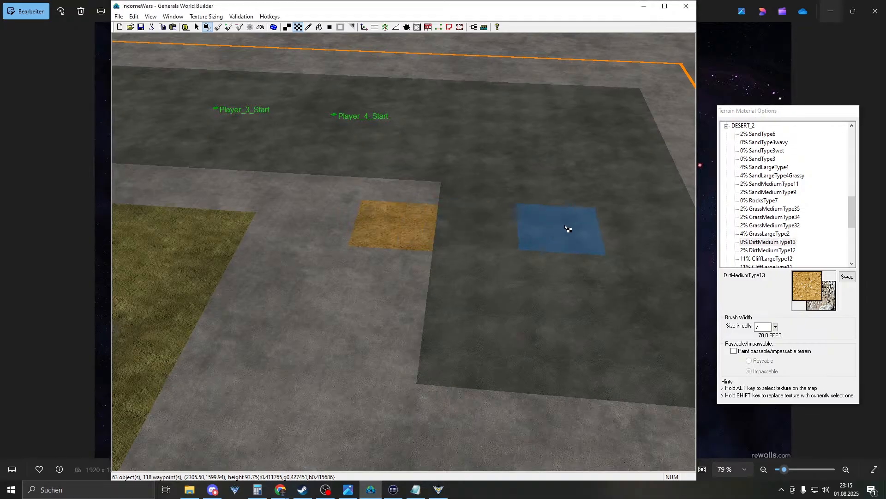
{"action": "right_click_drag", "start_coordinate": [472, 253], "coordinate": [459, 207]}
{"action": "left_click_drag", "start_coordinate": [388, 267], "coordinate": [379, 303]}
- Sample light concrete and paint it over the lower dark ground and orange patch
{"action": "mouse_move", "coordinate": [567, 291]}
{"action": "right_mouse_down"}
{"action": "mouse_move", "coordinate": [469, 343]}
{"action": "mouse_move", "coordinate": [473, 300]}
{"action": "right_mouse_up"}
{"action": "left_click", "coordinate": [336, 264], "text": "alt"}
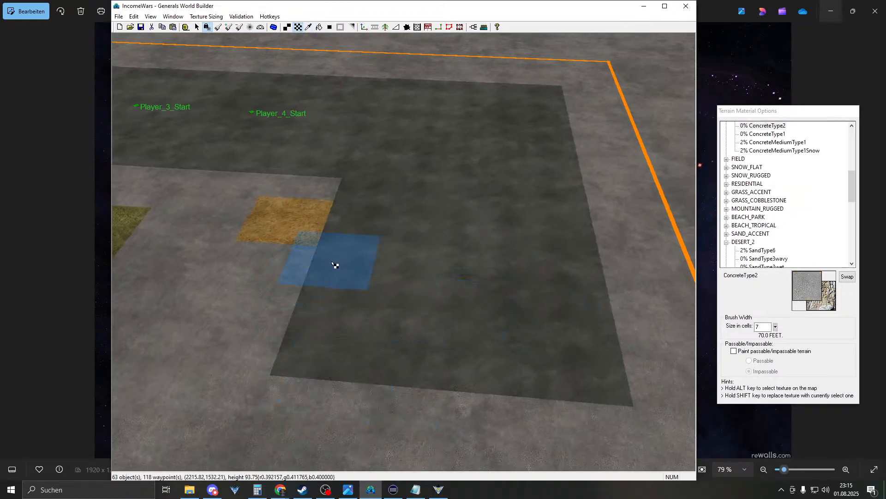
{"action": "mouse_move", "coordinate": [345, 279]}
{"action": "left_mouse_down"}
{"action": "mouse_move", "coordinate": [580, 292]}
{"action": "mouse_move", "coordinate": [594, 359]}
{"action": "mouse_move", "coordinate": [280, 348]}
{"action": "left_mouse_up"}
{"action": "right_click_drag", "start_coordinate": [401, 328], "coordinate": [503, 299]}
{"action": "left_click_drag", "start_coordinate": [439, 290], "coordinate": [455, 292]}
- Return to object selection and bring the map's left corner back into view
{"action": "scroll", "coordinate": [566, 403], "scroll_direction": "down", "scroll_amount": 3}
{"action": "scroll", "coordinate": [567, 403], "scroll_direction": "down", "scroll_amount": 7}
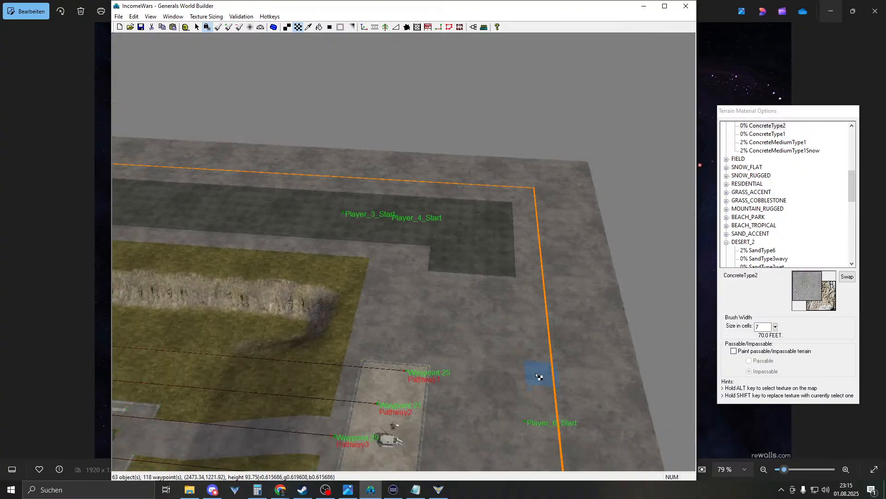
{"action": "right_click_drag", "start_coordinate": [547, 378], "coordinate": [136, 283]}
{"action": "right_click_drag", "start_coordinate": [356, 302], "coordinate": [46, 298]}
{"action": "key", "text": "Escape"}
{"action": "right_click_drag", "start_coordinate": [389, 293], "coordinate": [321, 259]}
{"action": "scroll", "coordinate": [381, 297], "scroll_direction": "up", "scroll_amount": 5}
{"action": "scroll", "coordinate": [382, 296], "scroll_direction": "up", "scroll_amount": 5}
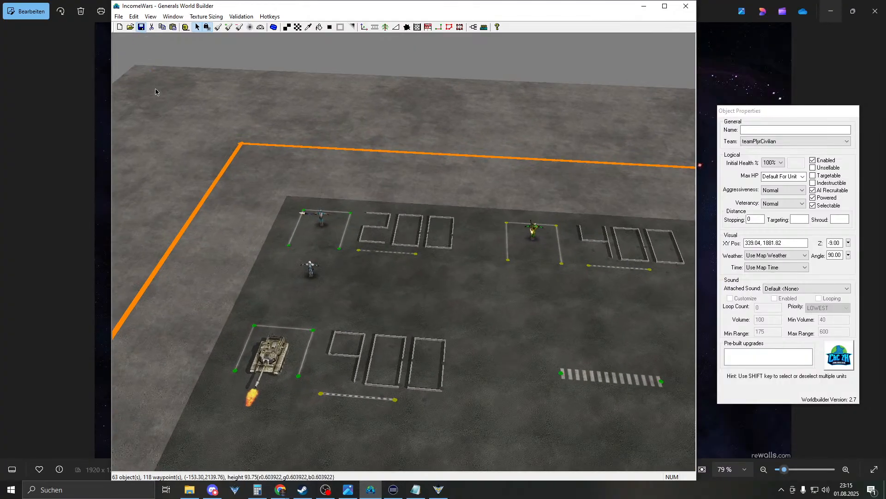
- Check the spawn waypoints below, then recentre on the 200/400/900 pads
{"action": "right_click_drag", "start_coordinate": [150, 41], "coordinate": [381, 322]}
{"action": "scroll", "coordinate": [380, 322], "scroll_direction": "down", "scroll_amount": 6}
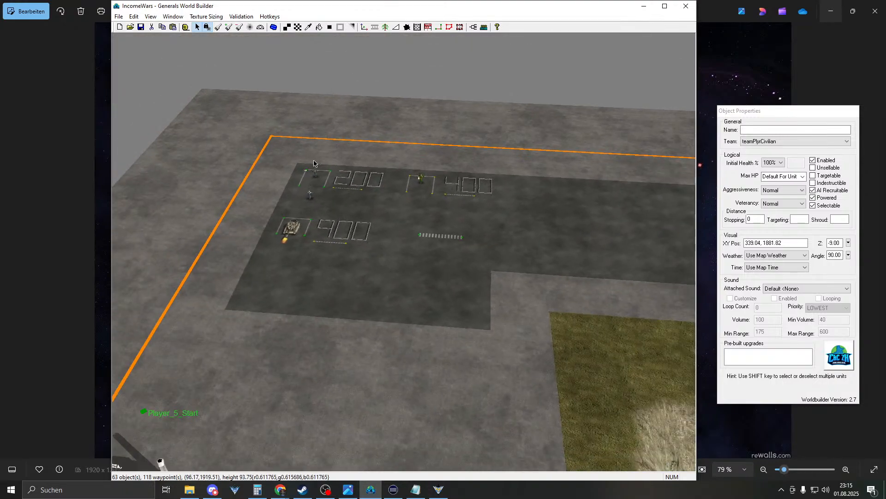
{"action": "key", "text": "Down"}
{"action": "key", "text": "Down"}
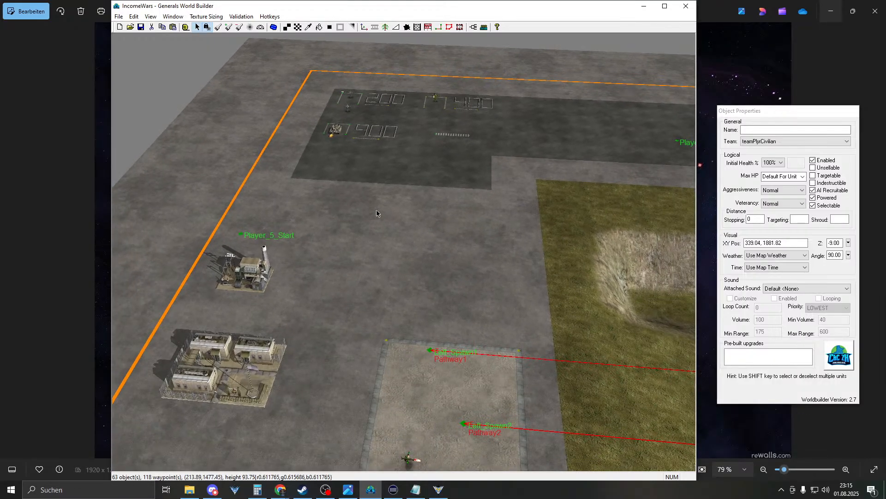
{"action": "key", "text": "Down"}
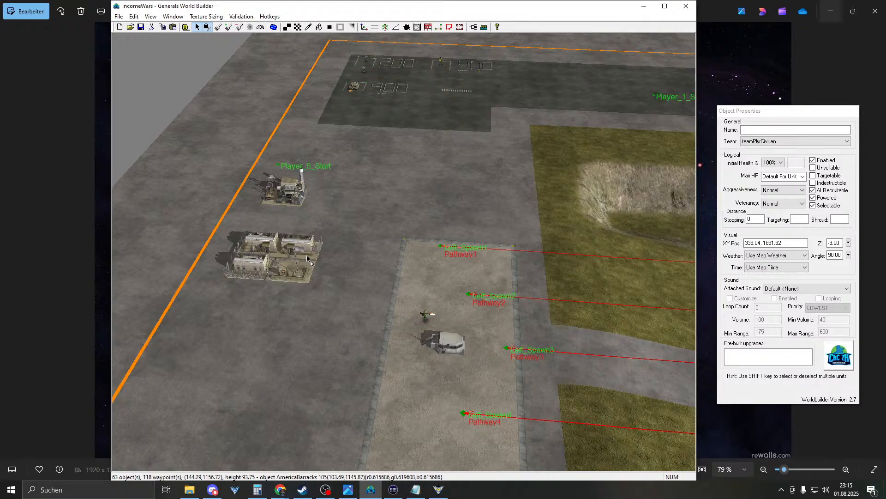
{"action": "key", "text": "Up"}
{"action": "key", "text": "Up"}
{"action": "key", "text": "Up"}
{"action": "key", "text": "Up"}
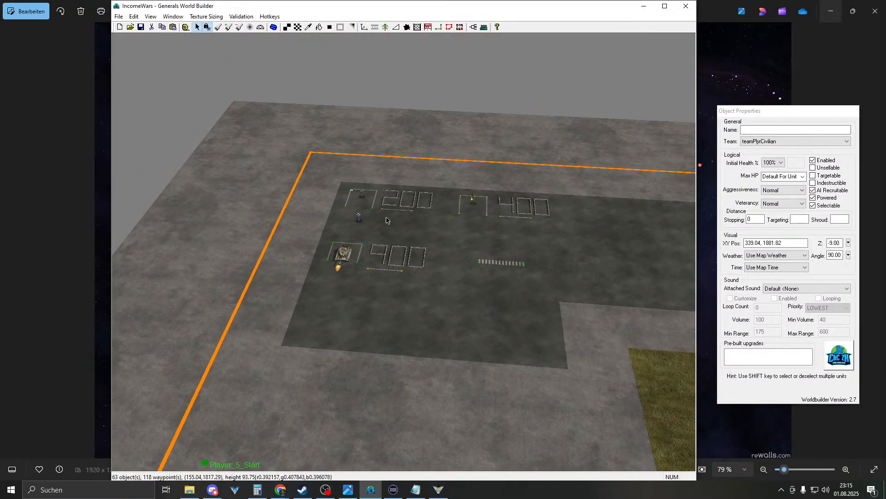
{"action": "right_click_drag", "start_coordinate": [444, 204], "coordinate": [441, 208]}
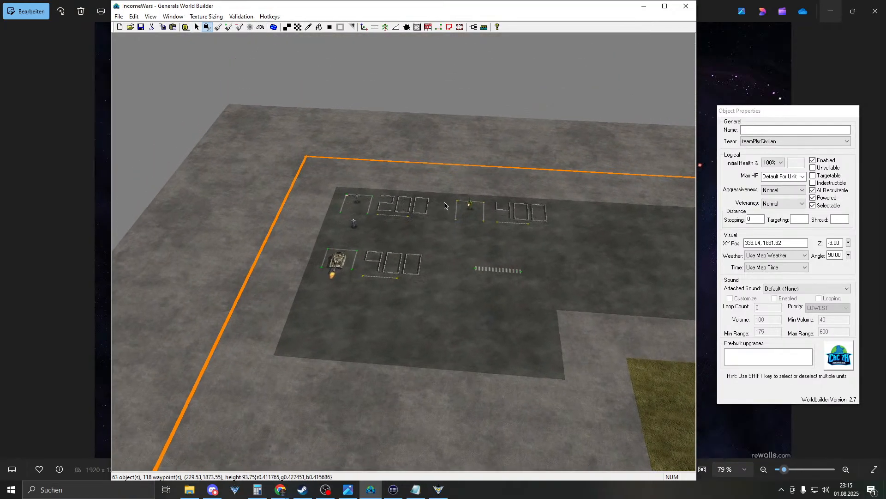
{"action": "scroll", "coordinate": [443, 226], "scroll_direction": "up", "scroll_amount": 4}
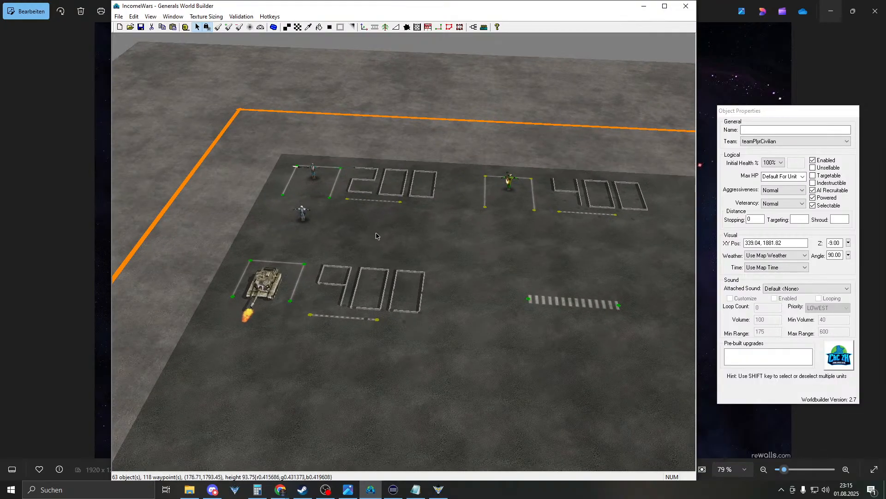
- Turn on Show Trigger Areas and open the map's Scripts dialog
{"action": "left_click", "coordinate": [150, 16]}
{"action": "left_click", "coordinate": [181, 58]}
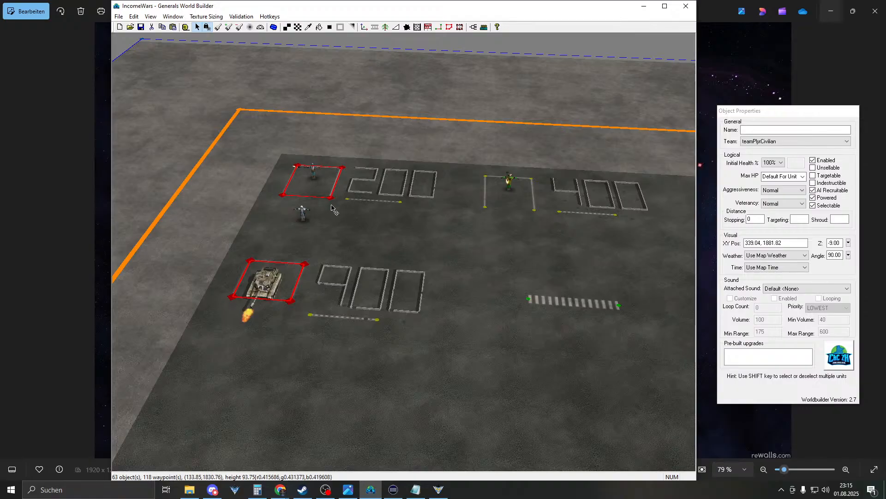
{"action": "right_click_drag", "start_coordinate": [336, 227], "coordinate": [323, 272]}
{"action": "left_click", "coordinate": [473, 27]}
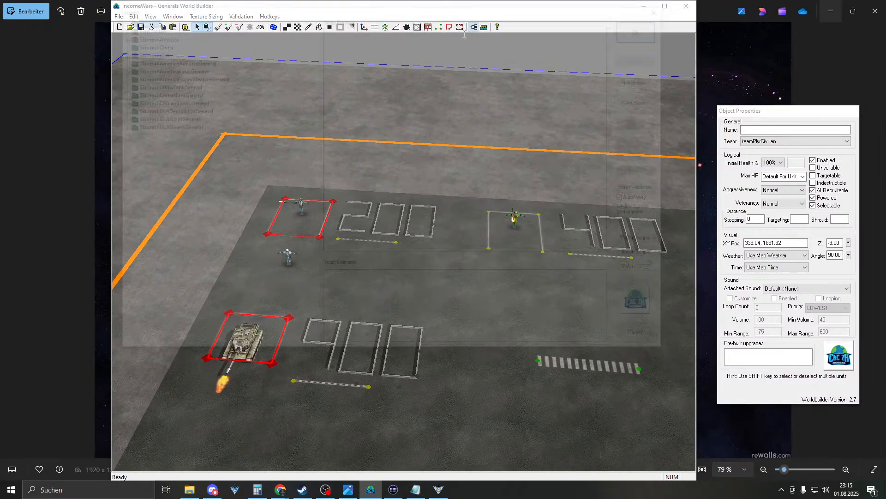
- Expand the PlyrCivilian, SkirmishAmerica and [ns A]P0_purchase folders and preview the first purchase scripts
{"action": "left_click", "coordinate": [116, 26]}
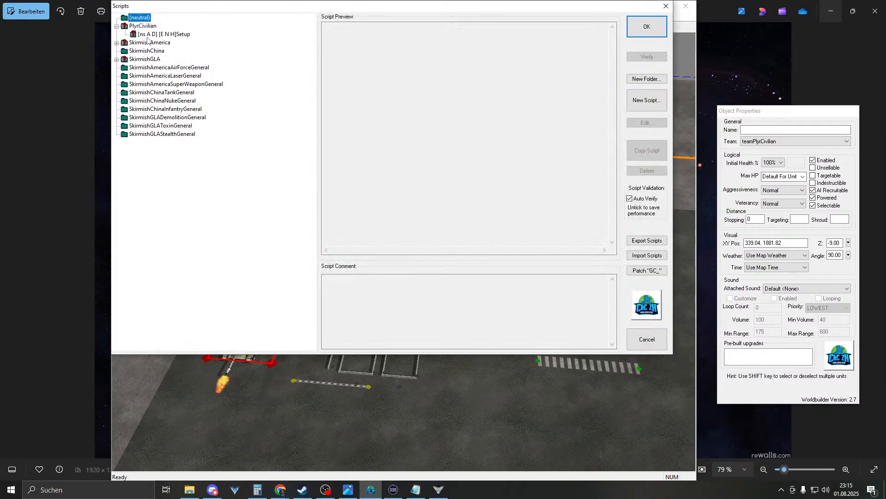
{"action": "left_click", "coordinate": [117, 42]}
{"action": "double_click", "coordinate": [160, 59]}
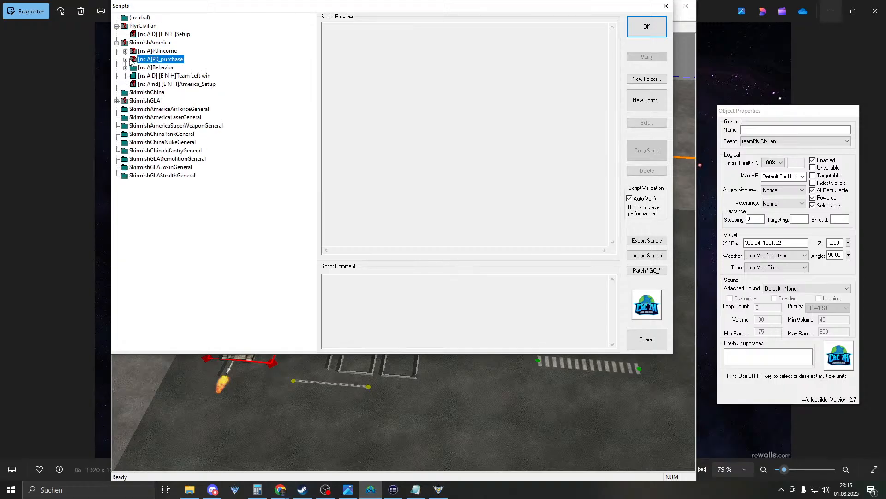
{"action": "left_click", "coordinate": [193, 78]}
{"action": "left_click", "coordinate": [195, 85]}
{"action": "left_click", "coordinate": [200, 101]}
{"action": "left_click", "coordinate": [202, 110]}
- Preview the Crusader, Ranger d/e/c, Team Left win and P0_Self_purchase ranger scripts, then close the list
{"action": "left_click", "coordinate": [206, 117]}
{"action": "left_click", "coordinate": [208, 103]}
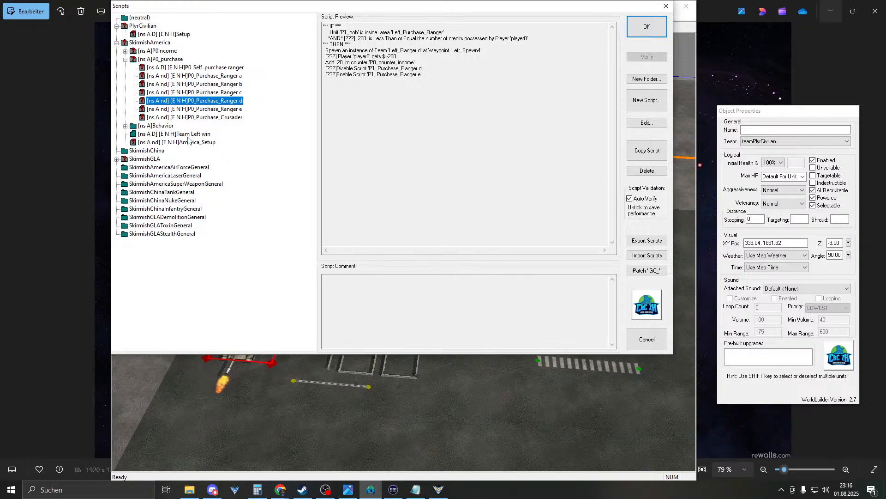
{"action": "left_click", "coordinate": [190, 134]}
{"action": "left_click", "coordinate": [203, 110]}
{"action": "left_click", "coordinate": [214, 92]}
{"action": "left_click", "coordinate": [219, 68]}
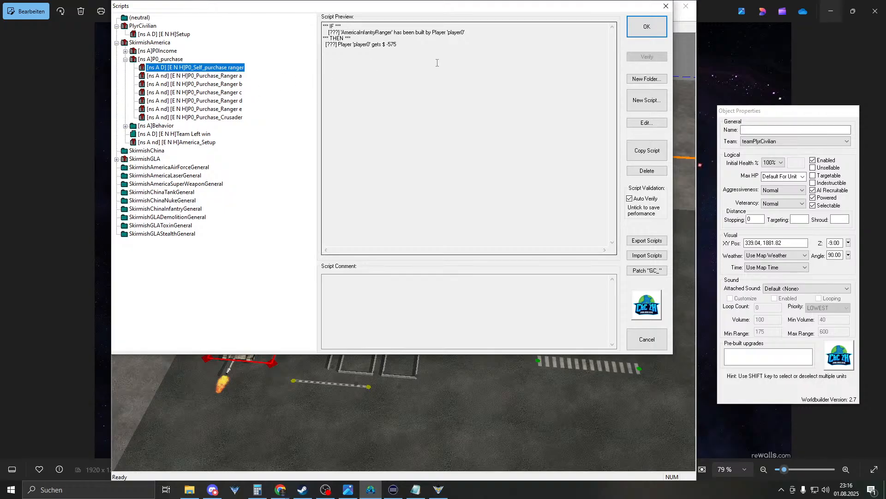
{"action": "left_click", "coordinate": [644, 33]}
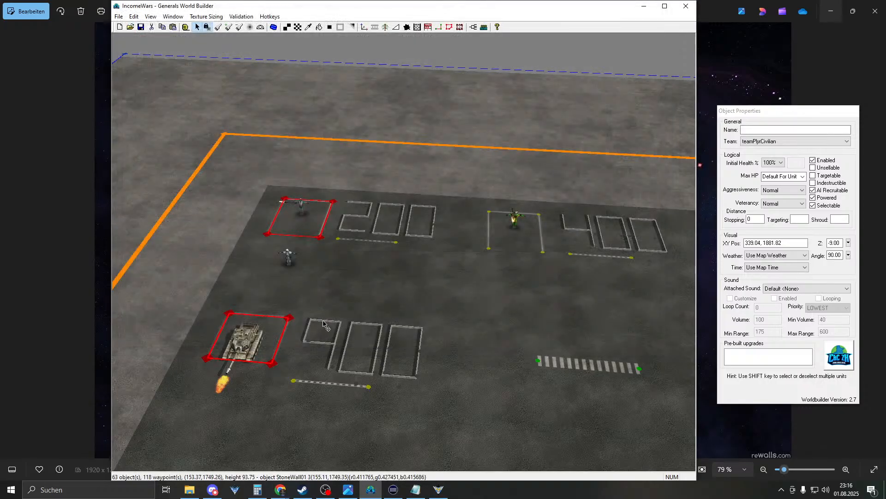
{"action": "right_click_drag", "start_coordinate": [385, 244], "coordinate": [335, 279]}
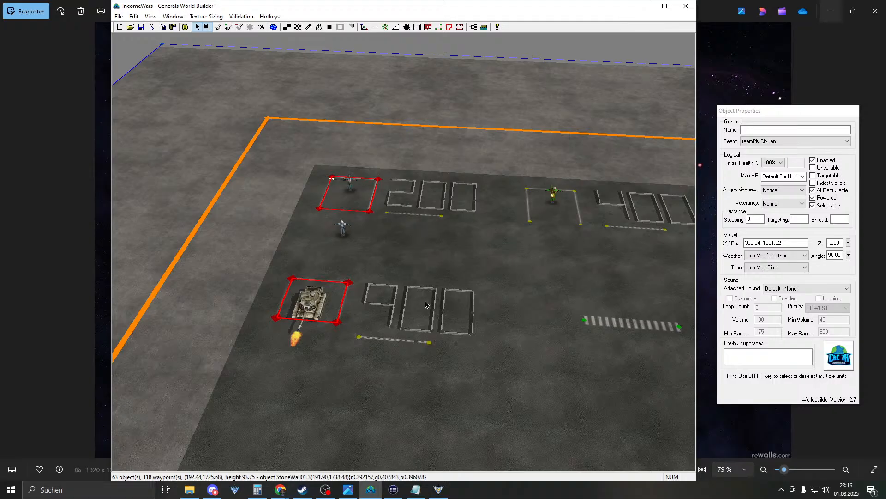
{"action": "right_click_drag", "start_coordinate": [437, 313], "coordinate": [454, 401]}
{"action": "right_click_drag", "start_coordinate": [373, 250], "coordinate": [370, 211]}
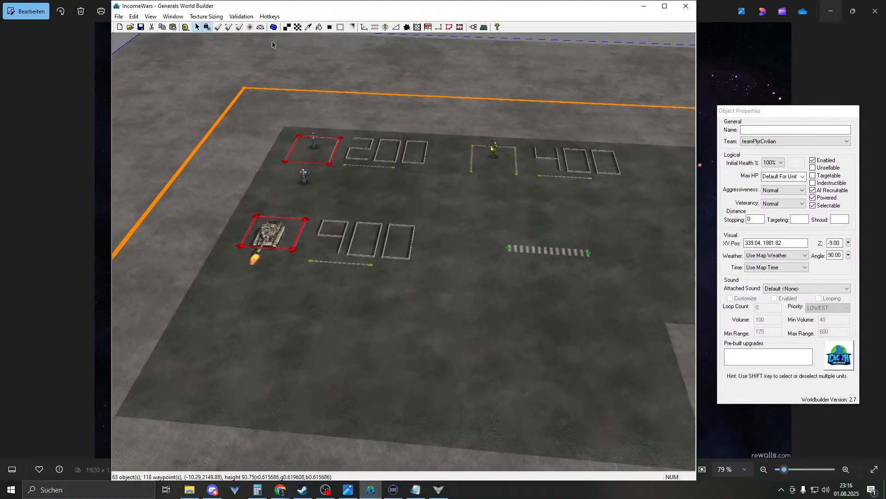
{"action": "left_click_drag", "start_coordinate": [275, 94], "coordinate": [588, 297]}
{"action": "left_click", "coordinate": [589, 297]}
{"action": "right_click_drag", "start_coordinate": [488, 277], "coordinate": [478, 261]}
{"action": "scroll", "coordinate": [386, 254], "scroll_direction": "up", "scroll_amount": 3}
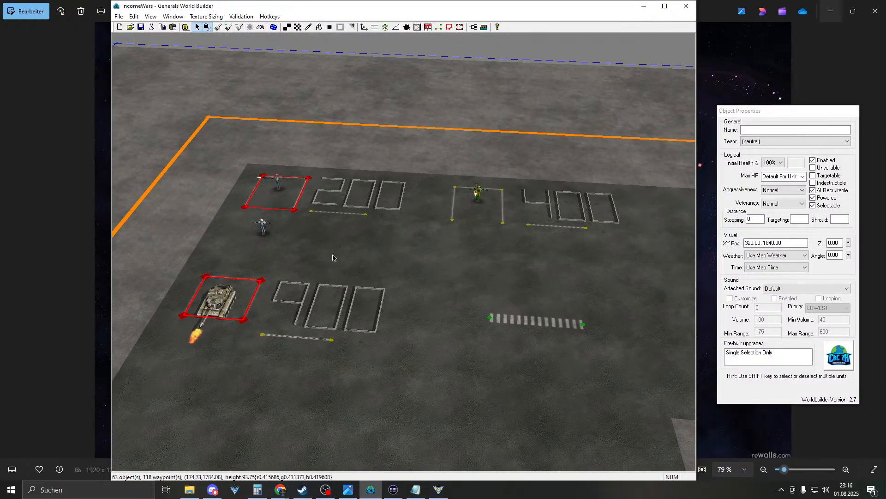
{"action": "scroll", "coordinate": [353, 266], "scroll_direction": "down", "scroll_amount": 5}
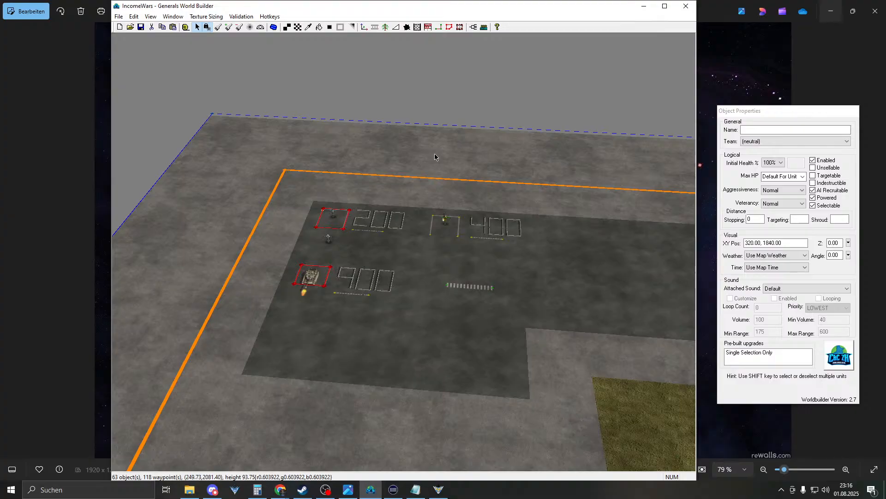
{"action": "right_click_drag", "start_coordinate": [435, 166], "coordinate": [418, 330]}
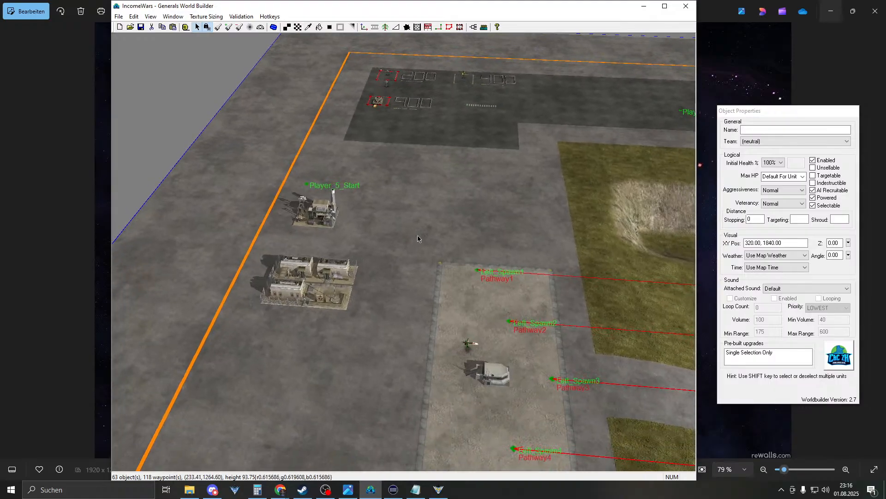
{"action": "right_click_drag", "start_coordinate": [417, 241], "coordinate": [415, 337]}
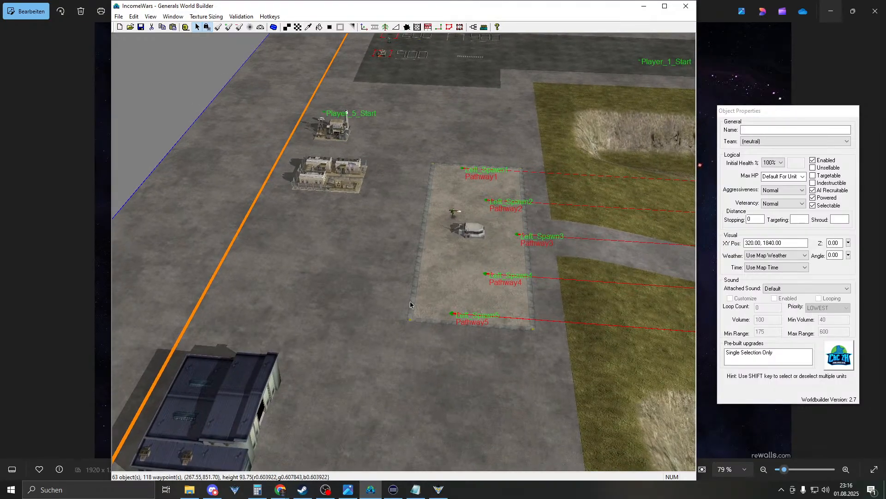
{"action": "mouse_move", "coordinate": [410, 304]}
{"action": "right_mouse_down"}
{"action": "mouse_move", "coordinate": [382, 206]}
{"action": "mouse_move", "coordinate": [419, 115]}
{"action": "right_mouse_up"}
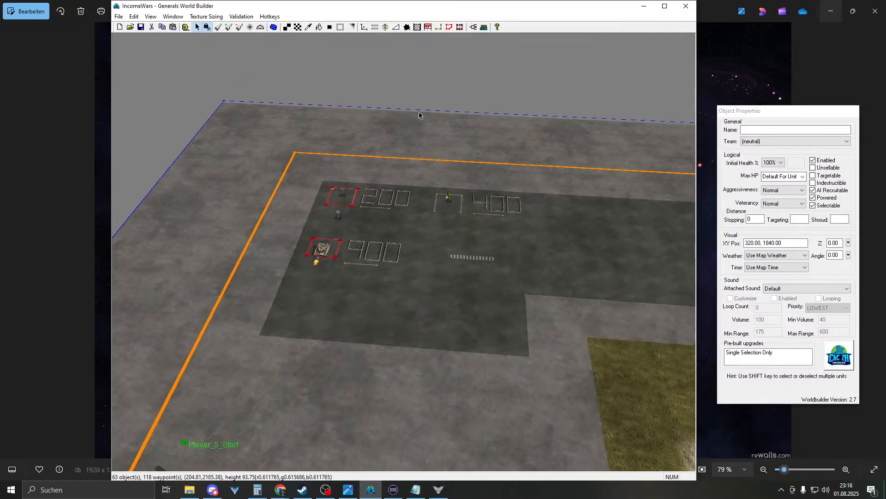
{"action": "scroll", "coordinate": [319, 257], "scroll_direction": "up", "scroll_amount": 1}
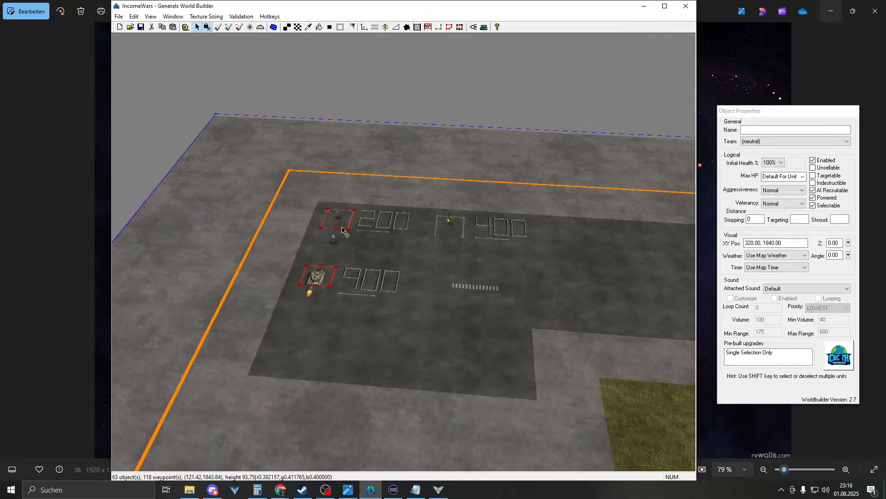